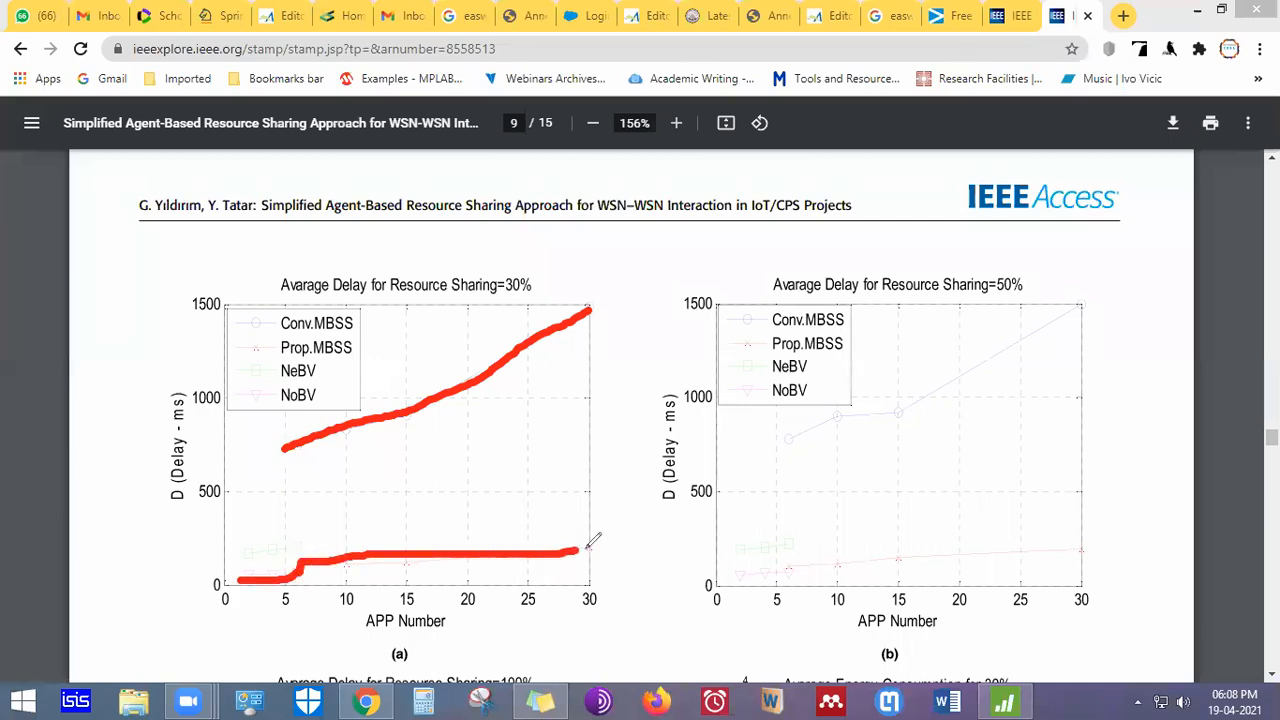
# Trace the upper and lower delay curves of the Resource Sharing=50% chart in red, and view the charts below it
pyautogui.moveTo(778, 440)
pyautogui.mouseDown()
pyautogui.moveTo(1014, 348)
pyautogui.moveTo(1072, 303)
pyautogui.mouseUp()
pyautogui.moveTo(740, 582)
pyautogui.mouseDown()
pyautogui.moveTo(822, 545)
pyautogui.moveTo(1066, 540)
pyautogui.mouseUp()
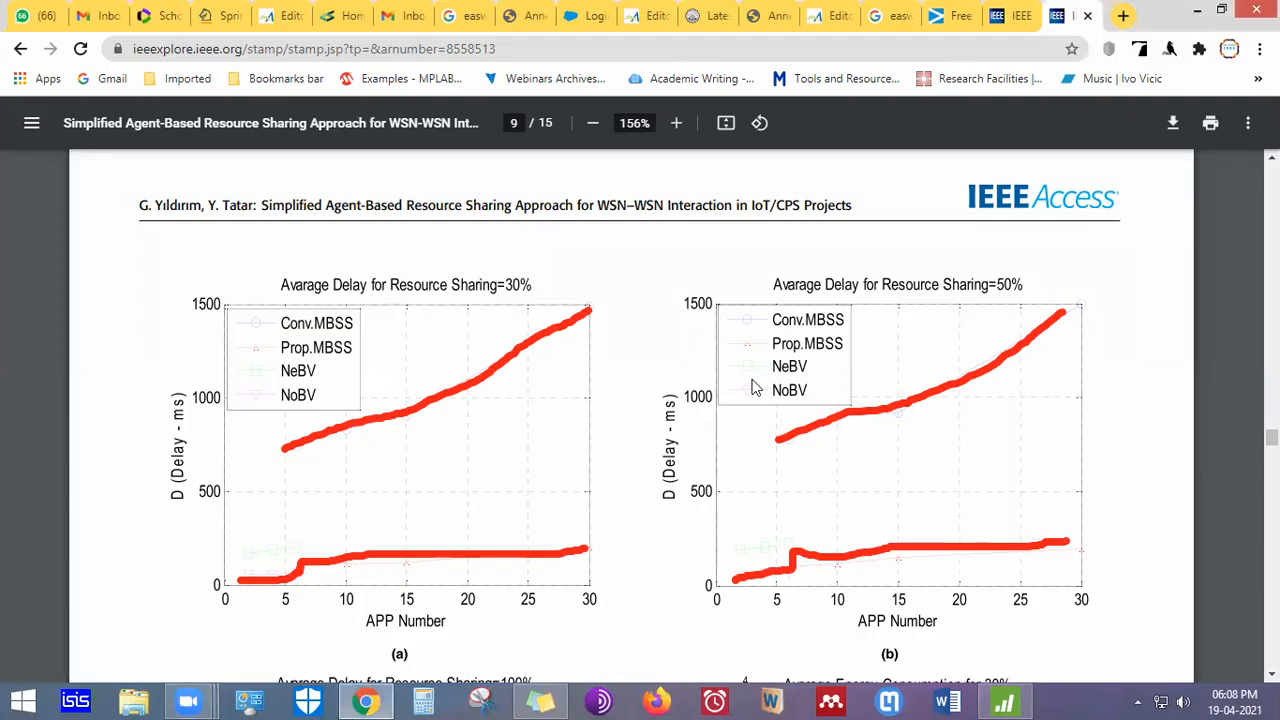
pyautogui.scroll(-4, 755, 388)
pyautogui.scroll(1, 755, 388)
pyautogui.scroll(-1, 755, 388)
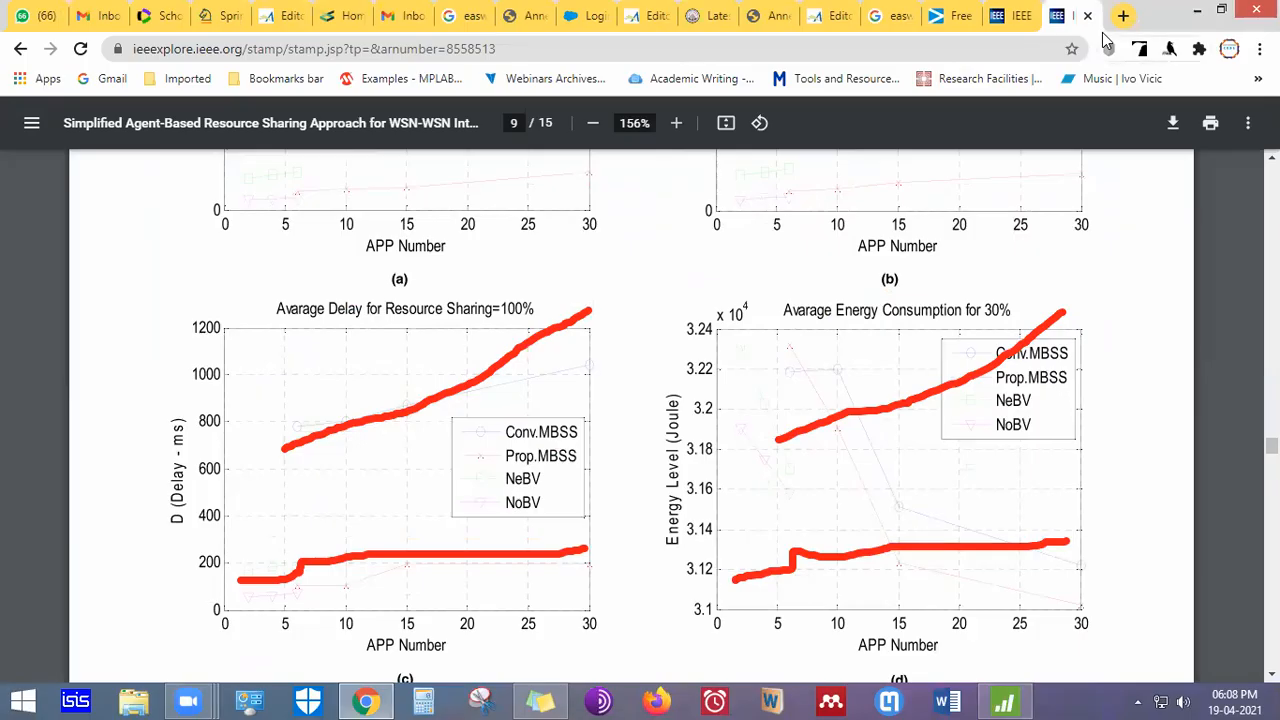
pyautogui.scroll(-1, 466, 471)
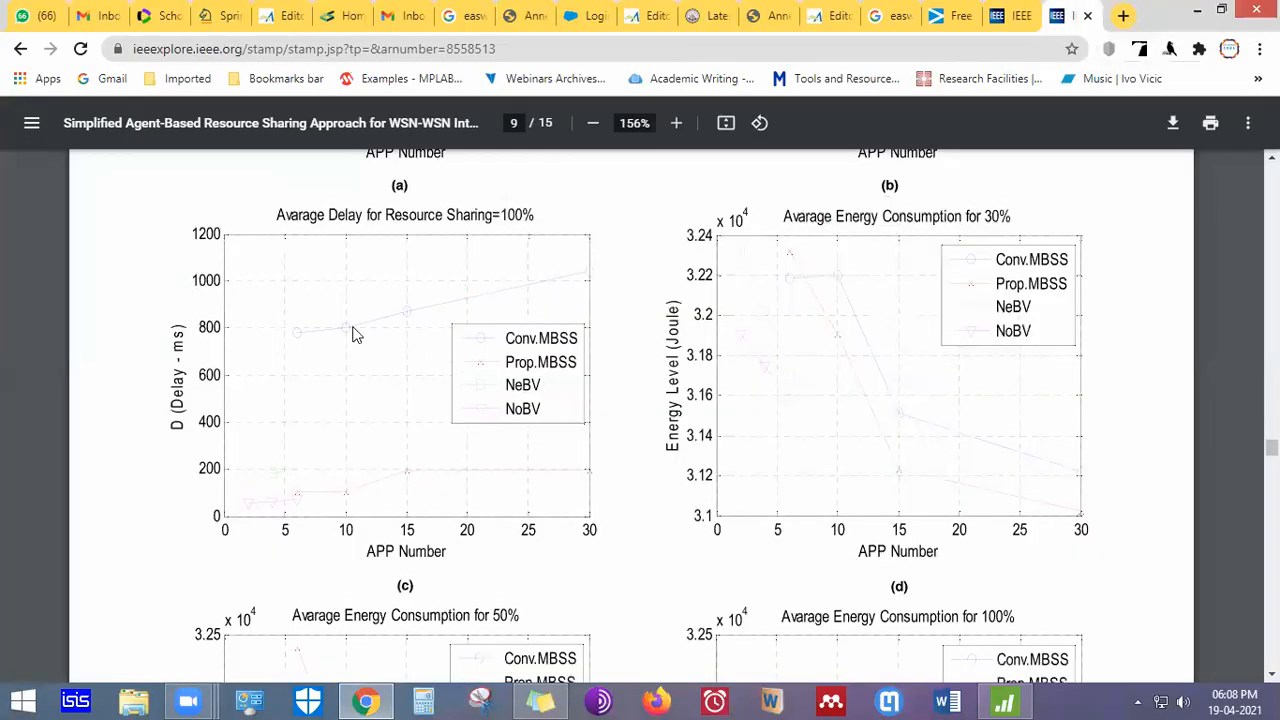
# From the IEEE search results, open the paper "Low-Latency and Energy-Balanced Data Transmission Over Cognitive Small World WSN" in a separate tab
pyautogui.click(1018, 10)
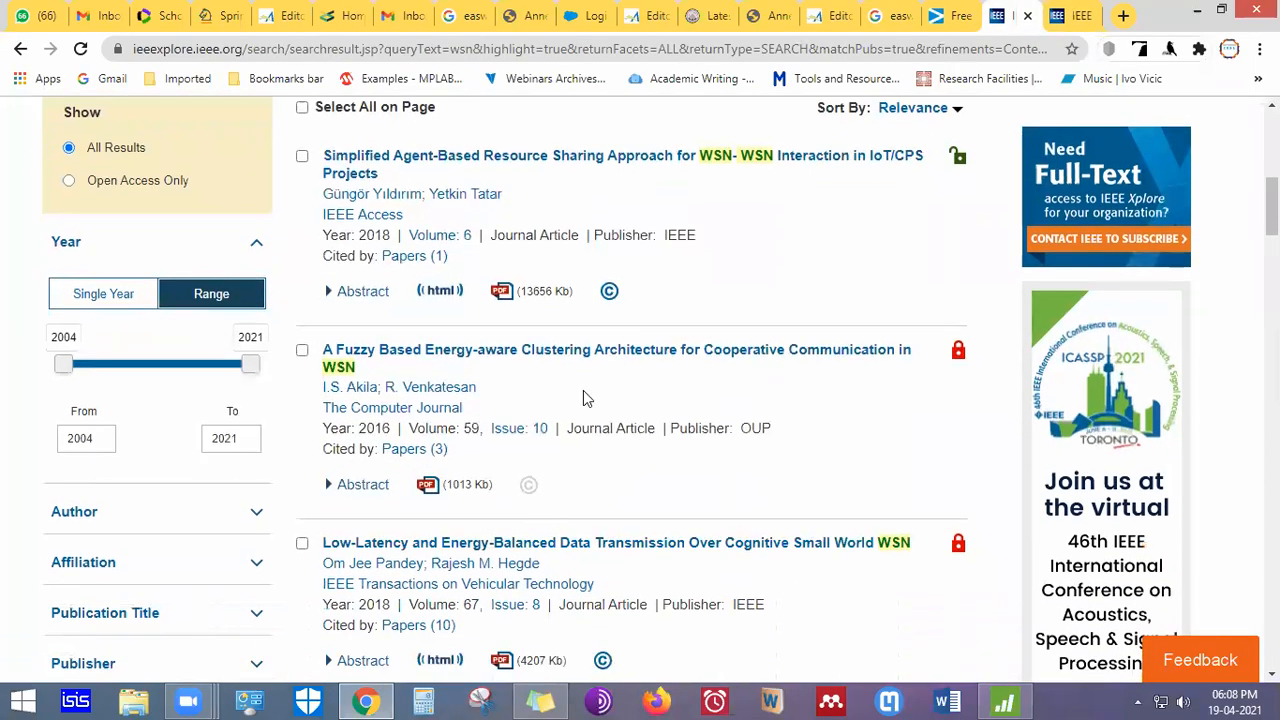
pyautogui.scroll(-1, 651, 480)
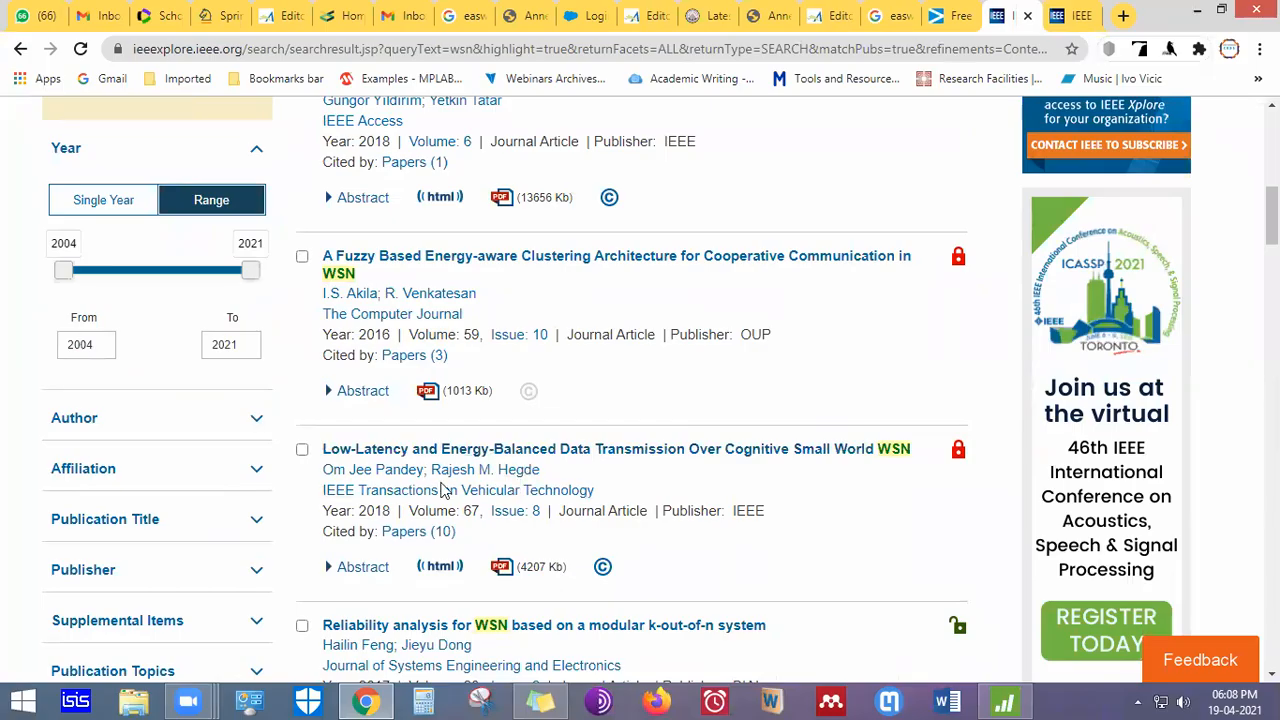
pyautogui.rightClick(568, 452)
pyautogui.click(620, 463)
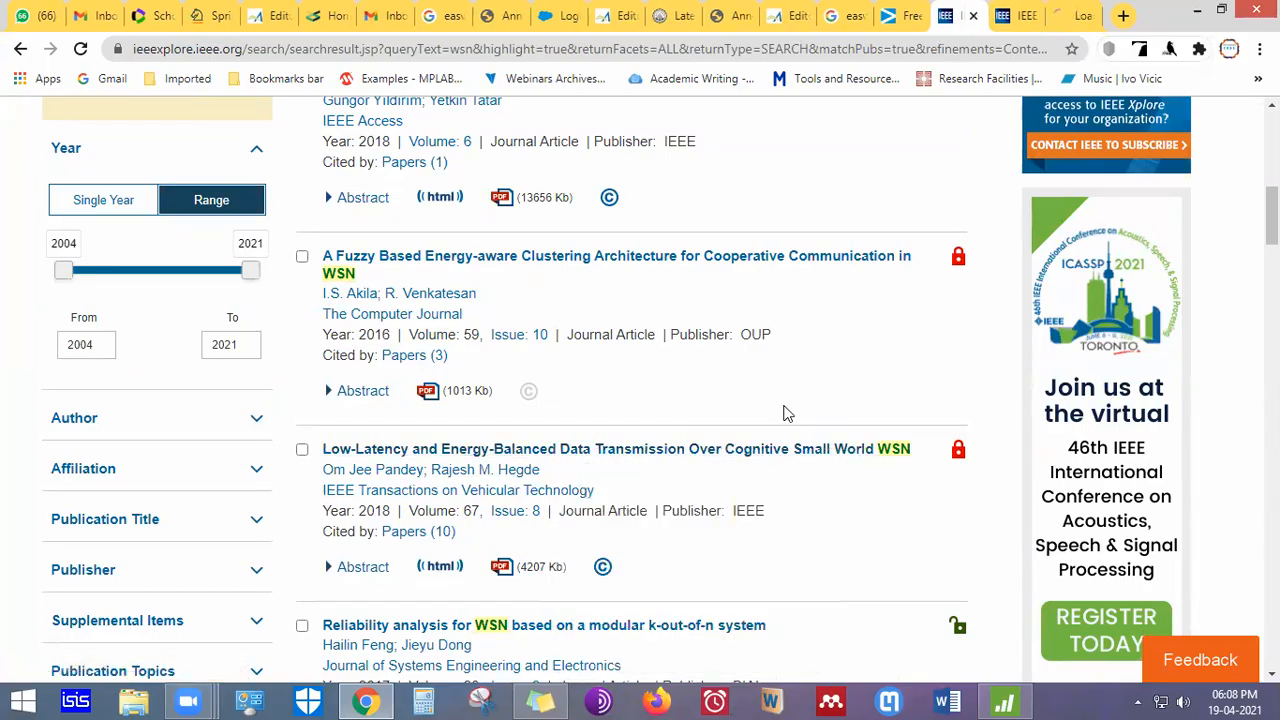
pyautogui.click(1060, 14)
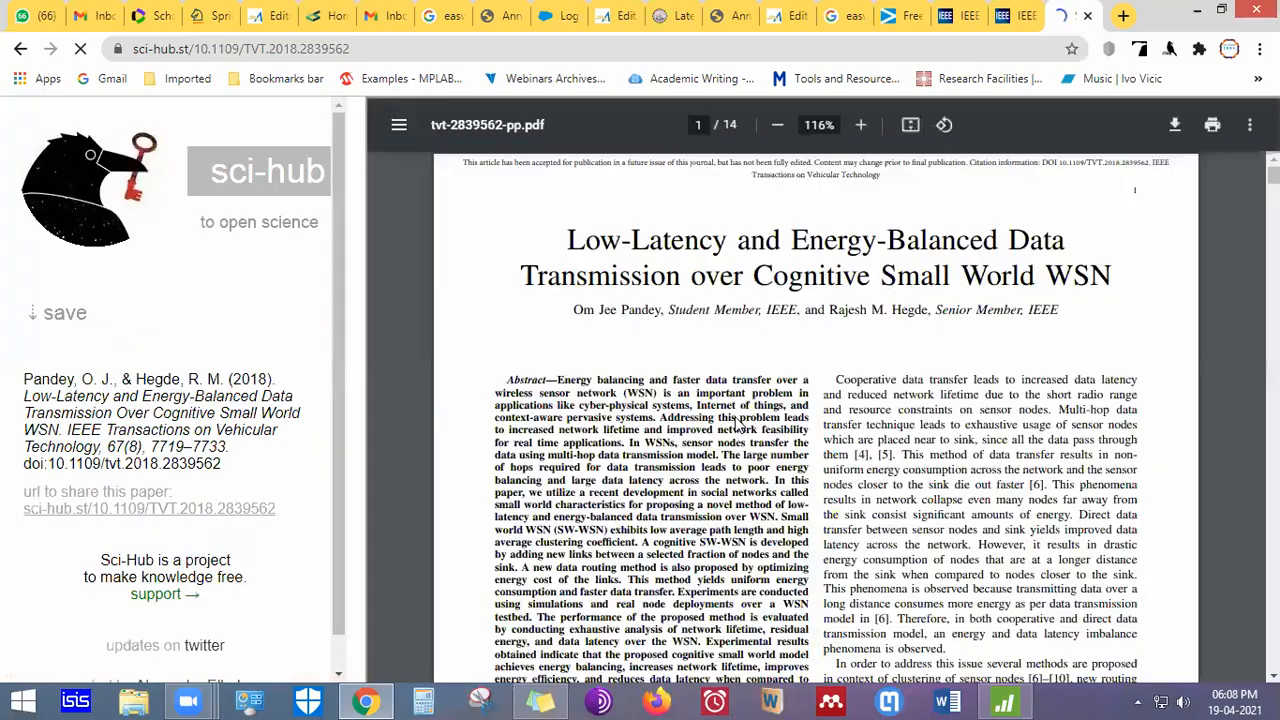
# Look through the Low-Latency paper from its abstract to the result plots in Figures 5 and 6
pyautogui.scroll(-3, 737, 425)
pyautogui.scroll(-15, 737, 425)
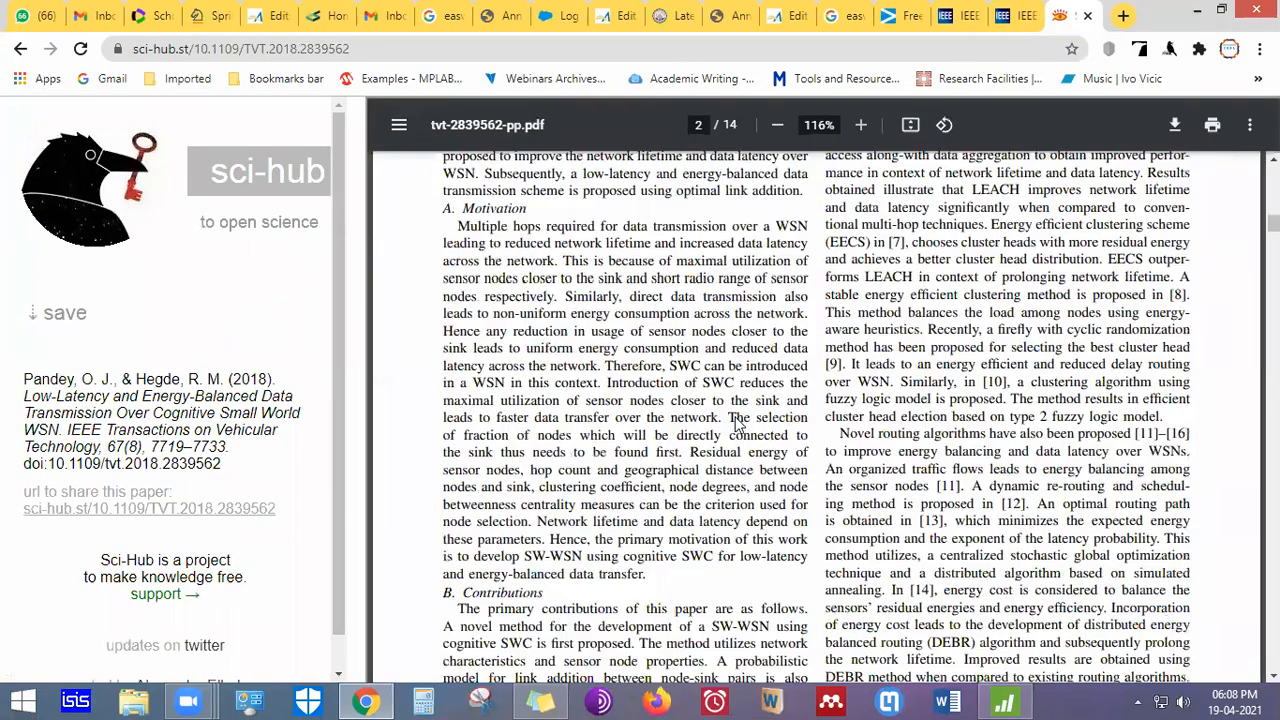
pyautogui.scroll(-10, 737, 425)
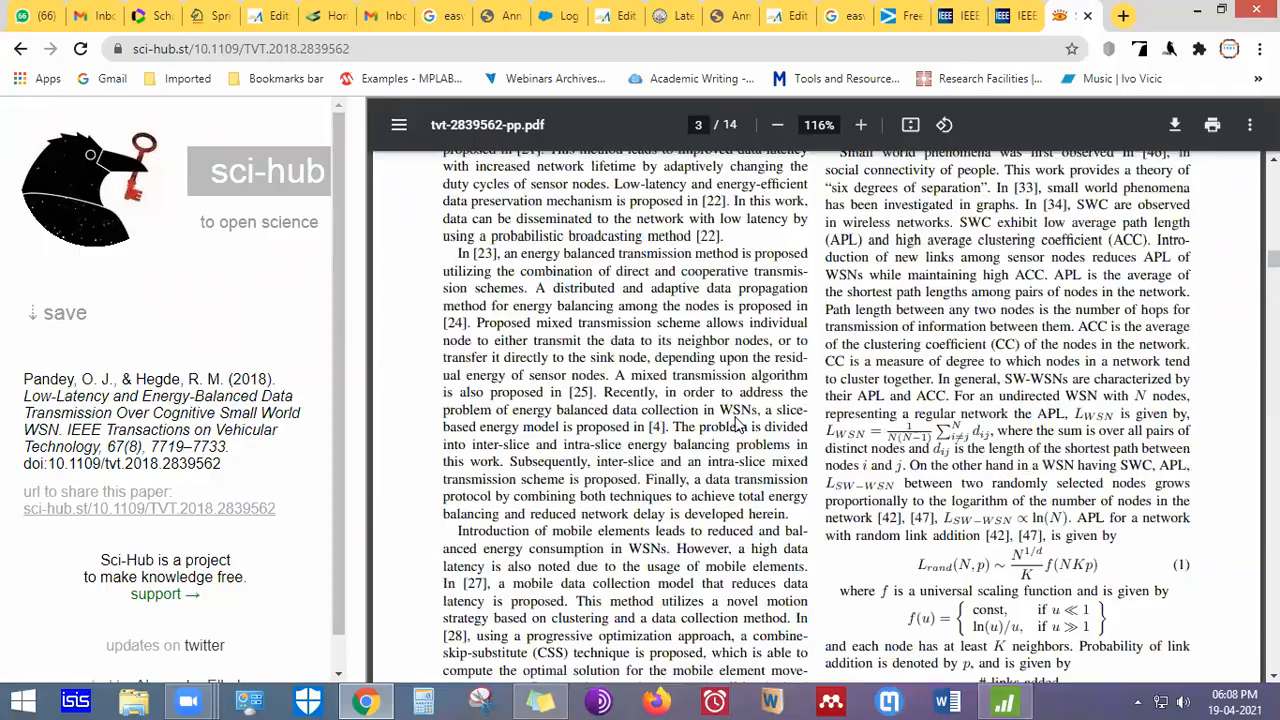
pyautogui.scroll(-10, 737, 425)
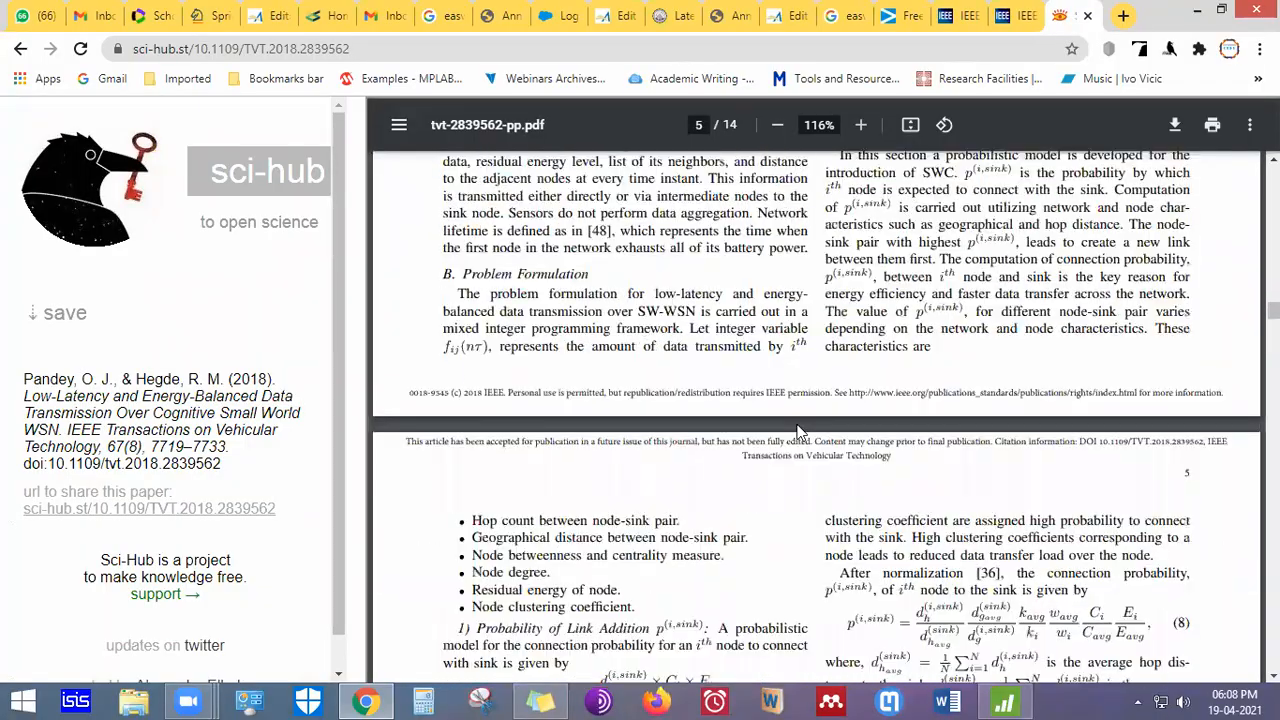
pyautogui.scroll(-15, 853, 472)
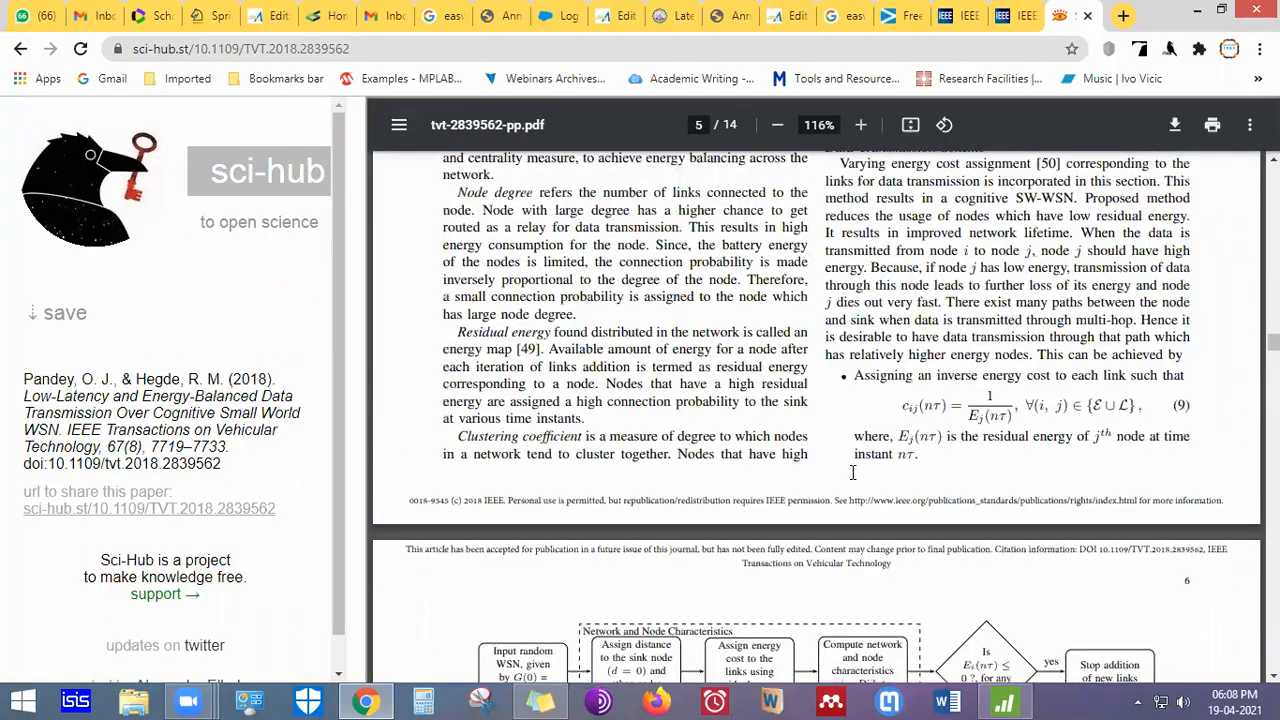
pyautogui.scroll(-15, 853, 472)
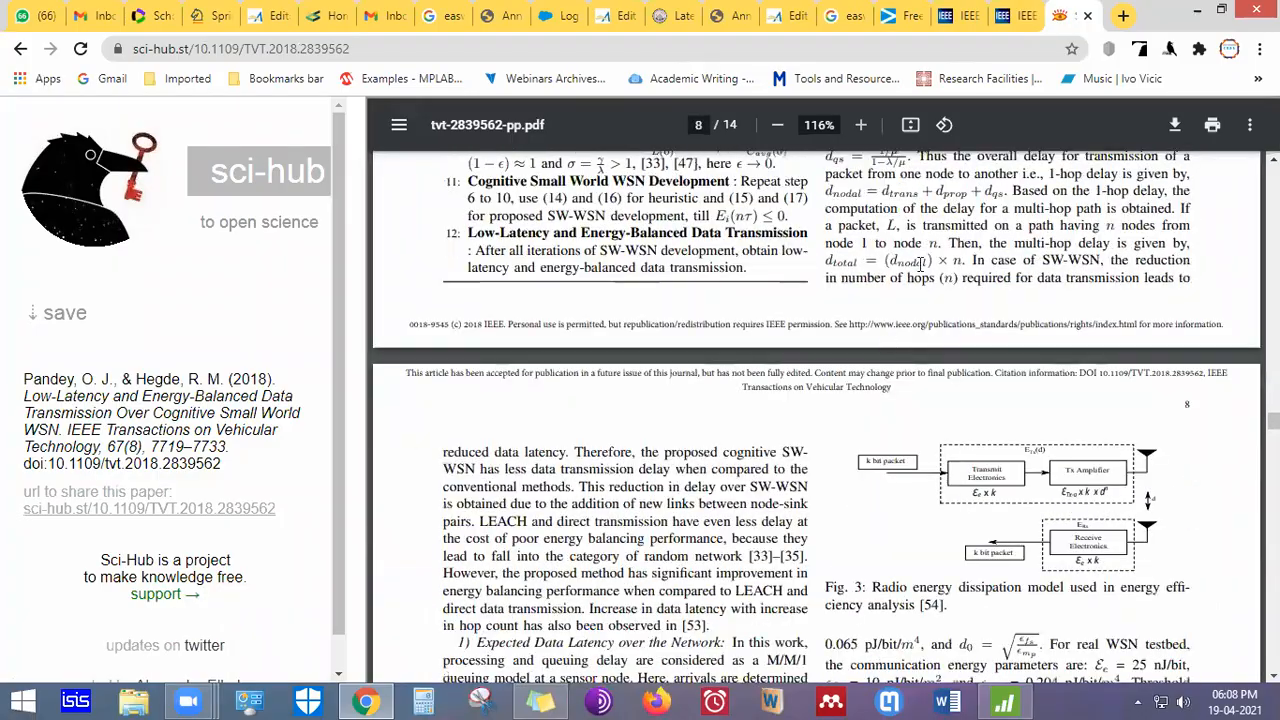
pyautogui.scroll(-8, 658, 131)
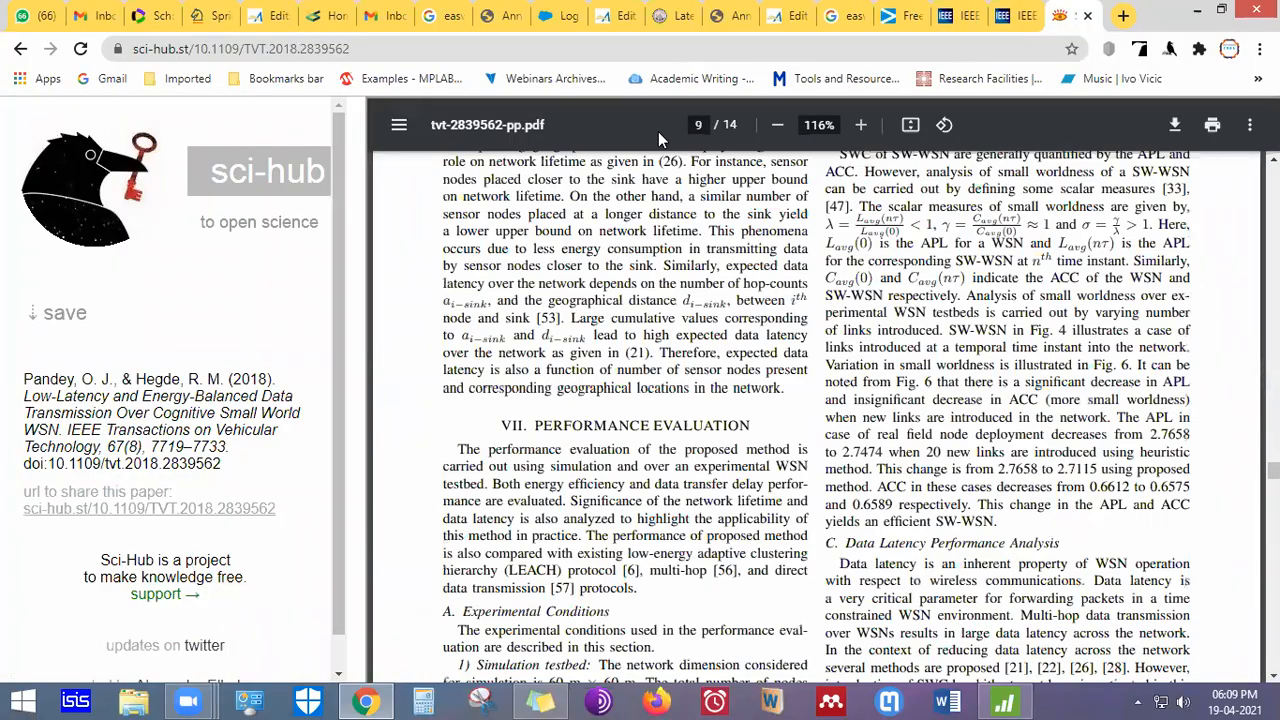
pyautogui.scroll(-10, 490, 488)
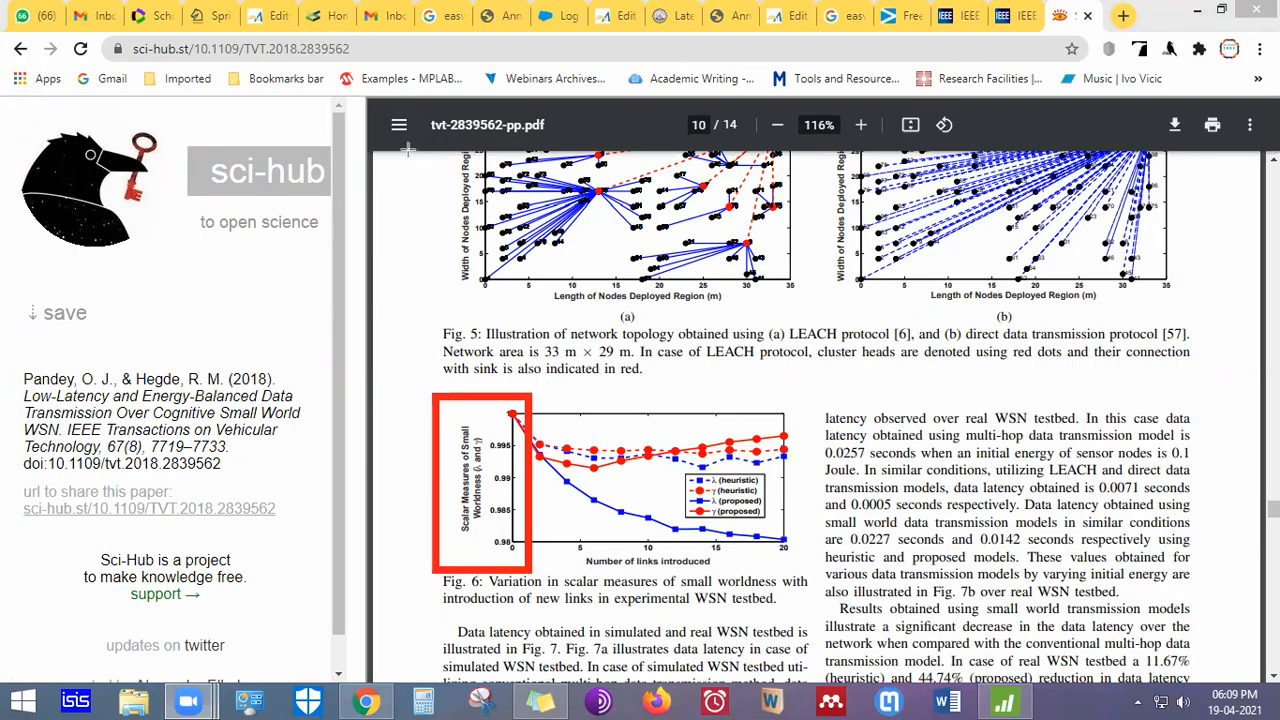
# Set the PDF zoom to 100% and examine the data latency, residual energy and network lifetime plots in Figures 7 to 9
pyautogui.click(778, 125)
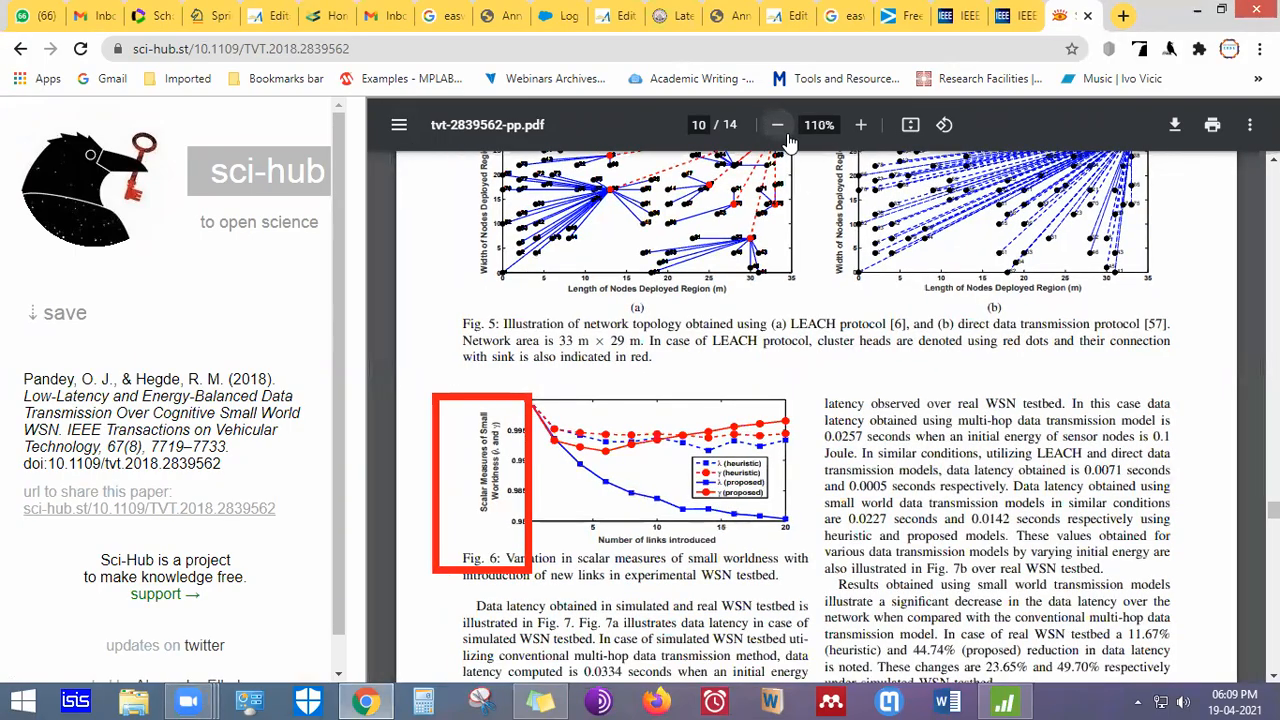
pyautogui.click(784, 133)
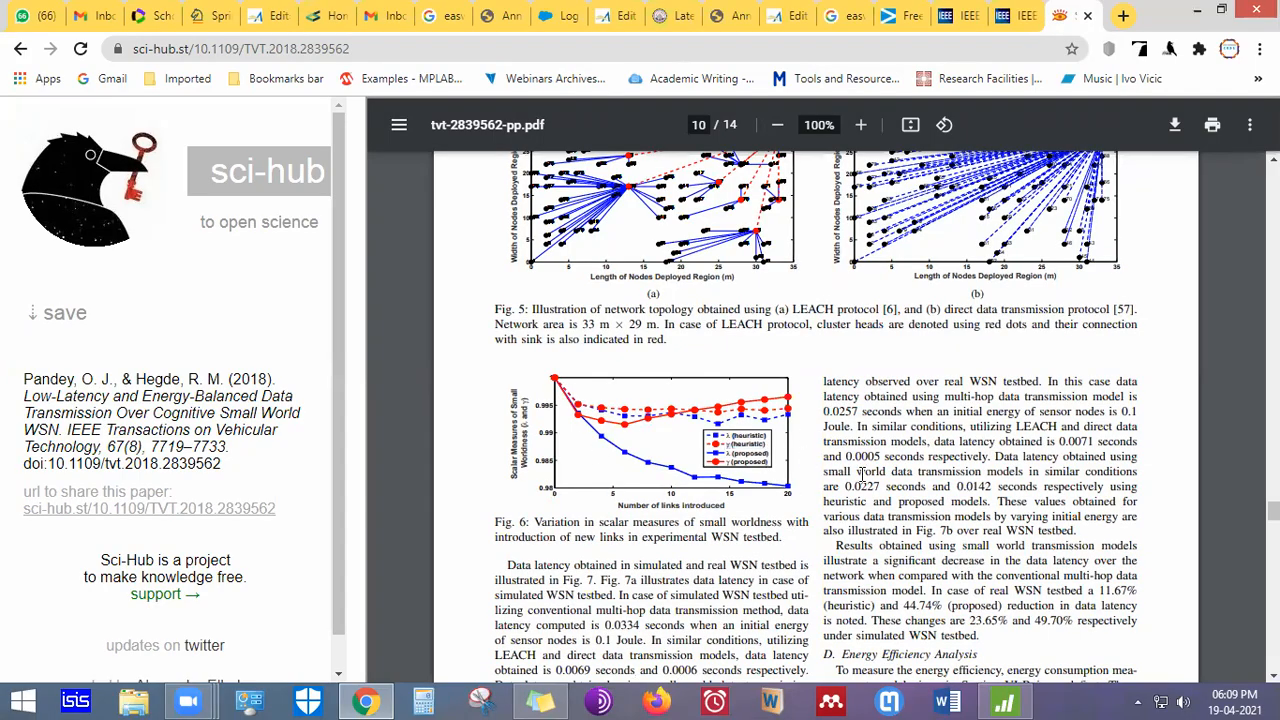
pyautogui.scroll(-4, 860, 474)
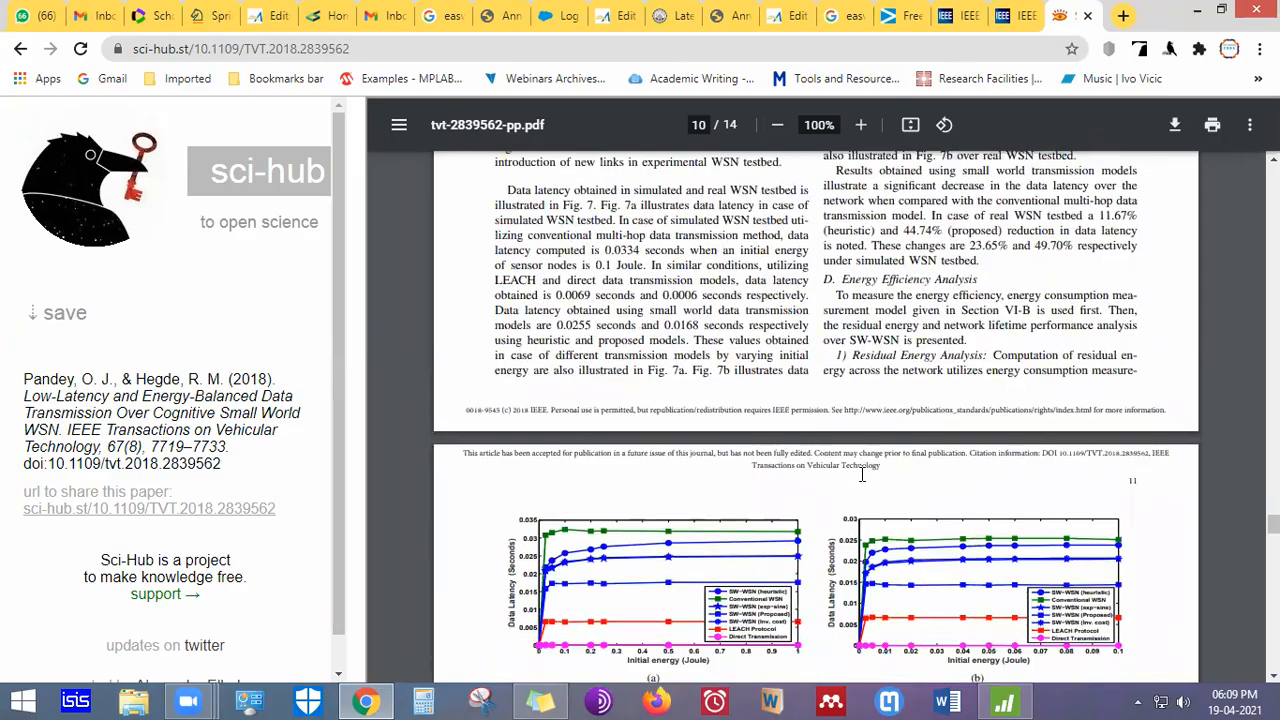
pyautogui.scroll(-4, 862, 475)
pyautogui.scroll(3, 862, 475)
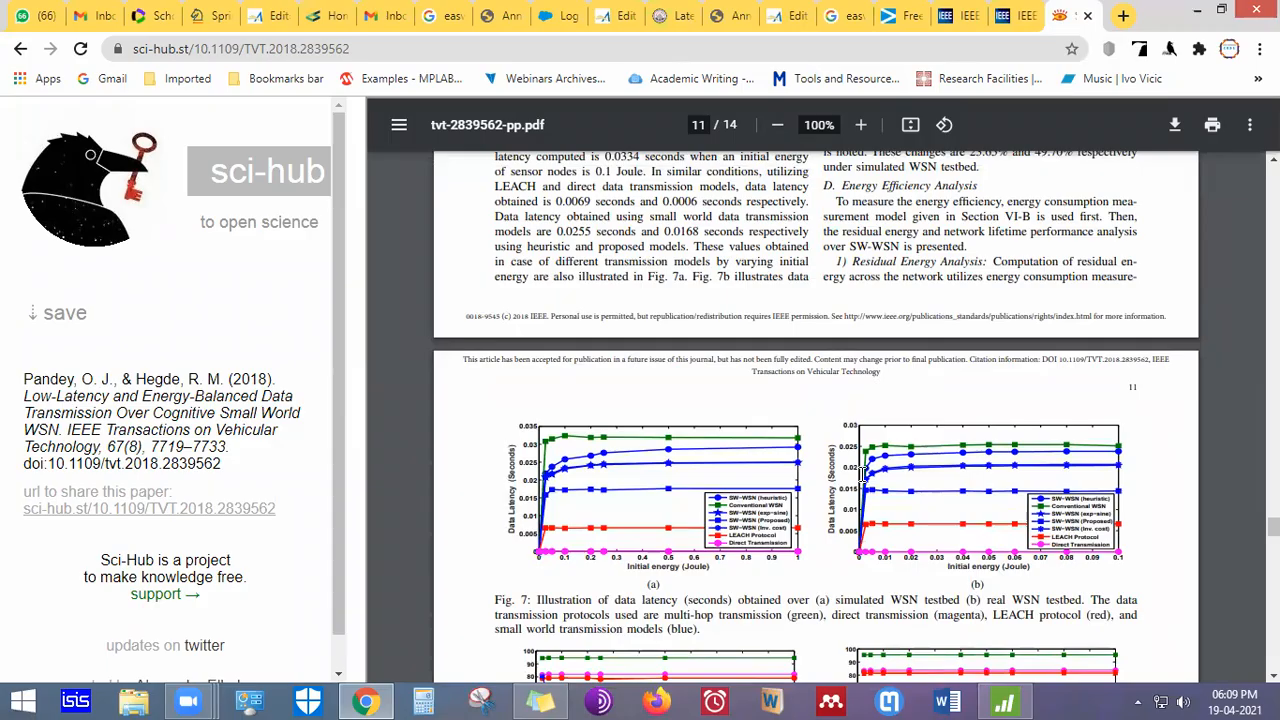
pyautogui.scroll(-1, 862, 475)
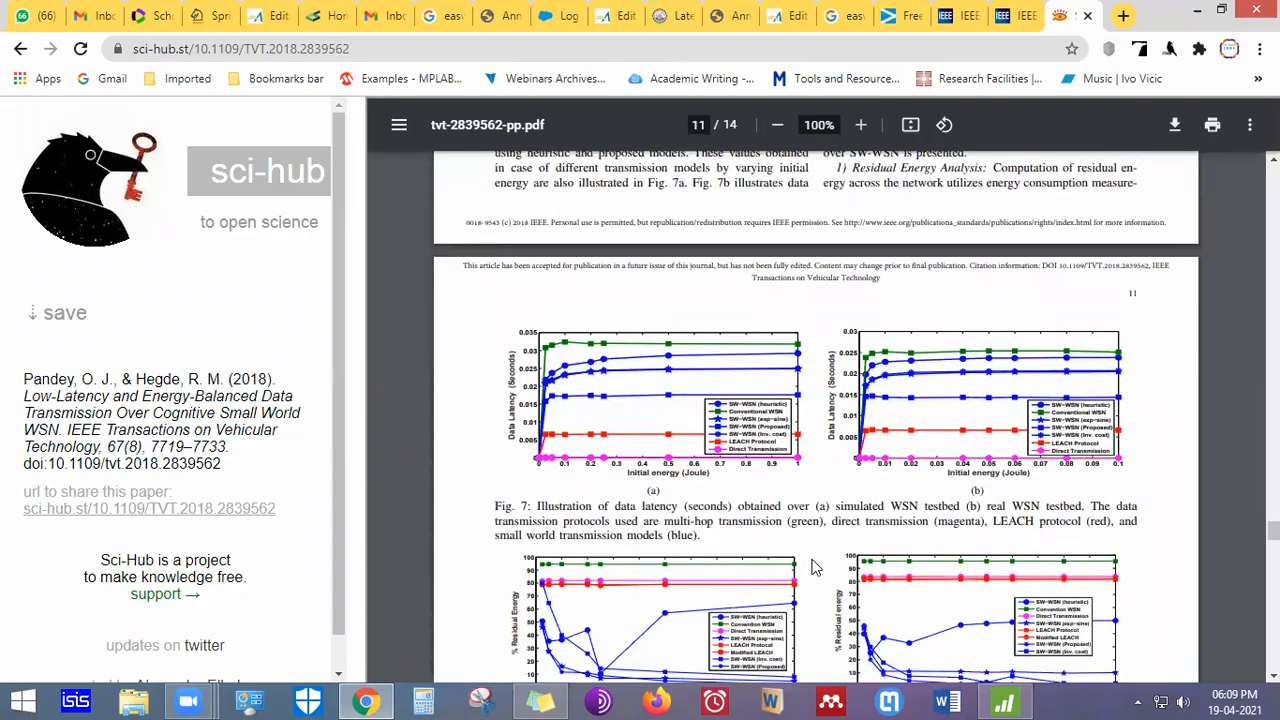
pyautogui.scroll(-3, 694, 483)
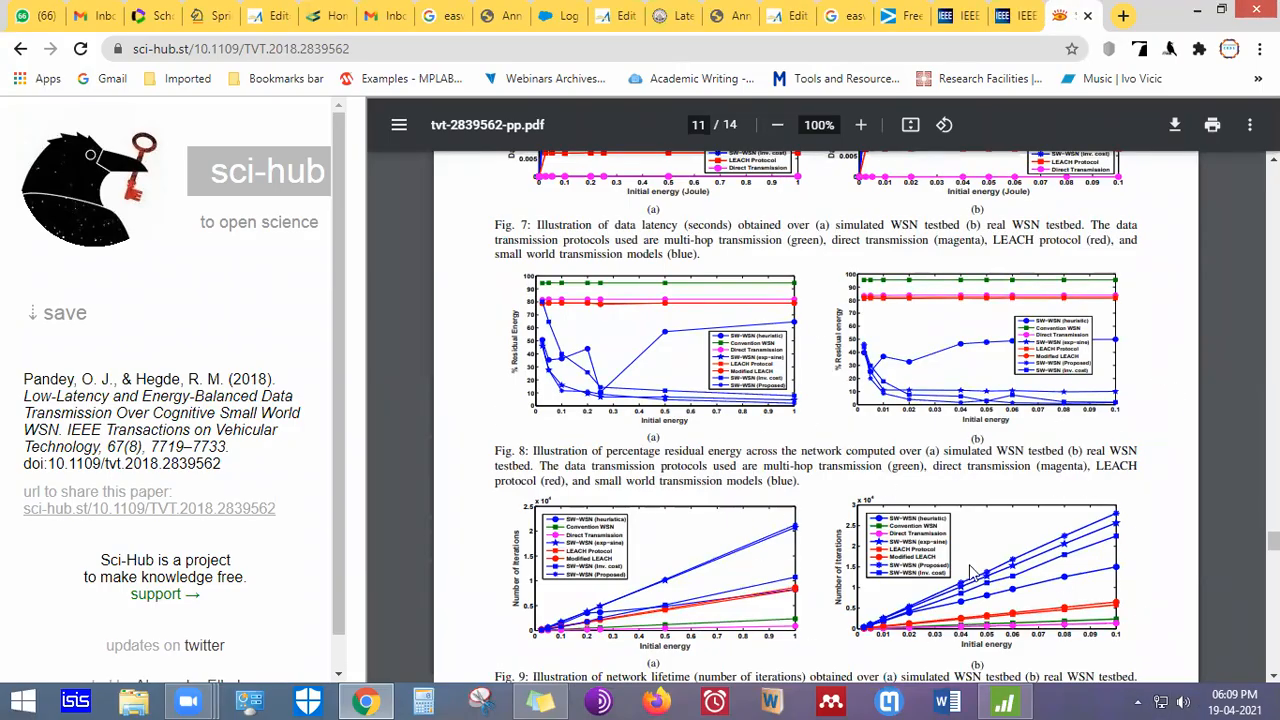
# Switch to Minitab and name worksheet column C1 Amplitude and column C2 Time
pyautogui.click(1006, 702)
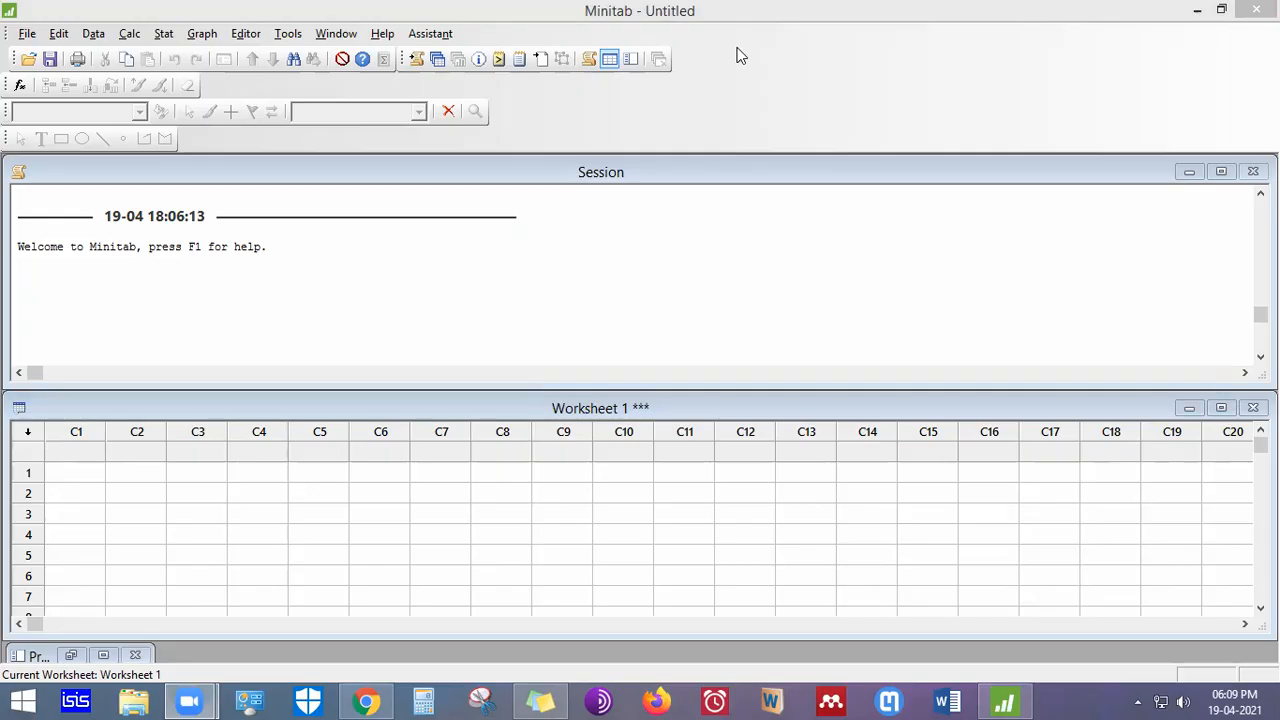
pyautogui.click(78, 452)
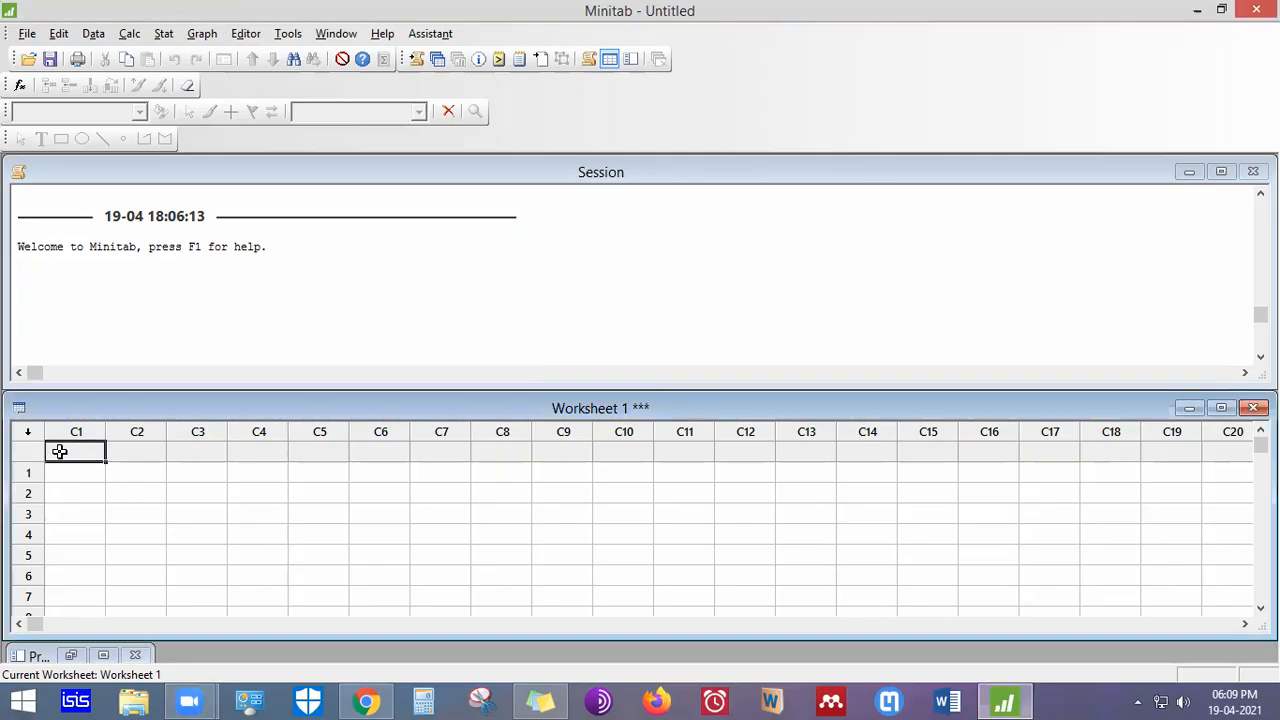
pyautogui.doubleClick(78, 452)
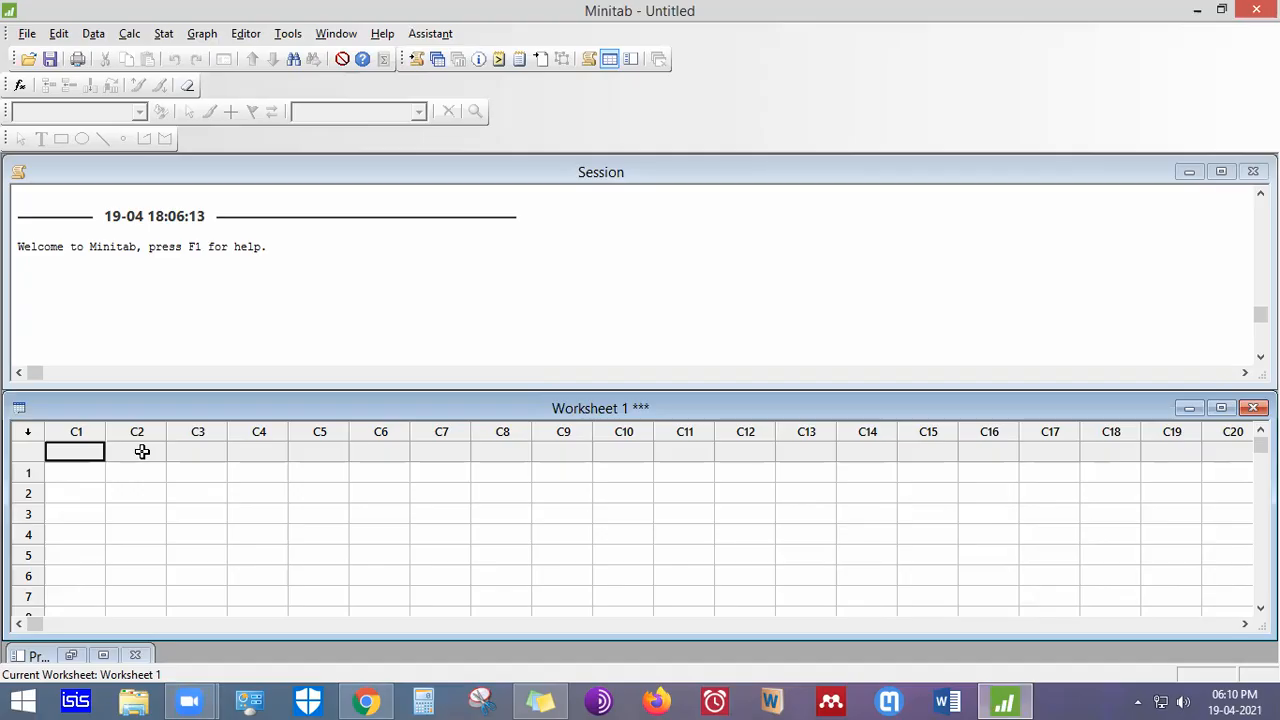
pyautogui.write('Amplite')
pyautogui.click(142, 452)
pyautogui.write('Time')
pyautogui.press('Return')
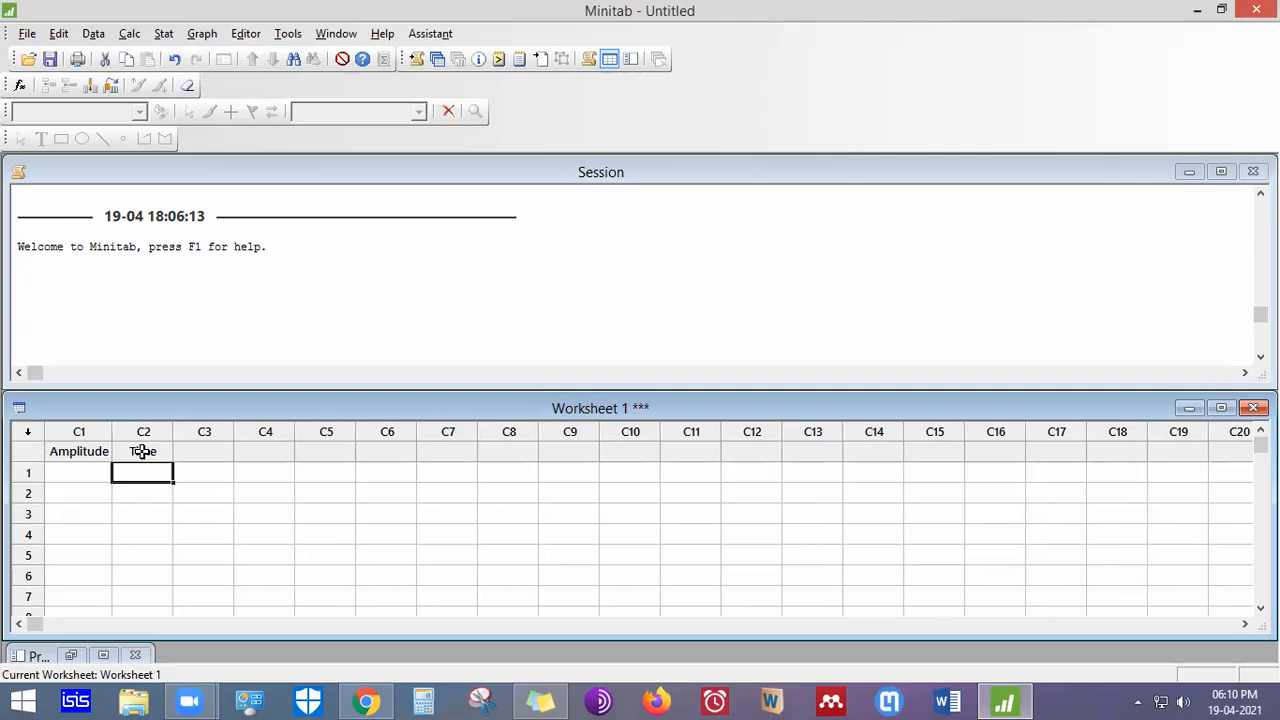
pyautogui.click(200, 452)
pyautogui.click(88, 452)
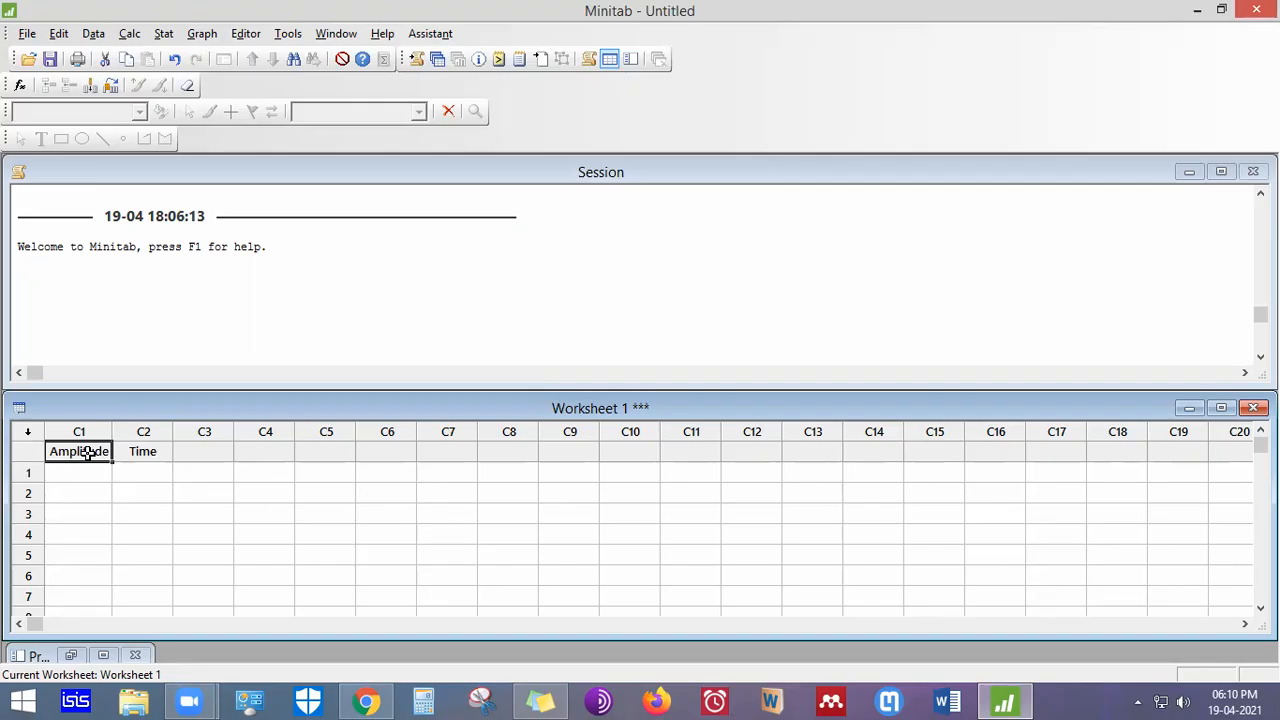
pyautogui.click(25, 452)
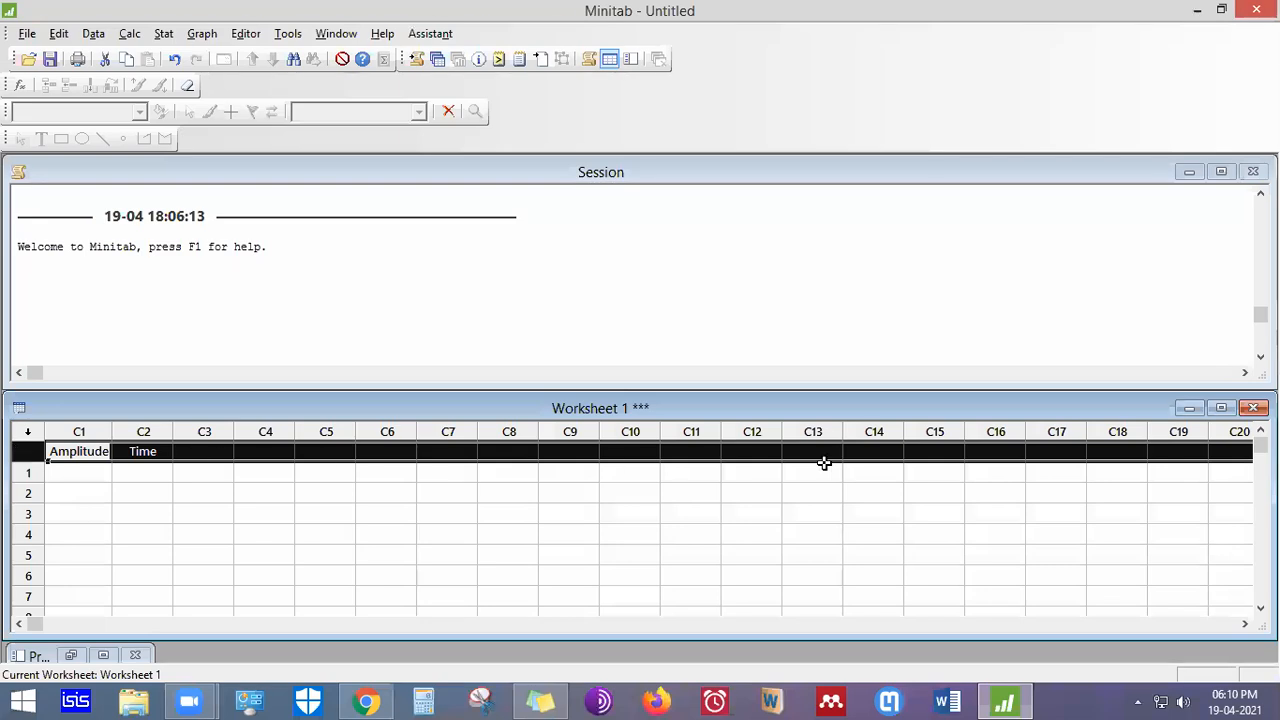
pyautogui.click(89, 452)
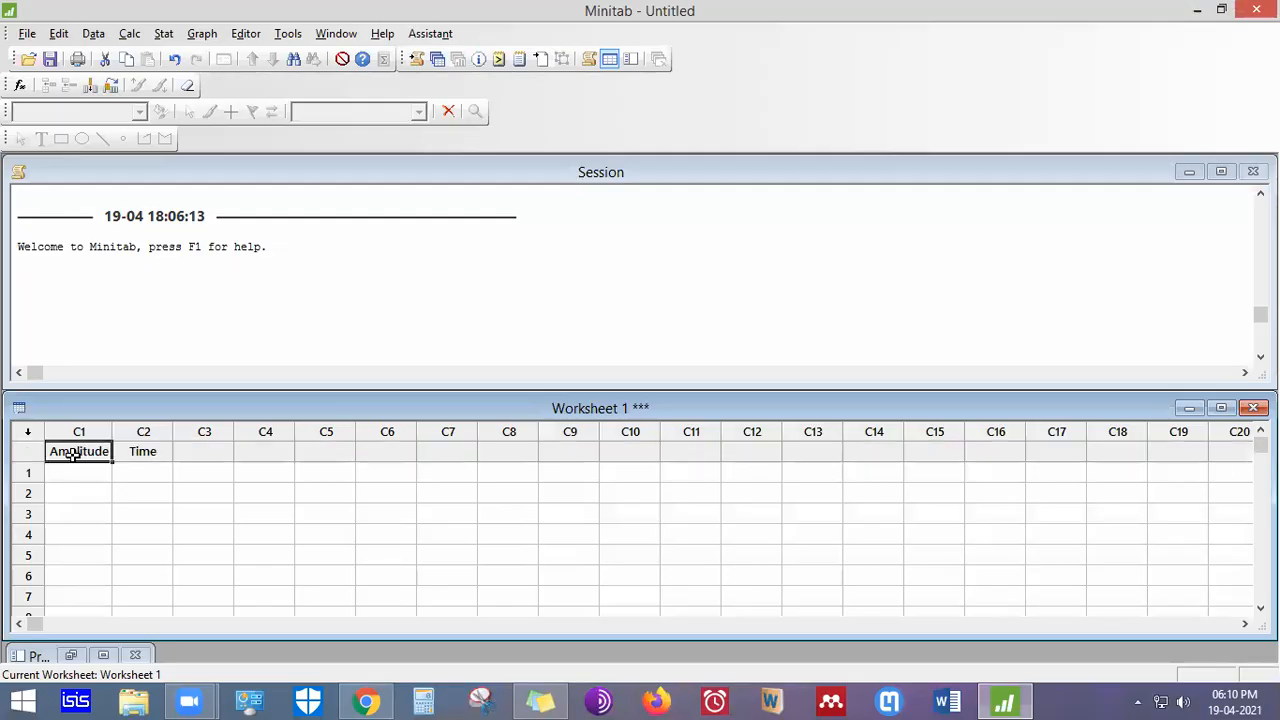
pyautogui.click(155, 452)
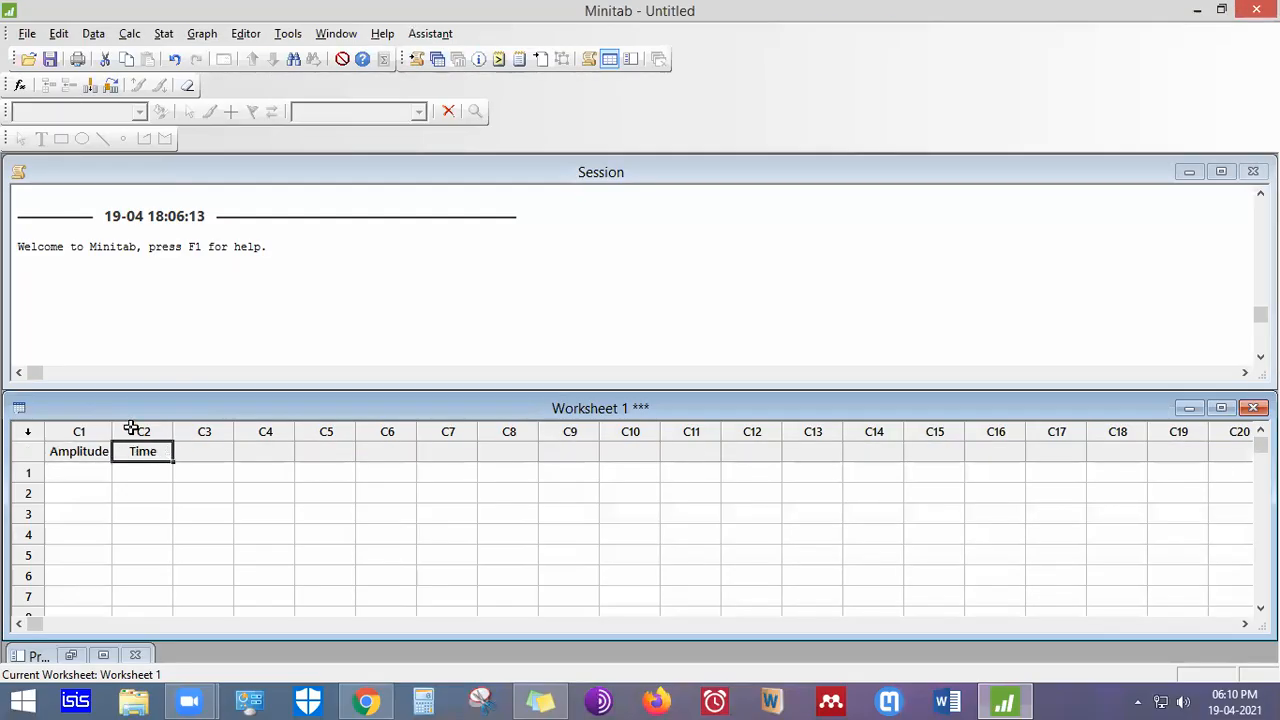
# Enter 10, 20 and 30 in rows 1 to 3 of the Amplitude column
pyautogui.click(83, 474)
pyautogui.write('10')
pyautogui.press('Return')
pyautogui.write('20')
pyautogui.press('Return')
pyautogui.write('3')
pyautogui.press('Return')
pyautogui.press('Up')
pyautogui.write('30')
pyautogui.press('Return')
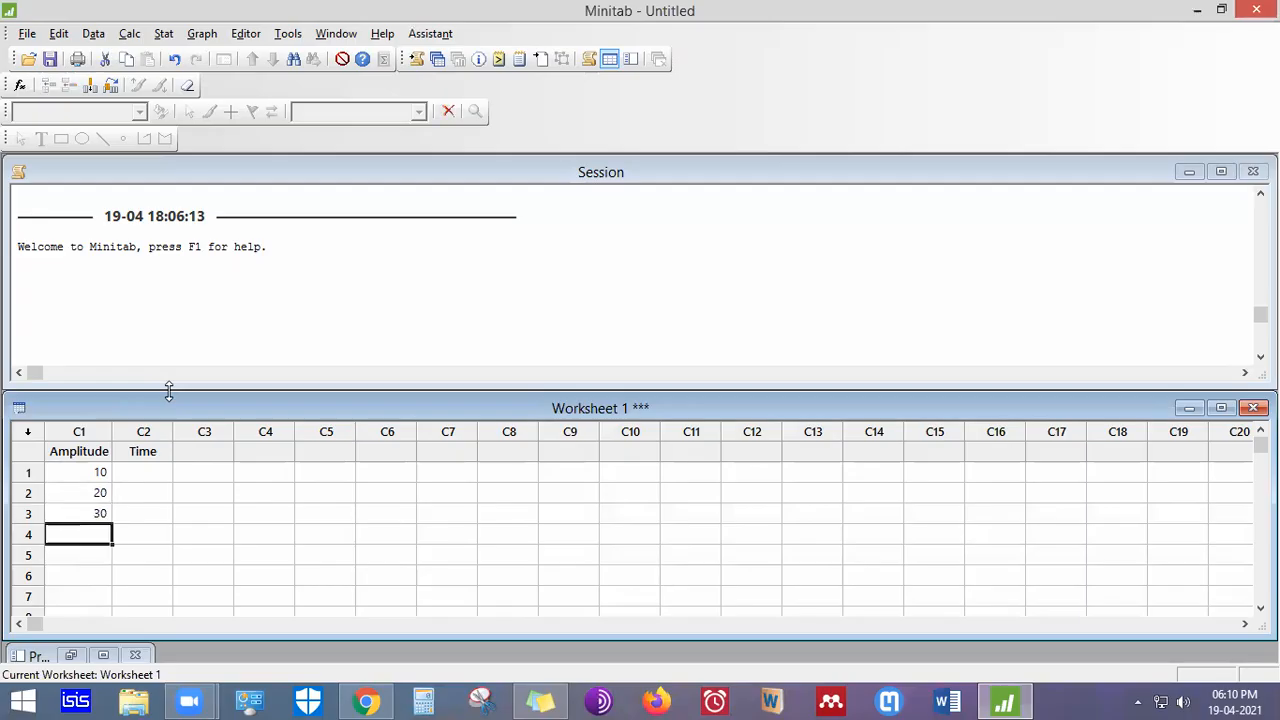
# Enter 40, 50, 60 and 70 in rows 4 to 7 of the Amplitude column
pyautogui.write('40')
pyautogui.press('Return')
pyautogui.write('50')
pyautogui.press('Return')
pyautogui.write('60')
pyautogui.press('Return')
pyautogui.write('70')
pyautogui.press('Return')
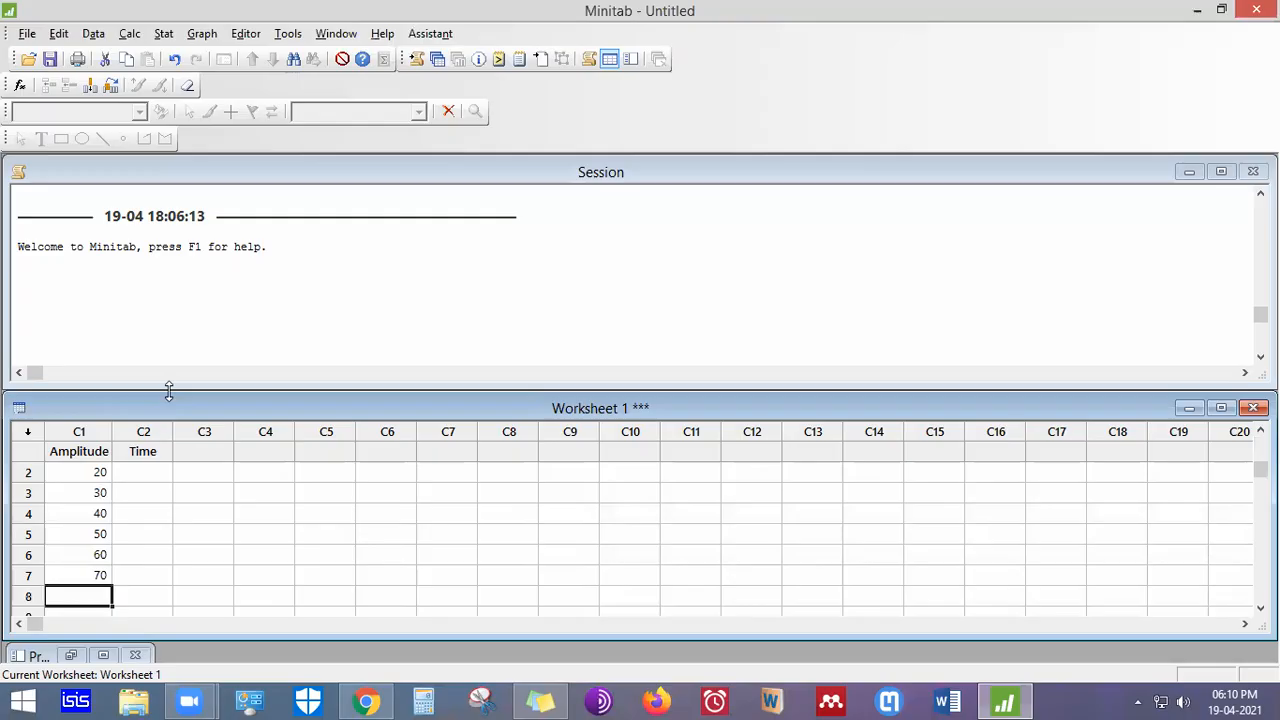
# Enter 80, 55 and 72 in rows 8 to 10 of the Amplitude column, and move to the Time column's name cell
pyautogui.write('80')
pyautogui.press('Return')
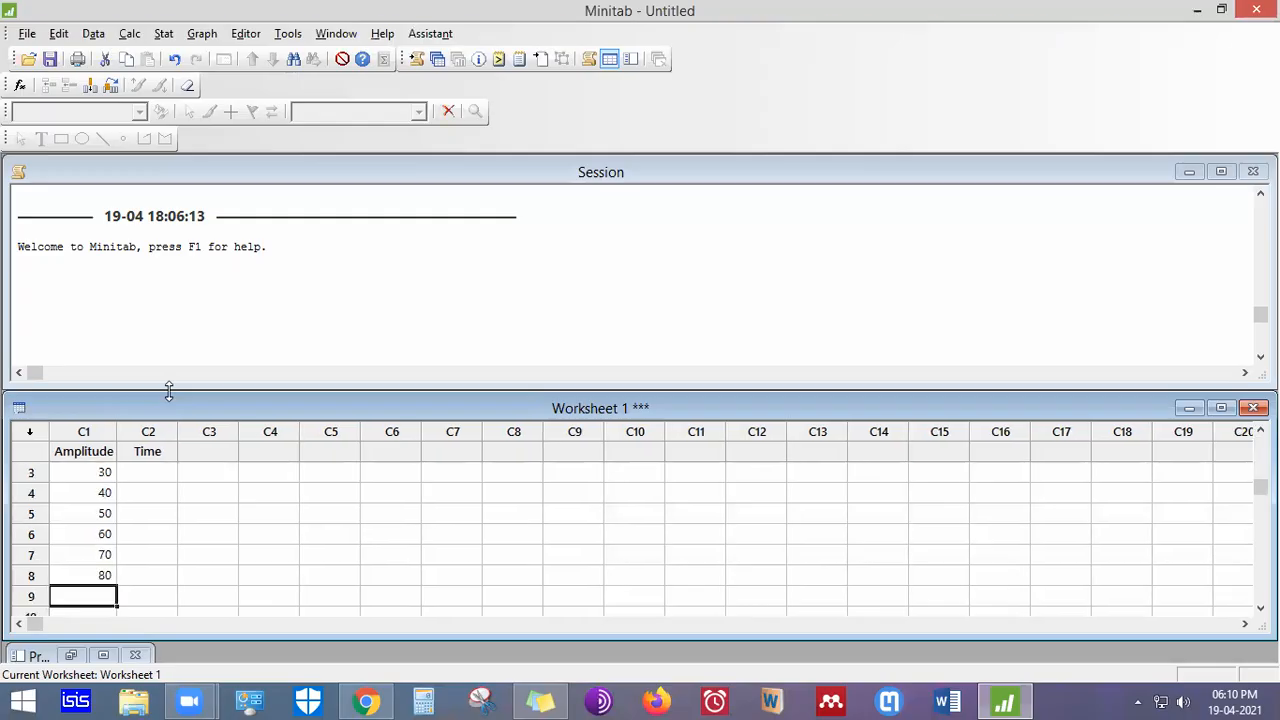
pyautogui.write('55')
pyautogui.press('Return')
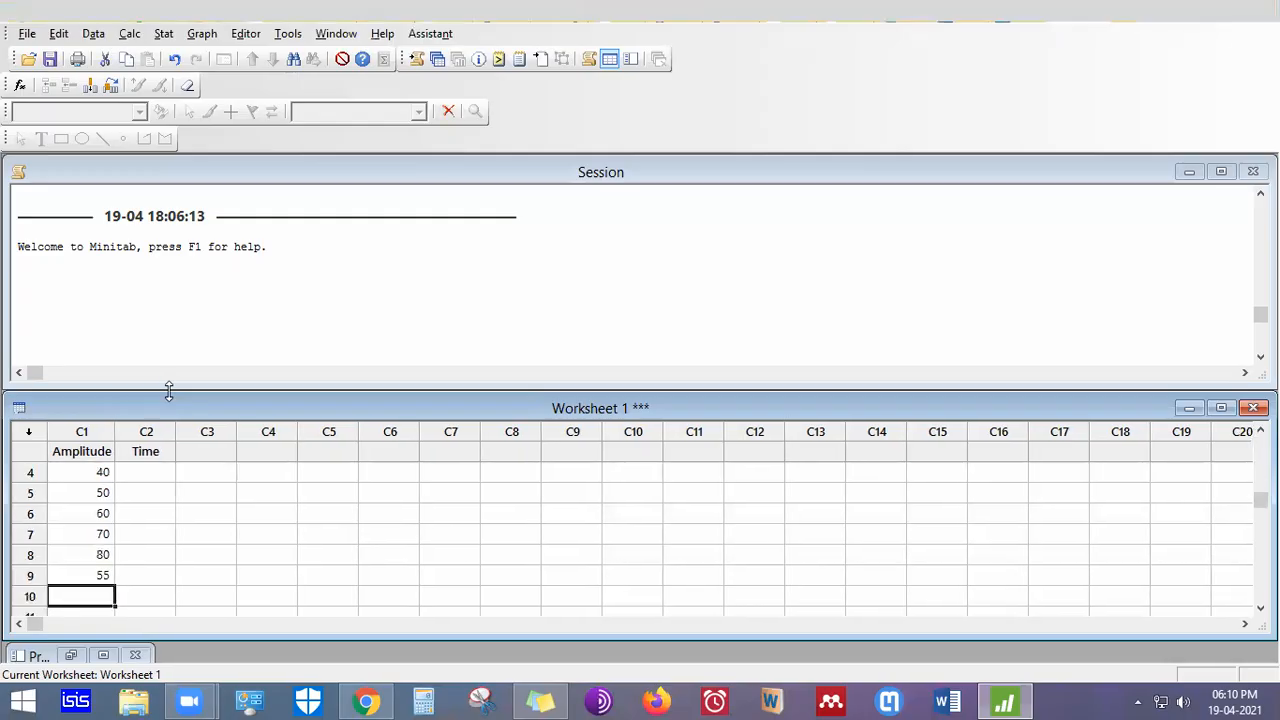
pyautogui.write('72')
pyautogui.press('Return')
pyautogui.press('Up')
pyautogui.press('Right')
pyautogui.press('Up')
pyautogui.press('Up')
pyautogui.press('Up')
pyautogui.press('Up')
pyautogui.press('Up')
pyautogui.press('Up')
pyautogui.press('Up')
pyautogui.press('Up')
pyautogui.press('Up')
pyautogui.press('Up')
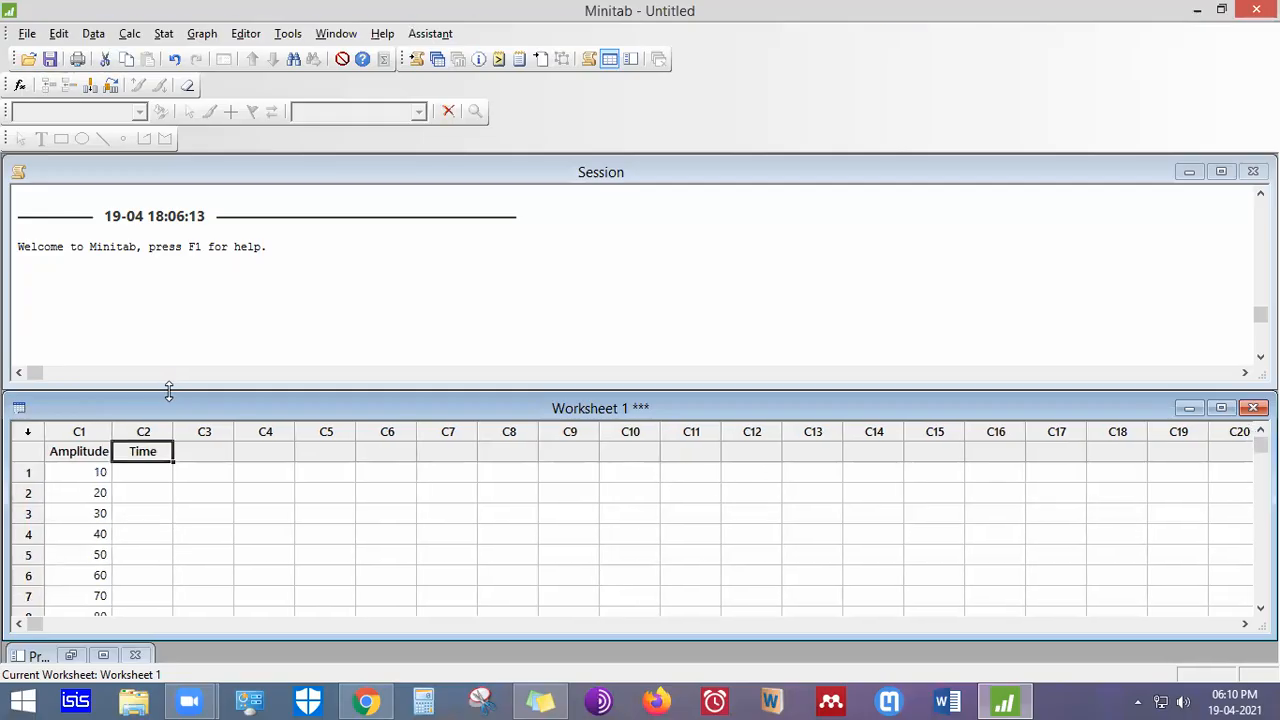
pyautogui.write('Year')
pyautogui.hotkey('ctrl', 'z')
pyautogui.hotkey('ctrl', 'z')
# Enter 1 in row 1 of the Time column and rename the column Time (minutes)
pyautogui.press('Return')
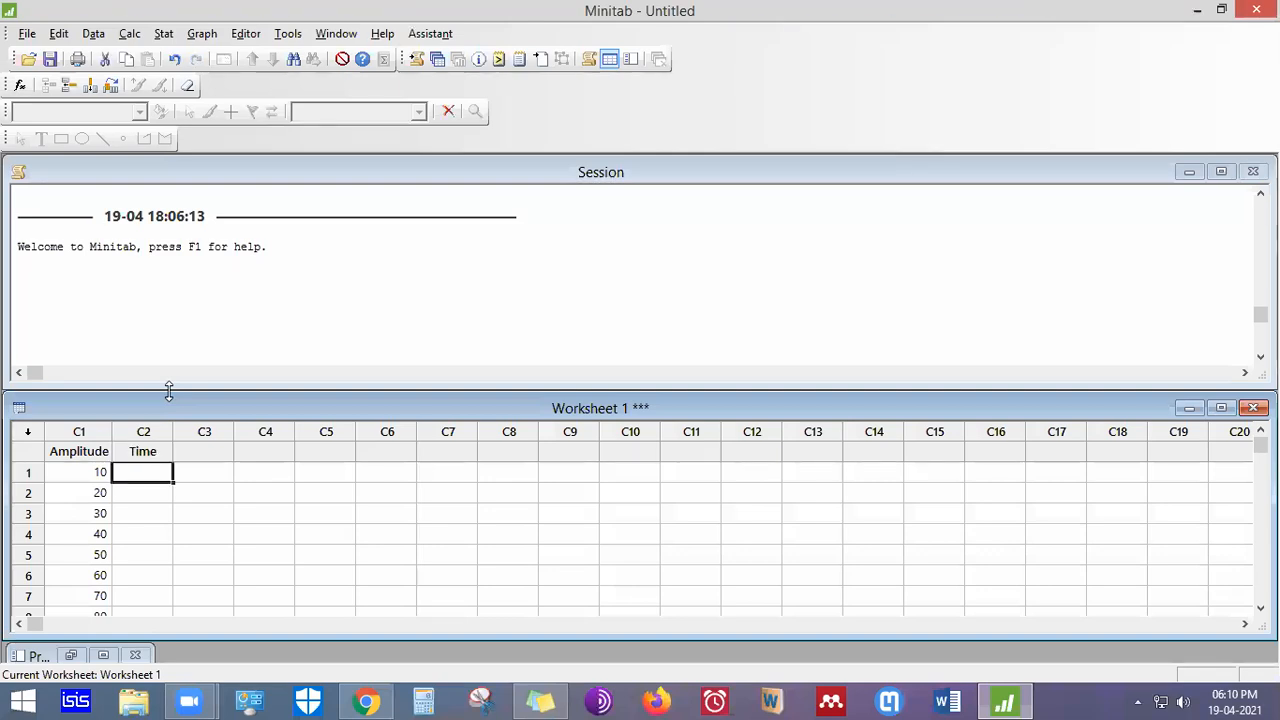
pyautogui.write('1')
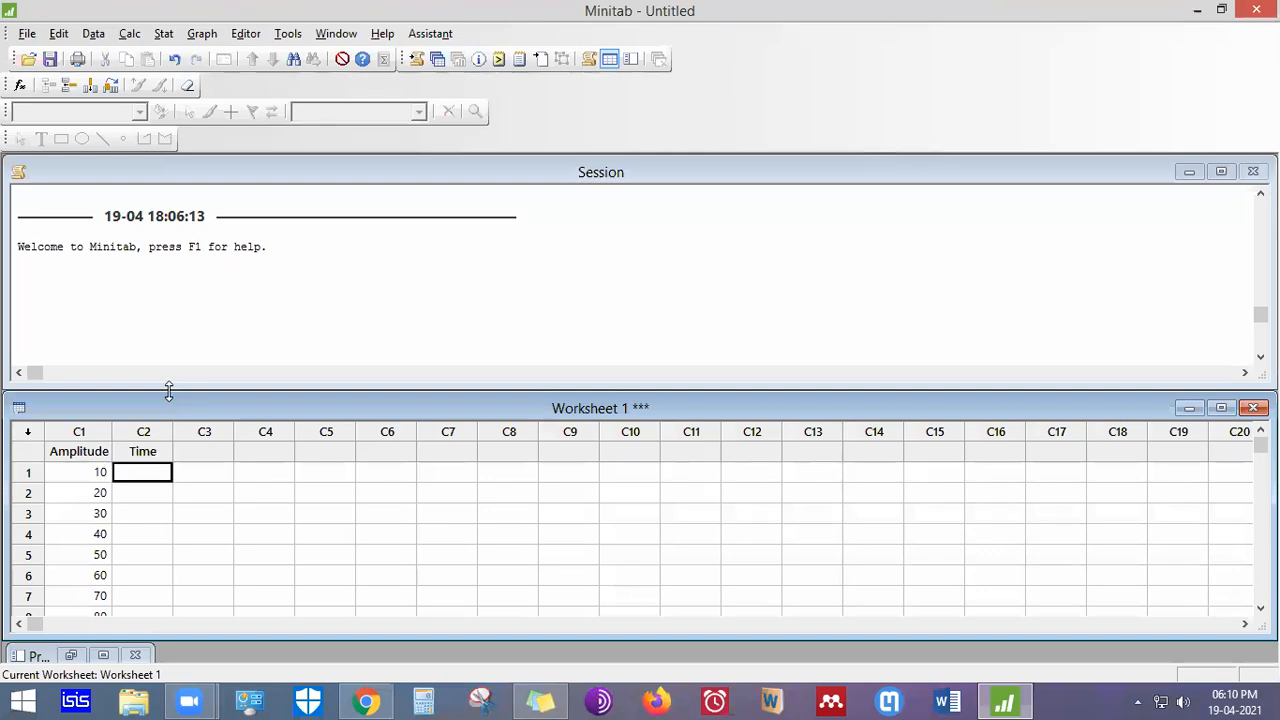
pyautogui.press('Up')
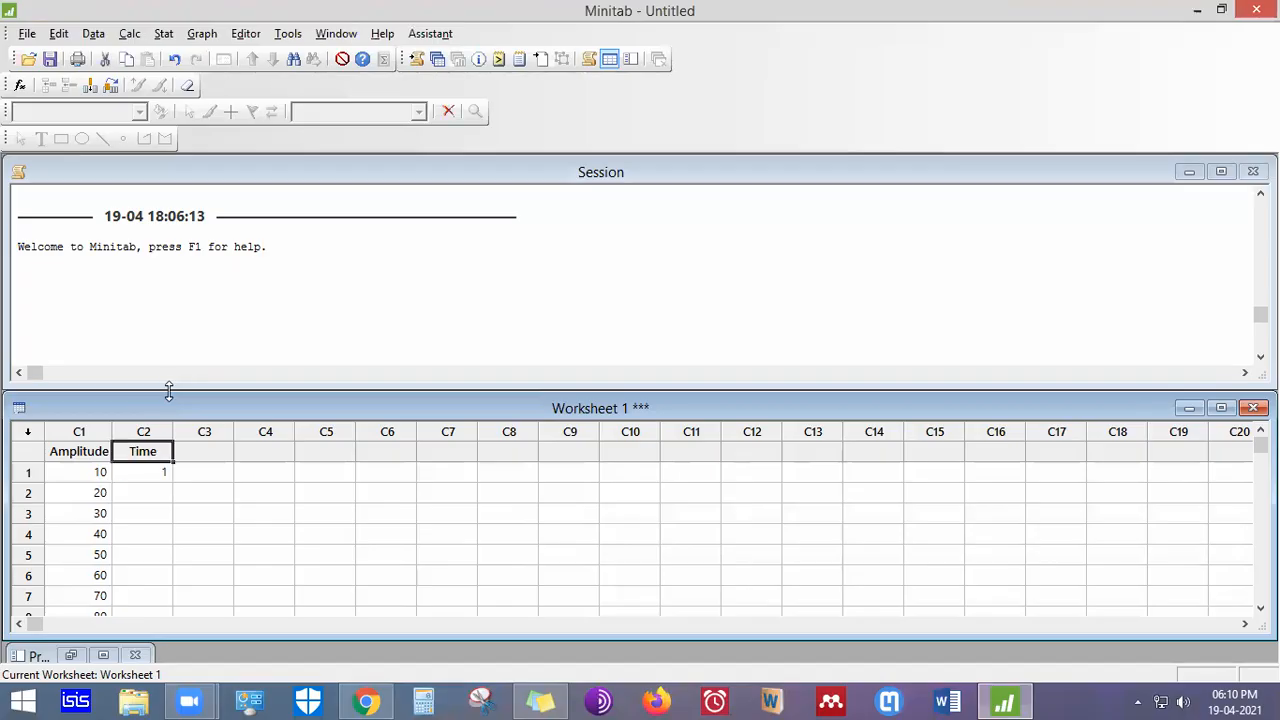
pyautogui.press('F2')
pyautogui.press('Right')
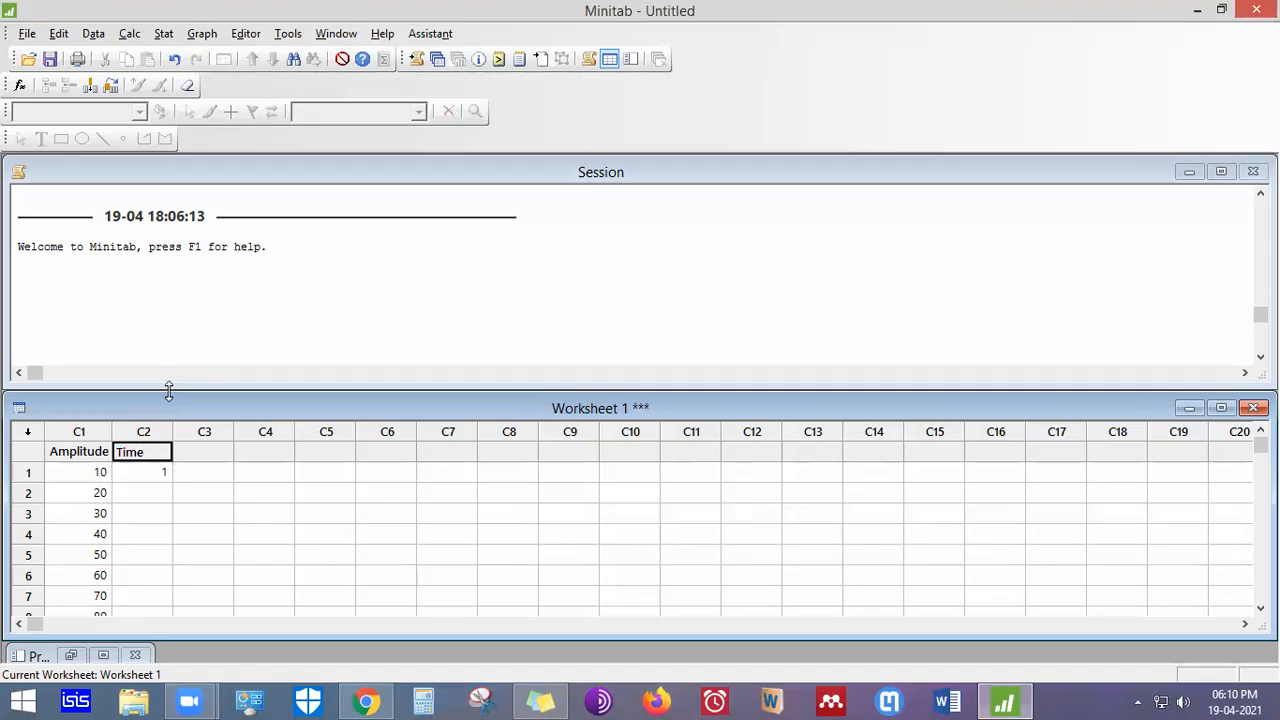
pyautogui.write('(minutes')
pyautogui.press('Return')
# Enter 2, 3, 4 and 5 in rows 2 to 5 of the Time (minutes) column
pyautogui.press('Down')
pyautogui.write('2')
pyautogui.press('Return')
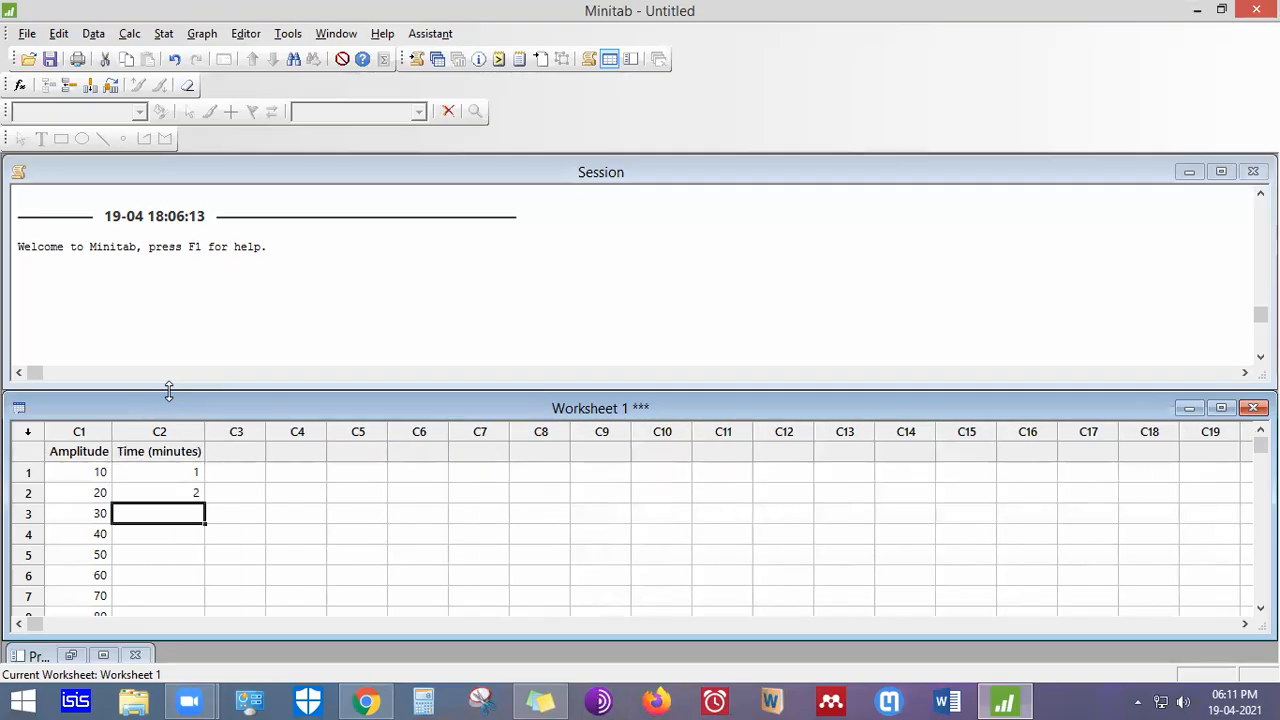
pyautogui.write('3')
pyautogui.press('Return')
pyautogui.write('4')
pyautogui.press('Return')
pyautogui.write('5')
pyautogui.press('Return')
# Enter 6, 7, 8, 9 and 10 in rows 6 to 10 of the Time (minutes) column
pyautogui.write('6')
pyautogui.press('Return')
pyautogui.write('7')
pyautogui.press('Return')
pyautogui.write('8')
pyautogui.press('Return')
pyautogui.write('9')
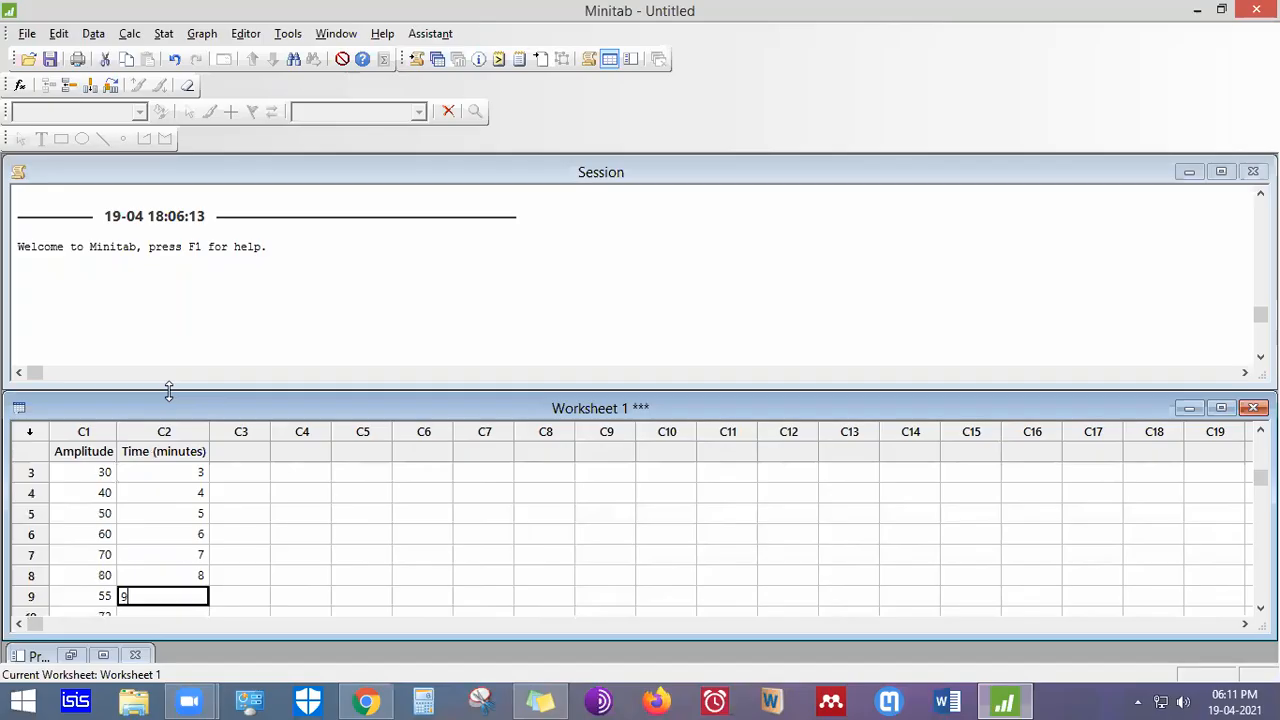
pyautogui.press('Return')
pyautogui.write('10')
pyautogui.press('Return')
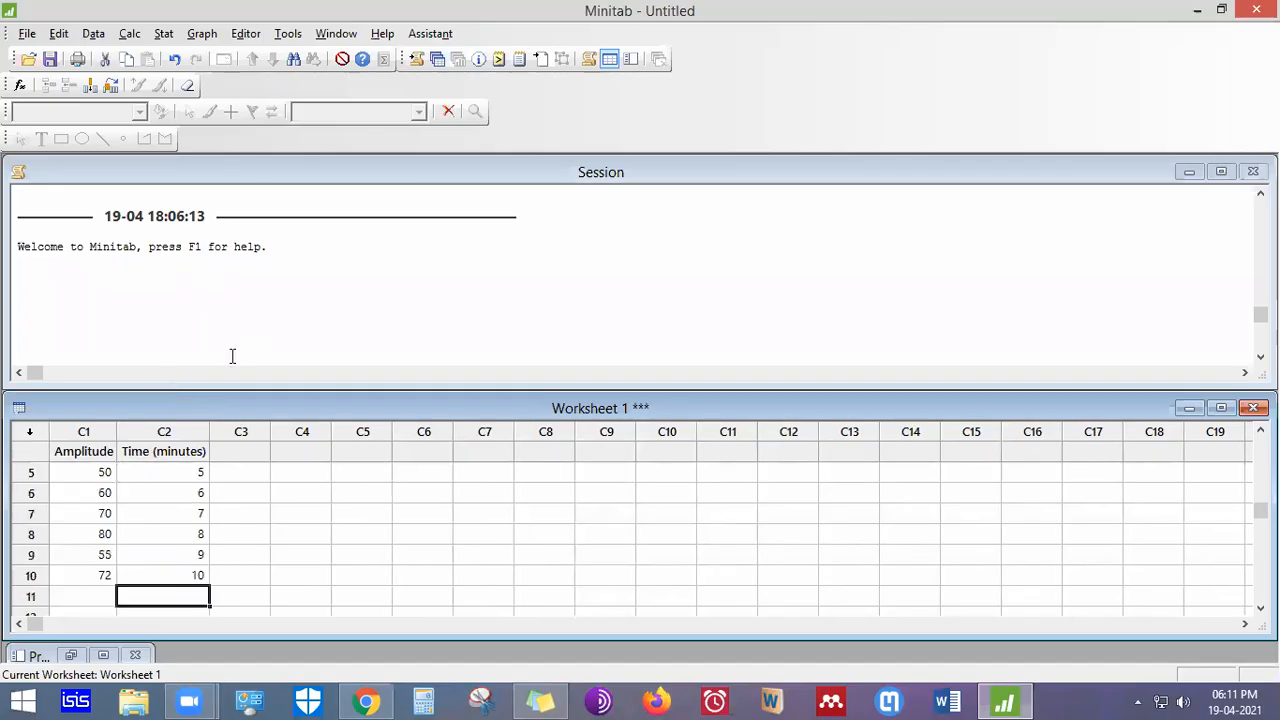
pyautogui.click(97, 520)
pyautogui.scroll(2, 97, 545)
pyautogui.click(176, 450)
pyautogui.click(174, 466)
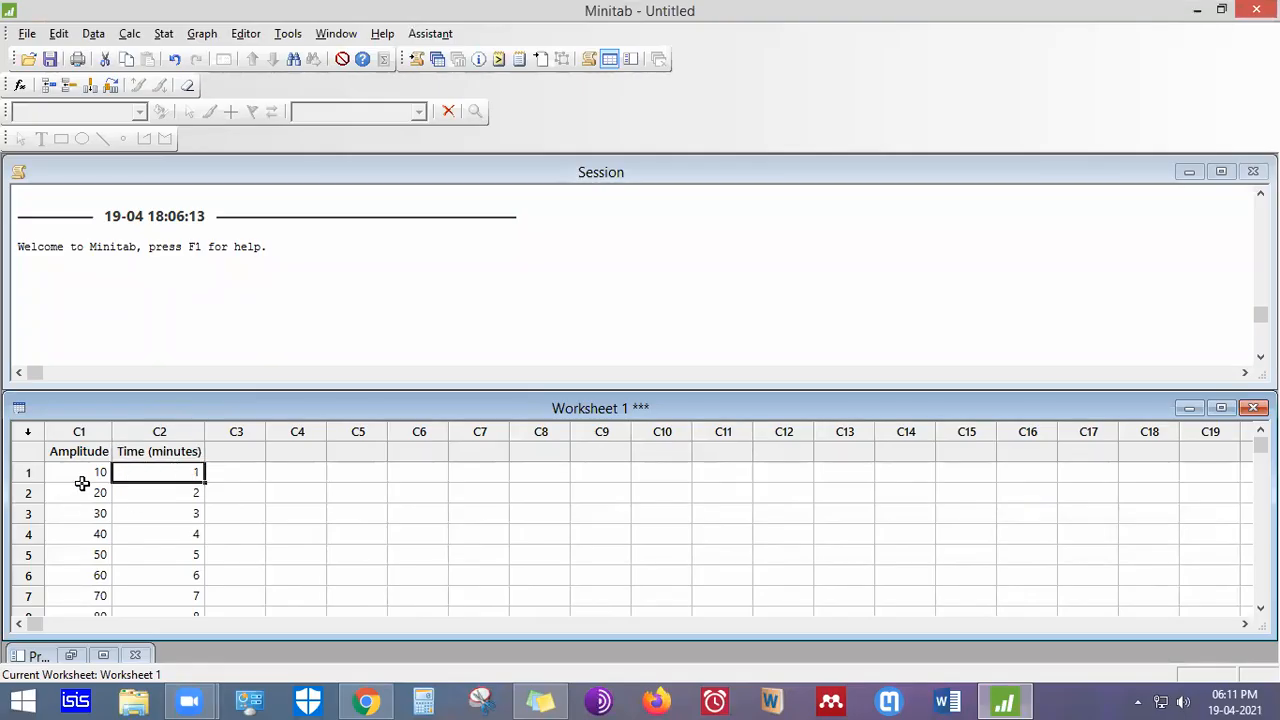
# Create a simple scatterplot with Amplitude as Y and Time (minutes) as X, and move its window to the middle of the workspace
pyautogui.click(199, 36)
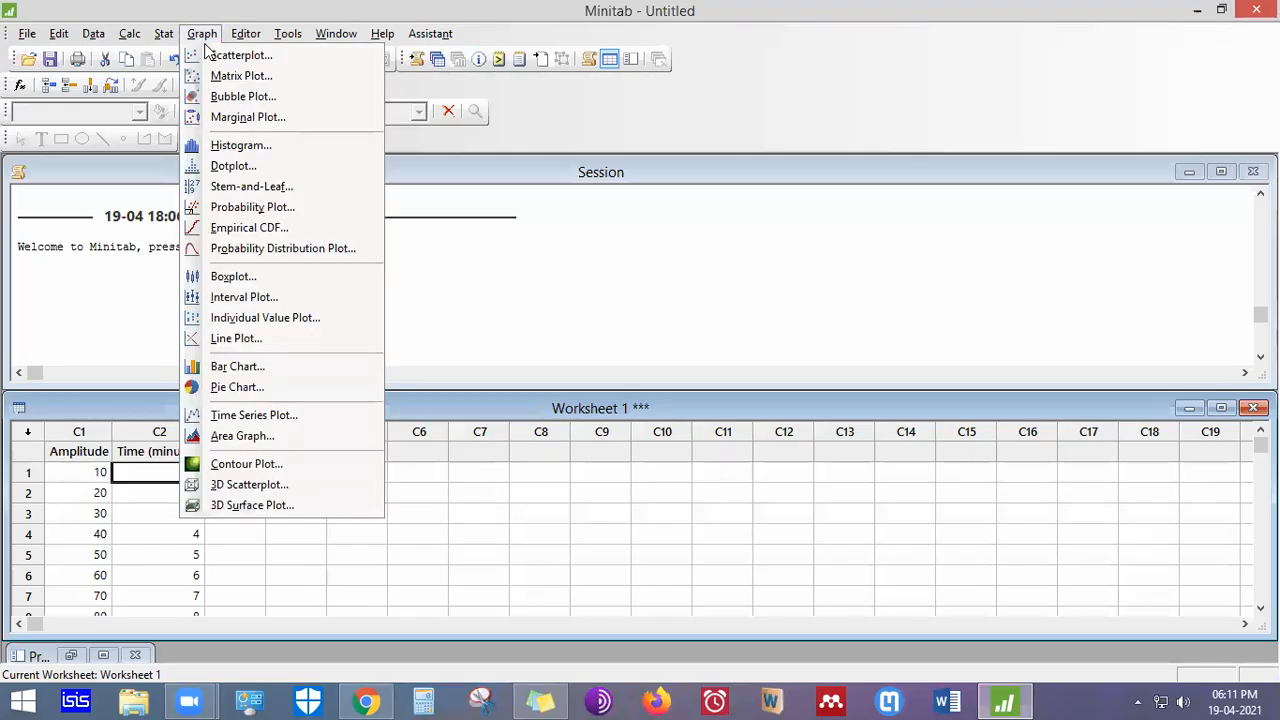
pyautogui.click(203, 58)
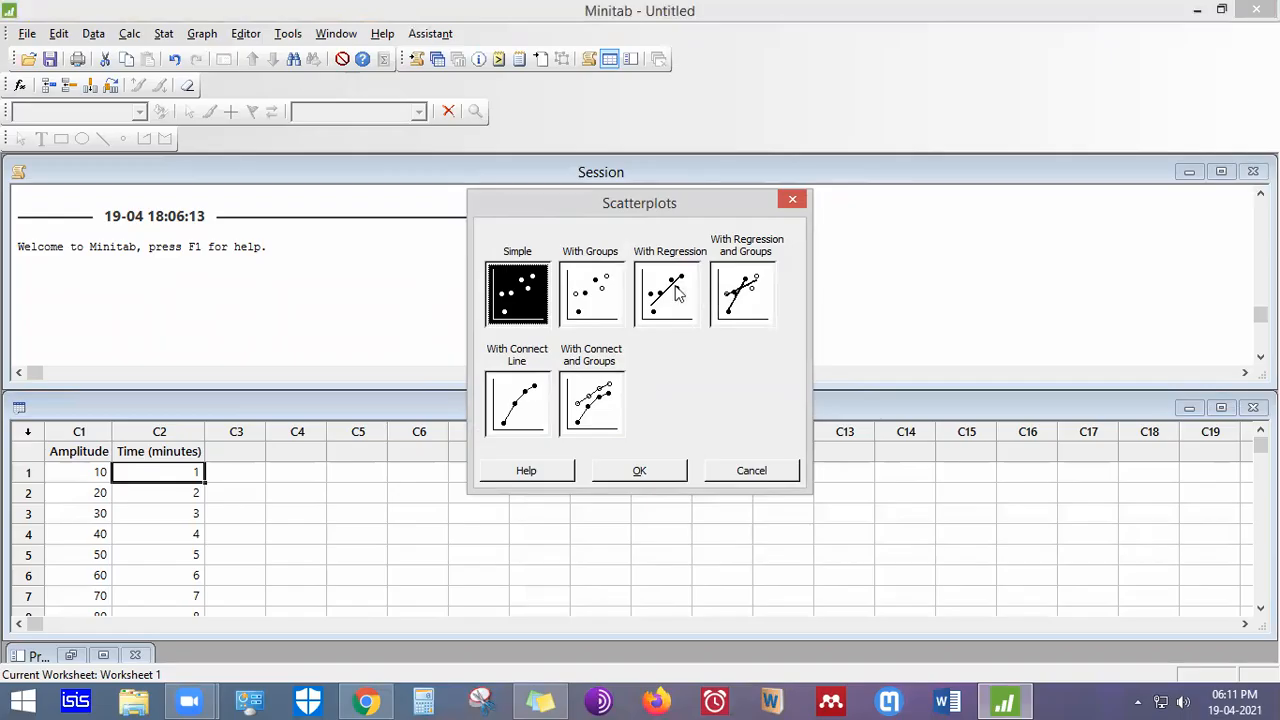
pyautogui.doubleClick(528, 312)
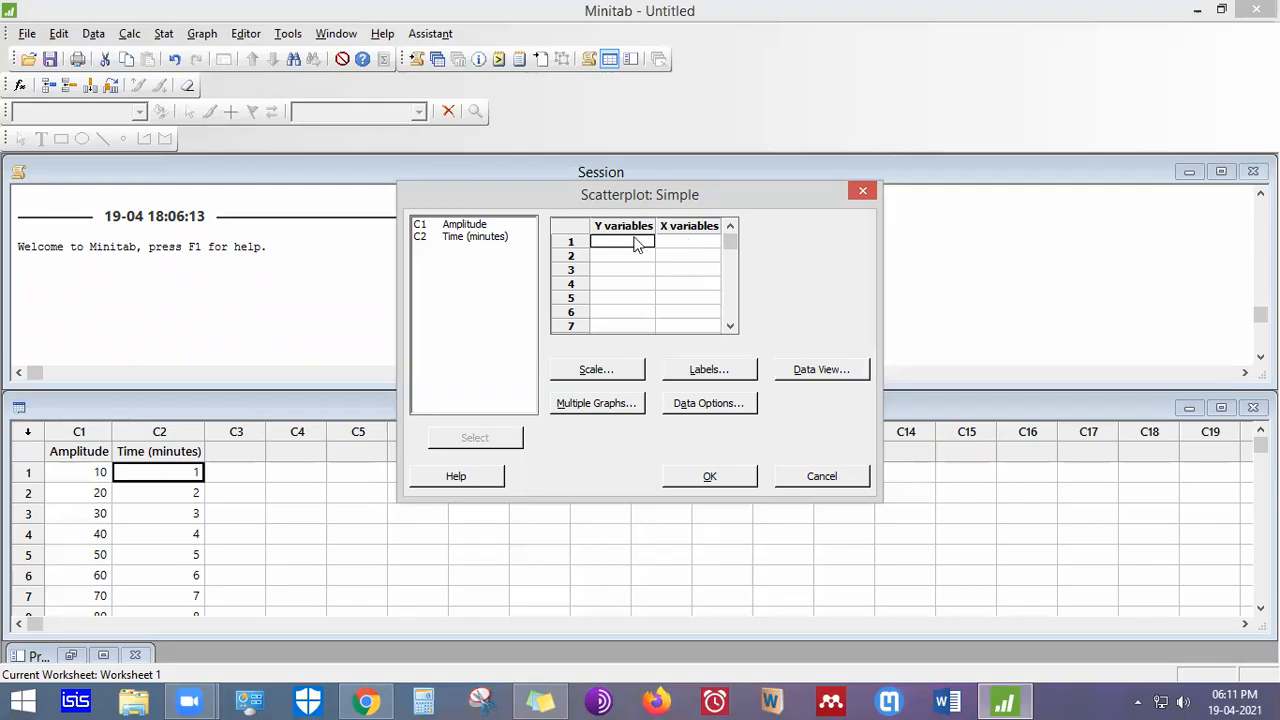
pyautogui.click(671, 270)
pyautogui.click(623, 245)
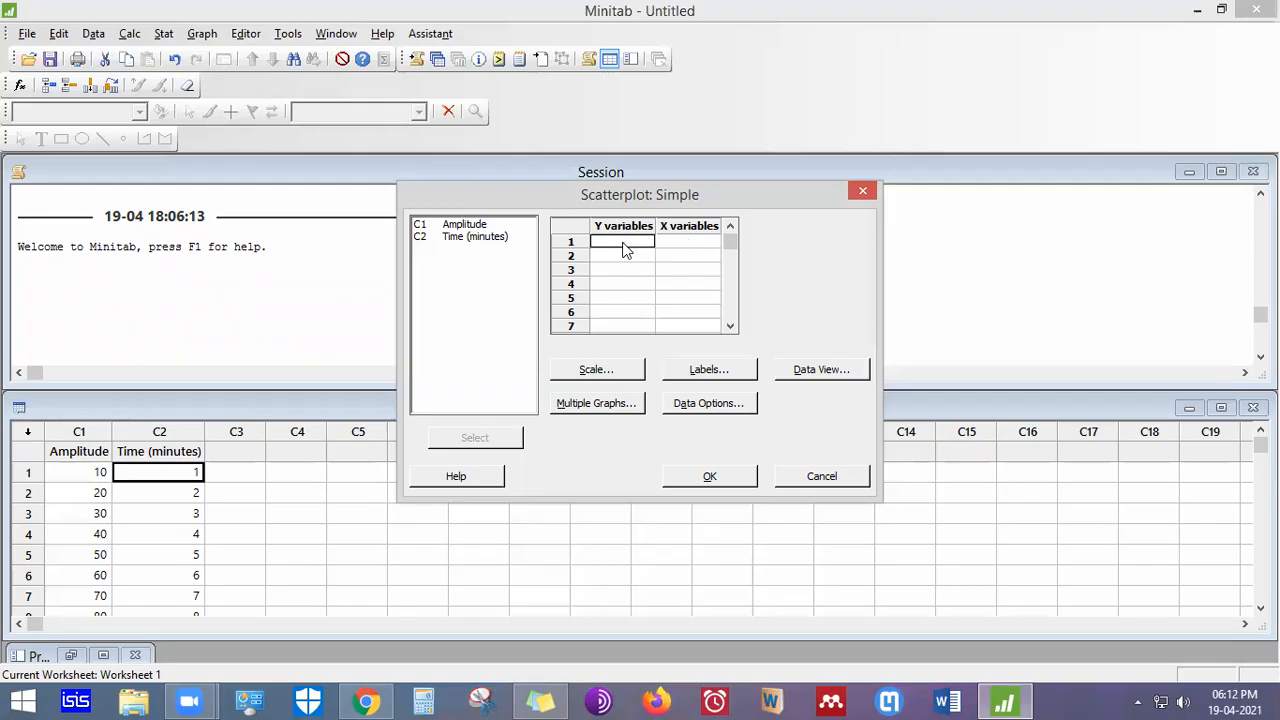
pyautogui.doubleClick(465, 226)
pyautogui.doubleClick(478, 240)
pyautogui.click(723, 476)
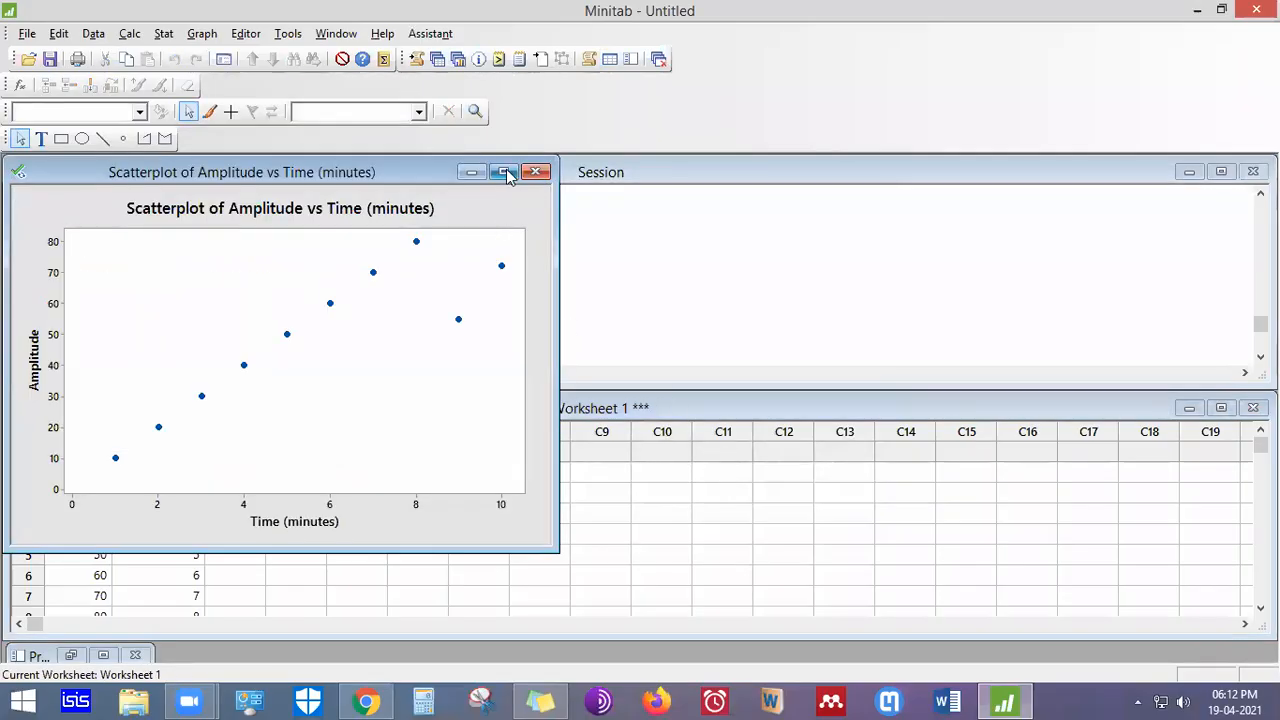
pyautogui.moveTo(403, 176); pyautogui.dragTo(687, 206)
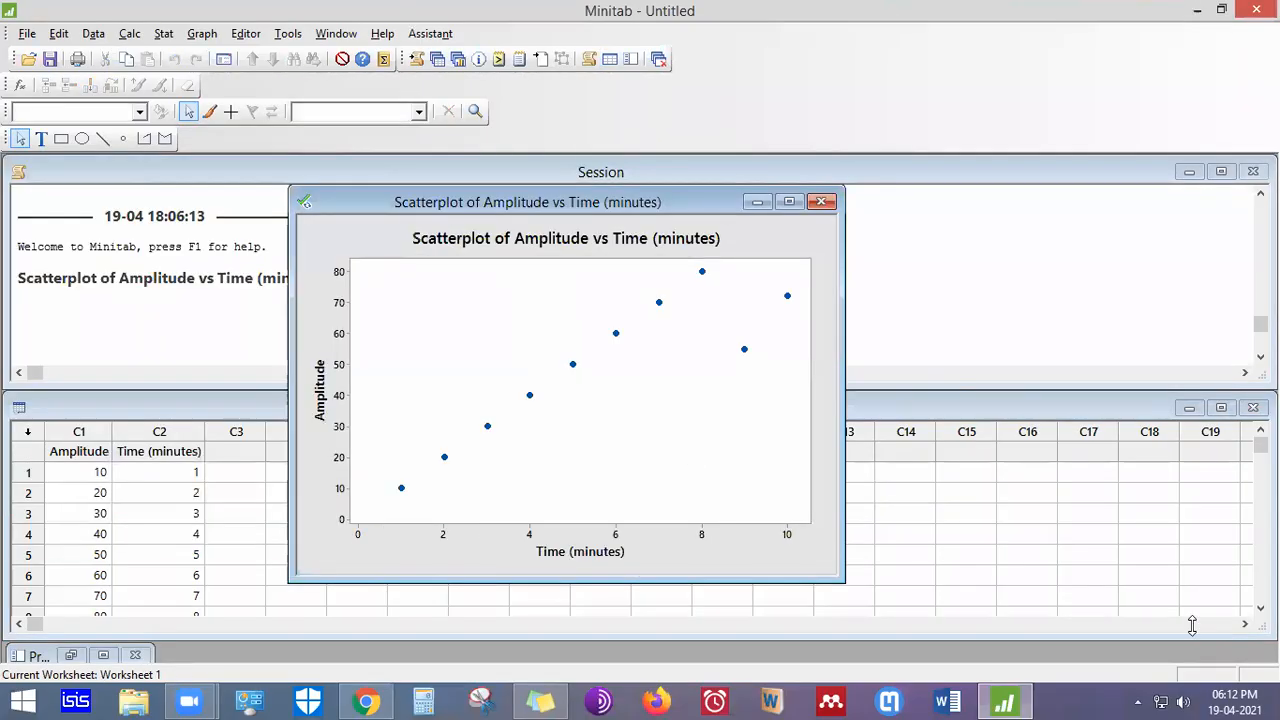
# Switch to Word, create a blank document and set its layout to two columns
pyautogui.click(950, 701)
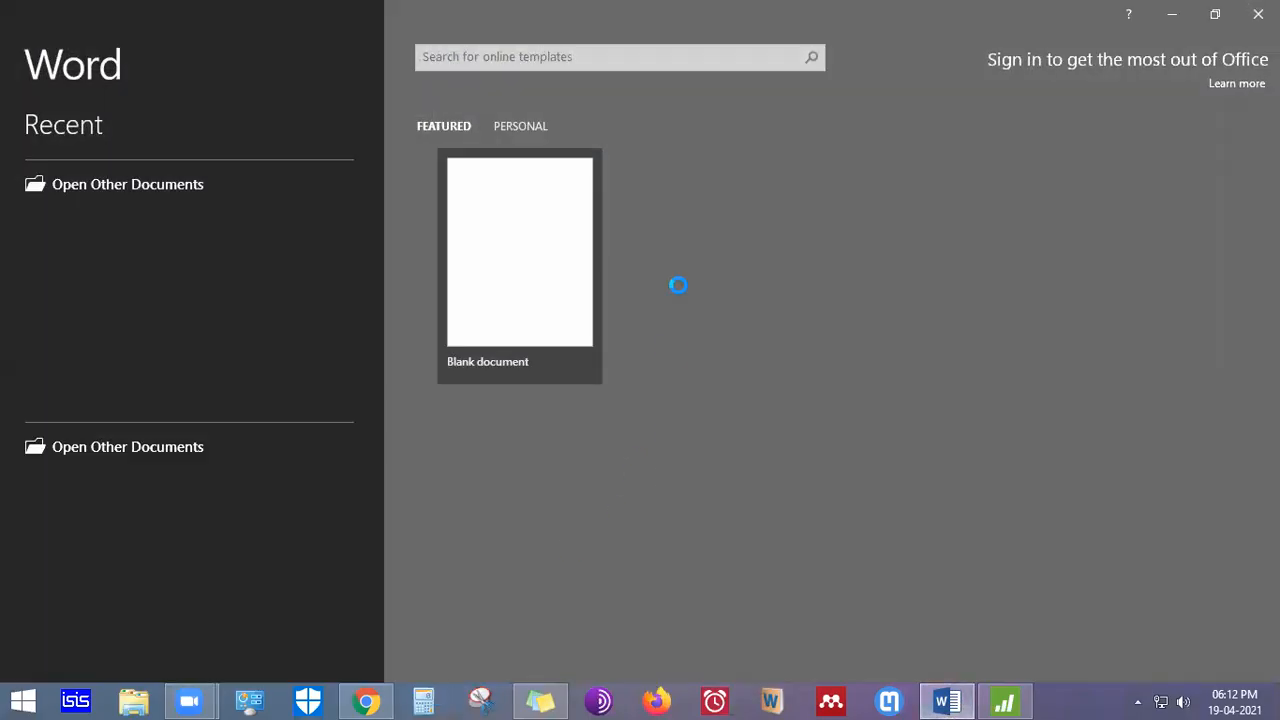
pyautogui.click(513, 262)
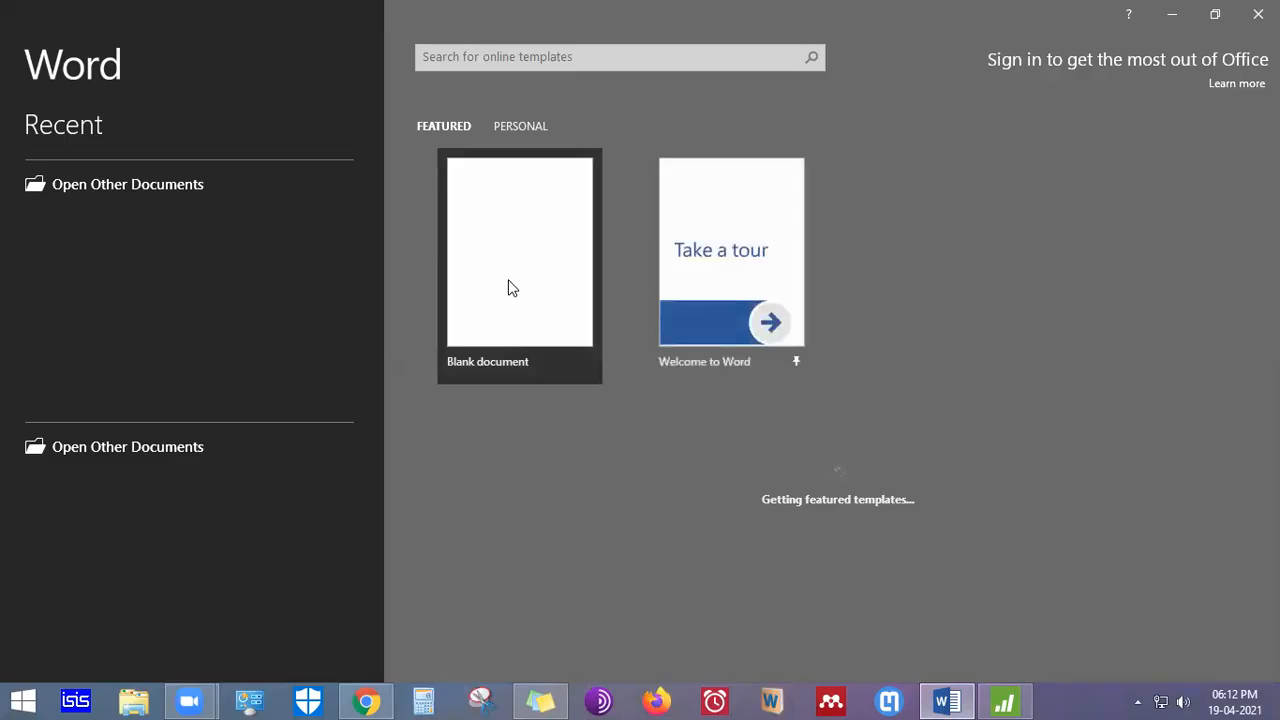
pyautogui.click(509, 286)
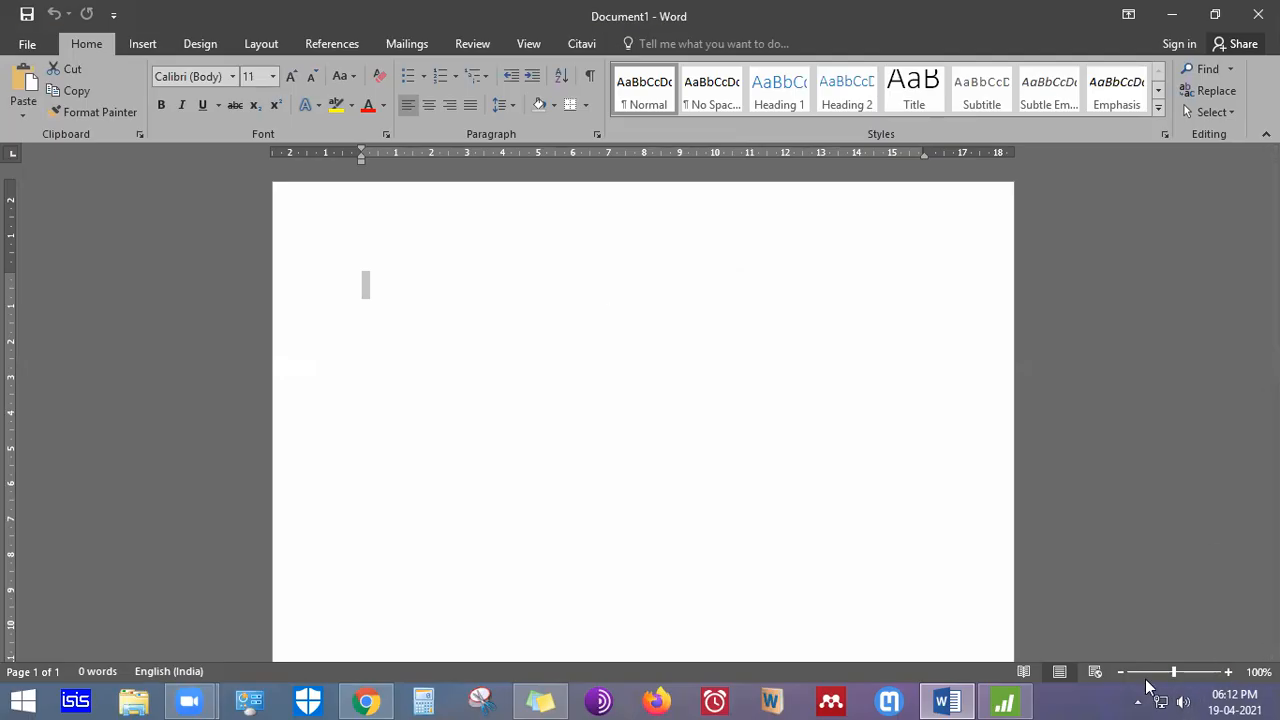
pyautogui.click(458, 313)
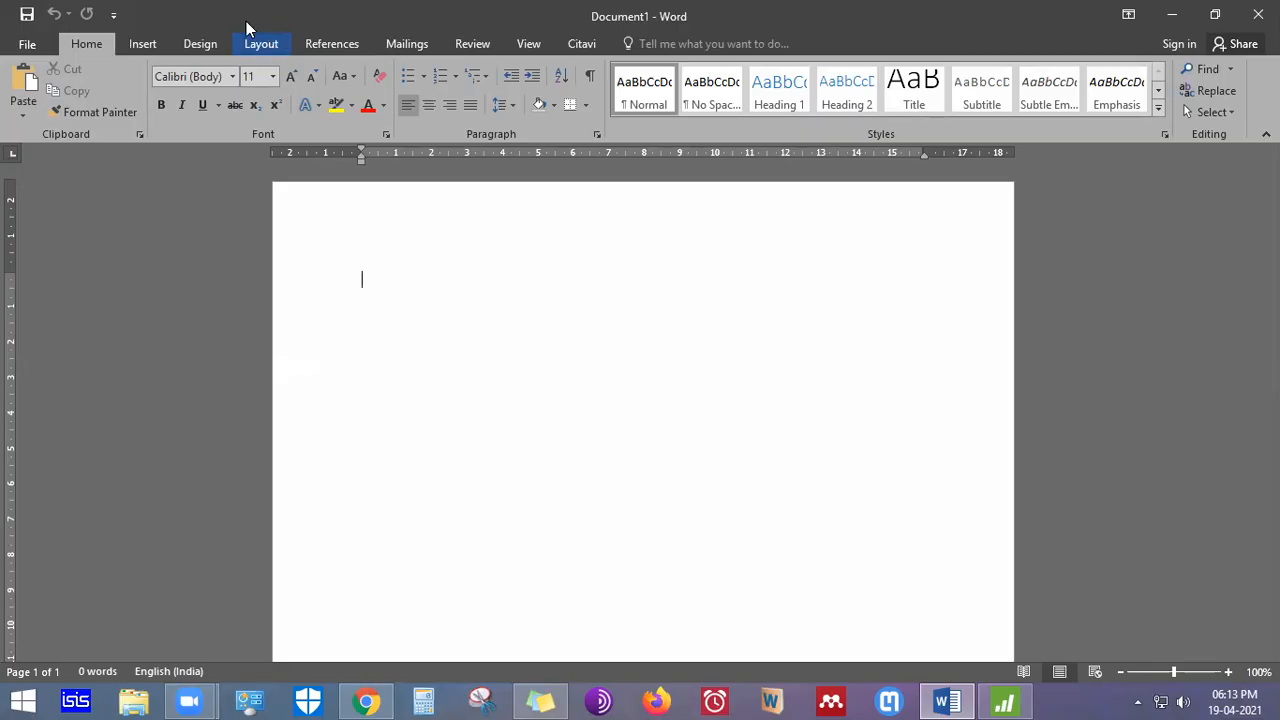
pyautogui.click(262, 44)
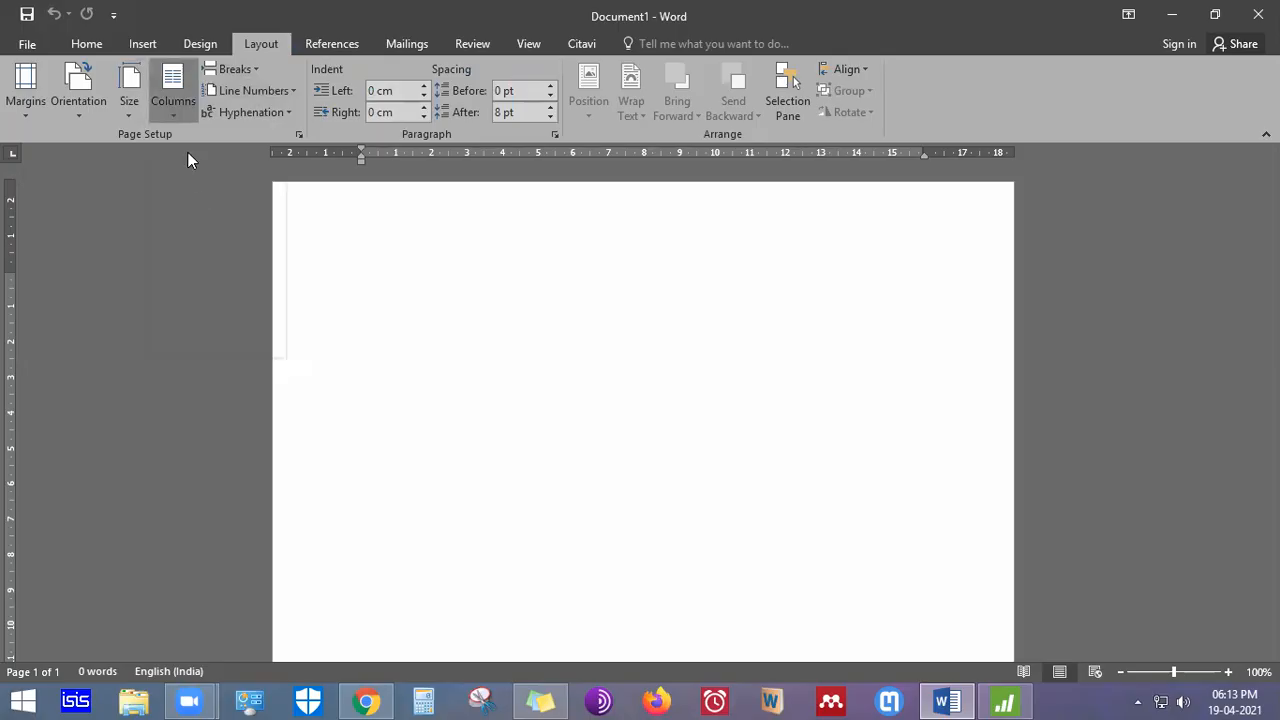
pyautogui.click(173, 95)
pyautogui.click(442, 238)
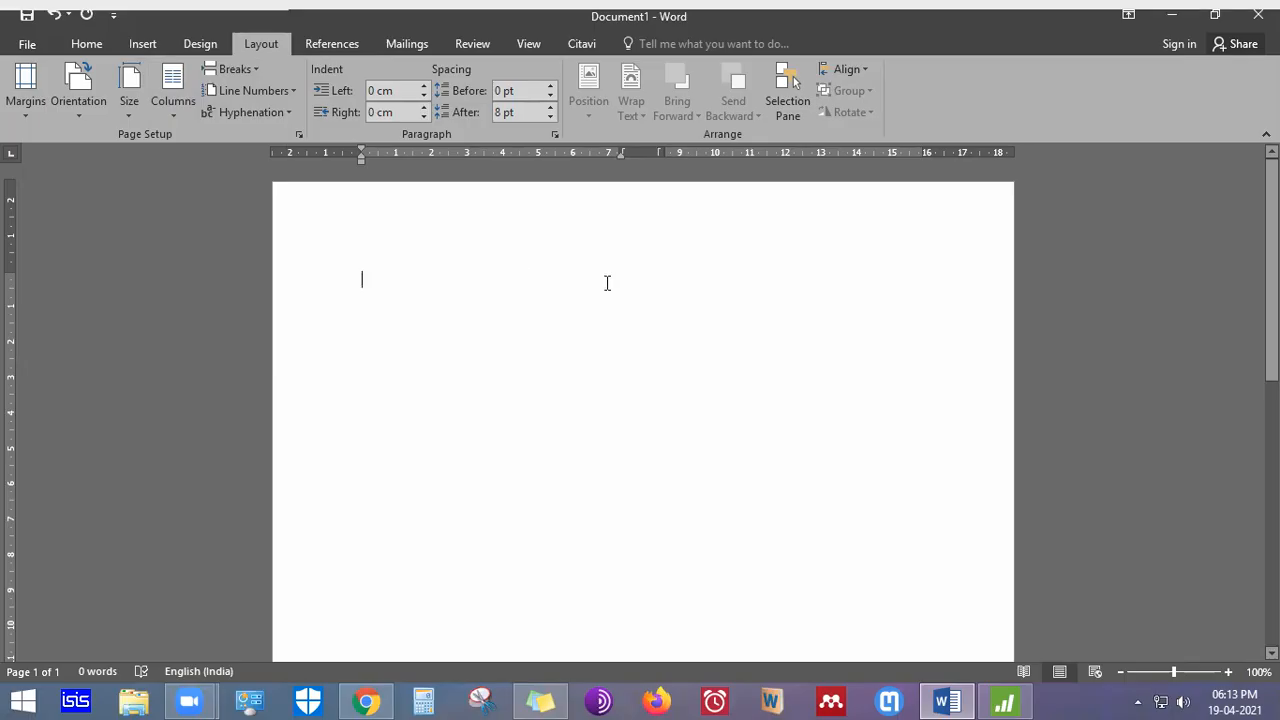
# Switch to Minitab, maximize the scatterplot window and capture the whole graph with Snipping Tool
pyautogui.click(1004, 701)
pyautogui.click(789, 206)
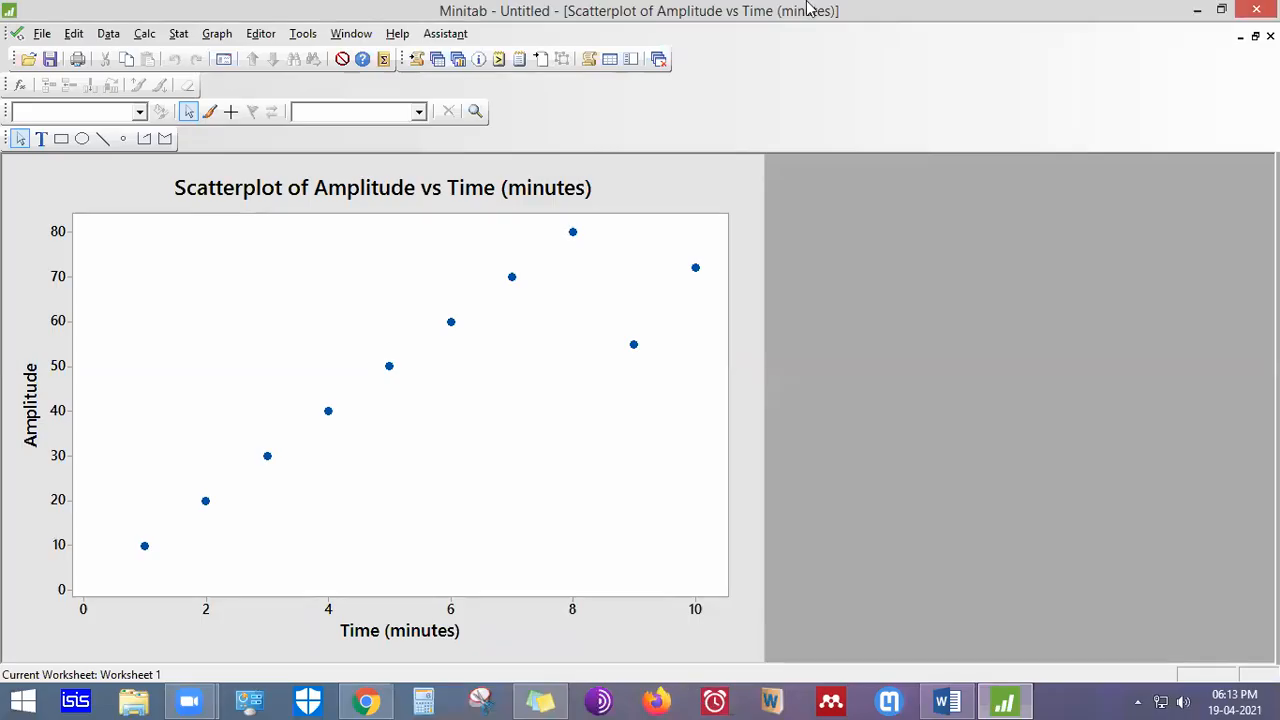
pyautogui.click(1155, 556)
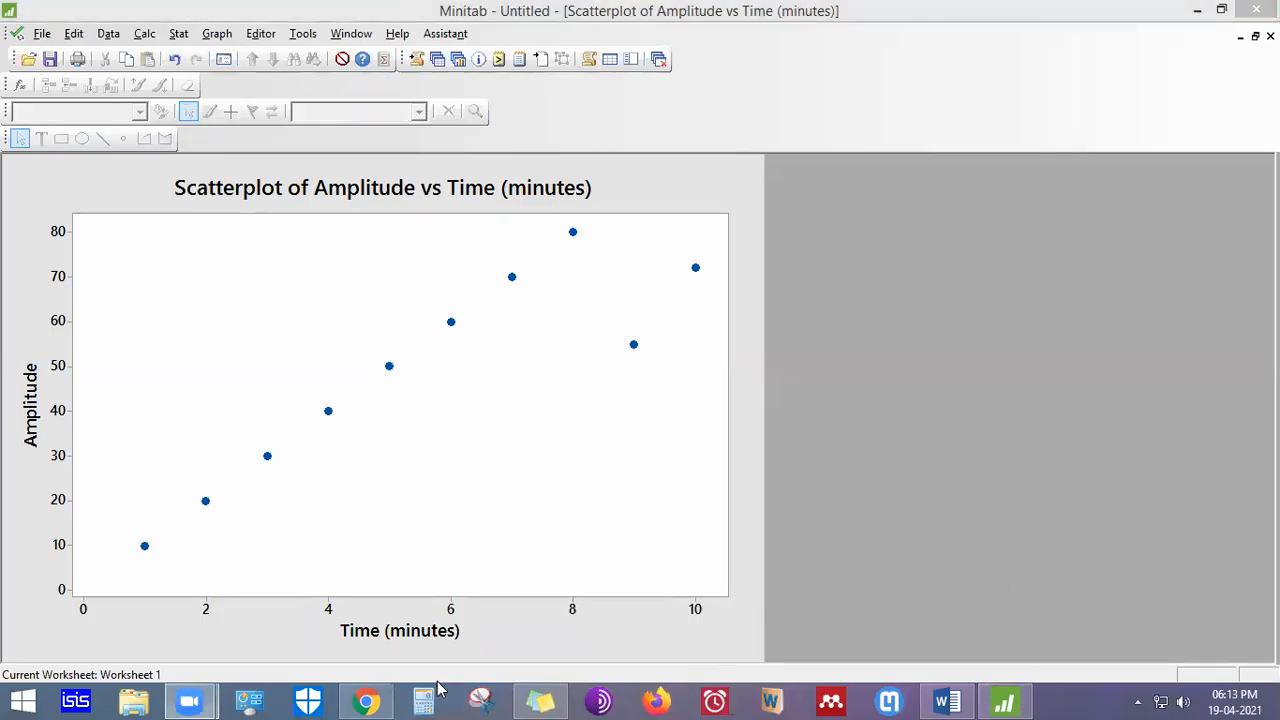
pyautogui.click(480, 697)
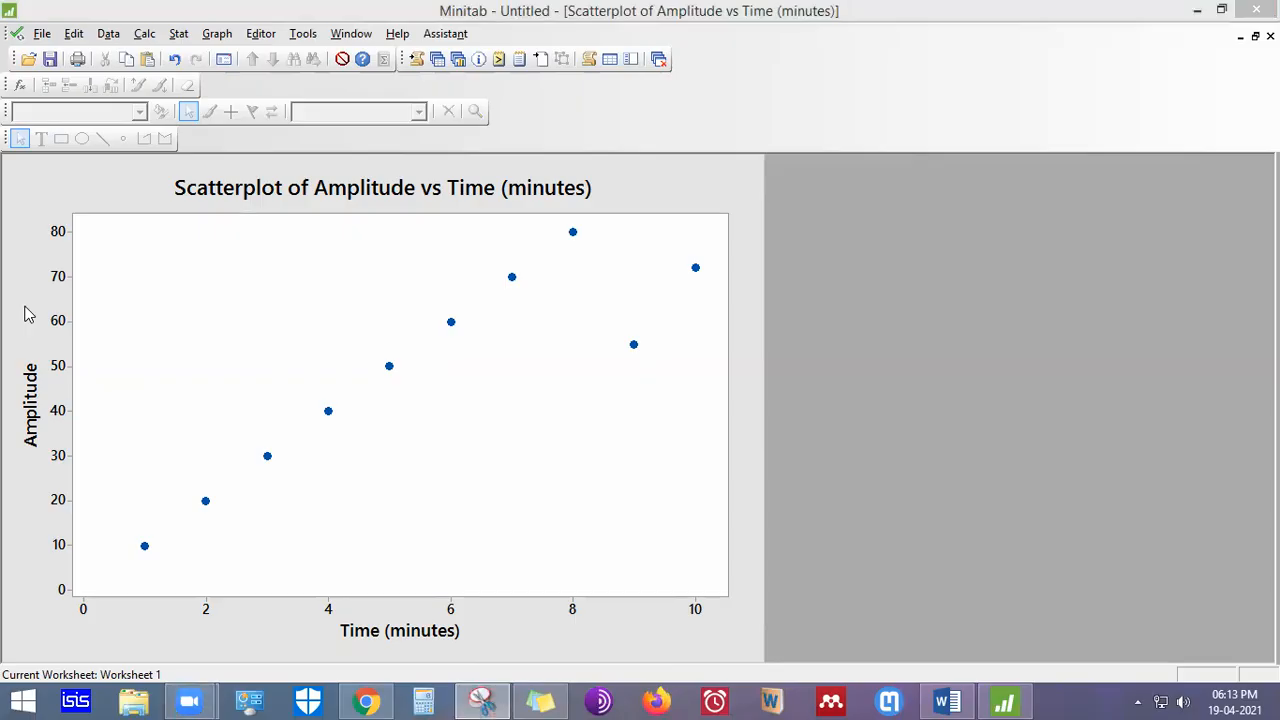
pyautogui.click(705, 480)
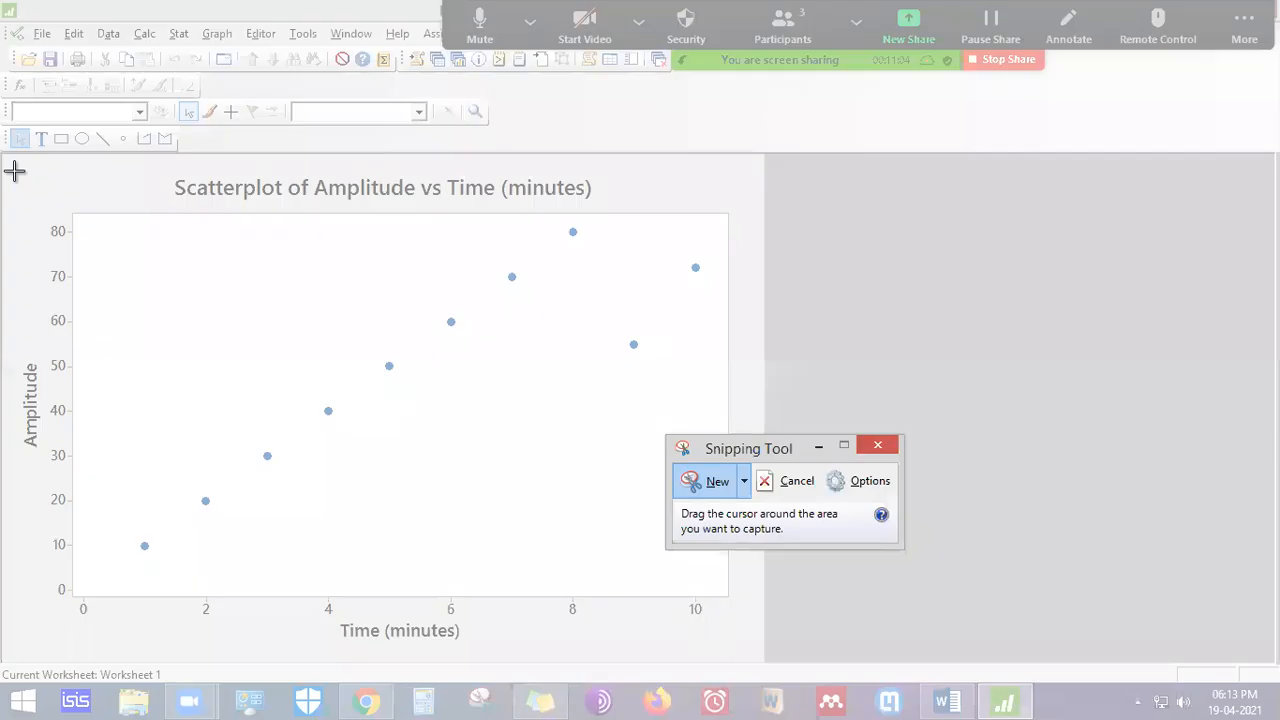
pyautogui.moveTo(2, 171); pyautogui.dragTo(742, 662)
# Paste the captured scatterplot into the first column of the Word document and start a new line below it
pyautogui.click(946, 701)
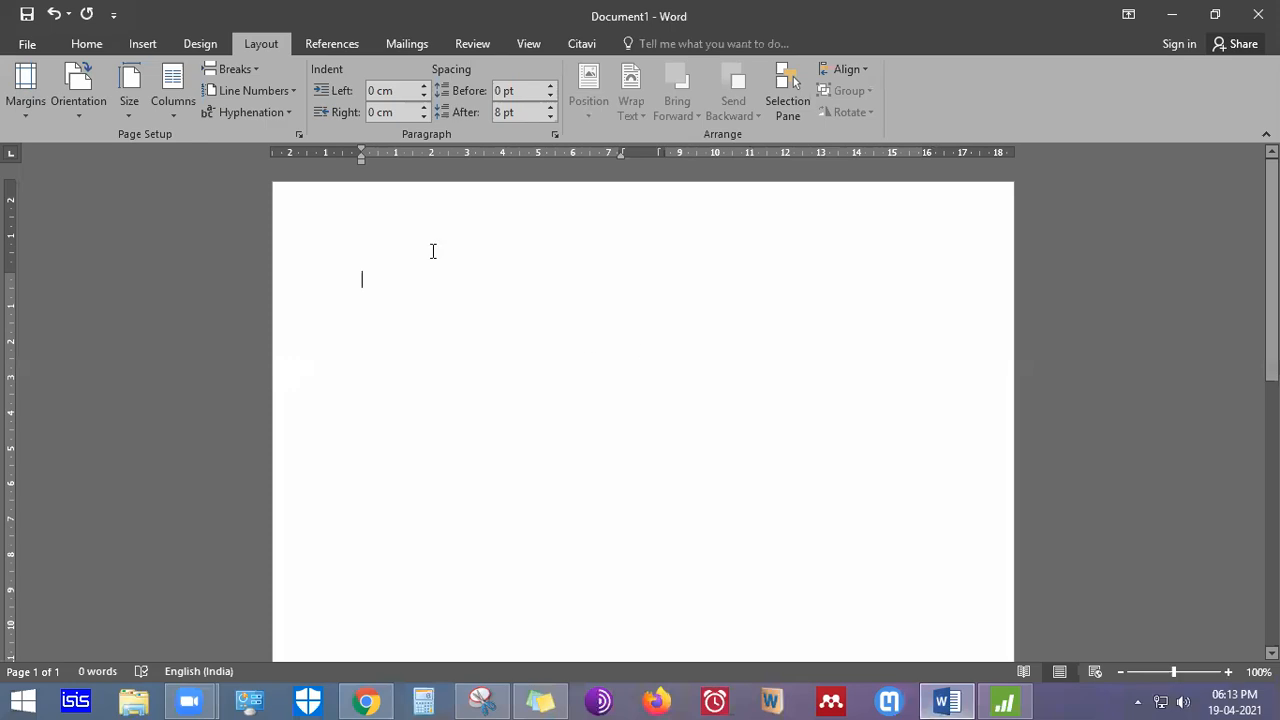
pyautogui.hotkey('ctrl', 'v')
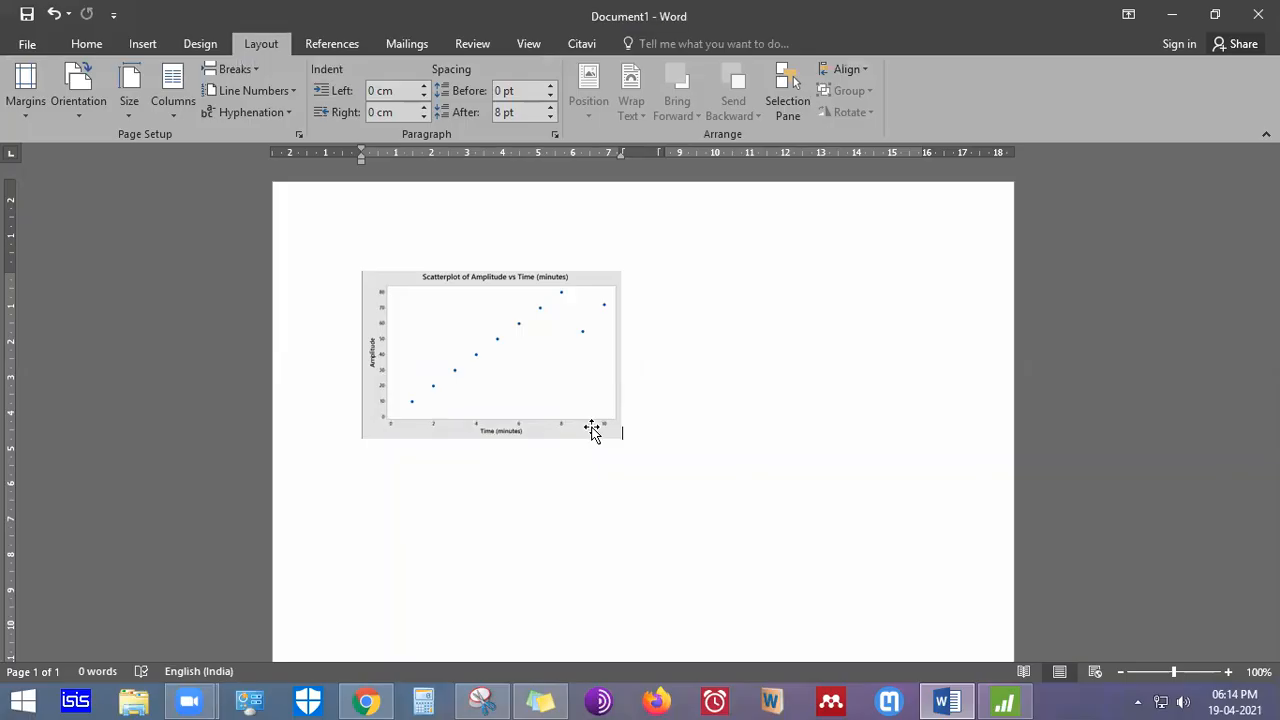
pyautogui.press('Return')
# Switch back to Minitab and set the font of the scatterplot's Y scale labels to bold, size 13
pyautogui.hotkey('alt', 'Tab')
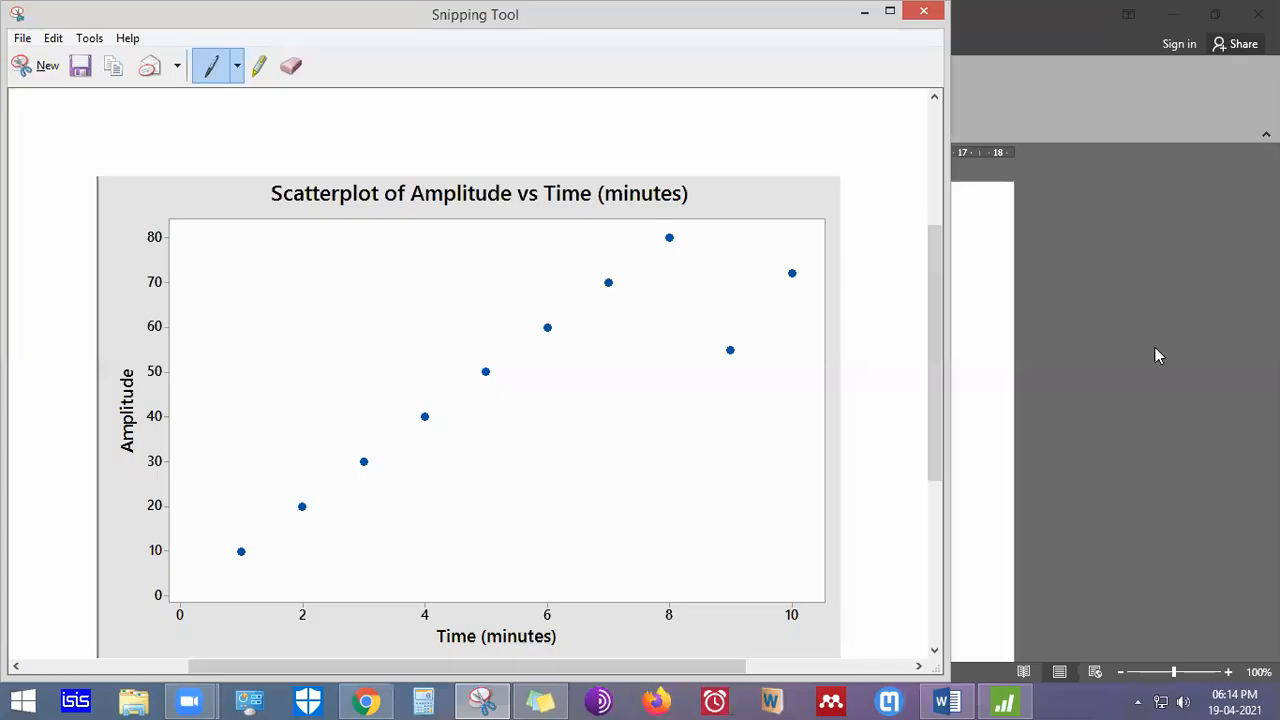
pyautogui.click(1003, 702)
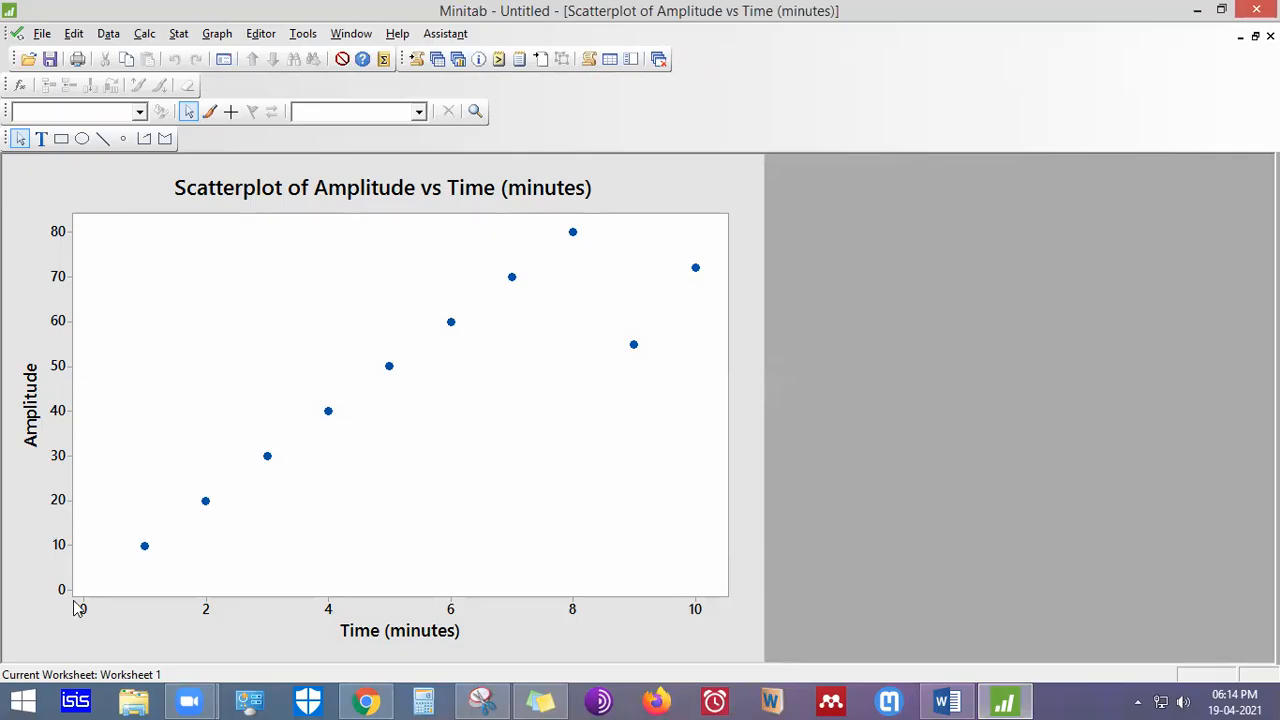
pyautogui.click(70, 462)
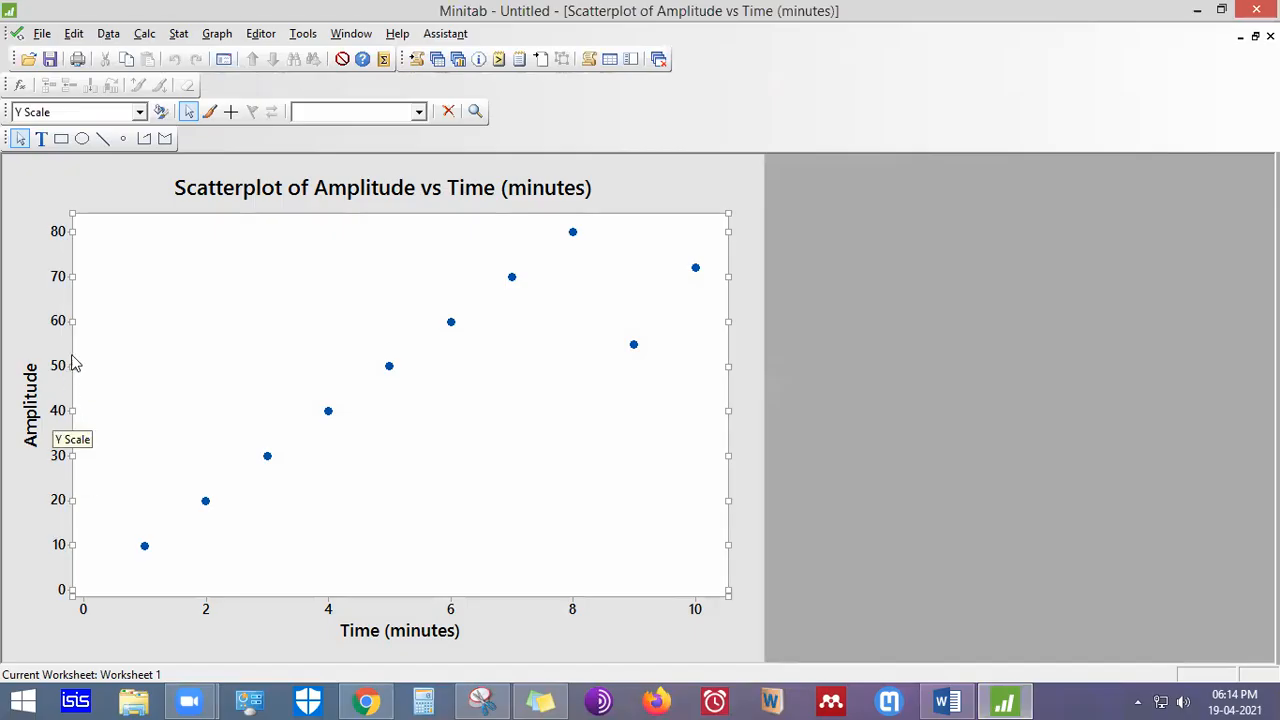
pyautogui.doubleClick(72, 286)
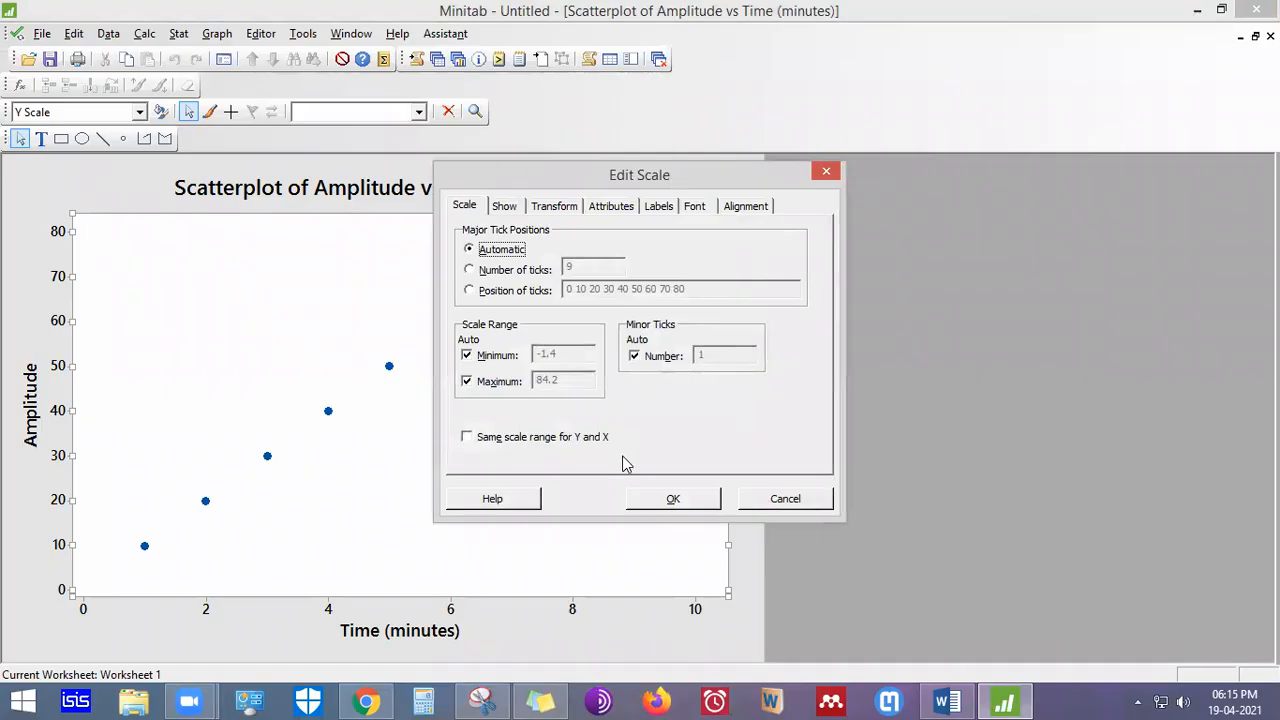
pyautogui.click(694, 208)
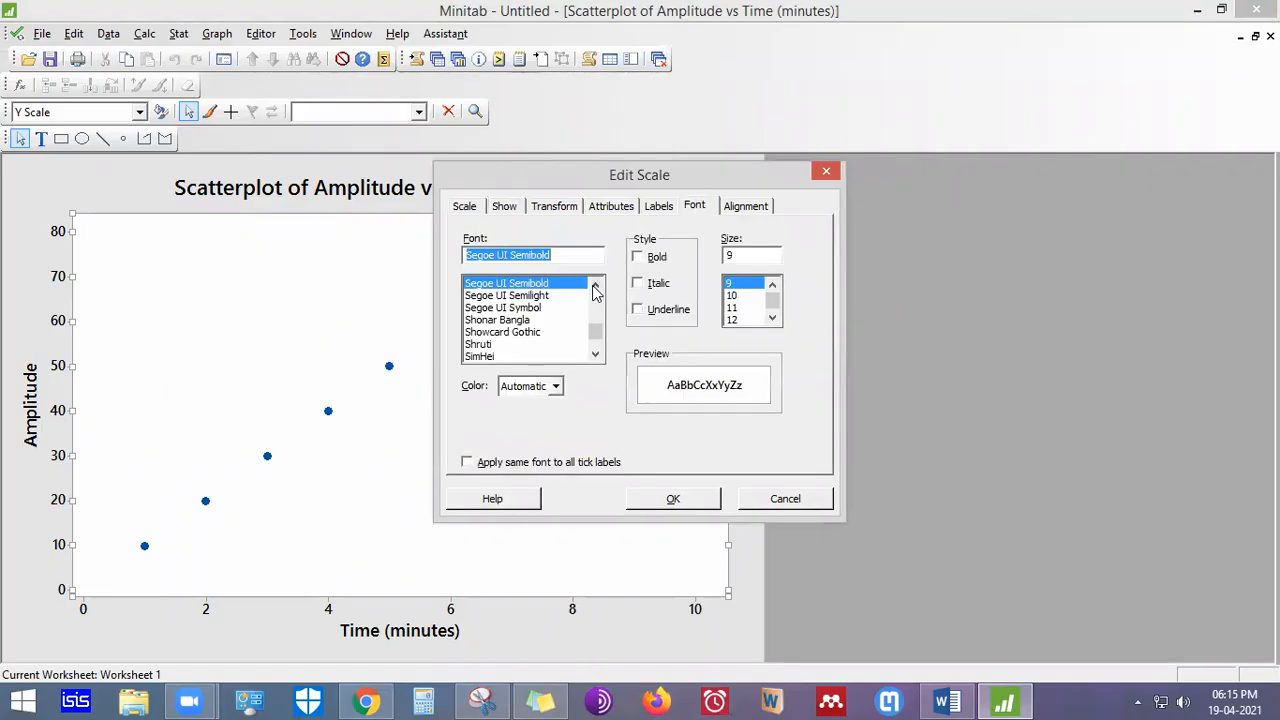
pyautogui.moveTo(750, 256); pyautogui.dragTo(722, 256)
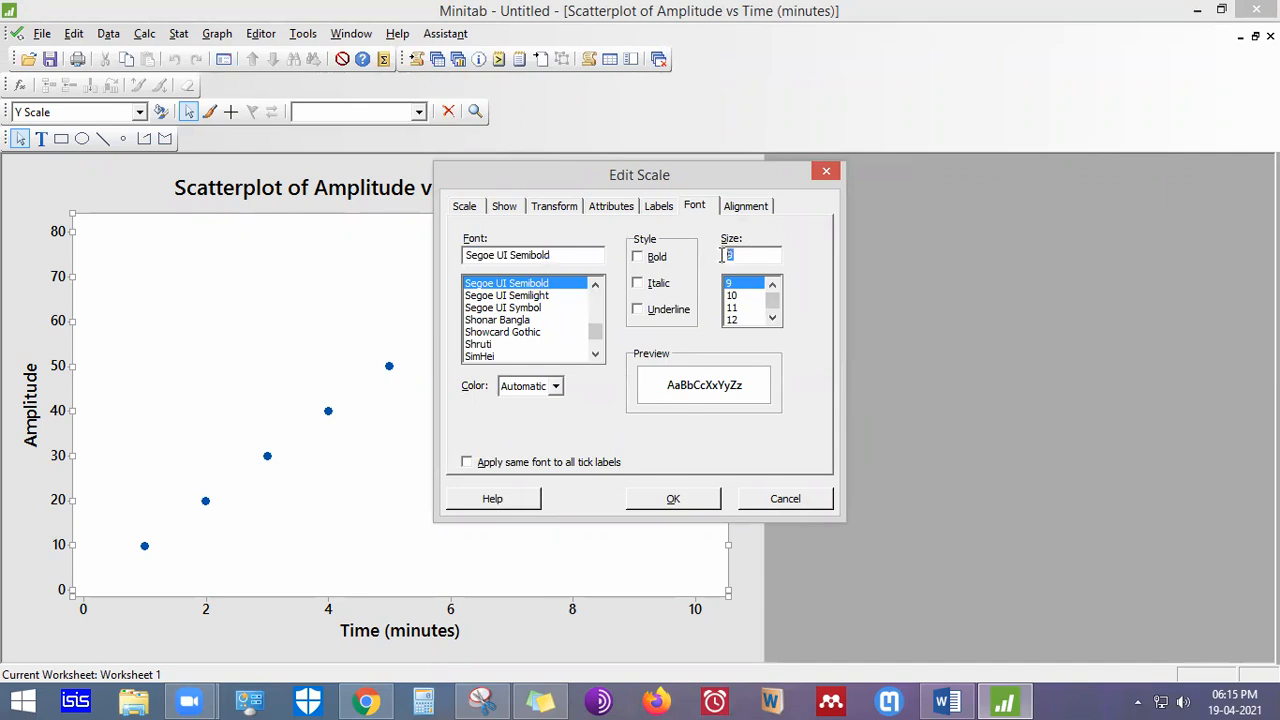
pyautogui.write('13')
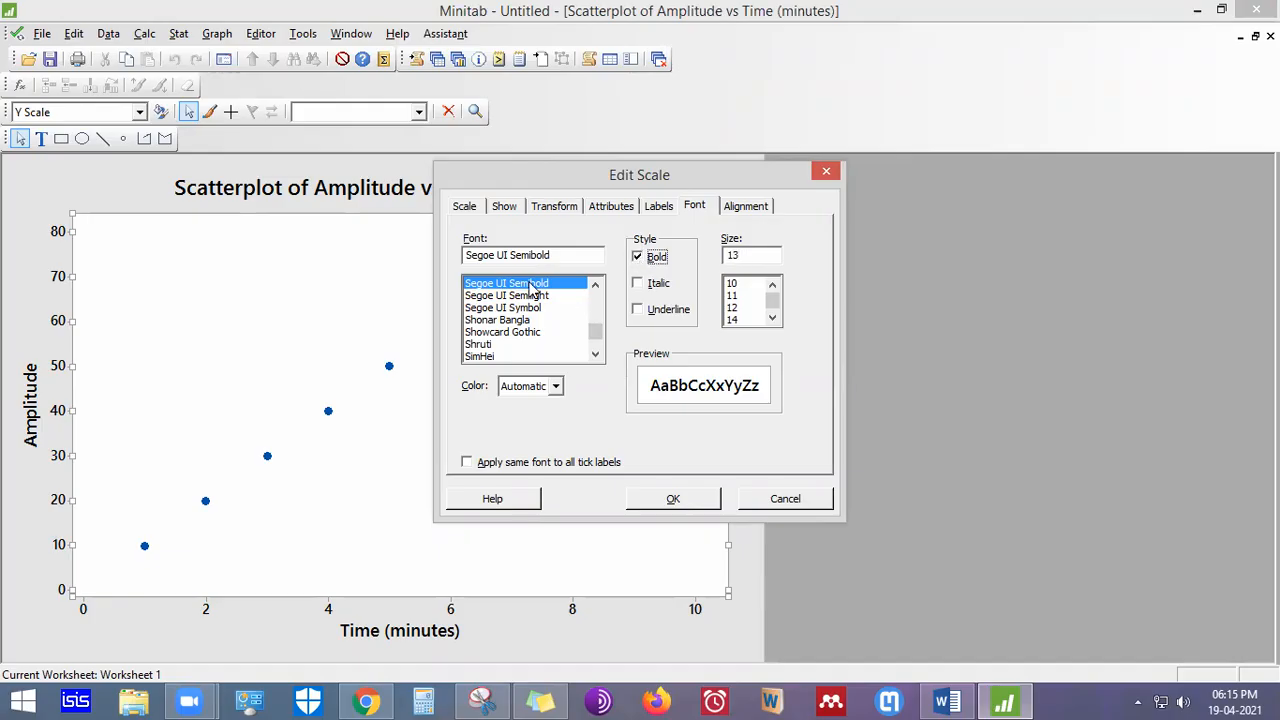
pyautogui.click(595, 288)
pyautogui.click(595, 288)
pyautogui.click(595, 288)
pyautogui.click(595, 288)
pyautogui.click(595, 288)
pyautogui.click(595, 288)
pyautogui.click(595, 288)
pyautogui.click(595, 288)
pyautogui.click(595, 288)
pyautogui.click(595, 288)
pyautogui.click(595, 288)
pyautogui.click(689, 498)
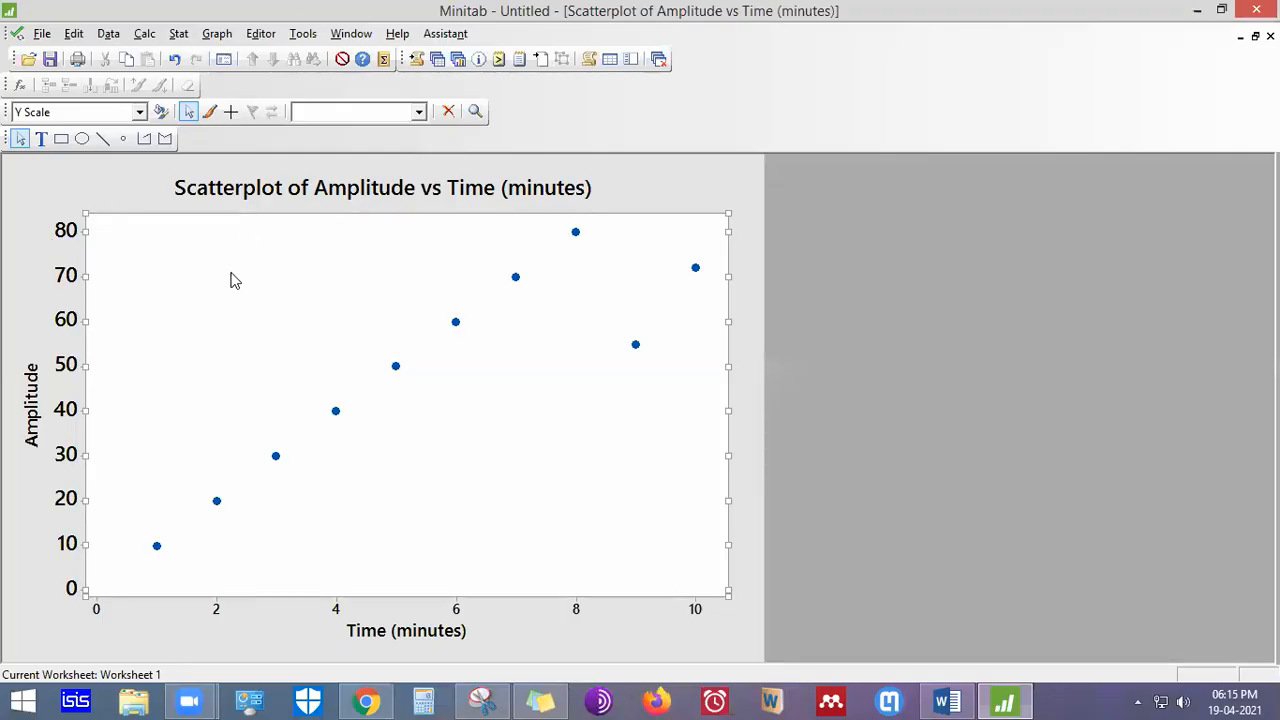
# Set the font size of the scatterplot's X scale tick labels to 13
pyautogui.click(459, 607)
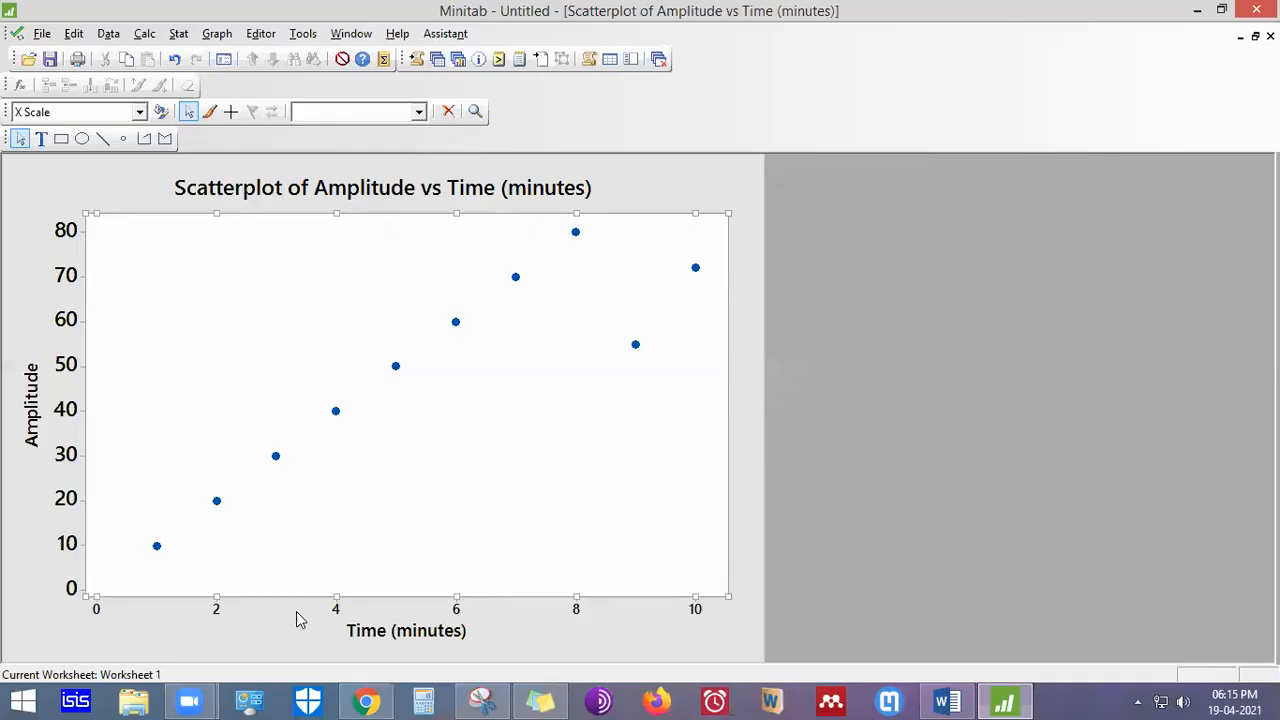
pyautogui.doubleClick(459, 605)
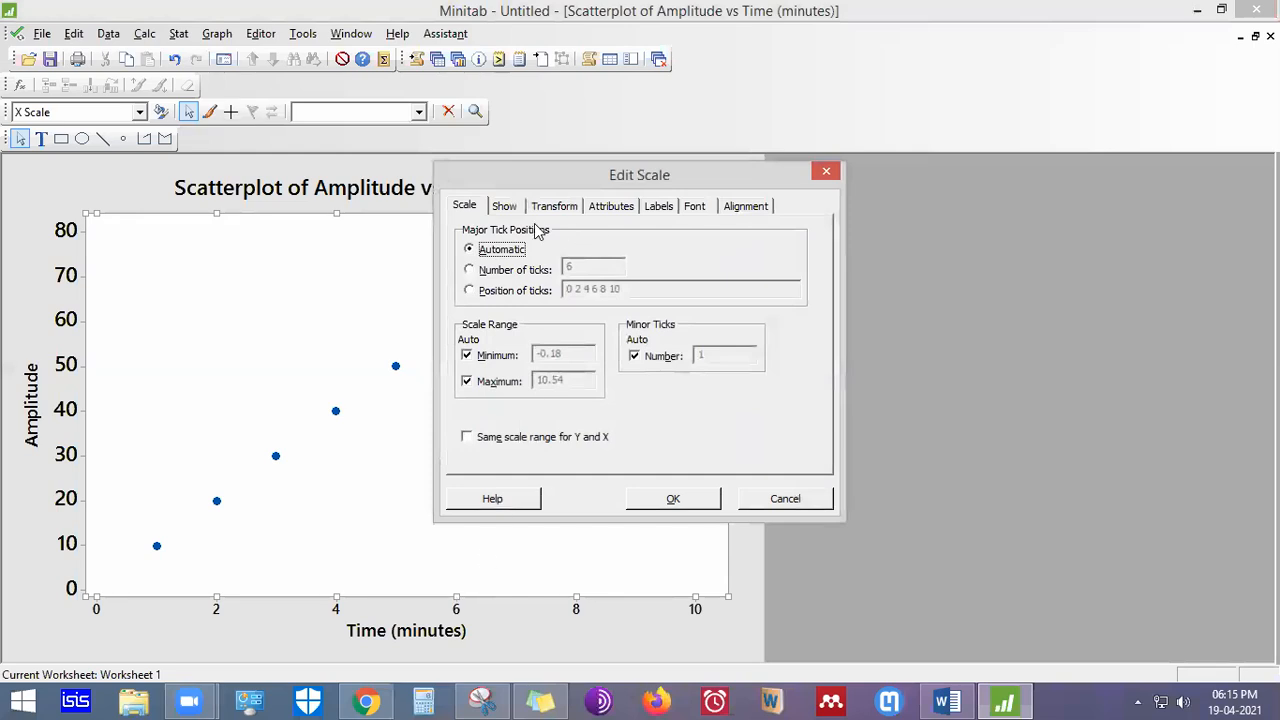
pyautogui.click(693, 207)
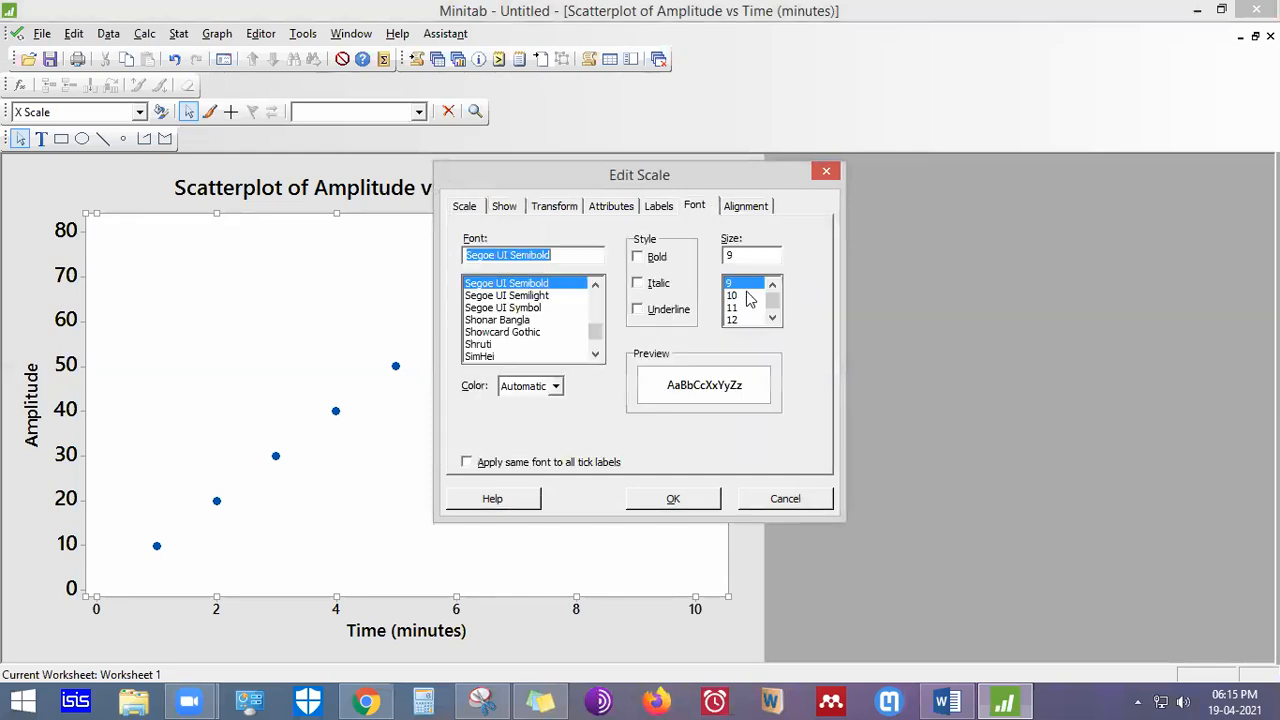
pyautogui.click(772, 319)
pyautogui.click(772, 319)
pyautogui.doubleClick(749, 255)
pyautogui.write('13')
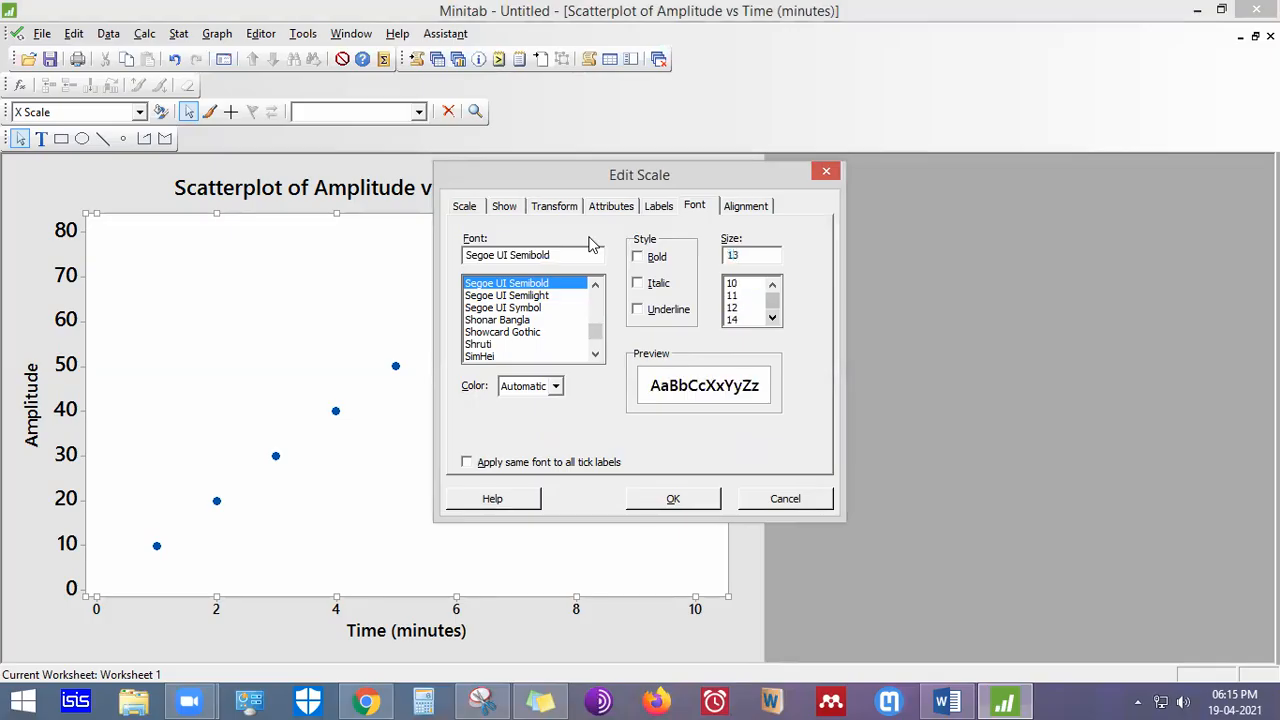
pyautogui.click(676, 499)
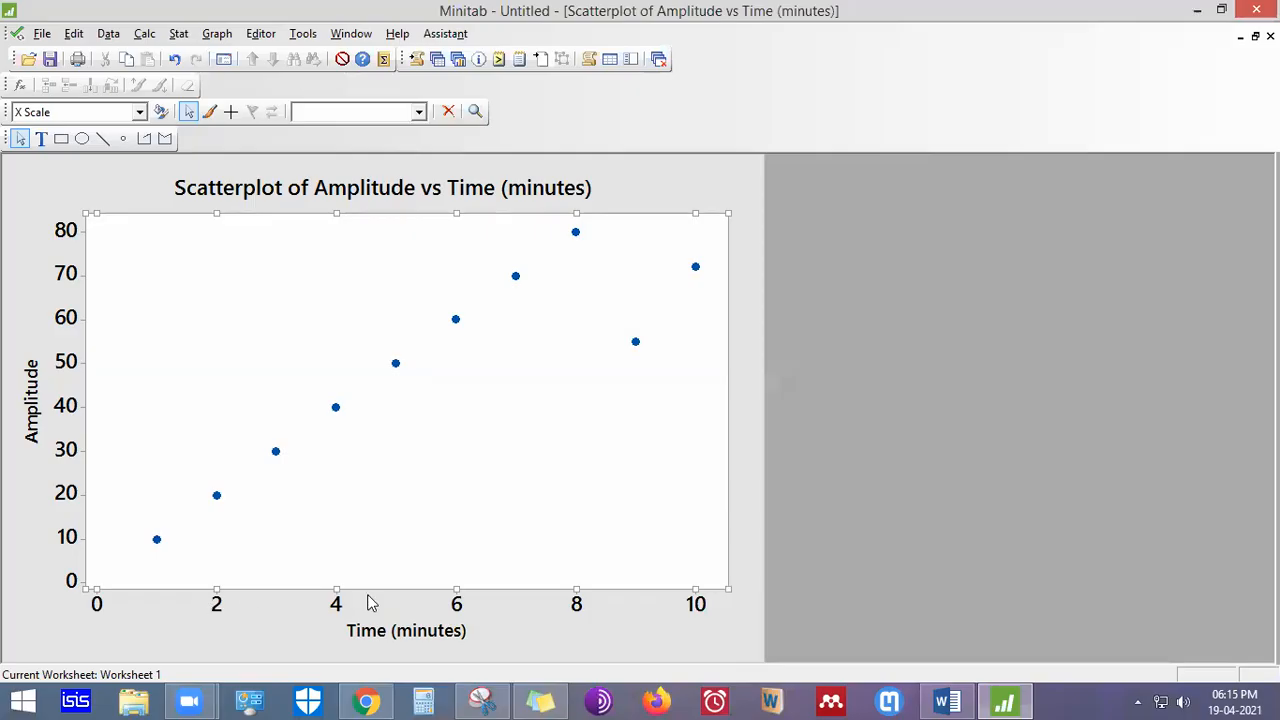
pyautogui.click(701, 633)
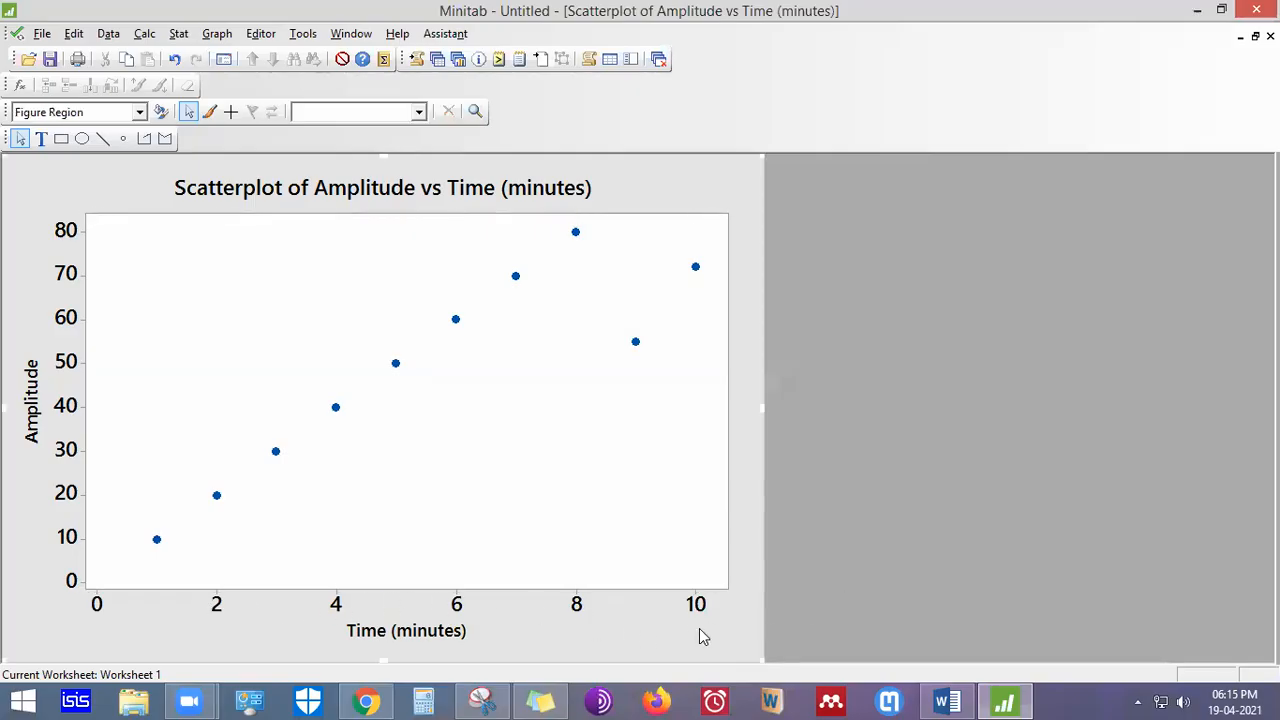
# Set the Y axis label Amplitude to bold Shruti, size 16
pyautogui.click(34, 402)
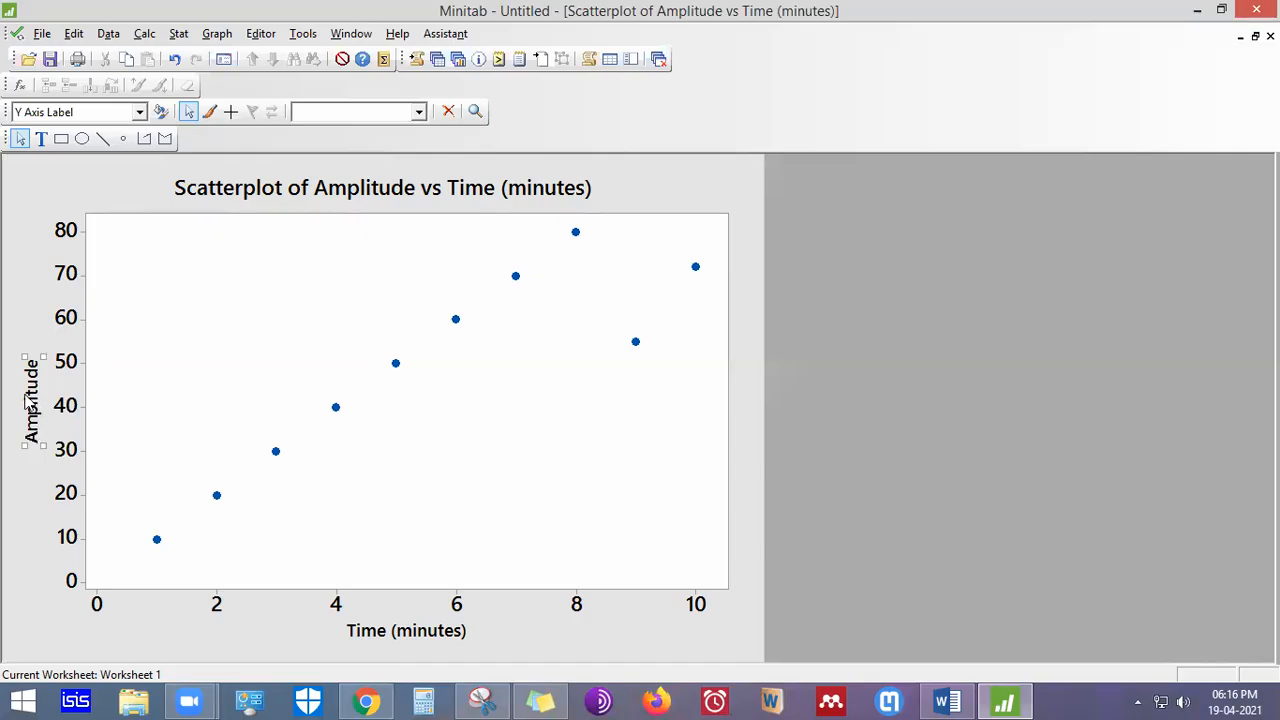
pyautogui.doubleClick(31, 403)
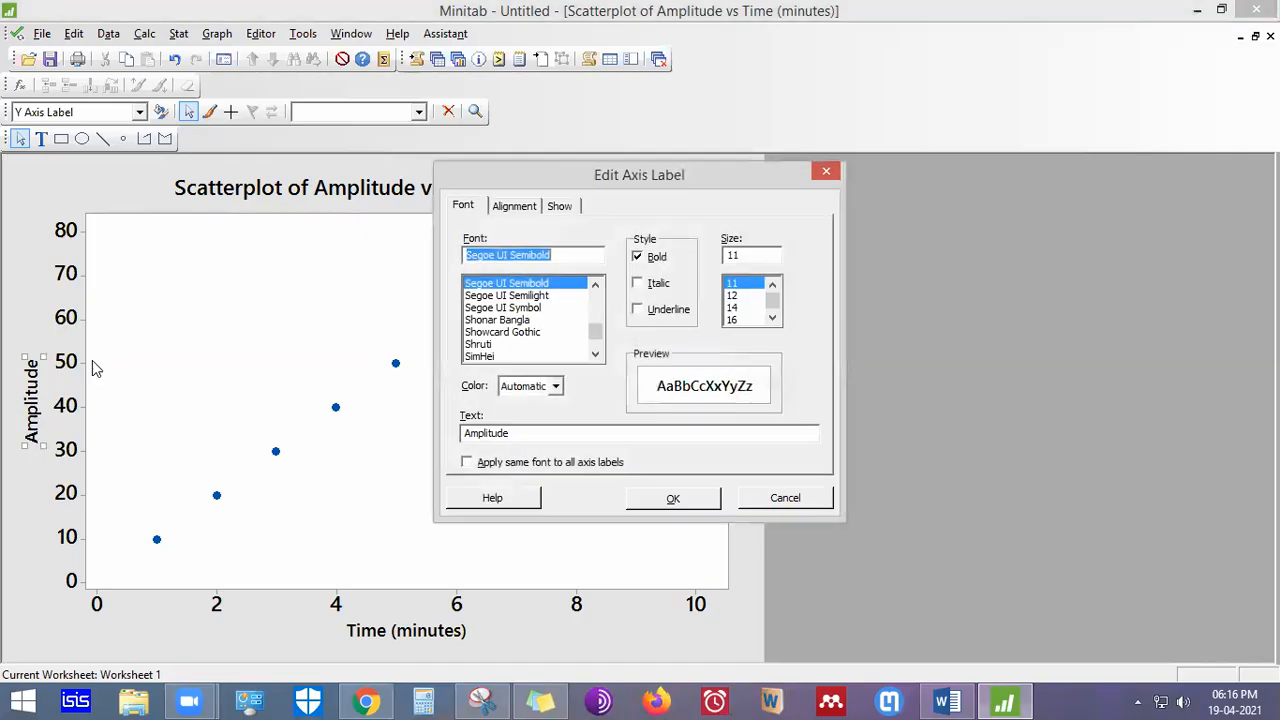
pyautogui.click(748, 320)
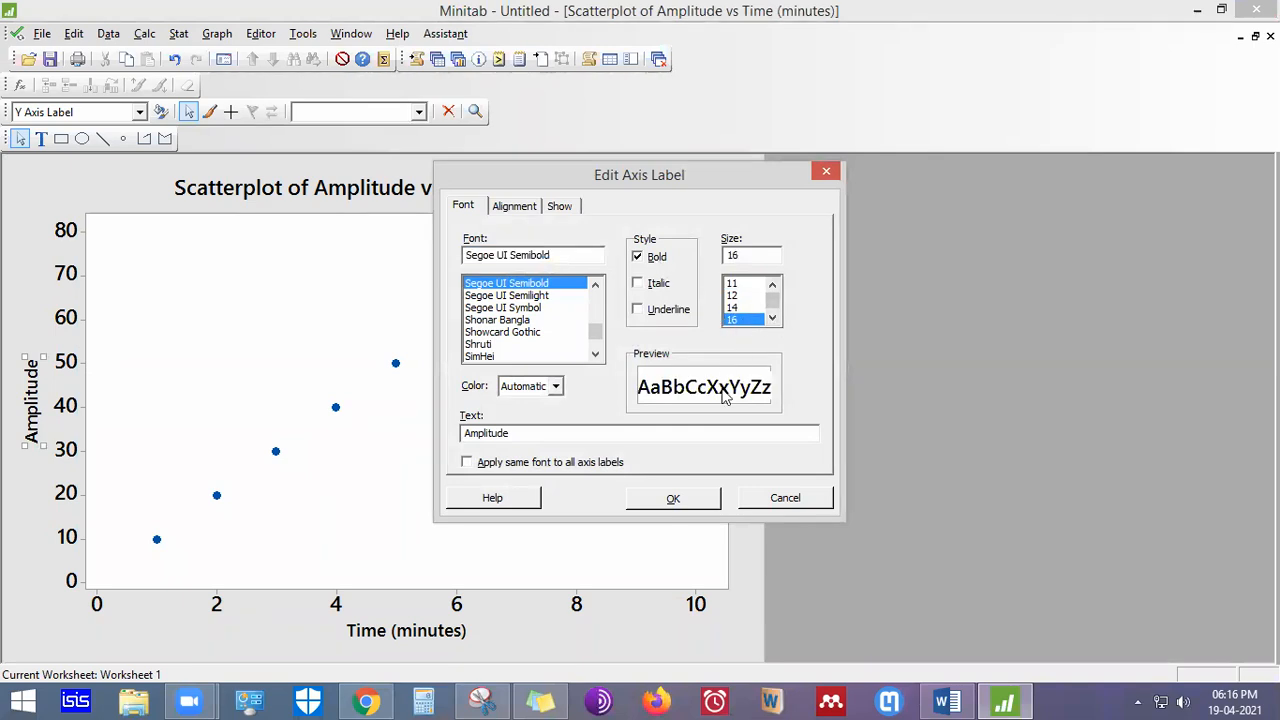
pyautogui.click(512, 345)
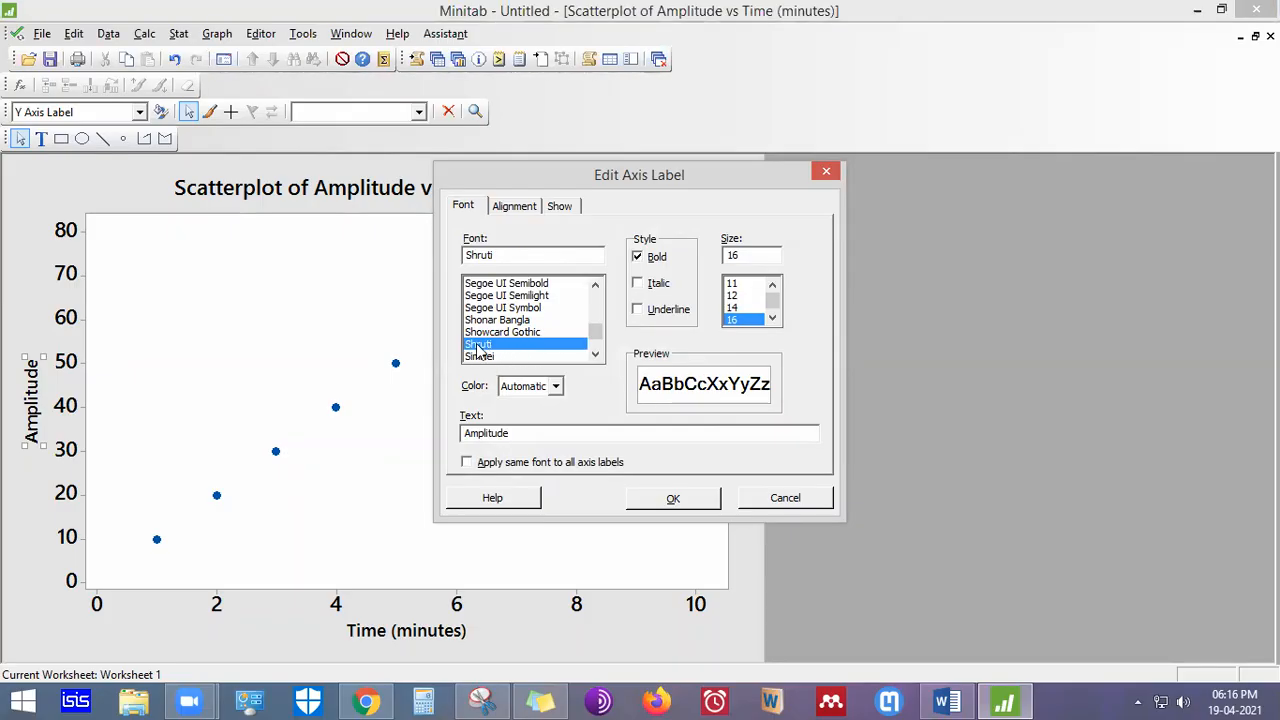
pyautogui.click(699, 510)
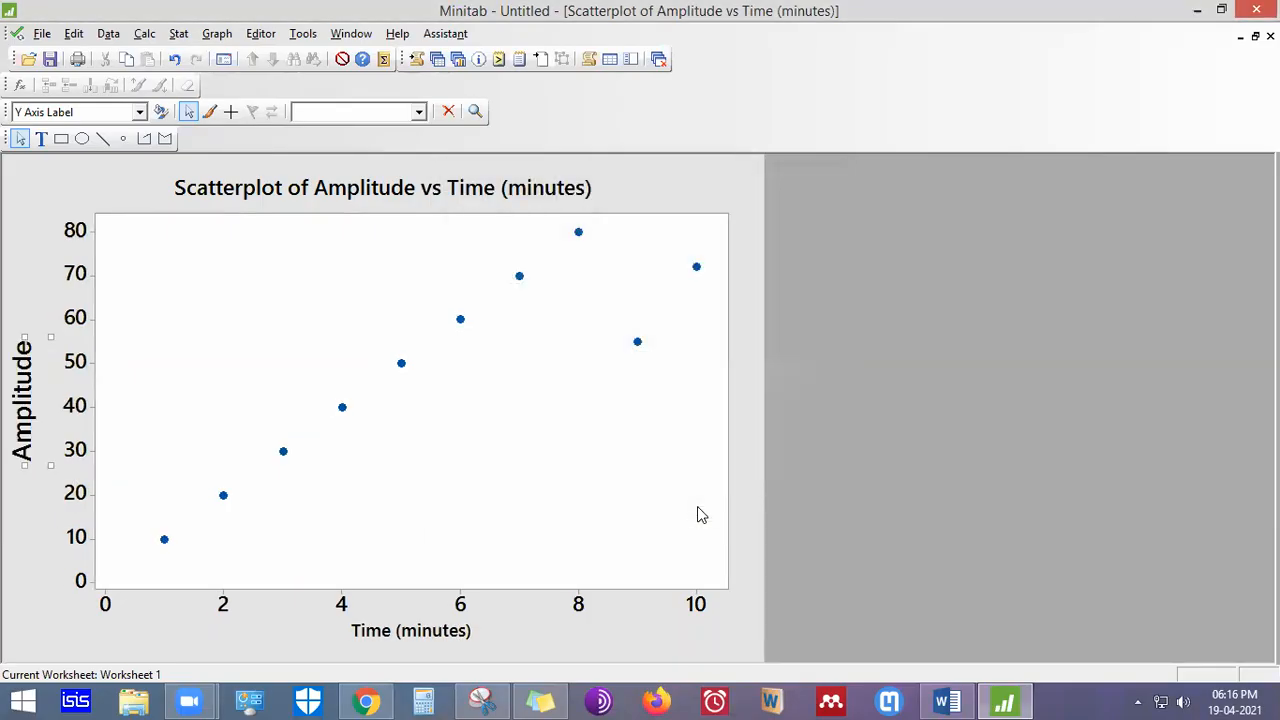
pyautogui.click(20, 400)
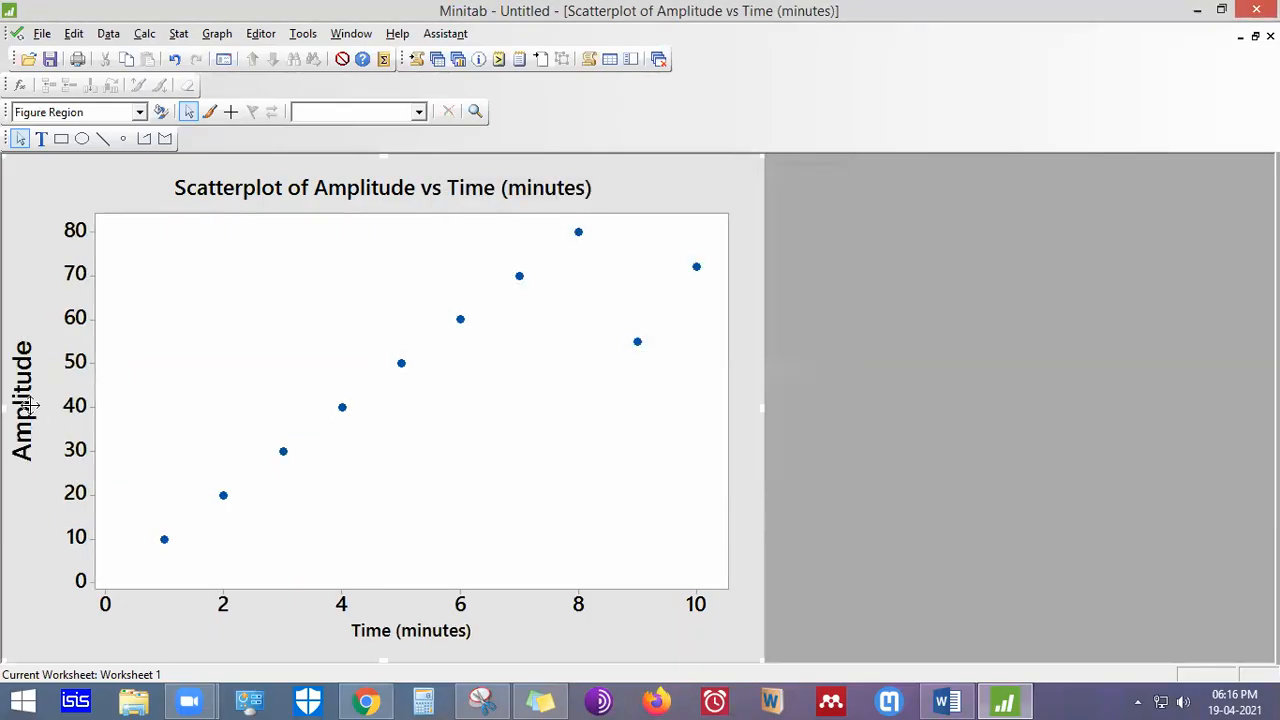
pyautogui.click(25, 430)
pyautogui.click(24, 505)
pyautogui.click(30, 420)
pyautogui.click(704, 642)
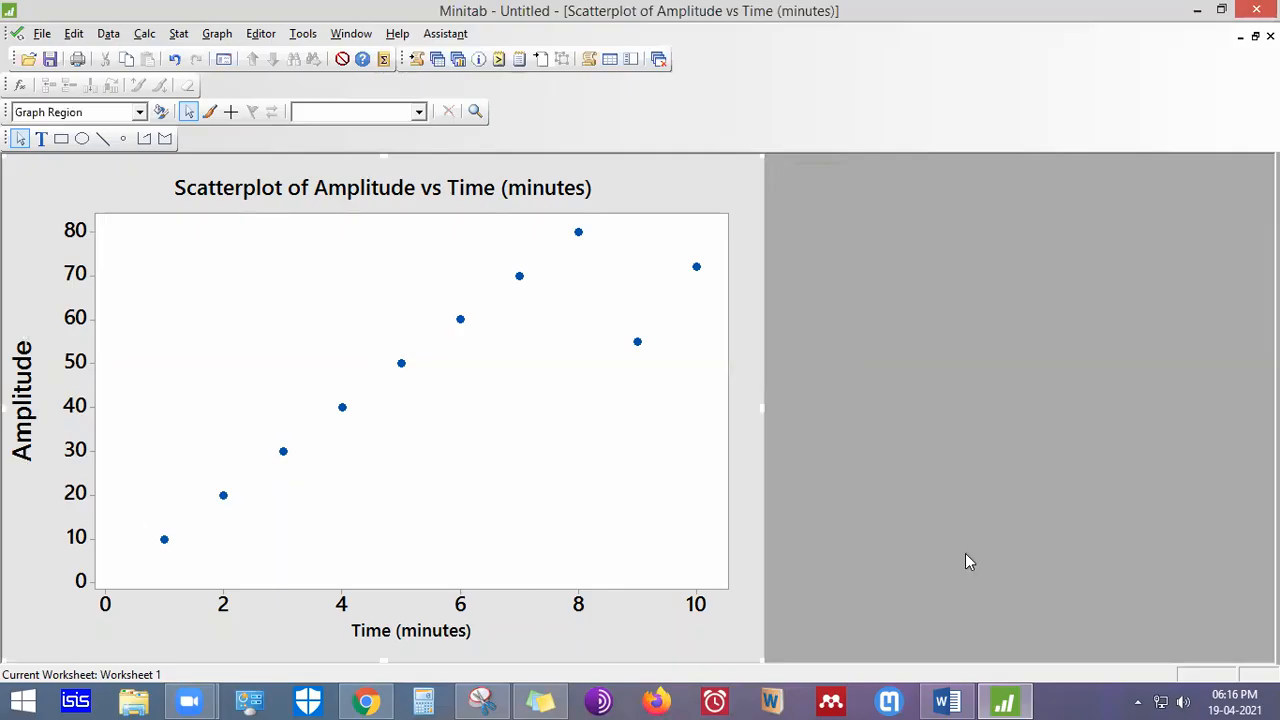
# Set the X axis label Time (minutes) to bold Shruti, size 16
pyautogui.click(436, 630)
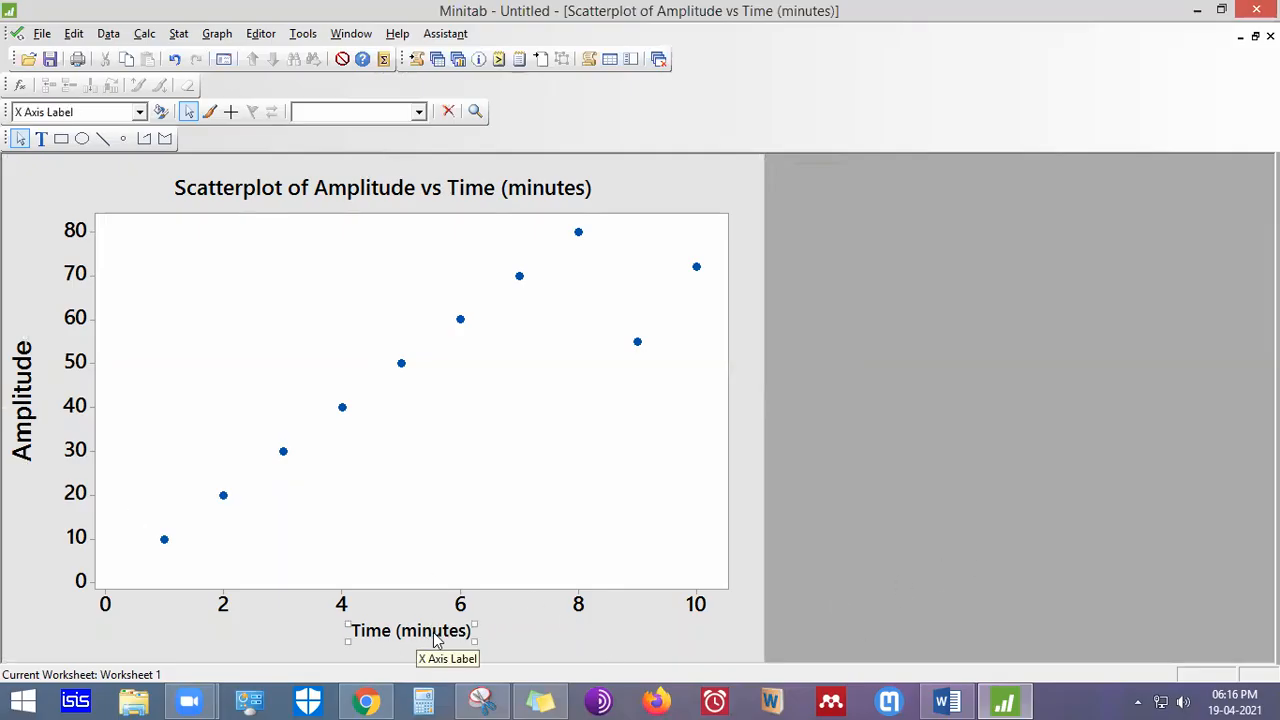
pyautogui.doubleClick(417, 630)
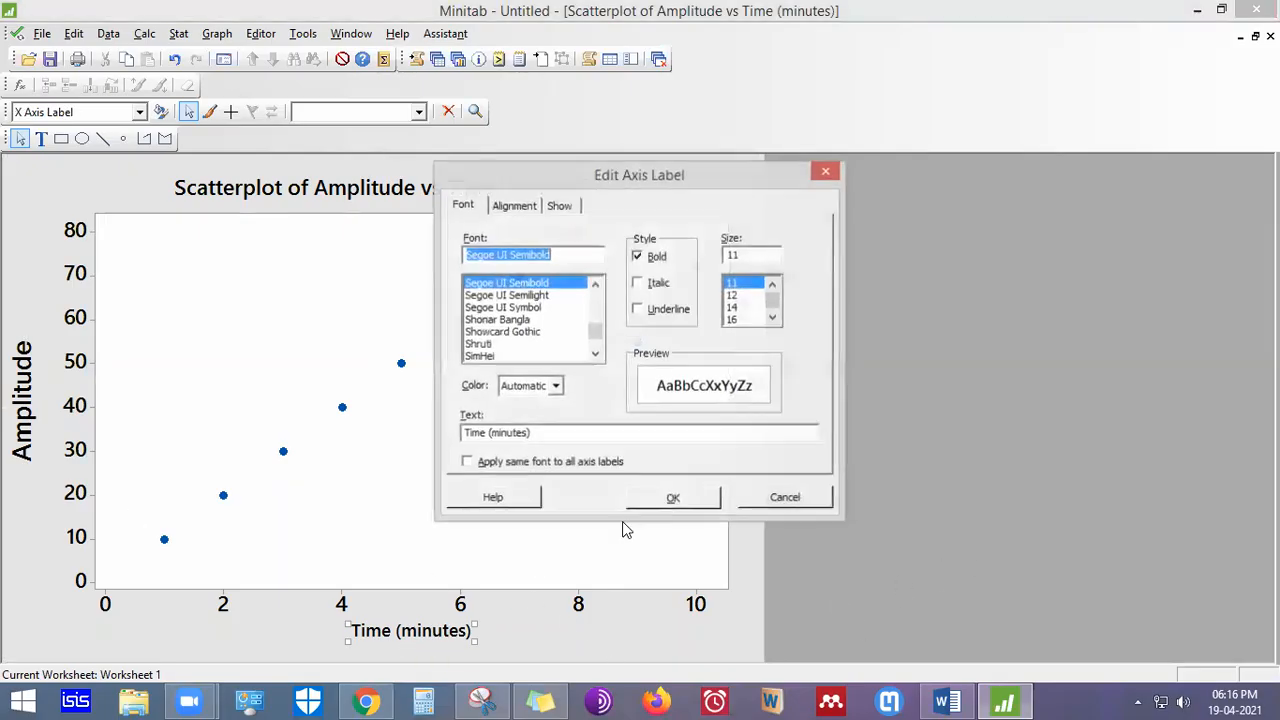
pyautogui.click(743, 320)
pyautogui.click(484, 346)
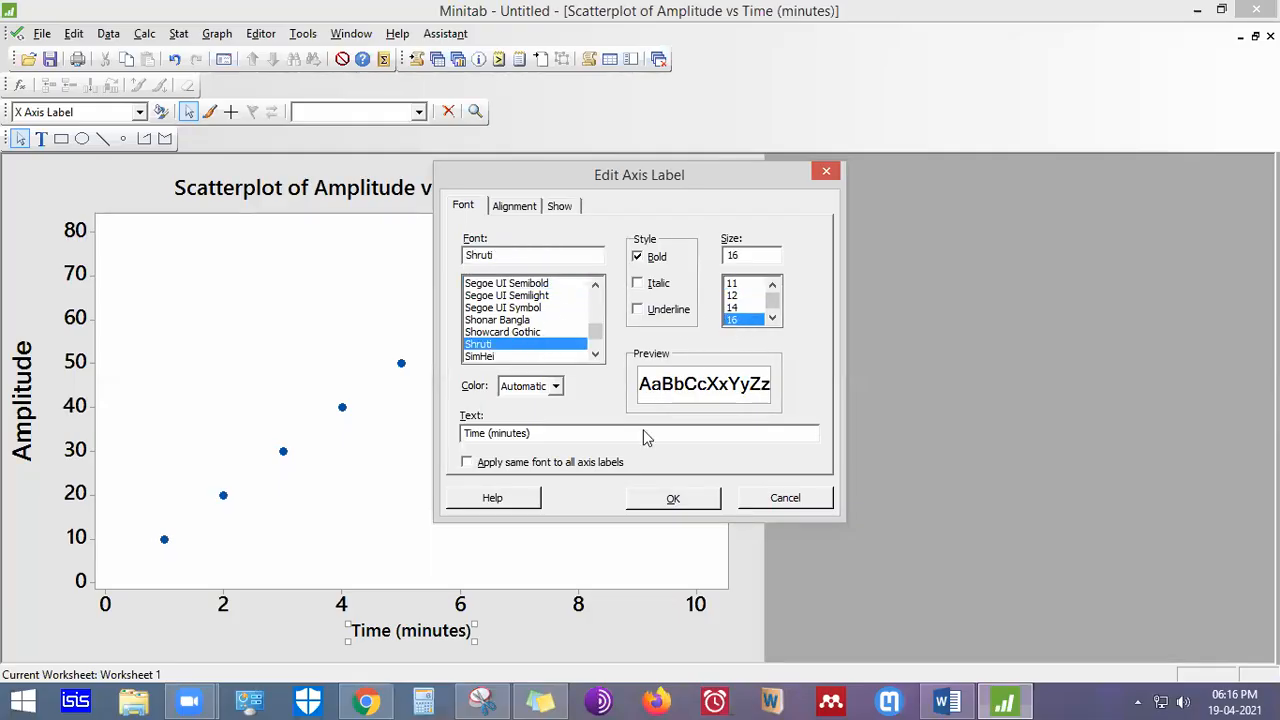
pyautogui.click(673, 500)
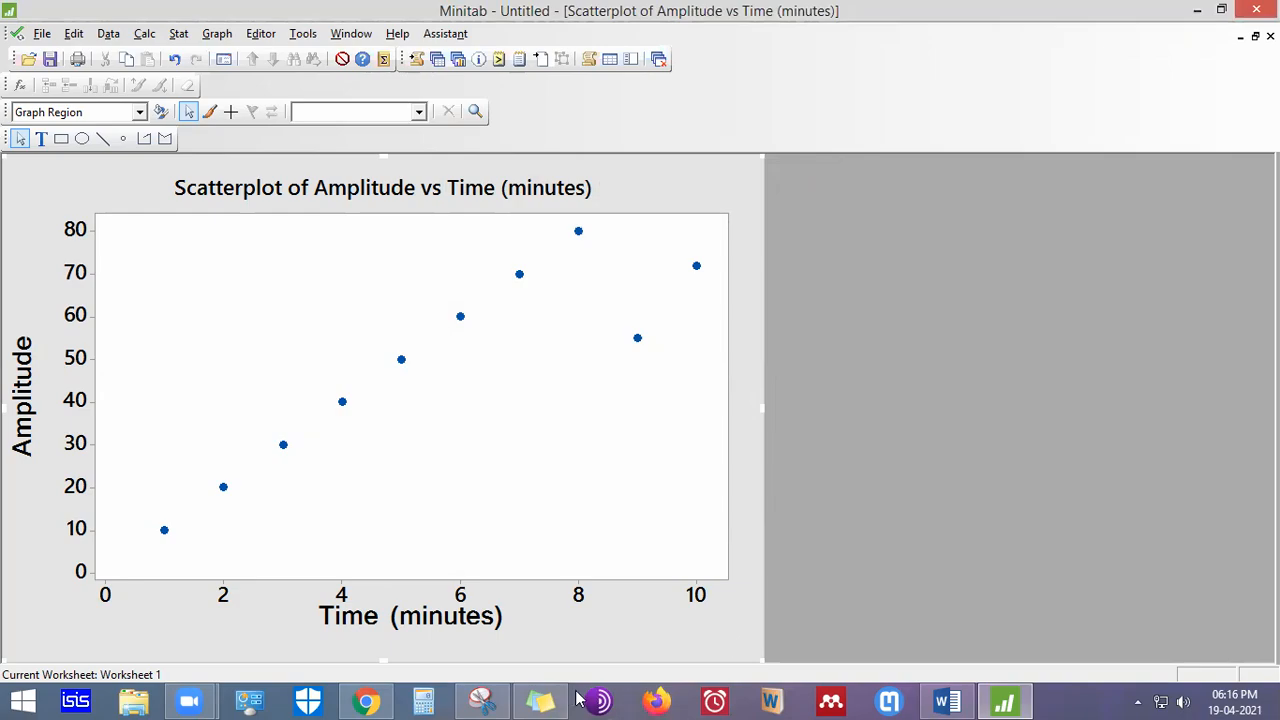
# Capture the whole reformatted scatterplot with a new snip in Snipping Tool
pyautogui.click(482, 700)
pyautogui.click(42, 65)
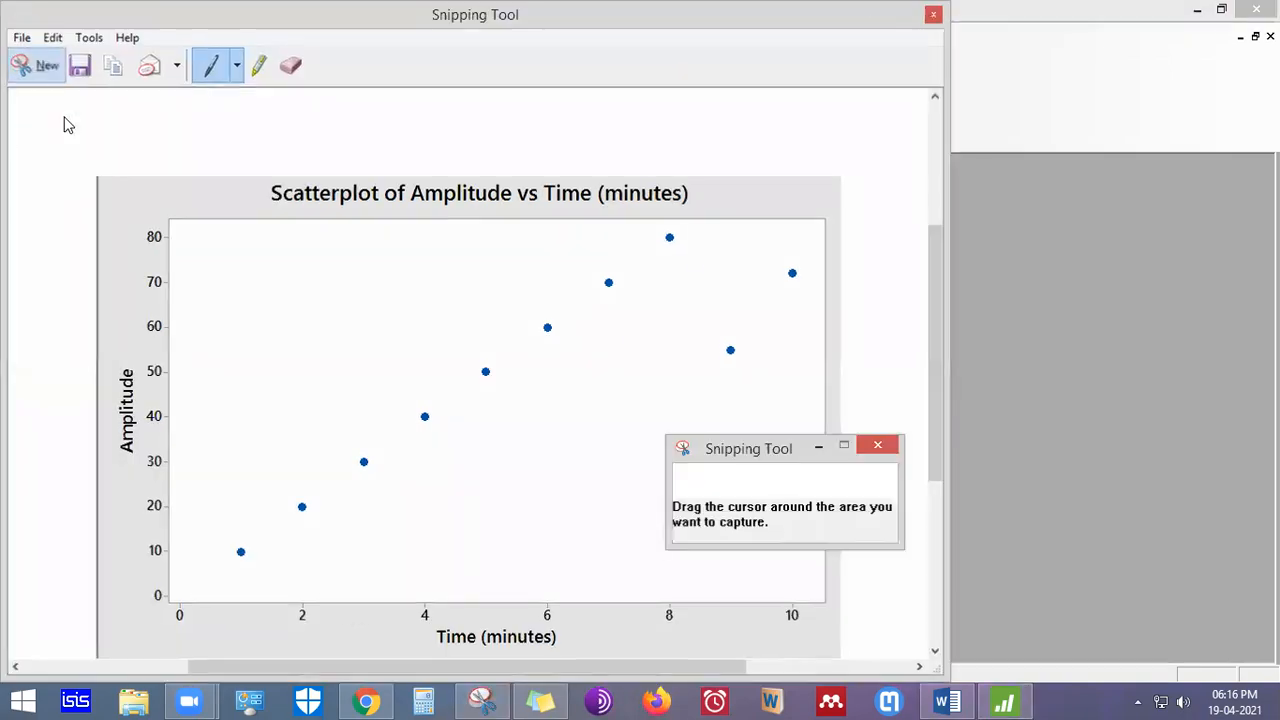
pyautogui.moveTo(5, 165); pyautogui.dragTo(748, 640)
# Switch to Word, paste the new capture below the first scatterplot and add a blank line between the two graphs
pyautogui.click(946, 700)
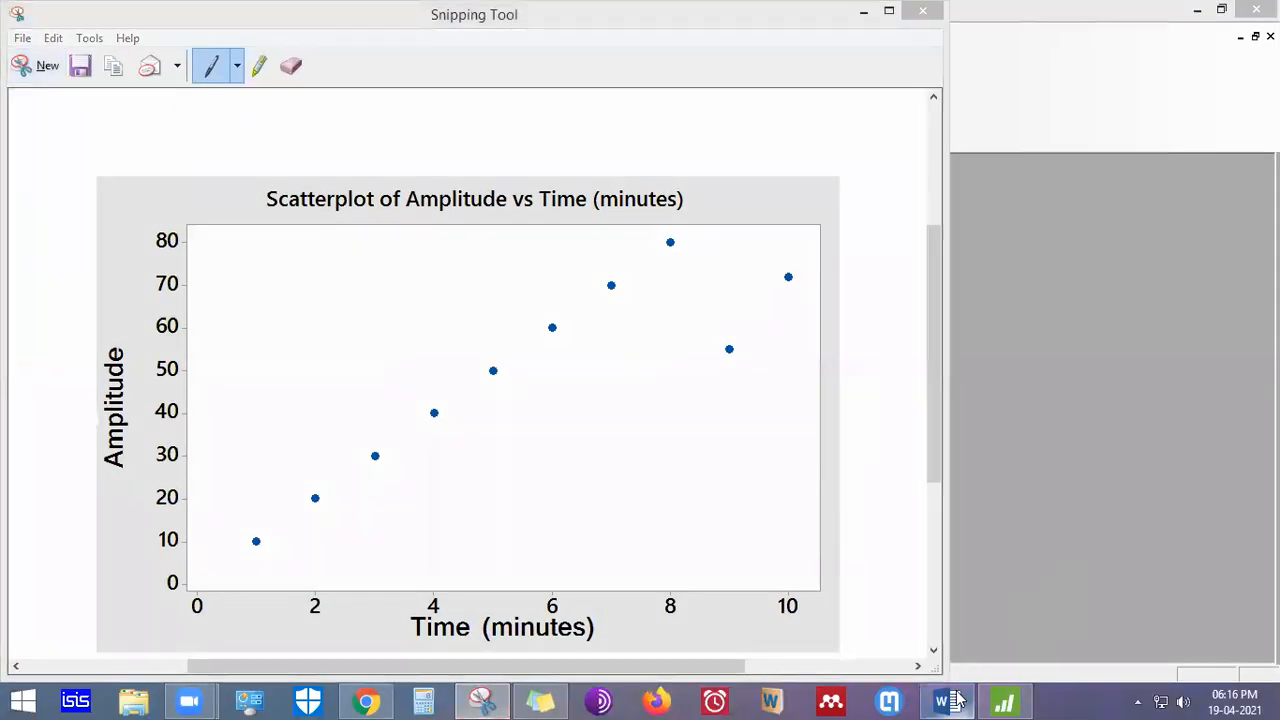
pyautogui.hotkey('ctrl', 'v')
pyautogui.hotkey('ctrl', 'v')
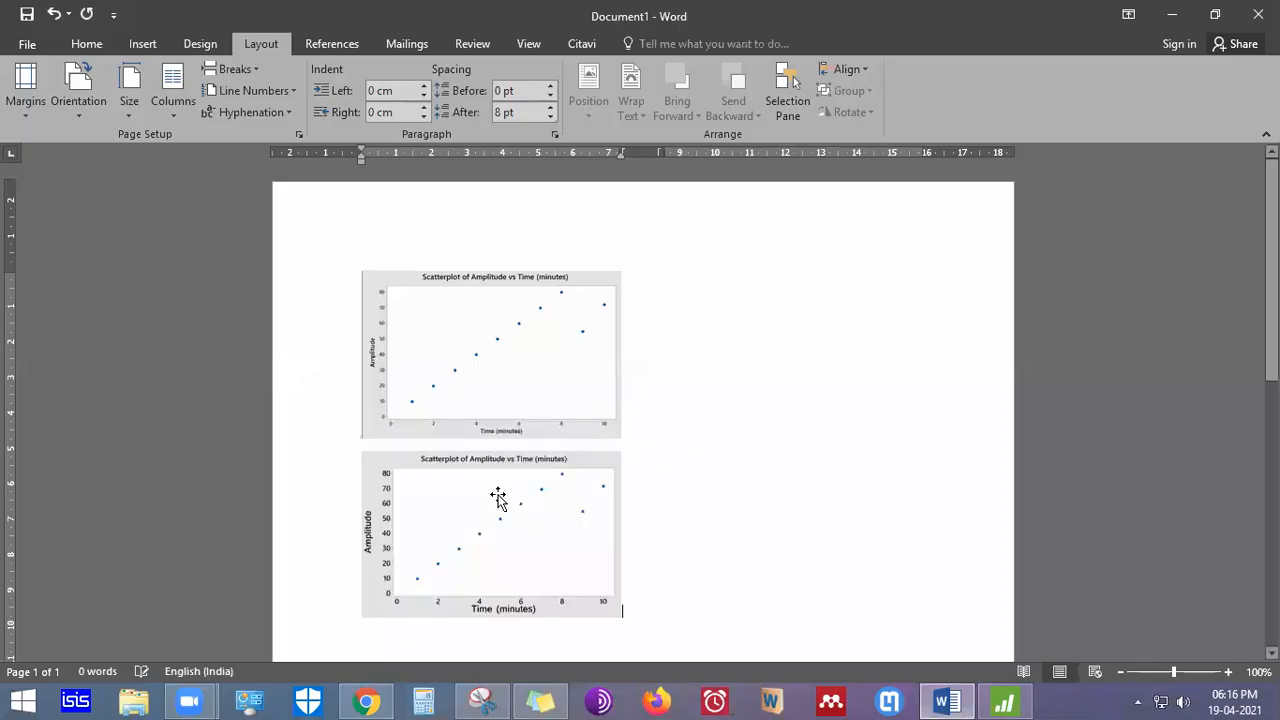
pyautogui.scroll(-2, 498, 497)
pyautogui.press('Return')
pyautogui.scroll(-1, 633, 326)
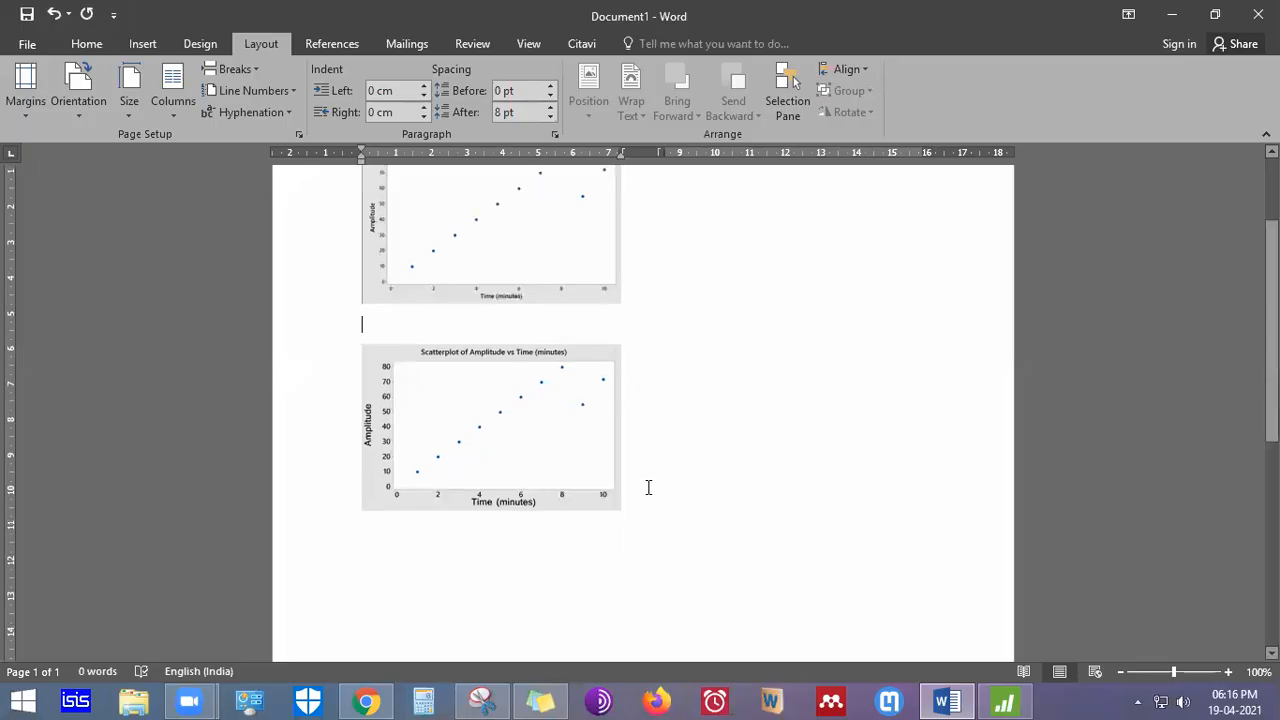
pyautogui.scroll(1, 648, 487)
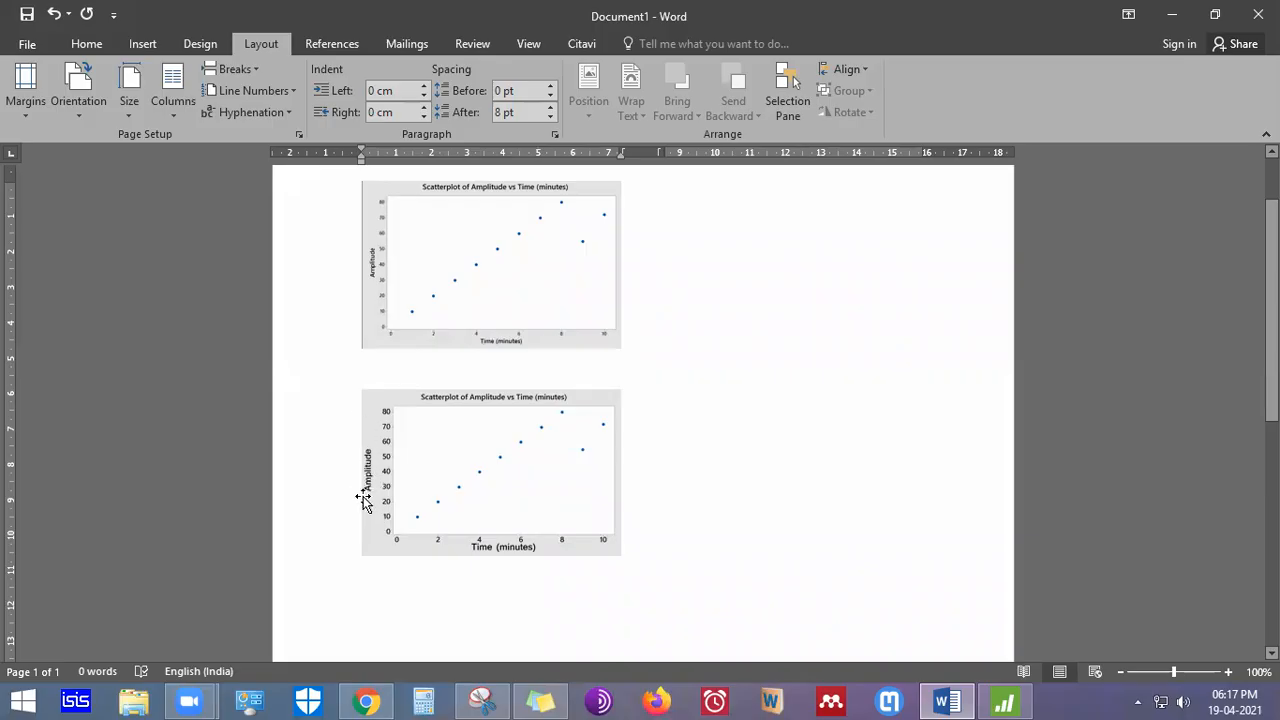
# Switch back to Minitab and set the font size of the Y axis label Amplitude to 22
pyautogui.click(482, 701)
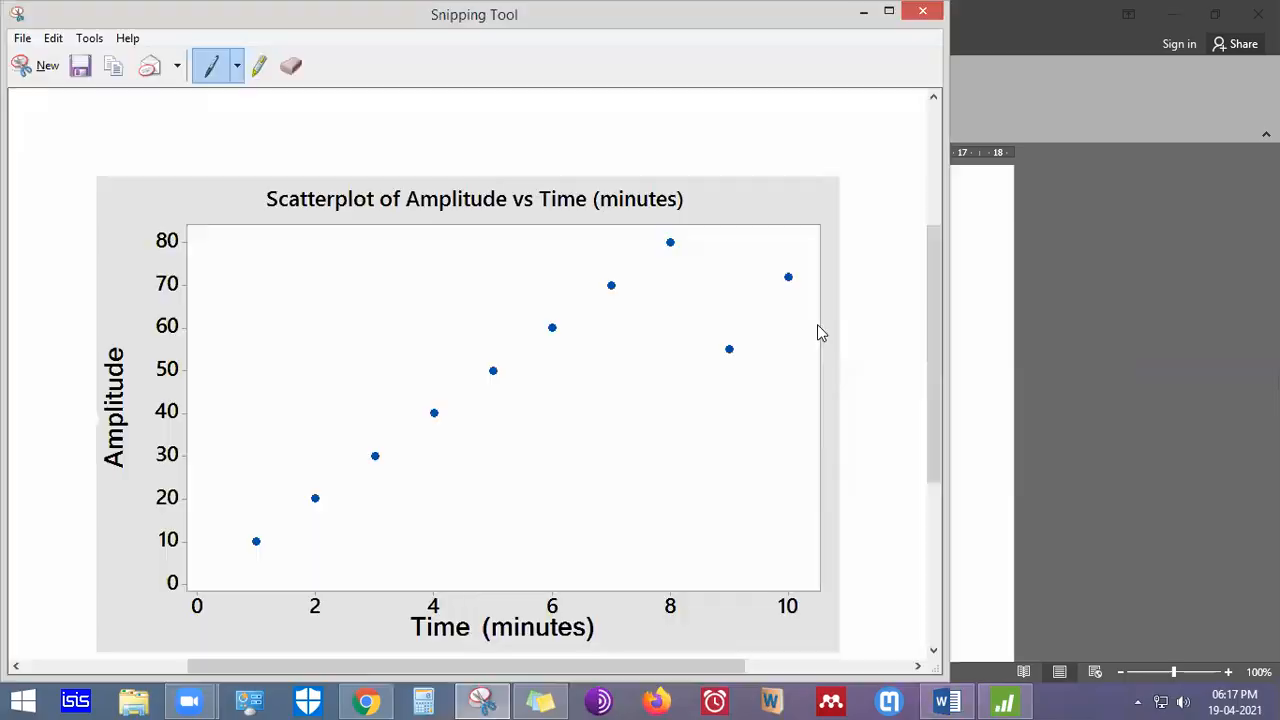
pyautogui.hotkey('alt', 'Tab')
pyautogui.hotkey('alt', 'Tab')
pyautogui.hotkey('alt', 'Tab')
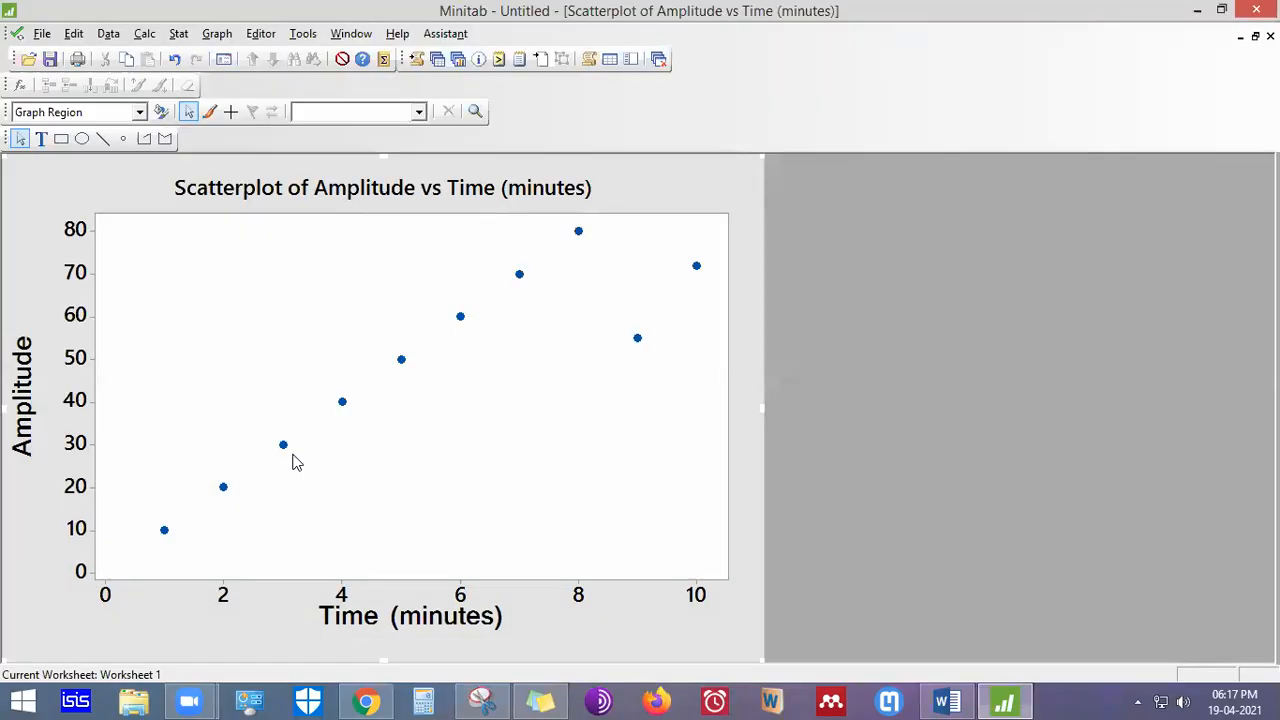
pyautogui.doubleClick(24, 388)
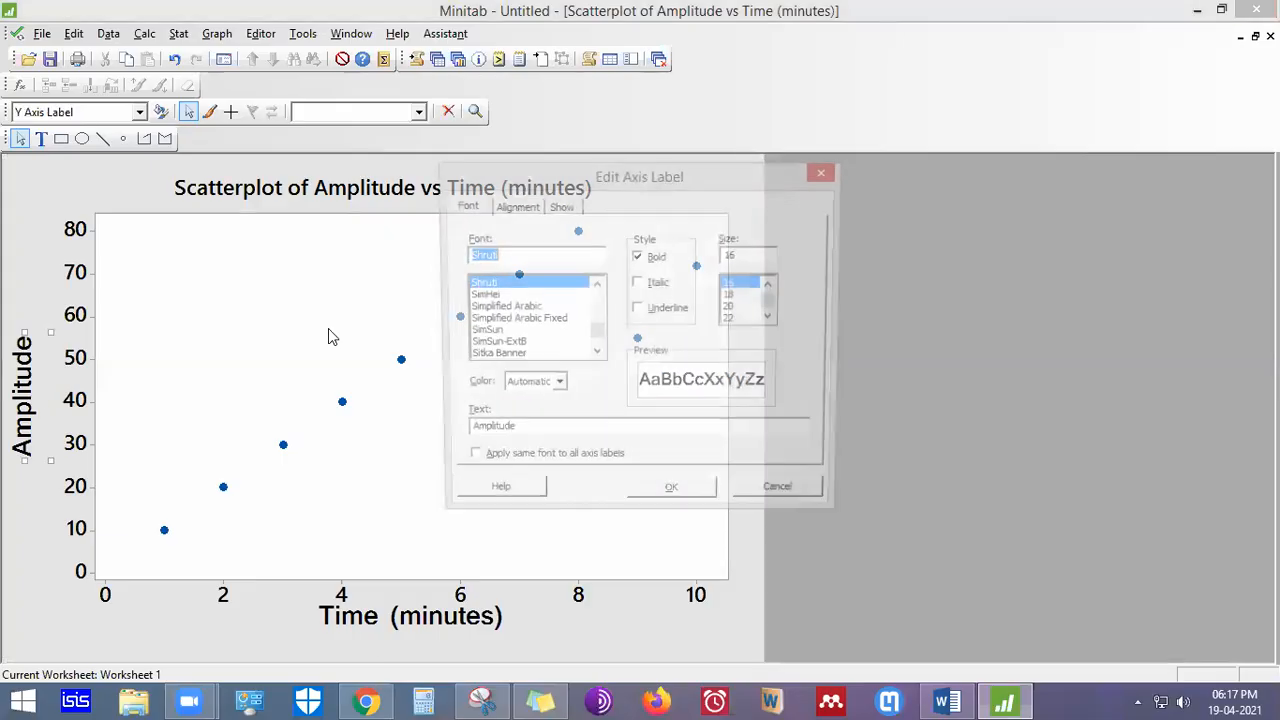
pyautogui.click(740, 319)
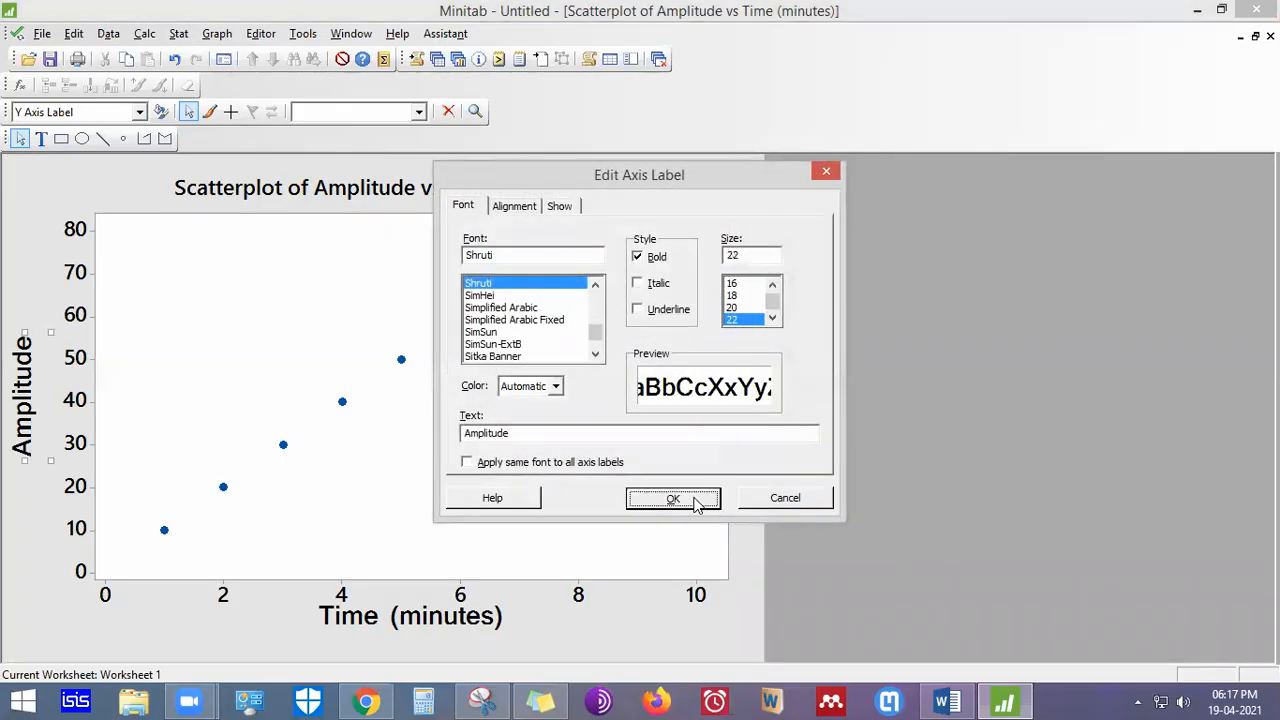
pyautogui.click(700, 500)
# Set the font size of the X axis label Time (minutes) to 22
pyautogui.doubleClick(450, 617)
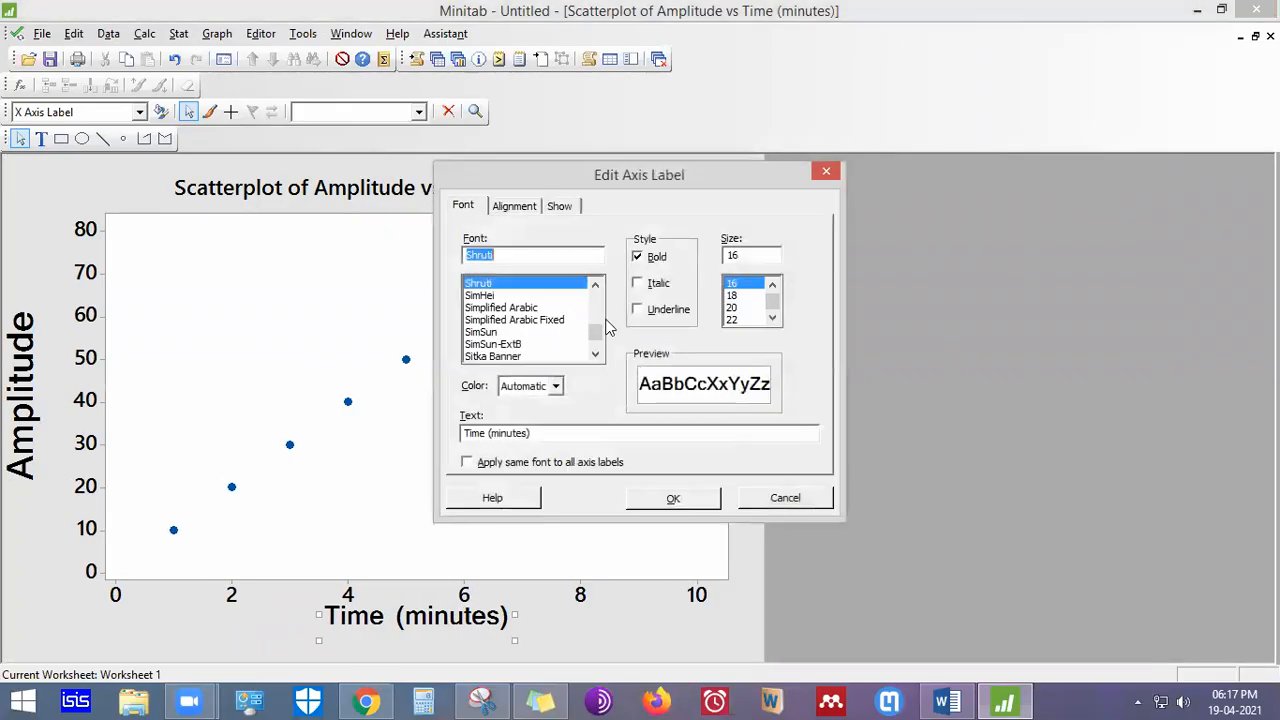
pyautogui.click(740, 319)
pyautogui.click(676, 499)
# Set the font of the scatterplot's X scale tick labels to bold, size 16
pyautogui.doubleClick(467, 585)
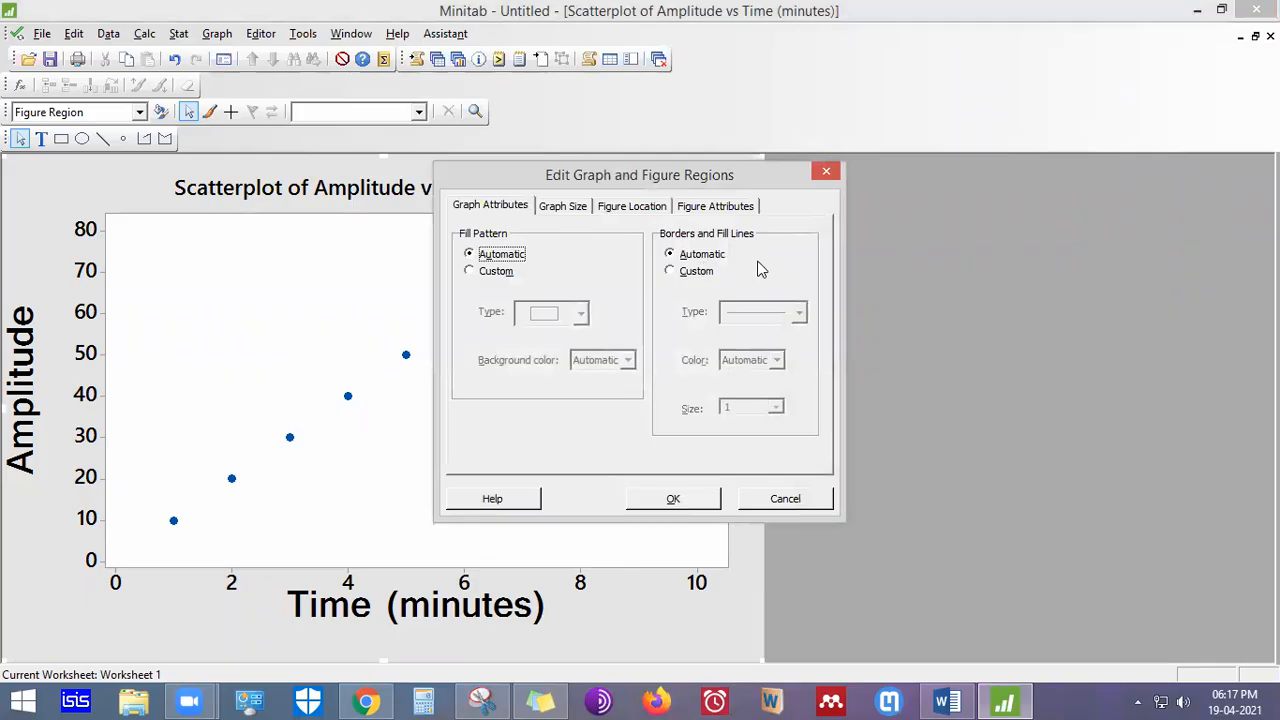
pyautogui.click(826, 172)
pyautogui.click(465, 580)
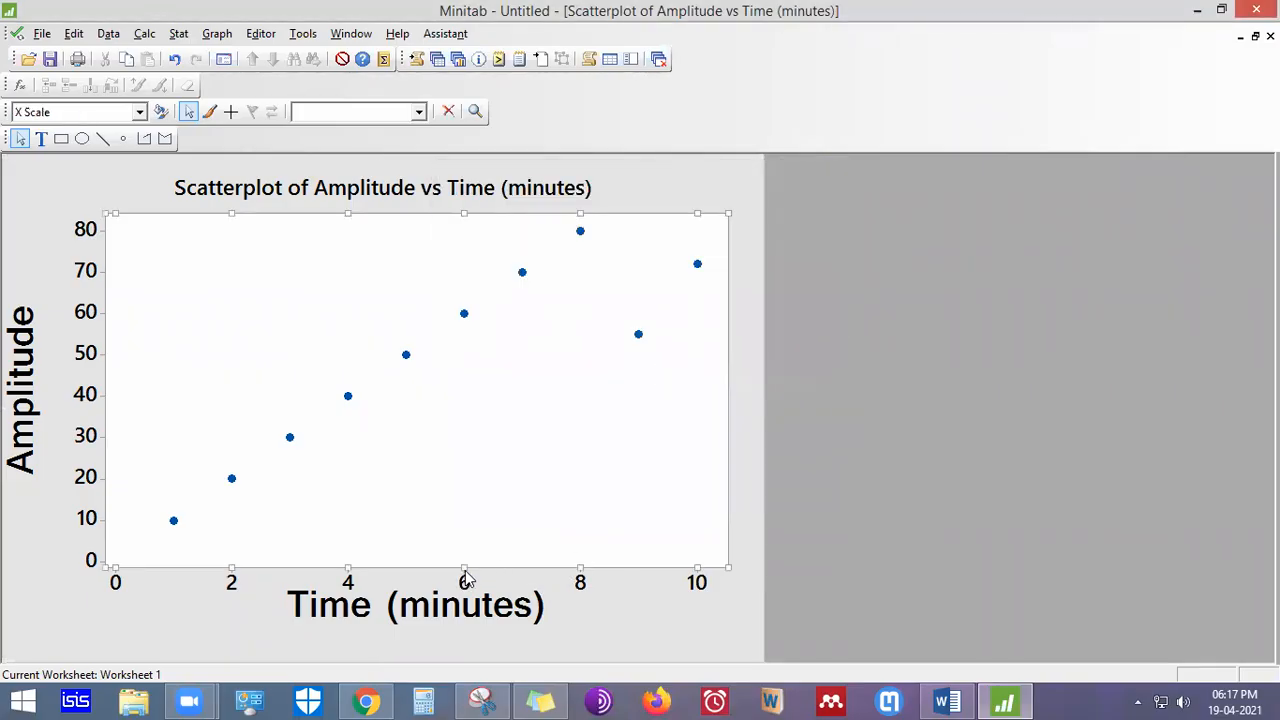
pyautogui.doubleClick(467, 578)
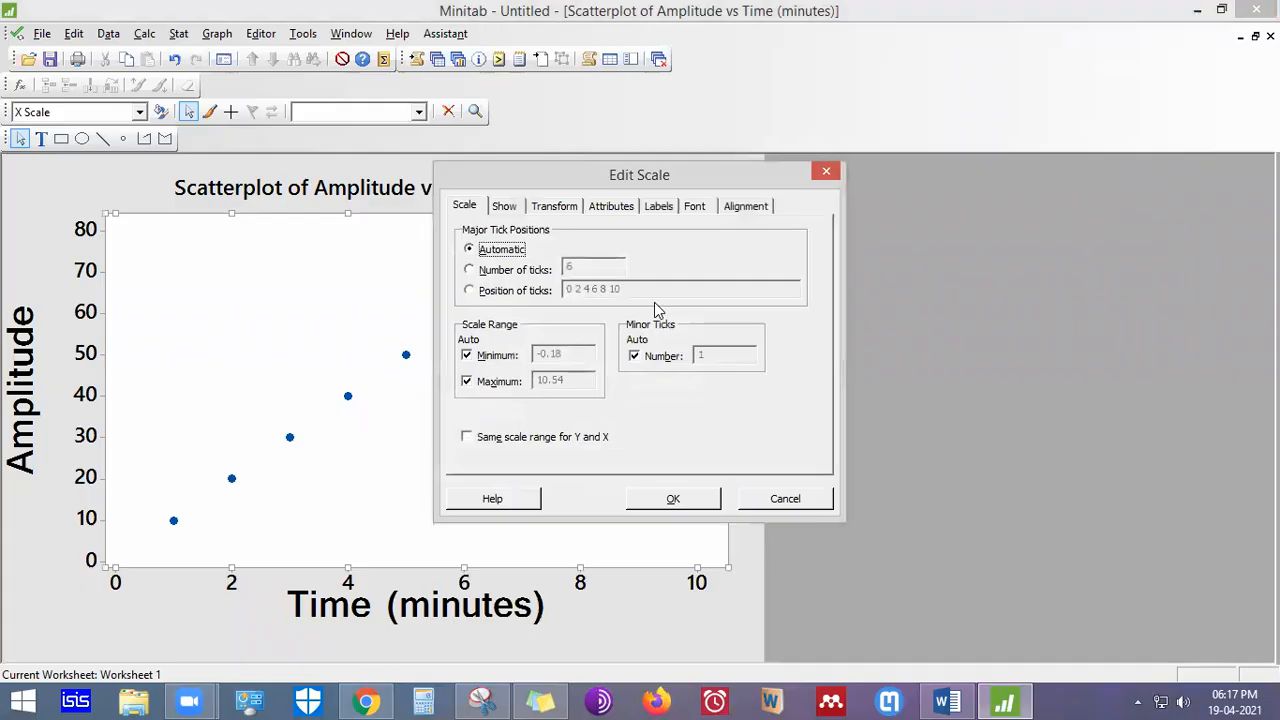
pyautogui.click(694, 205)
pyautogui.click(772, 317)
pyautogui.click(772, 317)
pyautogui.click(772, 317)
pyautogui.click(772, 317)
pyautogui.click(748, 308)
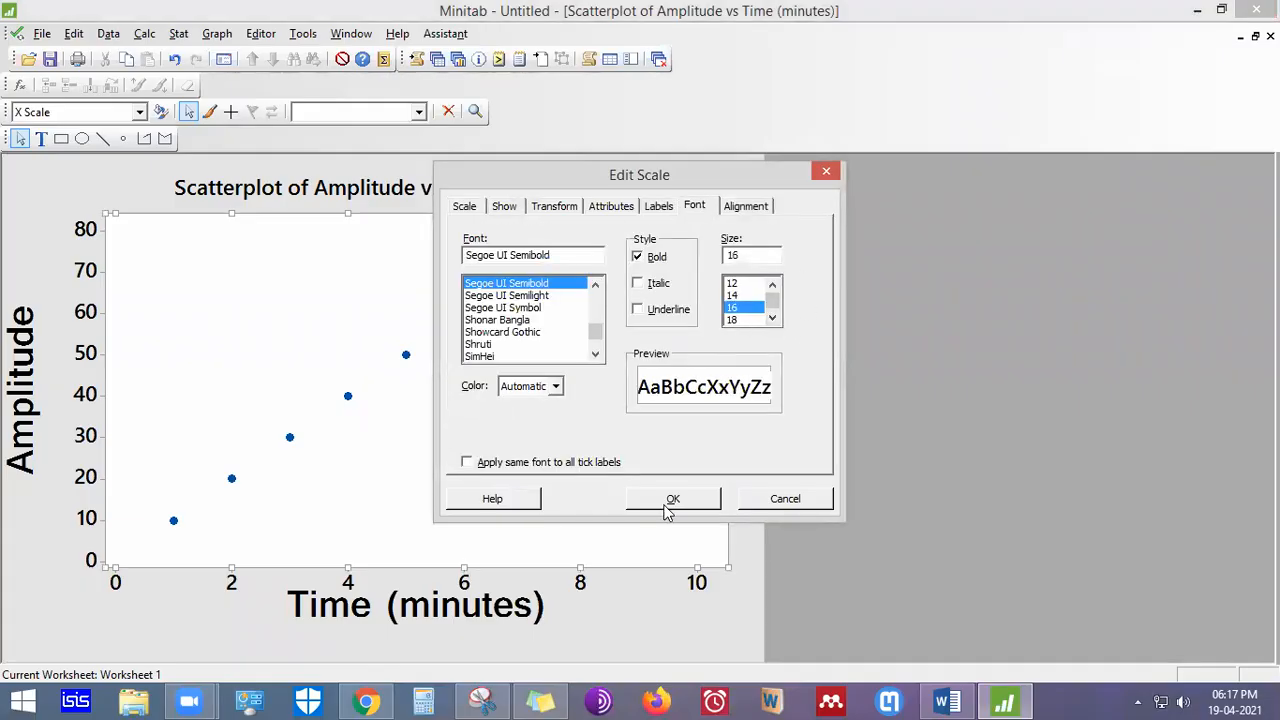
pyautogui.click(673, 498)
# Enlarge the font of the Y scale tick labels to match the size of the X scale tick labels
pyautogui.click(104, 399)
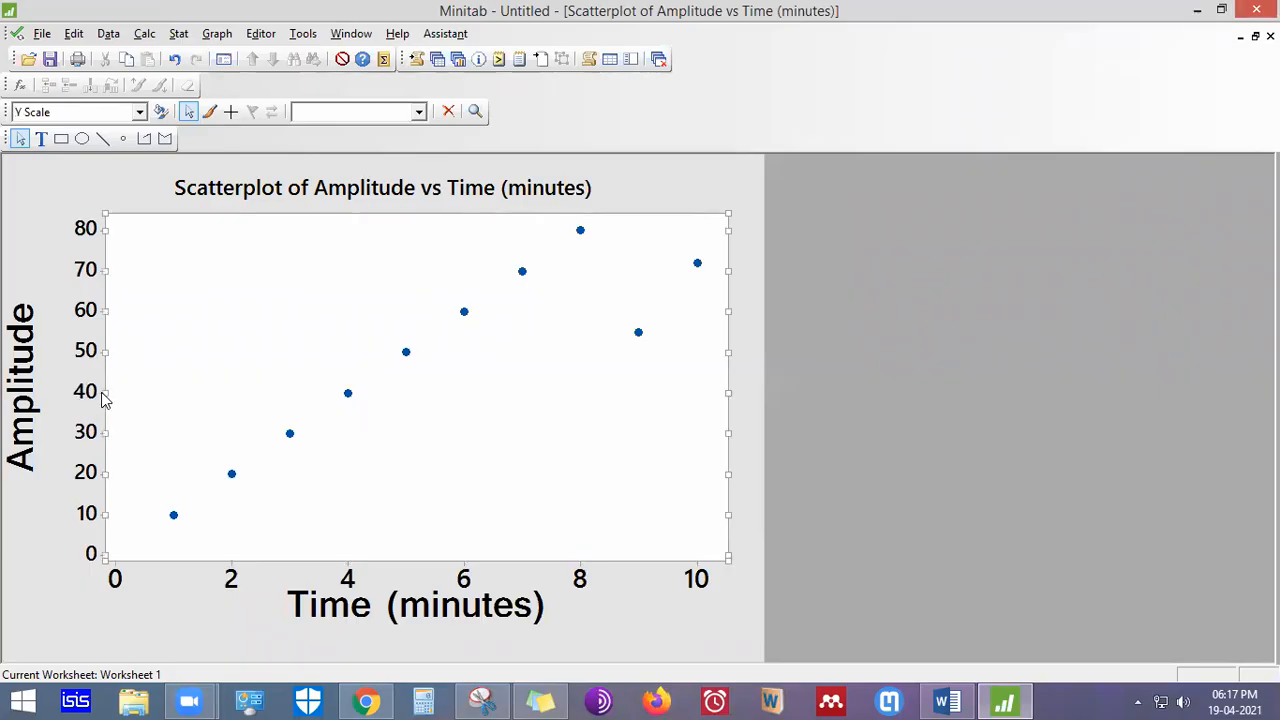
pyautogui.doubleClick(105, 396)
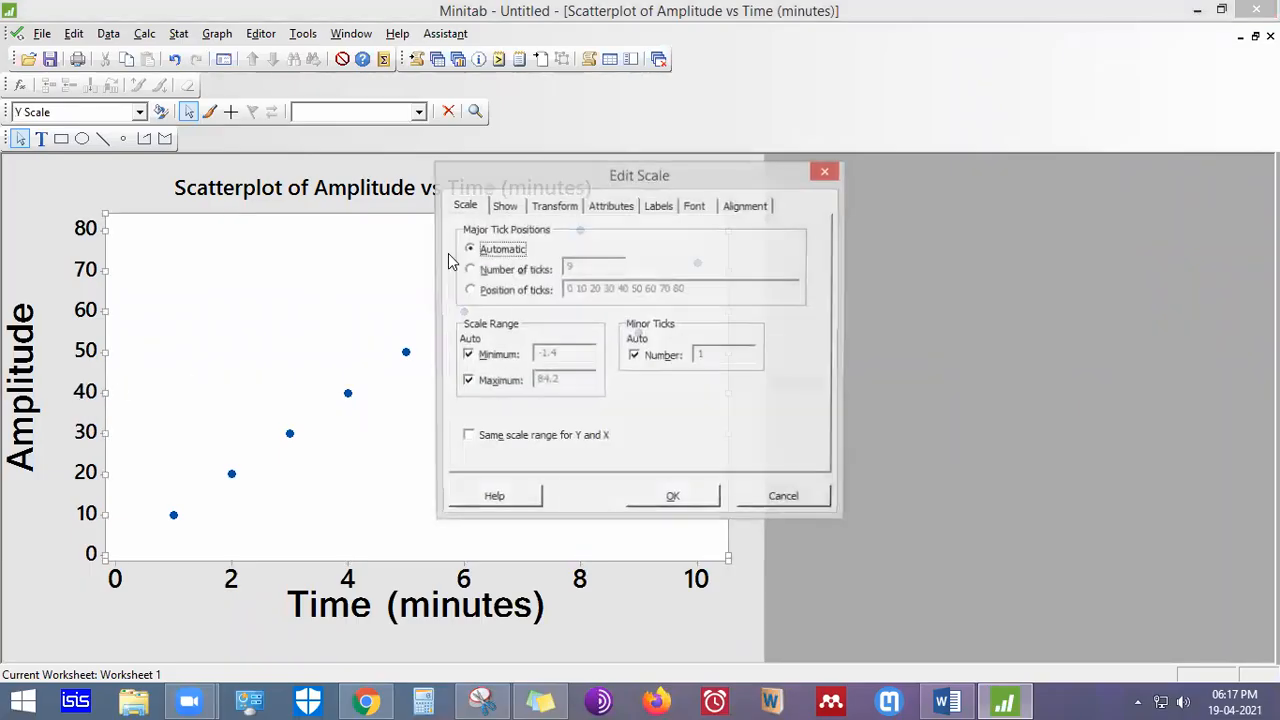
pyautogui.click(697, 206)
pyautogui.scroll(-3, 740, 300)
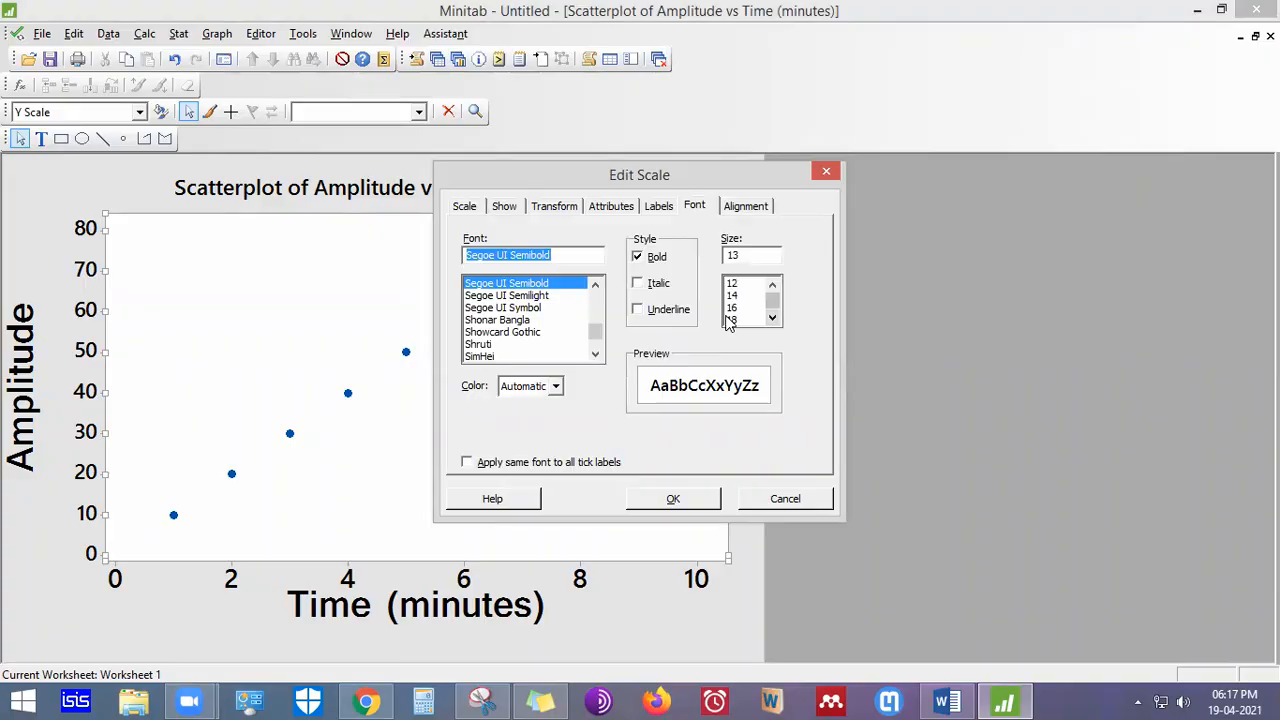
pyautogui.click(737, 314)
pyautogui.click(675, 505)
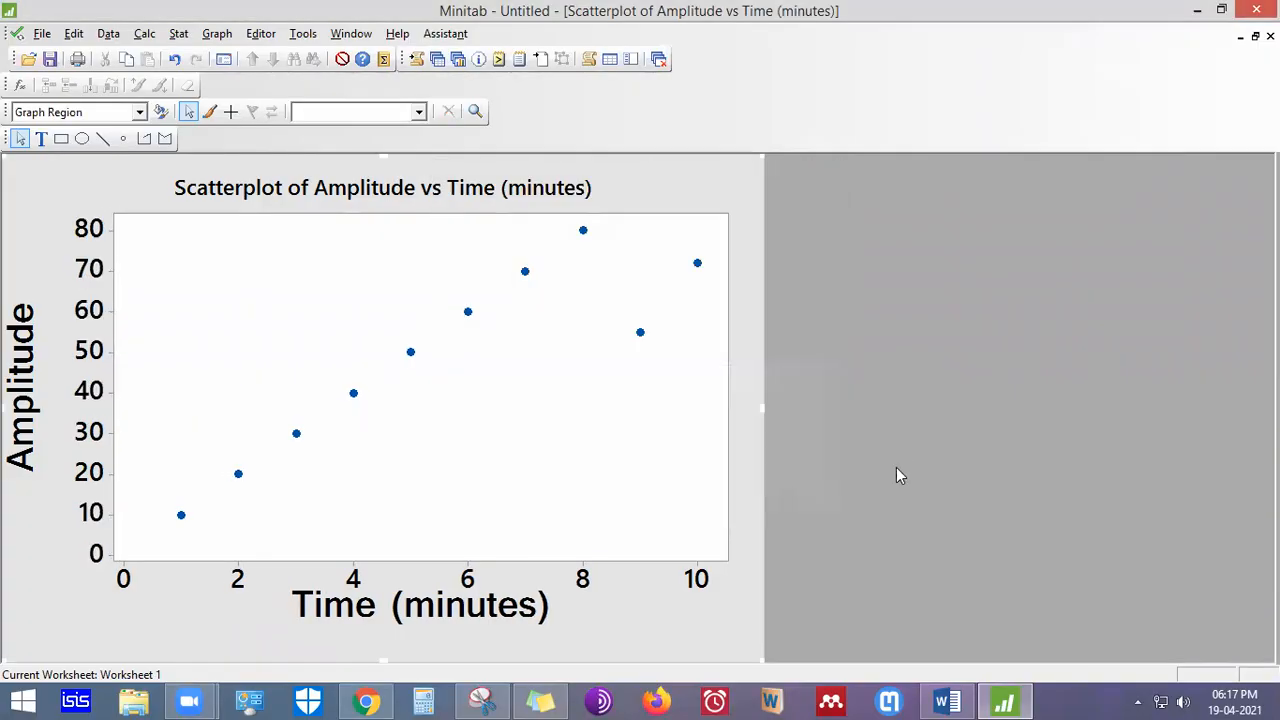
# Snip the updated scatterplot with Snipping Tool and paste it into the Word document on its own line below the previous plot
pyautogui.click(482, 701)
pyautogui.click(35, 66)
pyautogui.moveTo(7, 172); pyautogui.dragTo(742, 640)
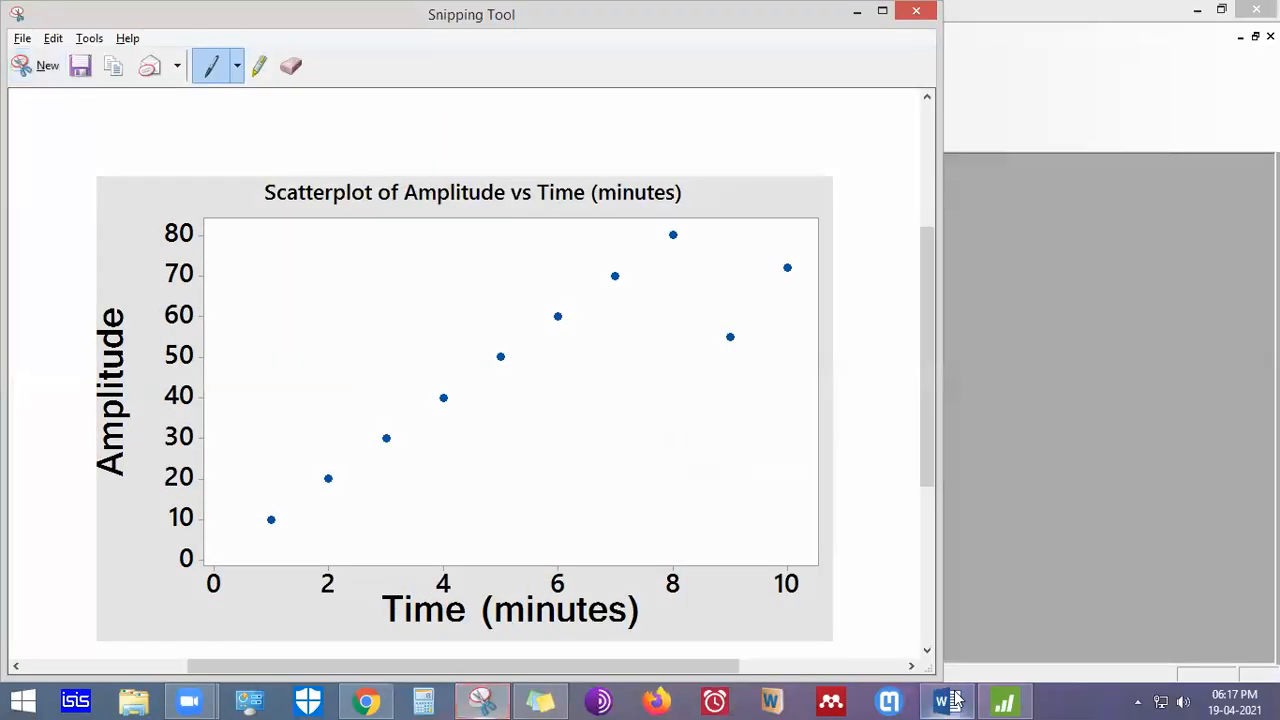
pyautogui.click(955, 700)
pyautogui.hotkey('ctrl', 'v')
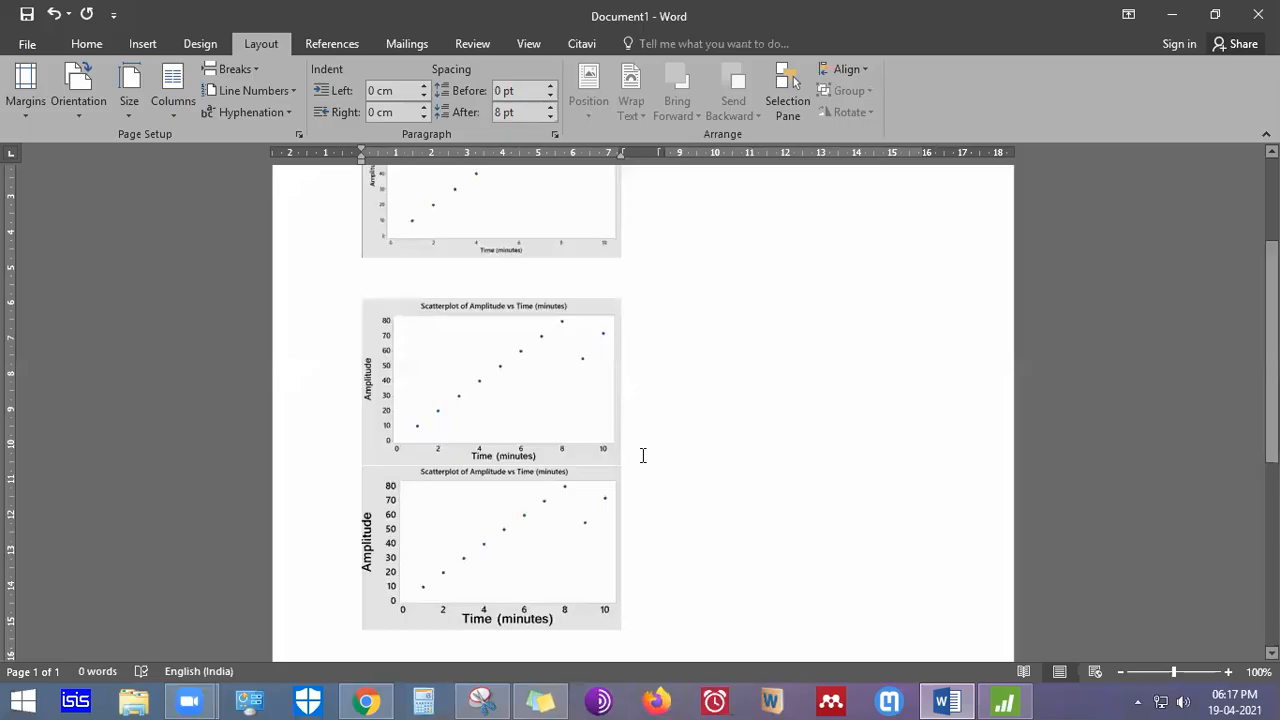
pyautogui.press('Return')
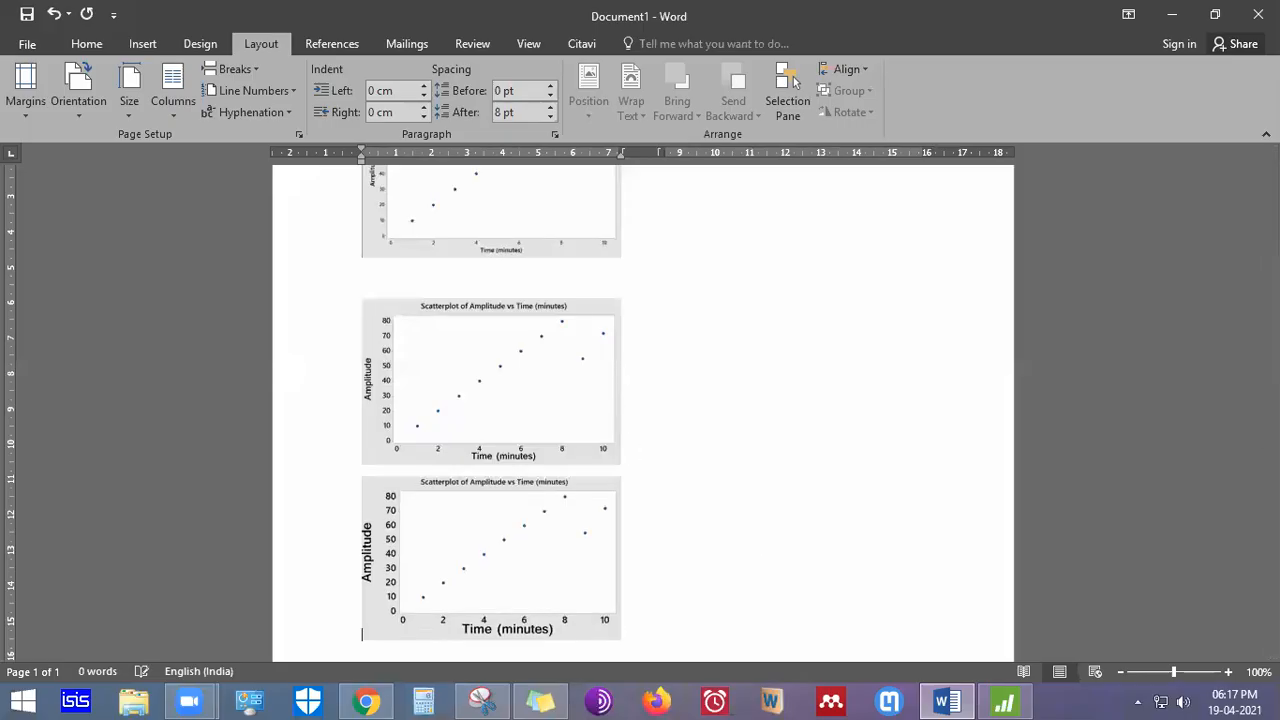
pyautogui.scroll(-2, 645, 450)
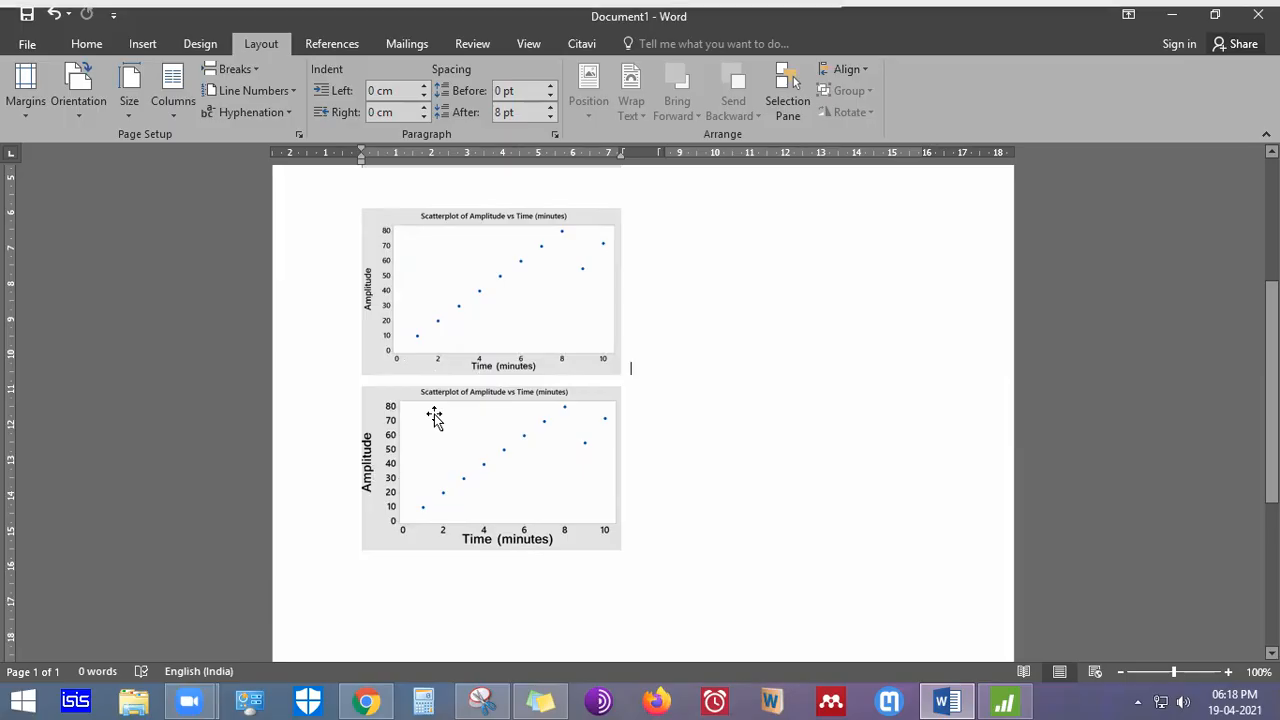
# Examine the appearance of the graphs in the published paper in Chrome, and return to the Minitab scatterplot
pyautogui.click(366, 701)
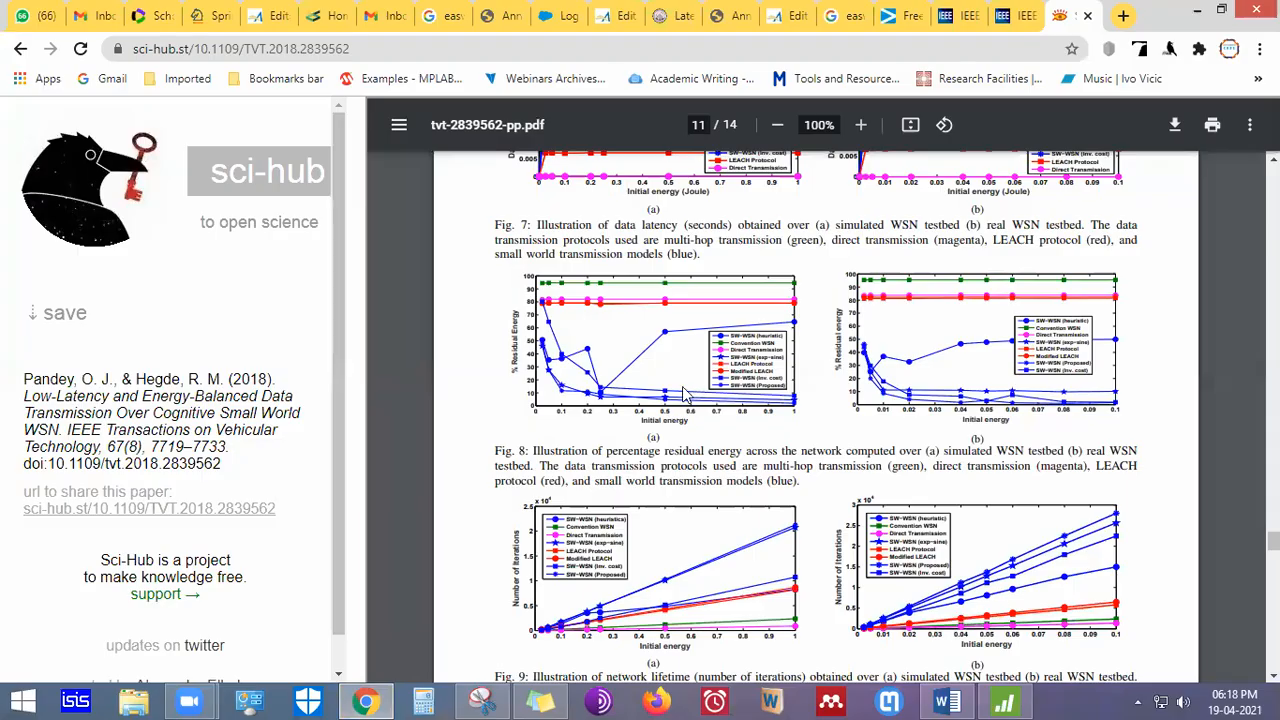
pyautogui.scroll(5, 648, 397)
pyautogui.scroll(-3, 560, 395)
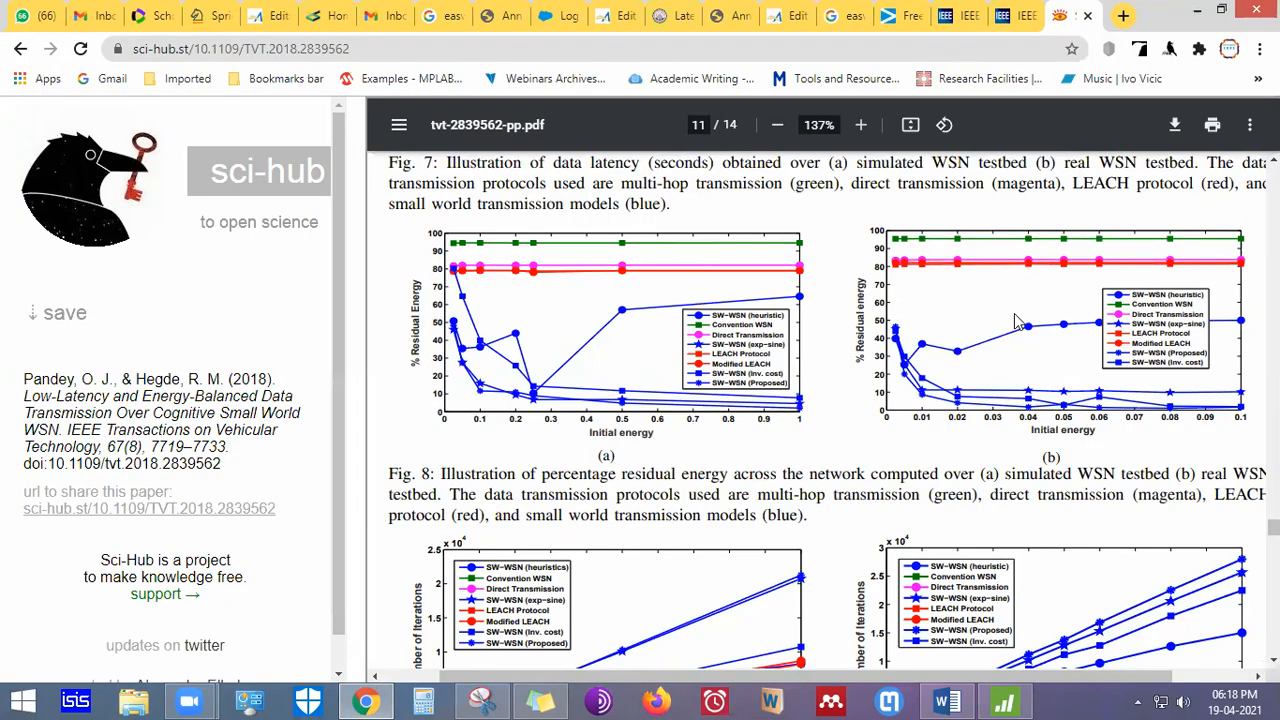
pyautogui.hotkey('alt', 'Tab')
pyautogui.hotkey('alt', 'Tab')
pyautogui.hotkey('alt', 'Tab')
pyautogui.hotkey('alt', 'Tab')
pyautogui.hotkey('alt', 'Tab')
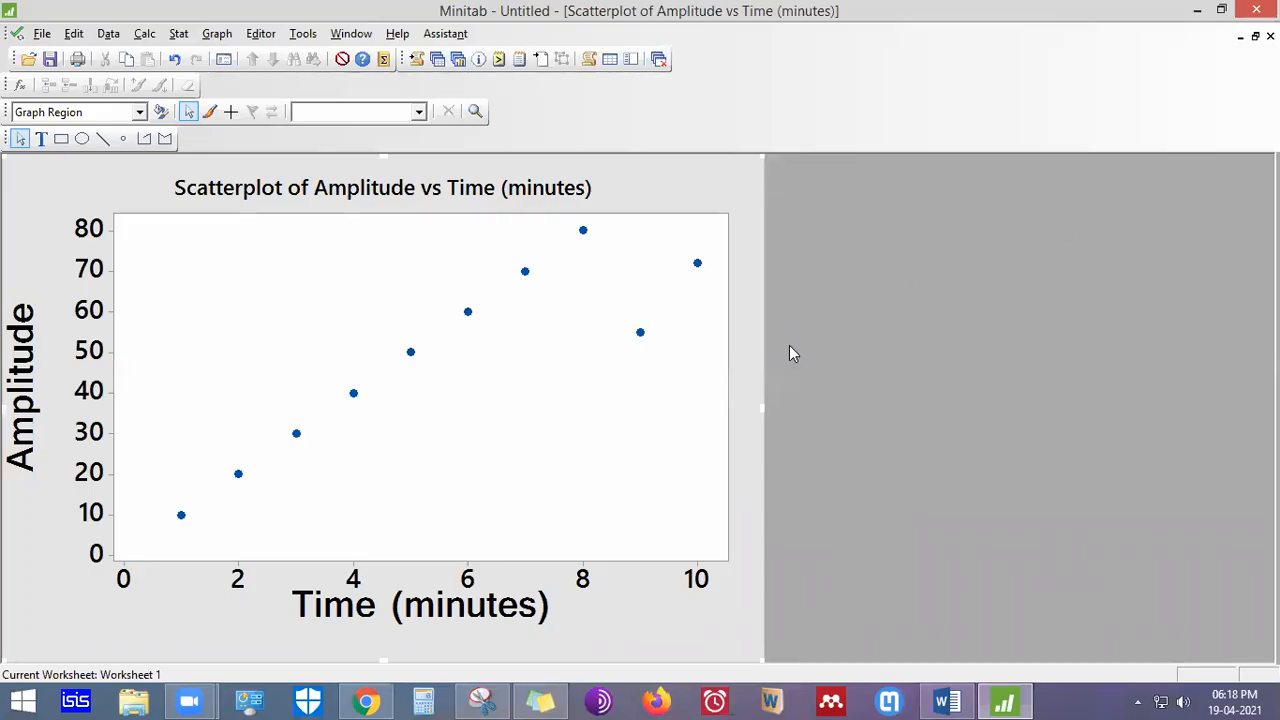
# Give the scatterplot's graph region a custom fill with a white background color
pyautogui.click(675, 615)
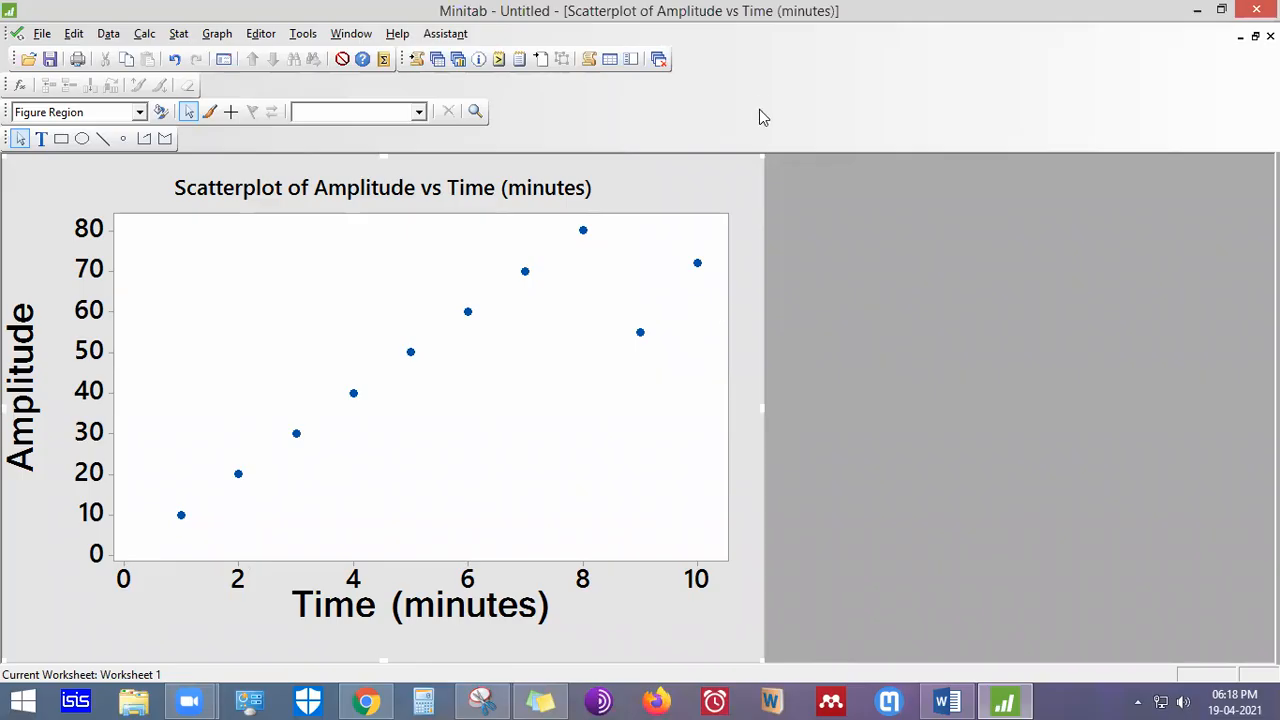
pyautogui.doubleClick(22, 193)
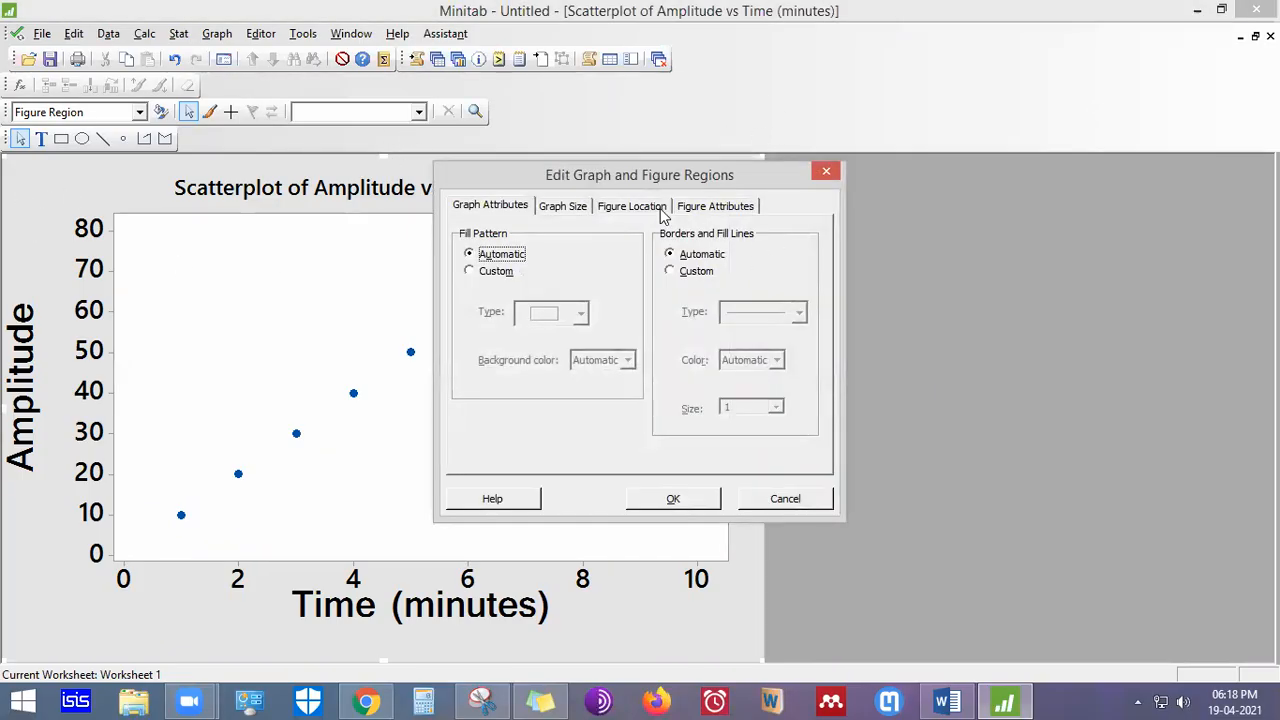
pyautogui.click(480, 274)
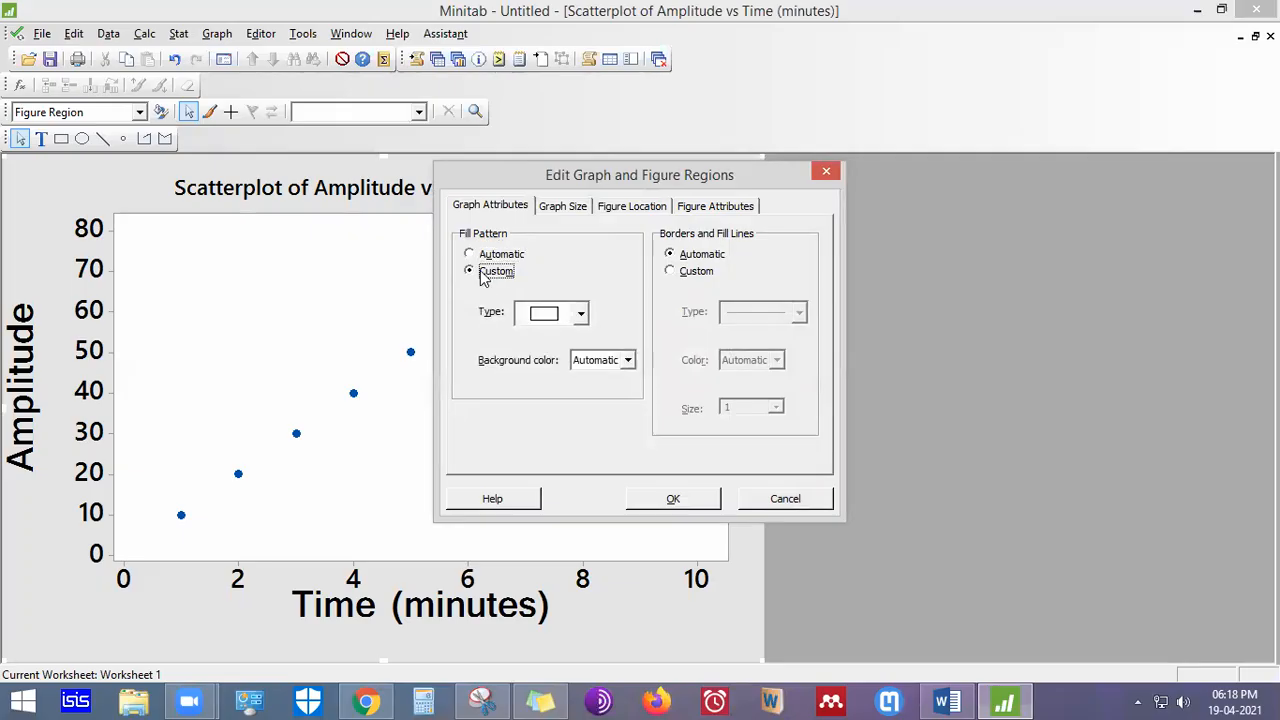
pyautogui.click(612, 362)
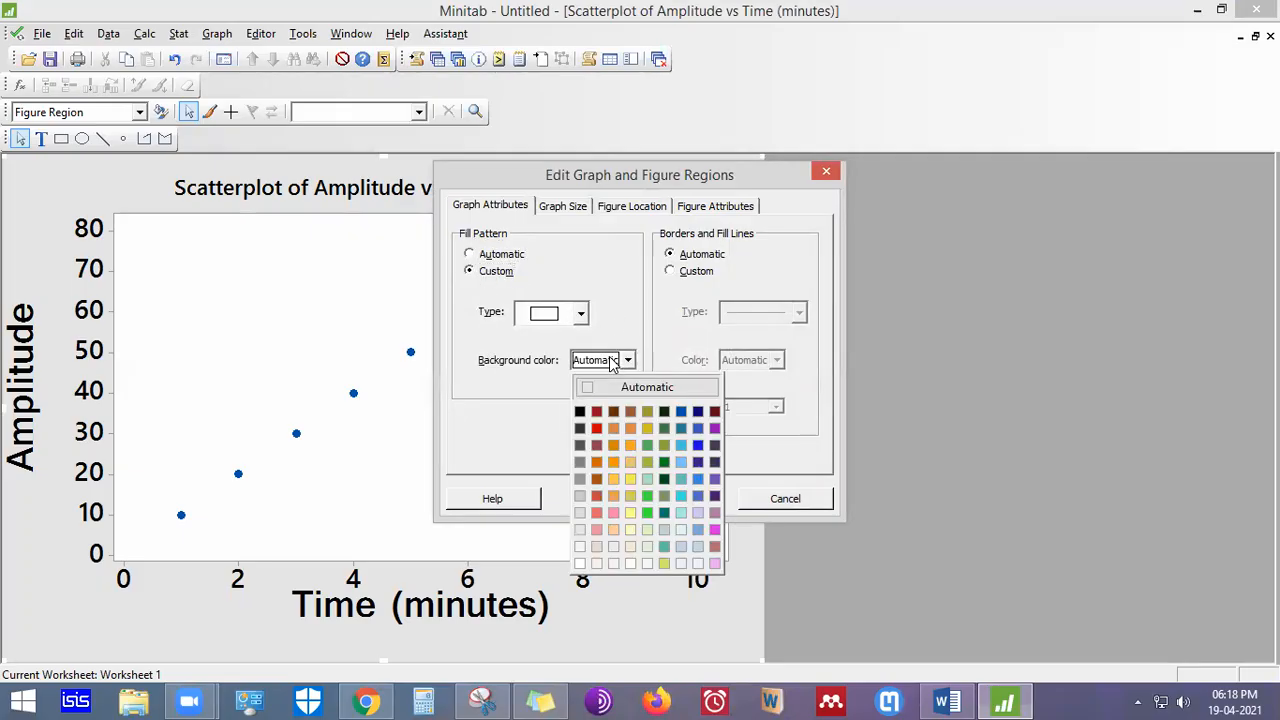
pyautogui.click(580, 564)
pyautogui.click(676, 501)
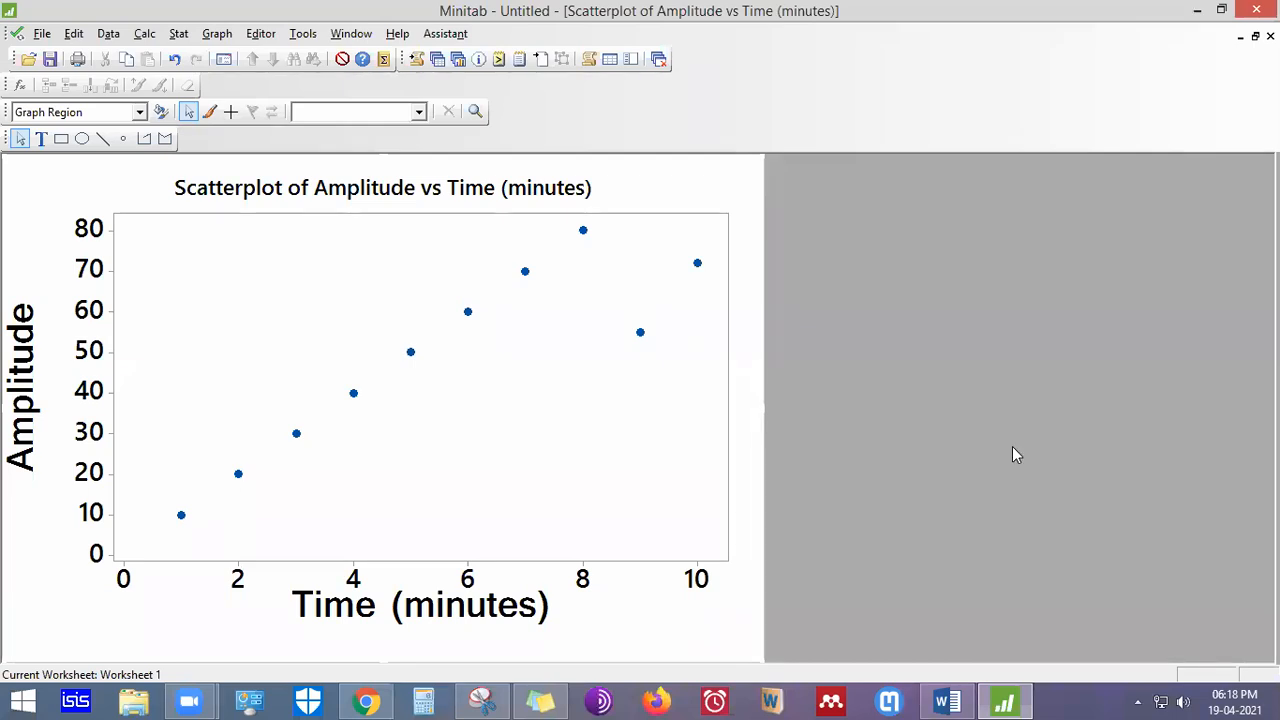
# Change the scatterplot's title text to INPUT SIGNAL
pyautogui.click(387, 195)
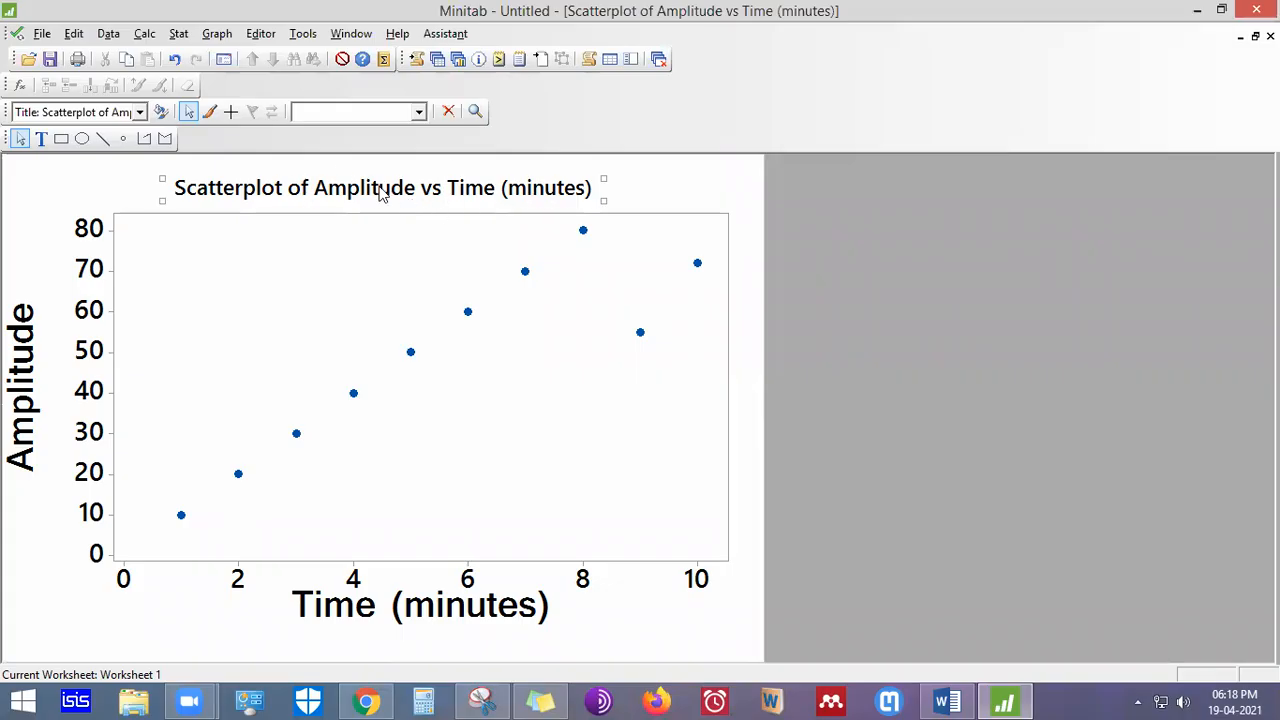
pyautogui.doubleClick(435, 199)
pyautogui.click(714, 432)
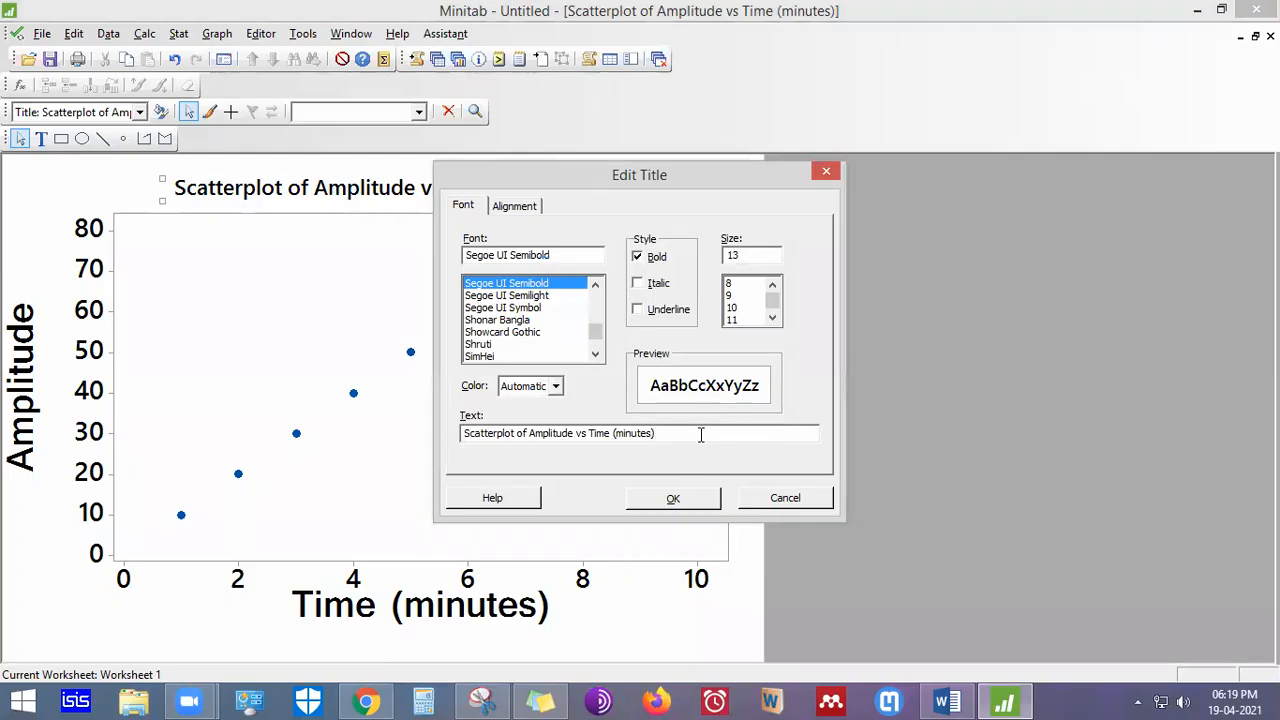
pyautogui.moveTo(701, 435); pyautogui.dragTo(332, 440)
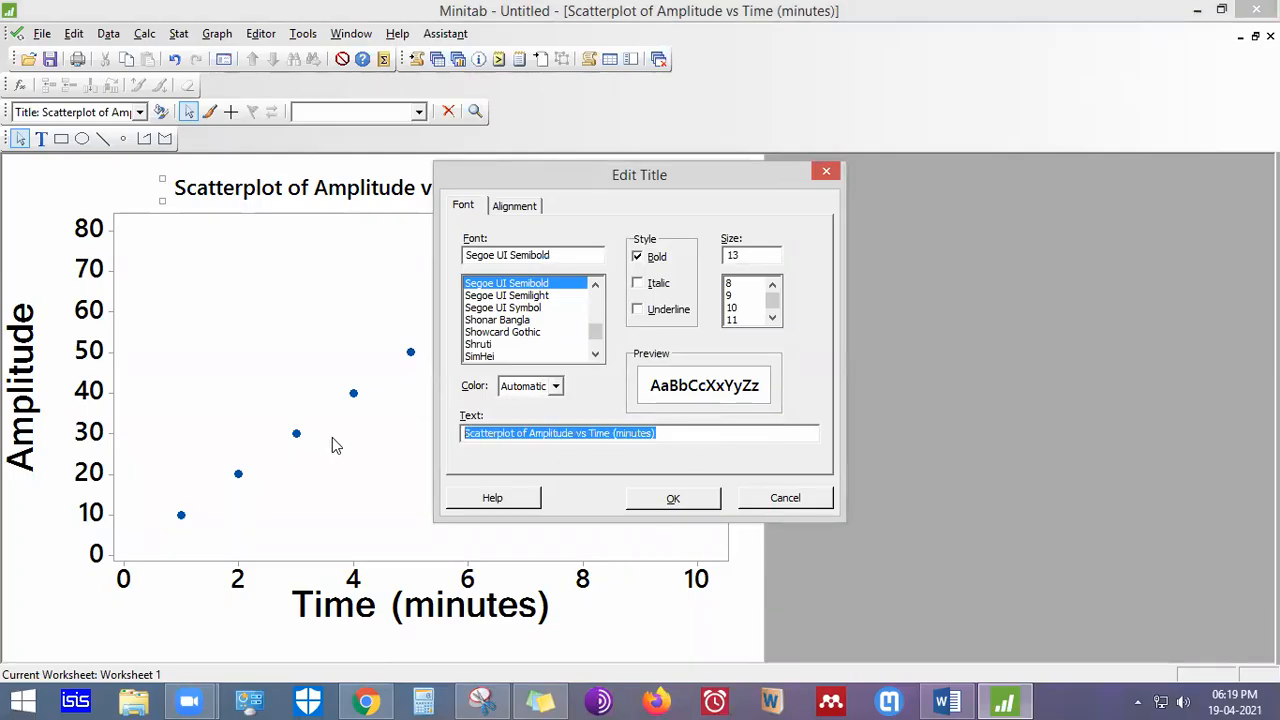
pyautogui.write('INPUT SIGNAL')
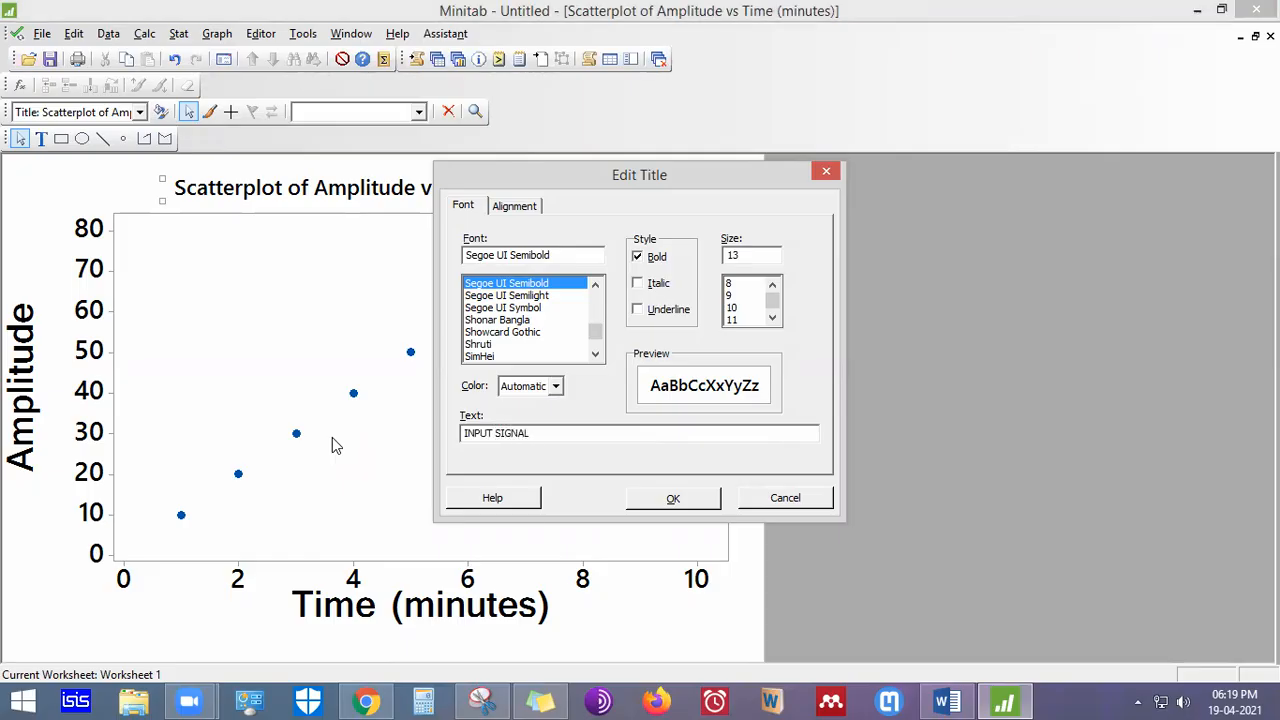
pyautogui.press('Return')
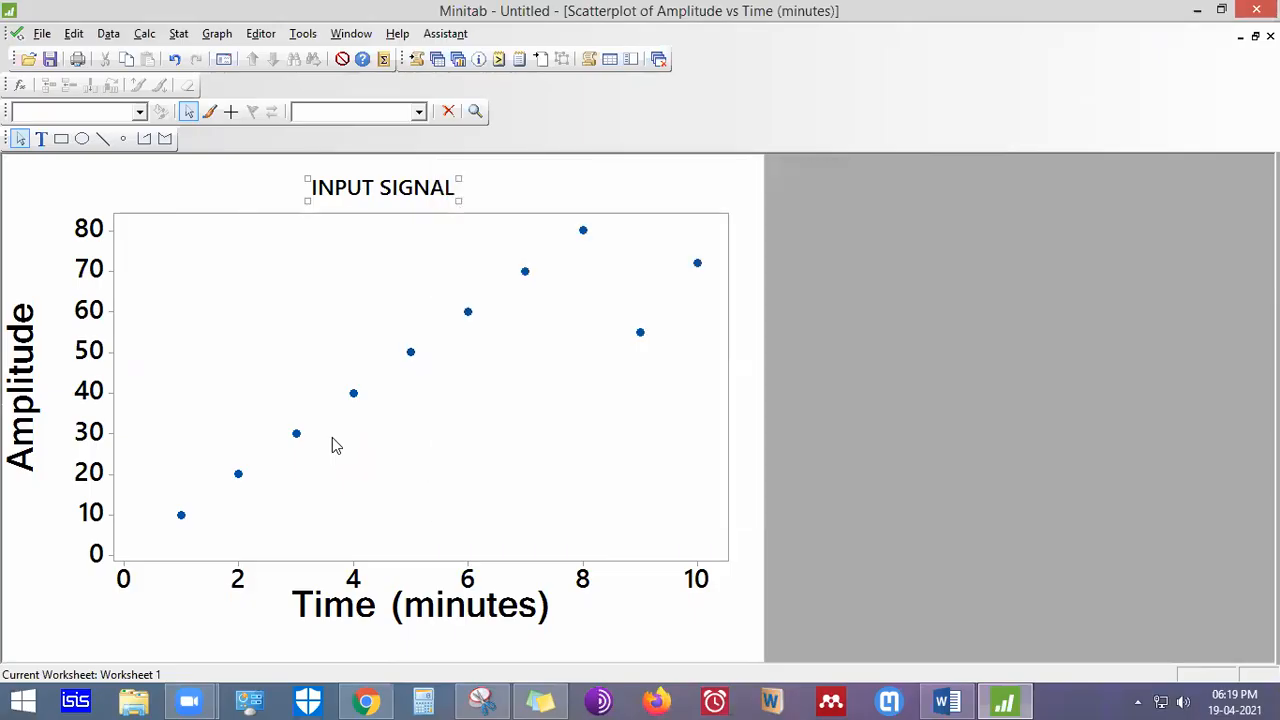
pyautogui.click(669, 203)
pyautogui.click(1025, 226)
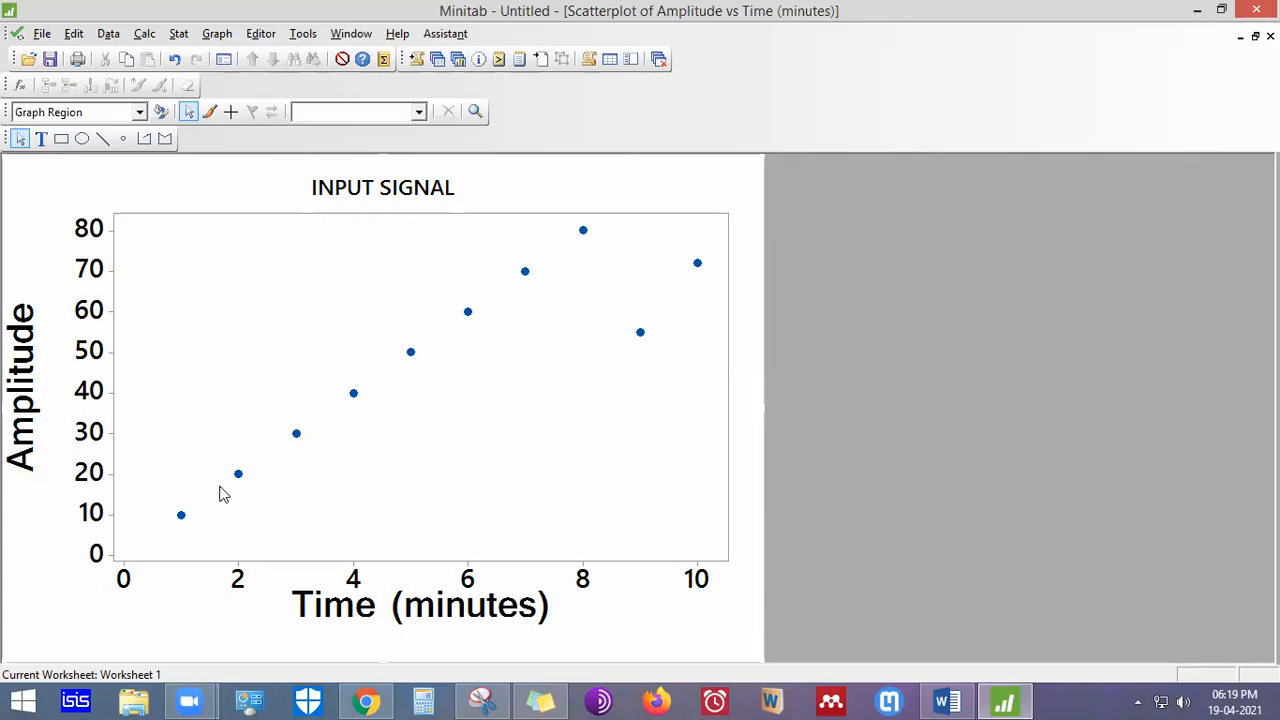
# Compare the scatterplot's data symbols with the paper's graphs in Chrome and the pasted plots in Word, and return to Minitab
pyautogui.click(181, 518)
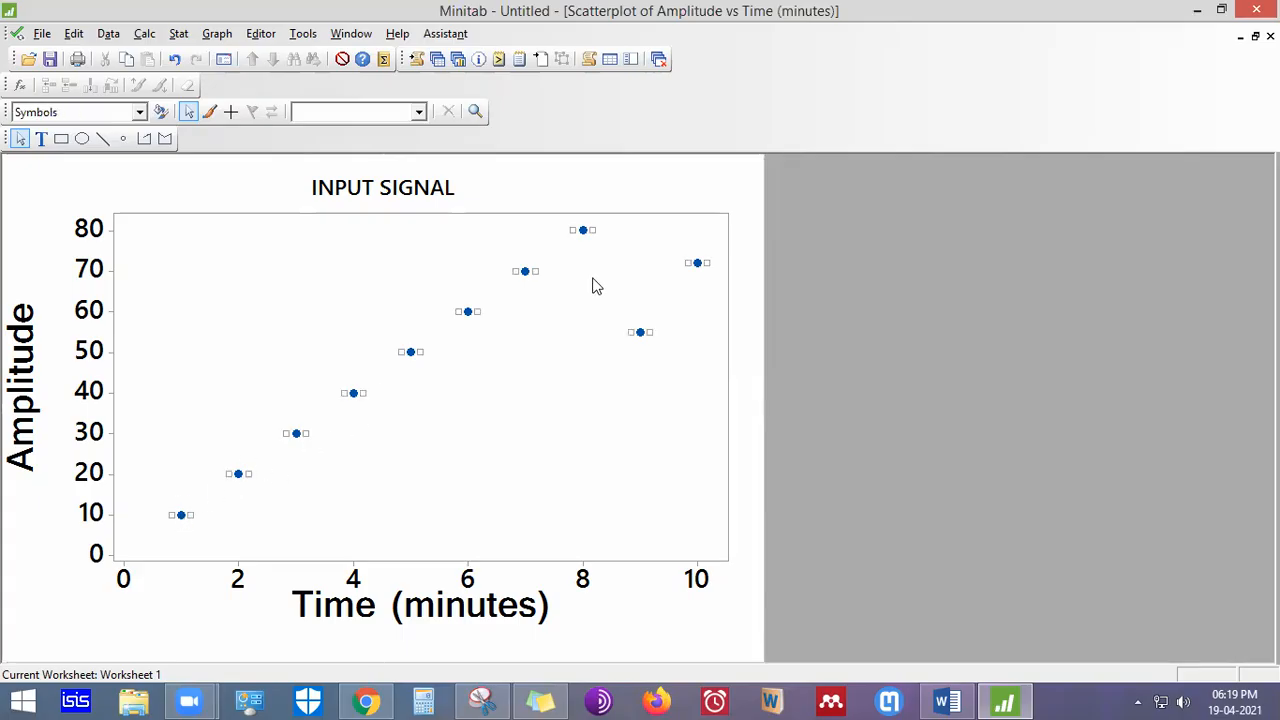
pyautogui.hotkey('alt', 'Tab')
pyautogui.press('Tab')
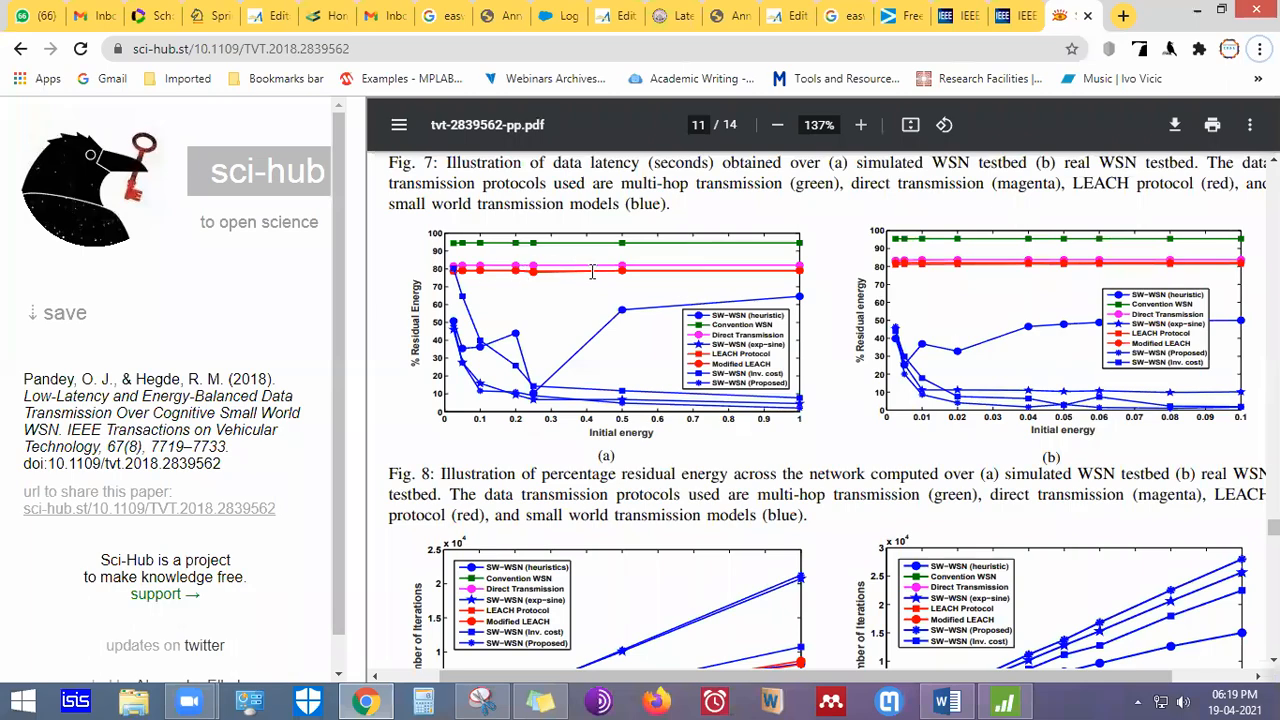
pyautogui.scroll(2, 615, 320)
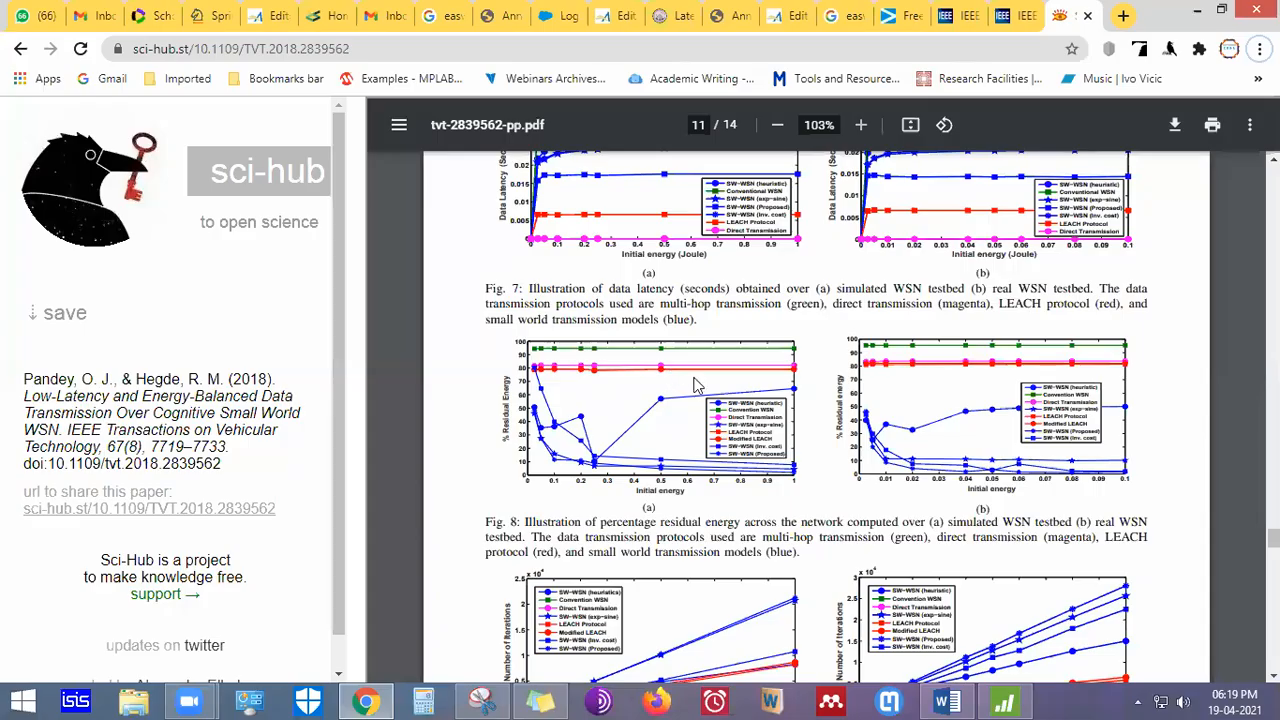
pyautogui.hotkey('alt', 'Tab')
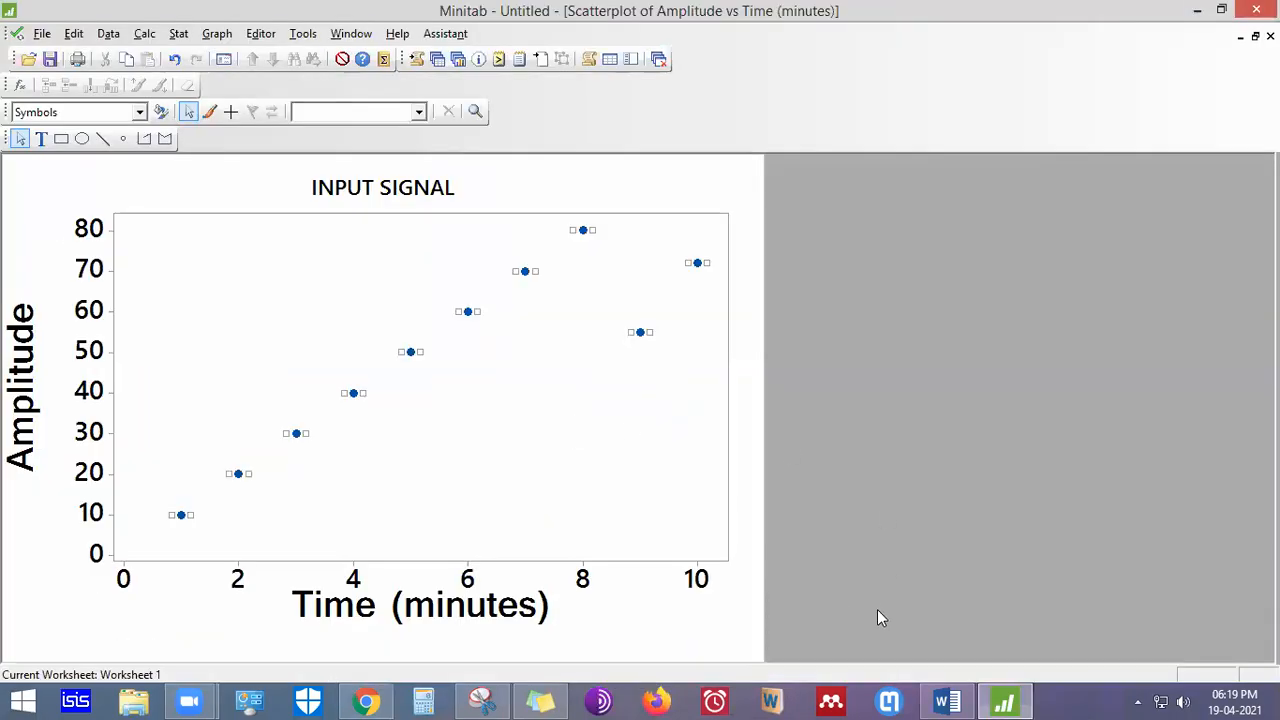
pyautogui.click(947, 701)
pyautogui.scroll(-2, 635, 530)
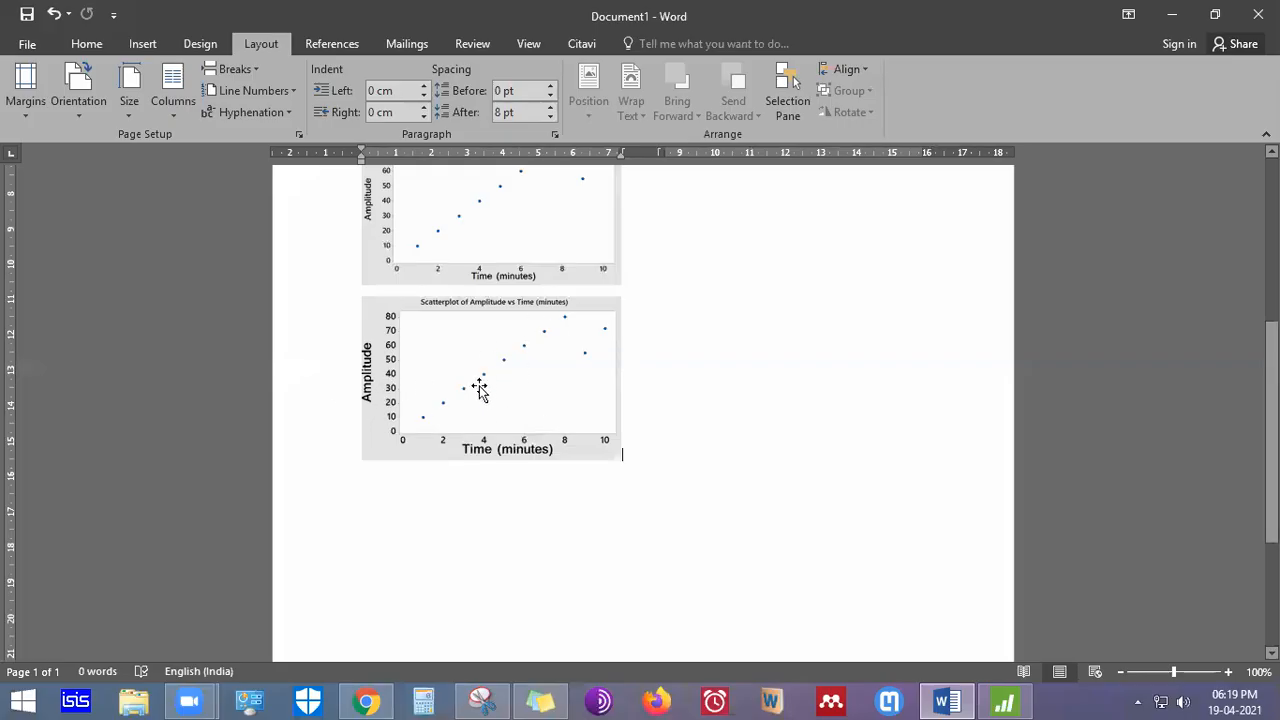
pyautogui.hotkey('ctrl', 'z')
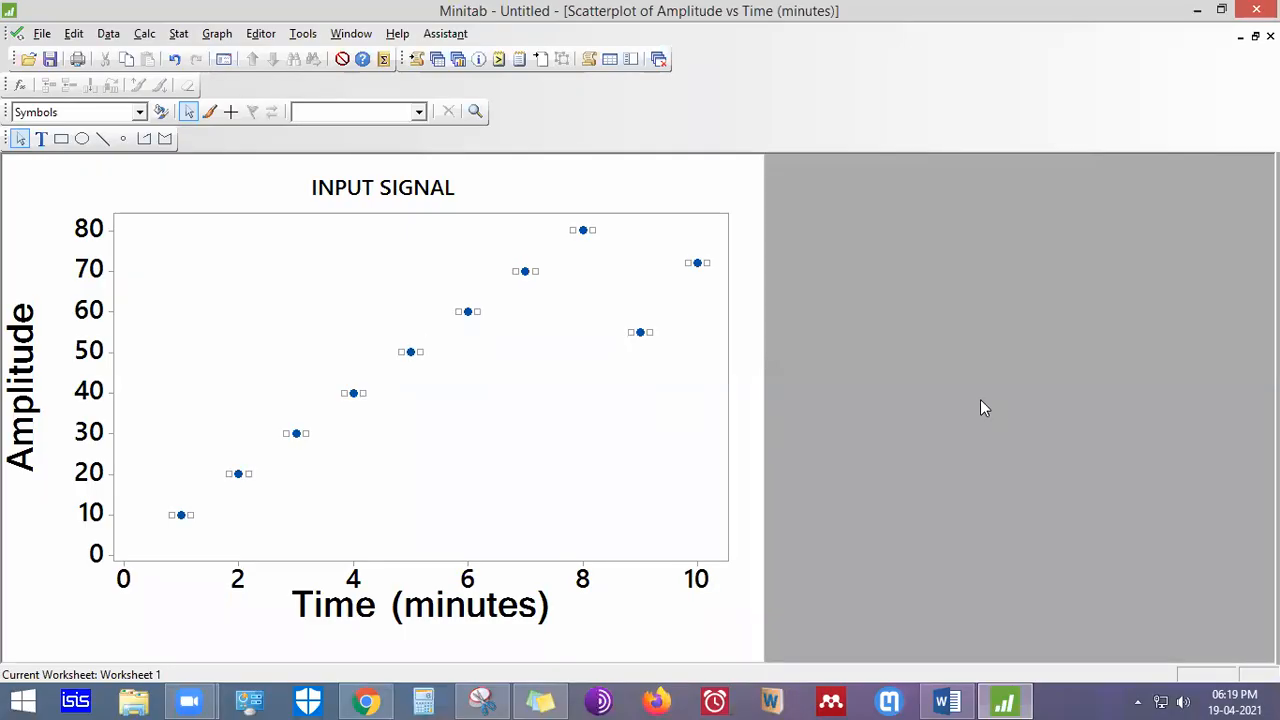
pyautogui.click(966, 397)
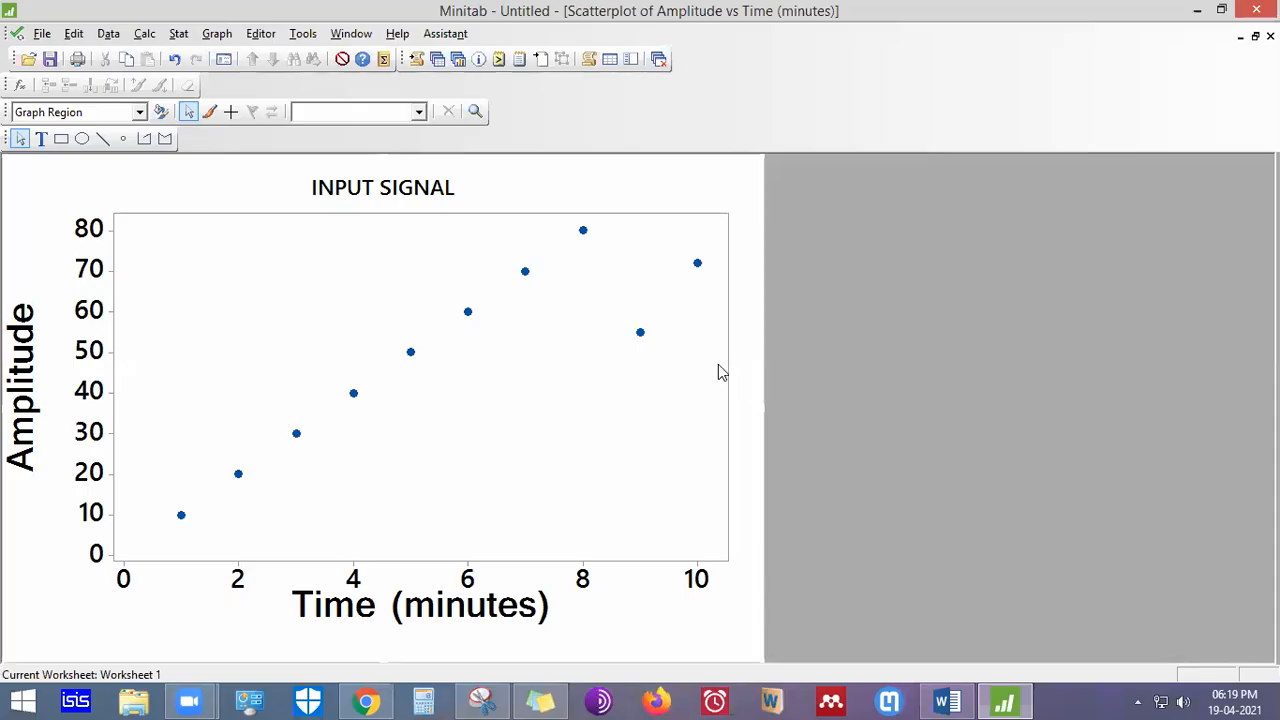
# Set the scatterplot's data symbols to a custom circle-with-cross type at size 3, keeping the automatic color
pyautogui.click(413, 356)
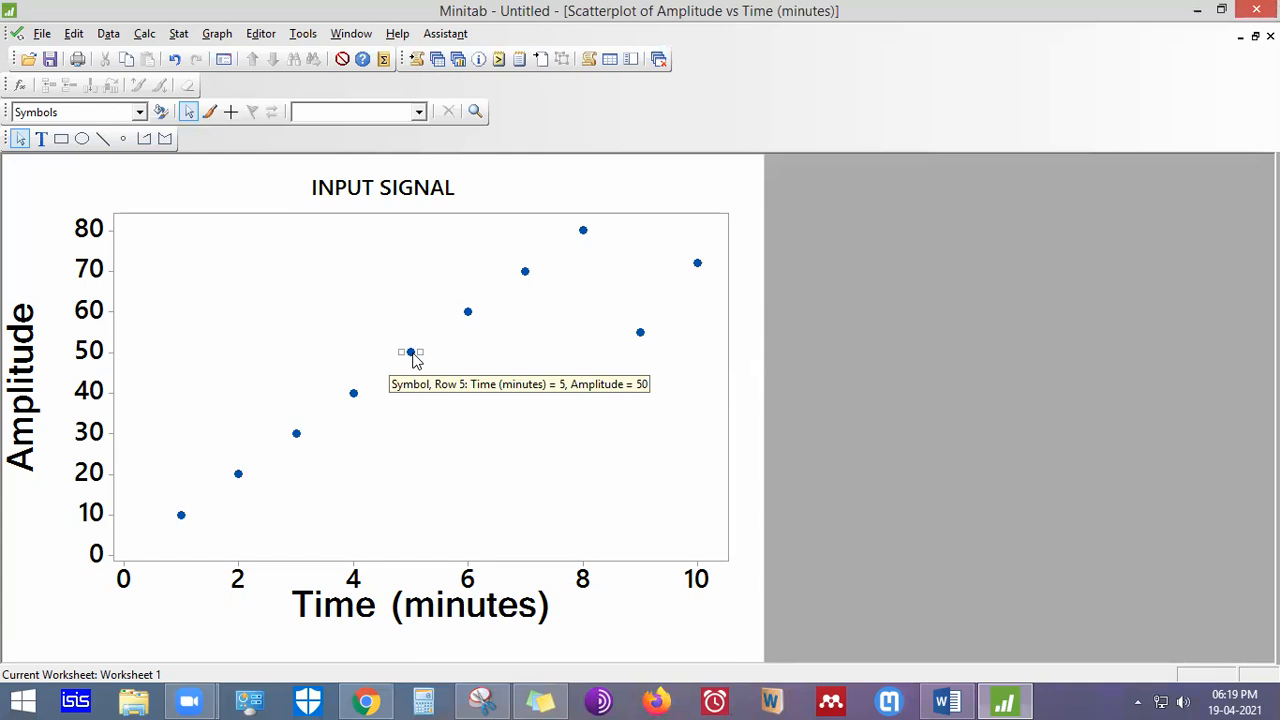
pyautogui.doubleClick(413, 358)
pyautogui.click(474, 273)
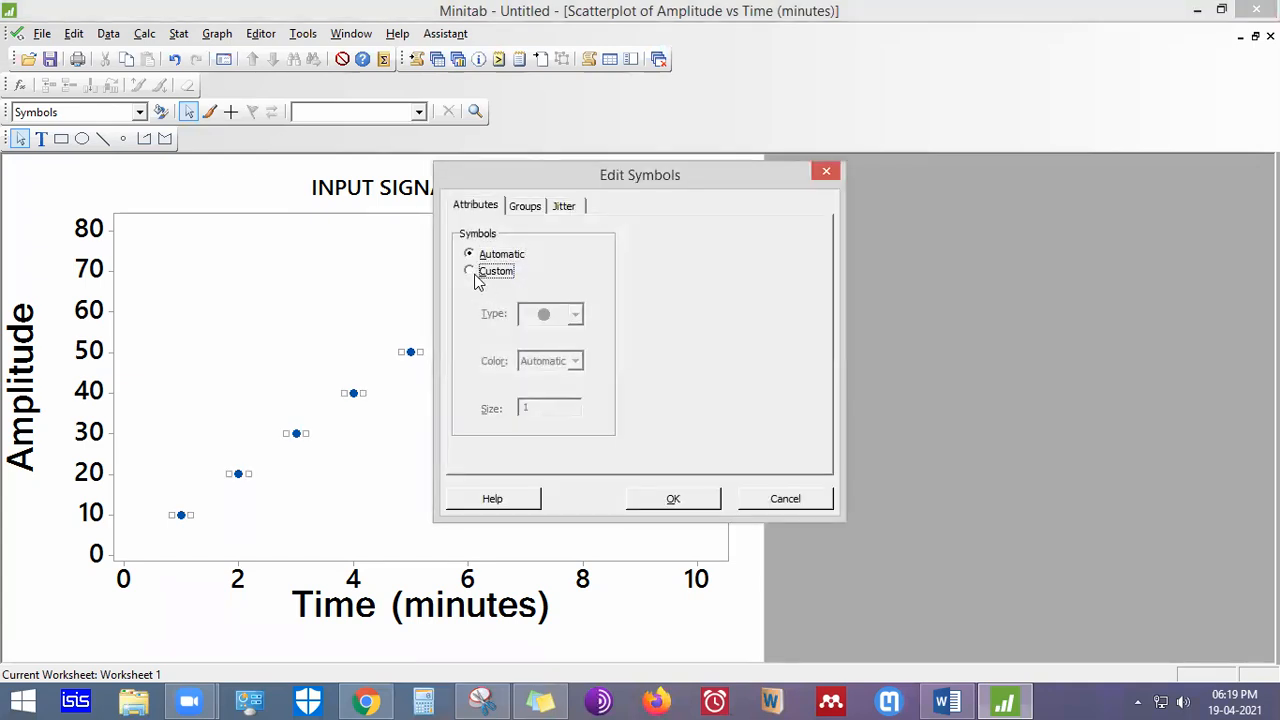
pyautogui.moveTo(542, 406); pyautogui.dragTo(484, 407)
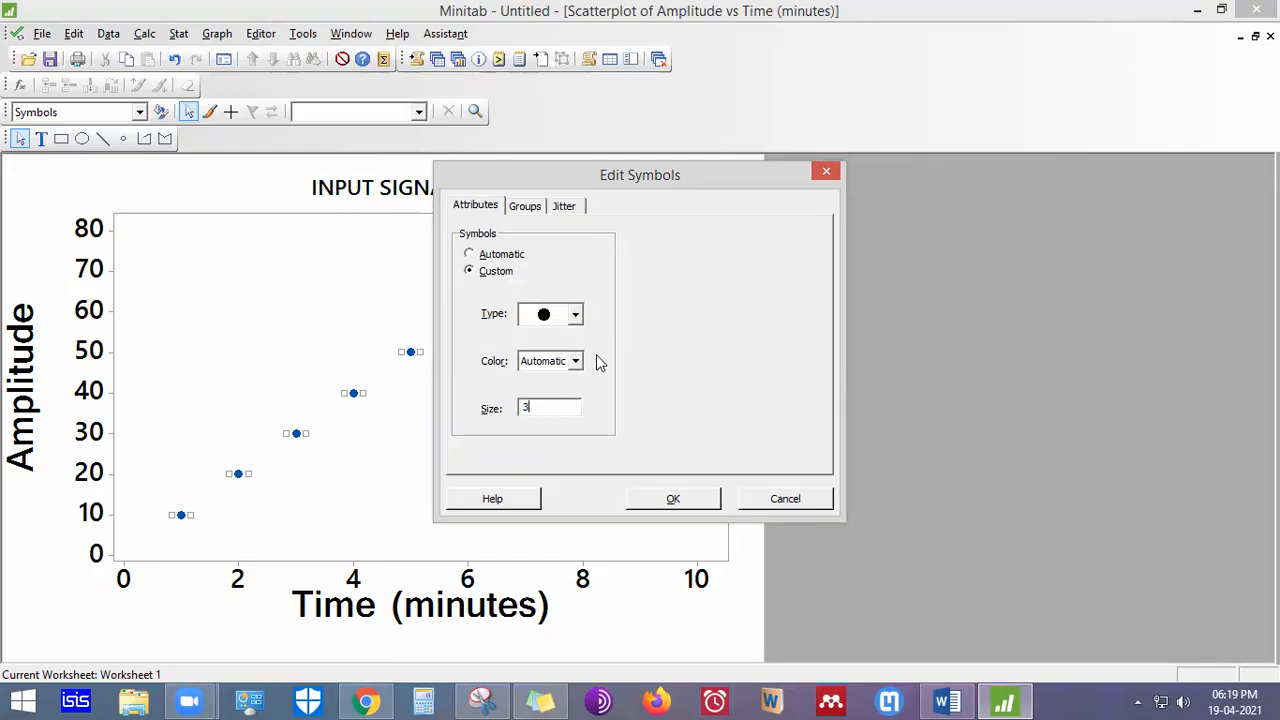
pyautogui.click(541, 363)
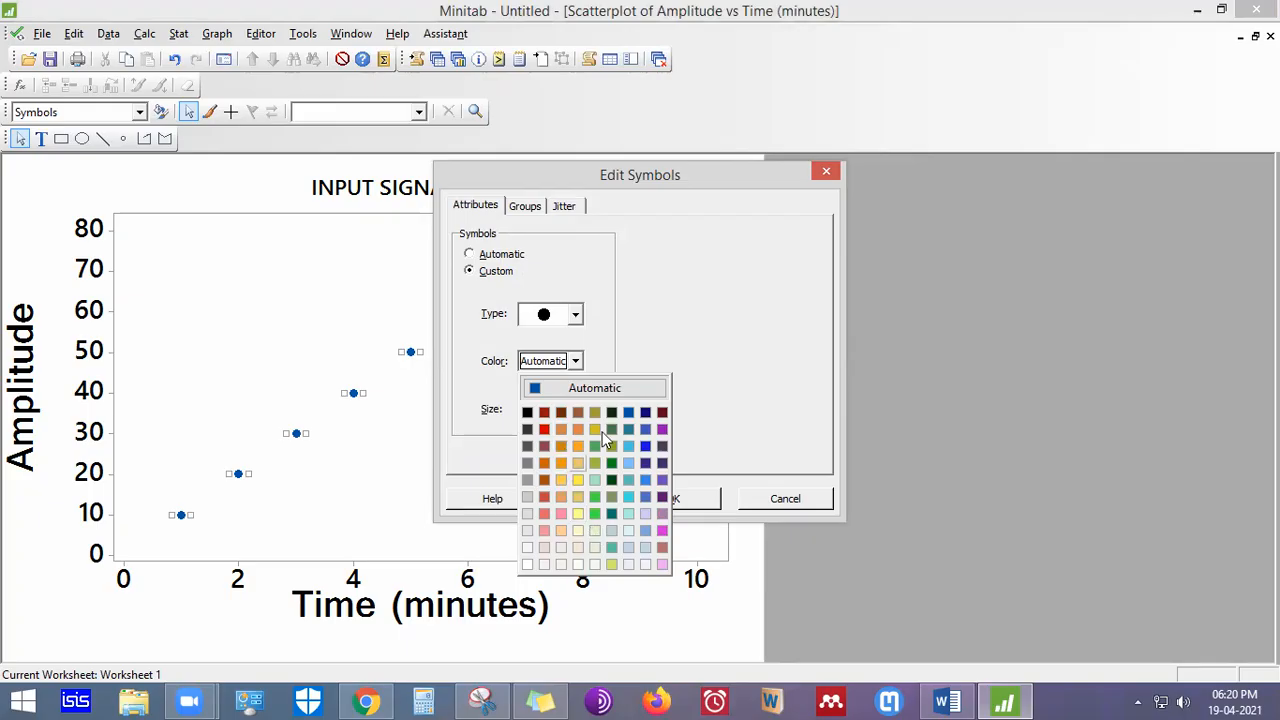
pyautogui.click(772, 324)
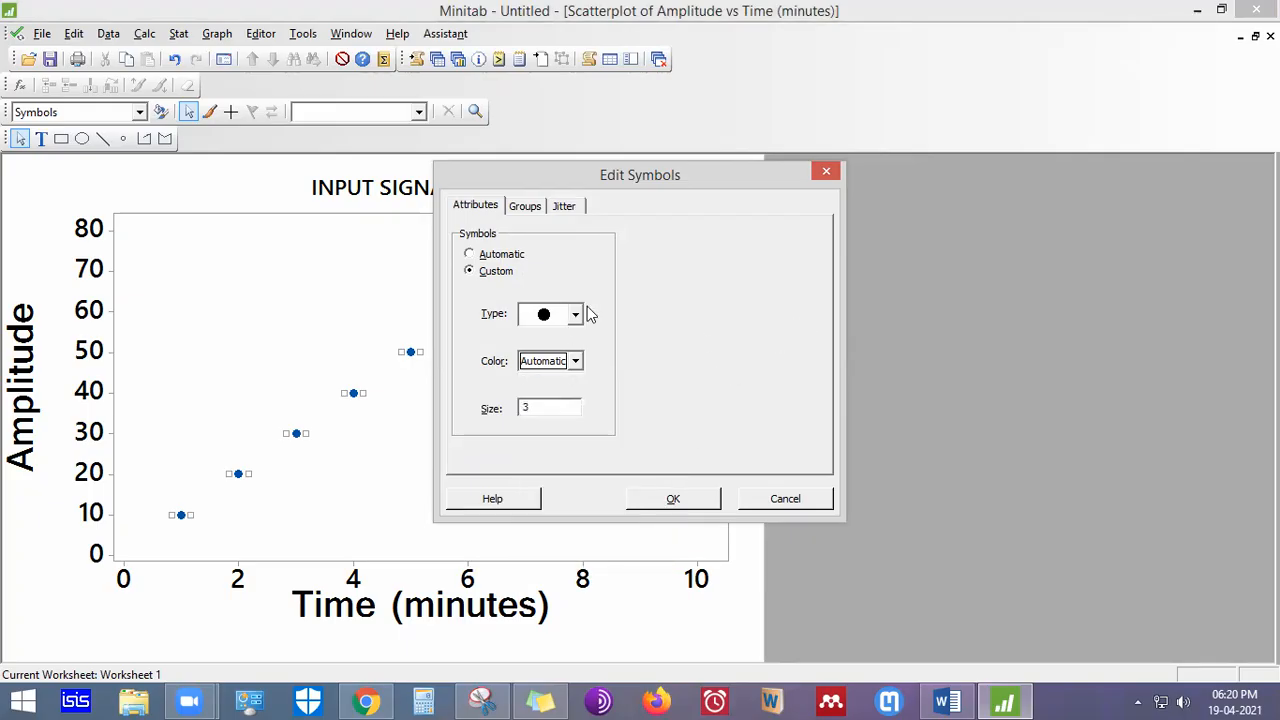
pyautogui.click(576, 314)
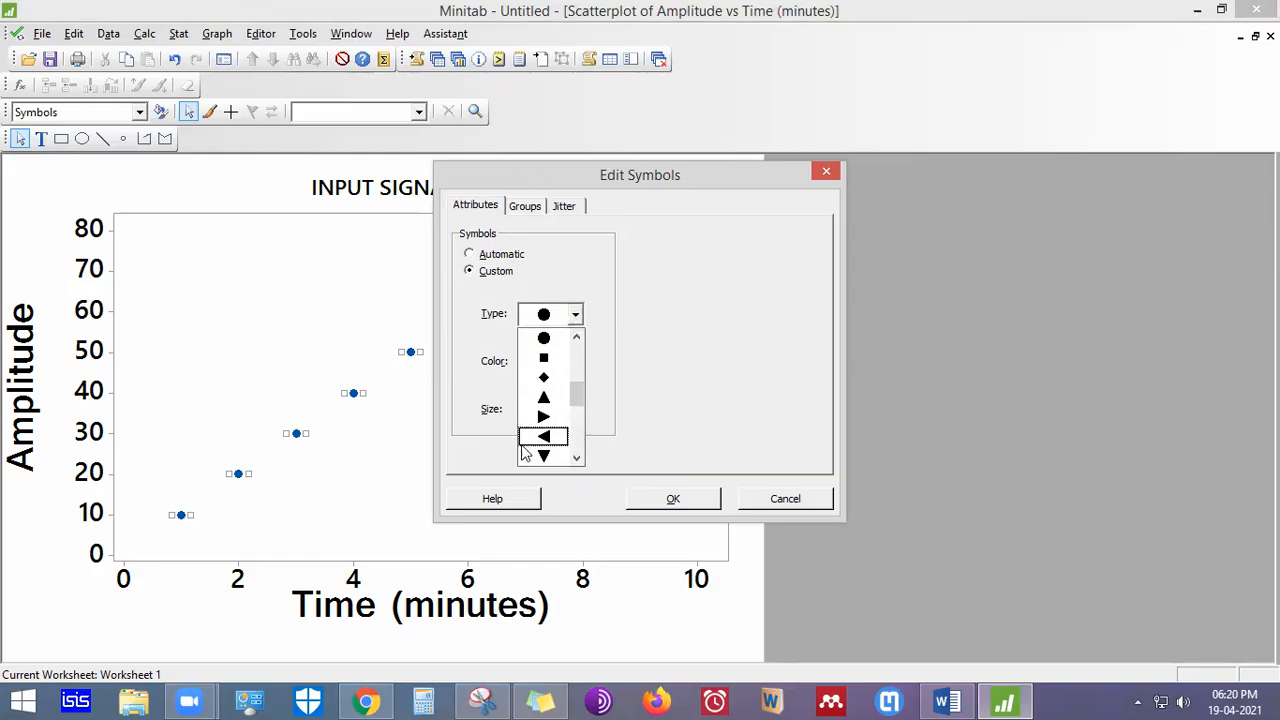
pyautogui.scroll(2, 543, 435)
pyautogui.scroll(-5, 548, 394)
pyautogui.scroll(-1, 548, 394)
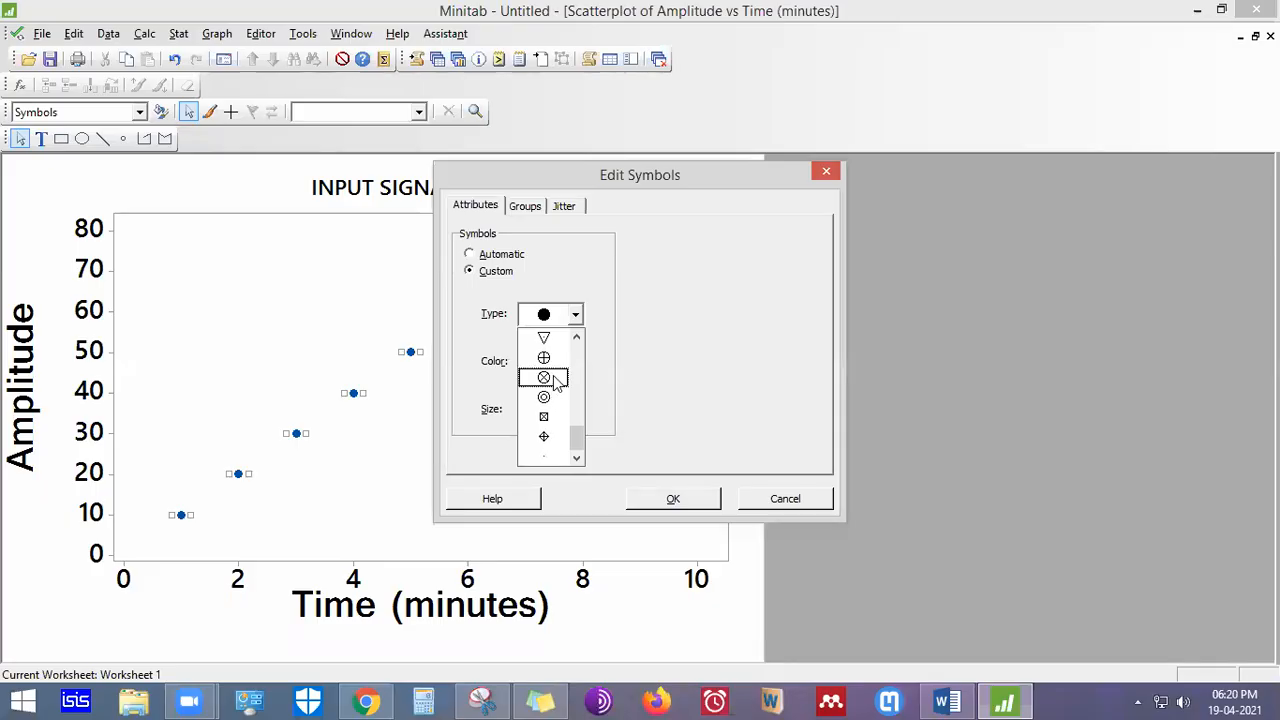
pyautogui.click(556, 383)
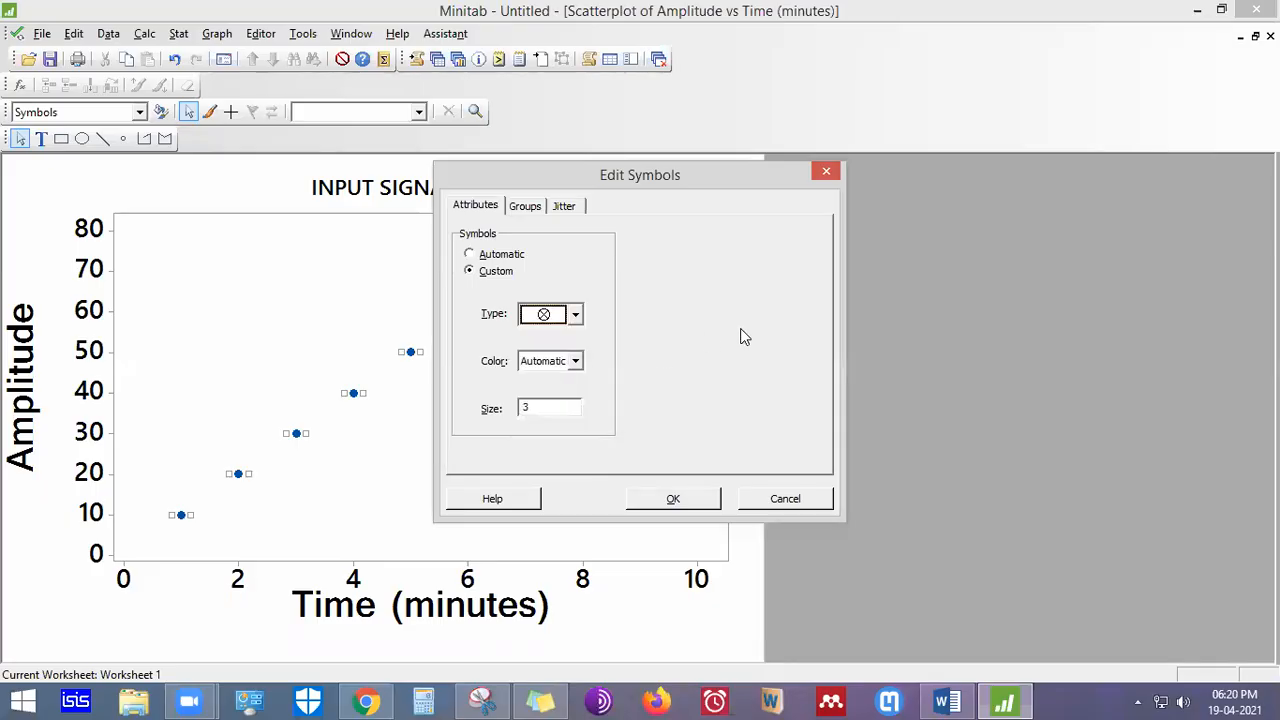
pyautogui.click(699, 506)
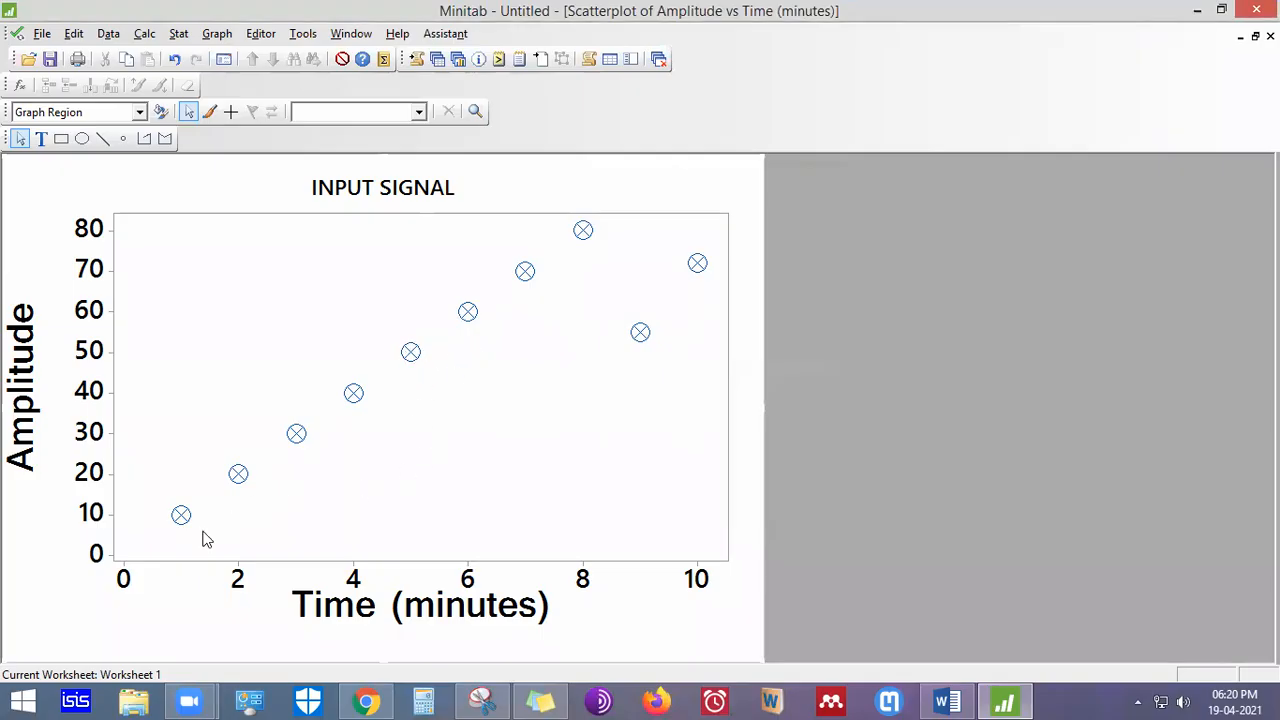
# Change the scatterplot's custom symbol type to a solid filled circle
pyautogui.doubleClick(410, 358)
pyautogui.click(575, 316)
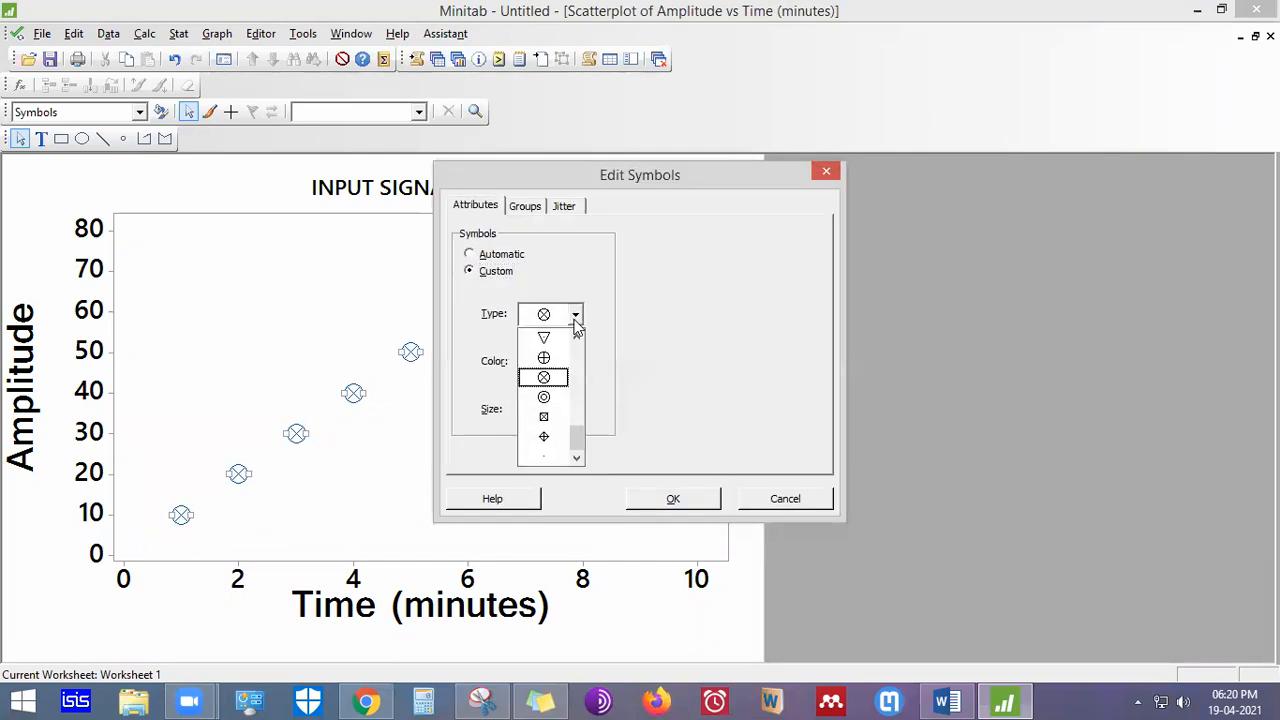
pyautogui.moveTo(577, 443); pyautogui.dragTo(581, 403)
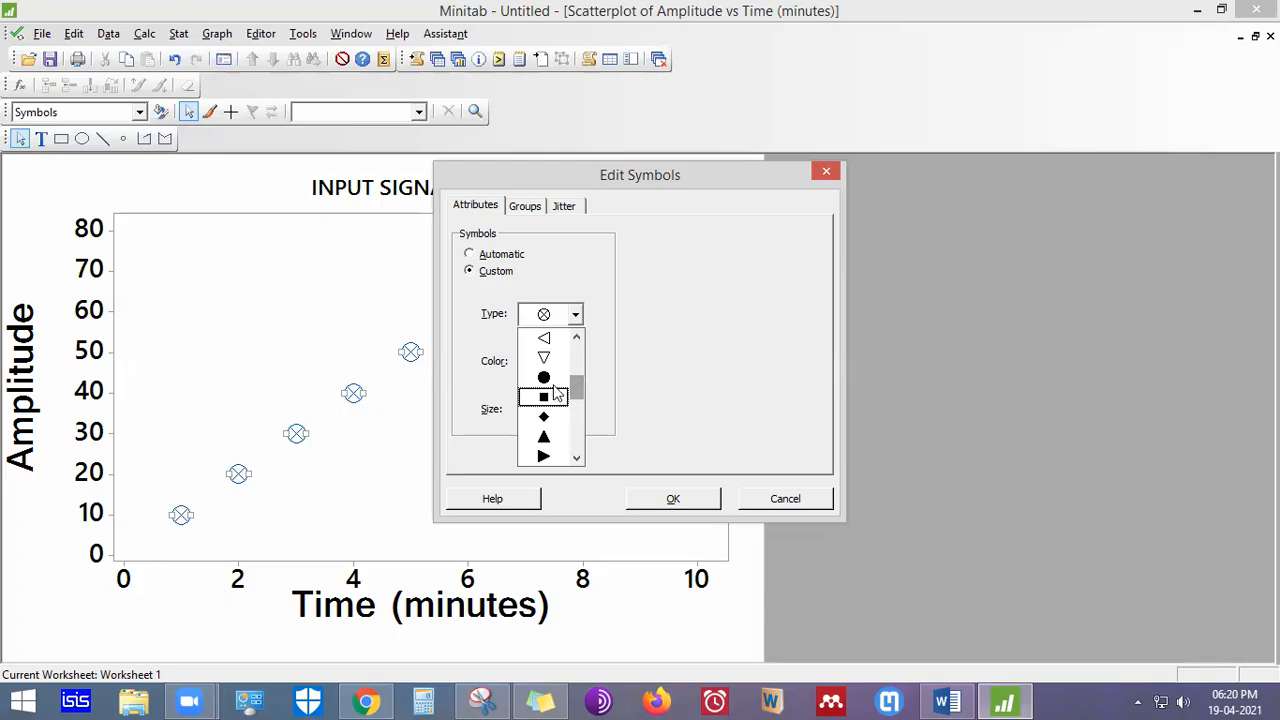
pyautogui.click(548, 382)
pyautogui.click(694, 496)
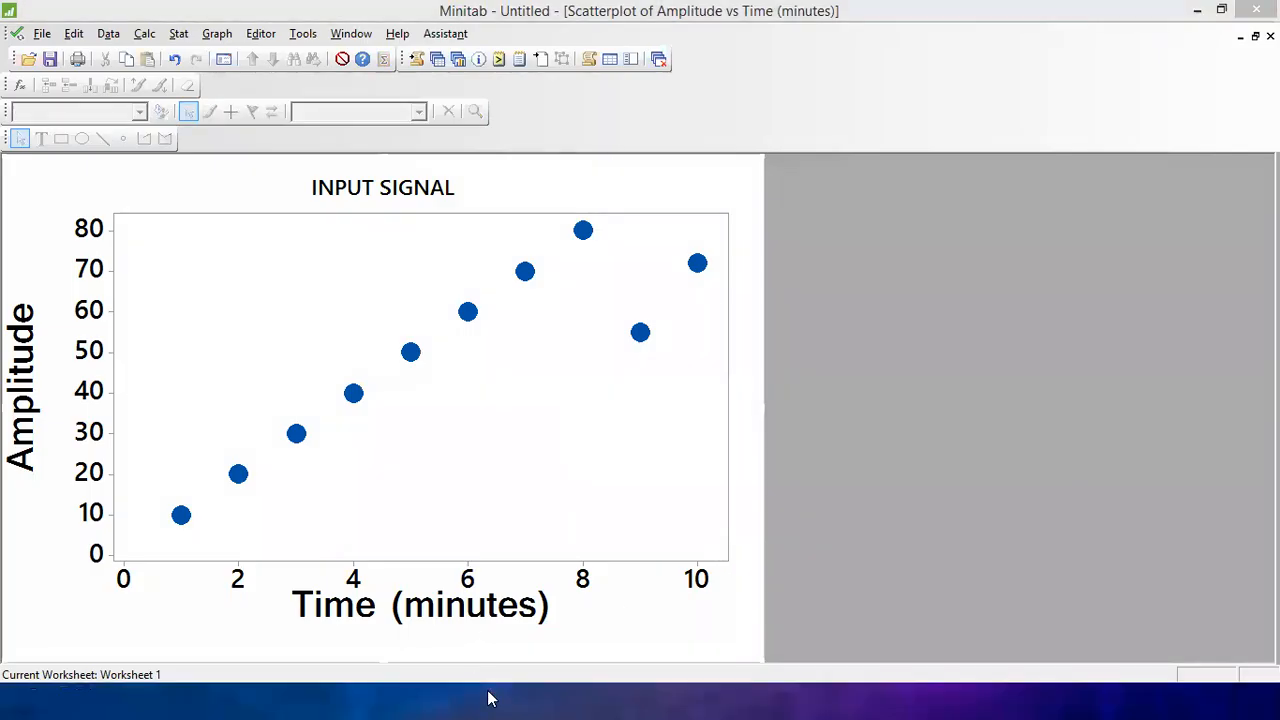
# Capture the INPUT SIGNAL scatterplot with Snipping Tool and paste it into the Word document below the earlier plots
pyautogui.click(486, 698)
pyautogui.click(20, 64)
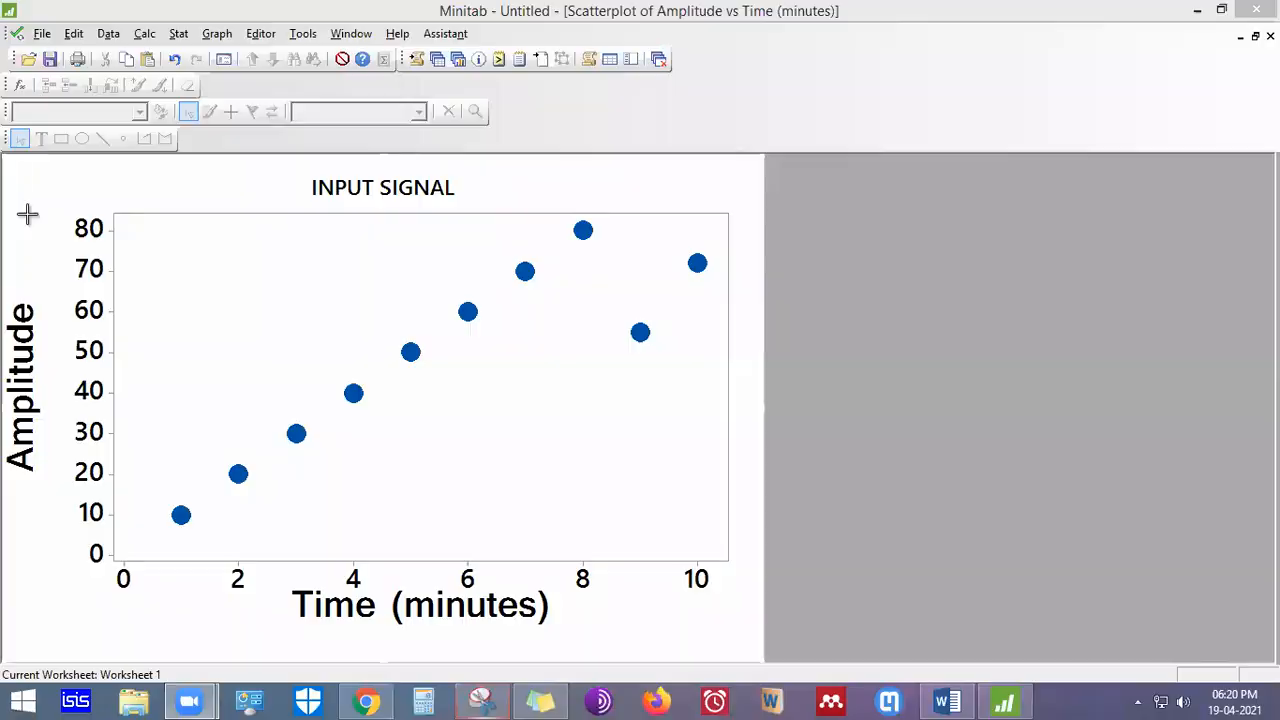
pyautogui.moveTo(415, 431); pyautogui.dragTo(747, 633)
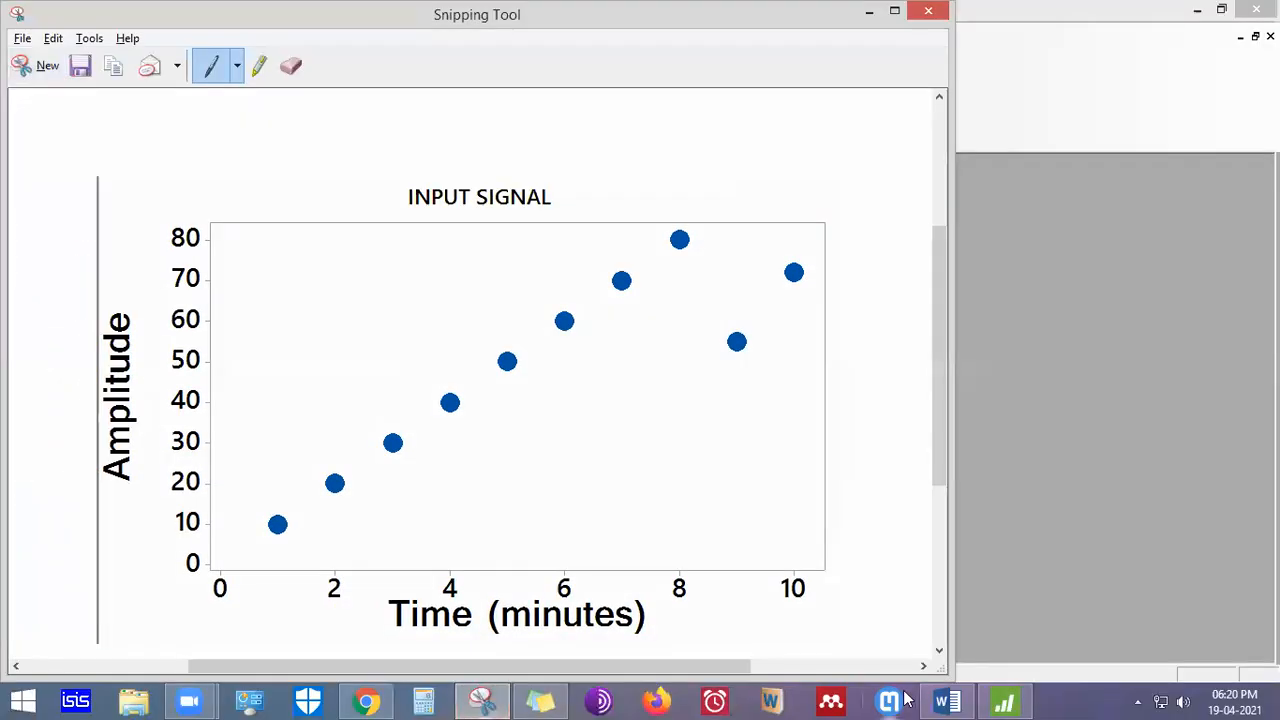
pyautogui.click(955, 700)
pyautogui.hotkey('ctrl', 'v')
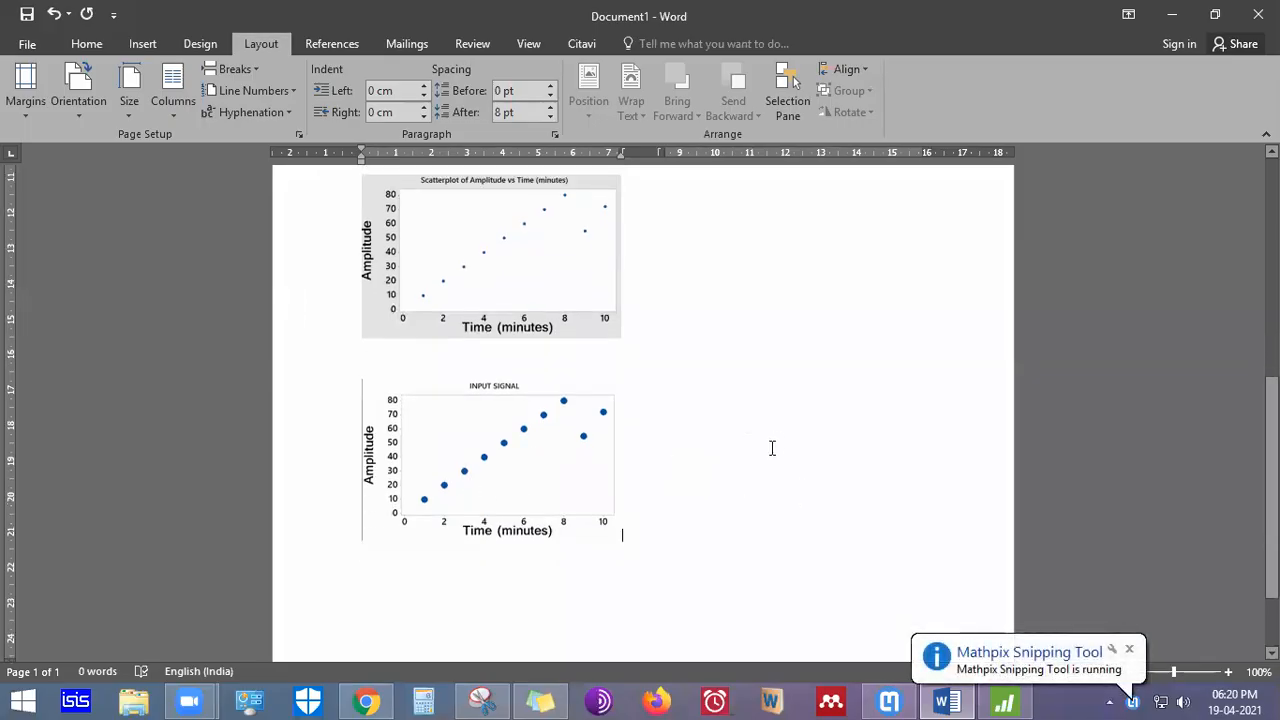
pyautogui.click(343, 409)
pyautogui.click(1087, 562)
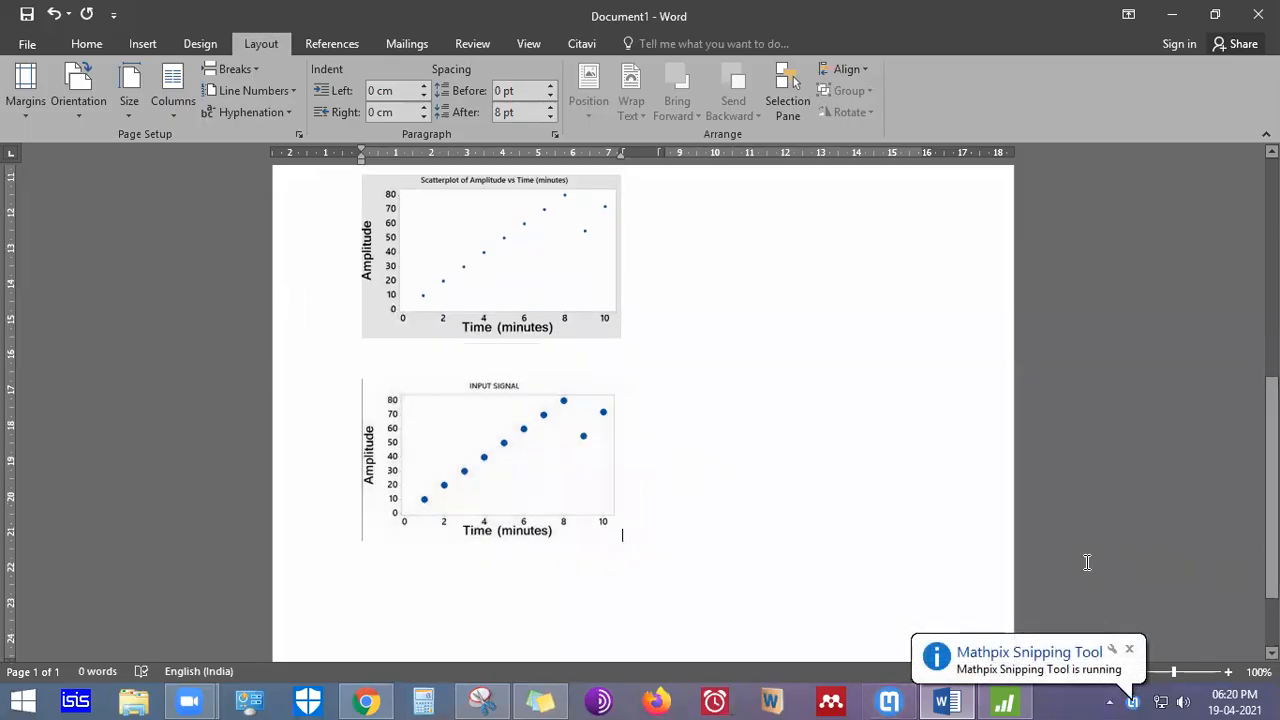
pyautogui.click(609, 491)
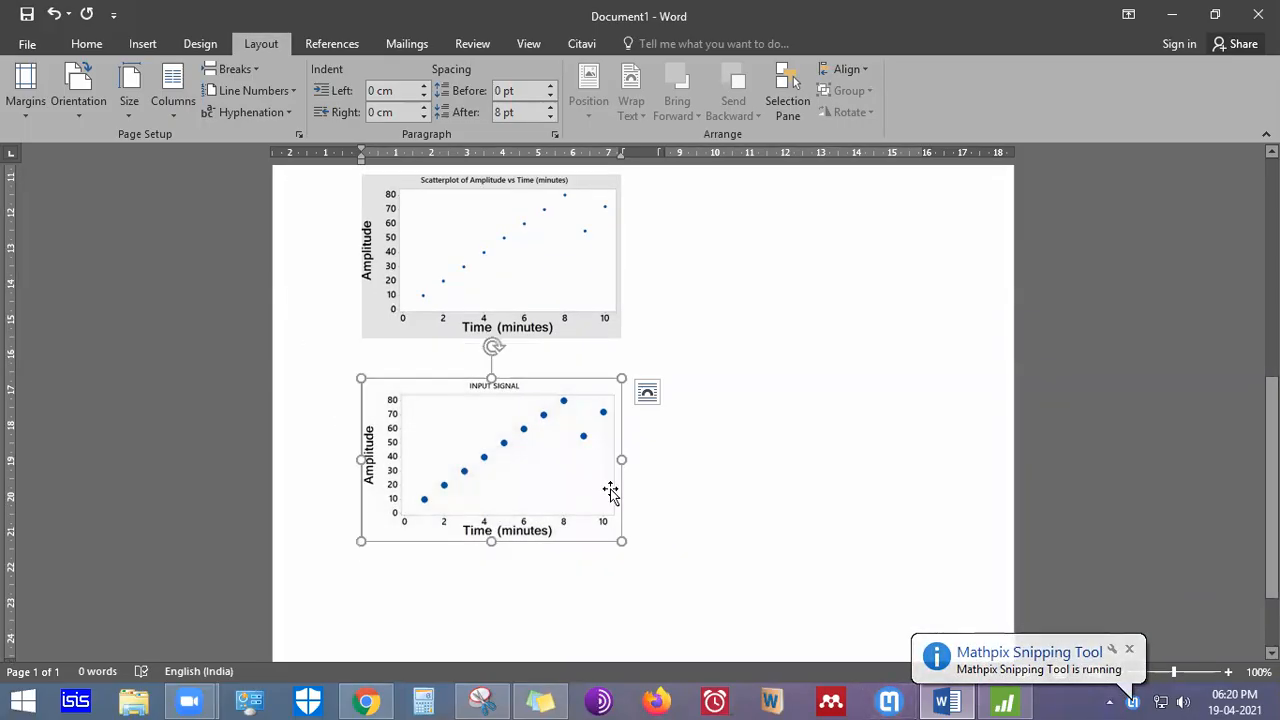
pyautogui.click(690, 514)
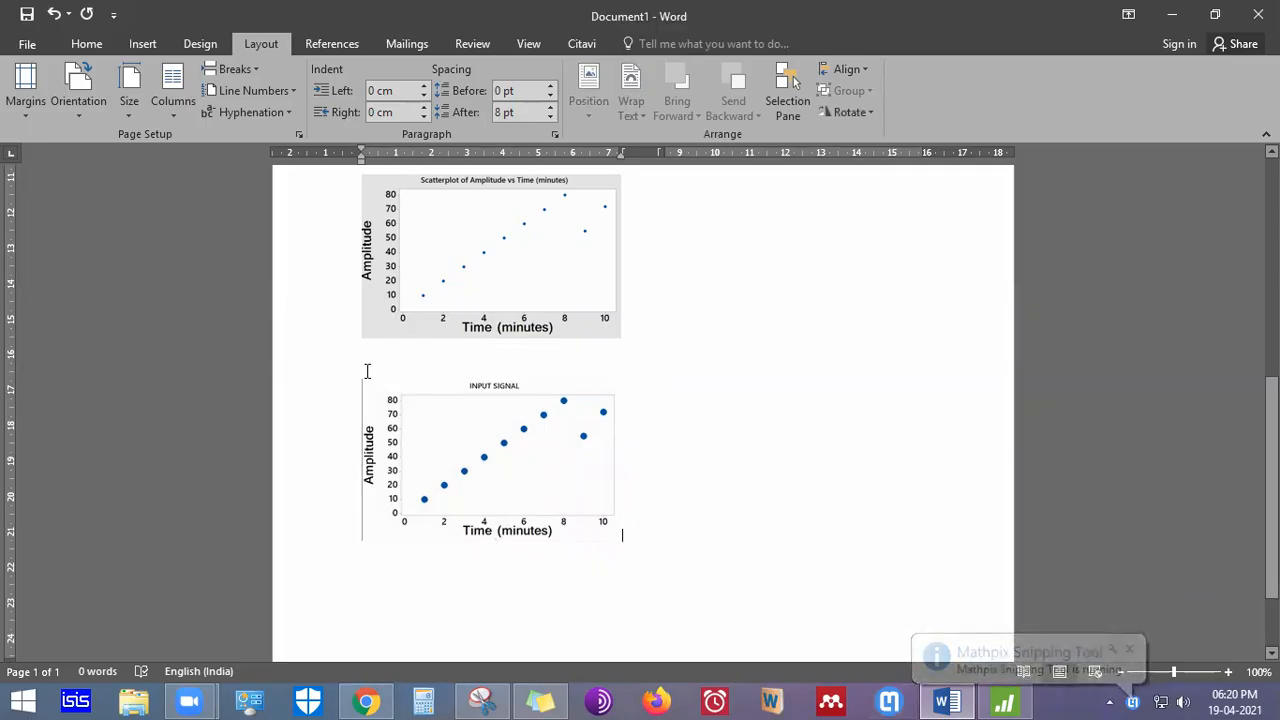
# Return to Minitab and move the Amplitude axis label slightly inward, closer to the y-axis numbers
pyautogui.click(1008, 700)
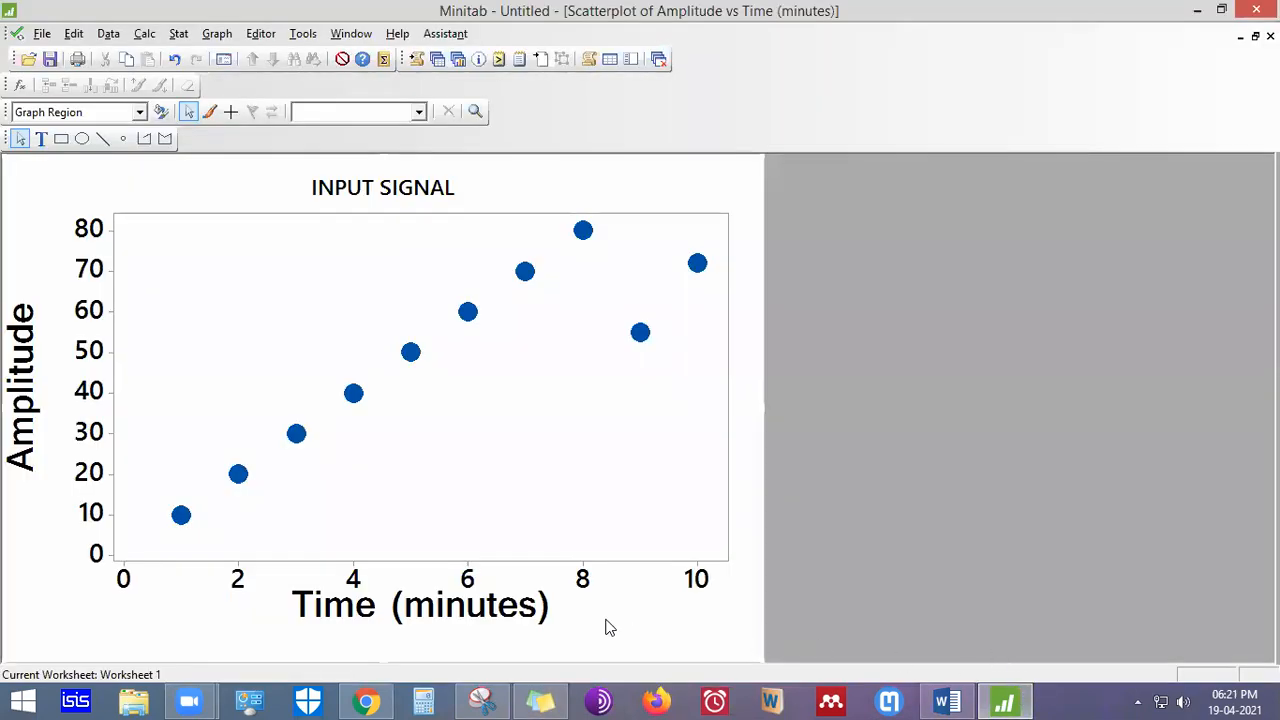
pyautogui.click(480, 699)
pyautogui.click(1148, 247)
pyautogui.click(34, 368)
pyautogui.moveTo(40, 371); pyautogui.dragTo(43, 372)
pyautogui.click(888, 425)
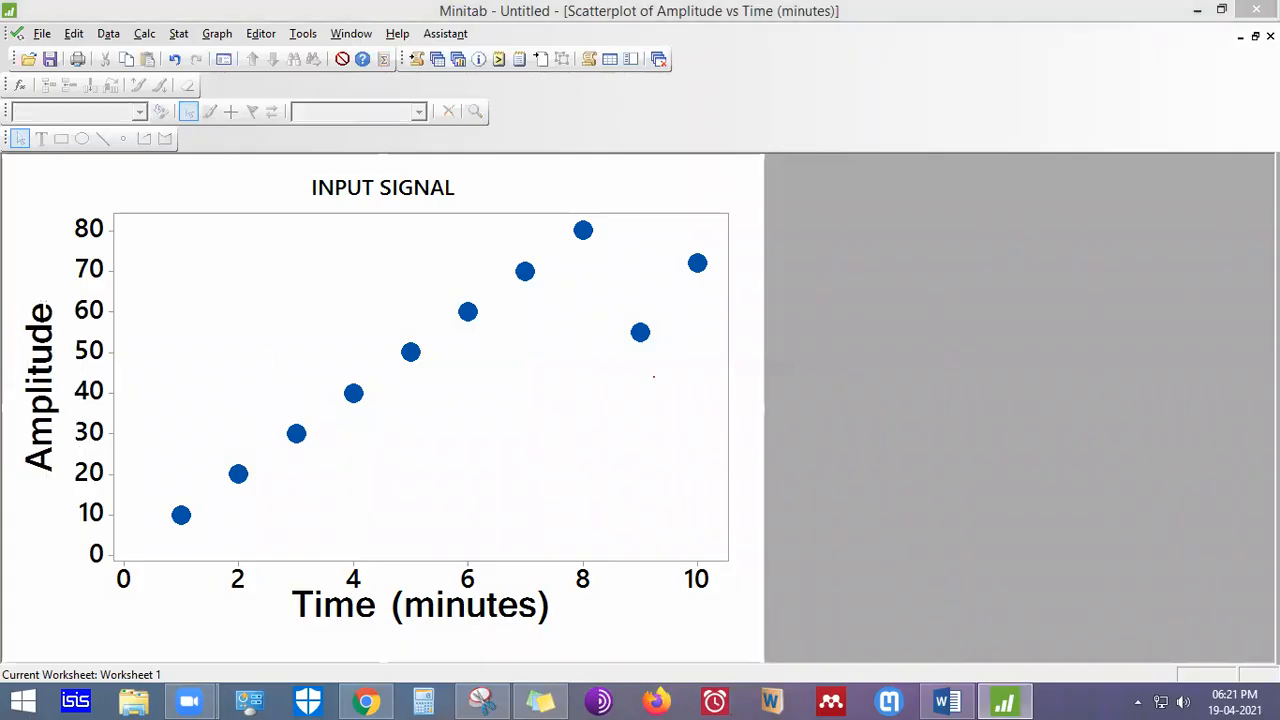
# Capture the adjusted scatterplot with Snipping Tool and paste it into the Word document after the previous INPUT SIGNAL plot
pyautogui.click(43, 63)
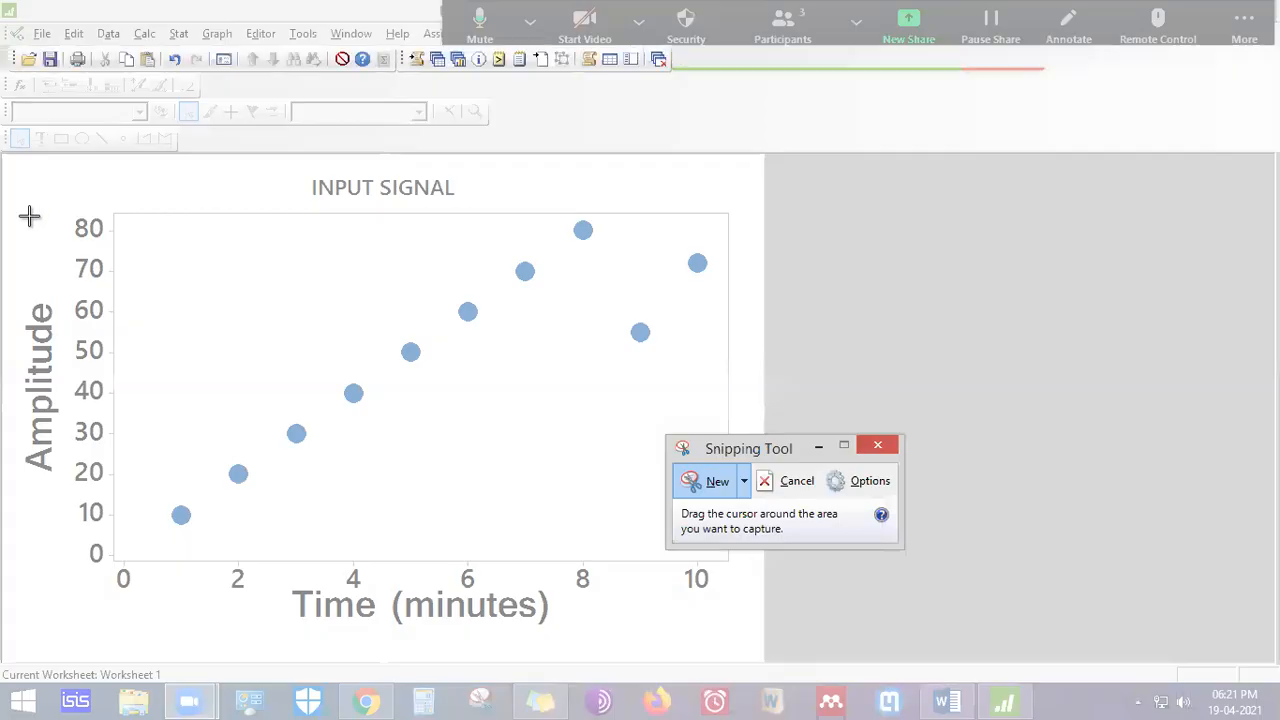
pyautogui.moveTo(14, 167); pyautogui.dragTo(737, 631)
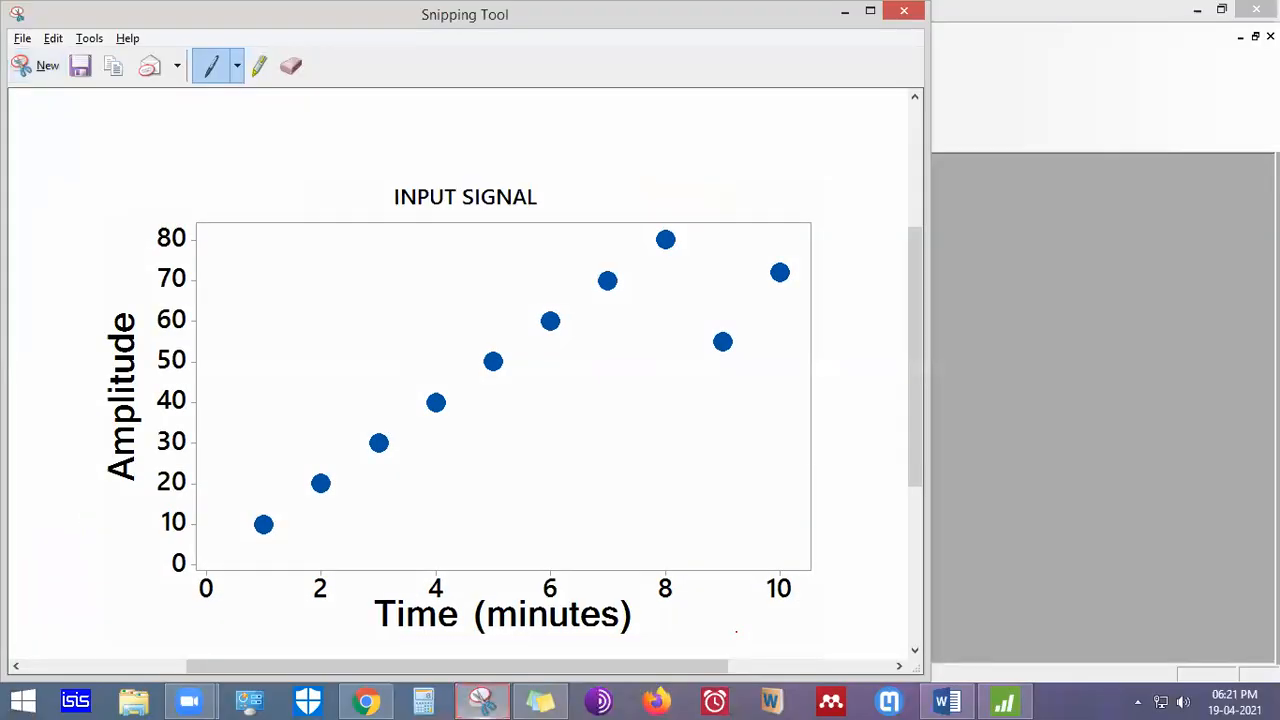
pyautogui.hotkey('alt', 'Tab')
pyautogui.hotkey('alt', 'Tab')
pyautogui.hotkey('ctrl', 'v')
pyautogui.press('Return')
pyautogui.hotkey('ctrl', 'v')
# Insert blank lines above the first INPUT SIGNAL plot to push it into the document's second column
pyautogui.scroll(4, 652, 521)
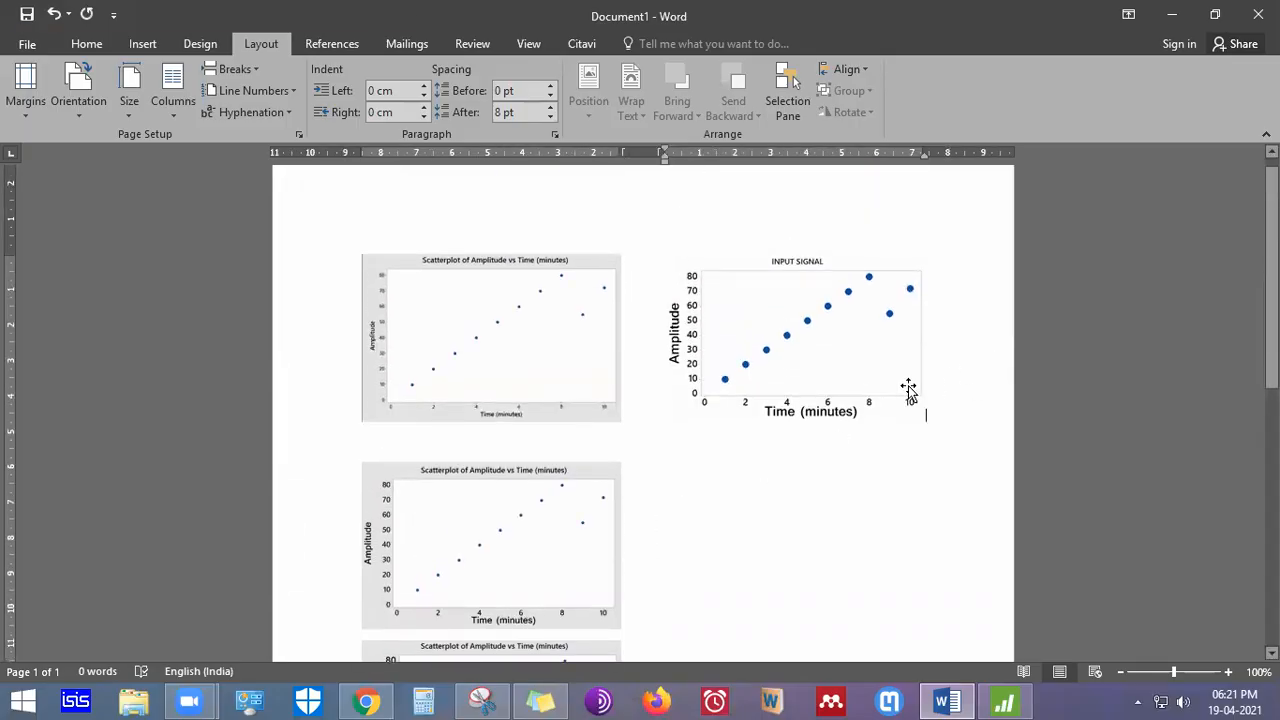
pyautogui.scroll(-6, 735, 432)
pyautogui.click(611, 467)
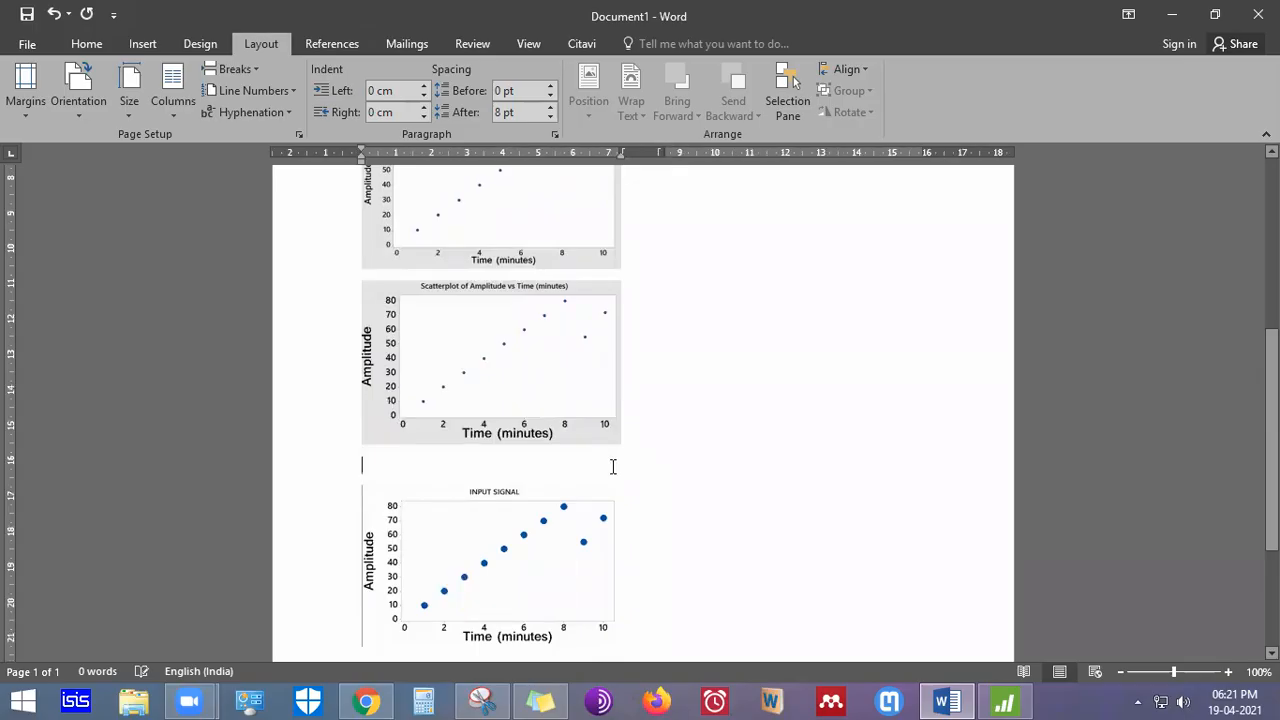
pyautogui.press('Return')
pyautogui.press('Return')
pyautogui.press('Return')
pyautogui.press('Return')
pyautogui.press('Return')
# Compare the two INPUT SIGNAL plots with each other, with the original scatterplot in Word and with the paper's graphs in Chrome
pyautogui.scroll(4, 620, 467)
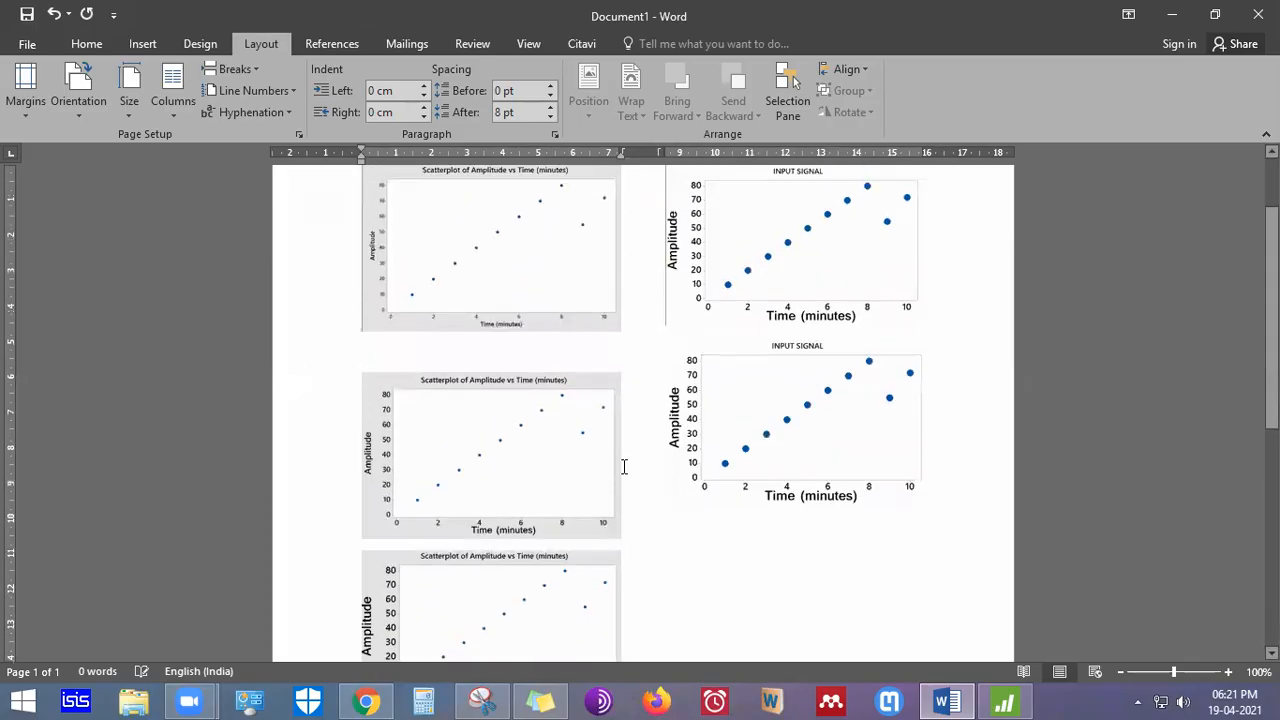
pyautogui.scroll(2, 623, 460)
pyautogui.click(780, 290)
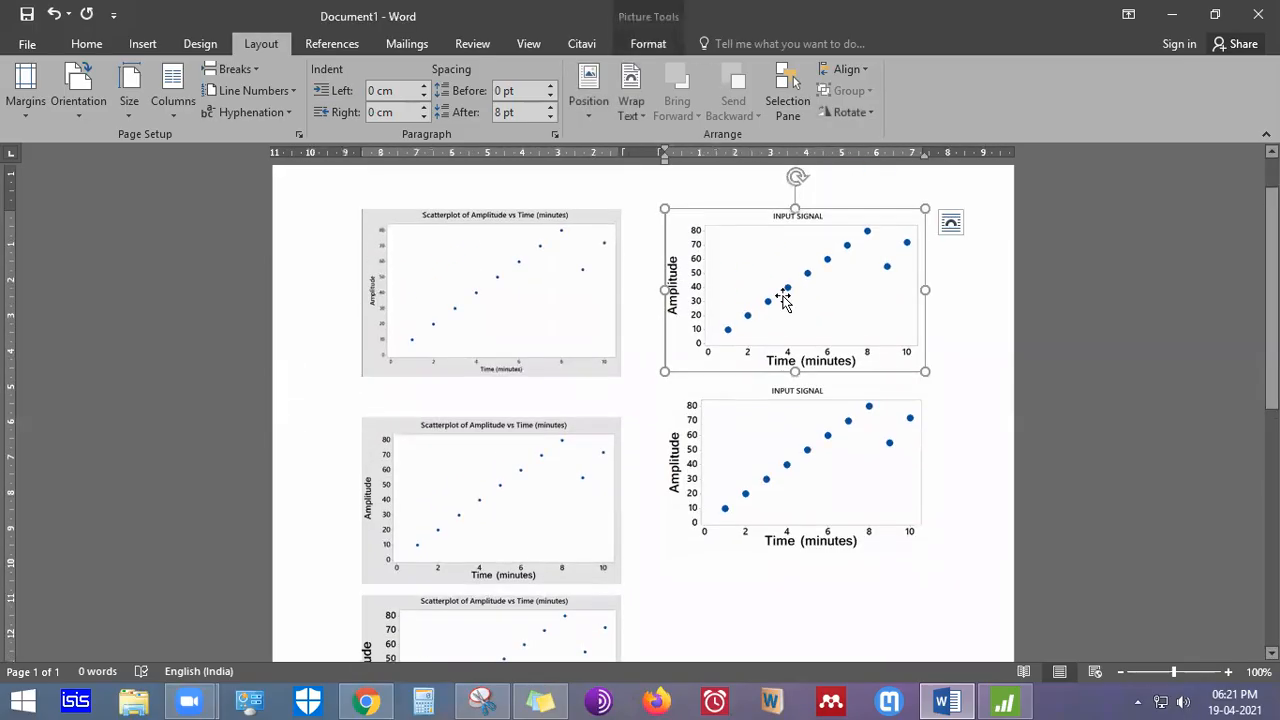
pyautogui.click(967, 357)
pyautogui.click(843, 471)
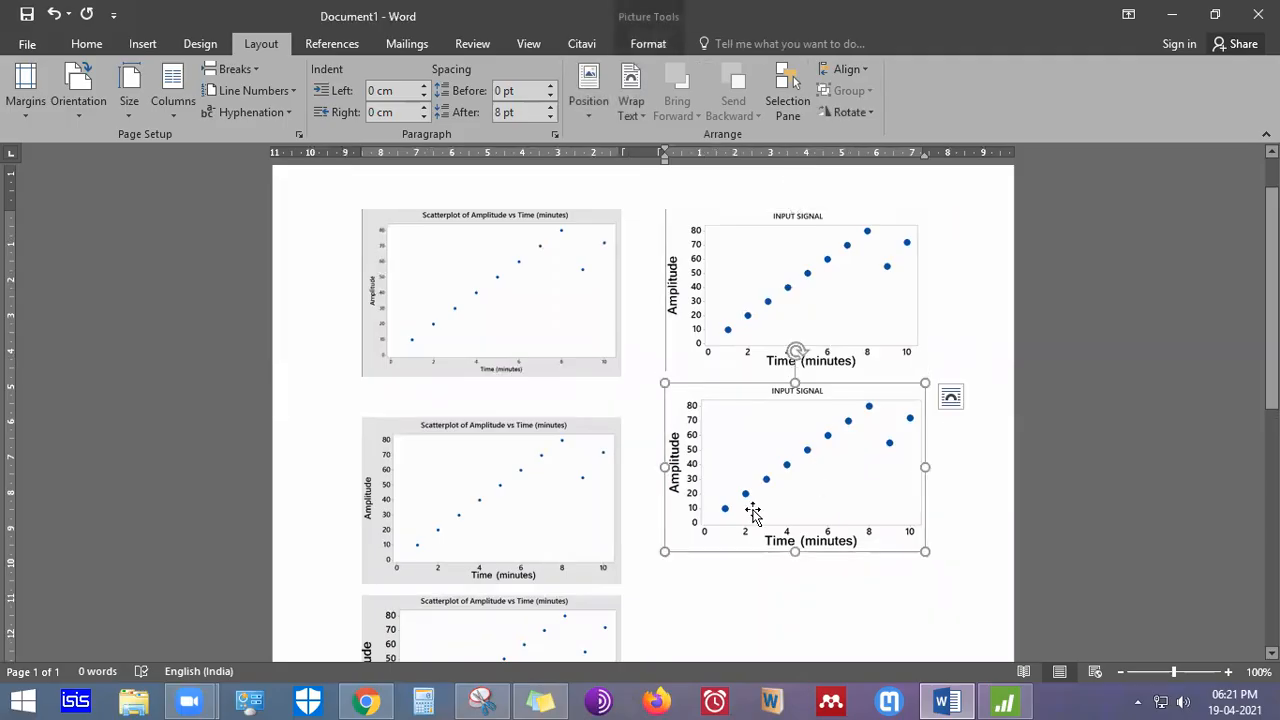
pyautogui.click(1010, 530)
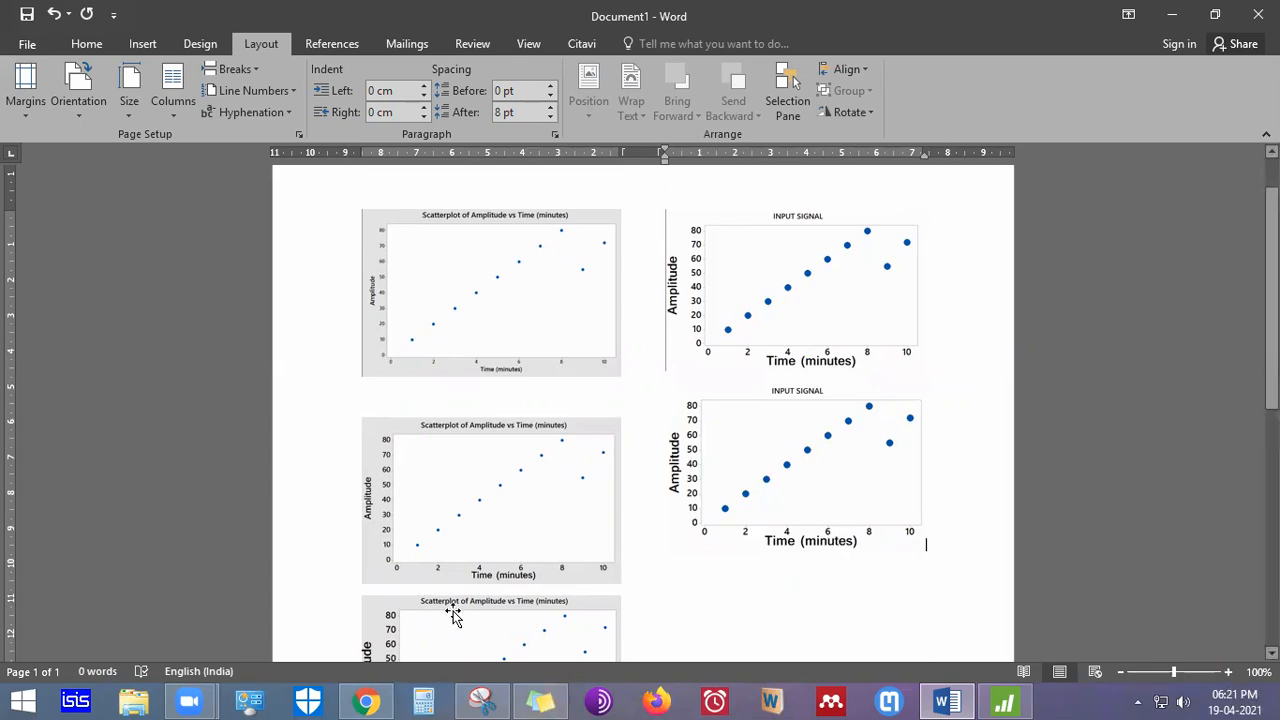
pyautogui.click(369, 700)
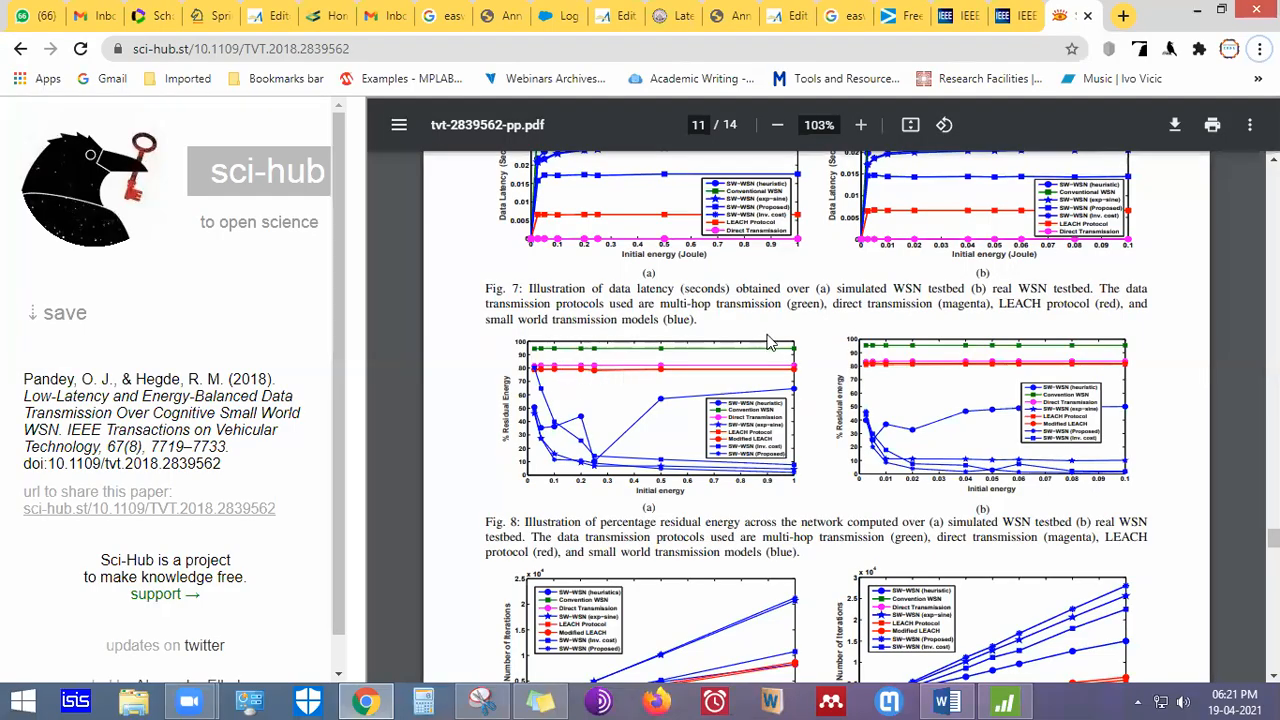
pyautogui.hotkey('alt', 'Tab')
pyautogui.click(834, 498)
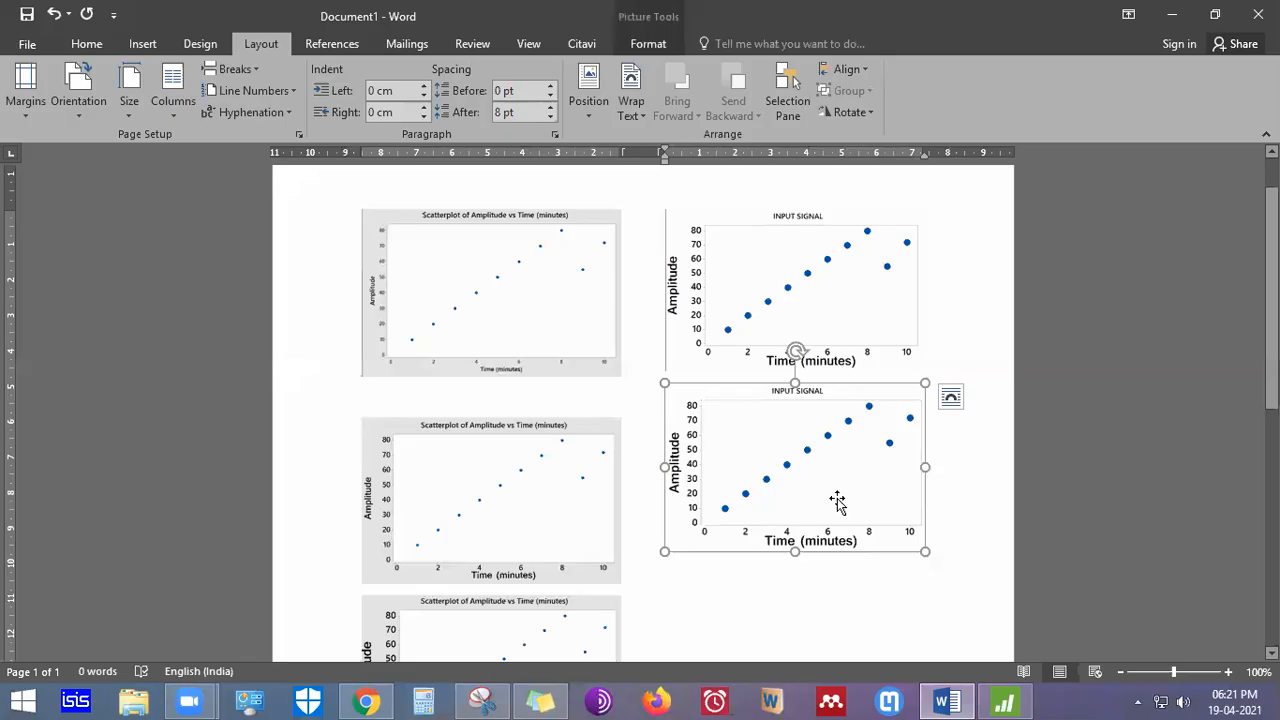
pyautogui.click(493, 326)
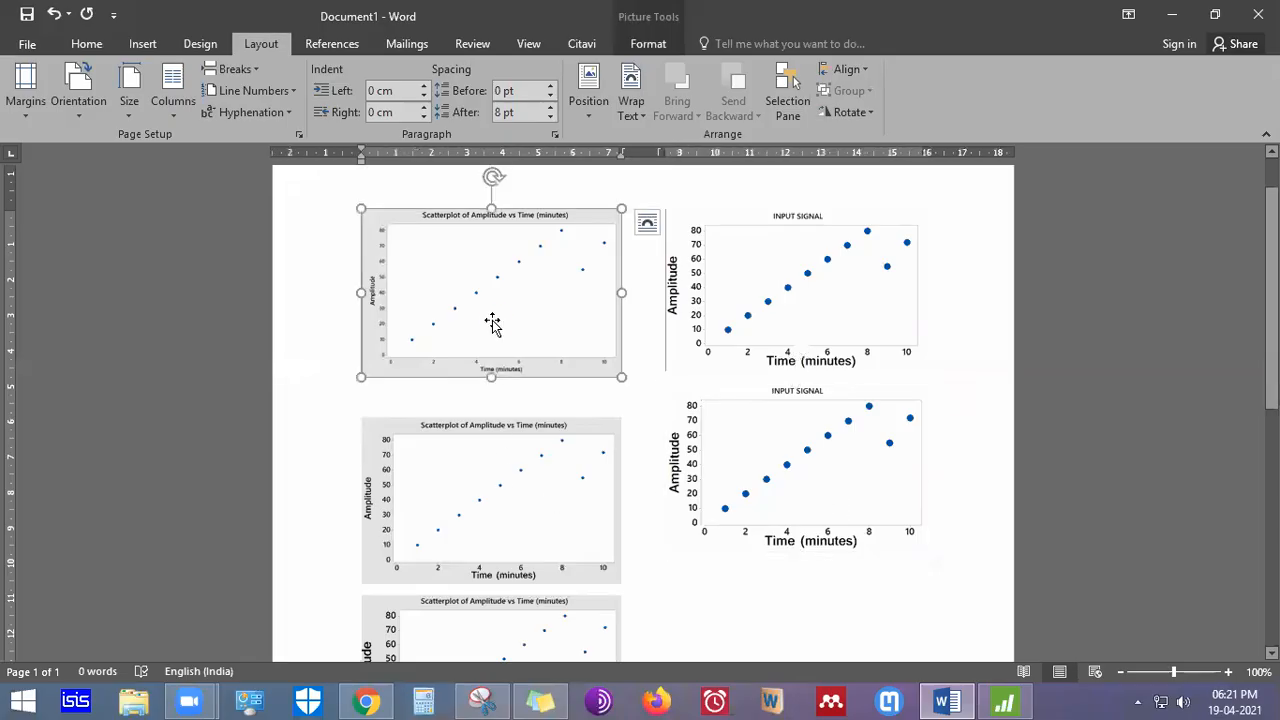
pyautogui.click(812, 481)
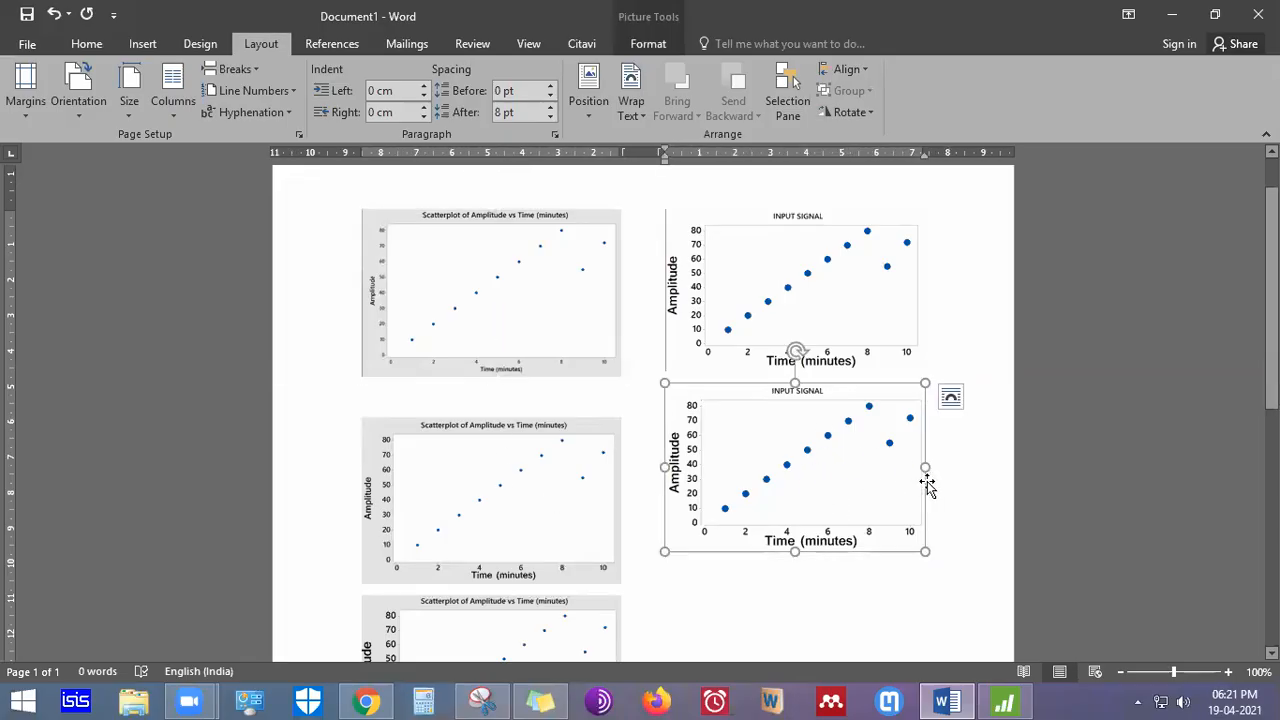
pyautogui.click(976, 528)
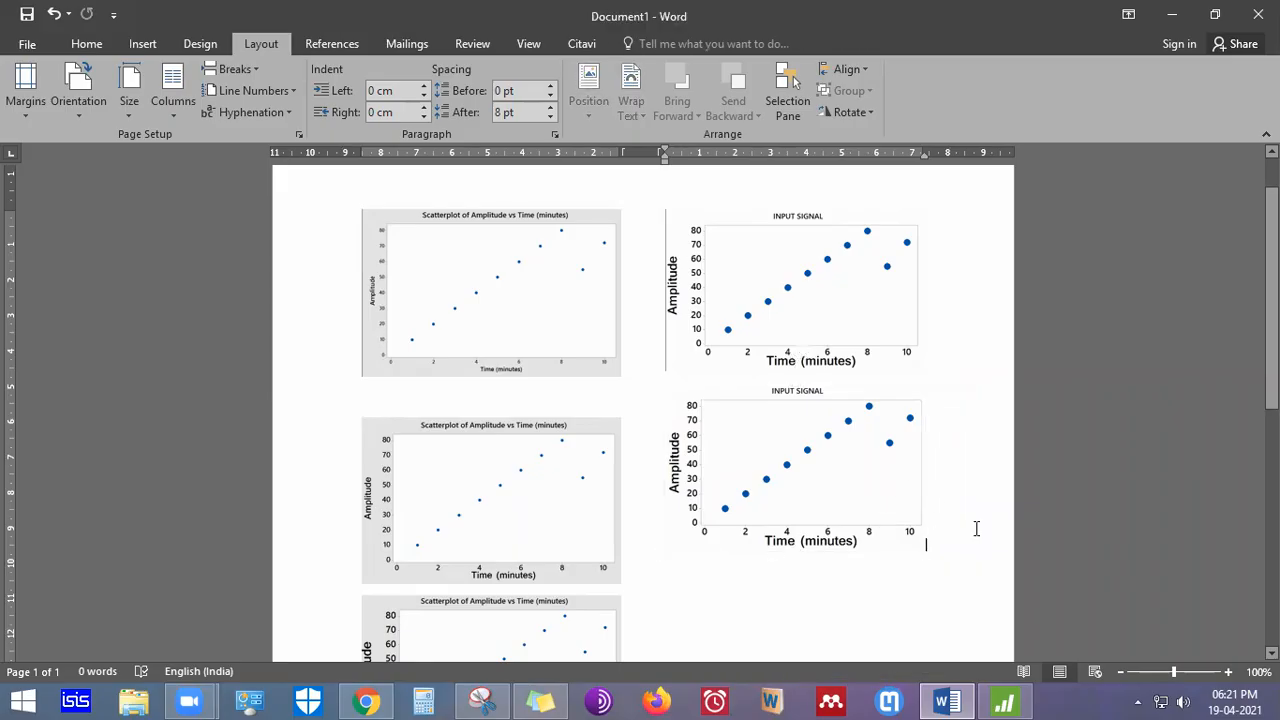
pyautogui.scroll(-1, 976, 528)
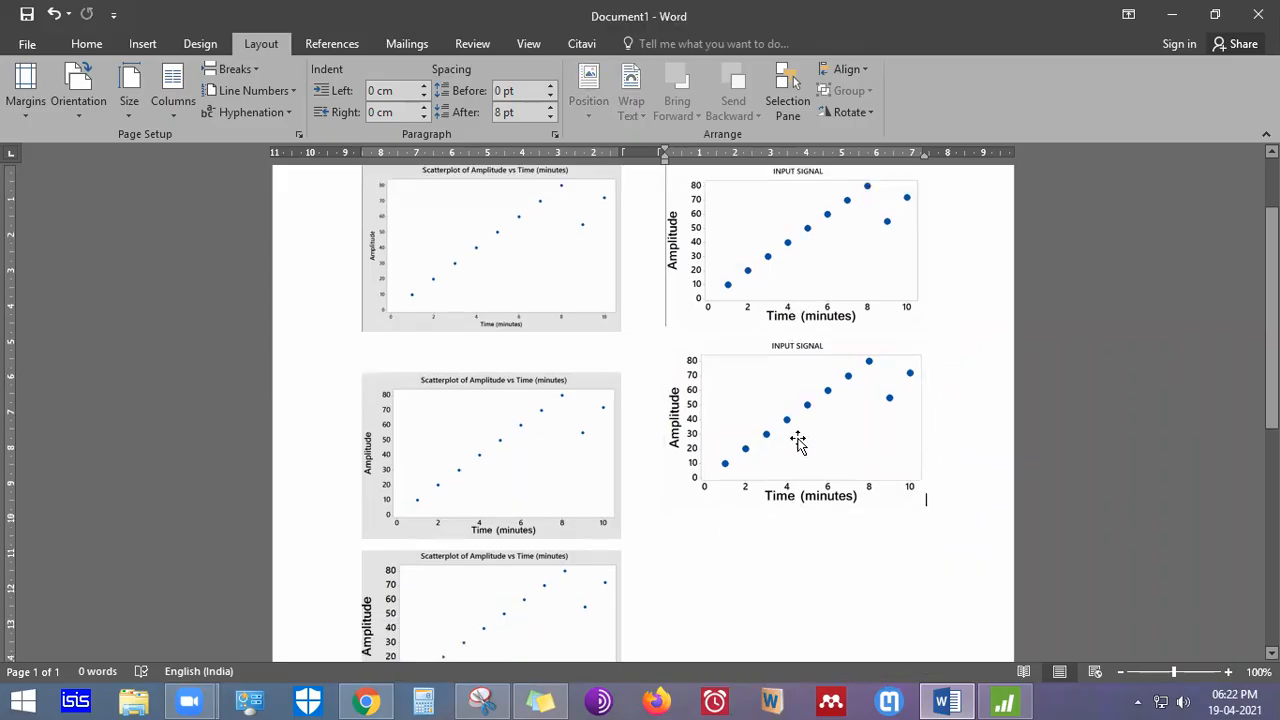
# Switch to Minitab, restore the maximized scatterplot to a floating window and move it clear of the session text
pyautogui.click(1018, 700)
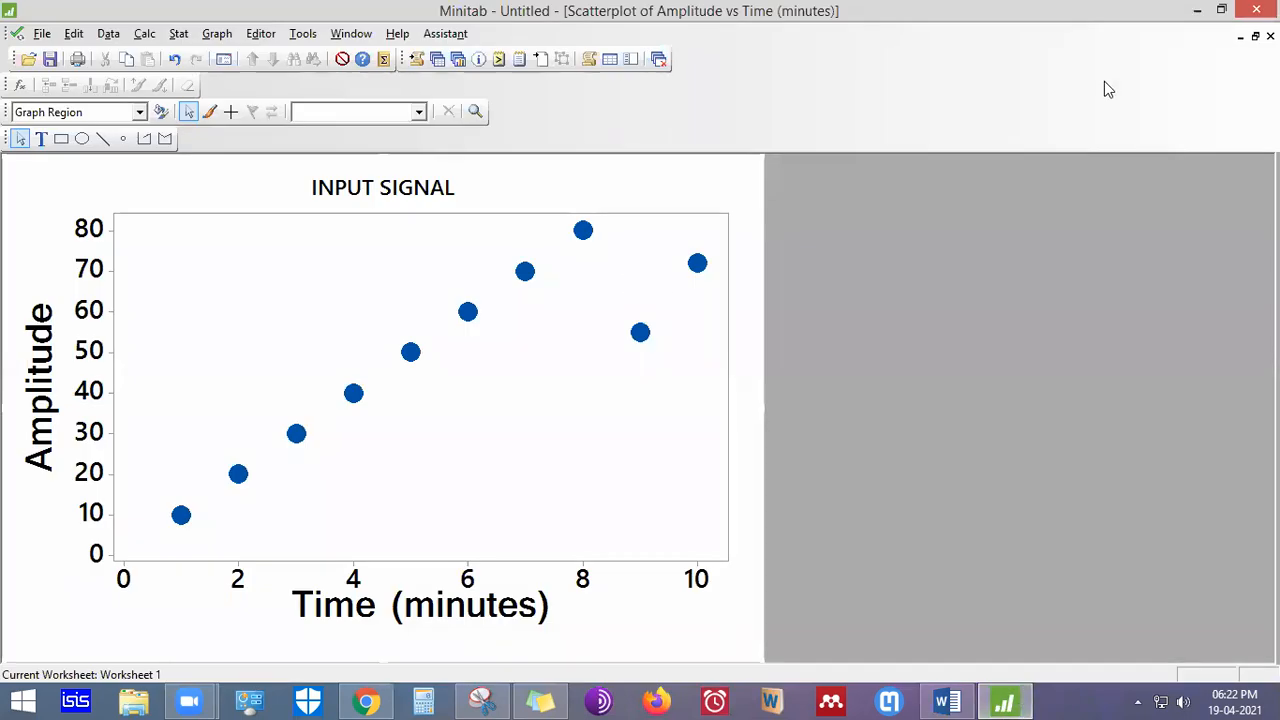
pyautogui.click(1255, 36)
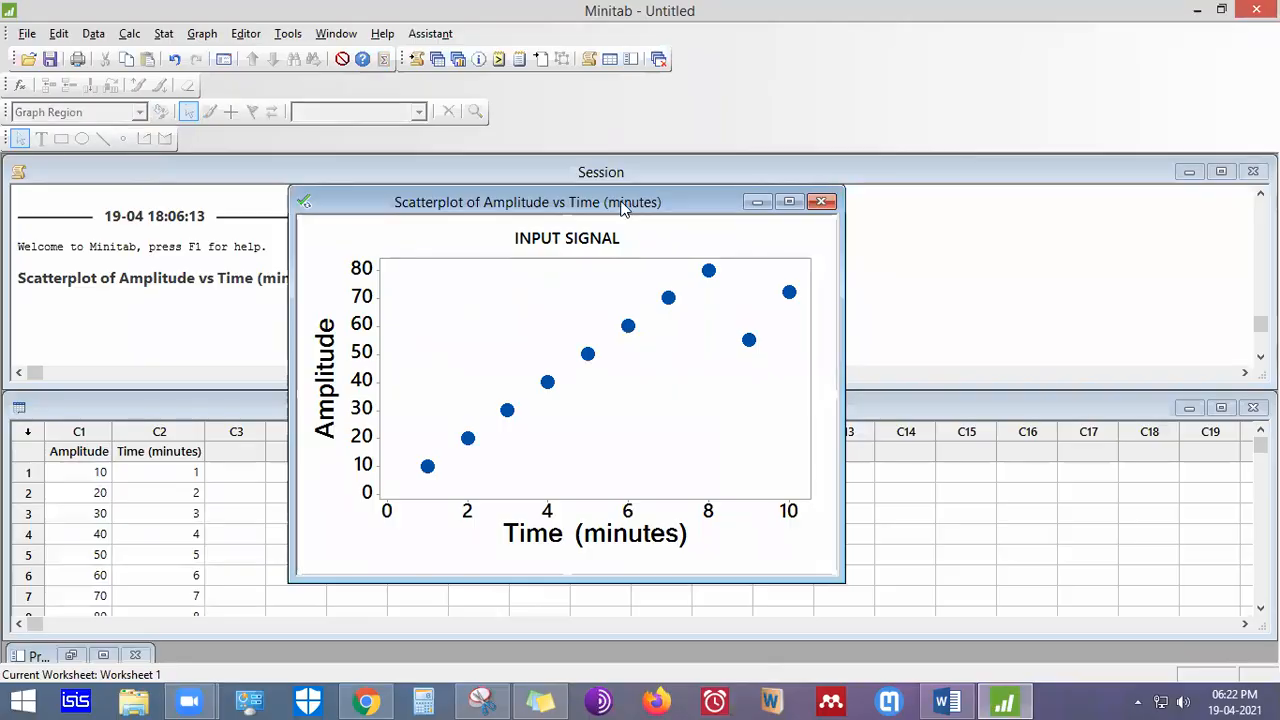
pyautogui.moveTo(622, 205); pyautogui.dragTo(731, 187)
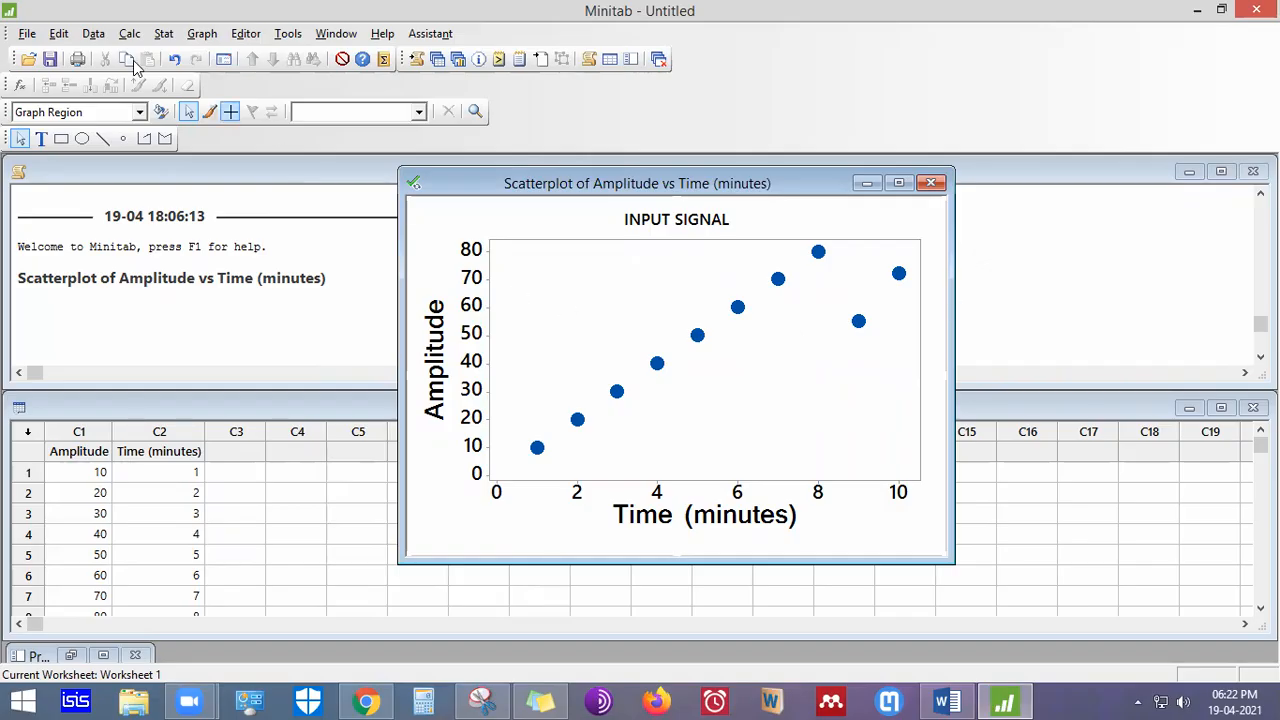
# Start saving the Minitab project and choose the Desktop as the save location
pyautogui.click(26, 34)
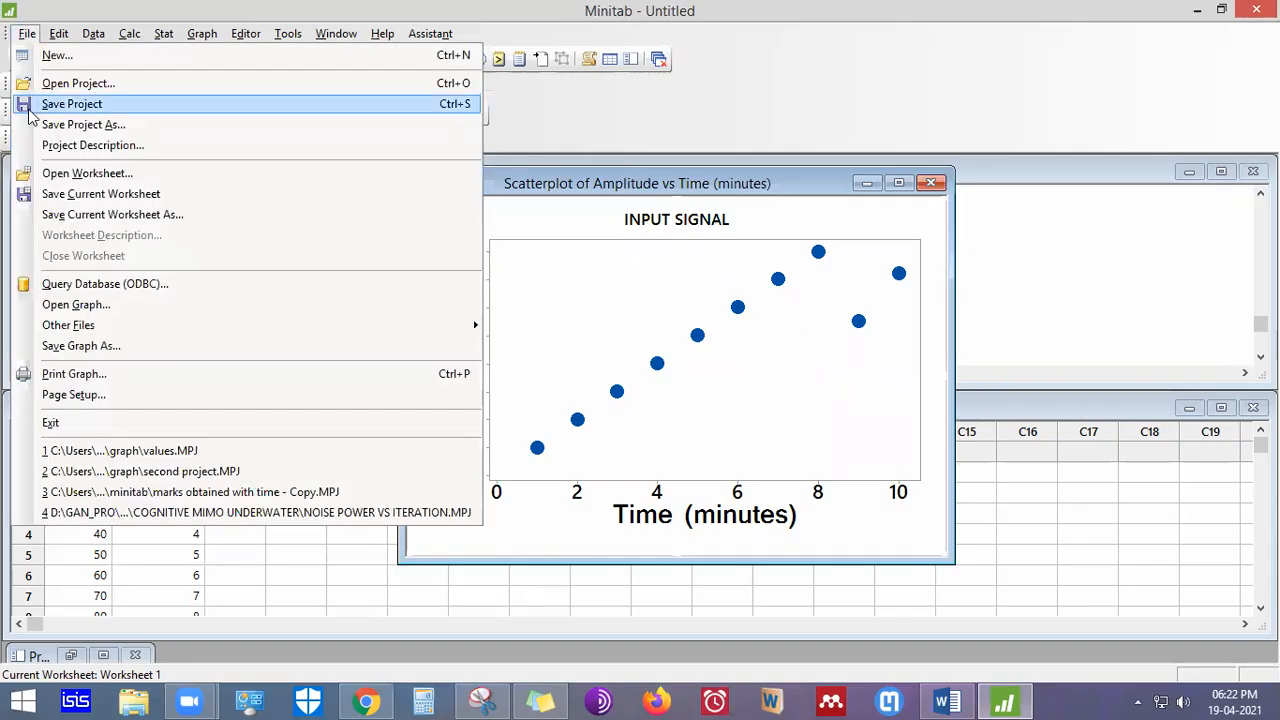
pyautogui.click(62, 108)
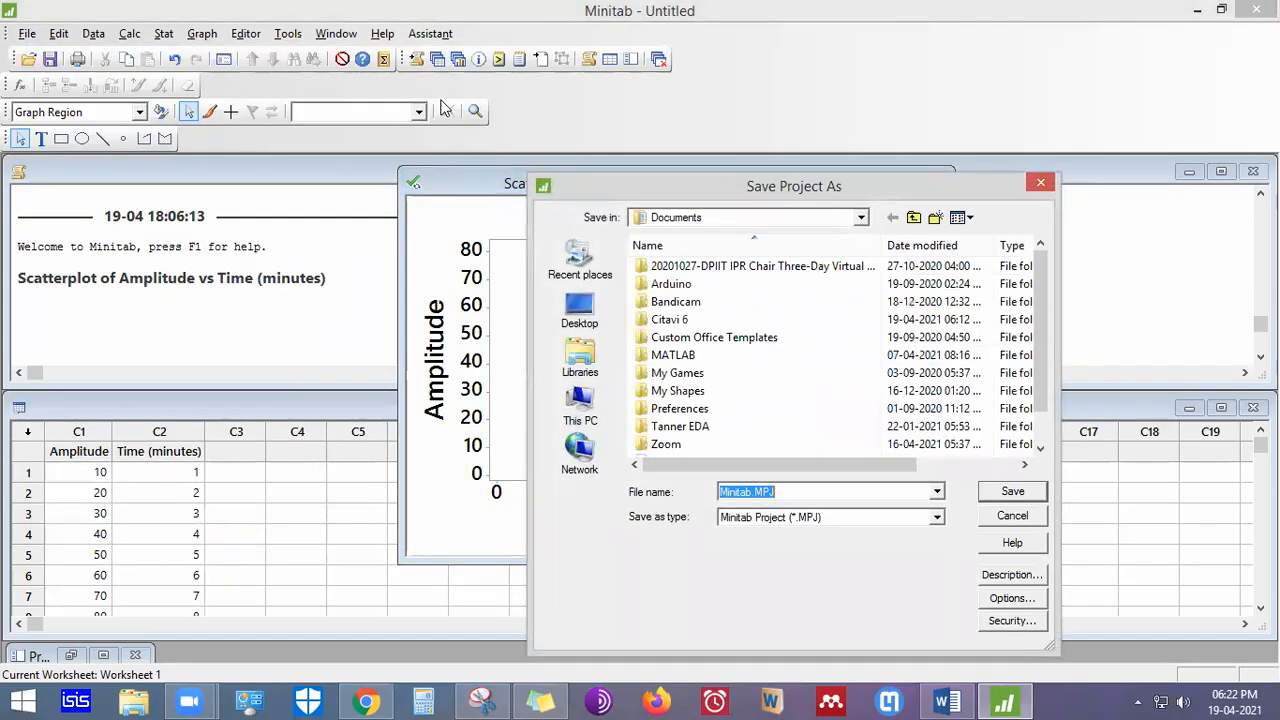
pyautogui.click(600, 318)
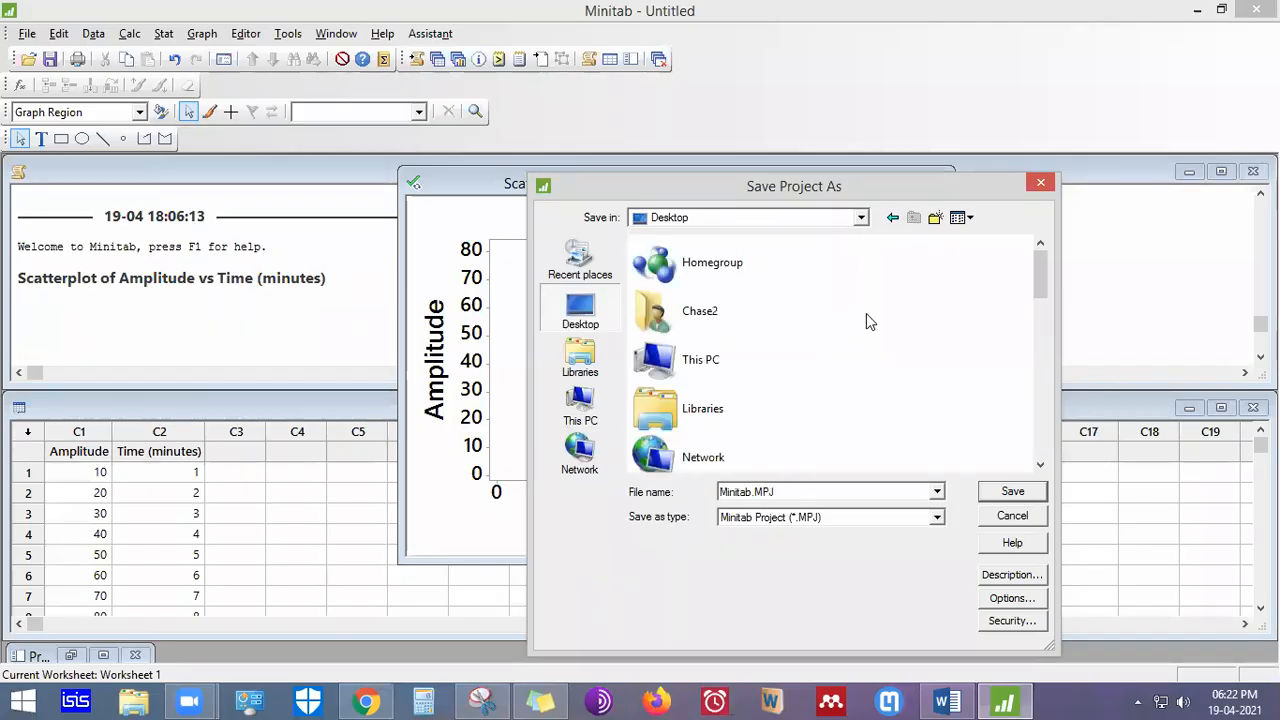
pyautogui.press('c')
pyautogui.press('c')
pyautogui.press('c')
pyautogui.press('c')
pyautogui.press('c')
pyautogui.press('c')
pyautogui.press('c')
pyautogui.press('c')
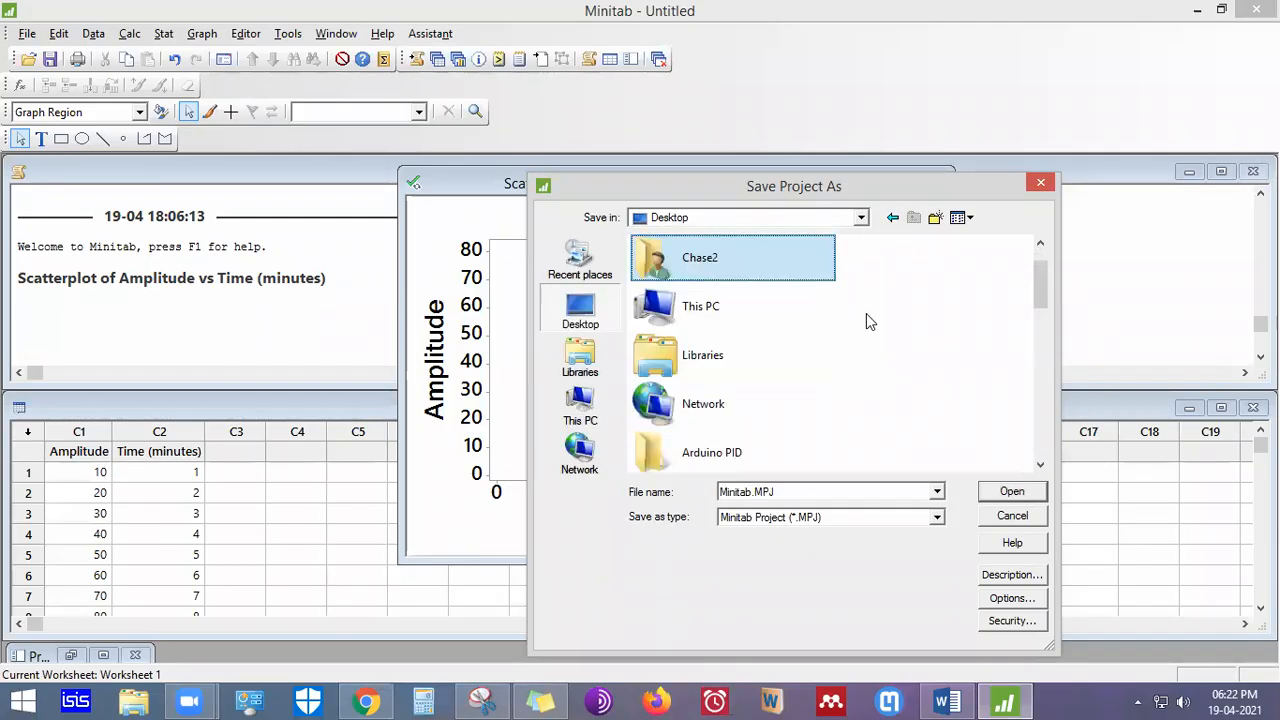
# Create a new folder named classs on the Desktop and save the project in it as Minitab.MPJ
pyautogui.click(935, 217)
pyautogui.write('classs')
pyautogui.press('Return')
pyautogui.doubleClick(746, 450)
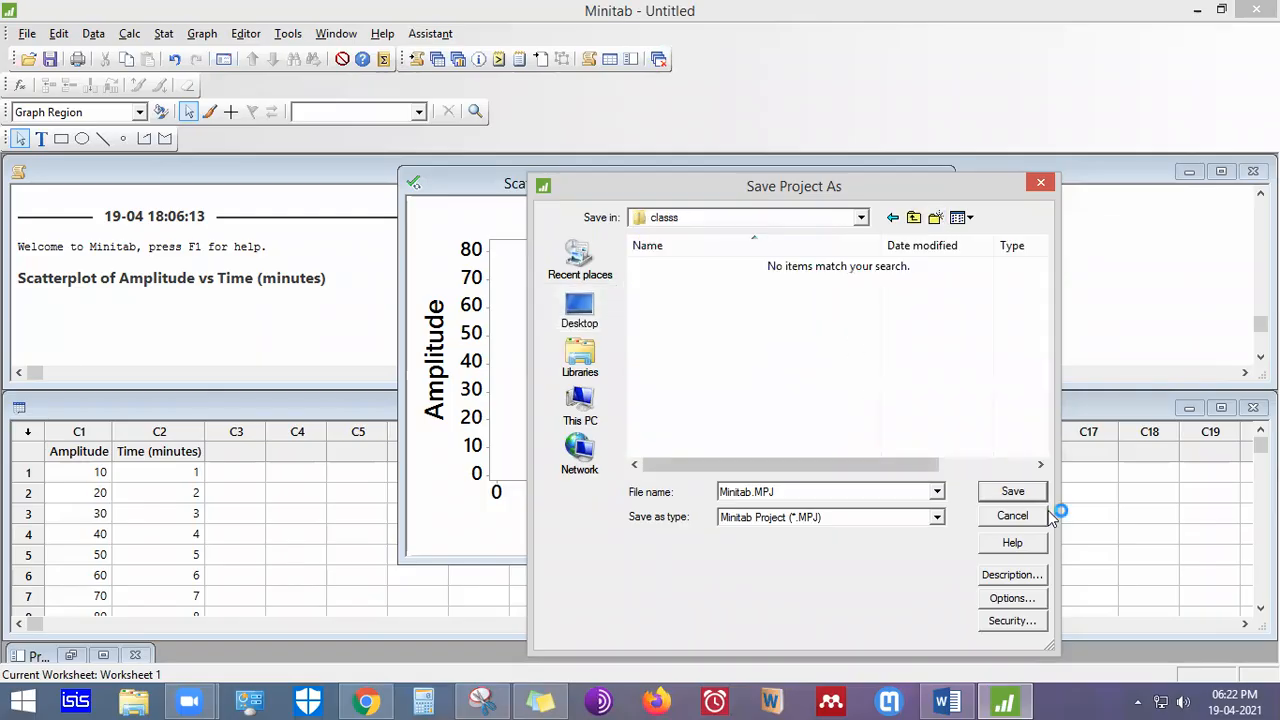
pyautogui.click(1010, 490)
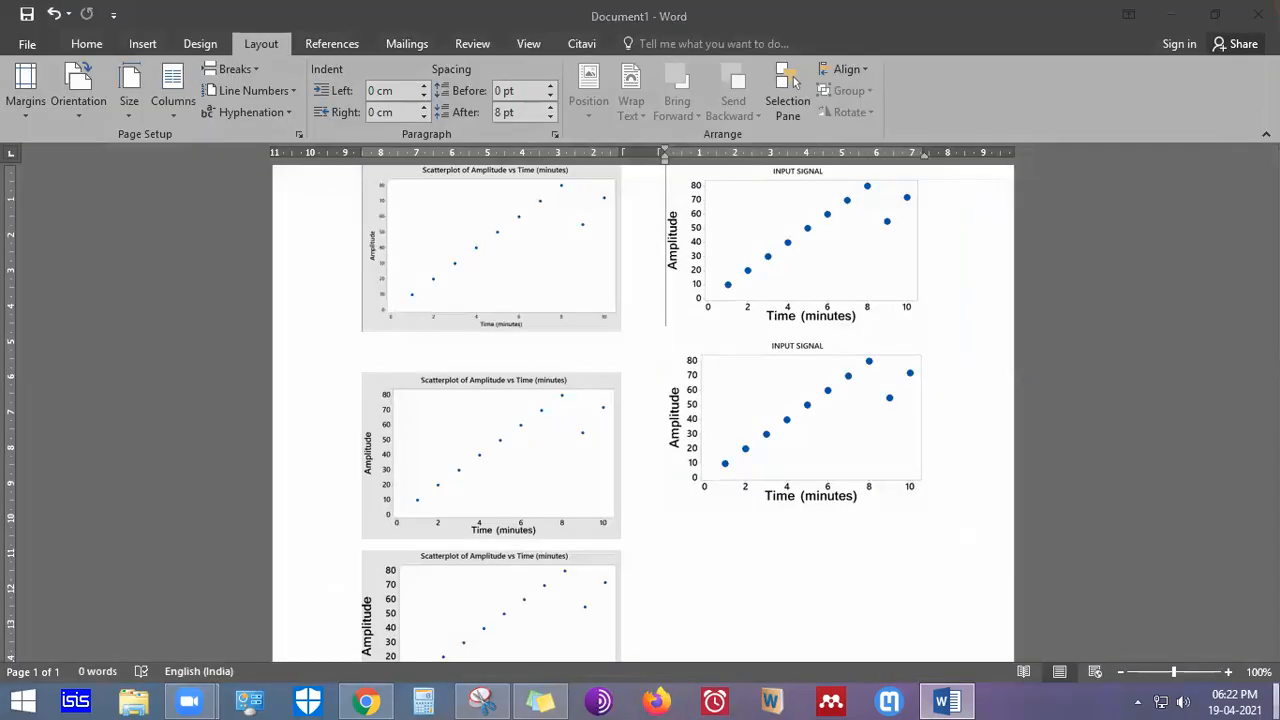
# Minimize the Word document to show the desktop
pyautogui.click(1172, 15)
pyautogui.click(928, 368)
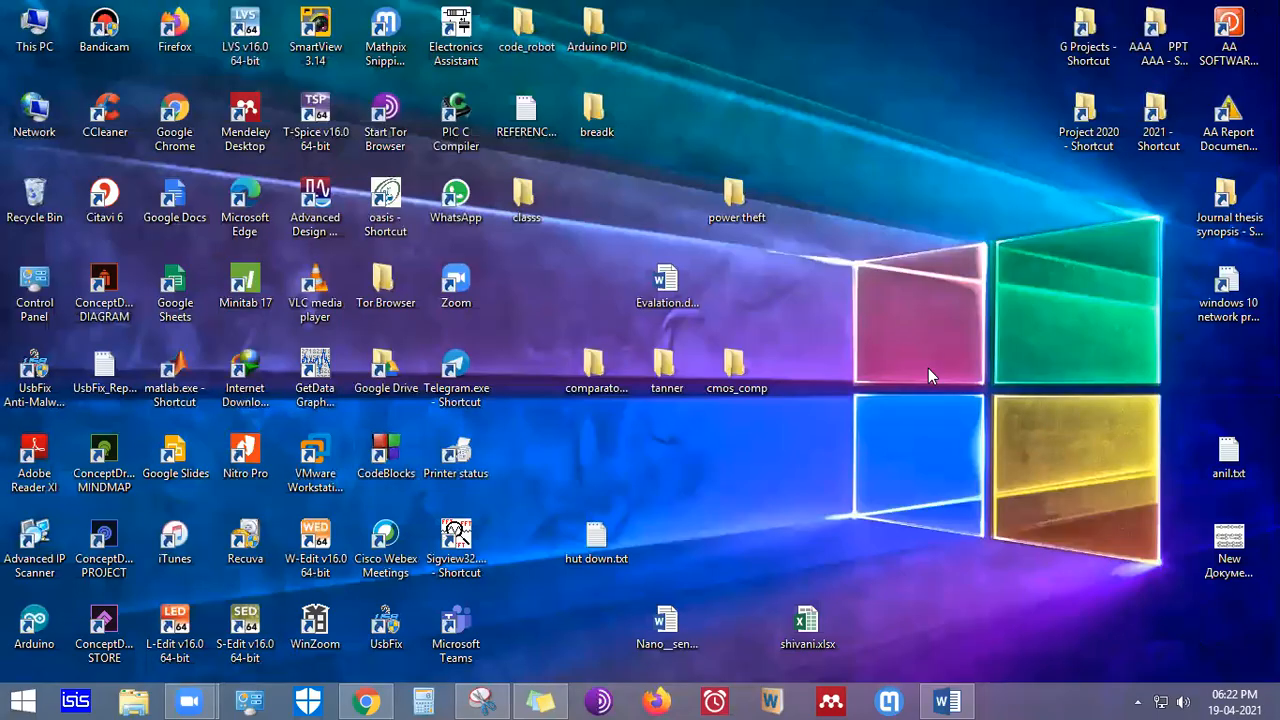
# Reopen the saved Minitab.MPJ project from the classs folder on the Desktop and move its scatterplot away from the worksheet columns
pyautogui.click(534, 216)
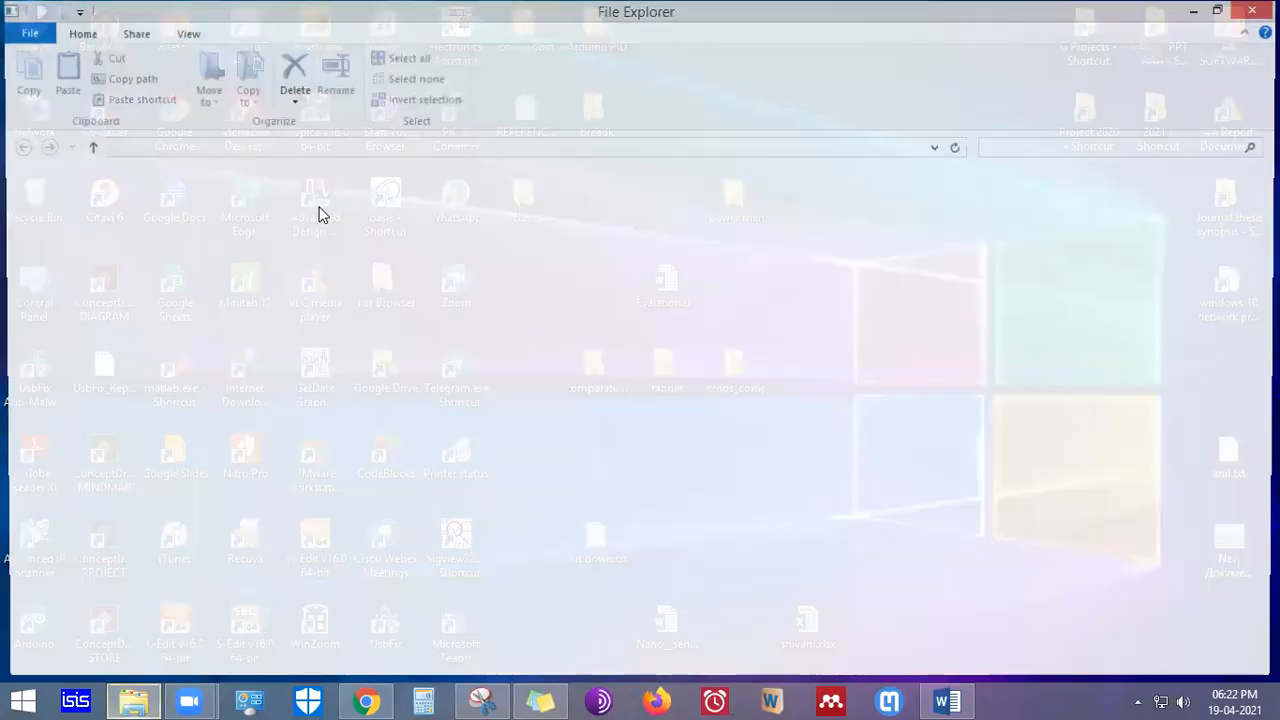
pyautogui.doubleClick(359, 209)
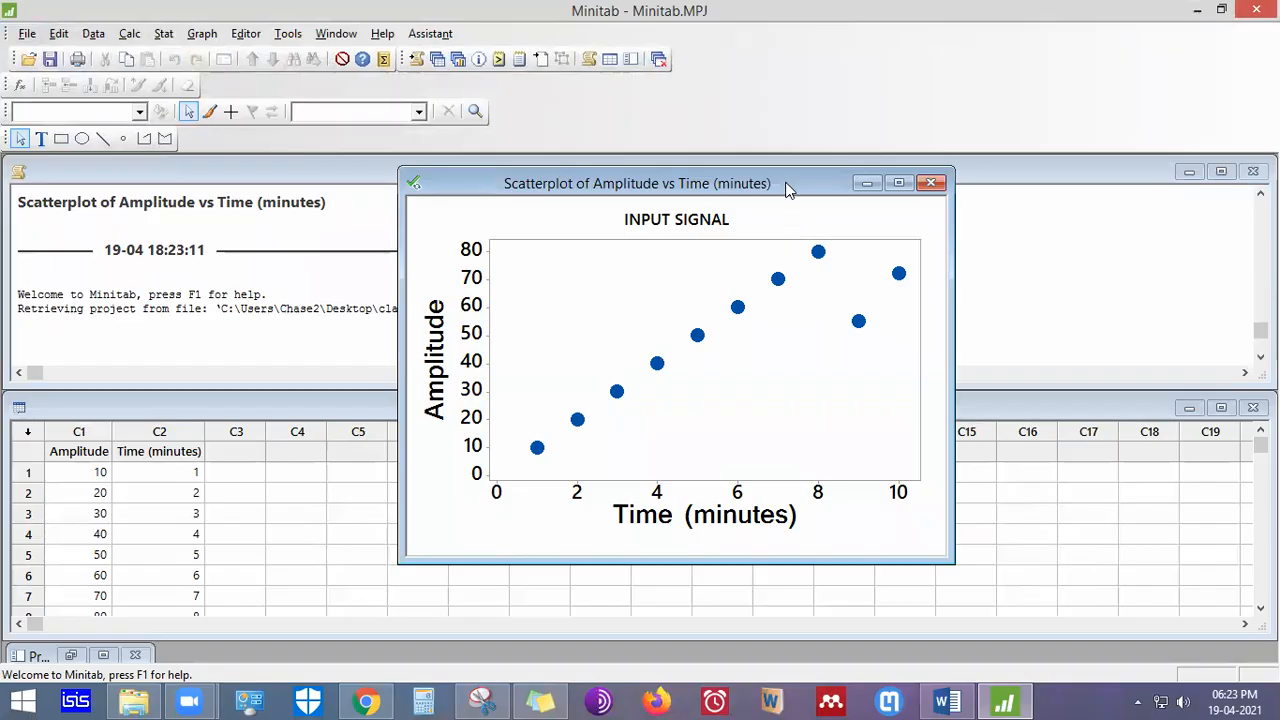
pyautogui.moveTo(787, 190); pyautogui.dragTo(986, 210)
# Examine the Amplitude and Time (minutes) data in the reopened worksheet alongside the saved scatterplot
pyautogui.click(258, 471)
pyautogui.moveTo(93, 446); pyautogui.dragTo(160, 586)
pyautogui.scroll(-4, 177, 502)
pyautogui.scroll(3, 177, 502)
pyautogui.click(149, 513)
pyautogui.click(154, 575)
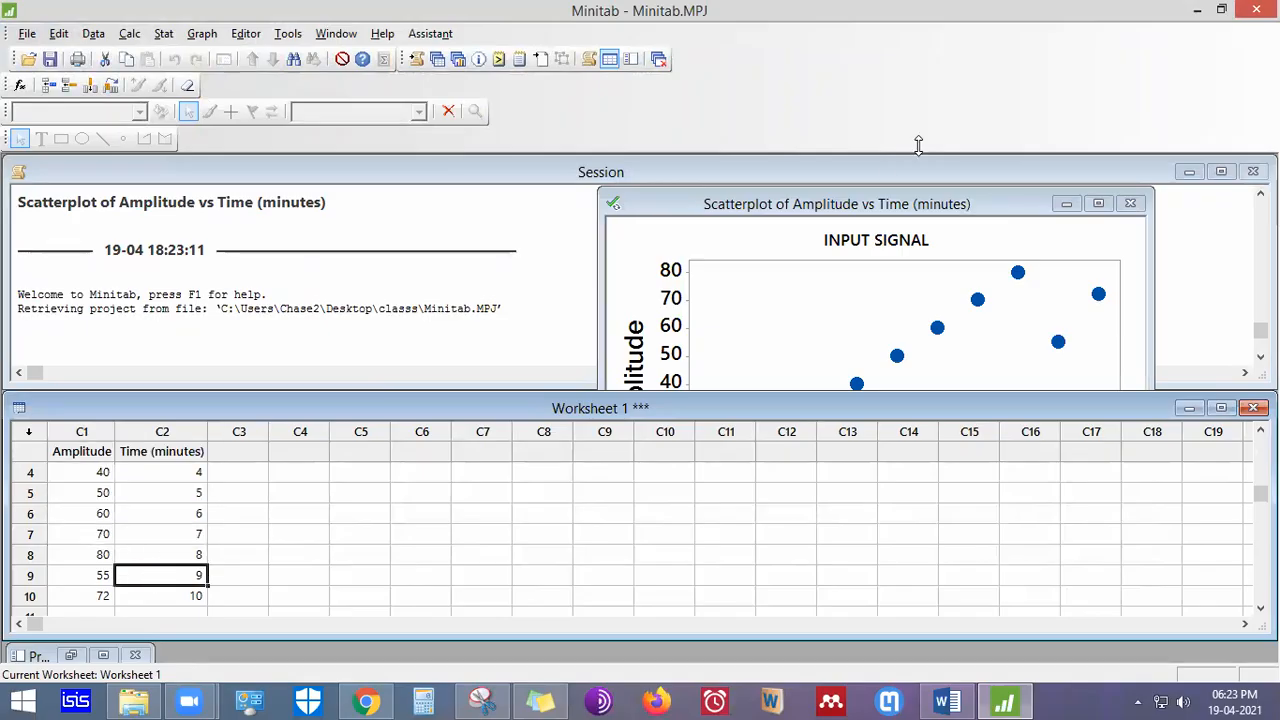
pyautogui.moveTo(824, 203); pyautogui.dragTo(752, 183)
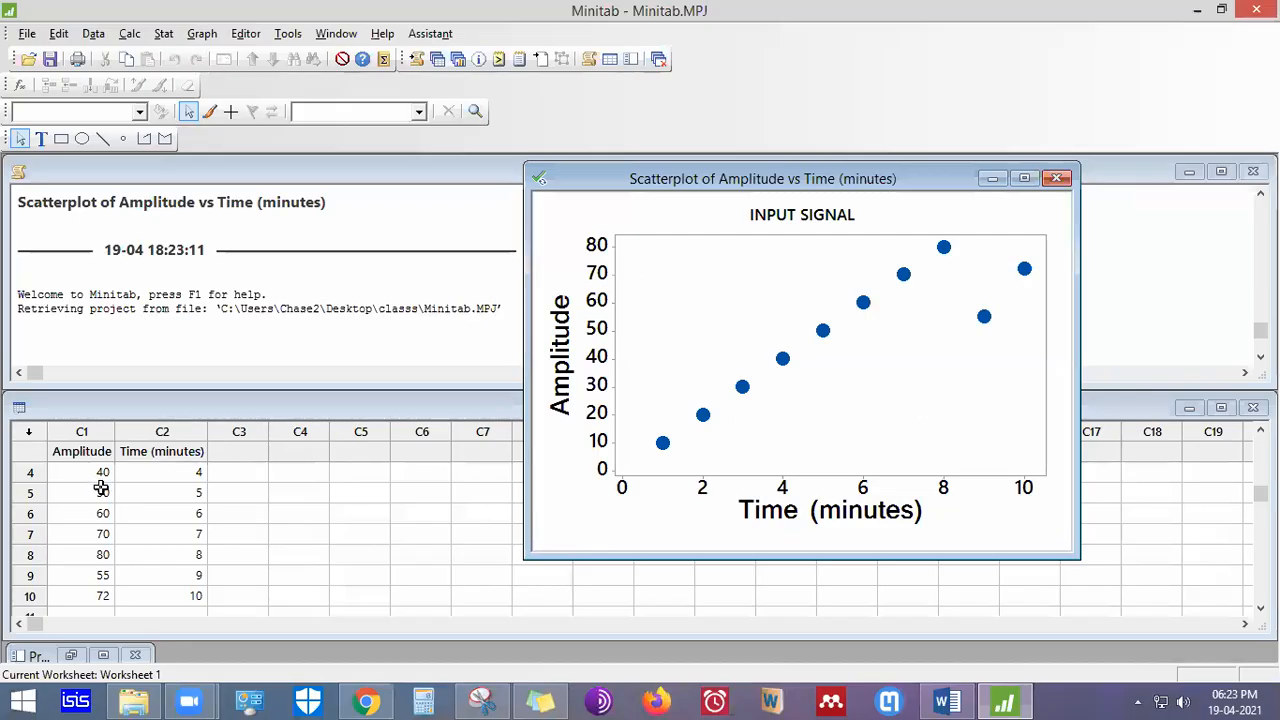
pyautogui.click(225, 470)
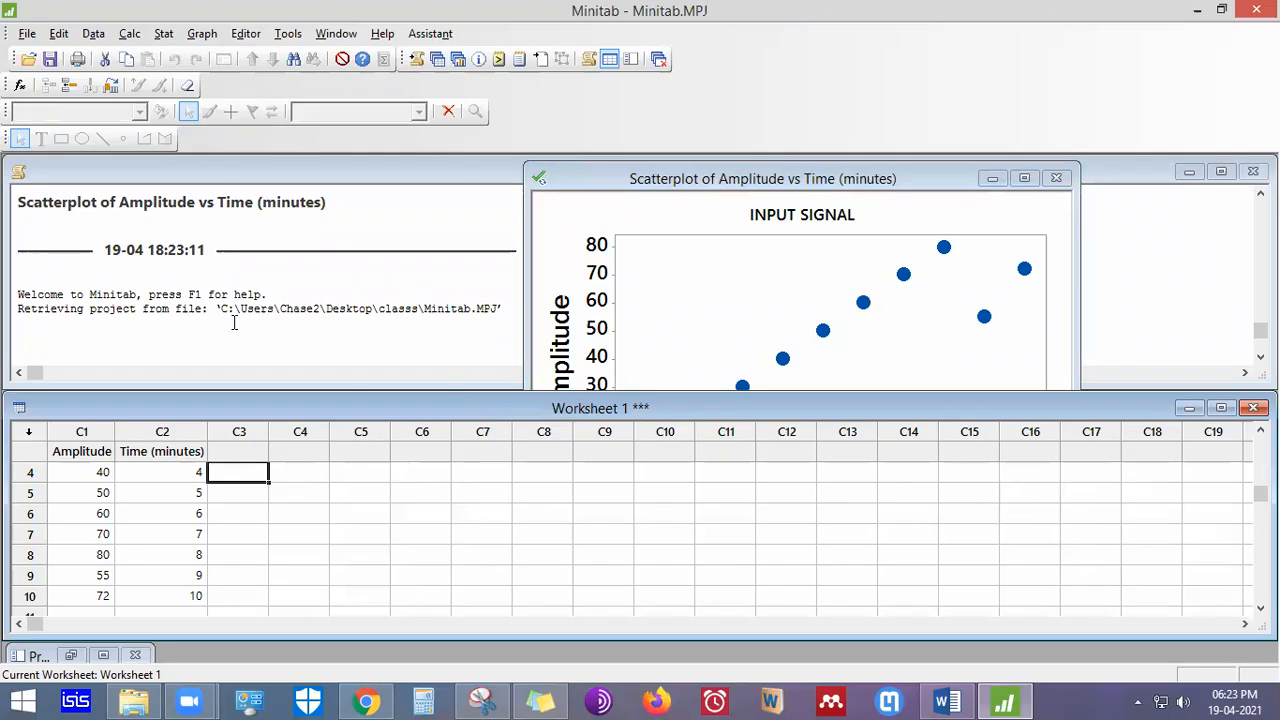
# Create a scatterplot with connect line using Amplitude as the Y variable and Time (minutes) as the X variable
pyautogui.click(201, 33)
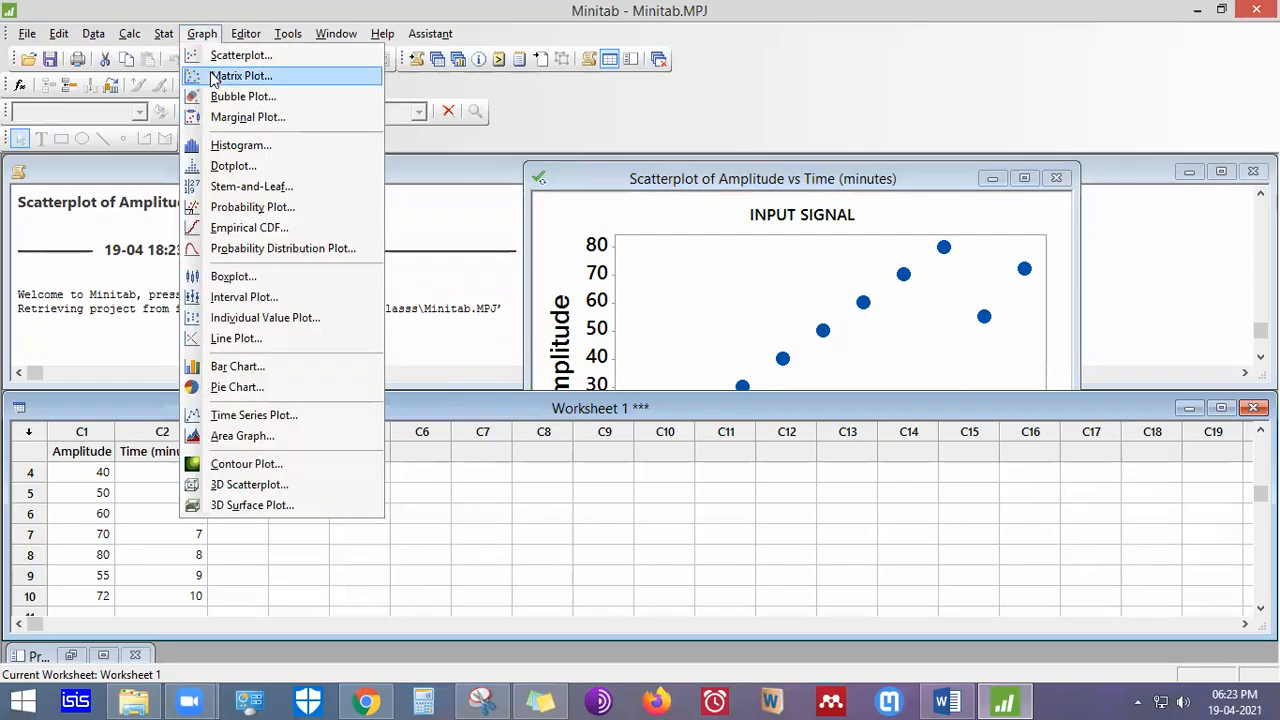
pyautogui.click(226, 52)
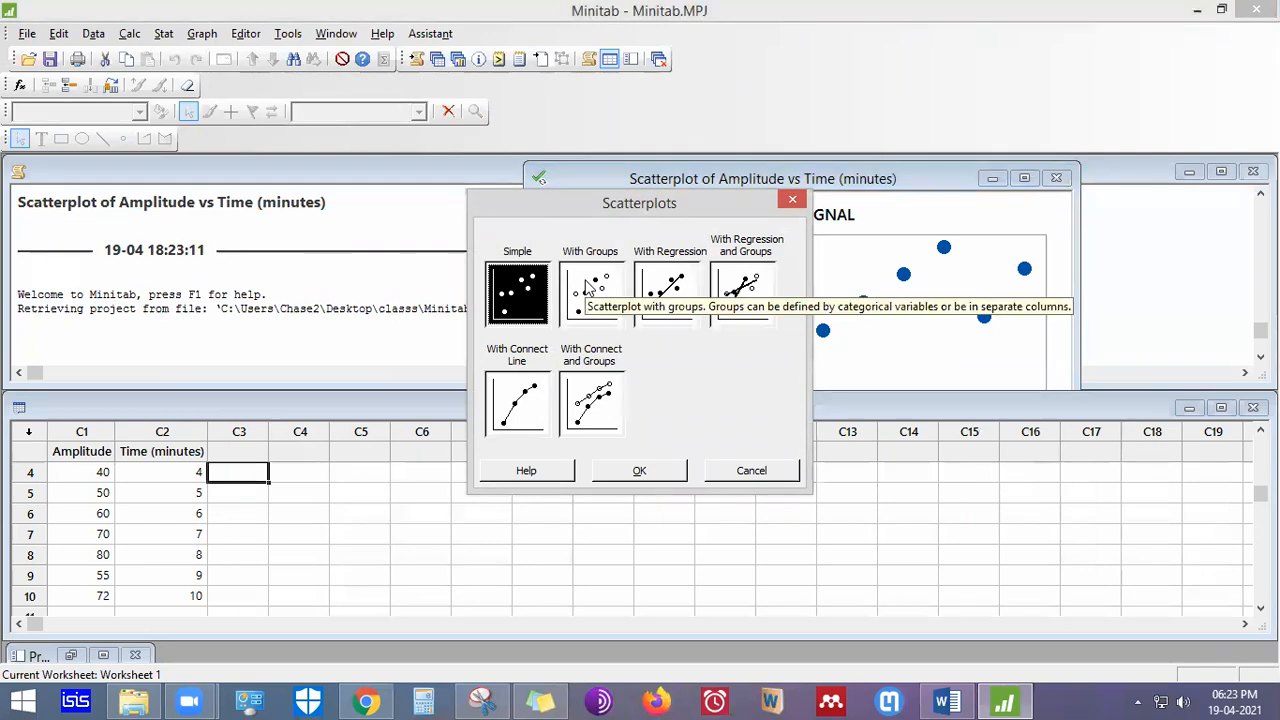
pyautogui.click(521, 395)
pyautogui.doubleClick(535, 396)
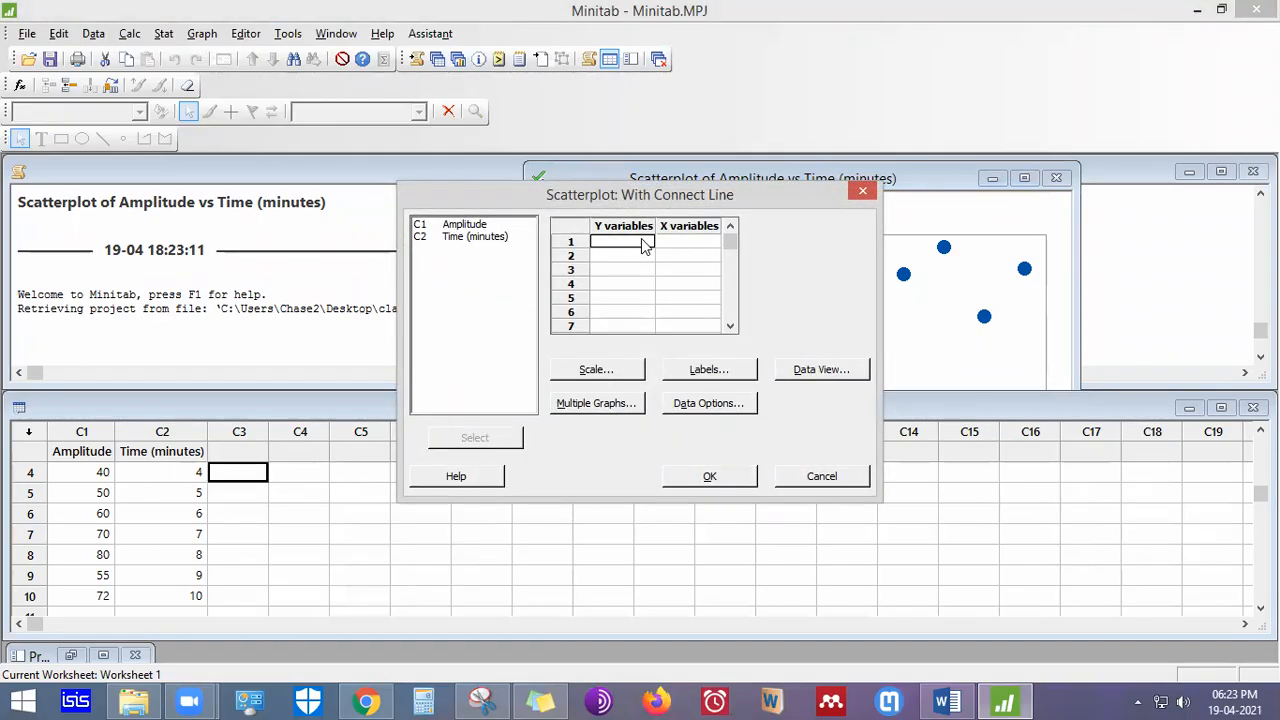
pyautogui.doubleClick(466, 225)
pyautogui.doubleClick(470, 240)
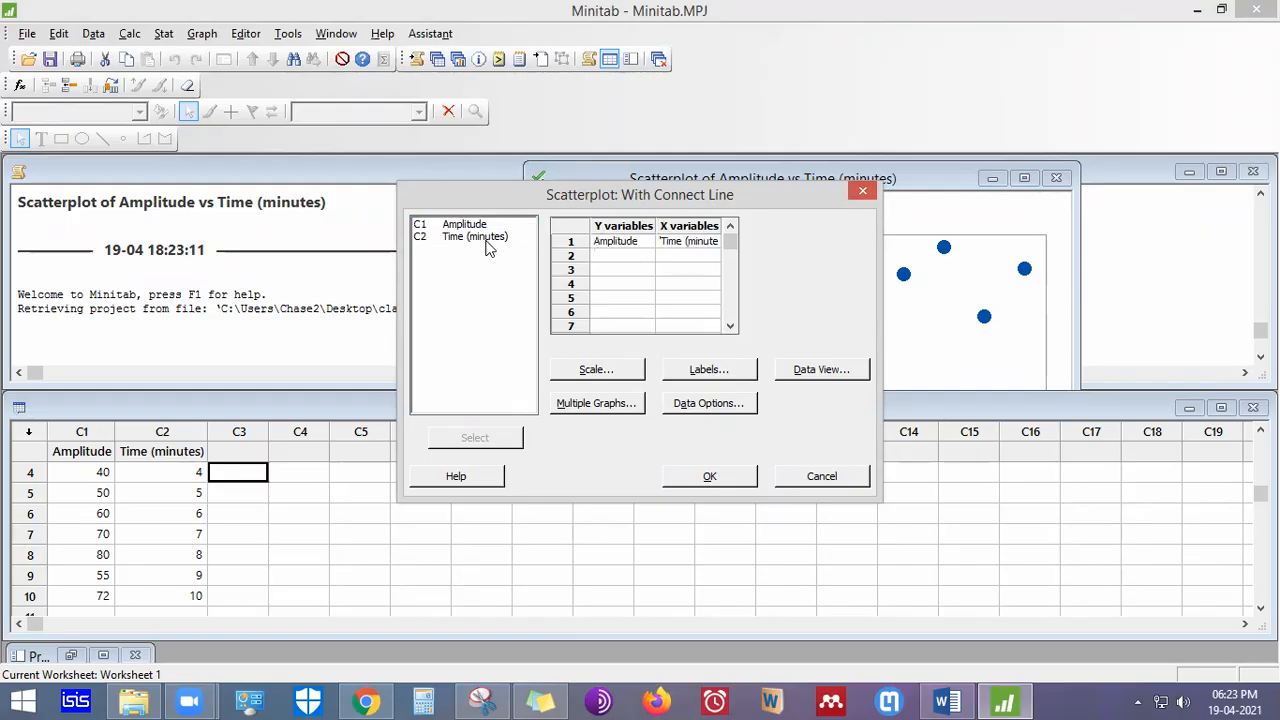
pyautogui.click(709, 476)
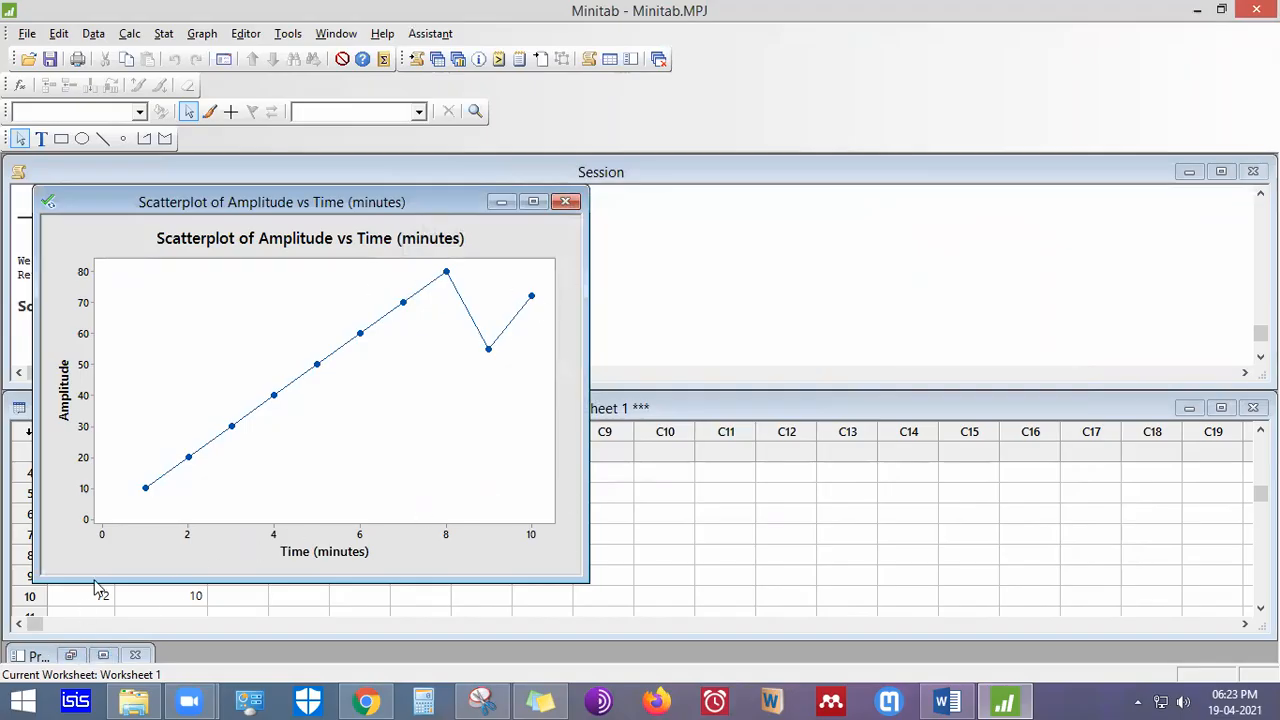
# Minimize the Session window and arrange the connected-line scatterplot side by side with the INPUT SIGNAL scatterplot
pyautogui.click(76, 655)
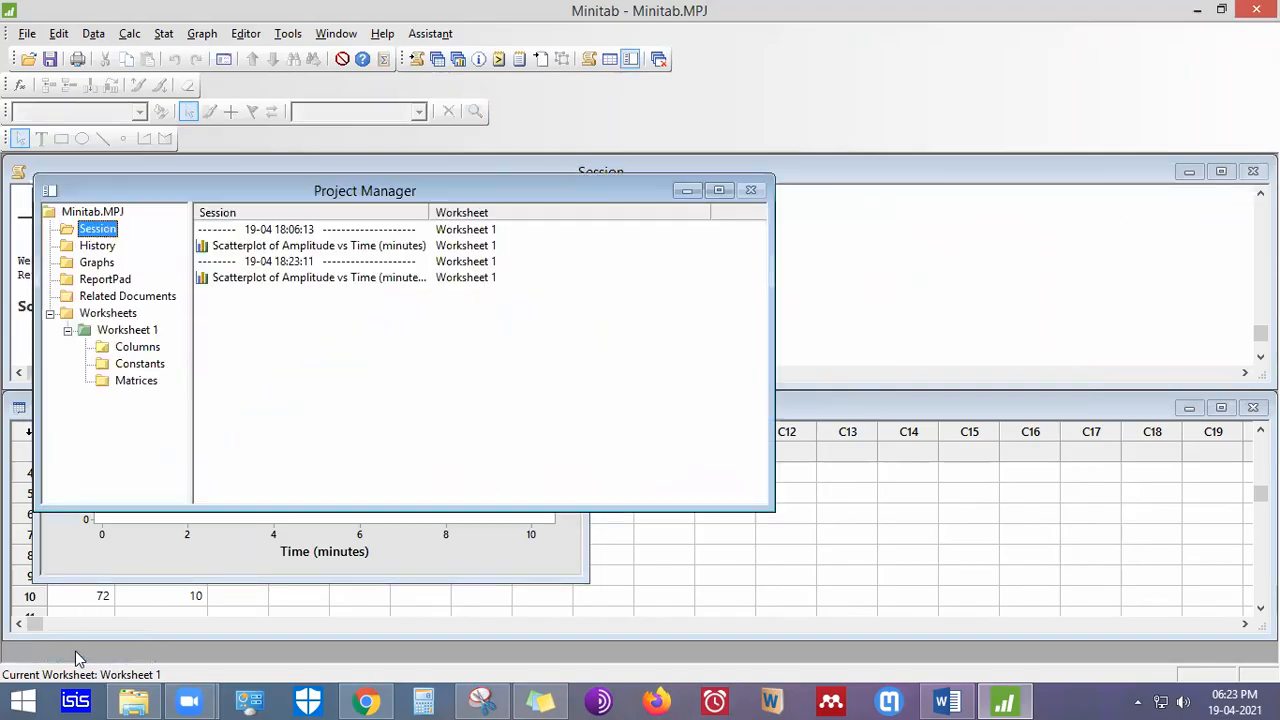
pyautogui.click(688, 191)
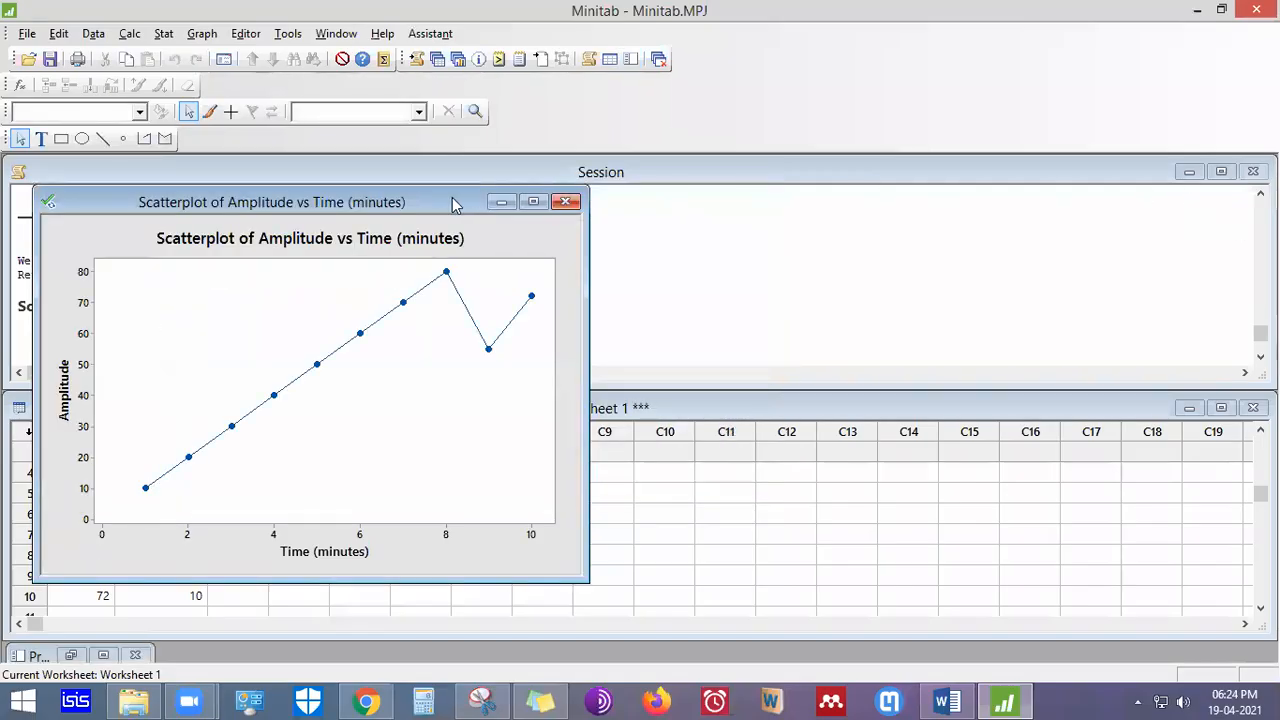
pyautogui.moveTo(452, 204); pyautogui.dragTo(720, 232)
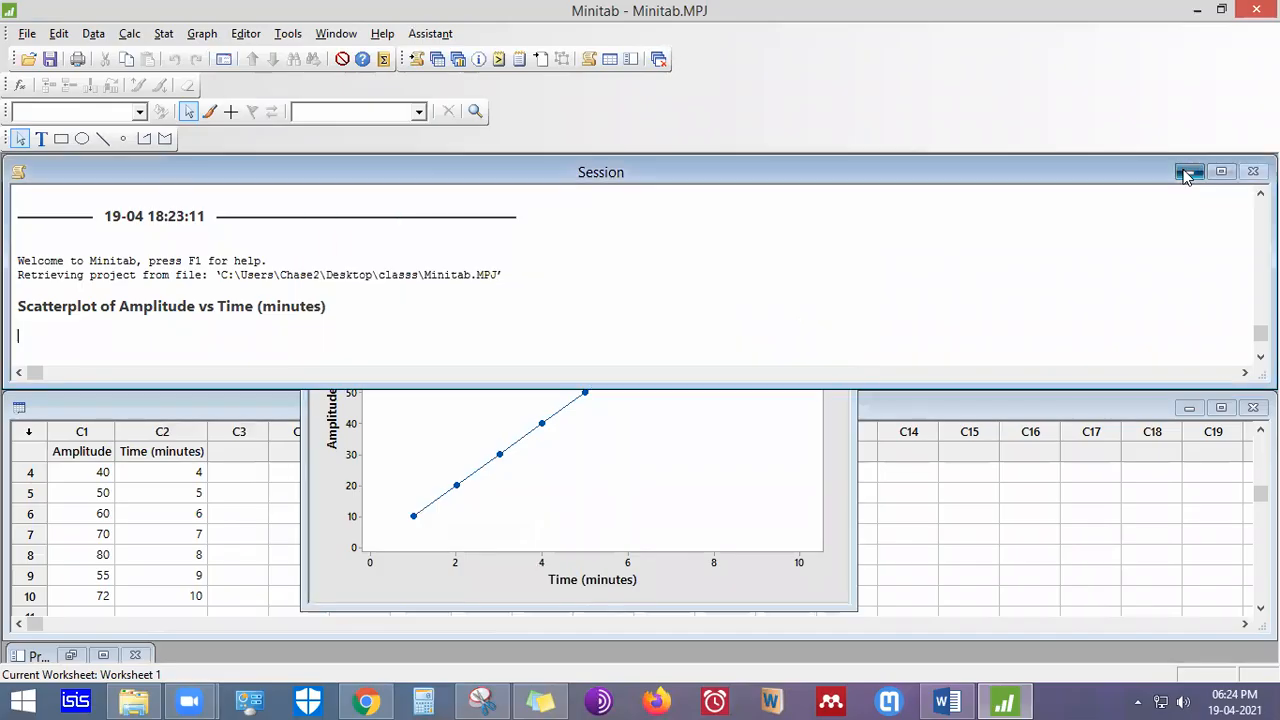
pyautogui.click(1189, 172)
pyautogui.moveTo(690, 245); pyautogui.dragTo(558, 232)
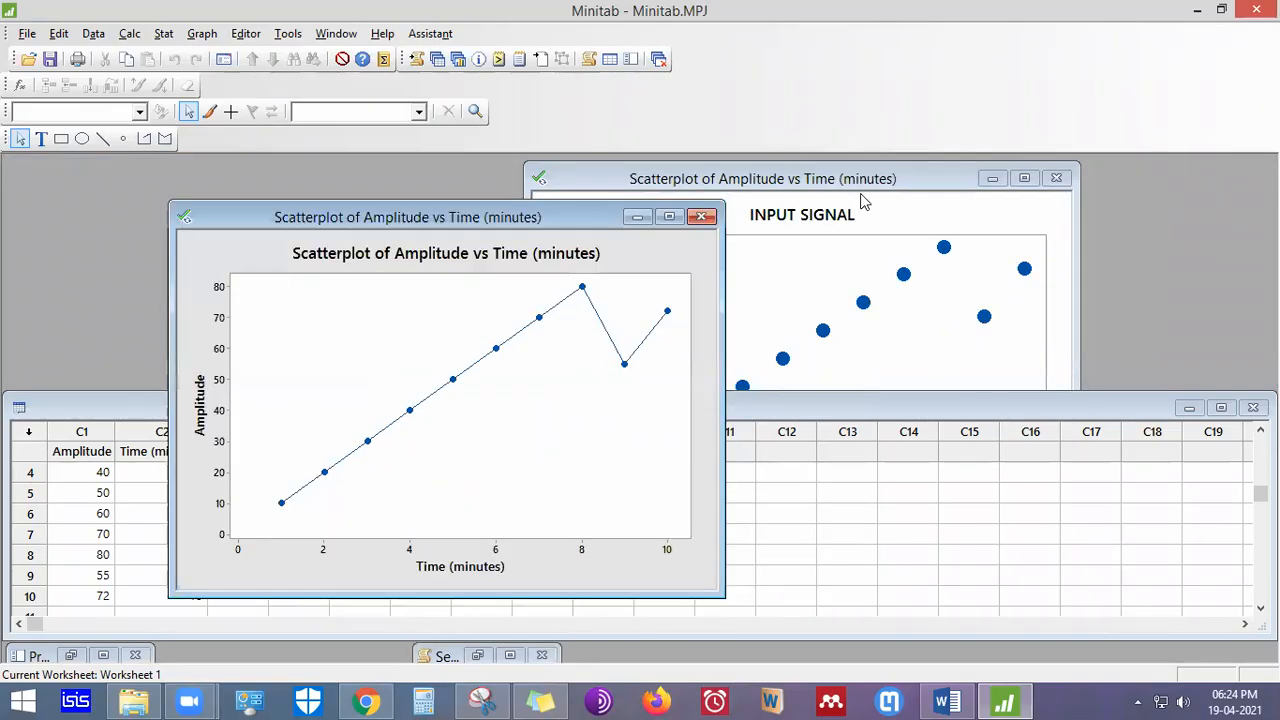
pyautogui.click(863, 195)
pyautogui.moveTo(863, 192); pyautogui.dragTo(1050, 202)
pyautogui.moveTo(549, 216); pyautogui.dragTo(480, 192)
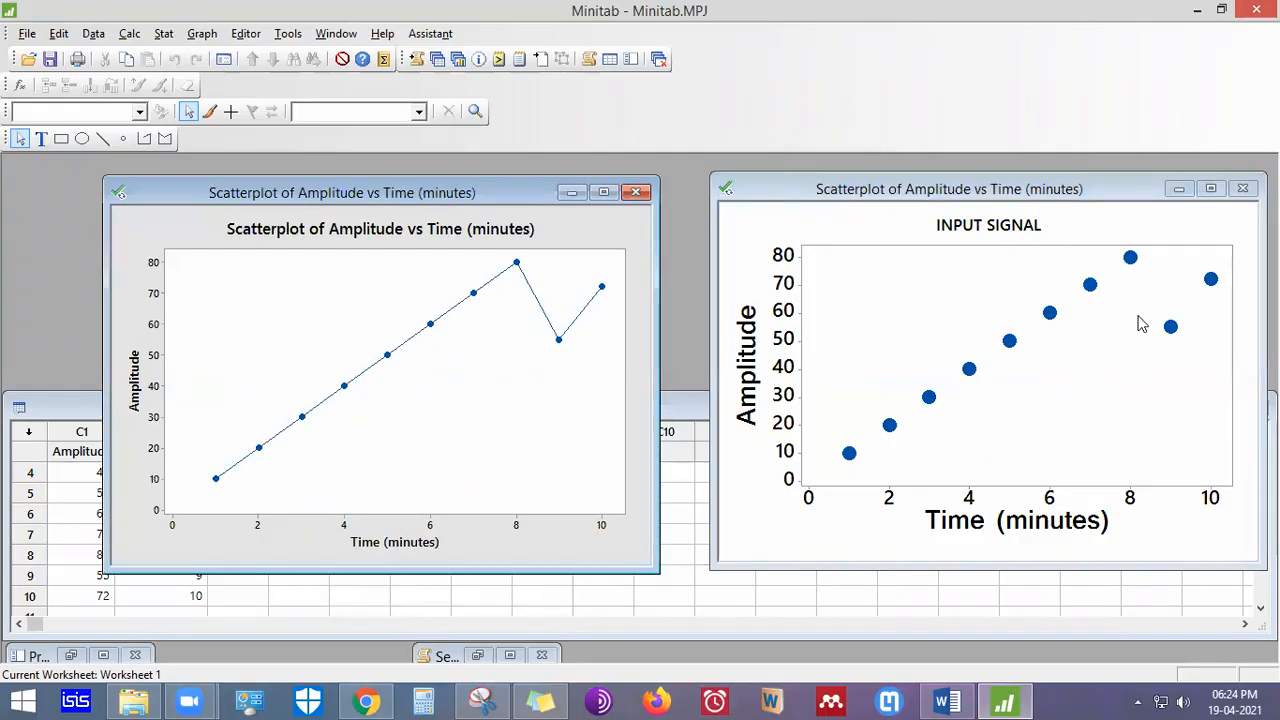
# Give the connected-line scatterplot's graph region a custom fill with a white background color
pyautogui.click(383, 357)
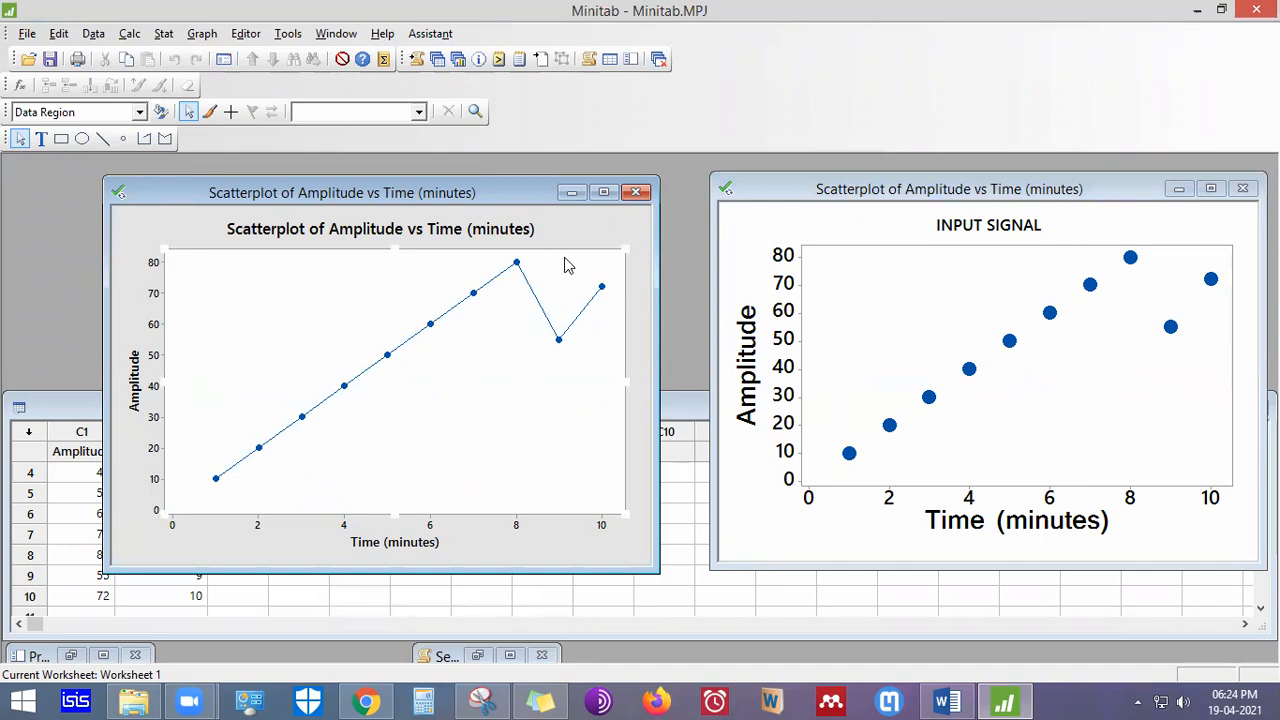
pyautogui.click(520, 543)
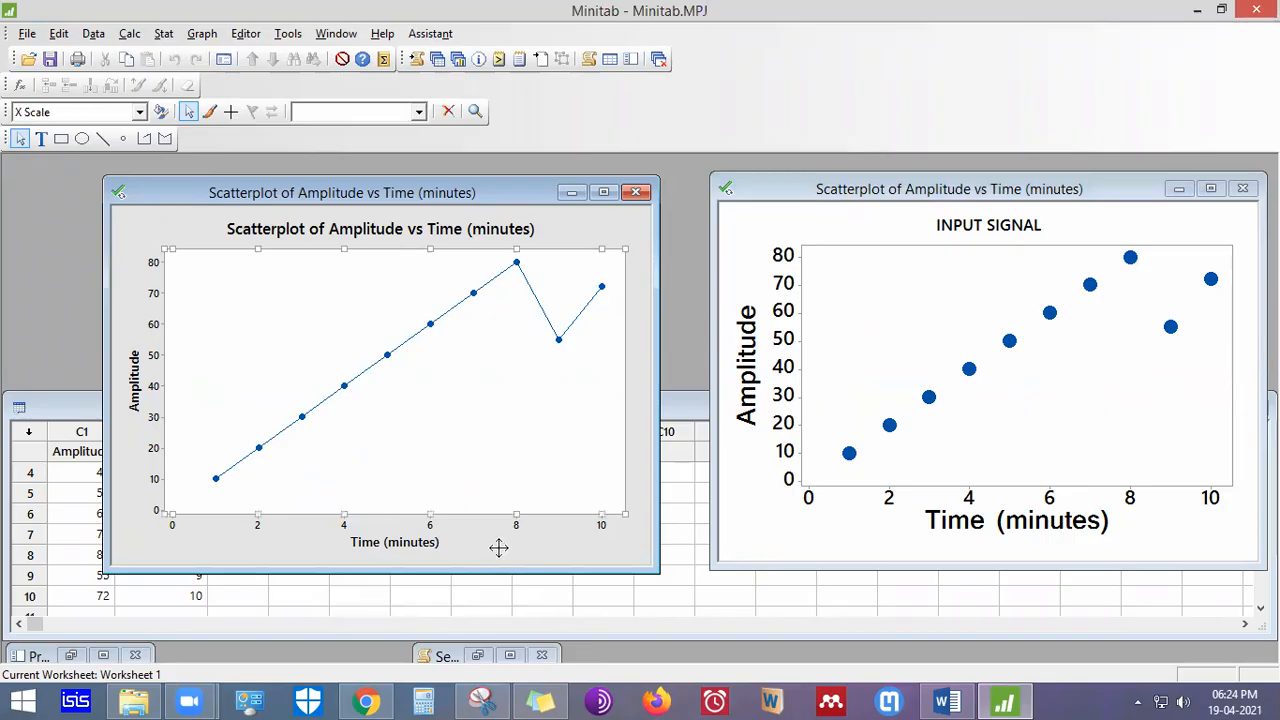
pyautogui.click(500, 556)
pyautogui.doubleClick(500, 556)
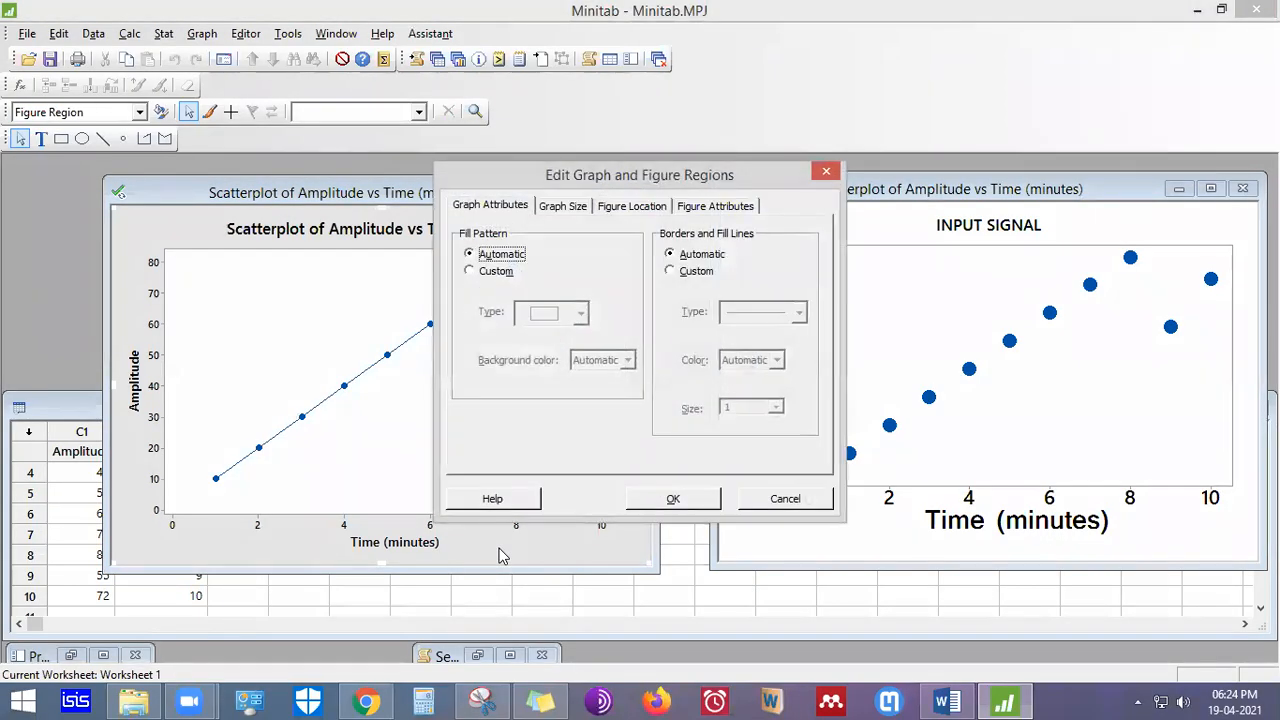
pyautogui.click(497, 273)
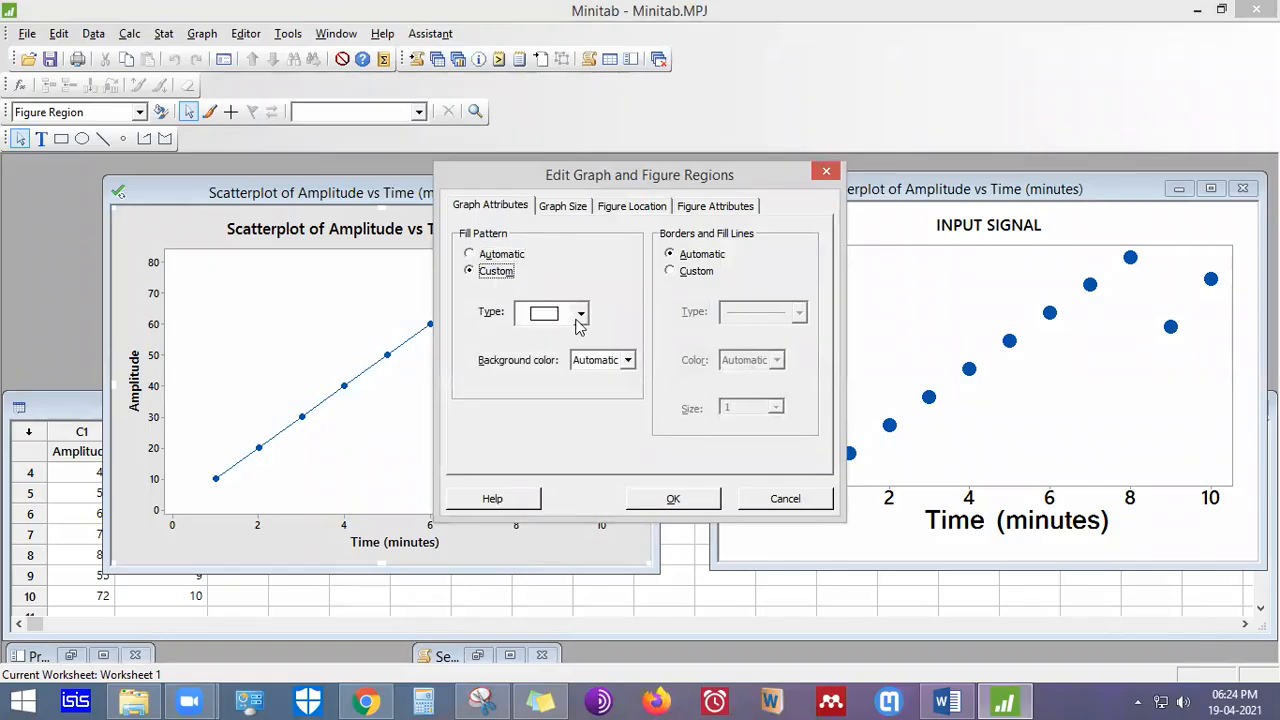
pyautogui.click(600, 362)
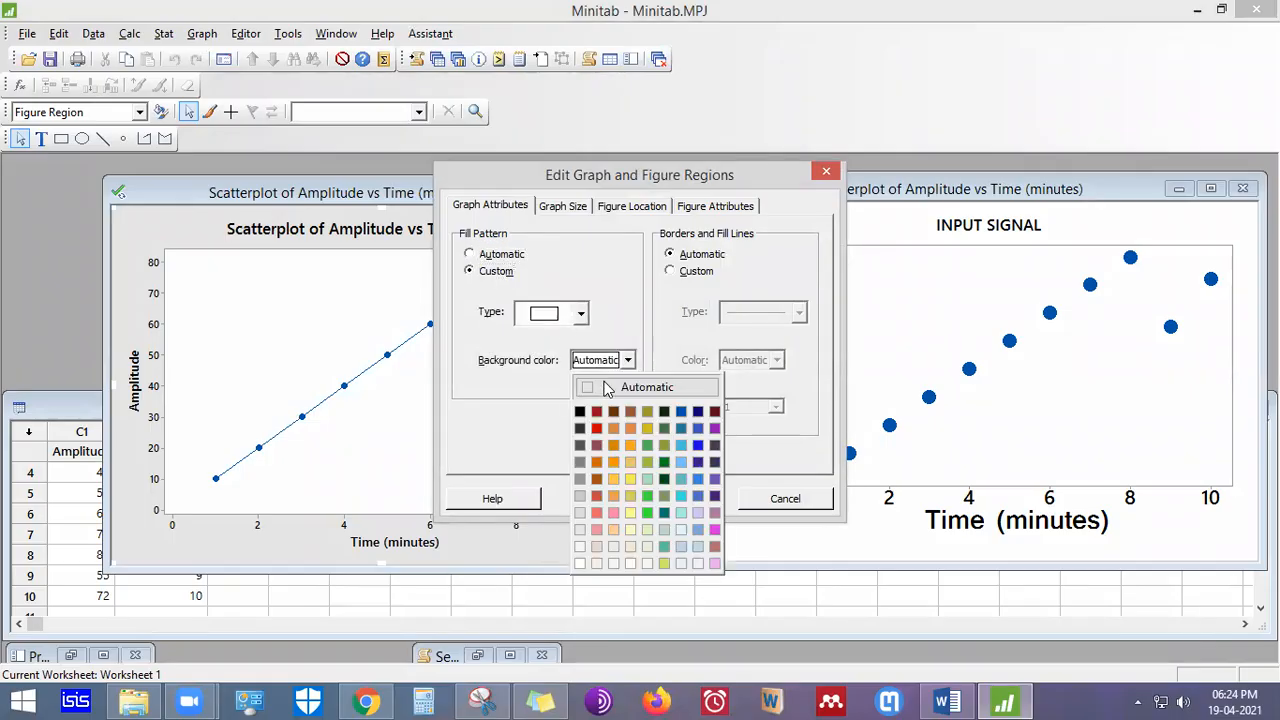
pyautogui.click(588, 565)
pyautogui.click(680, 500)
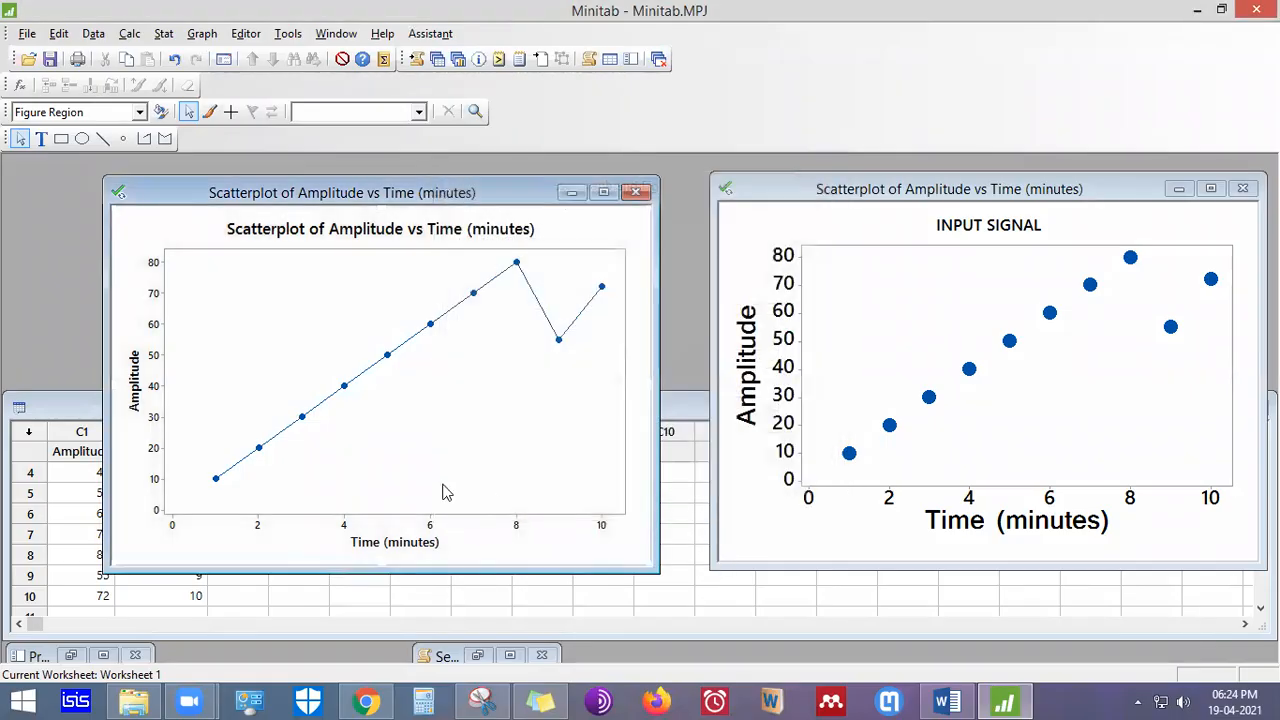
# Format the X scale tick labels of the connected-line scatterplot in bold Shruti at size 18
pyautogui.click(432, 524)
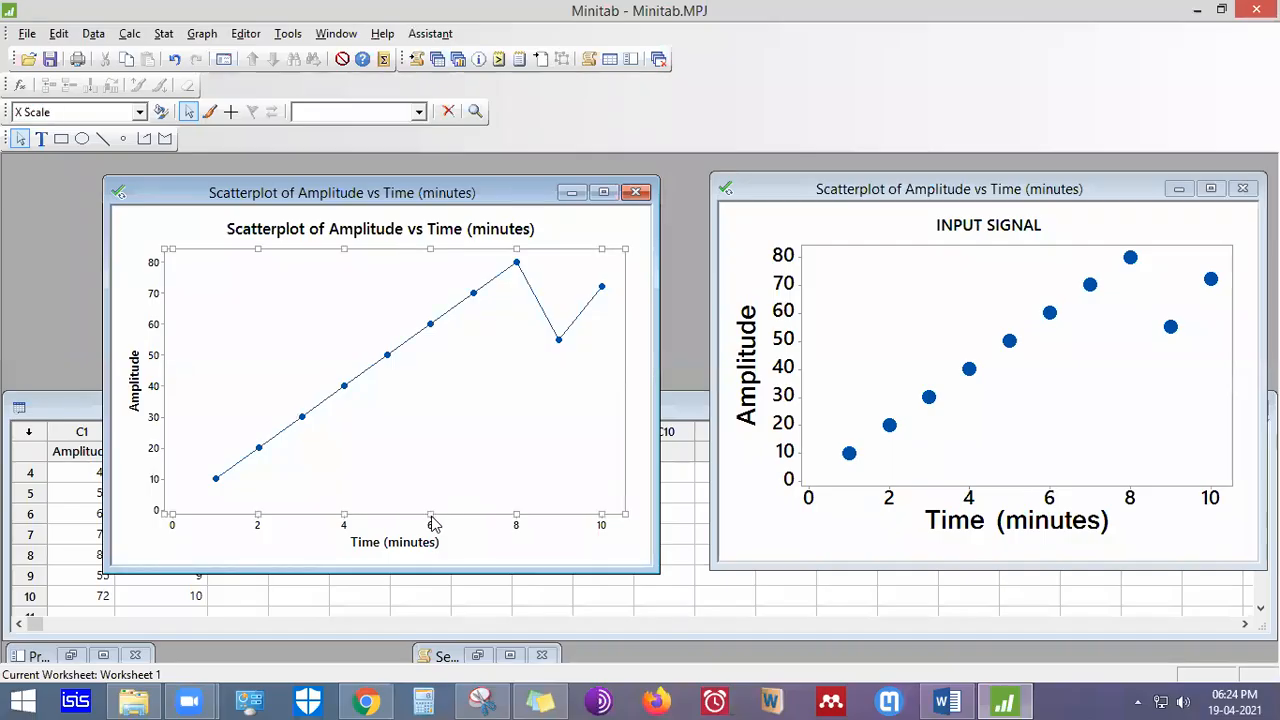
pyautogui.doubleClick(432, 524)
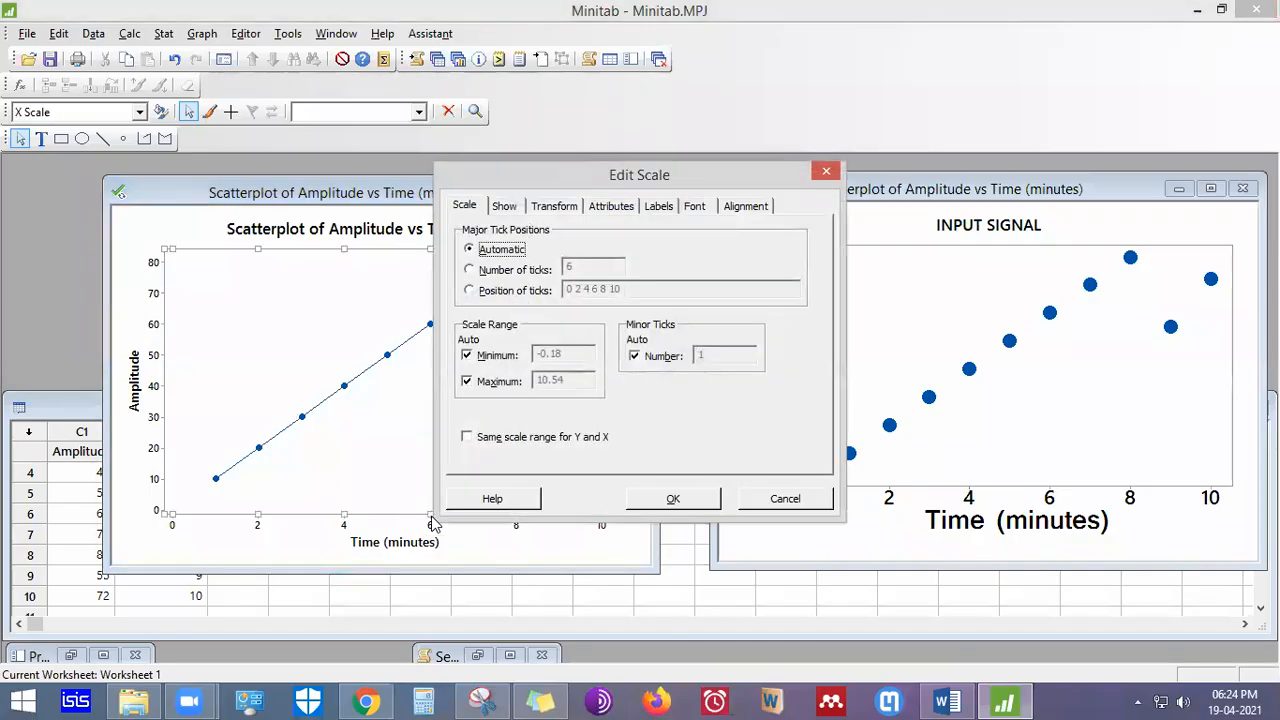
pyautogui.click(696, 206)
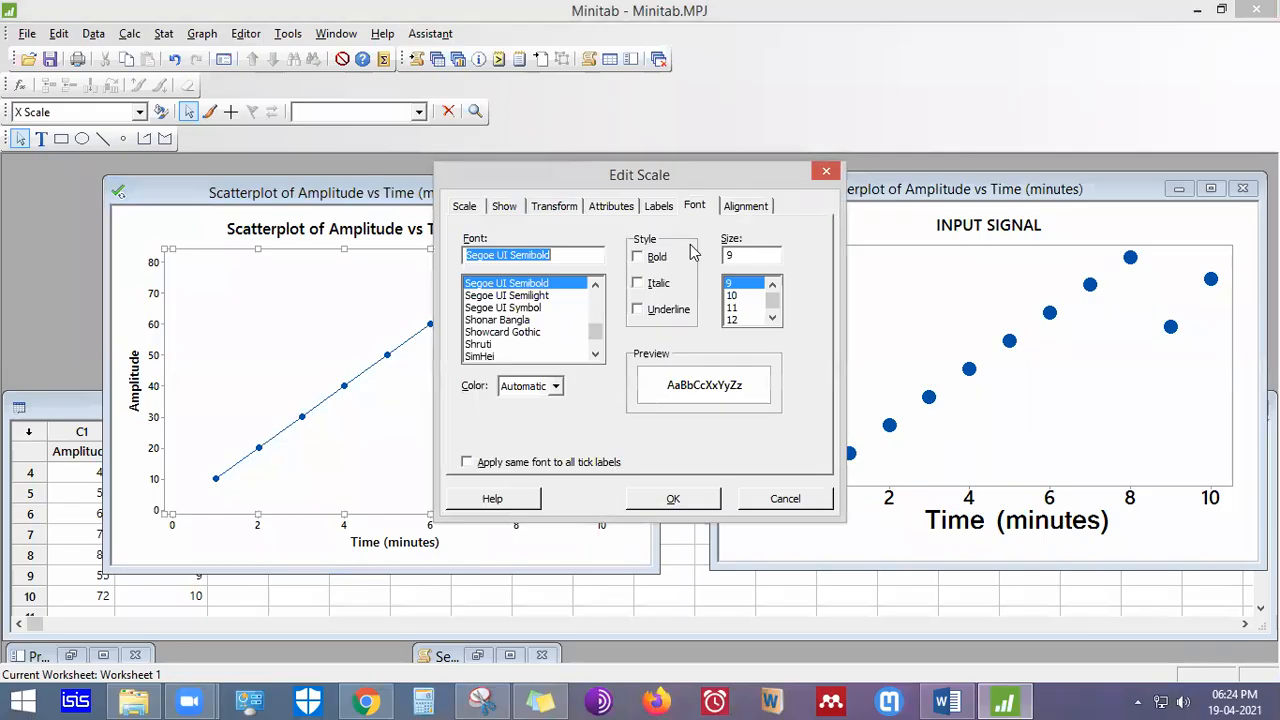
pyautogui.click(772, 318)
pyautogui.click(772, 318)
pyautogui.click(772, 318)
pyautogui.click(735, 320)
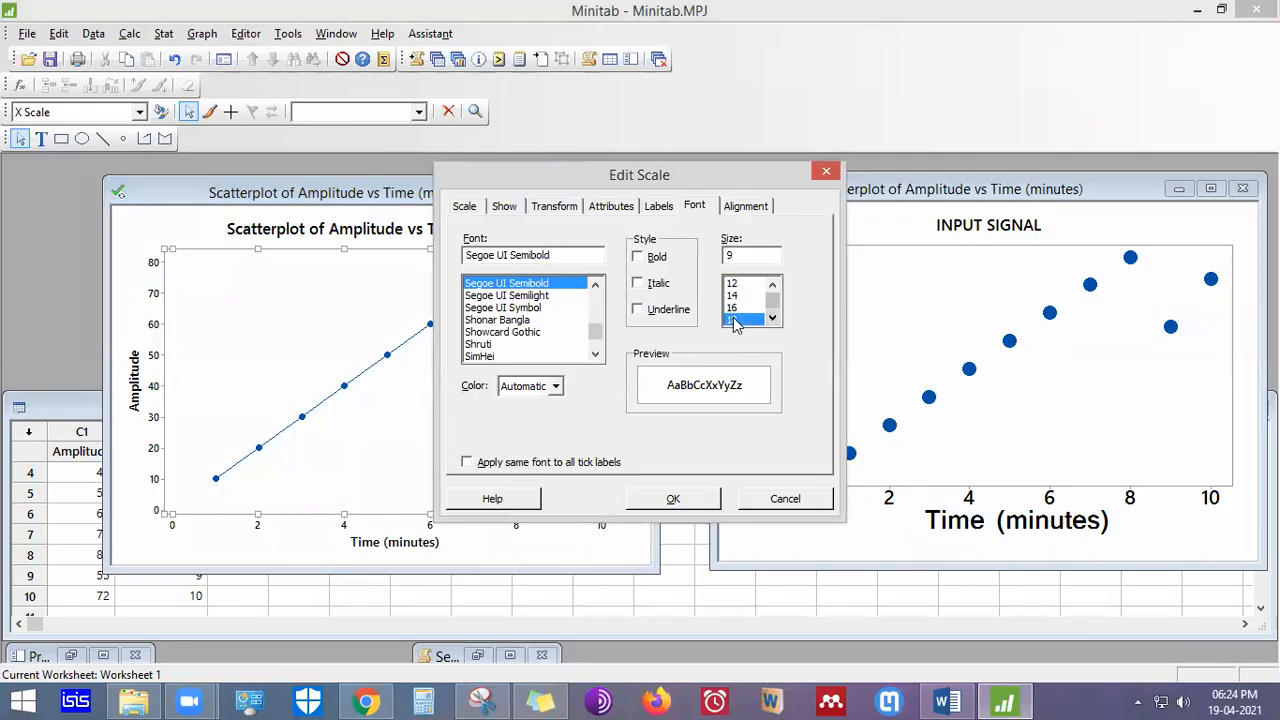
pyautogui.click(499, 345)
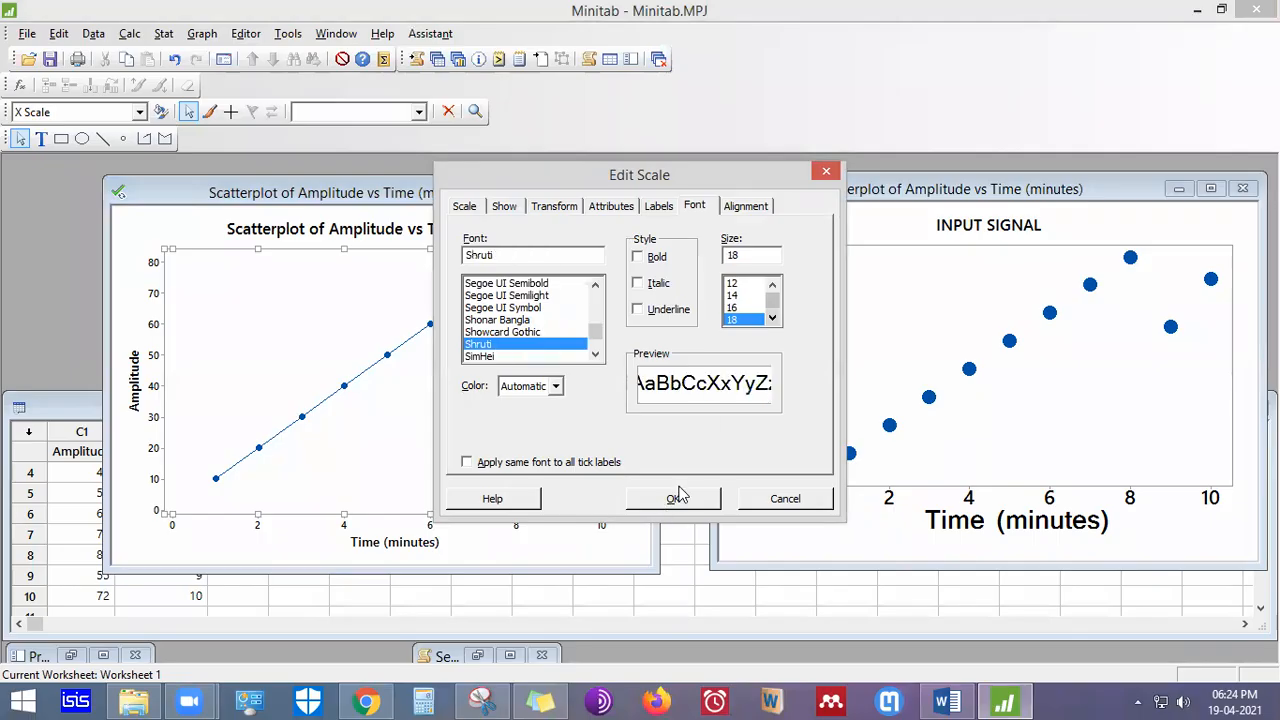
pyautogui.click(645, 259)
pyautogui.click(678, 510)
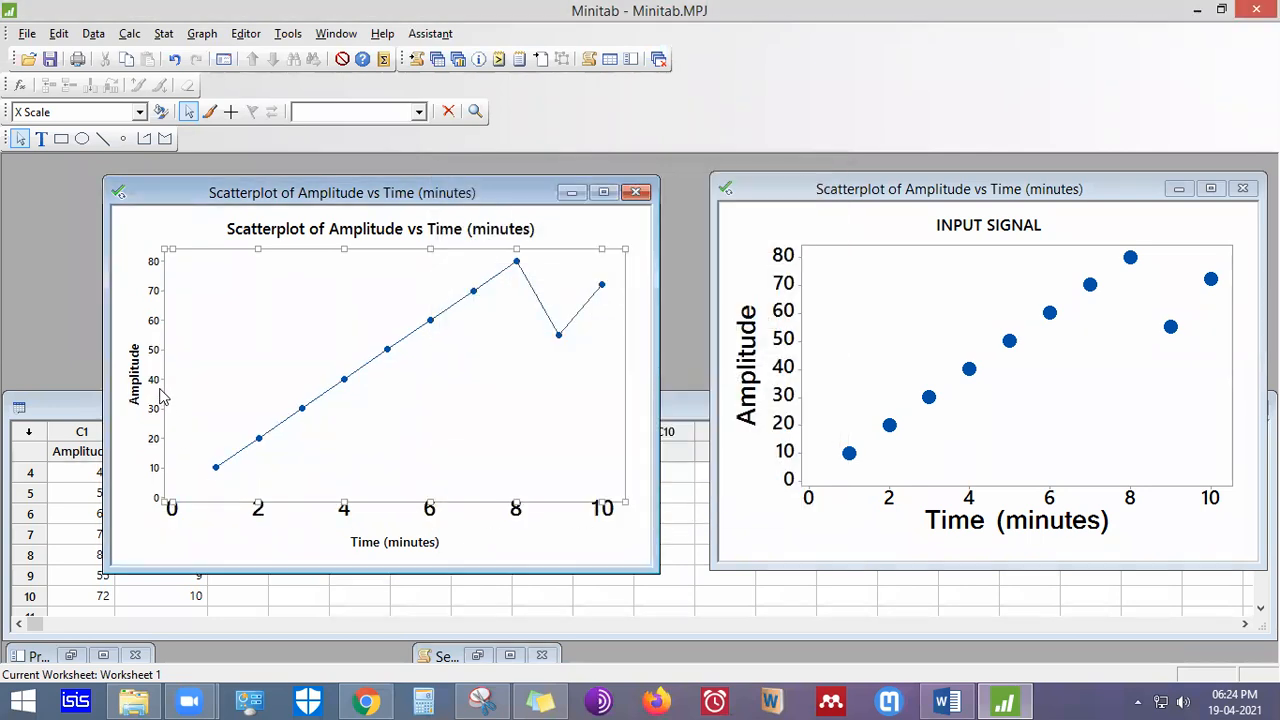
# Format the Y scale tick labels of the connected-line scatterplot in bold Shruti at size 18
pyautogui.doubleClick(164, 352)
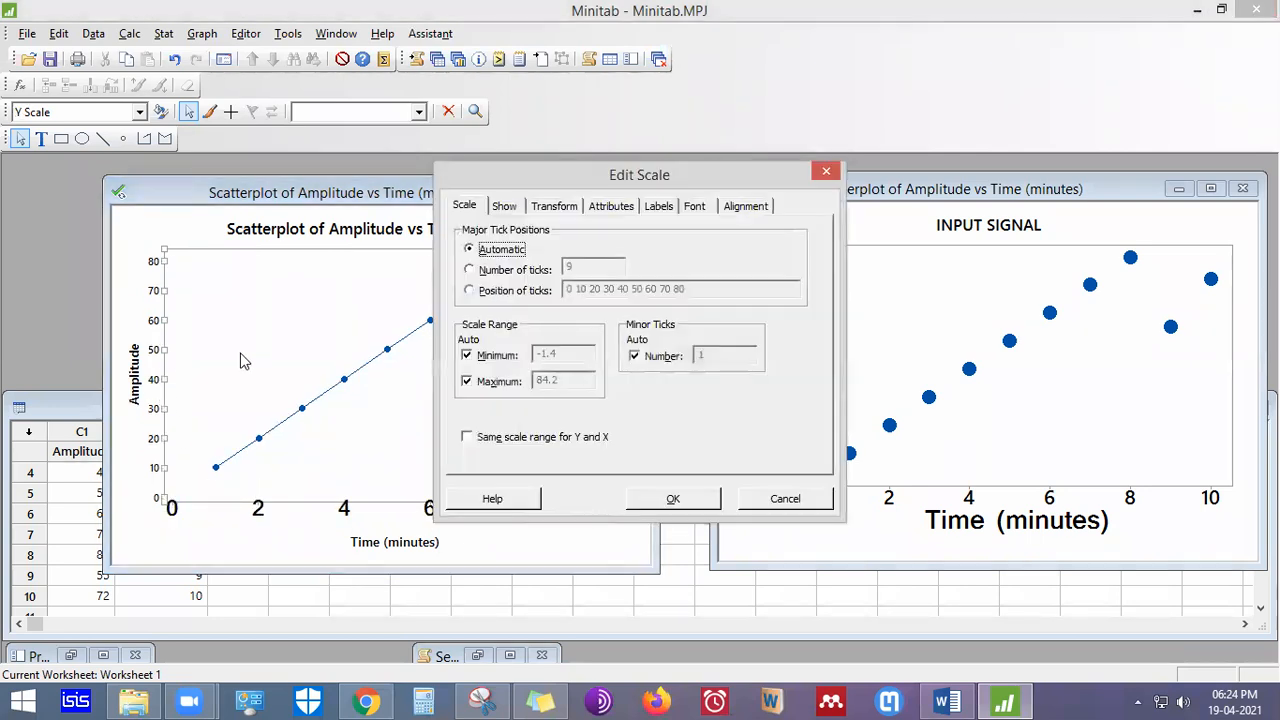
pyautogui.click(694, 206)
pyautogui.click(772, 319)
pyautogui.click(772, 319)
pyautogui.click(745, 319)
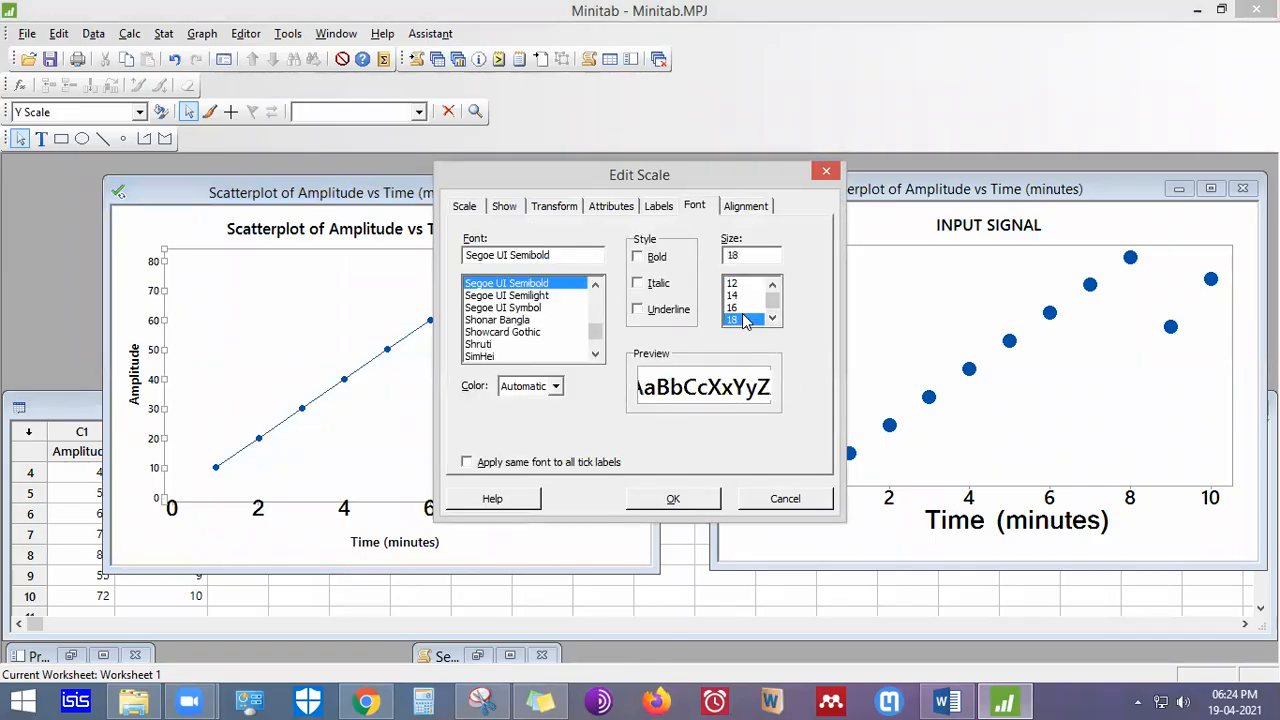
pyautogui.click(649, 260)
pyautogui.click(500, 343)
pyautogui.click(698, 508)
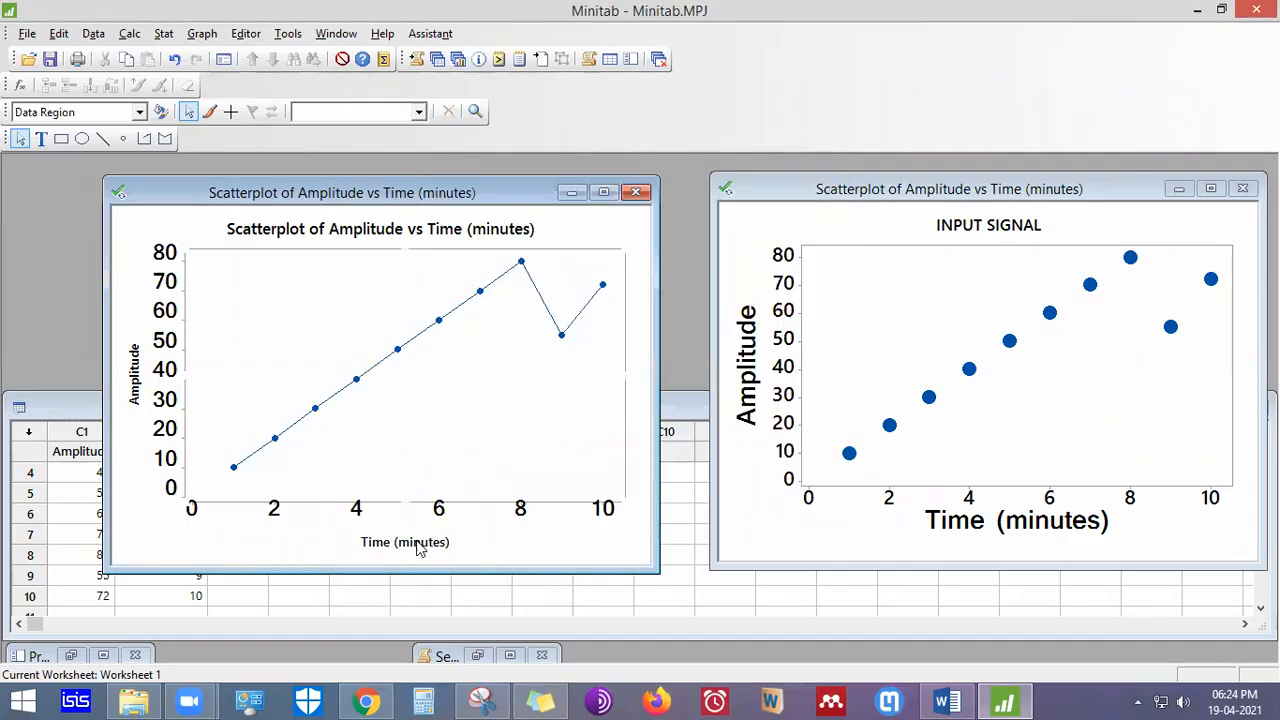
# Set the X axis label of the connected-line scatterplot to font size 22
pyautogui.click(520, 512)
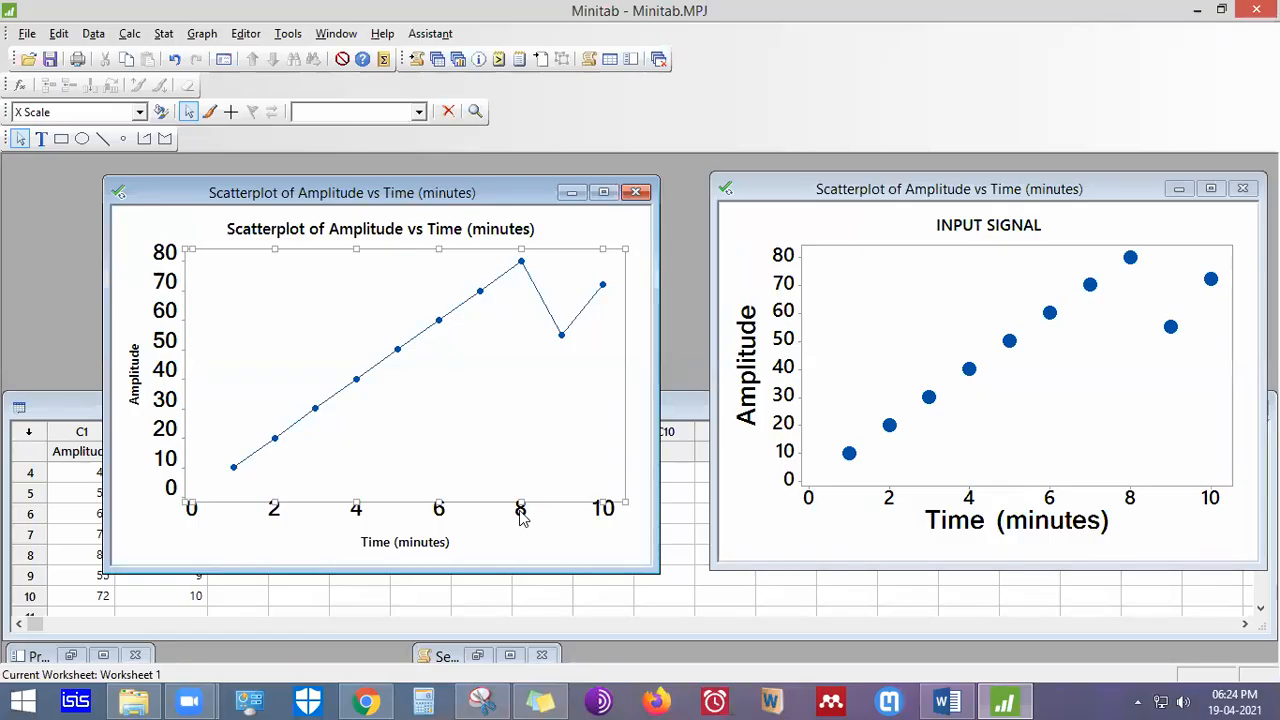
pyautogui.click(485, 546)
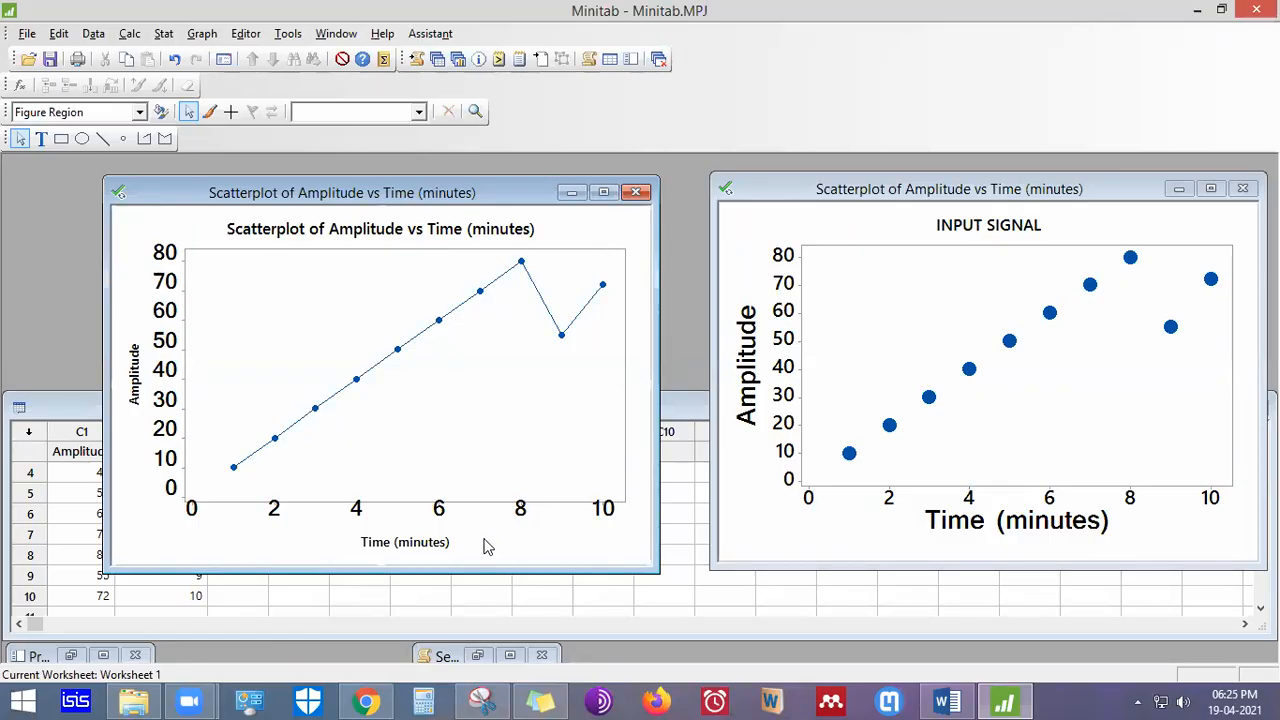
pyautogui.doubleClick(416, 549)
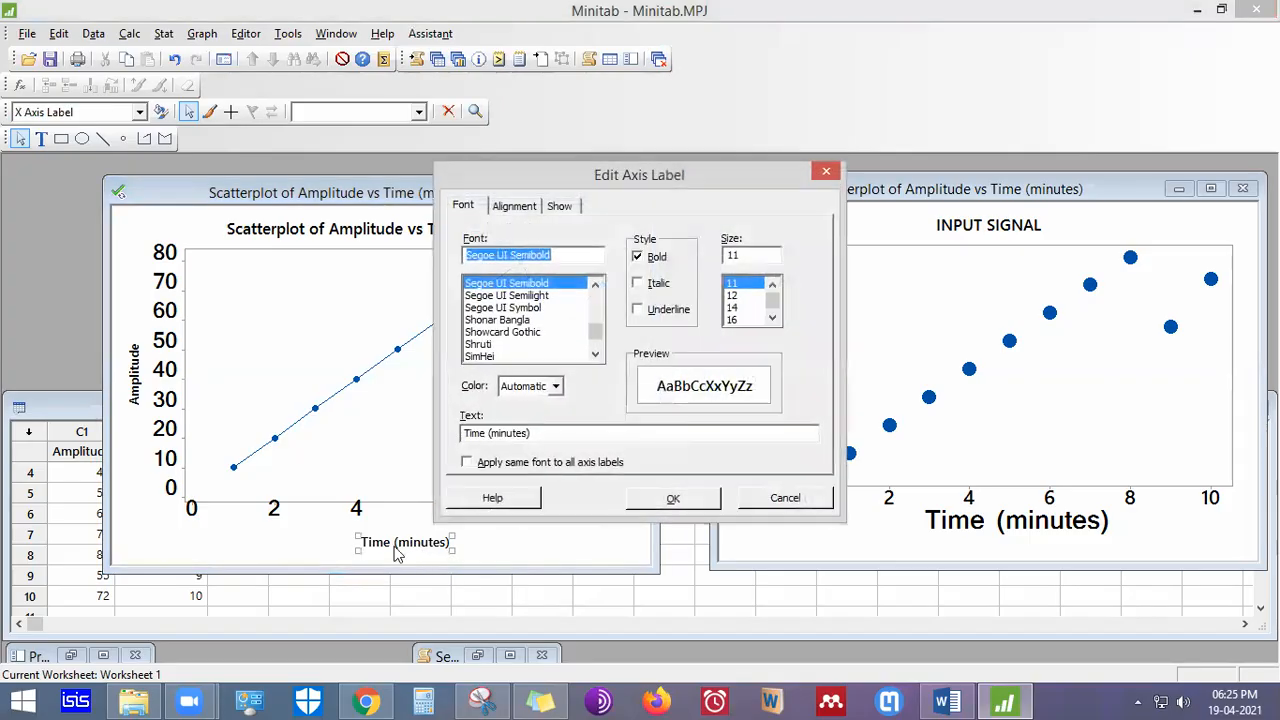
pyautogui.click(771, 320)
pyautogui.click(771, 320)
pyautogui.click(771, 320)
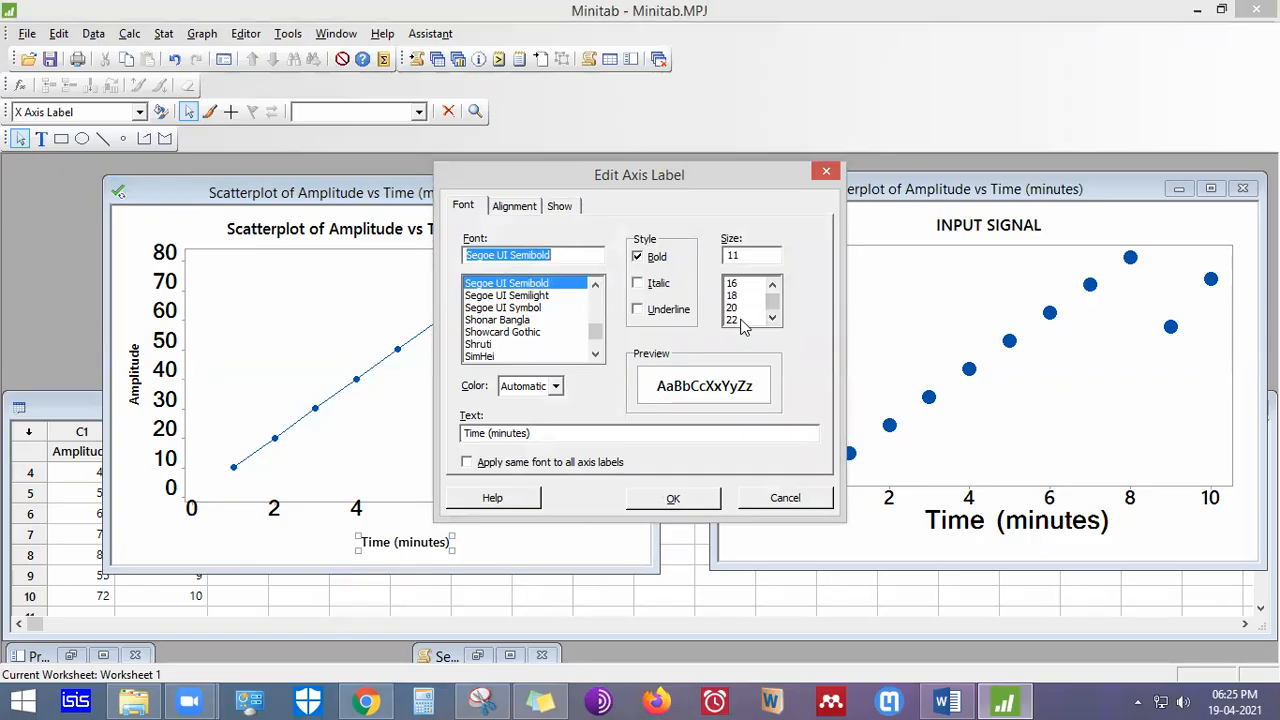
pyautogui.click(735, 320)
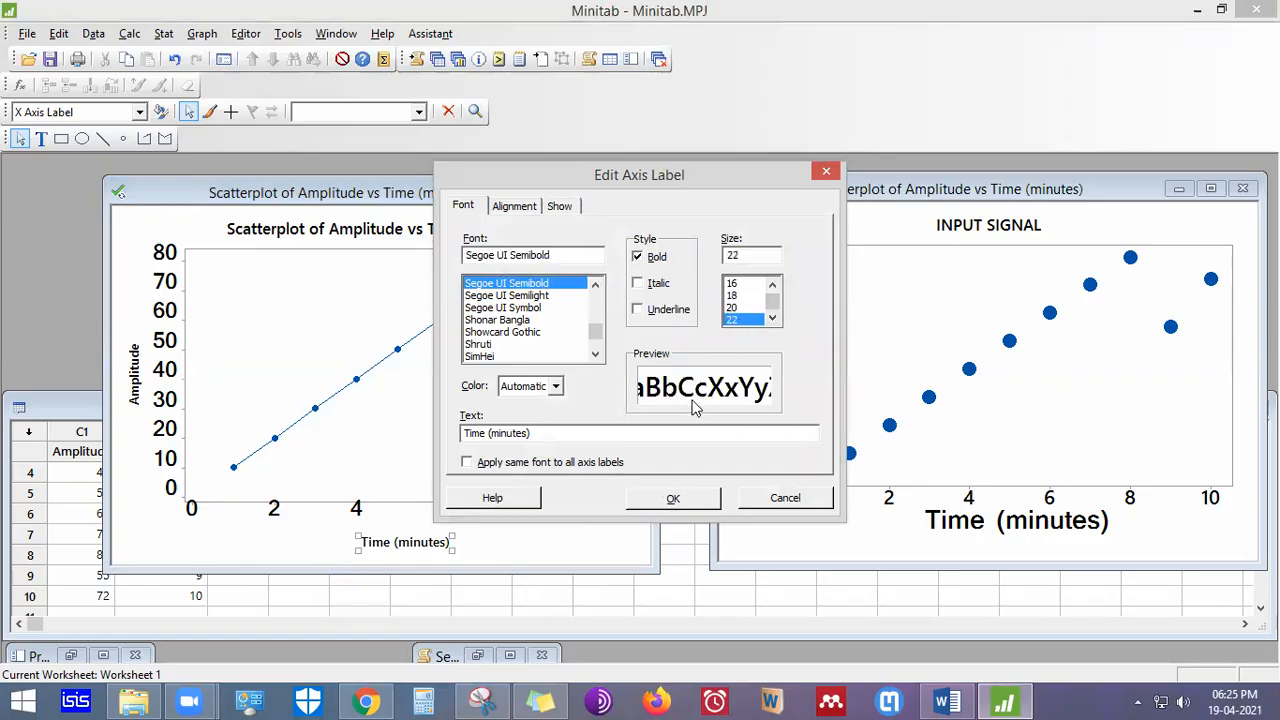
pyautogui.click(673, 497)
# Set the Y axis label of the connected-line scatterplot to font size 22
pyautogui.doubleClick(138, 390)
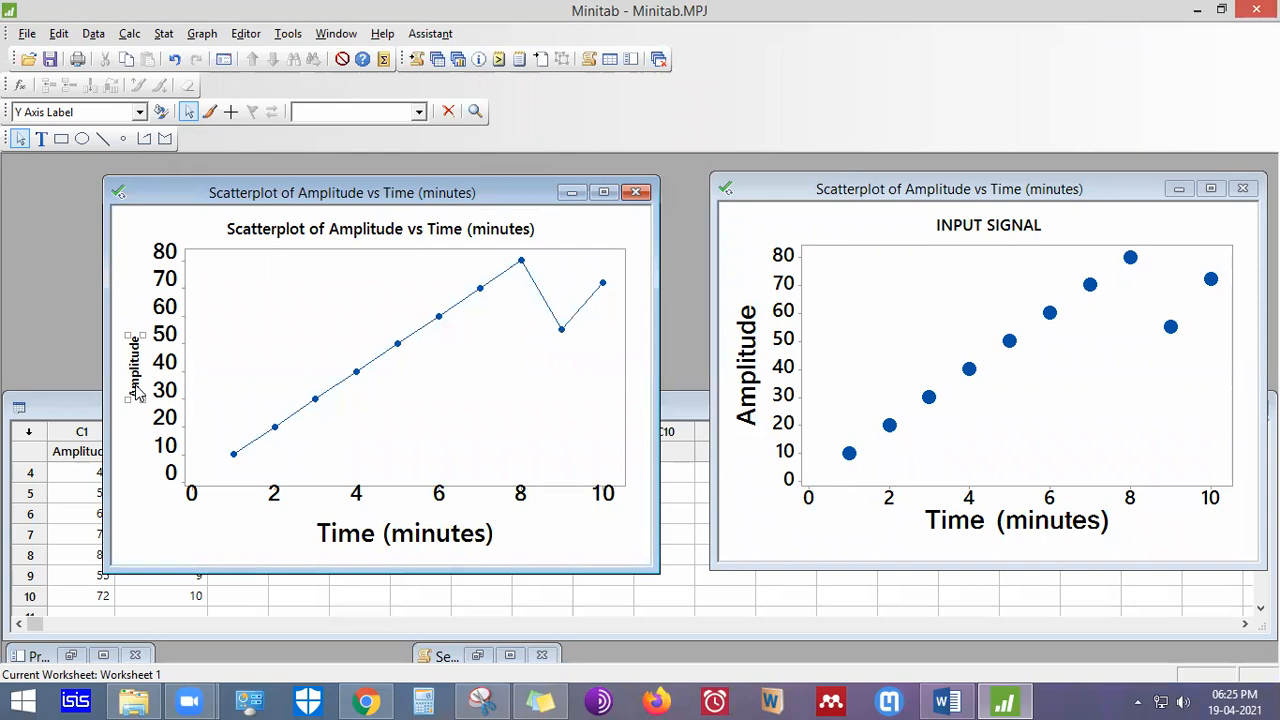
pyautogui.click(773, 318)
pyautogui.click(773, 318)
pyautogui.click(773, 318)
pyautogui.click(773, 318)
pyautogui.click(748, 309)
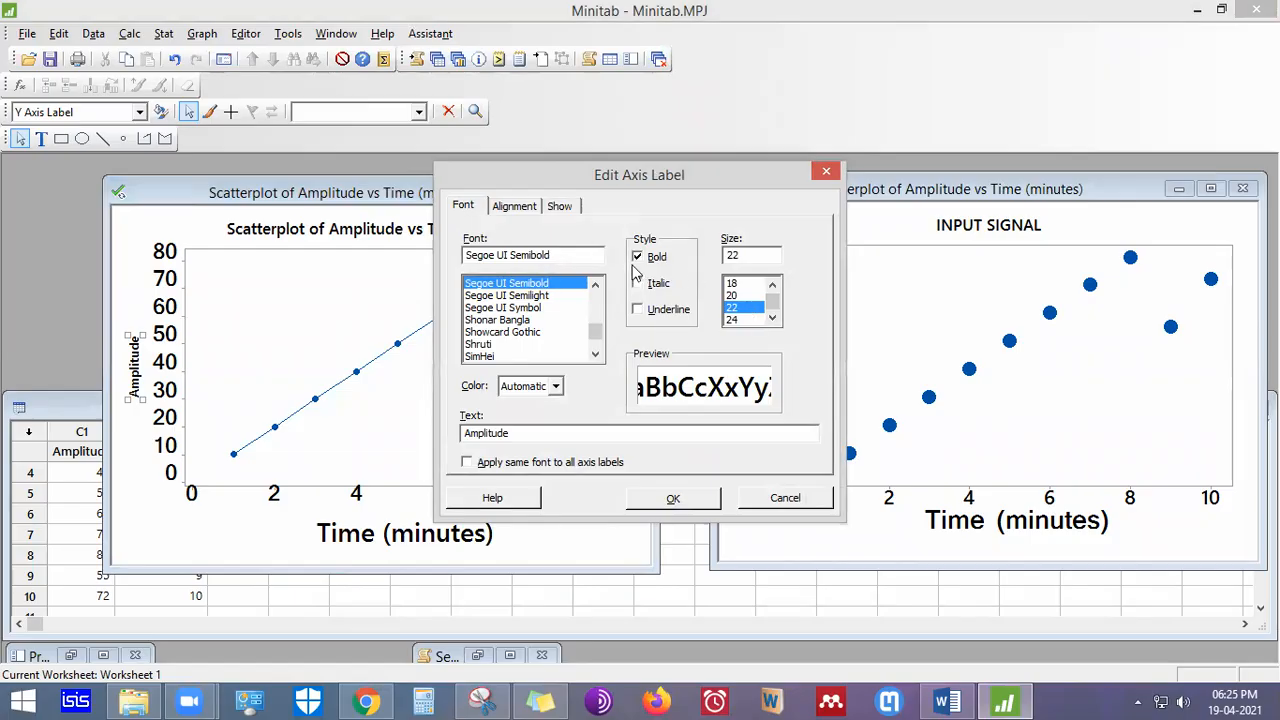
pyautogui.click(686, 500)
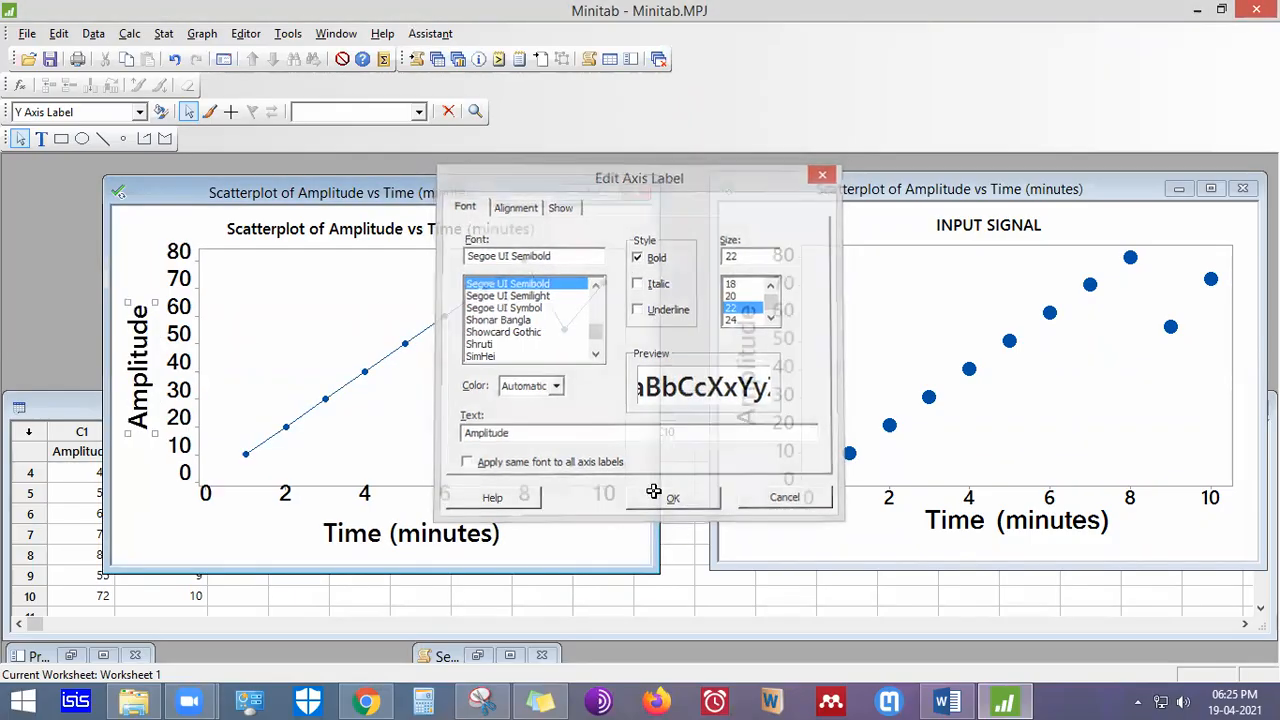
# Change the title text of the connected-line scatterplot to "Amplitude vs Time"
pyautogui.click(425, 235)
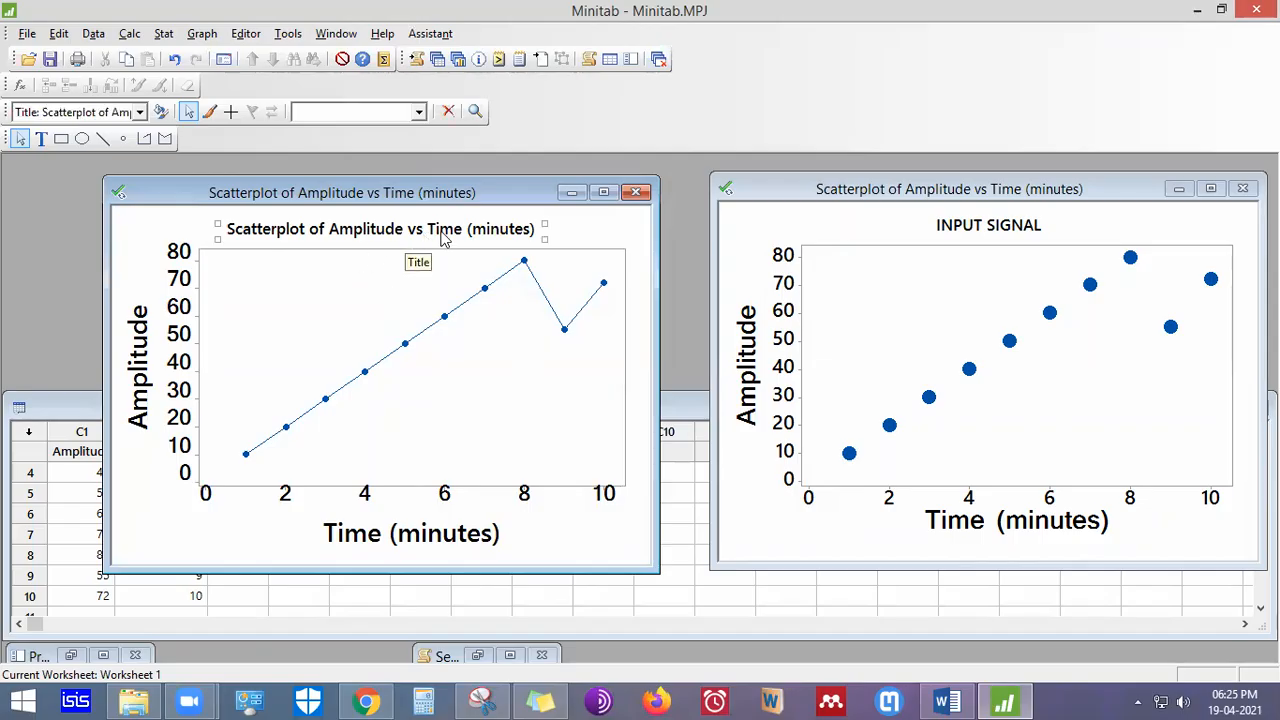
pyautogui.doubleClick(445, 233)
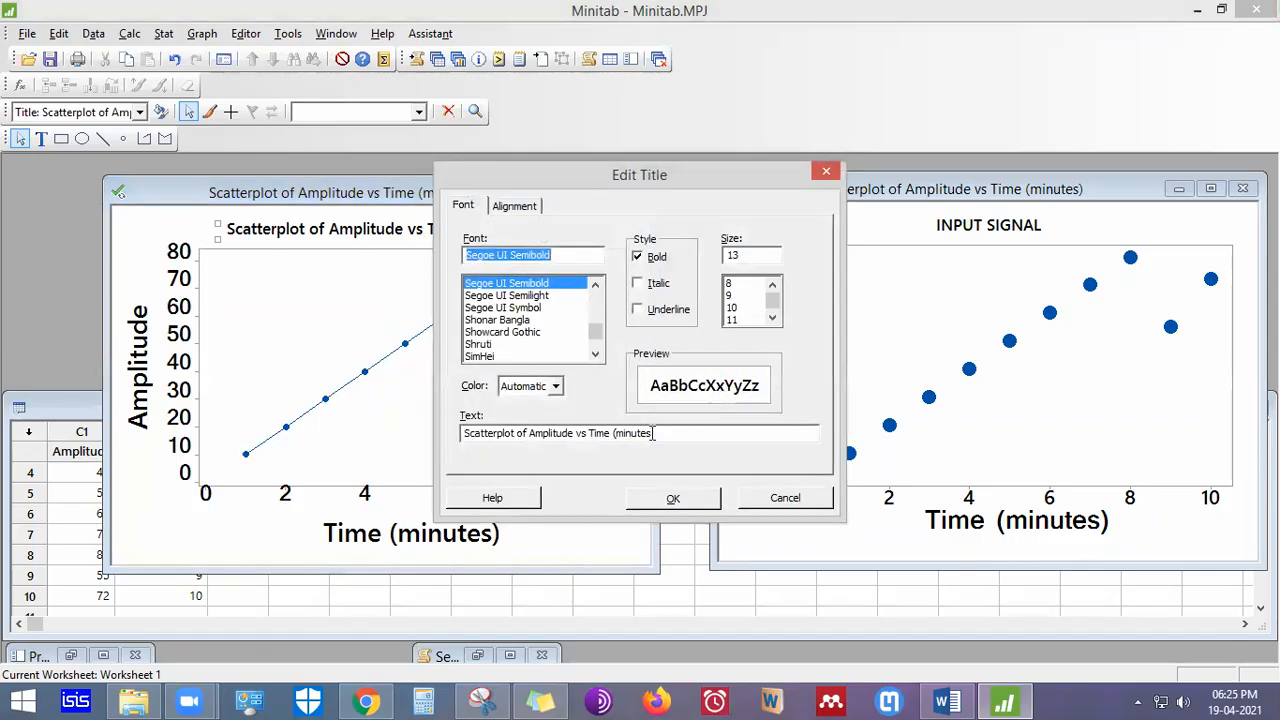
pyautogui.moveTo(658, 433); pyautogui.dragTo(235, 432)
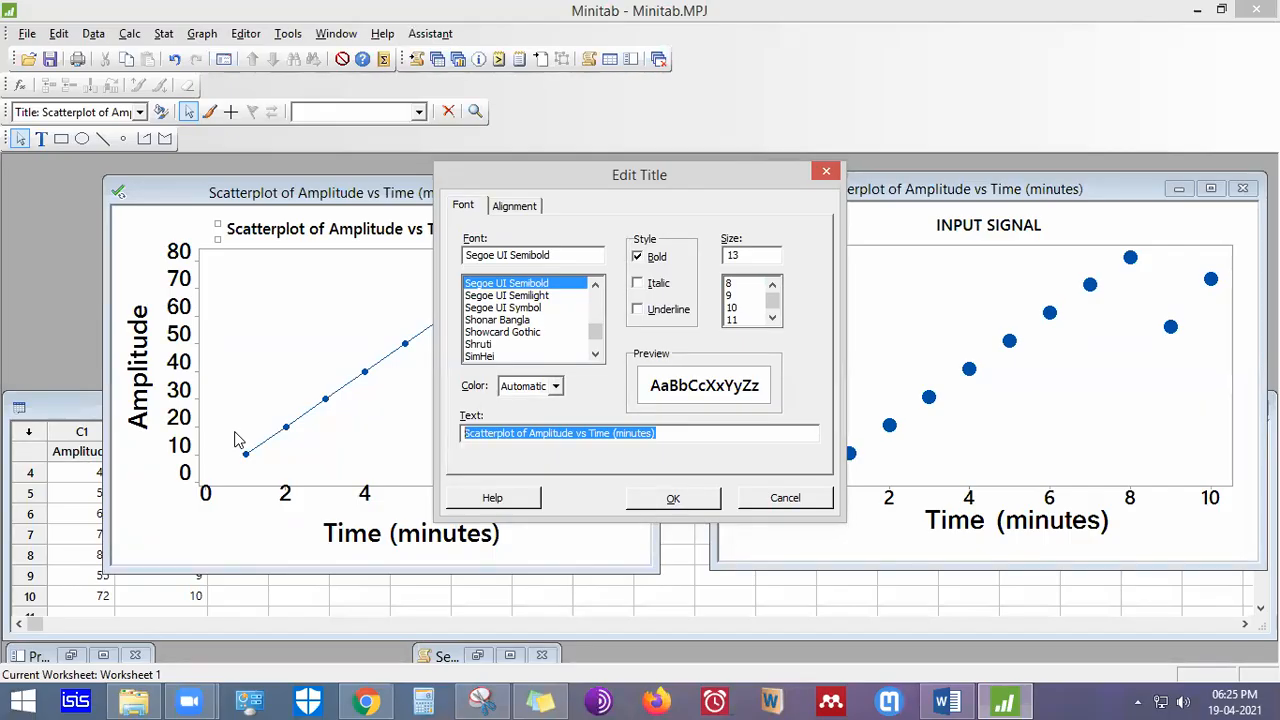
pyautogui.write('Amplitude vs')
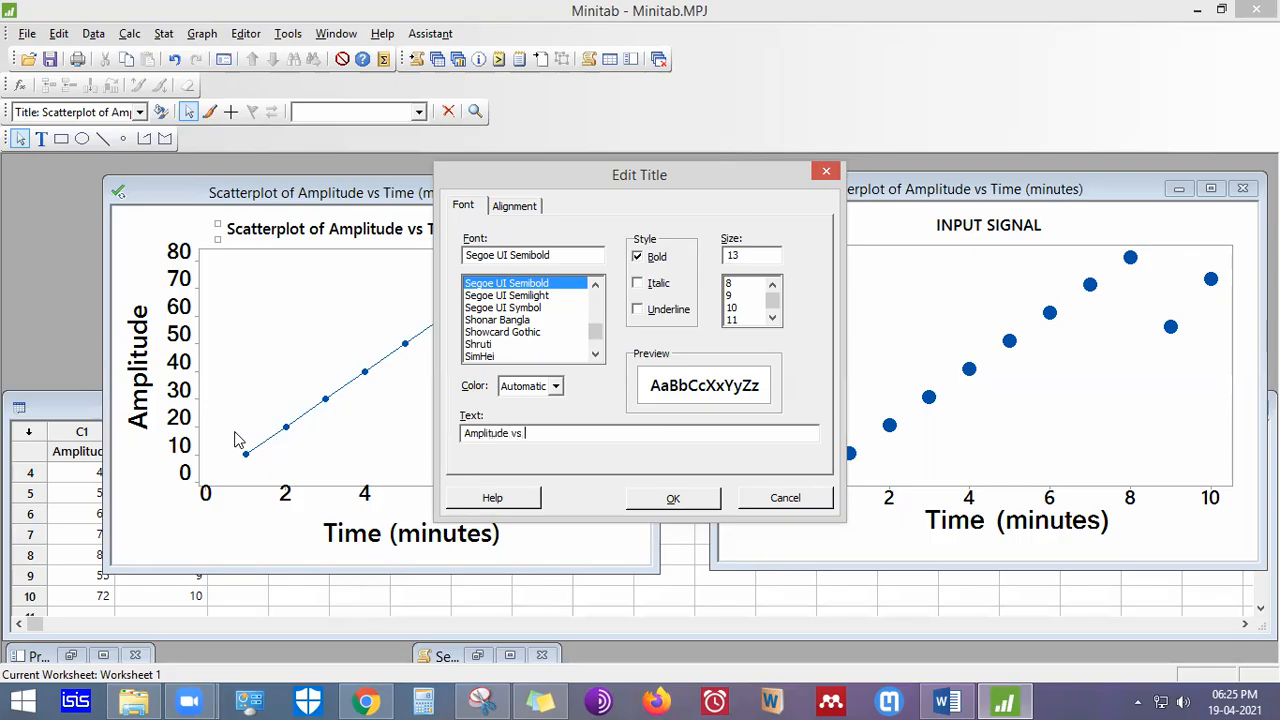
pyautogui.write(' Time')
pyautogui.press('Return')
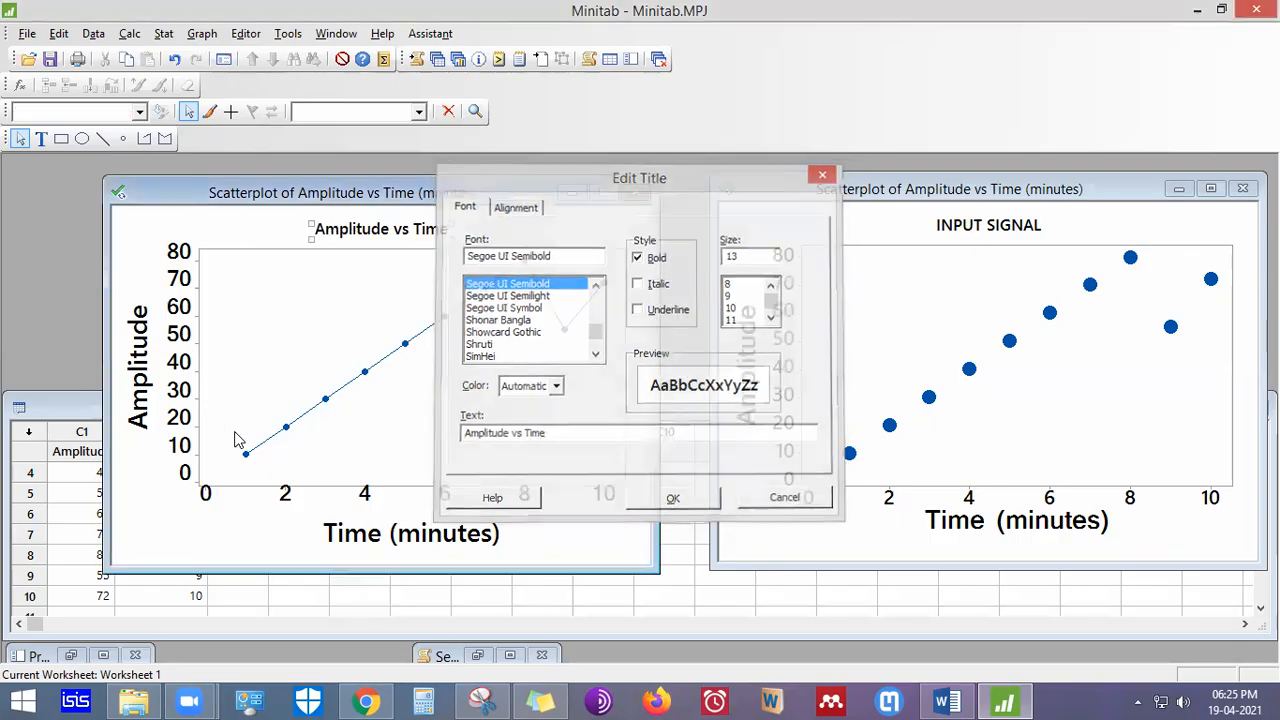
# Format the title of the connected-line scatterplot in bold Shruti at size 18
pyautogui.doubleClick(394, 234)
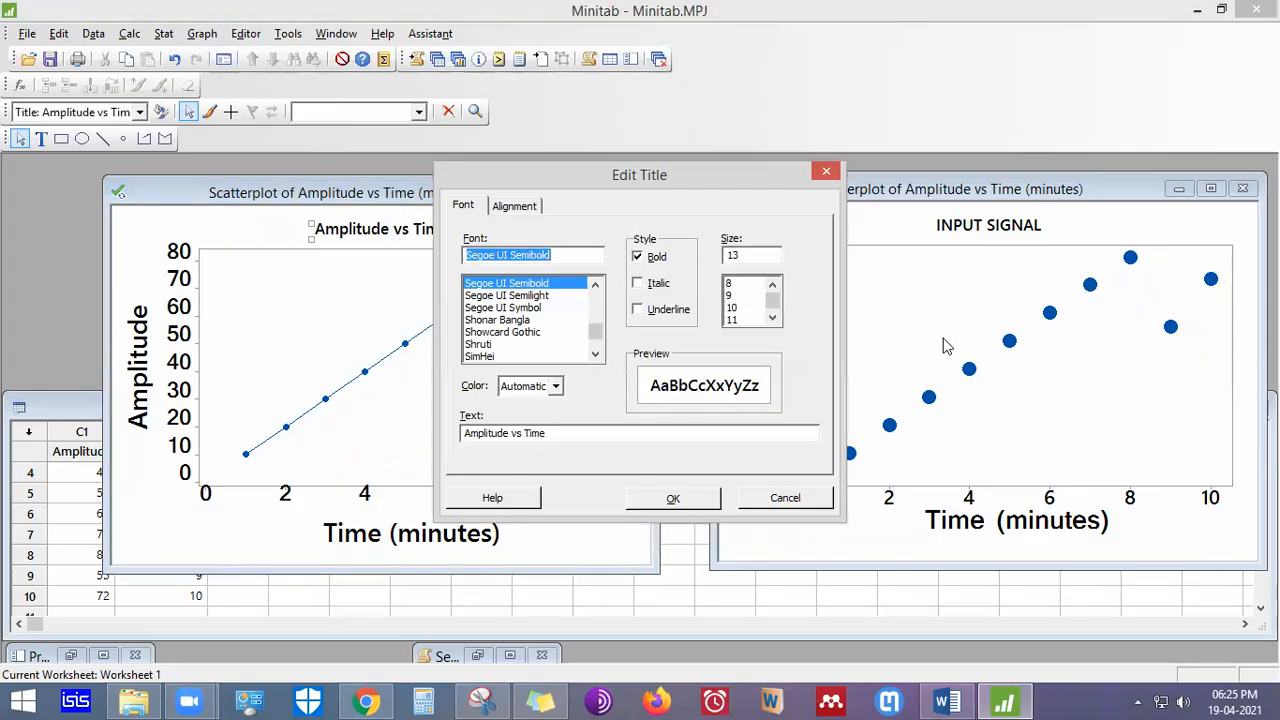
pyautogui.click(772, 318)
pyautogui.click(772, 318)
pyautogui.click(772, 318)
pyautogui.click(745, 320)
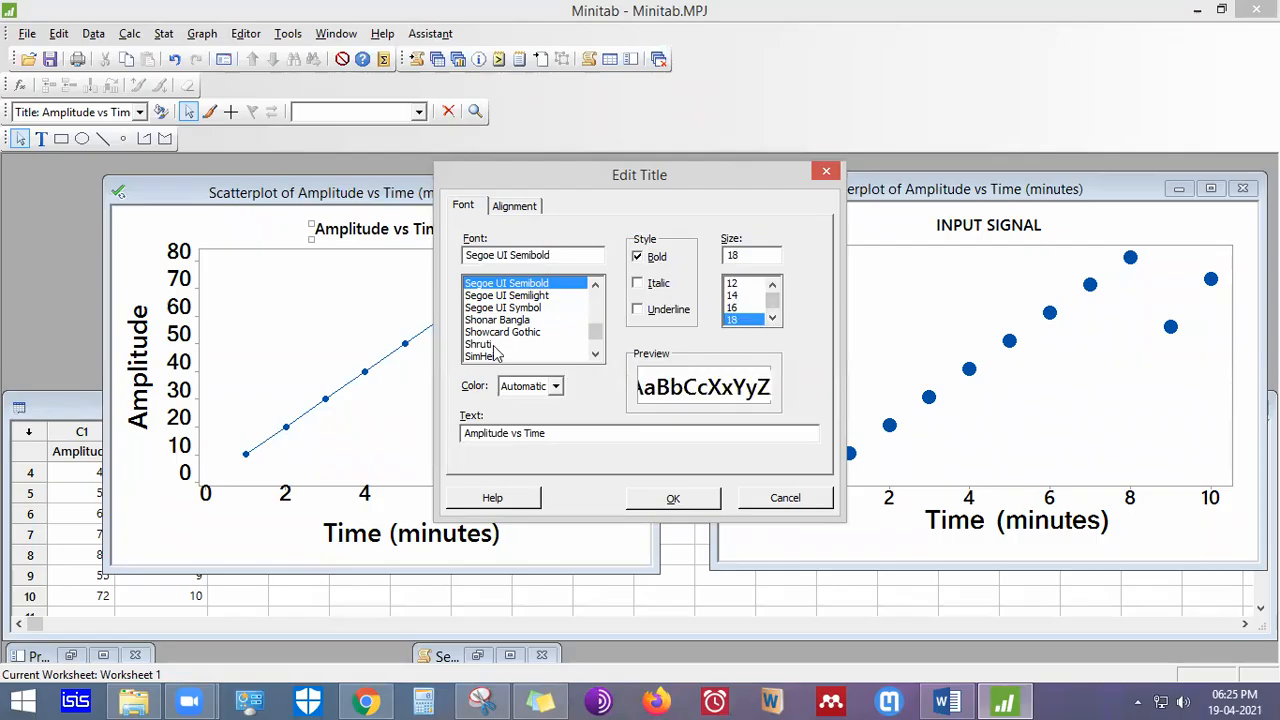
pyautogui.click(495, 346)
pyautogui.click(670, 496)
pyautogui.click(566, 436)
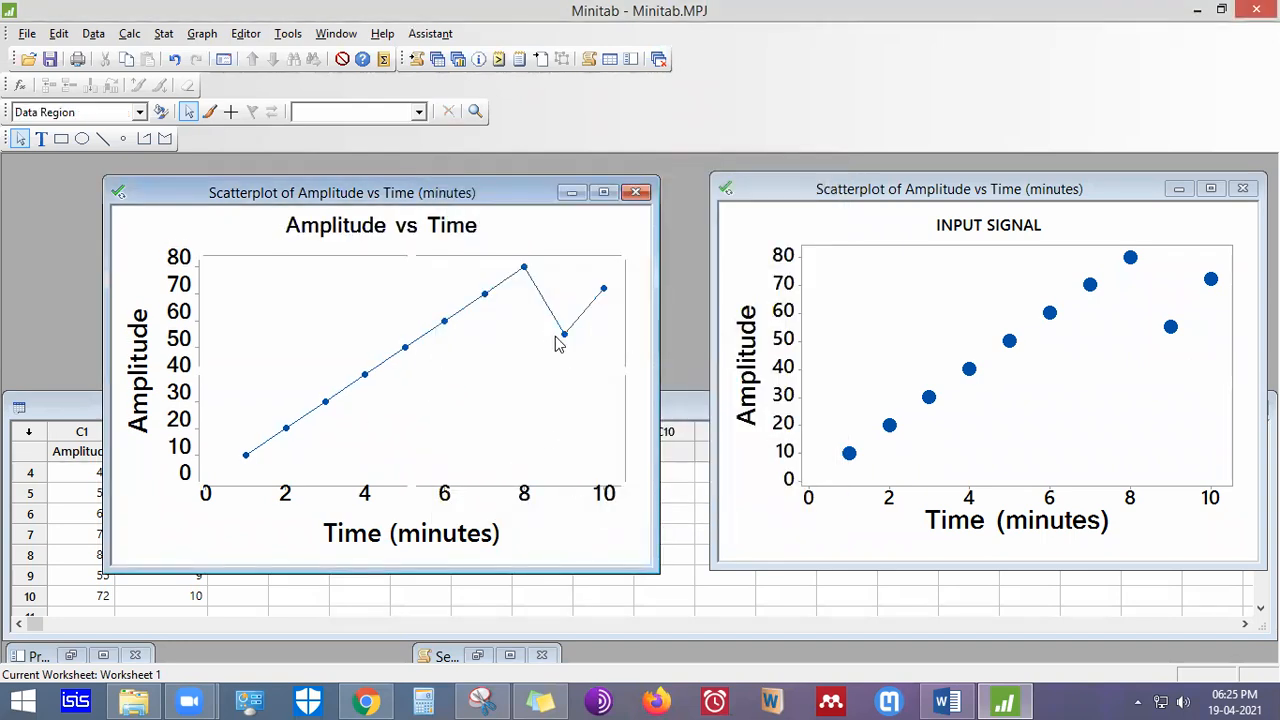
# Give the data point symbols of the connected-line scatterplot a custom red color and size 3
pyautogui.click(366, 378)
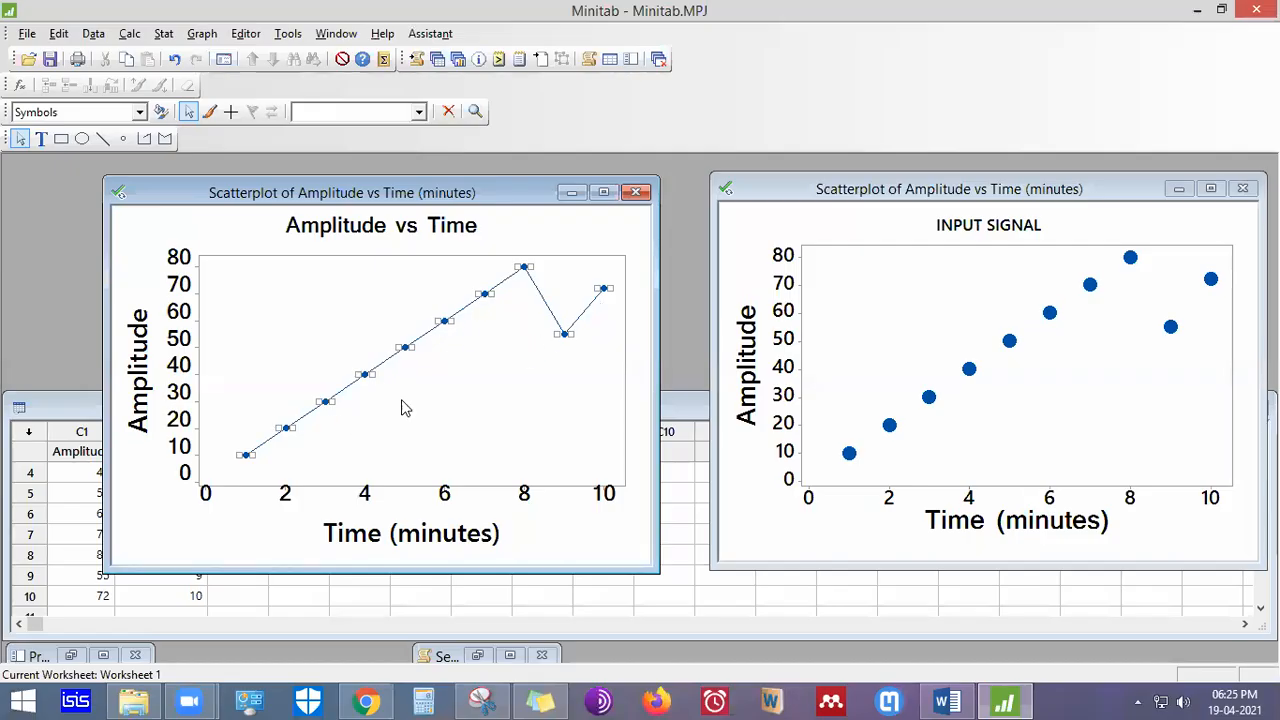
pyautogui.doubleClick(367, 377)
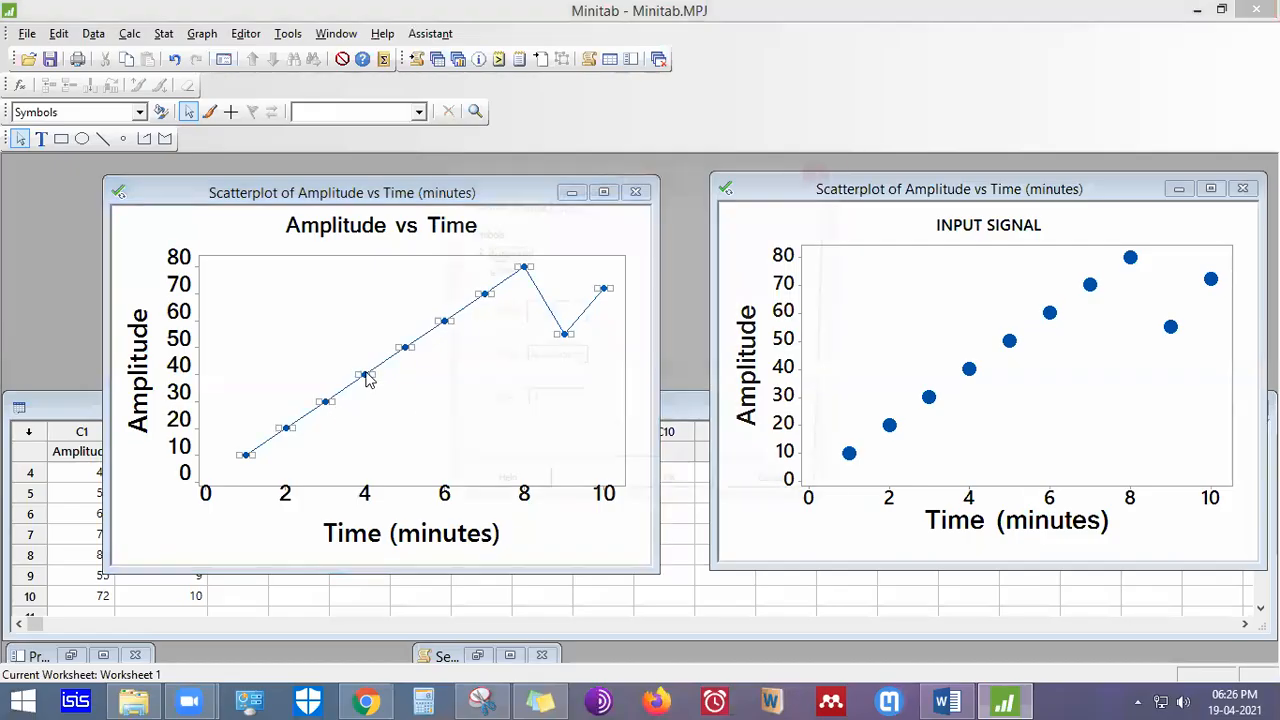
pyautogui.click(470, 271)
pyautogui.moveTo(543, 405); pyautogui.dragTo(522, 404)
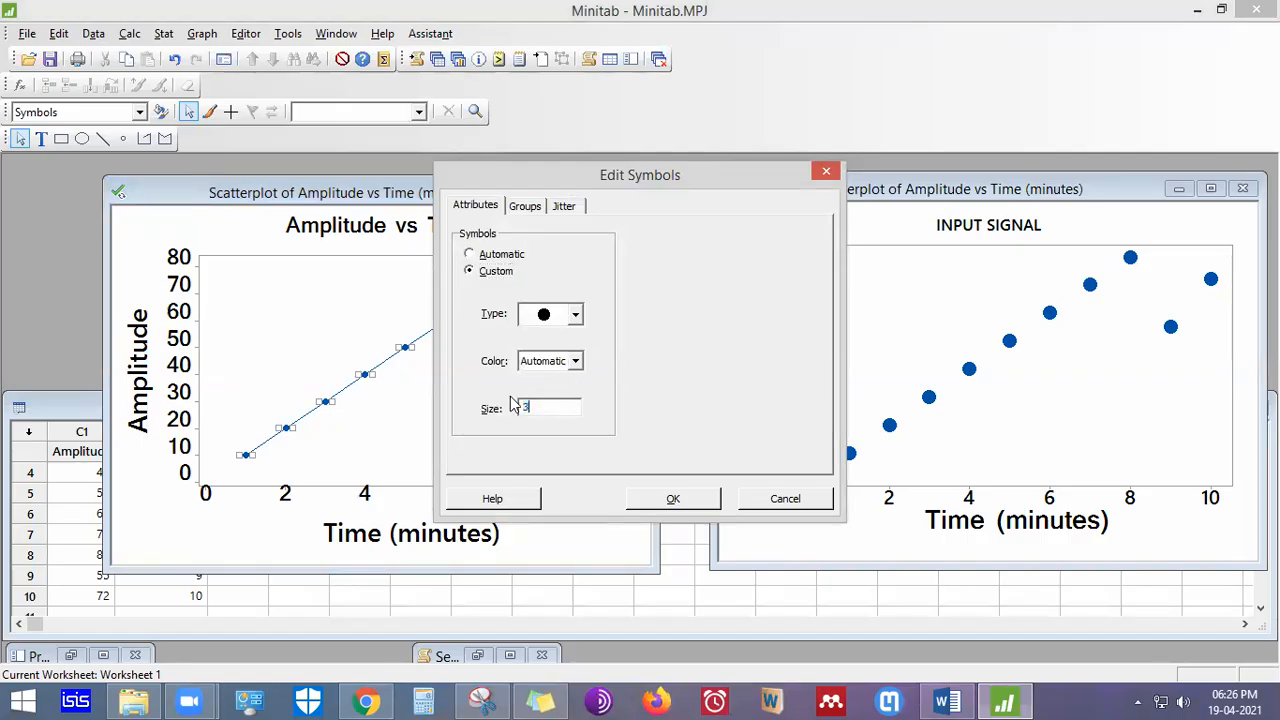
pyautogui.click(560, 366)
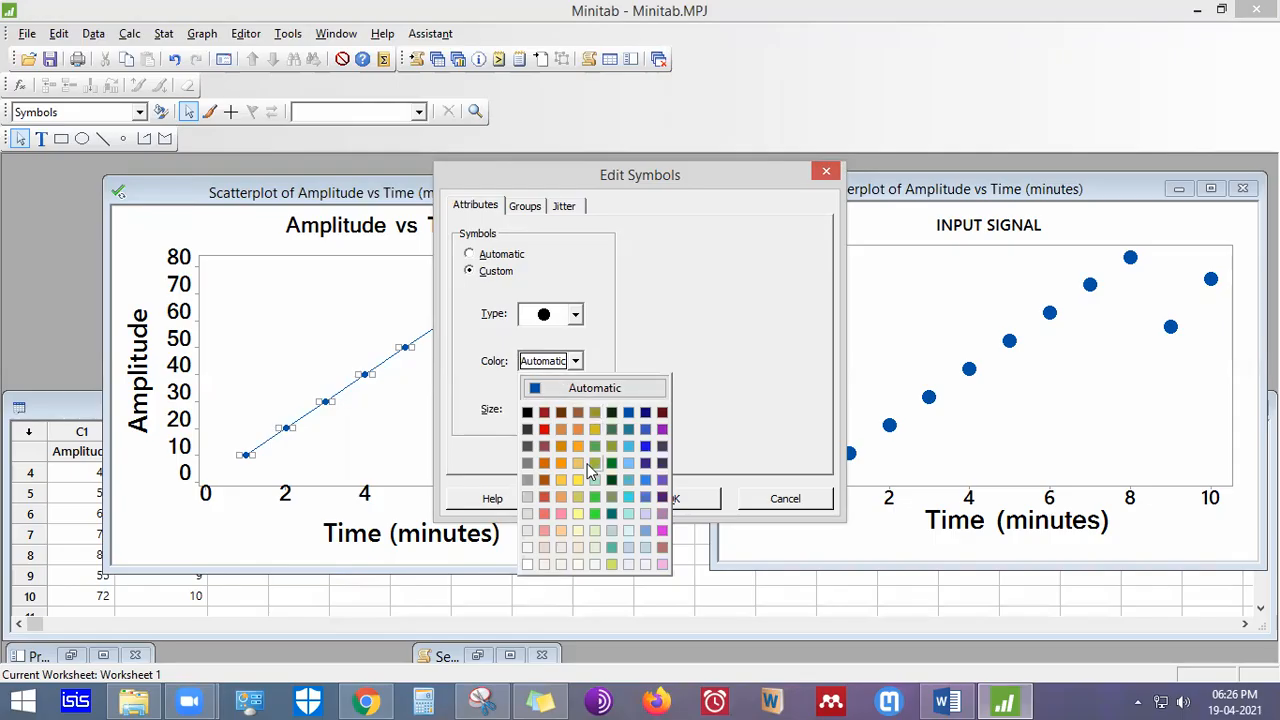
pyautogui.click(544, 429)
pyautogui.click(683, 497)
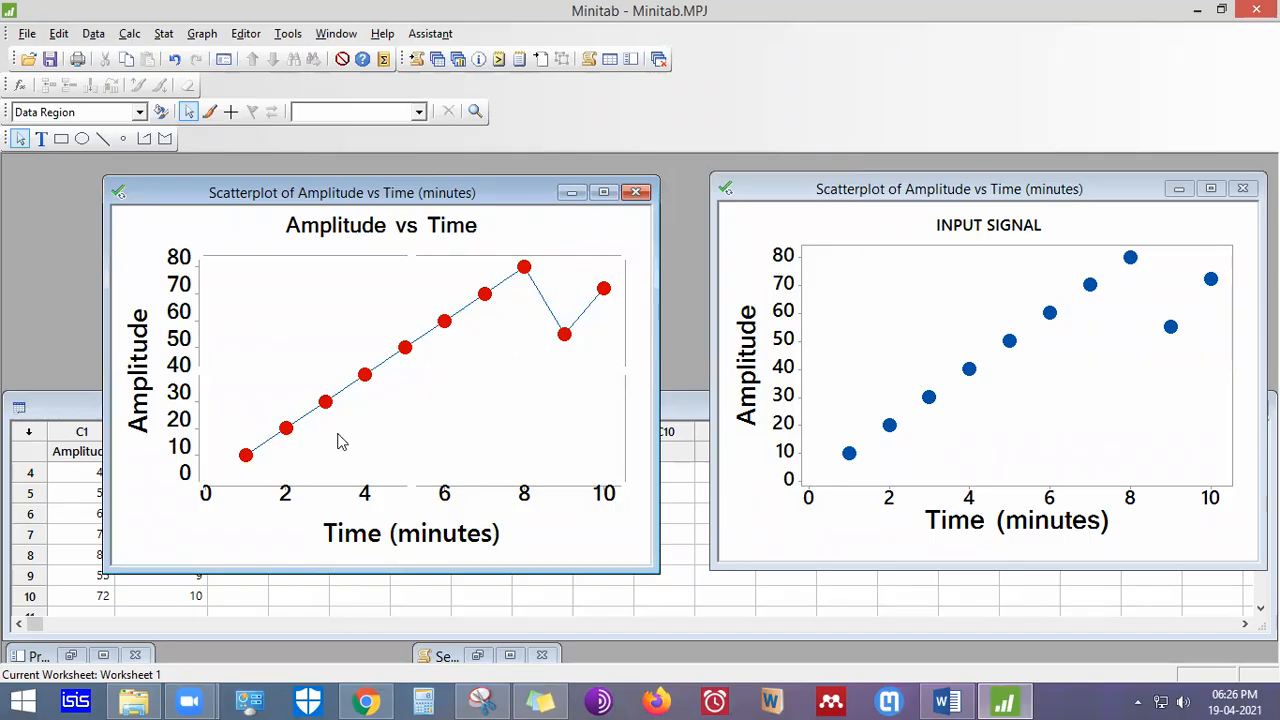
# Make the scatterplot's connect line custom with size 3, keeping the automatic color
pyautogui.click(428, 342)
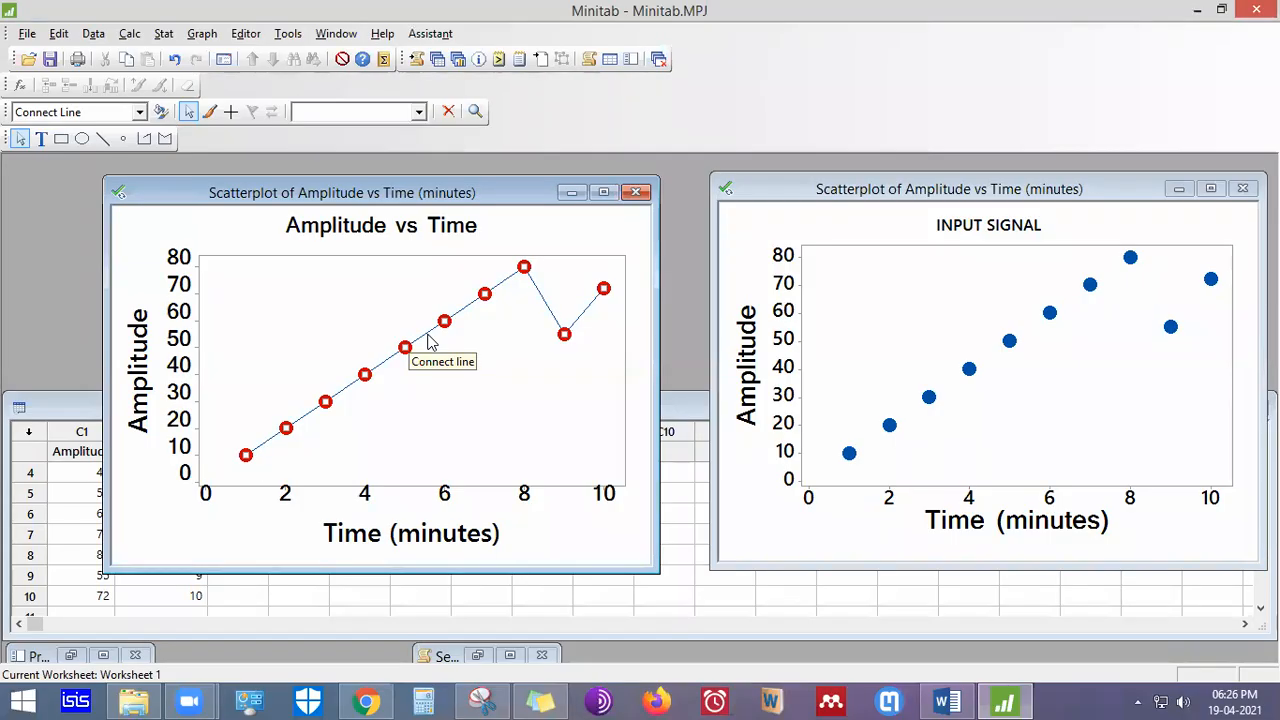
pyautogui.doubleClick(428, 342)
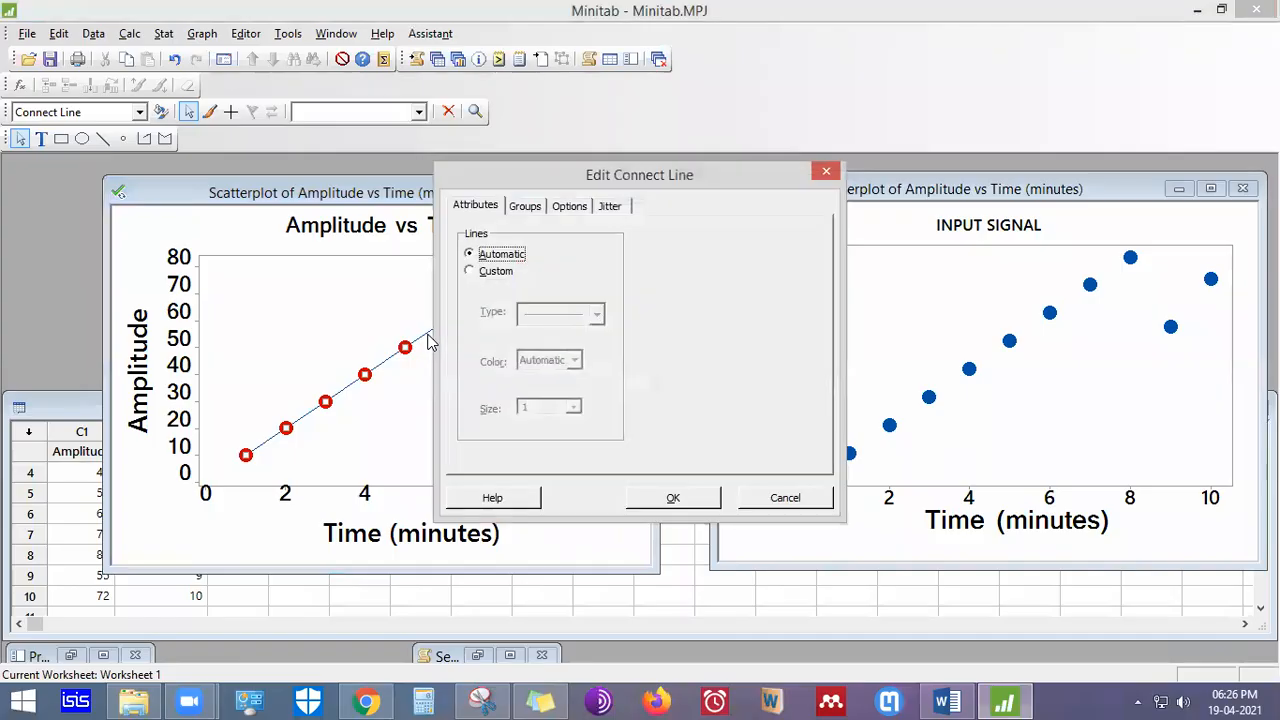
pyautogui.click(480, 277)
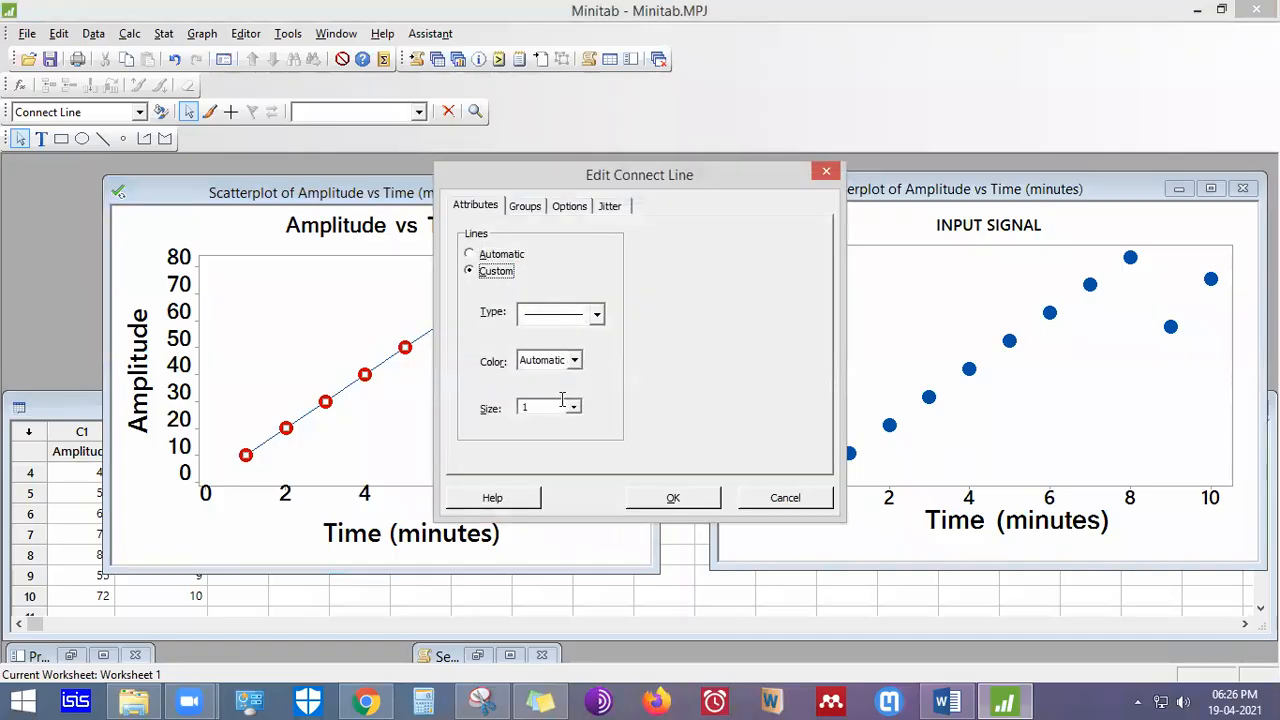
pyautogui.click(548, 407)
pyautogui.click(533, 363)
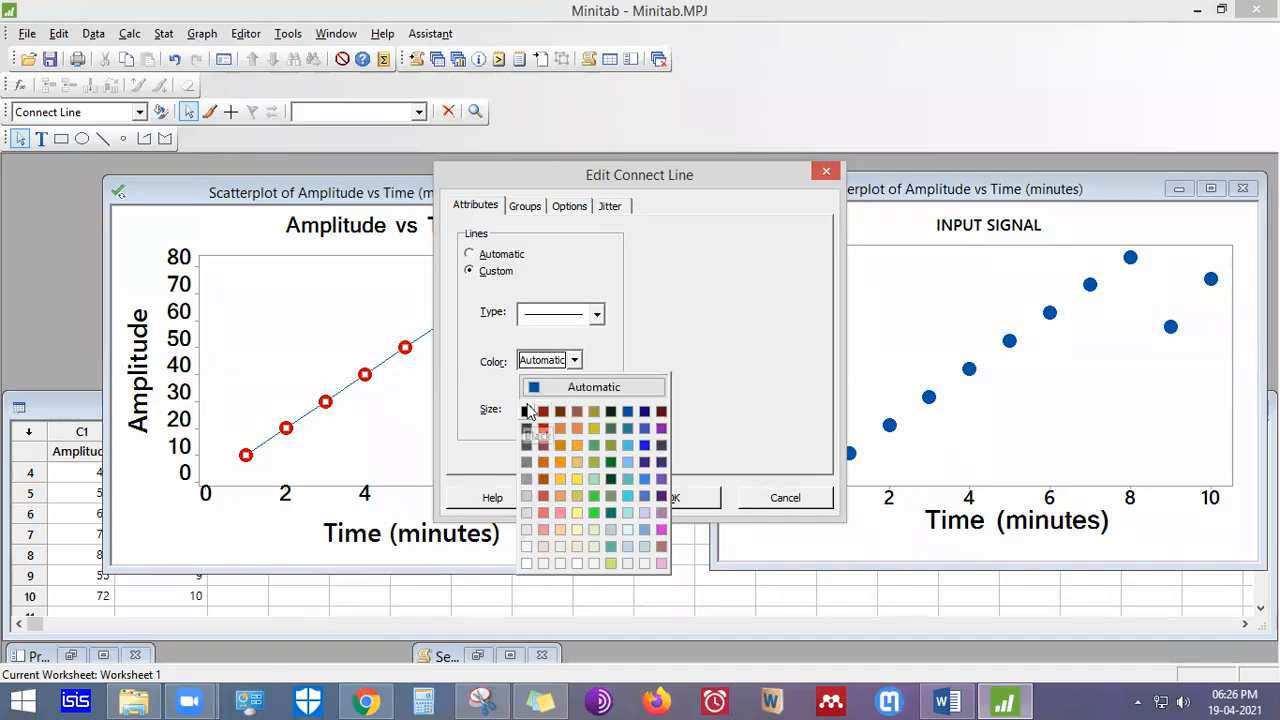
pyautogui.click(663, 330)
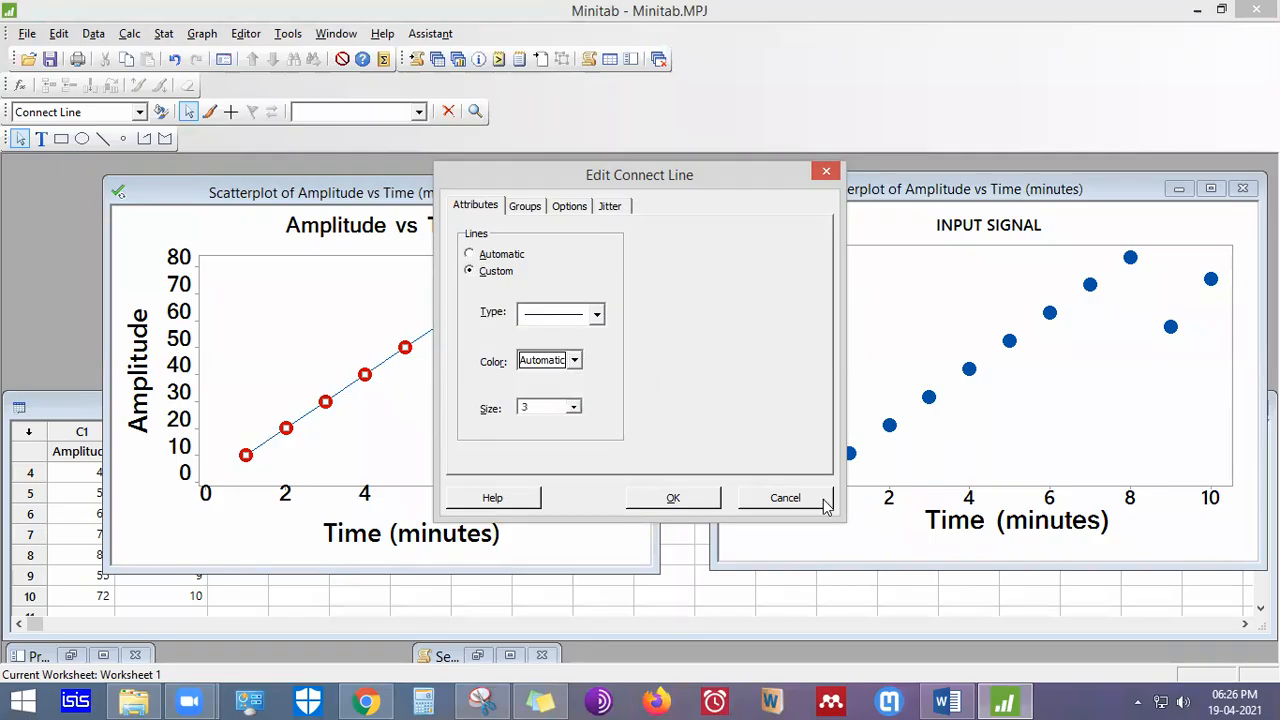
pyautogui.click(672, 499)
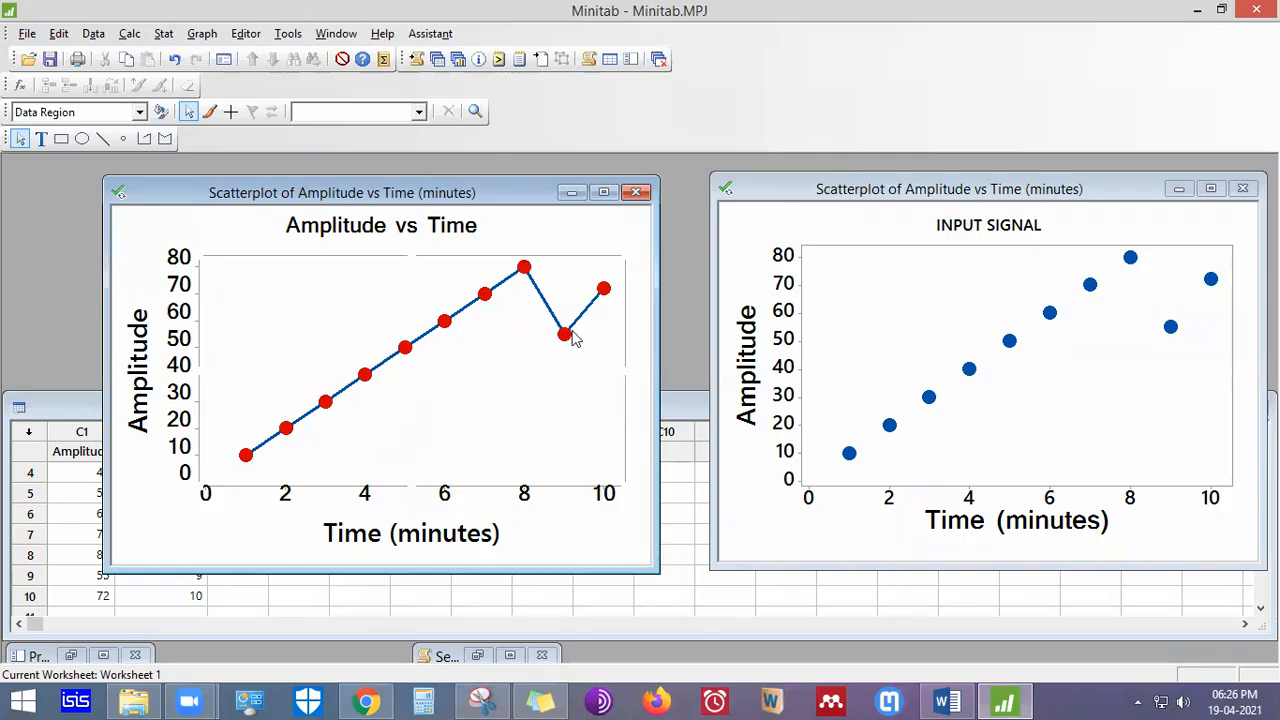
# Copy the connected-line graph into the Word document below the INPUT SIGNAL plot and close the blank gap above it
pyautogui.click(644, 392)
pyautogui.rightClick(579, 390)
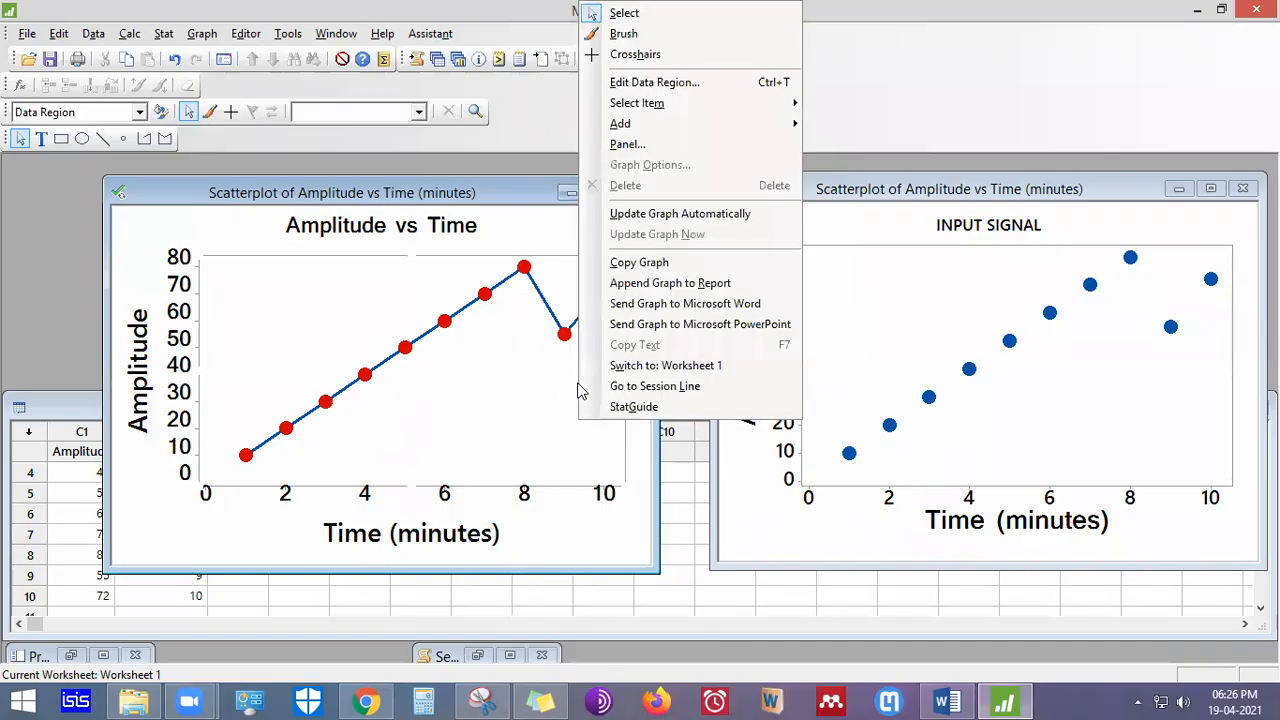
pyautogui.click(636, 262)
pyautogui.click(945, 702)
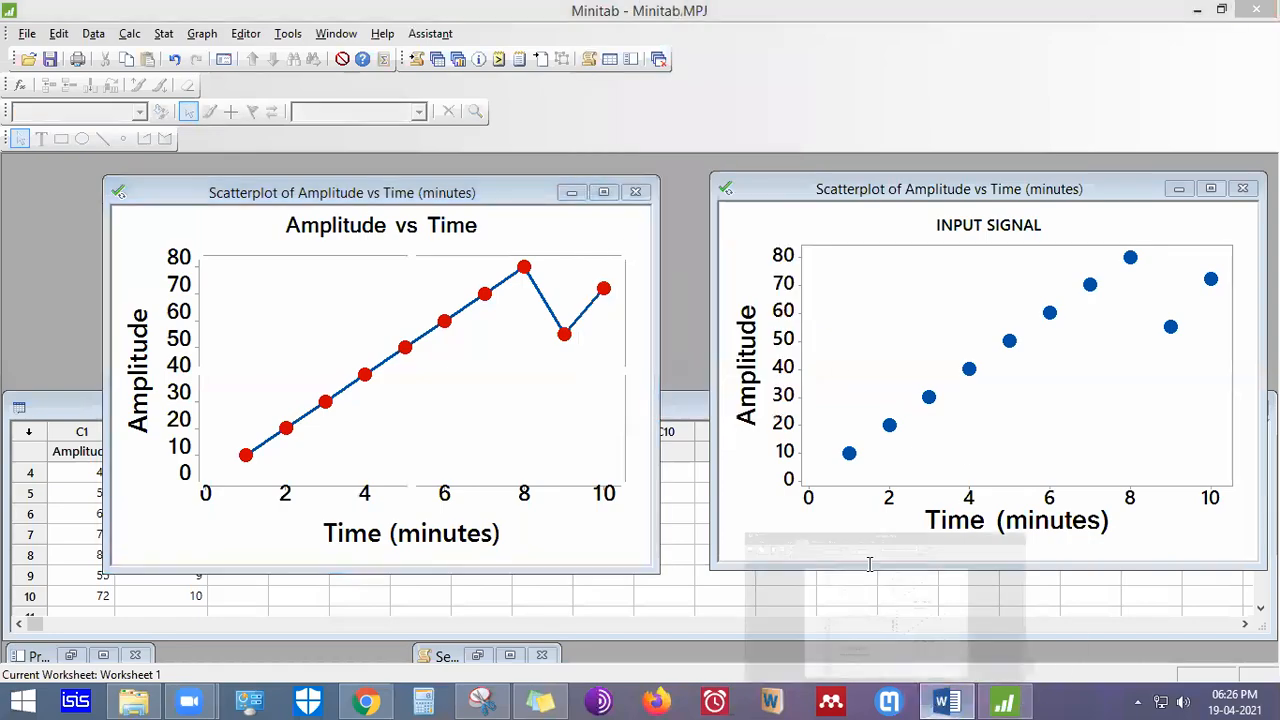
pyautogui.hotkey('ctrl', 'v')
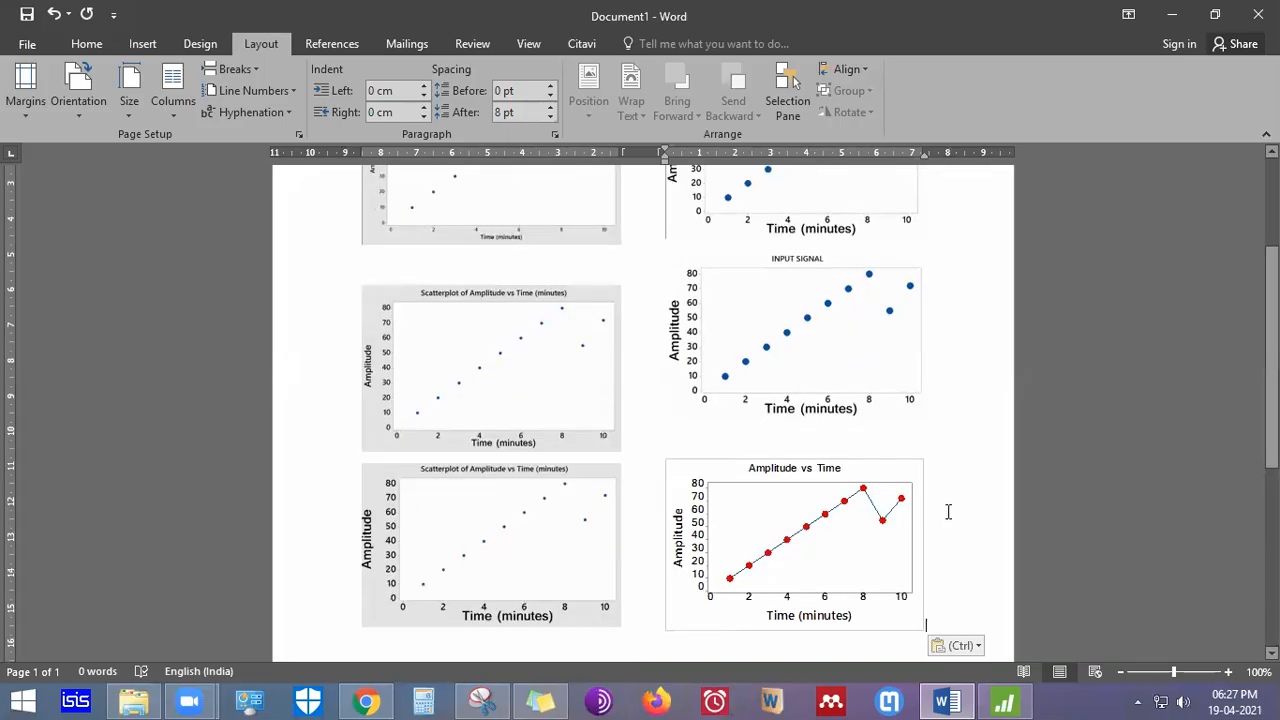
pyautogui.press('BackSpace')
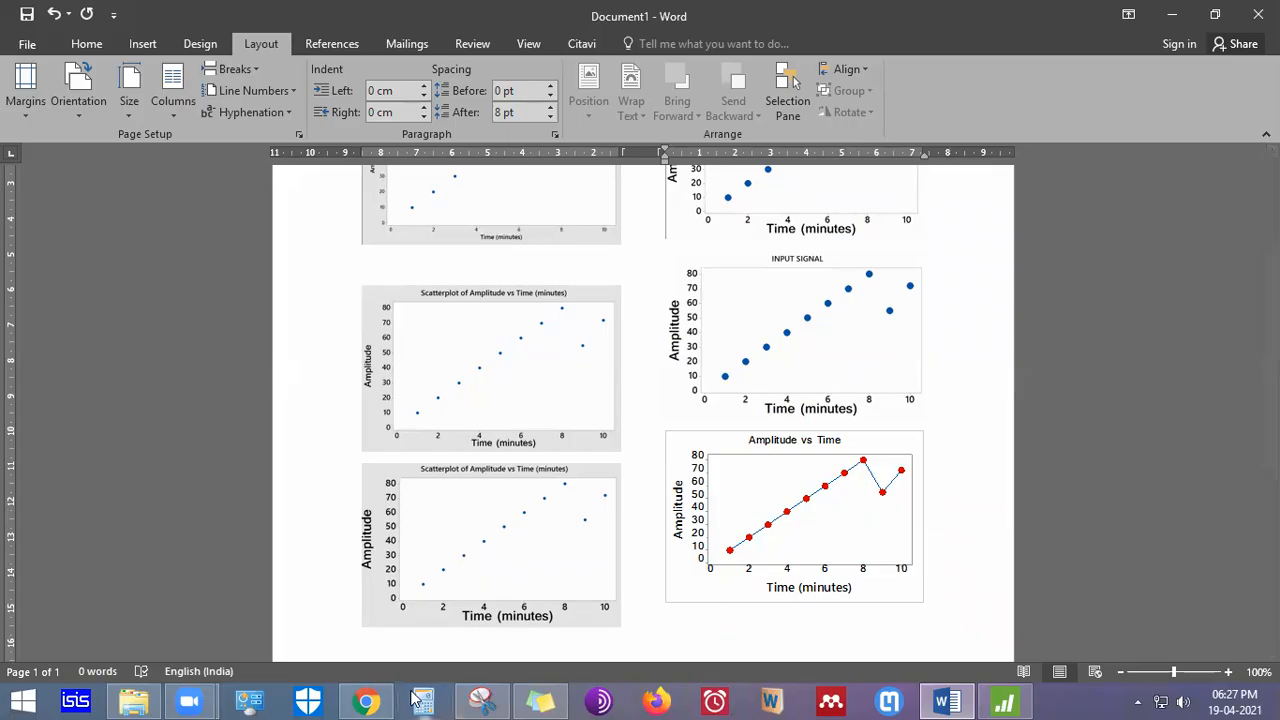
# Return to Minitab, maximize the connected-line scatterplot and capture the whole graph with Snipping Tool
pyautogui.click(1004, 702)
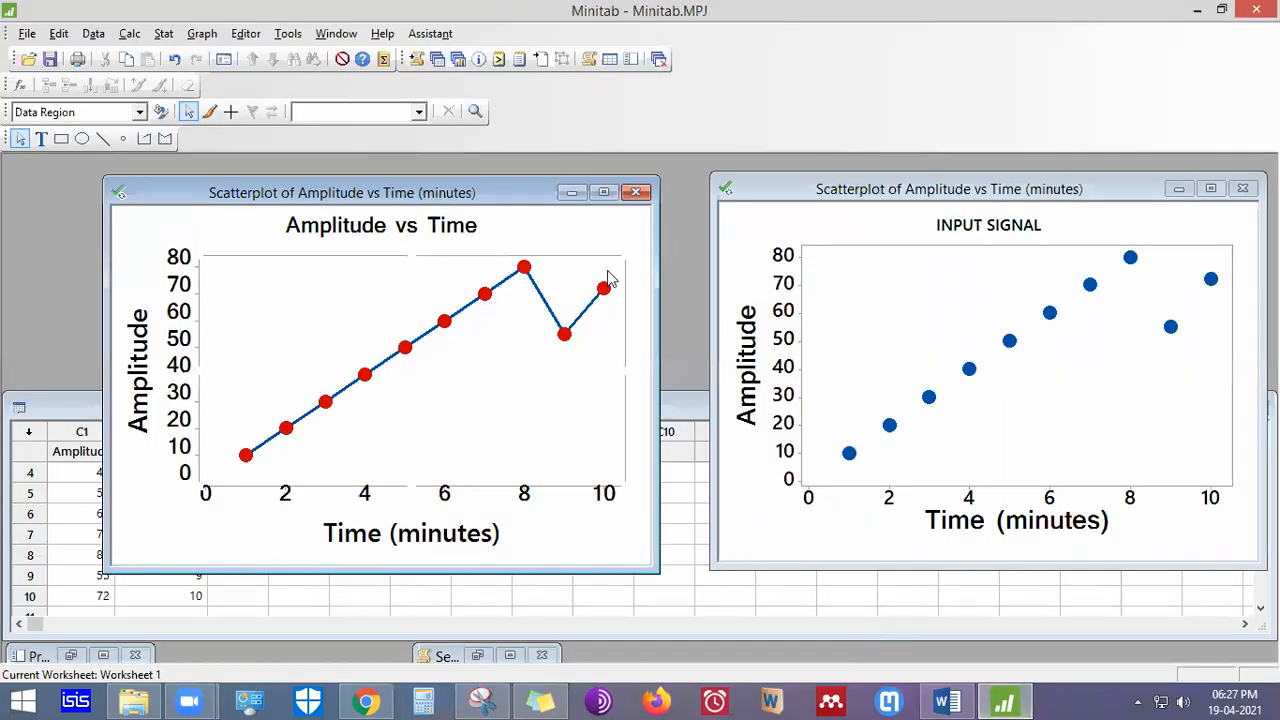
pyautogui.click(603, 193)
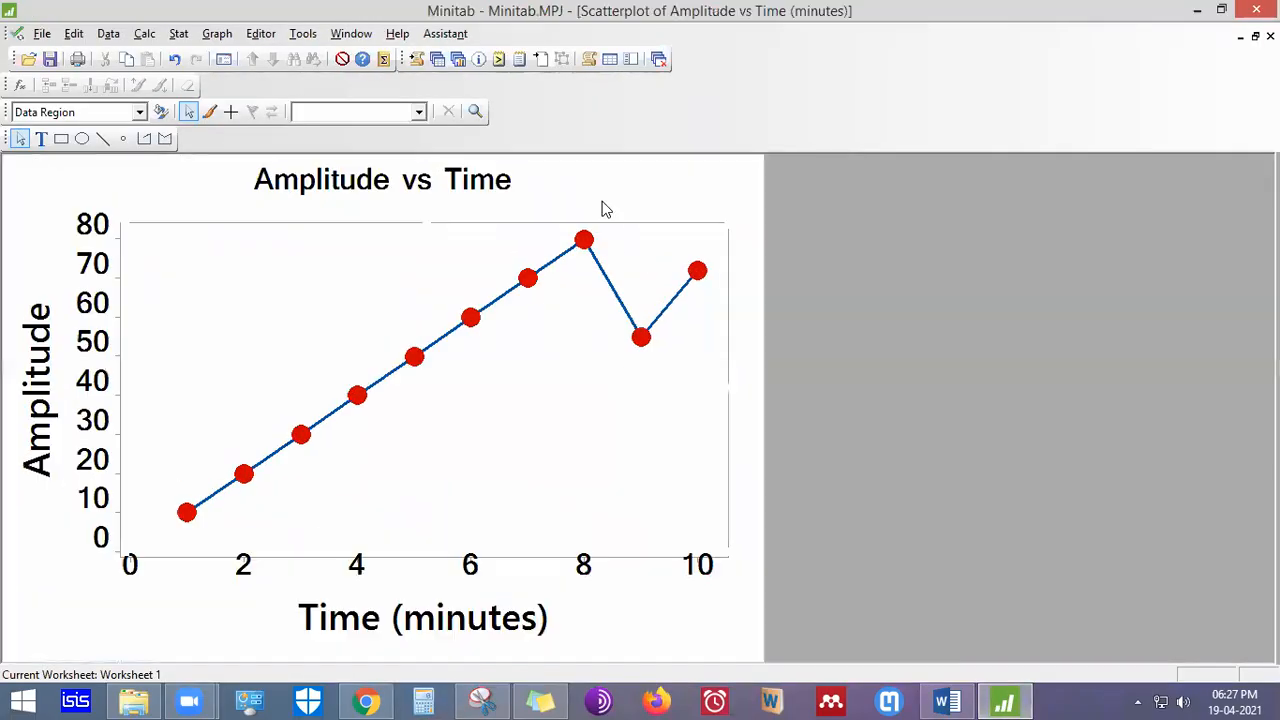
pyautogui.click(482, 702)
pyautogui.click(36, 66)
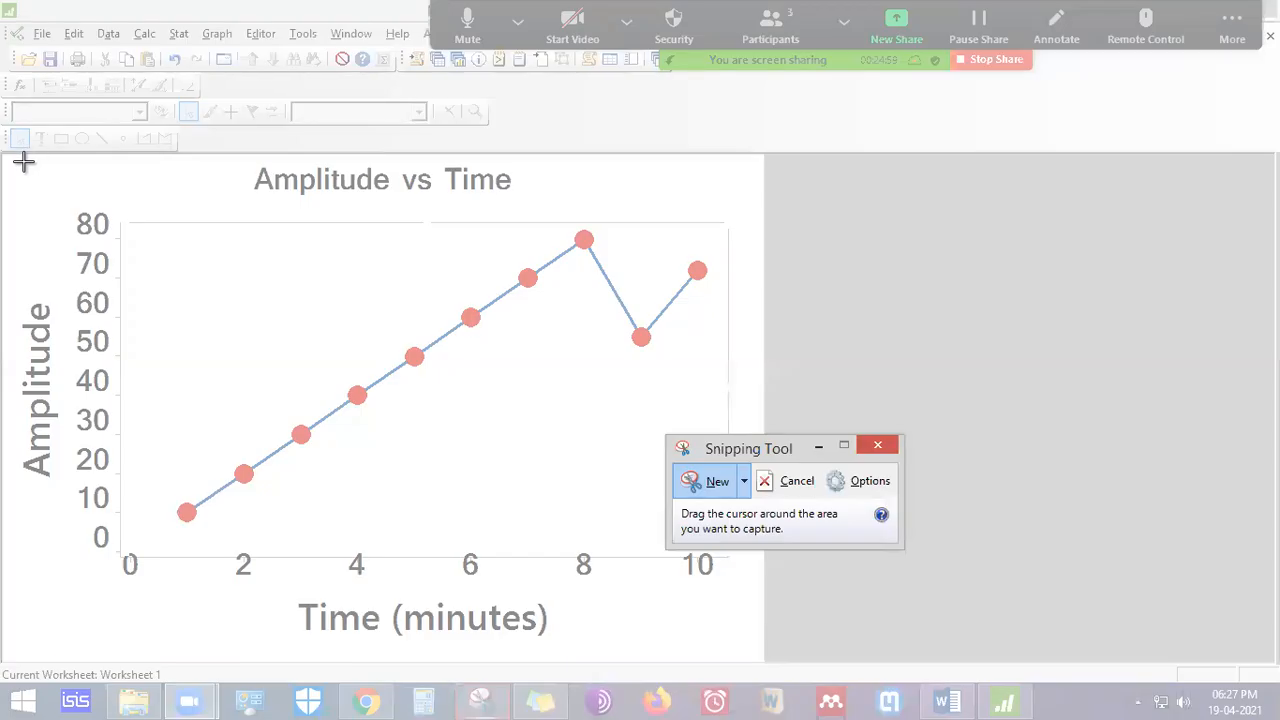
pyautogui.moveTo(23, 162); pyautogui.dragTo(737, 634)
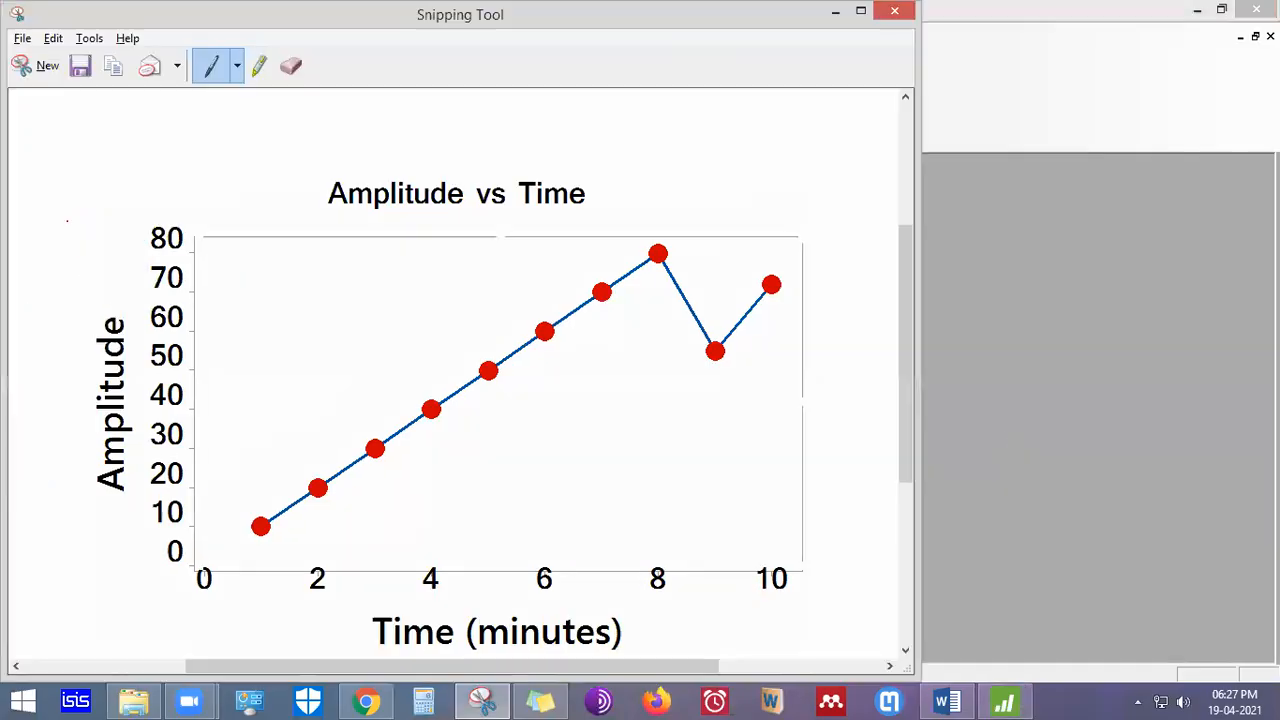
# Recapture the whole connected-line graph with Snipping Tool and paste it into the Word document below the copied Amplitude vs Time graph
pyautogui.click(38, 66)
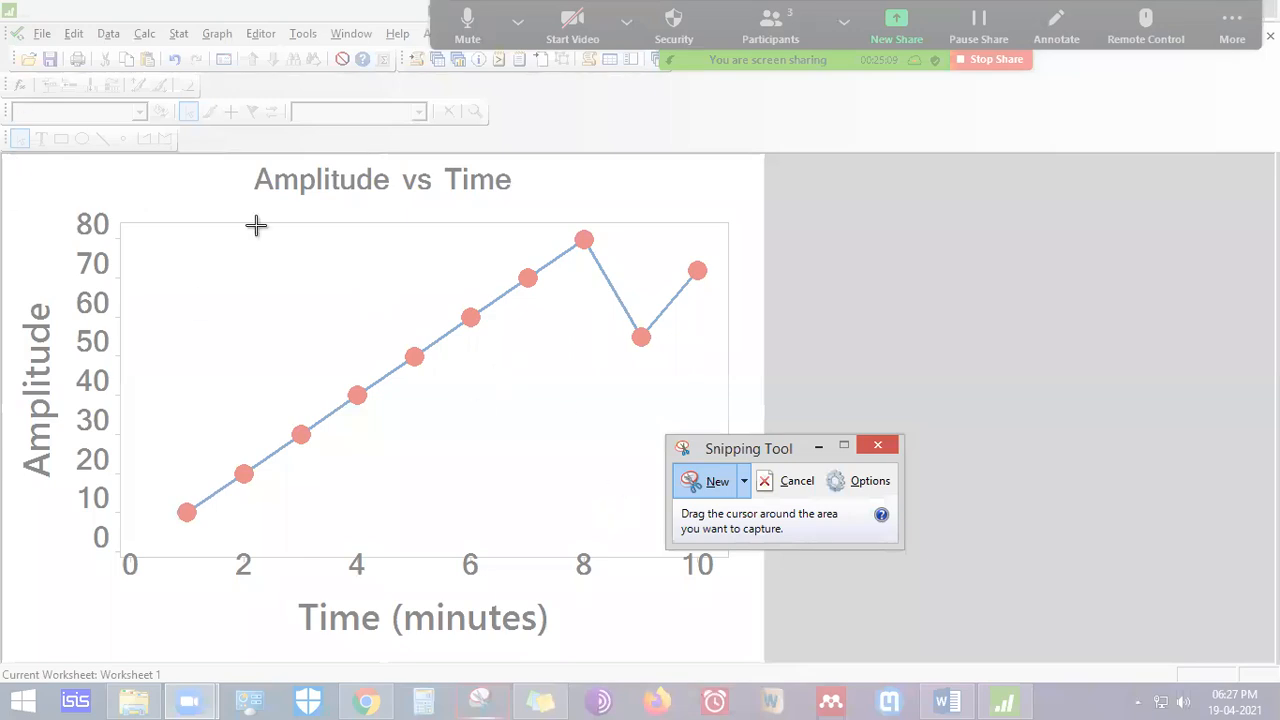
pyautogui.moveTo(20, 163); pyautogui.dragTo(748, 642)
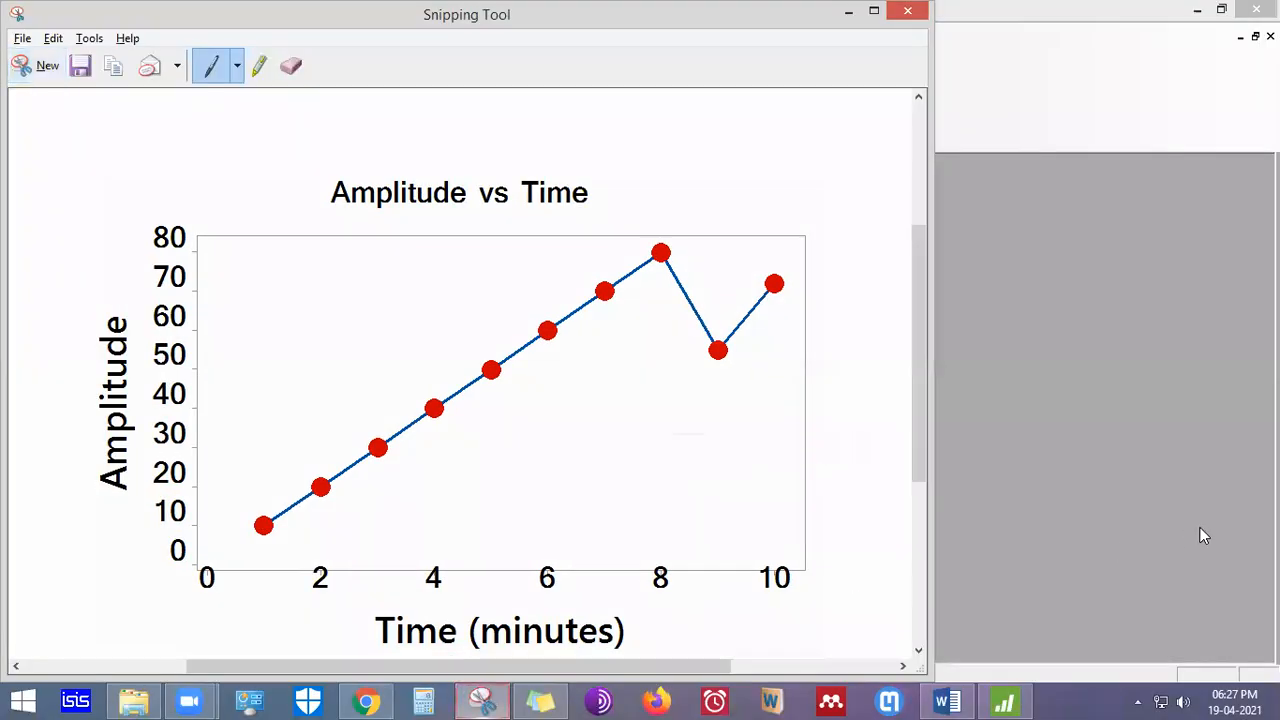
pyautogui.hotkey('alt', 'Tab')
pyautogui.hotkey('alt', 'Tab')
pyautogui.hotkey('alt', 'Tab')
pyautogui.hotkey('alt', 'Tab')
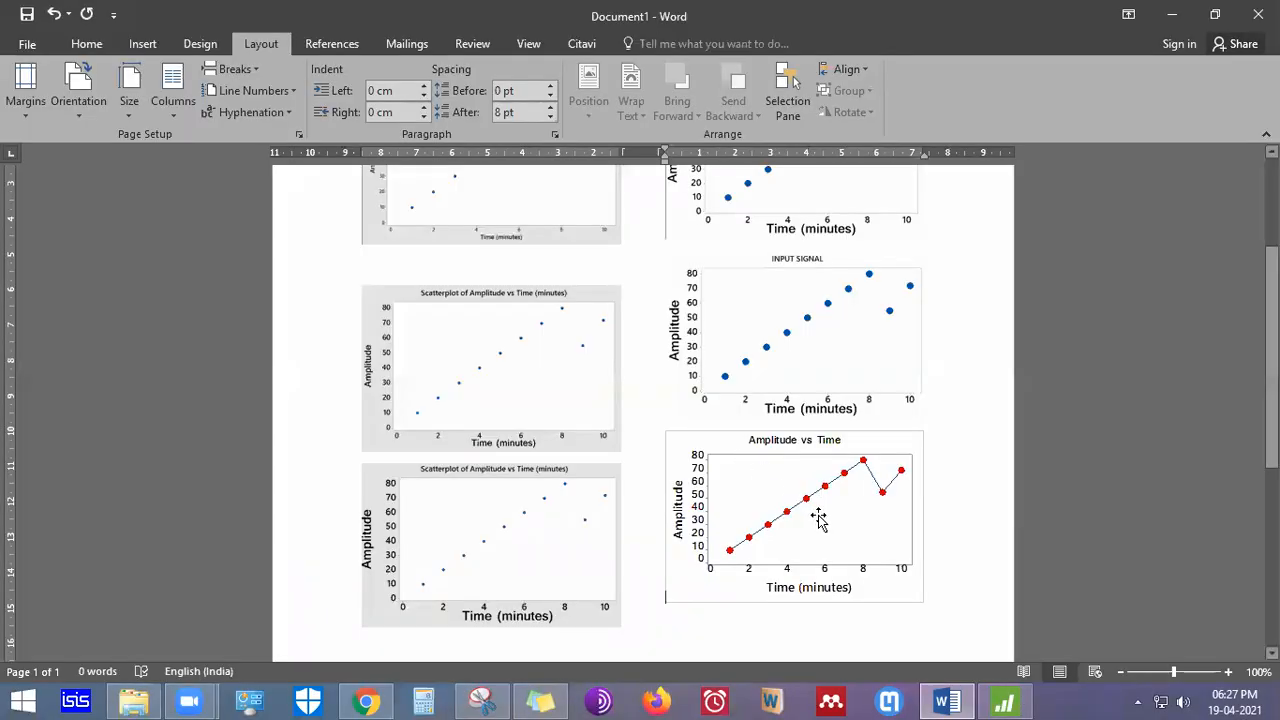
pyautogui.click(931, 576)
pyautogui.hotkey('ctrl', 'v')
pyautogui.scroll(-1, 931, 576)
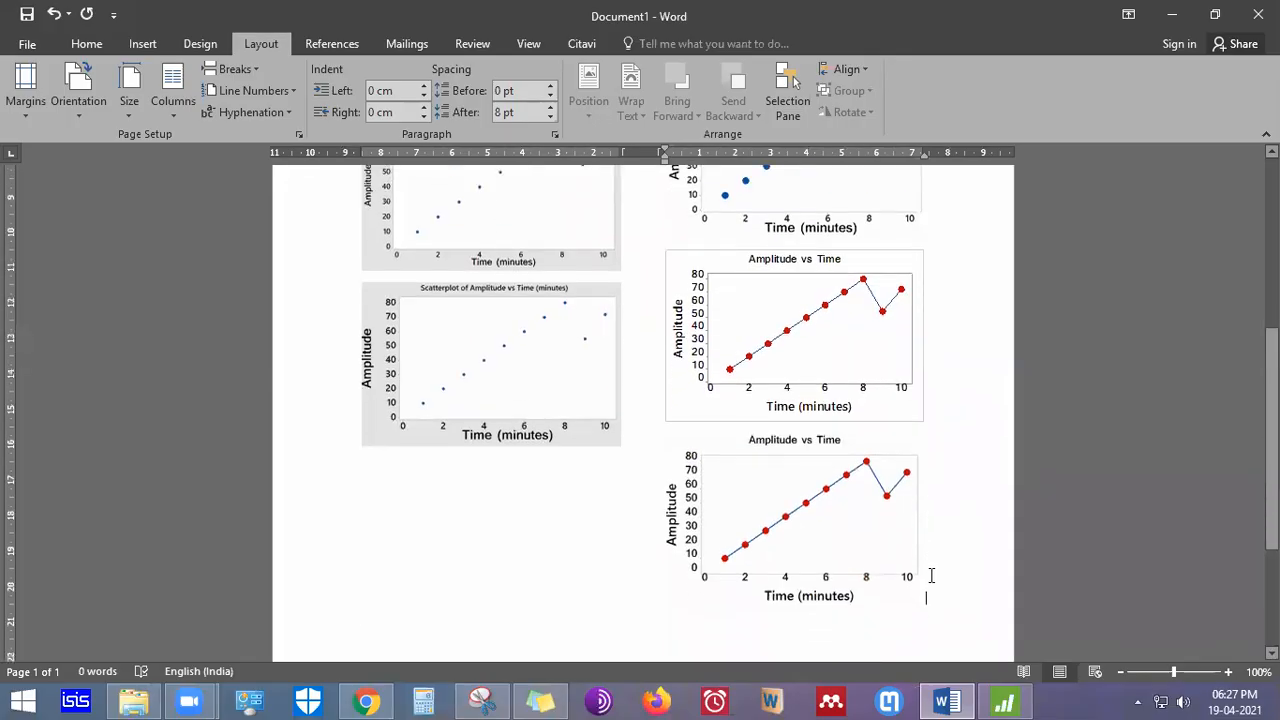
# Insert a blank line between the copied and the snipped Amplitude vs Time graphs and compare the two
pyautogui.click(952, 388)
pyautogui.press('Return')
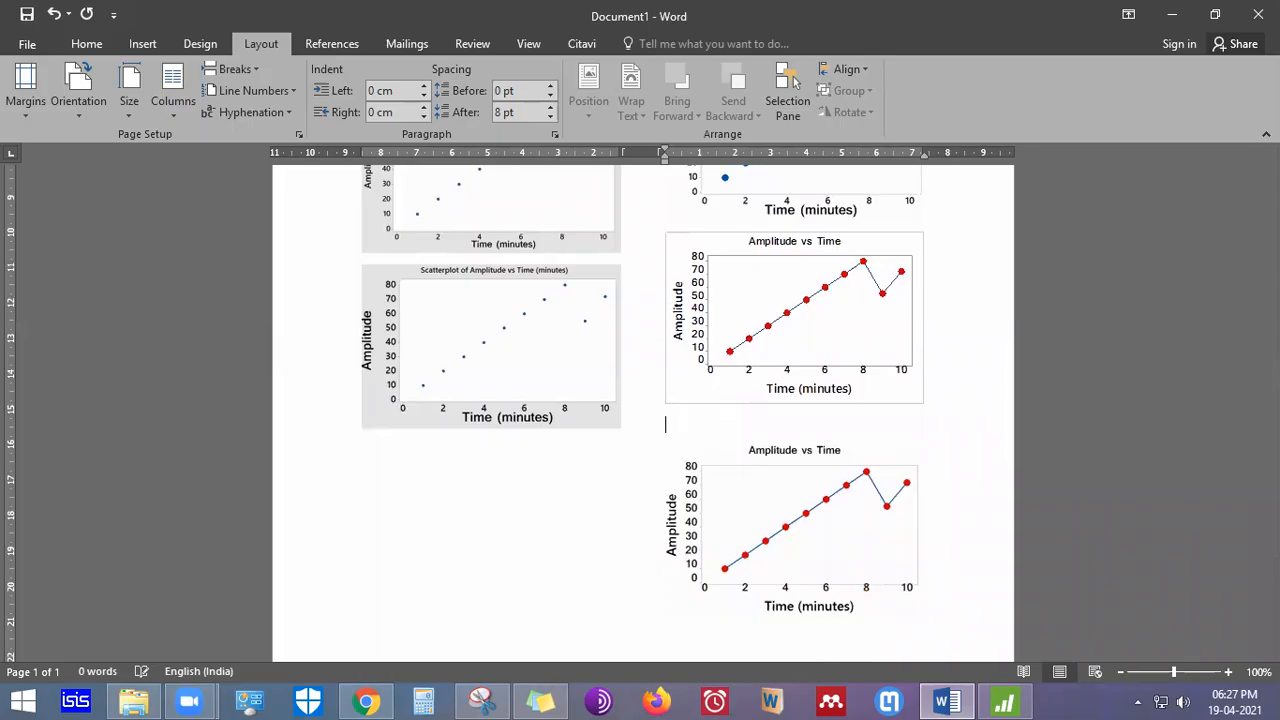
pyautogui.click(785, 580)
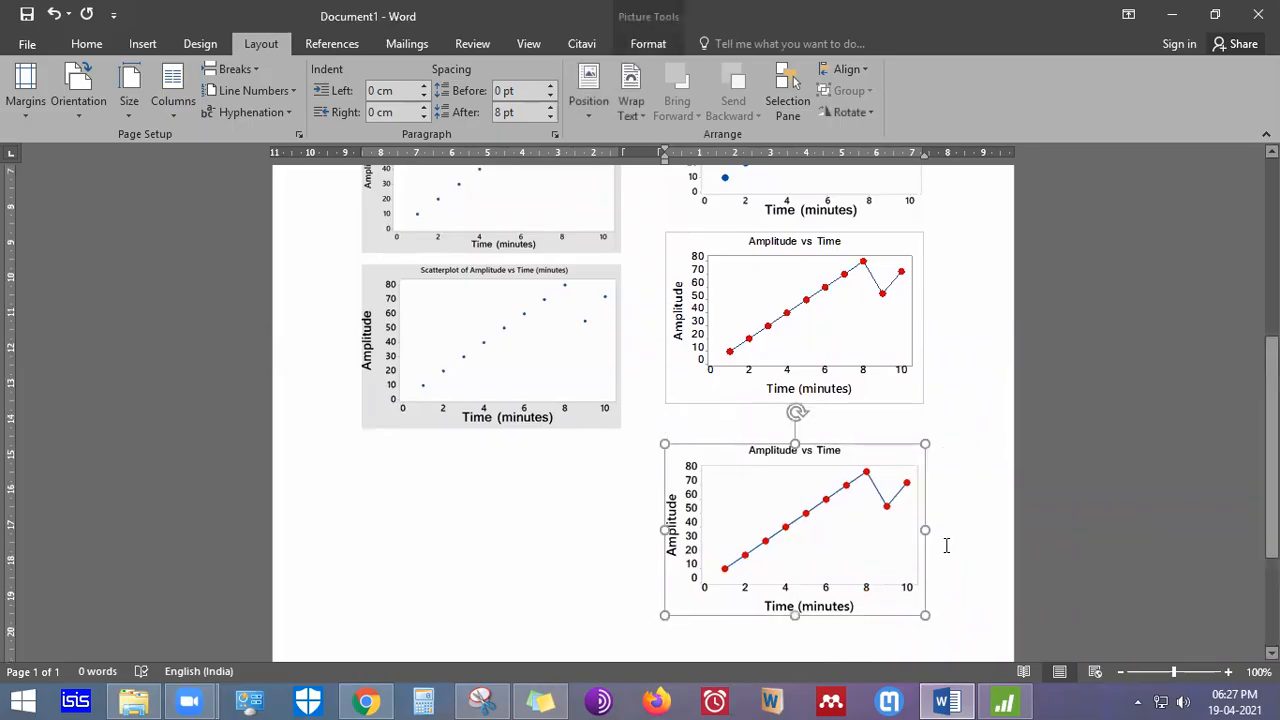
pyautogui.scroll(2, 946, 545)
pyautogui.scroll(-3, 946, 545)
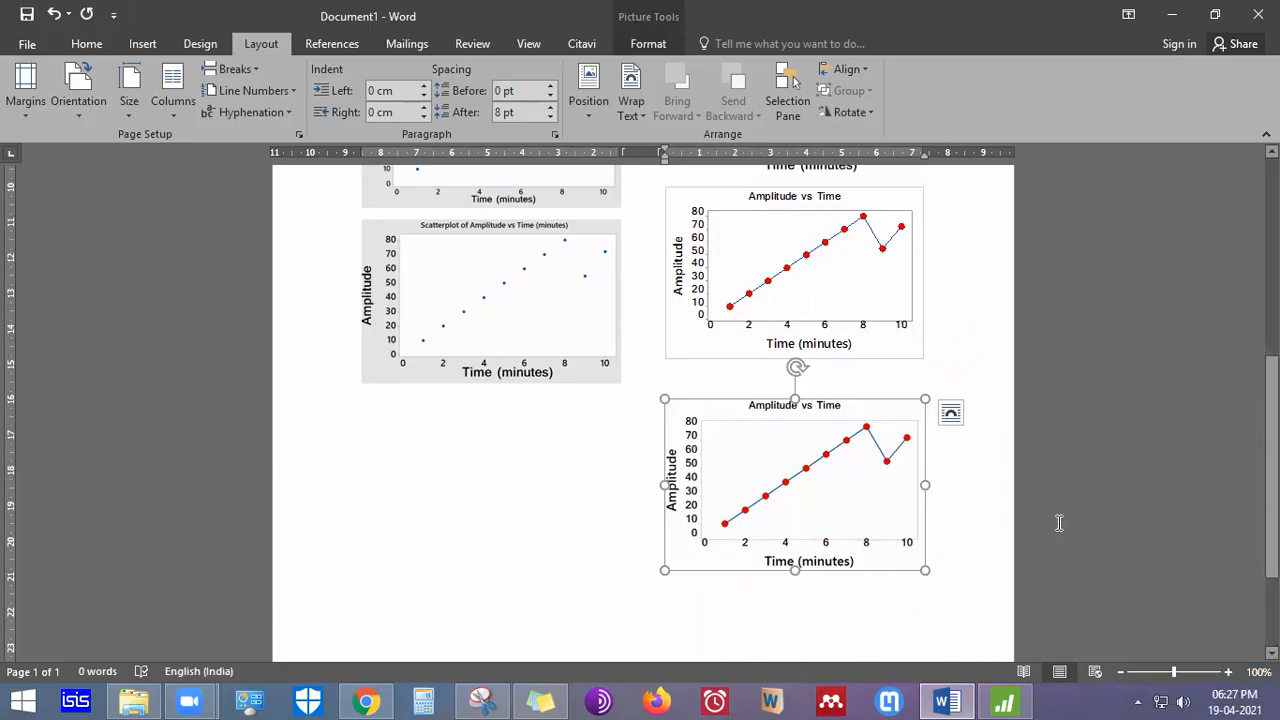
pyautogui.click(1093, 450)
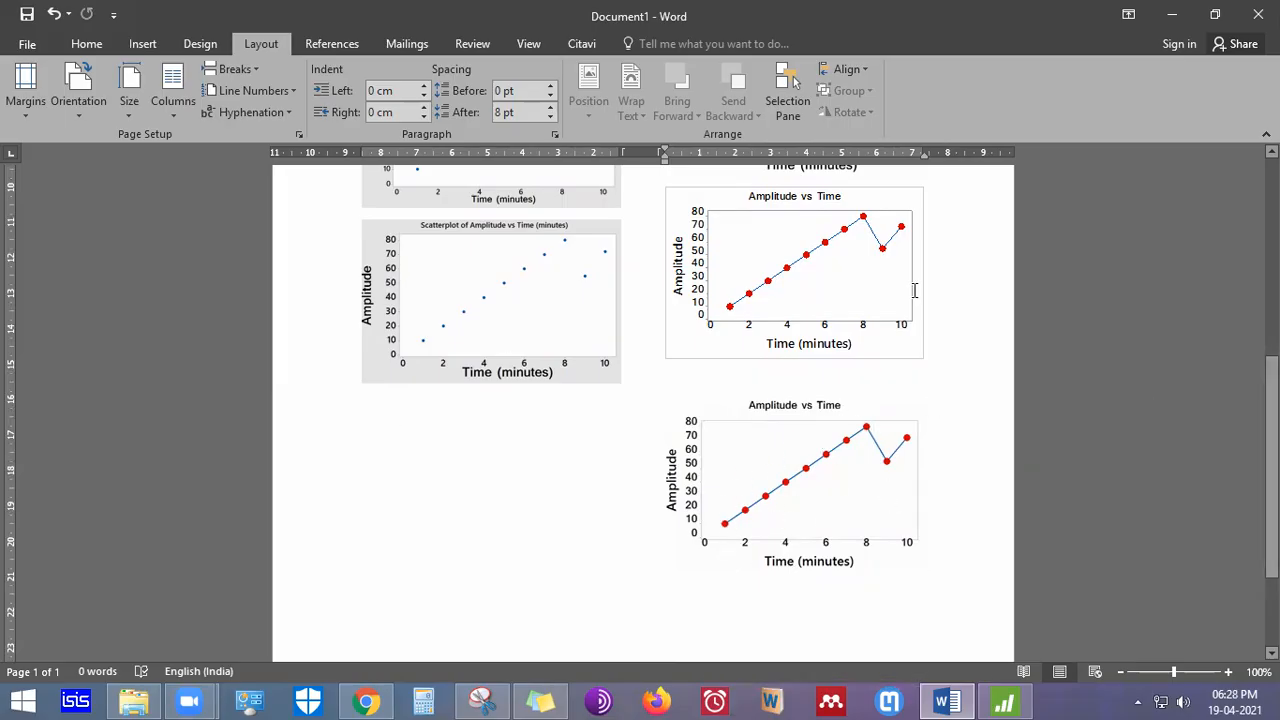
# Switch to Minitab, select the scatterplot's data region and capture the whole graph again with Snipping Tool
pyautogui.click(1003, 701)
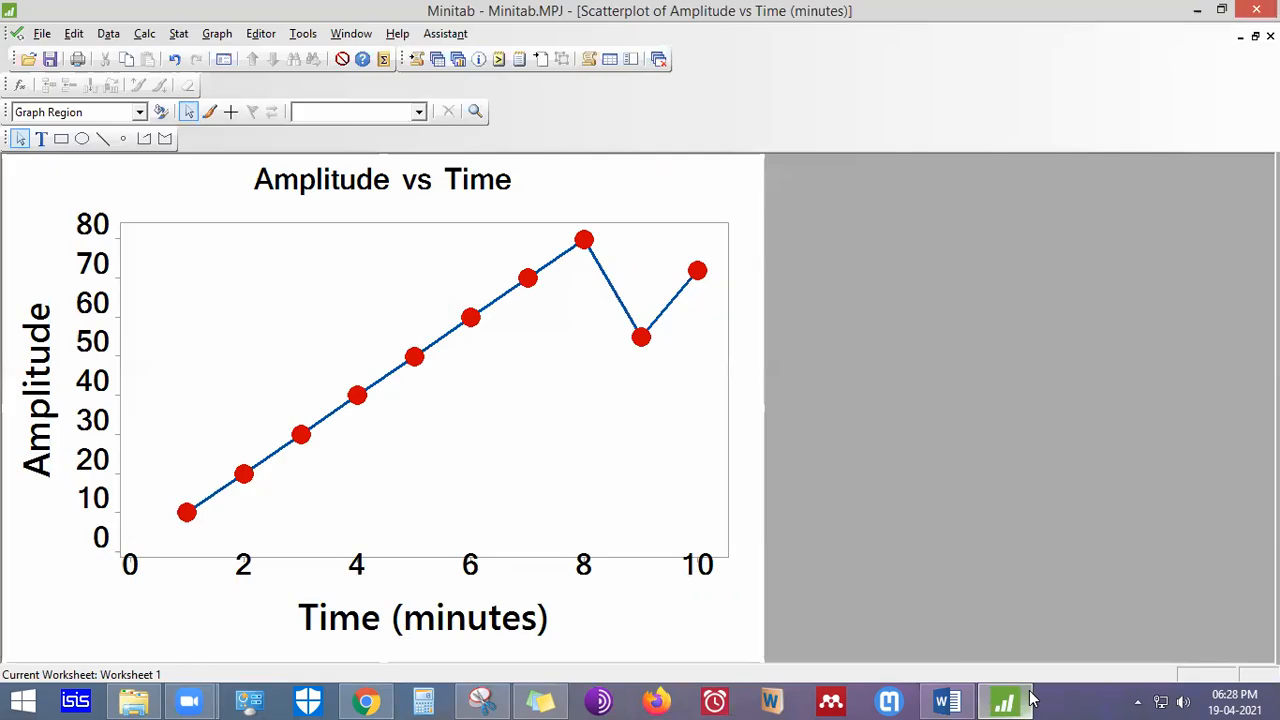
pyautogui.click(643, 405)
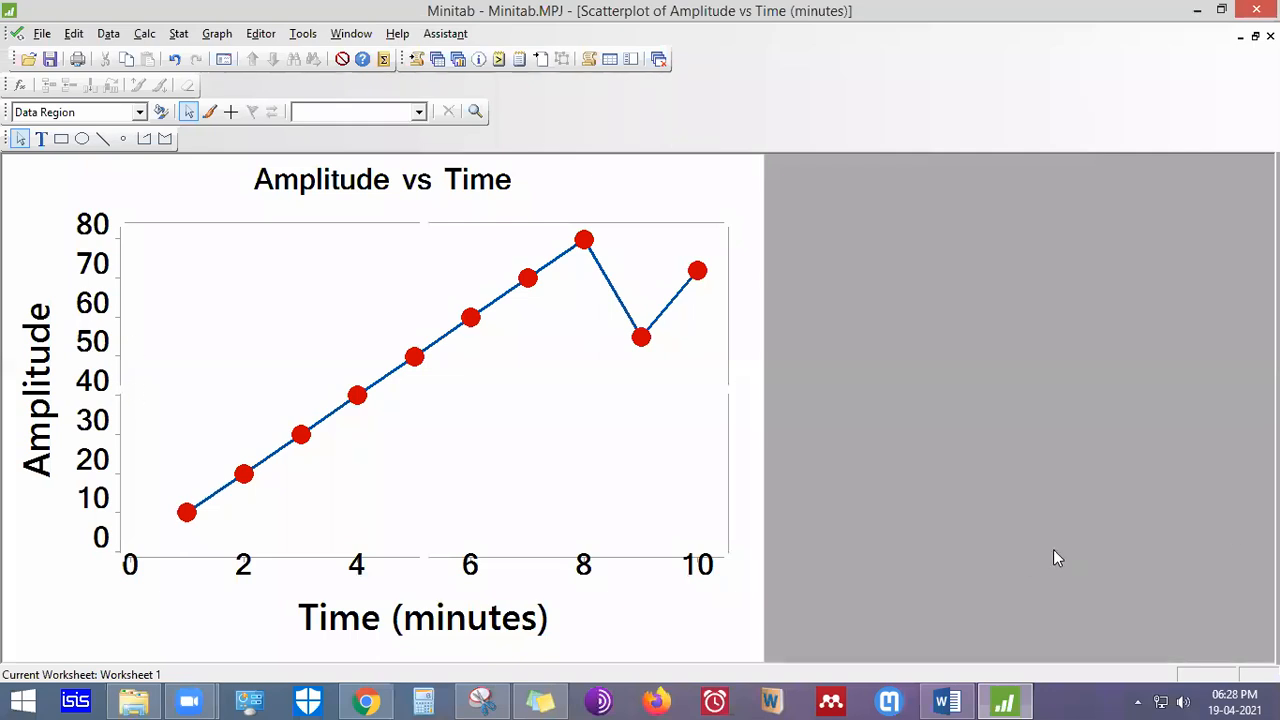
pyautogui.click(482, 700)
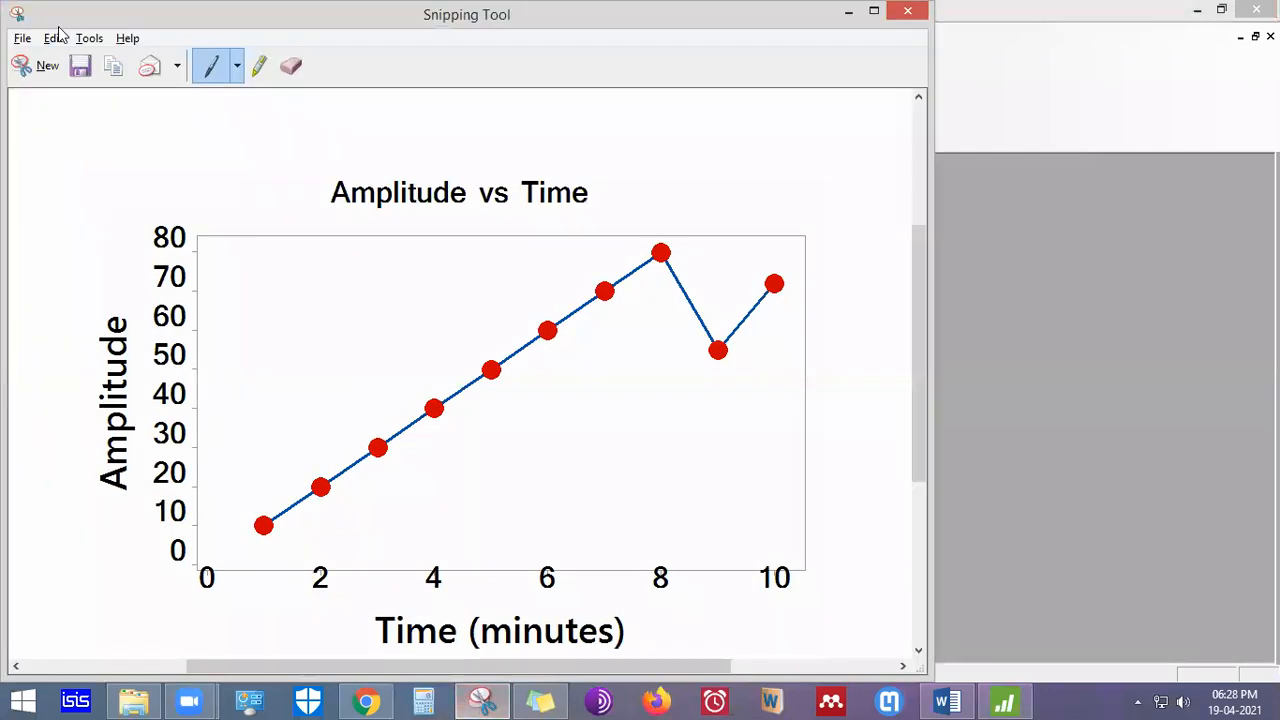
pyautogui.click(45, 66)
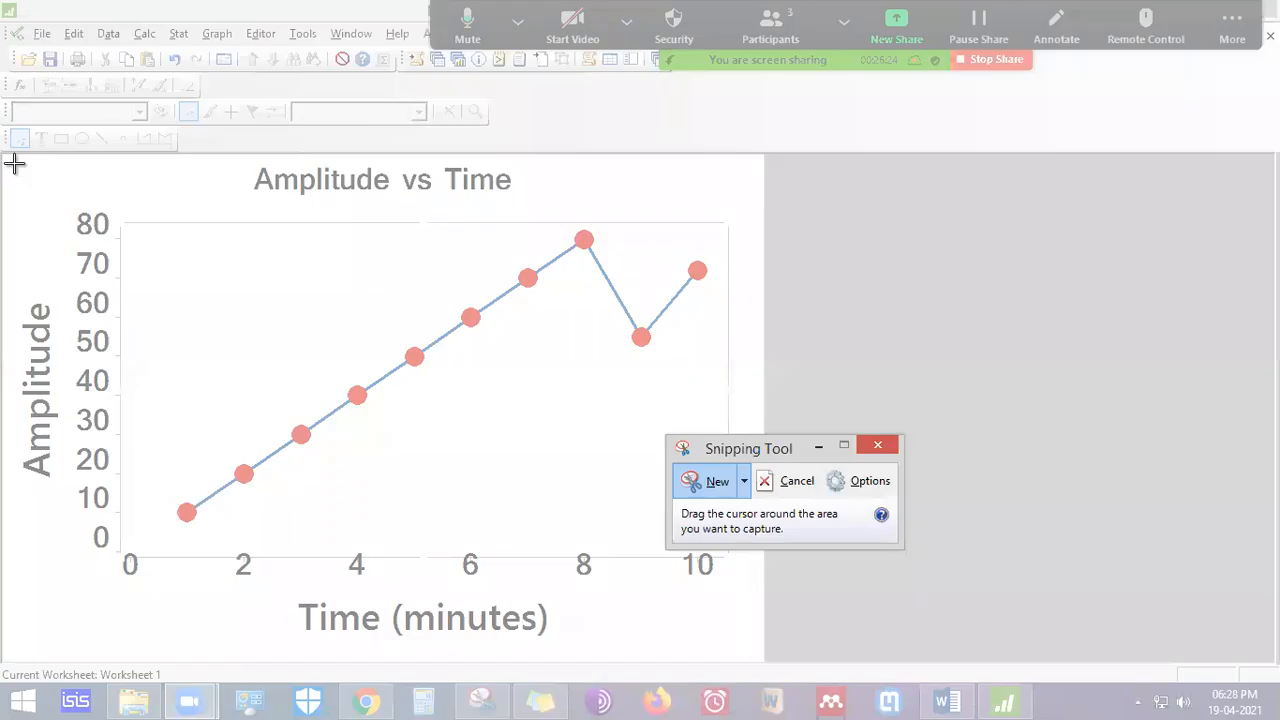
pyautogui.moveTo(8, 164); pyautogui.dragTo(743, 646)
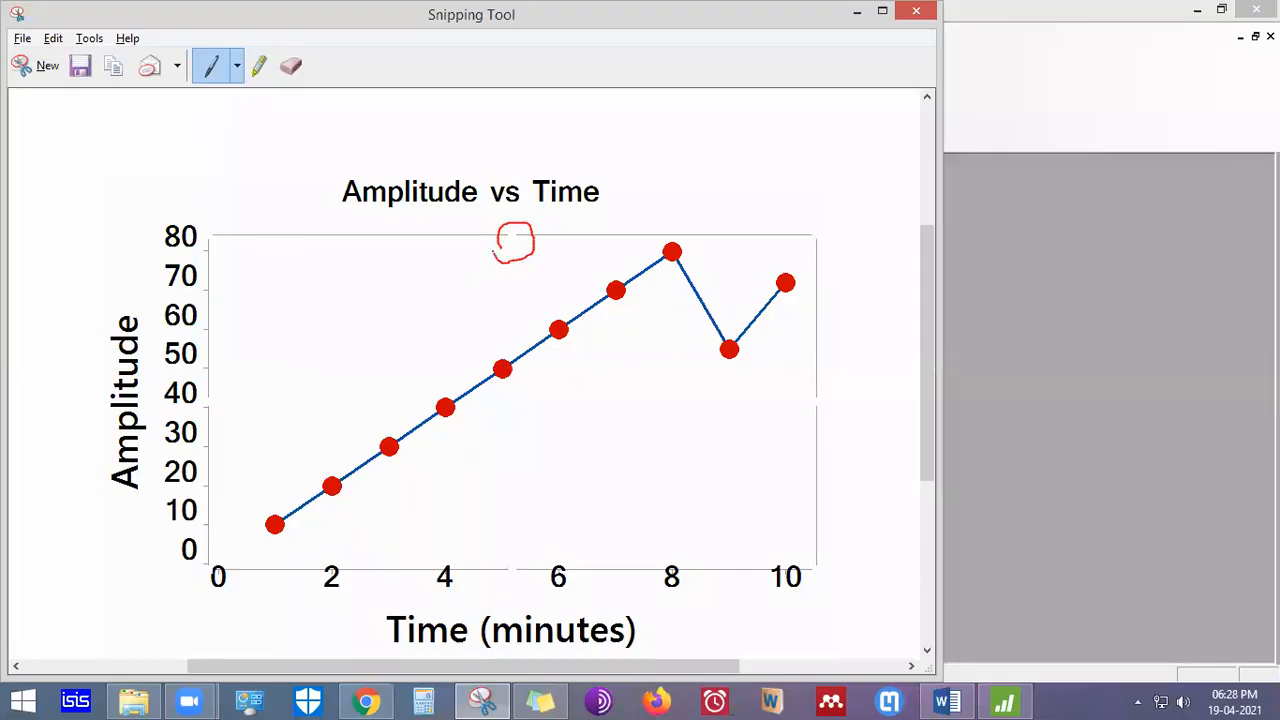
# Circle the gaps in the snip's plot frame with the red pen and paste the snip into Word on a new line after the last graph
pyautogui.moveTo(820, 202); pyautogui.dragTo(832, 264)
pyautogui.moveTo(518, 550); pyautogui.dragTo(514, 586)
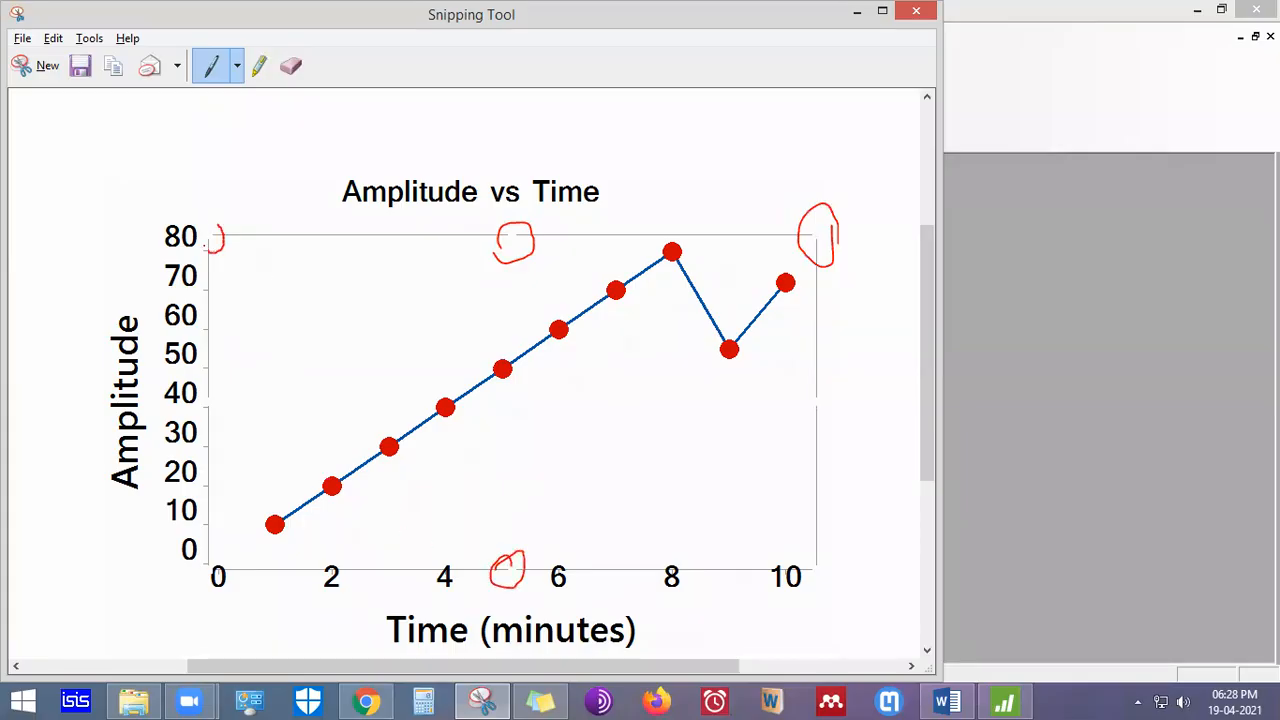
pyautogui.click(945, 700)
pyautogui.scroll(-2, 1029, 502)
pyautogui.press('Return')
pyautogui.hotkey('ctrl', 'v')
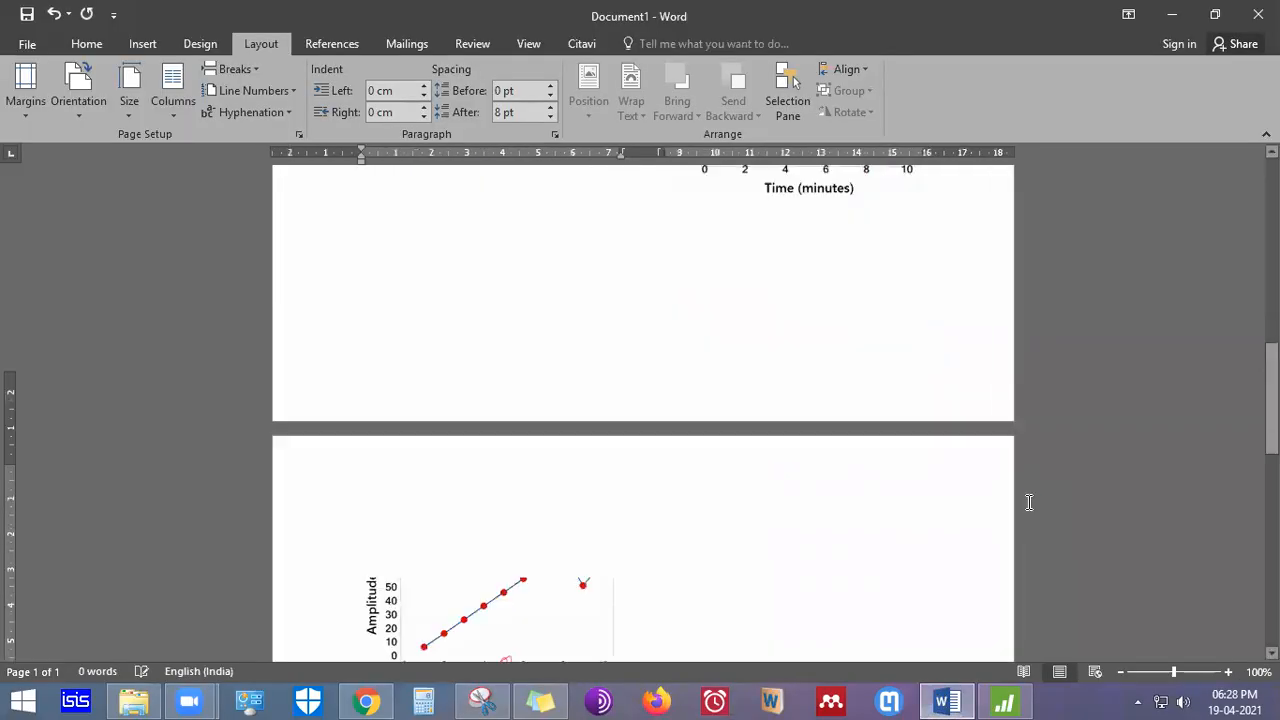
# Return to Snipping Tool and erase all the red circles drawn on the snip
pyautogui.hotkey('alt', 'Tab')
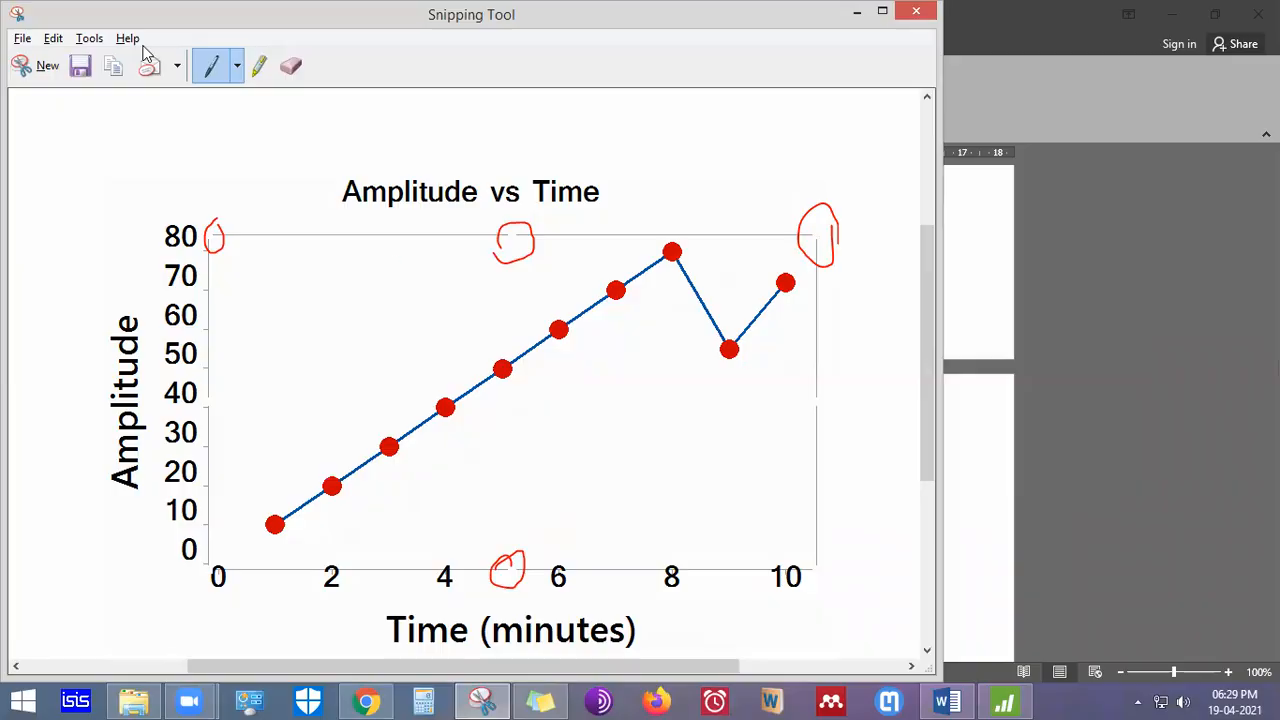
pyautogui.click(291, 65)
pyautogui.click(212, 237)
pyautogui.click(500, 240)
pyautogui.click(812, 236)
pyautogui.click(507, 569)
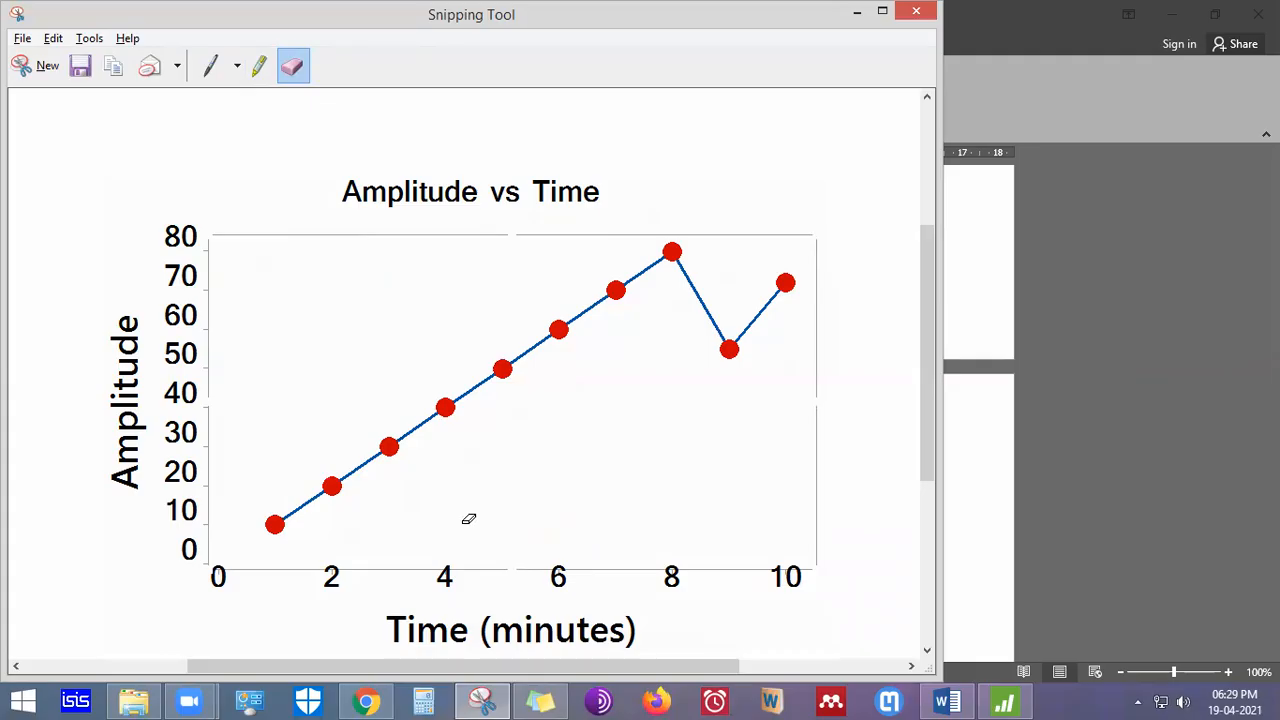
# Minimize Snipping Tool and replace the circled graph on the second page of the Word document with the cleaned snip
pyautogui.hotkey('alt', 'space')
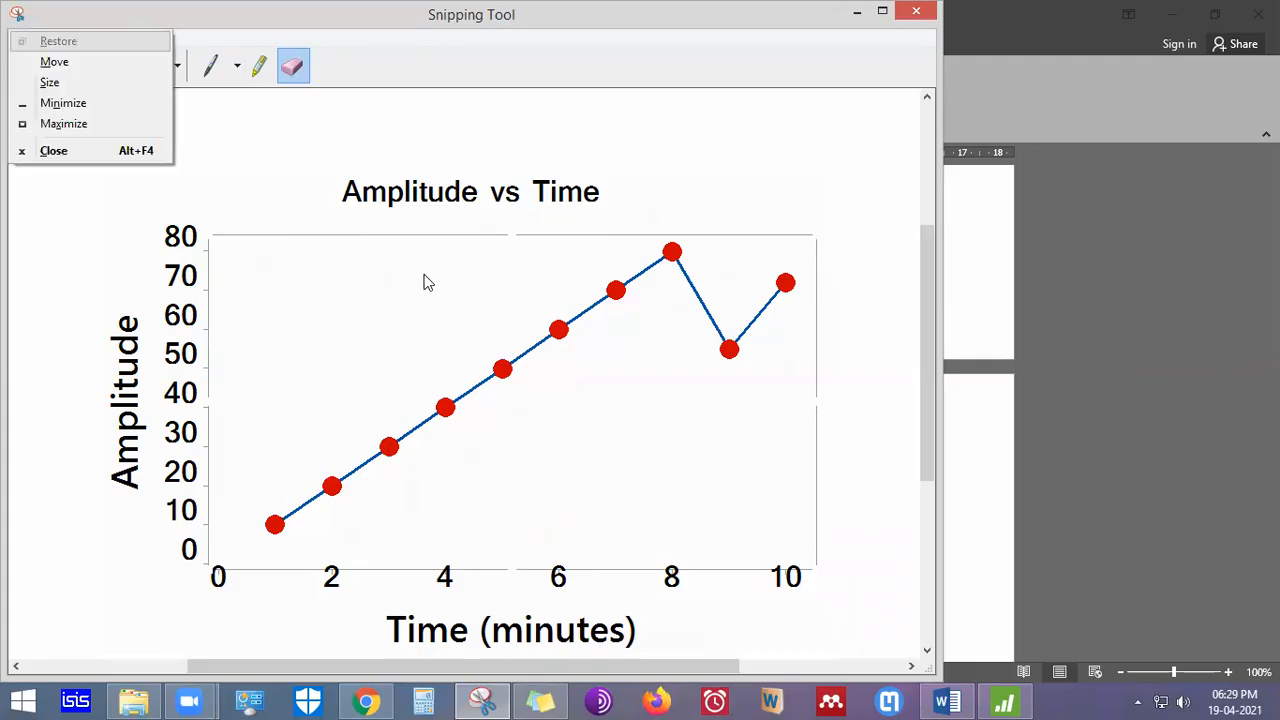
pyautogui.press('n')
pyautogui.click(388, 487)
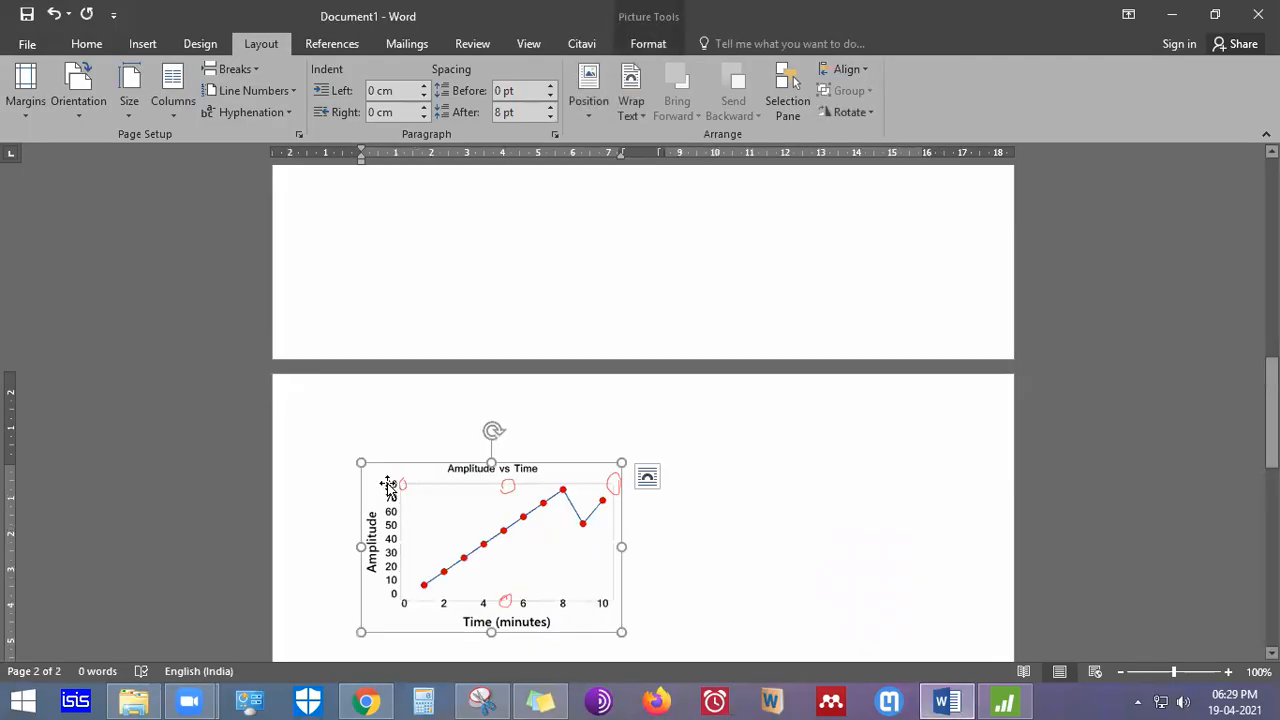
pyautogui.hotkey('ctrl', 'v')
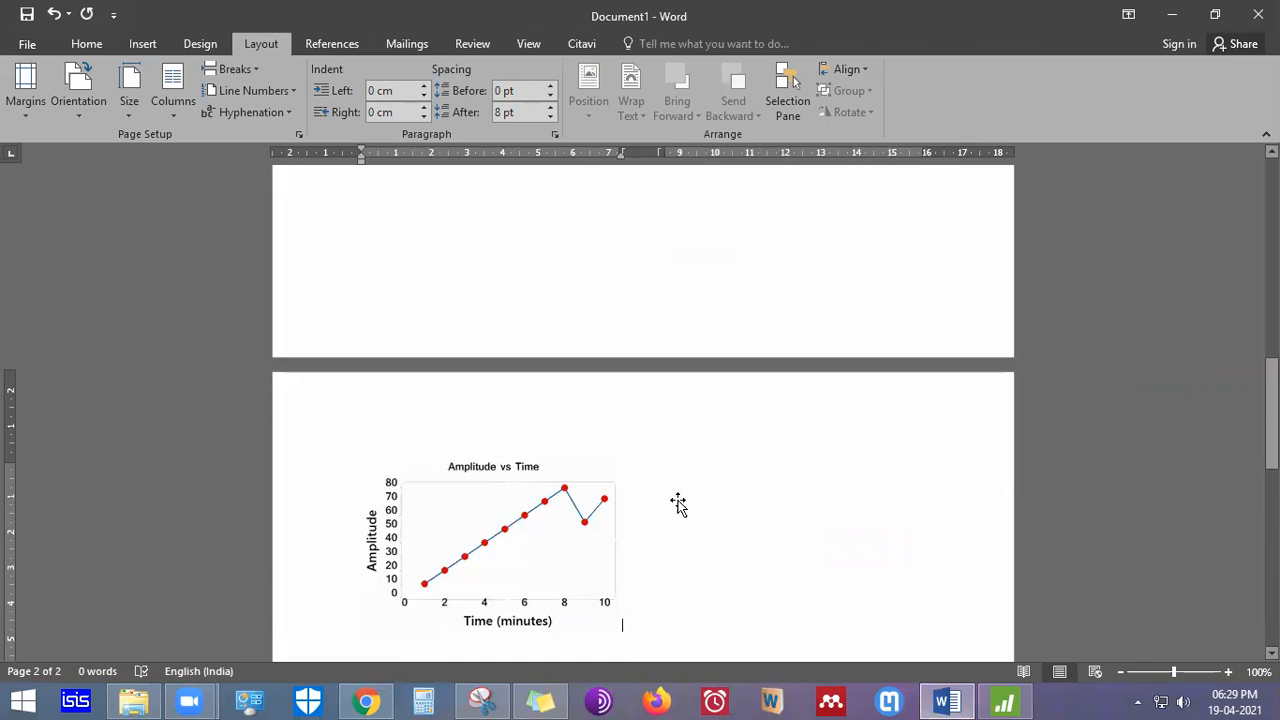
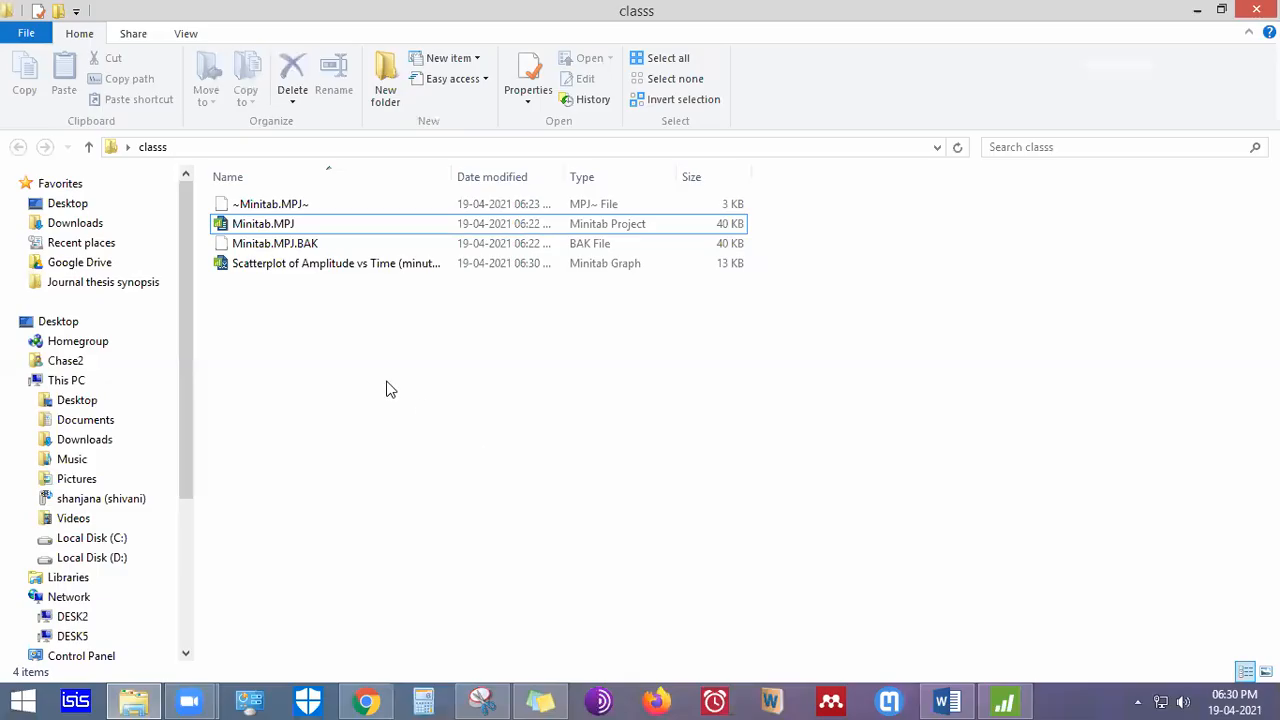
# Display the files in the classs folder as icons instead of a detailed list
pyautogui.scroll(5, 388, 393)
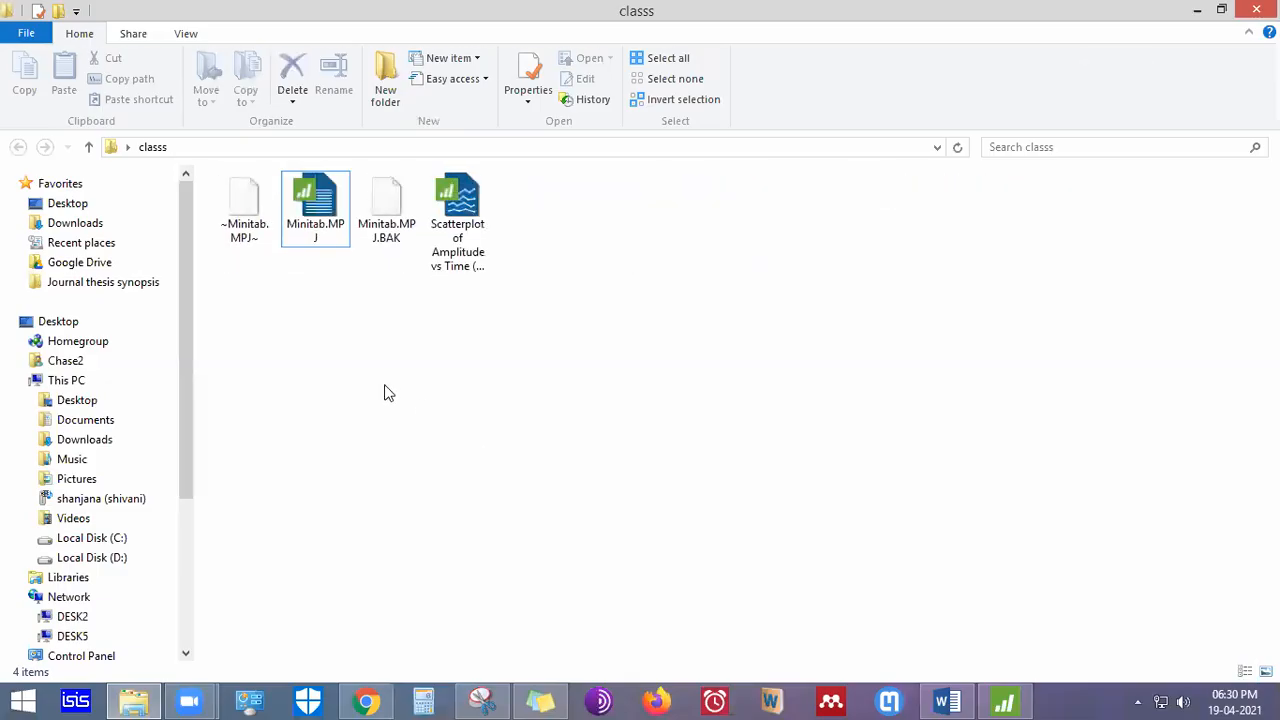
# Enlarge the file icons and examine the Minitab project and scatterplot graph files in the classs folder
pyautogui.scroll(4, 386, 389)
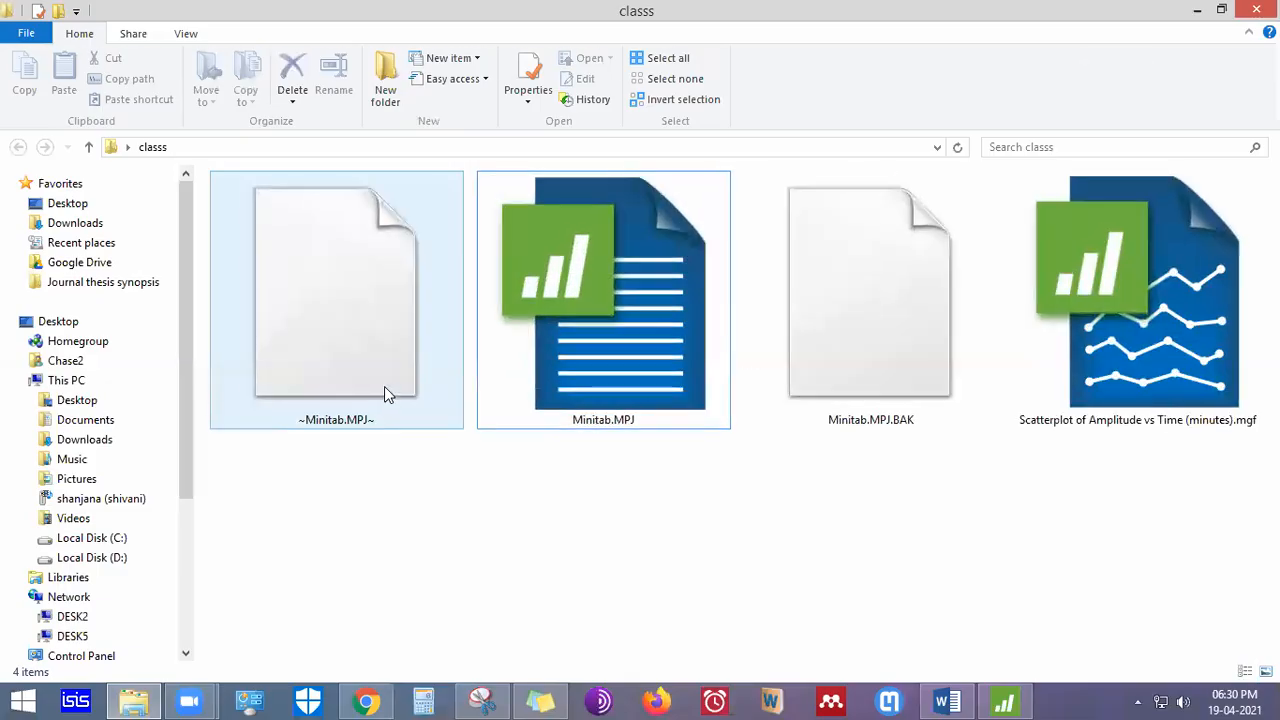
pyautogui.click(647, 286)
pyautogui.moveTo(620, 509); pyautogui.dragTo(634, 239)
pyautogui.moveTo(1118, 522); pyautogui.dragTo(1145, 266)
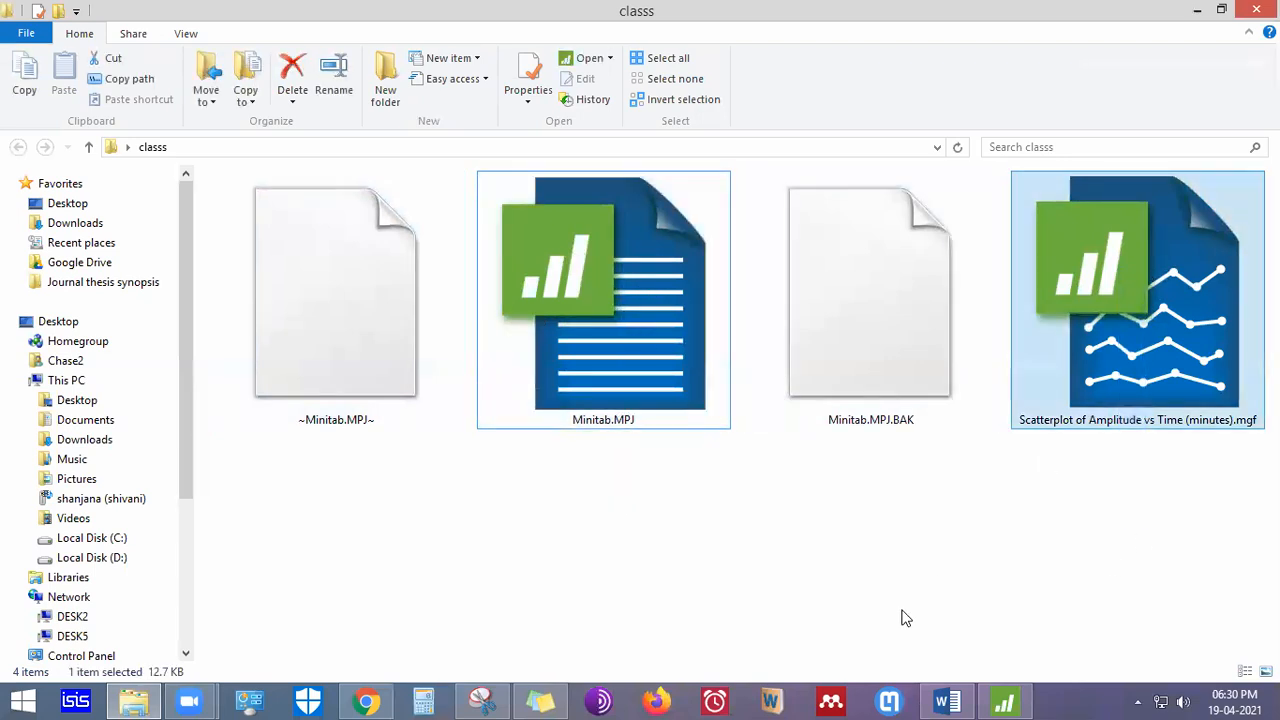
pyautogui.click(652, 310)
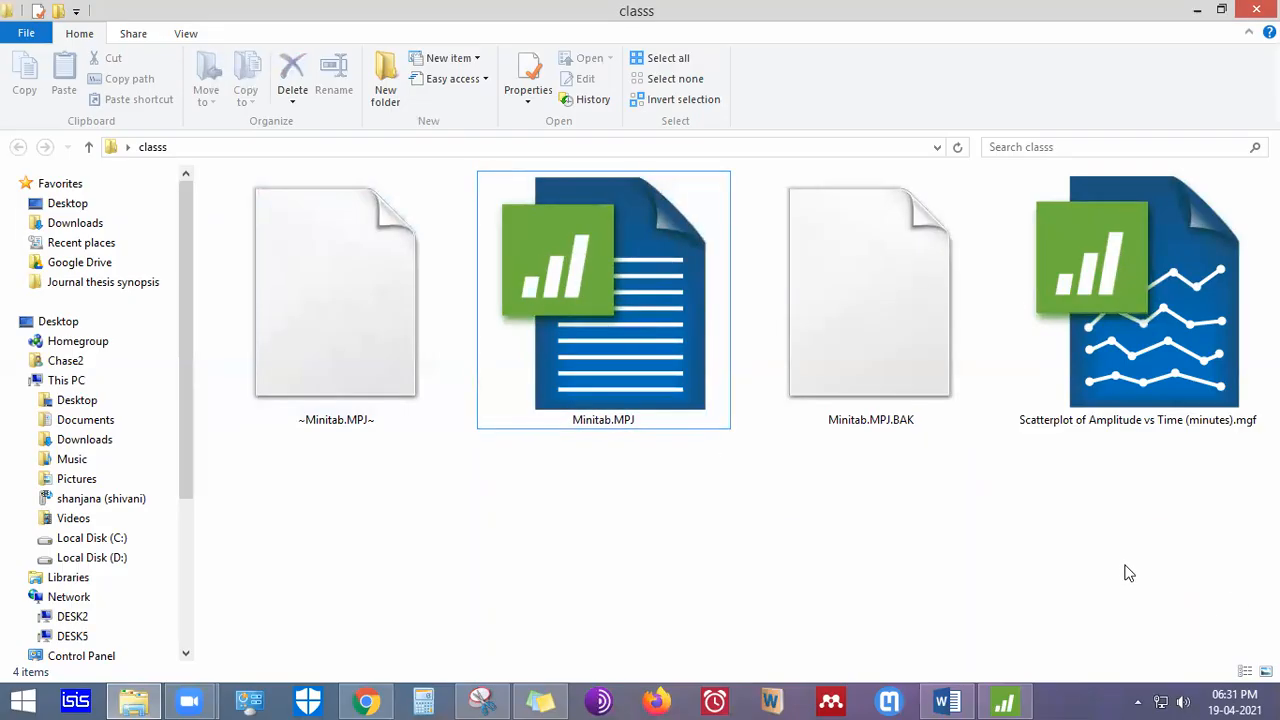
pyautogui.moveTo(1146, 564); pyautogui.dragTo(1208, 375)
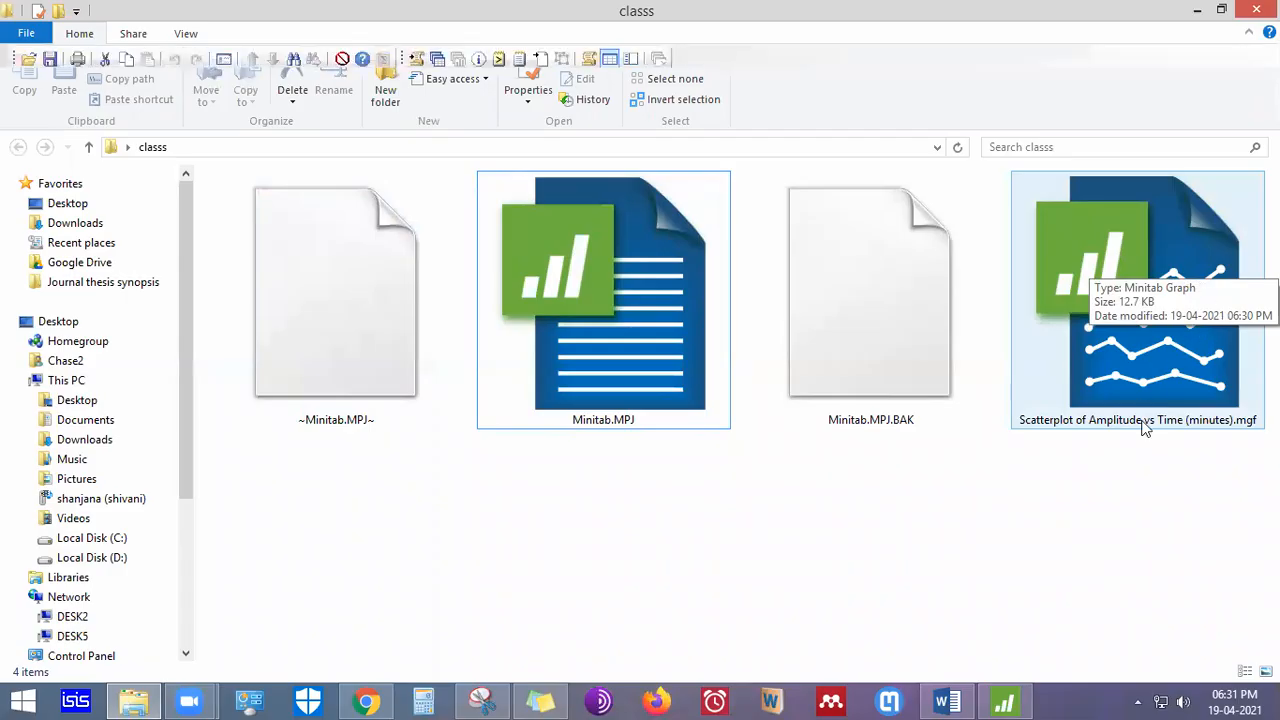
pyautogui.click(645, 345)
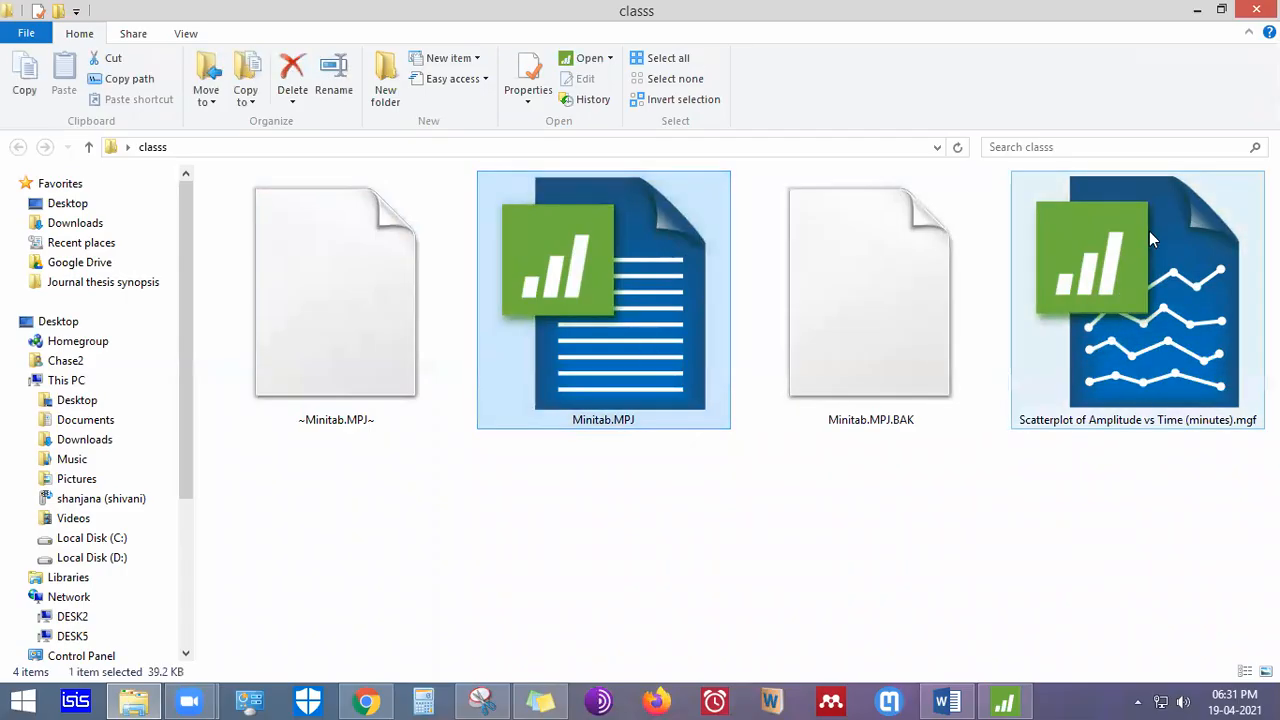
# Close the Minitab.MPJ project without saving changes and open the graph file Scatterplot of Amplitude vs Time (minutes).mgf
pyautogui.doubleClick(1104, 311)
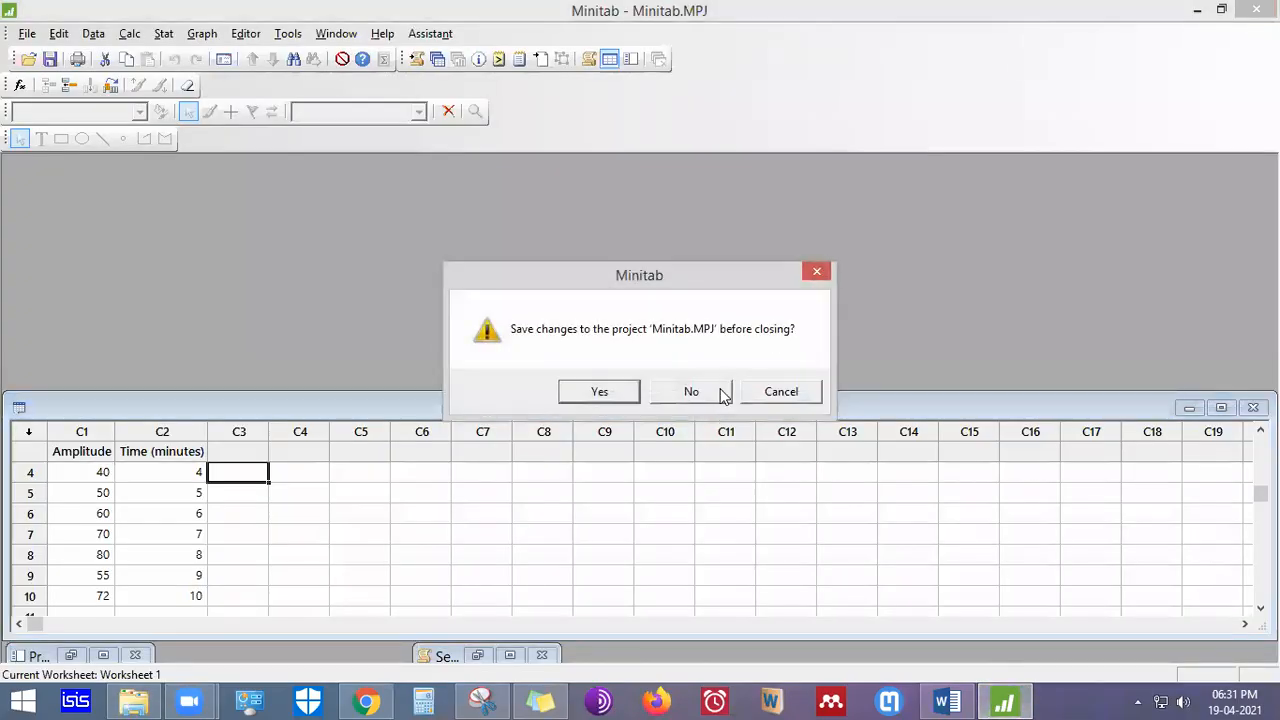
pyautogui.click(690, 391)
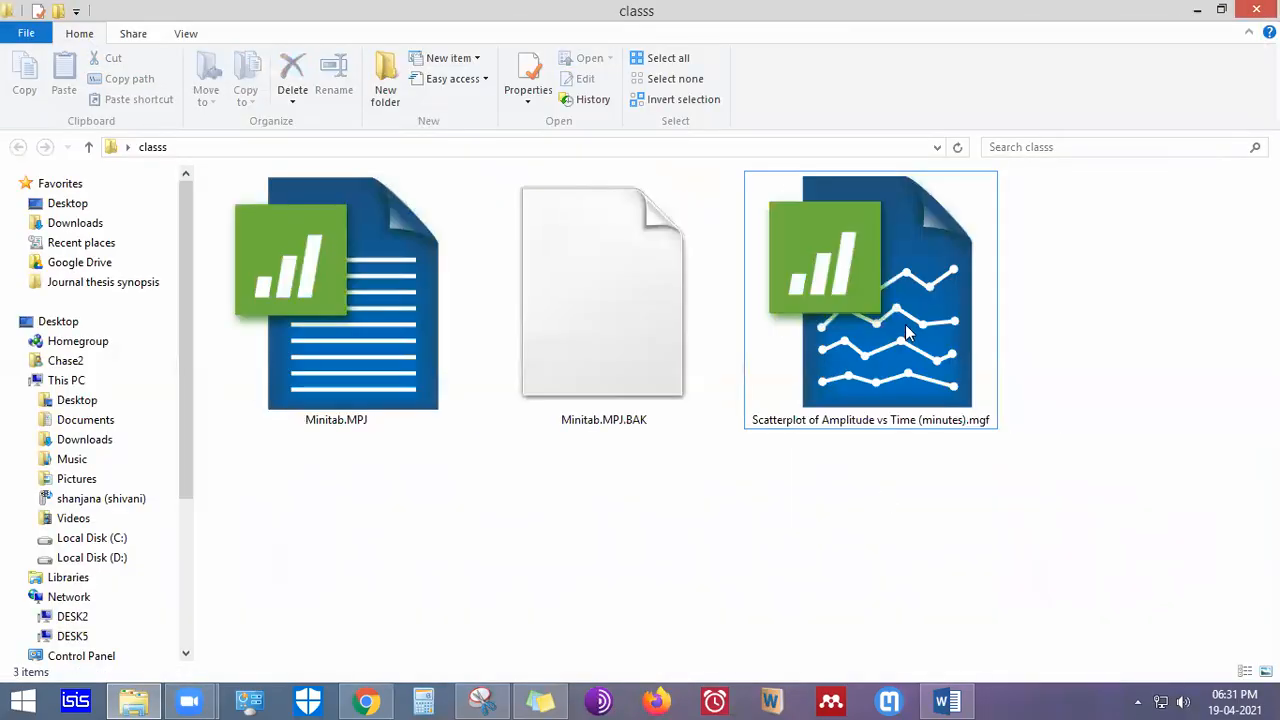
pyautogui.click(903, 392)
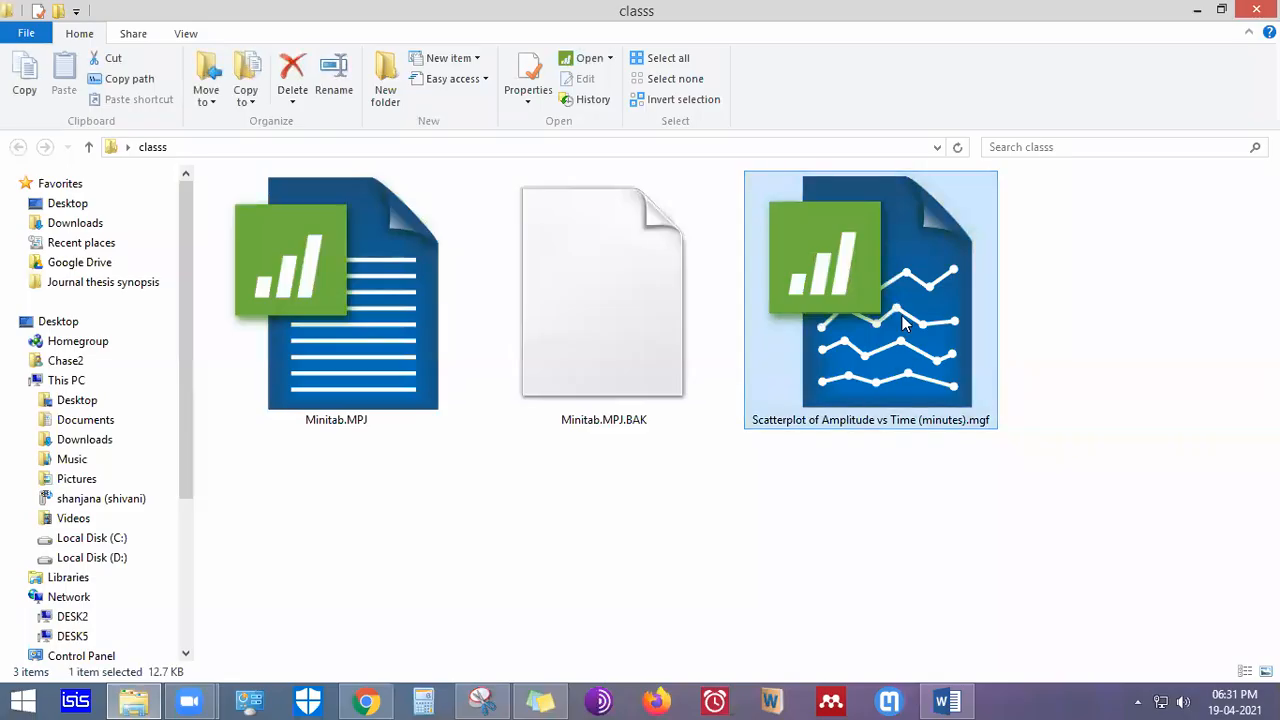
pyautogui.doubleClick(903, 322)
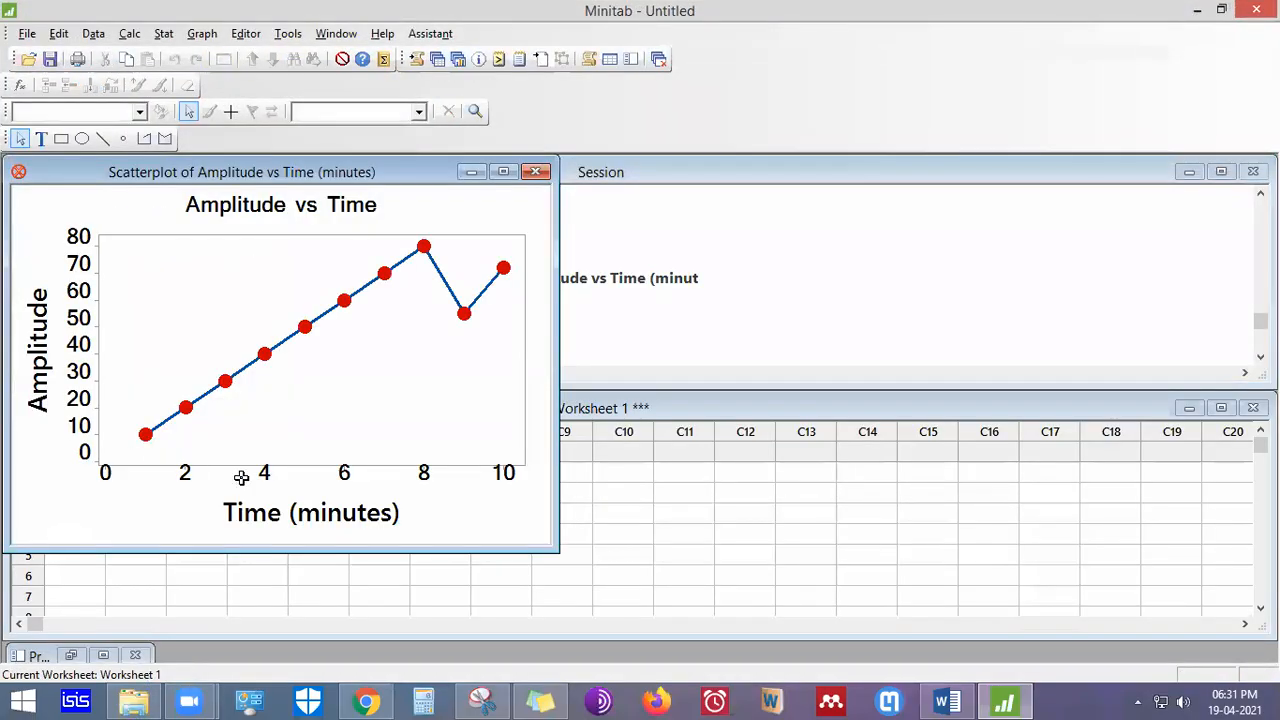
# Check the worksheet that accompanies the opened graph file, and close Minitab
pyautogui.click(416, 560)
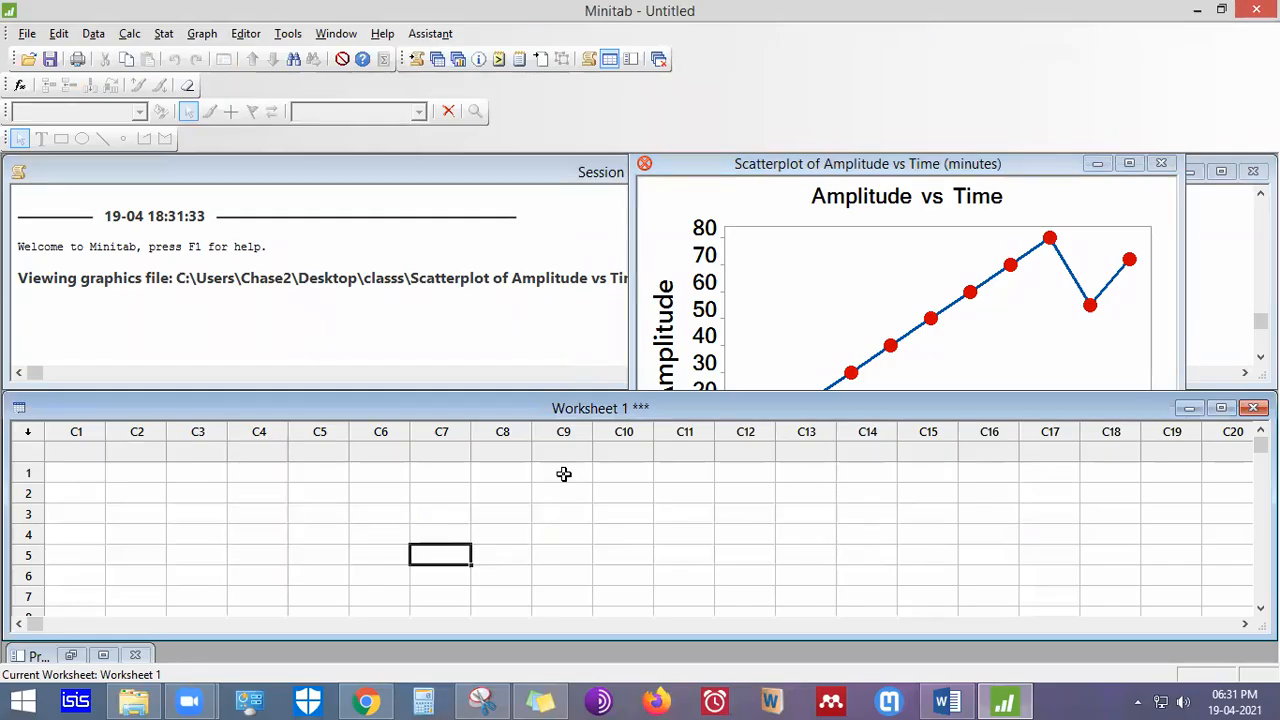
pyautogui.click(1040, 186)
pyautogui.click(1256, 9)
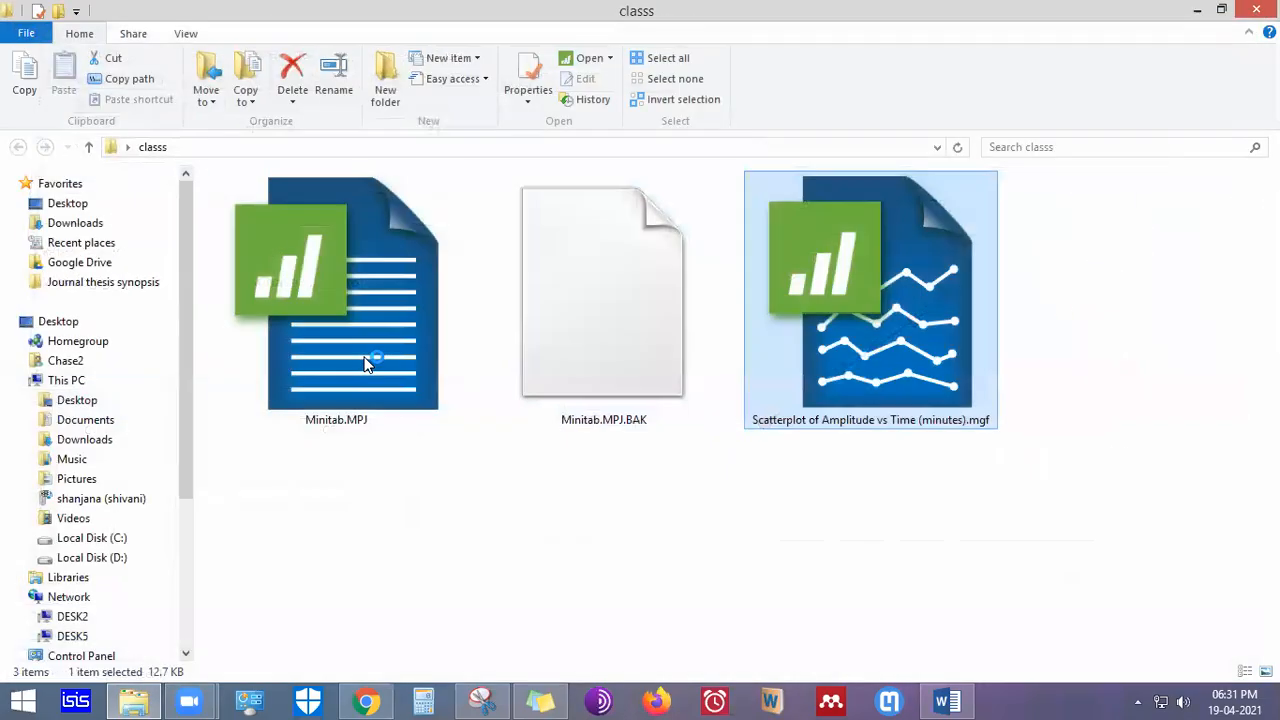
# Open the Minitab.MPJ project and review its Amplitude and Time (minutes) columns and the stored scatterplot
pyautogui.doubleClick(365, 363)
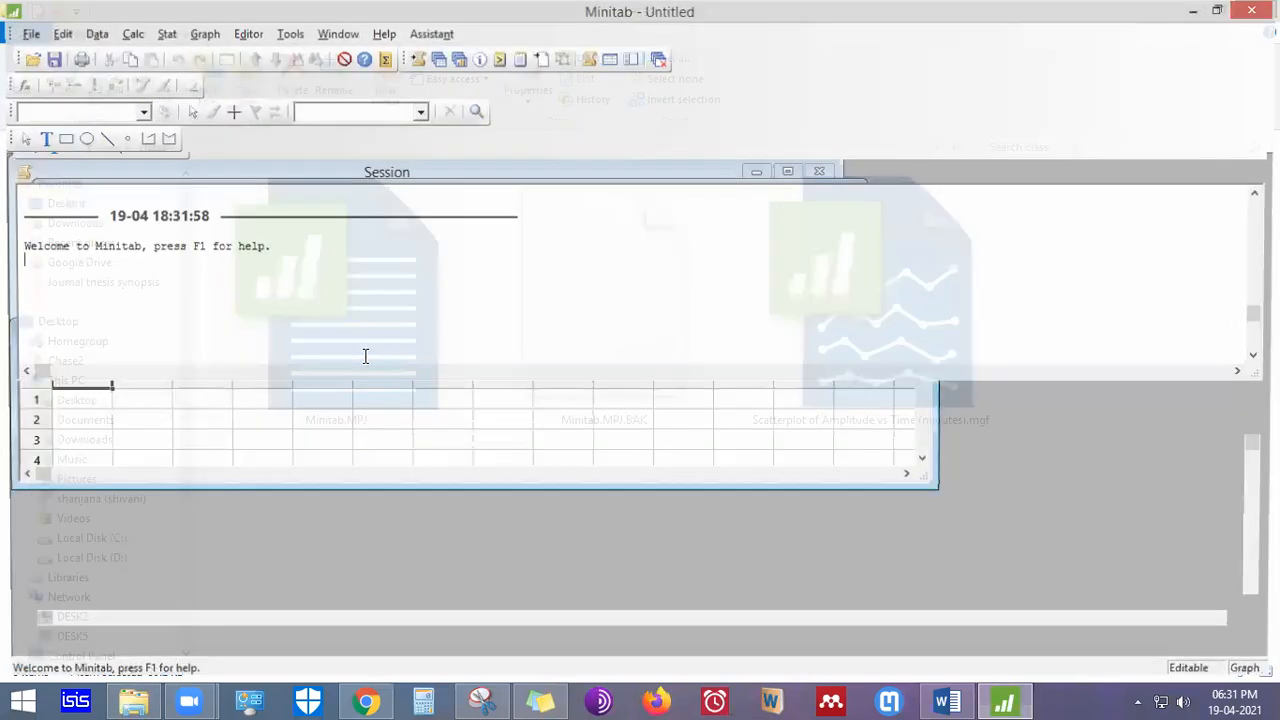
pyautogui.click(79, 431)
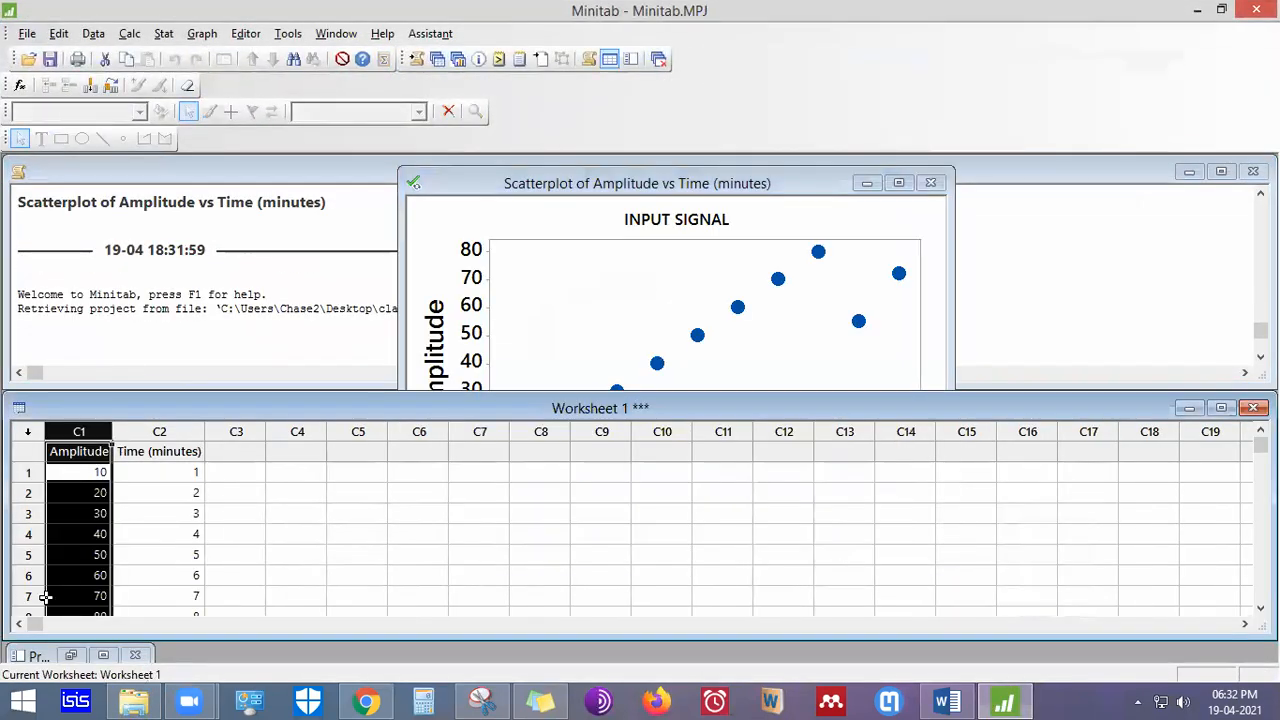
pyautogui.click(192, 433)
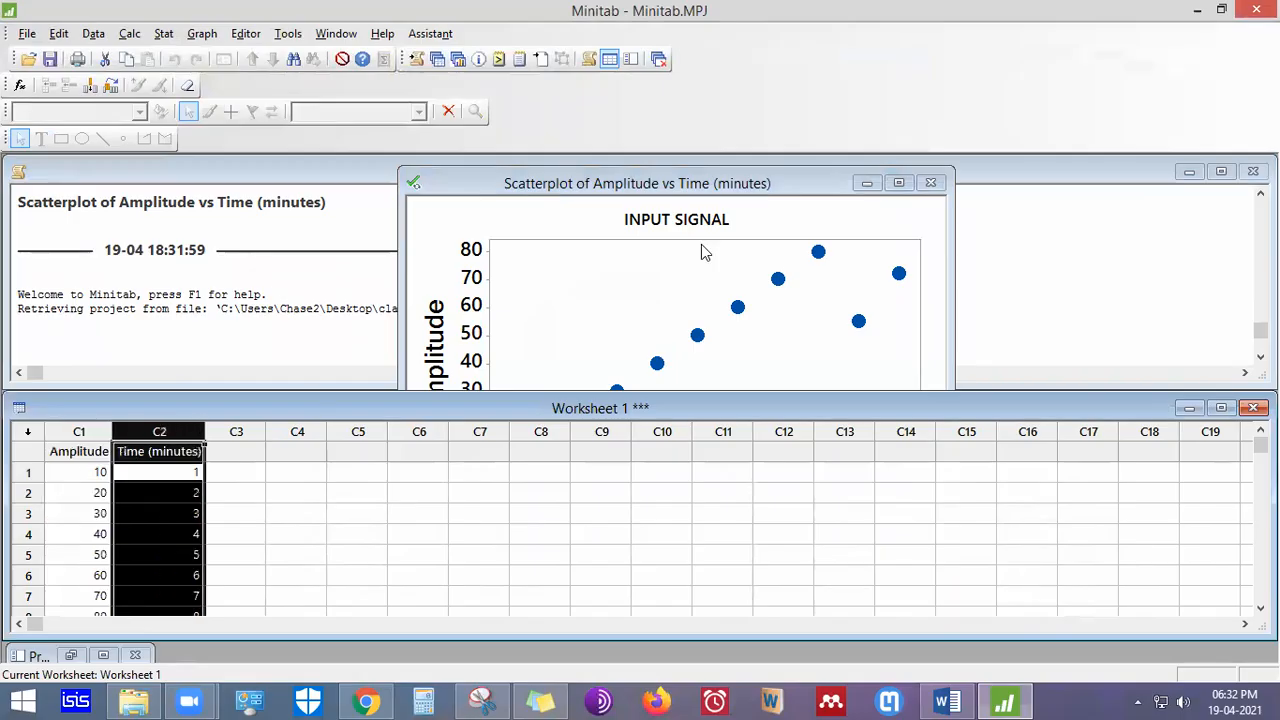
pyautogui.click(865, 249)
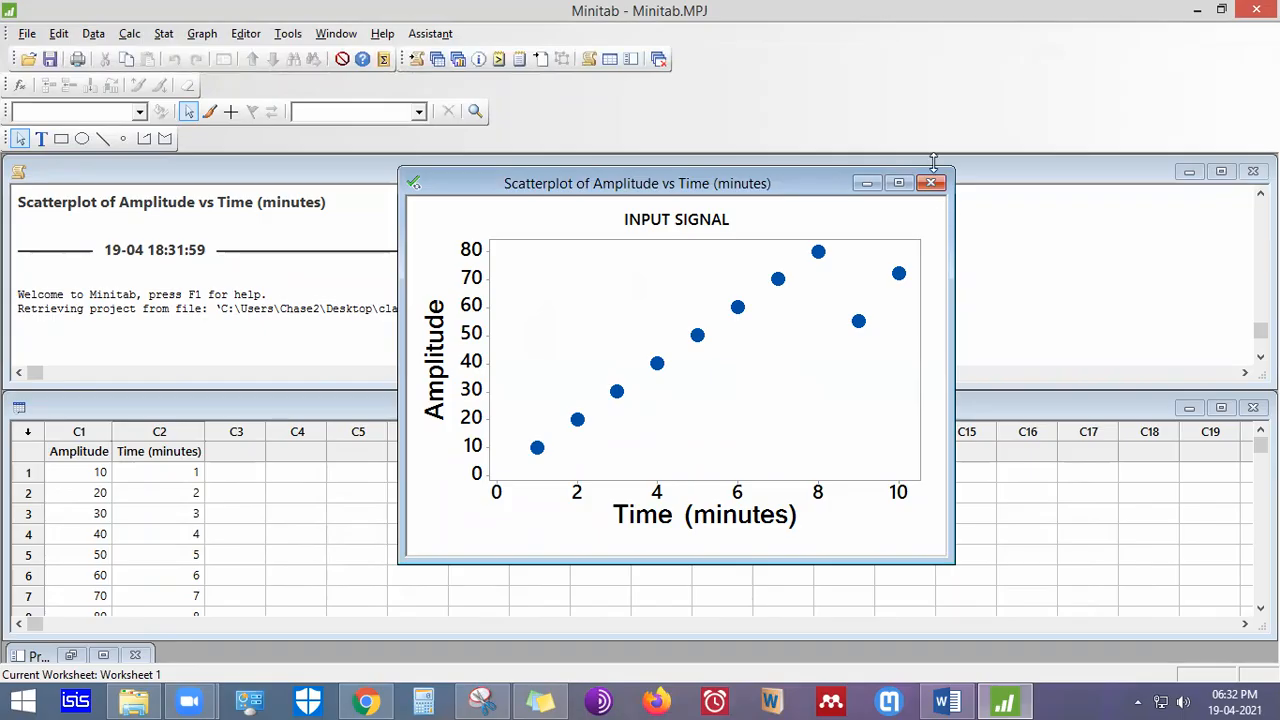
# Rename worksheet column C1 as Std 1 and name the empty column C3 Std 2
pyautogui.click(190, 462)
pyautogui.click(236, 433)
pyautogui.click(252, 449)
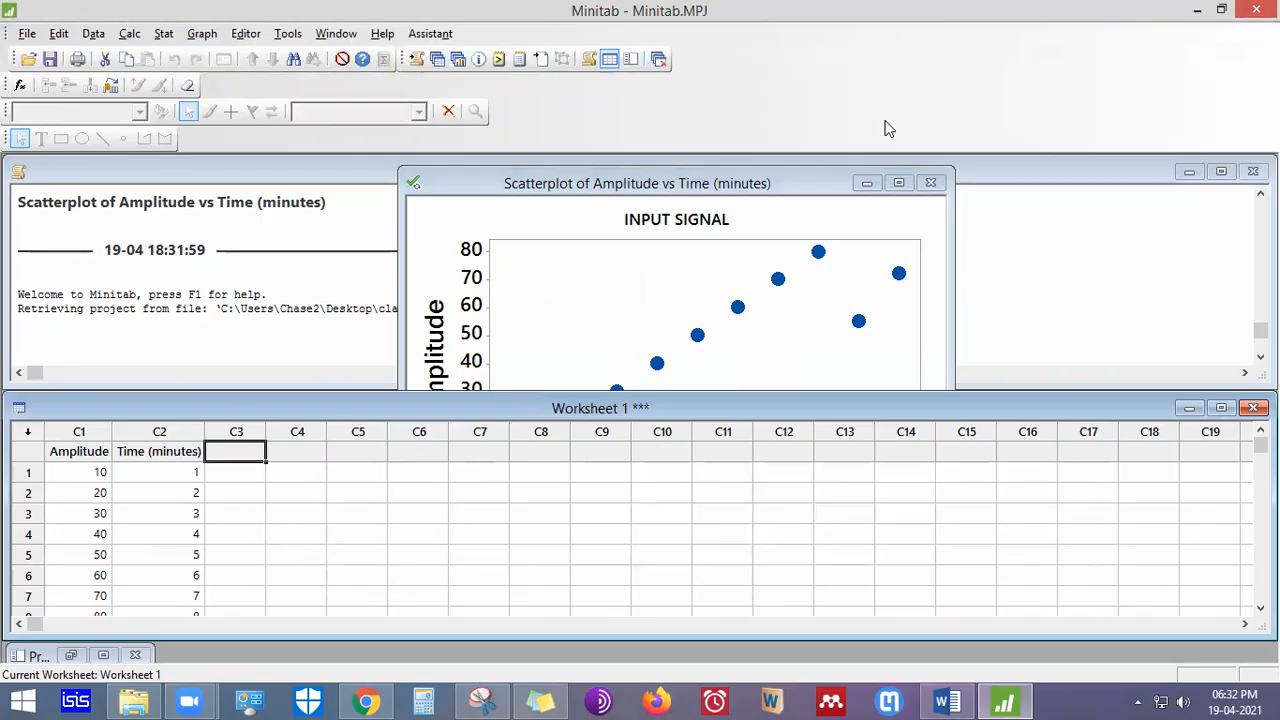
pyautogui.press('Left')
pyautogui.press('Left')
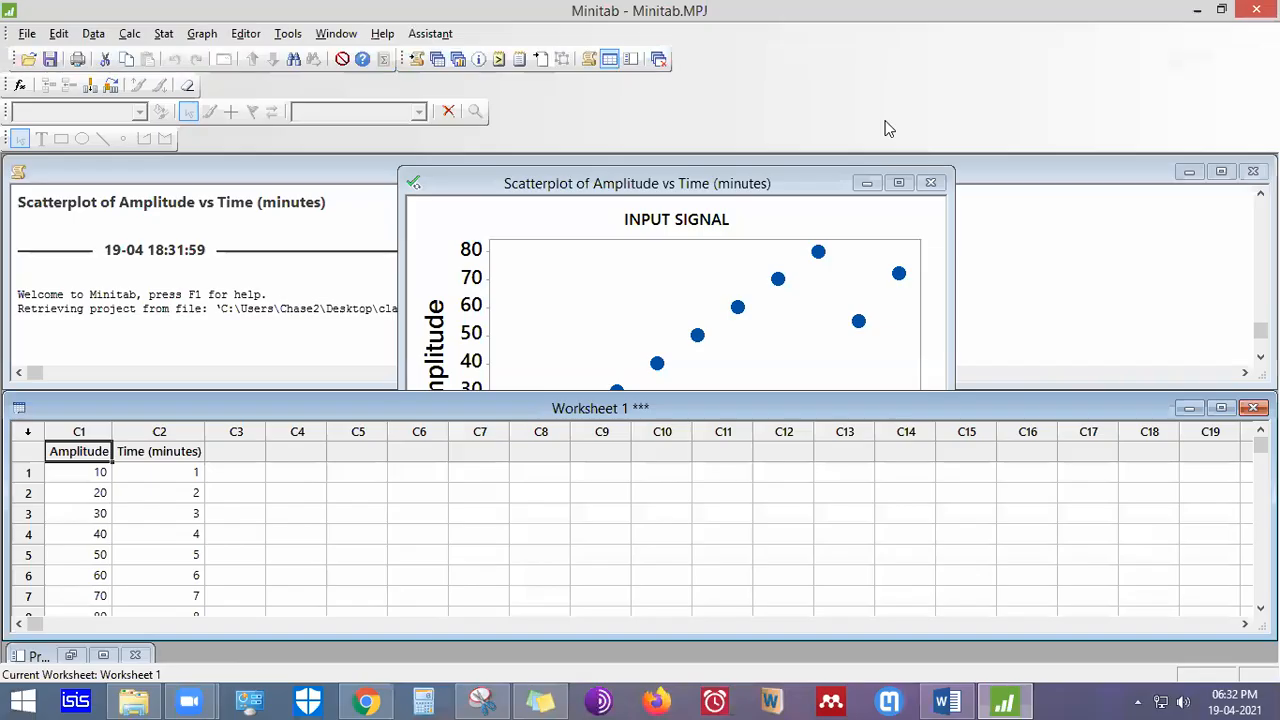
pyautogui.write('St')
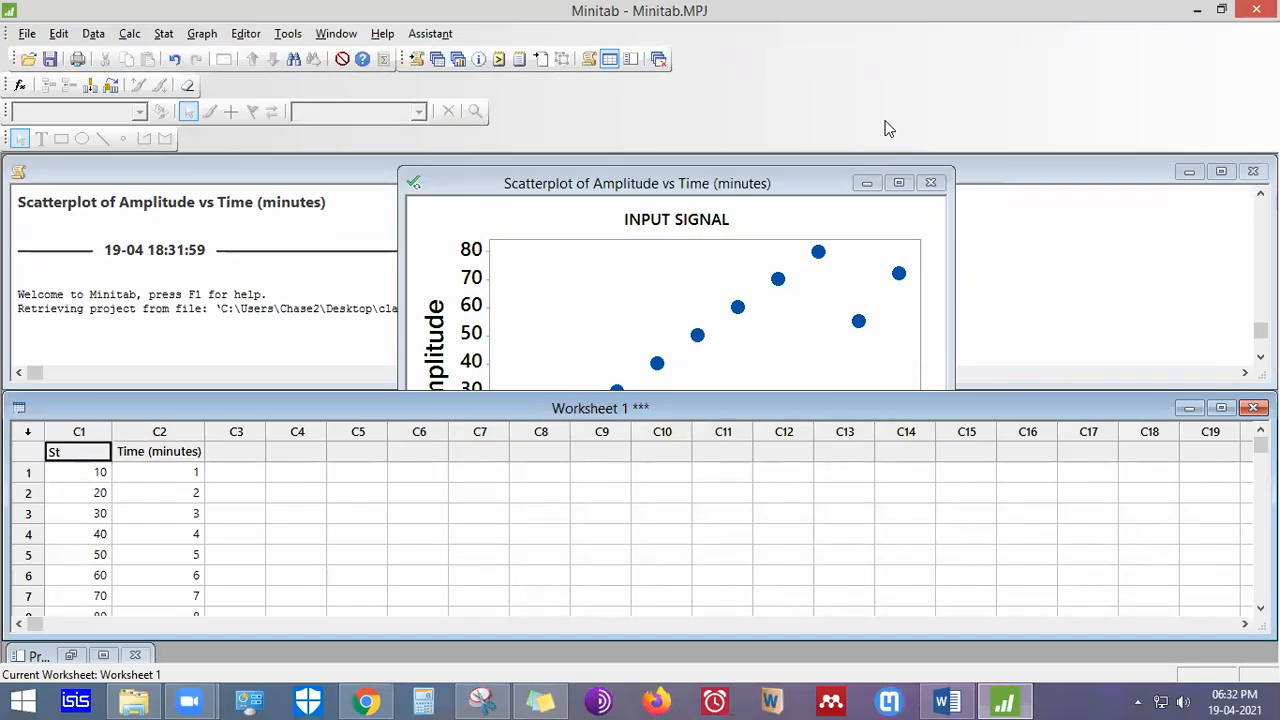
pyautogui.write('d')
pyautogui.press('Right')
pyautogui.press('Right')
pyautogui.write('Std 2')
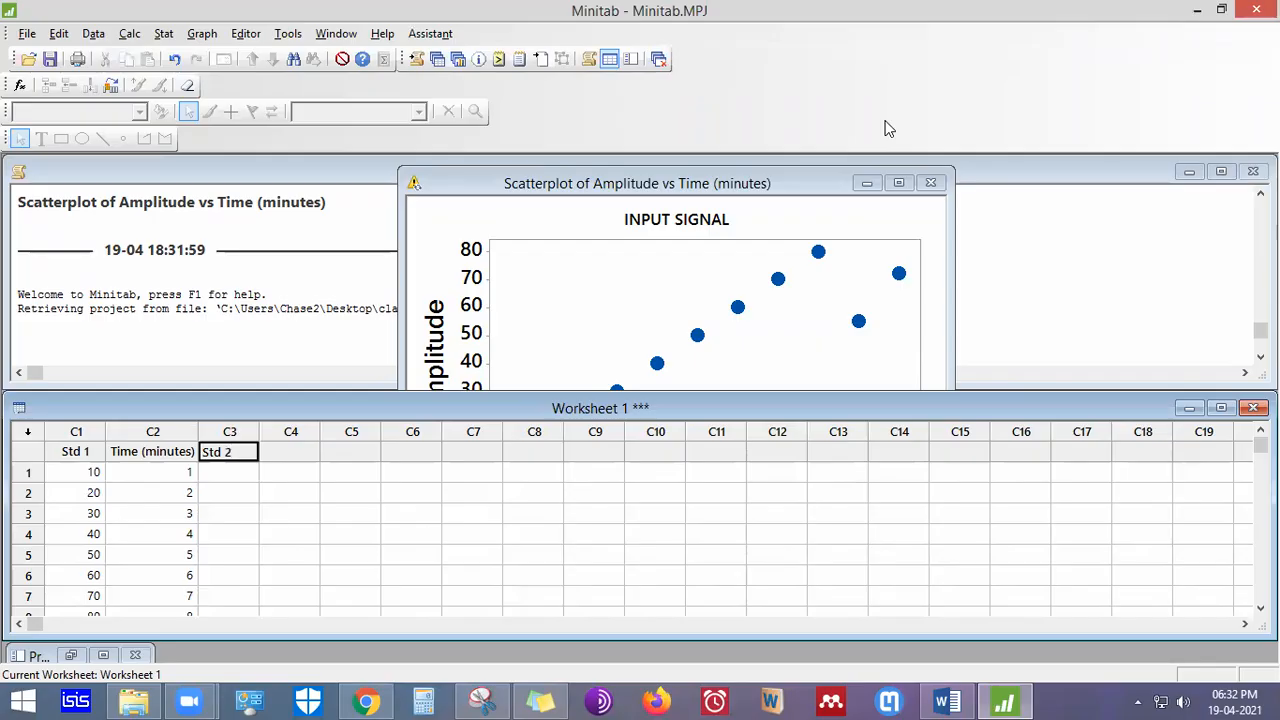
pyautogui.press('Return')
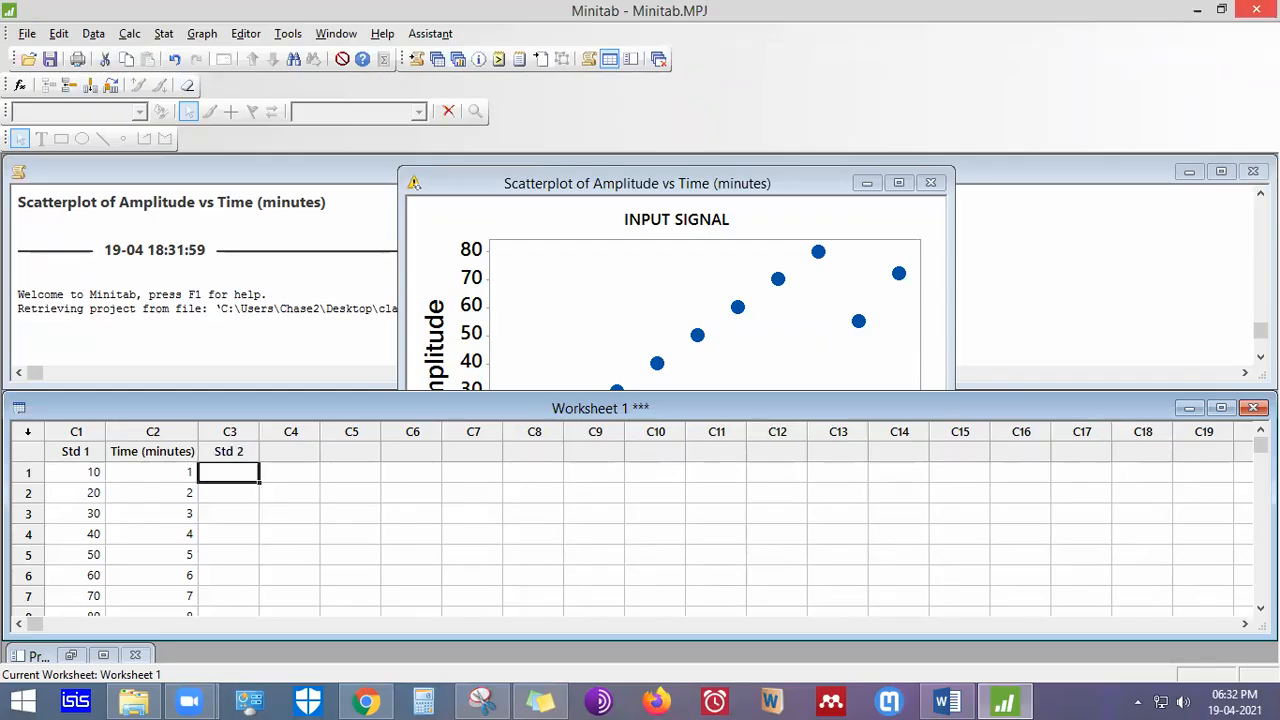
# Fill rows 1 to 10 of the Std 2 column with 70, 65, 55, 76, 98, 25, 16, 67, 16 and 24
pyautogui.write('70')
pyautogui.press('Return')
pyautogui.write('65')
pyautogui.press('Return')
pyautogui.write('55')
pyautogui.press('Return')
pyautogui.write('76')
pyautogui.press('Return')
pyautogui.write('98')
pyautogui.press('Return')
pyautogui.write('25')
pyautogui.press('Return')
pyautogui.write('16')
pyautogui.press('Return')
pyautogui.write('6')
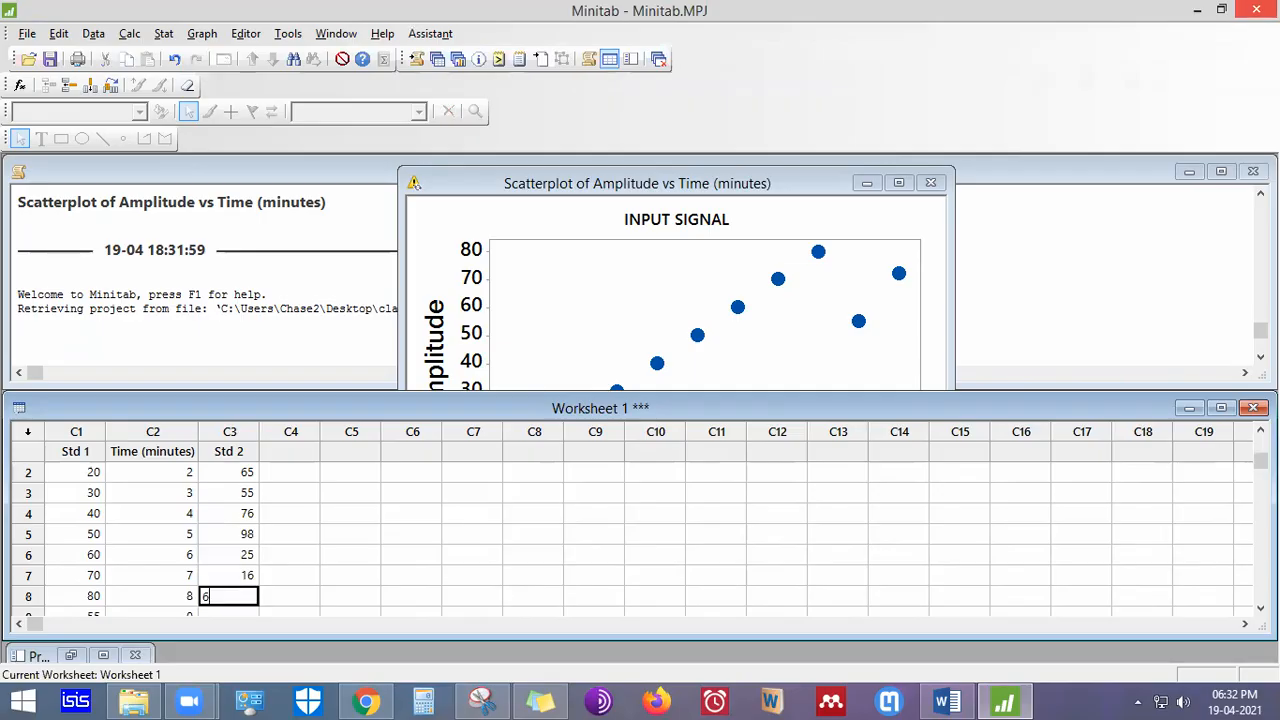
pyautogui.write('7')
pyautogui.press('Return')
pyautogui.write('16')
pyautogui.press('Return')
pyautogui.write('24')
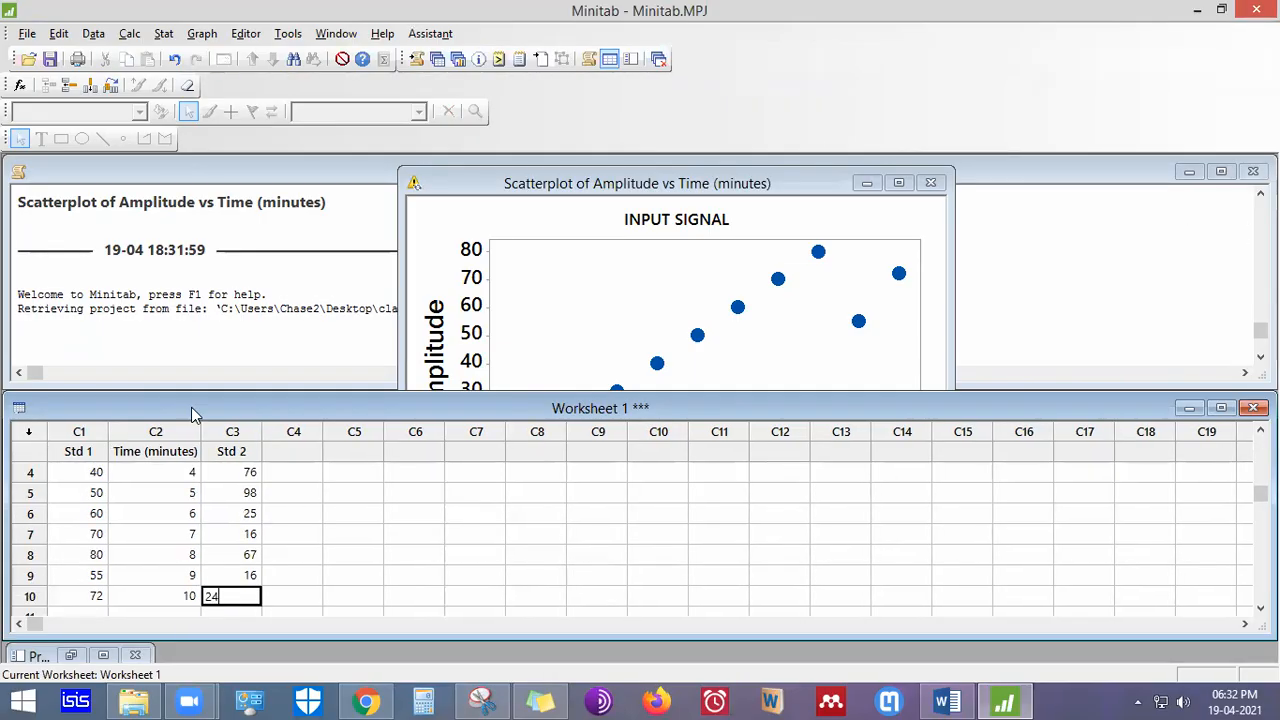
pyautogui.click(359, 504)
pyautogui.scroll(1, 359, 504)
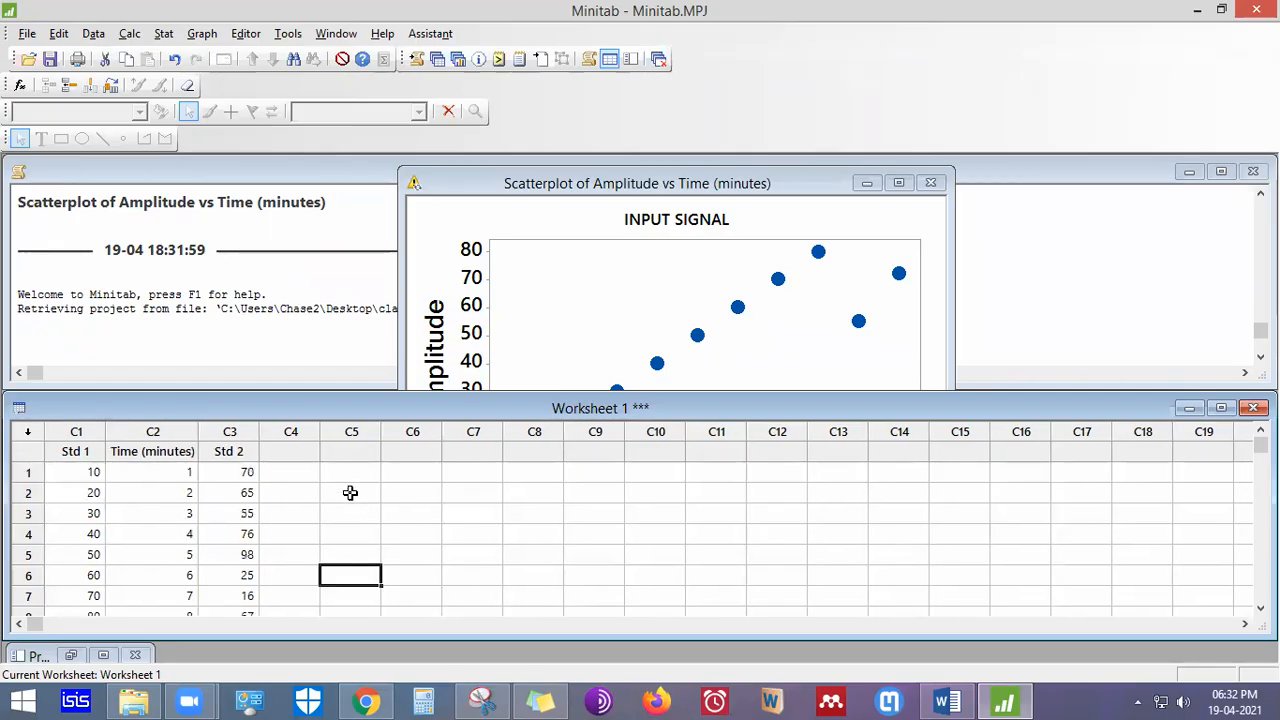
# Start a new scatterplot of the With Connect and Groups type
pyautogui.click(330, 478)
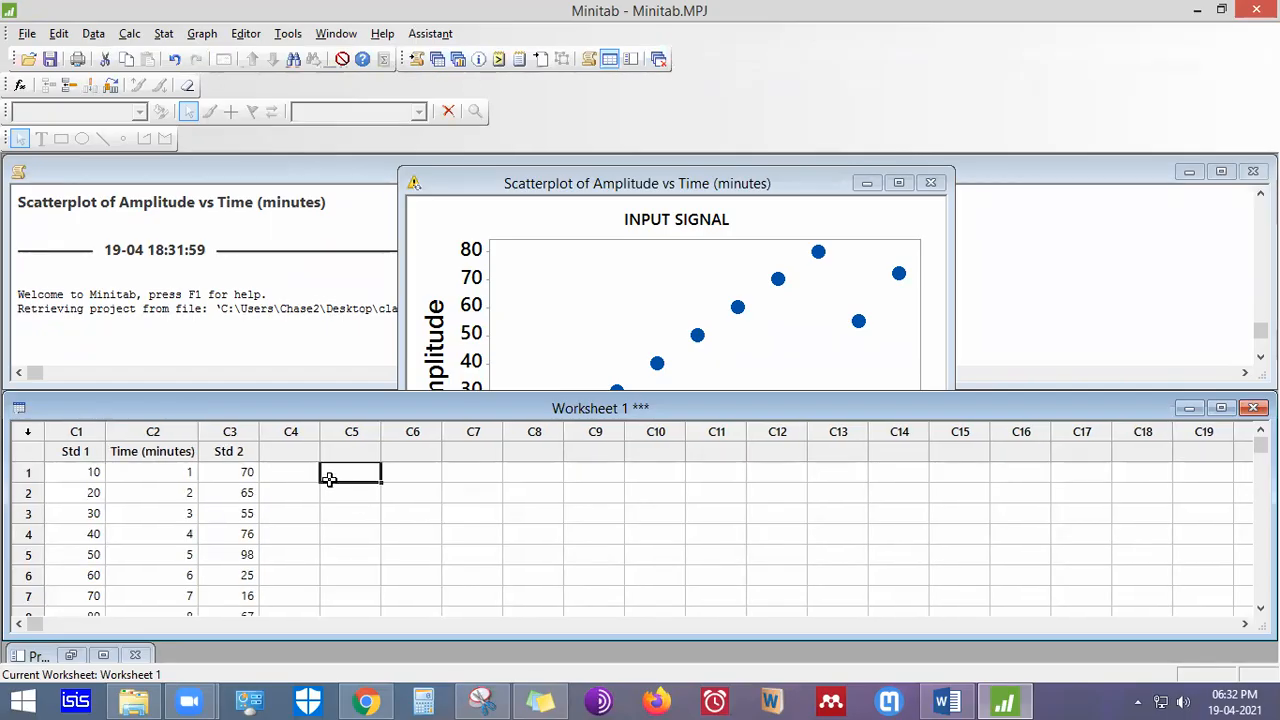
pyautogui.click(201, 33)
pyautogui.click(222, 56)
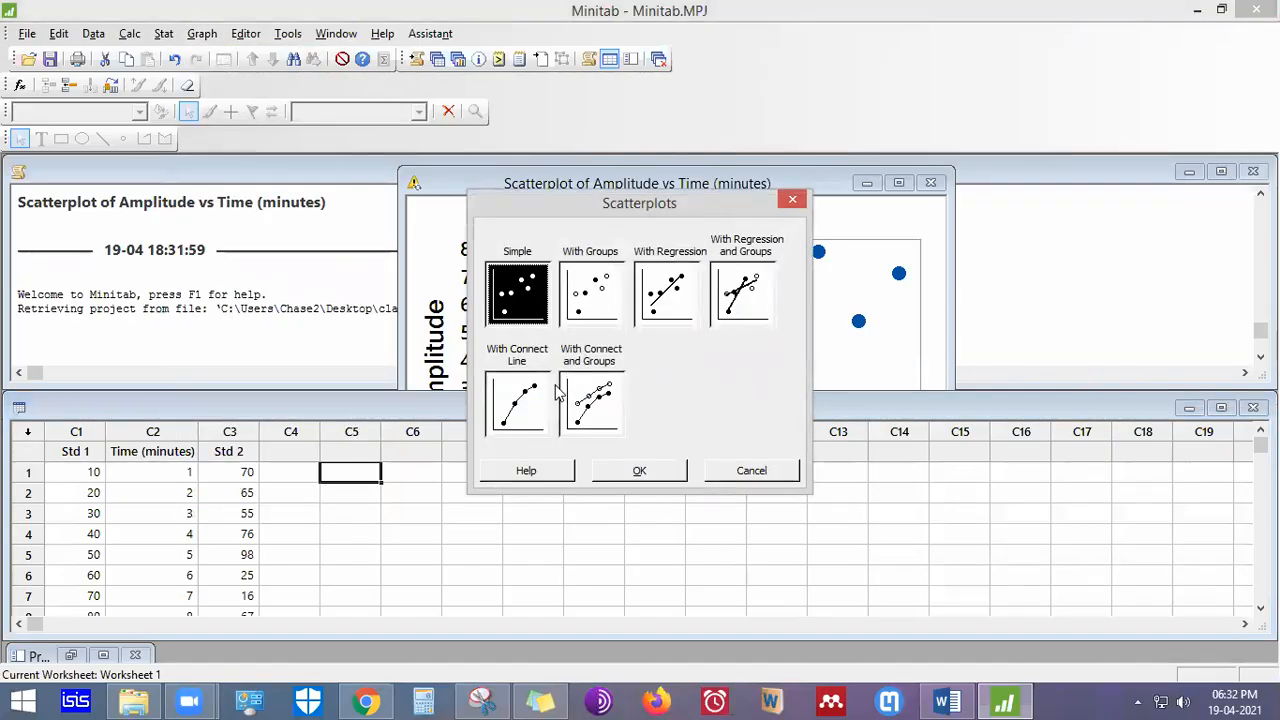
pyautogui.click(605, 410)
pyautogui.doubleClick(605, 410)
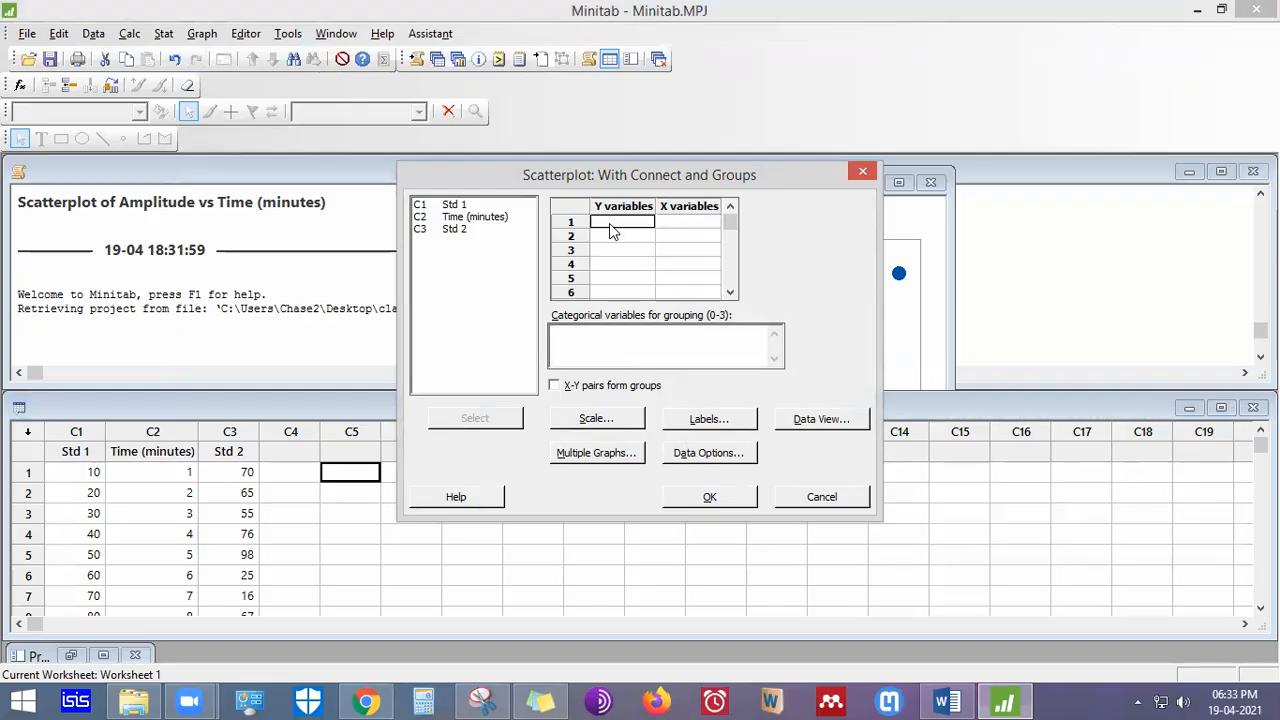
# Create the scatterplots with Std 1 and Std 2 as Y variables, each paired with Time (minutes) as X variable
pyautogui.doubleClick(475, 204)
pyautogui.doubleClick(475, 217)
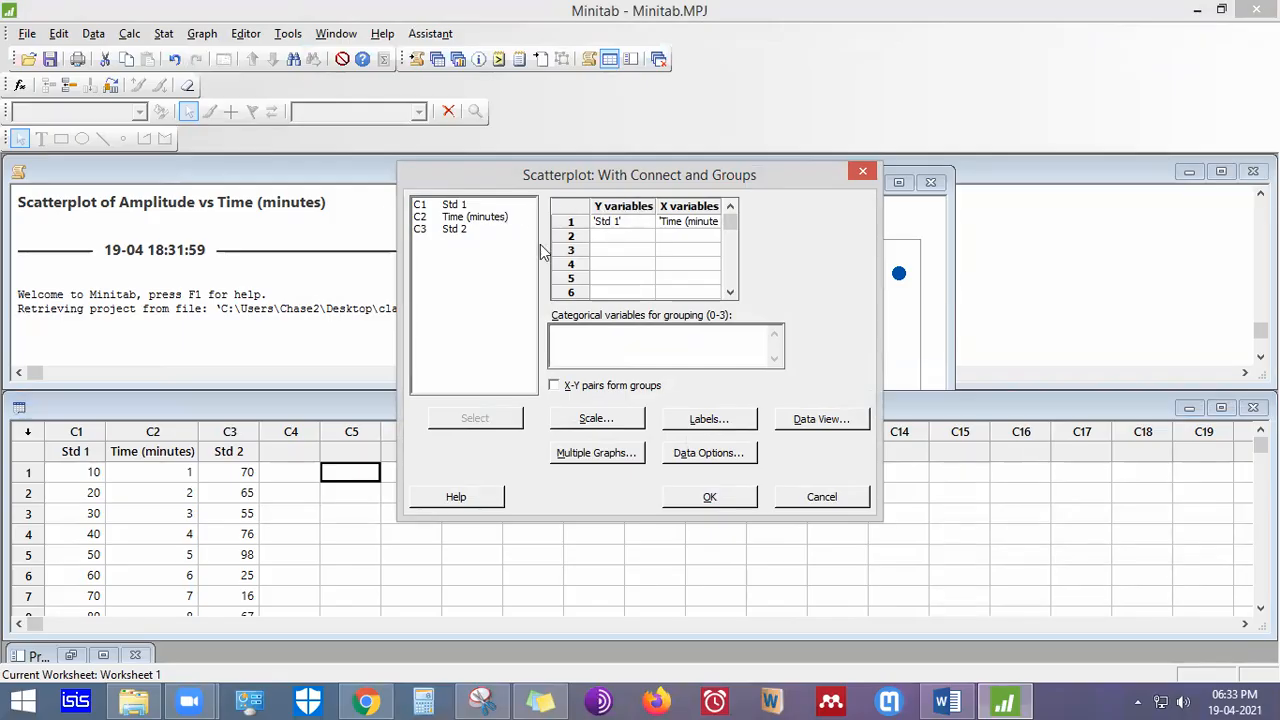
pyautogui.doubleClick(488, 230)
pyautogui.doubleClick(478, 218)
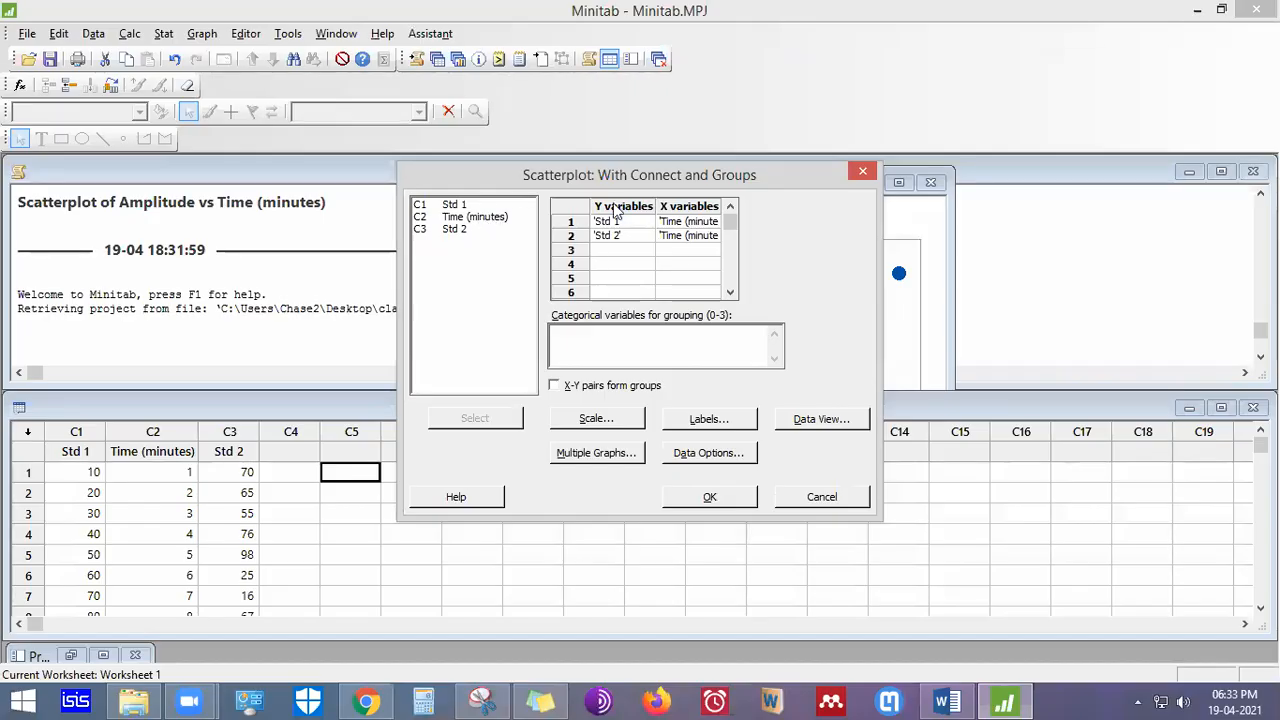
pyautogui.click(709, 498)
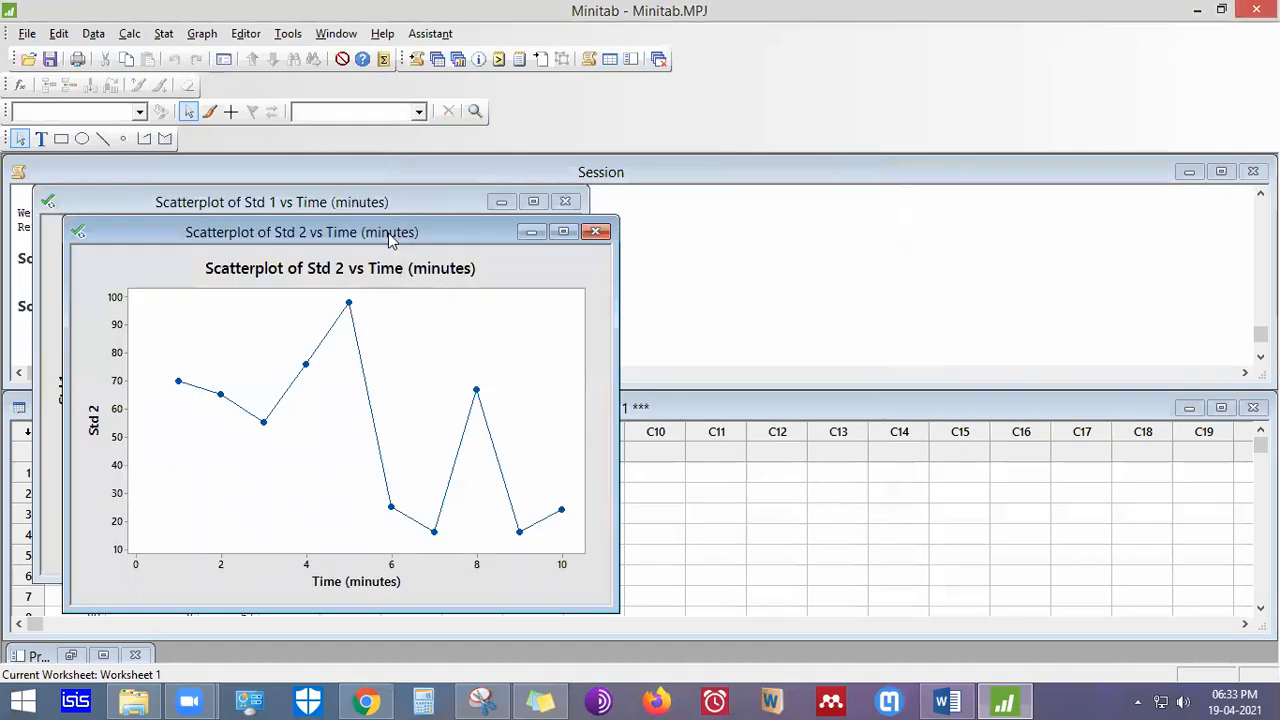
# Place the Std 2 scatterplot beside the Std 1 scatterplot and compare the axis labels of both graphs
pyautogui.moveTo(398, 232); pyautogui.dragTo(966, 193)
pyautogui.click(236, 324)
pyautogui.click(81, 400)
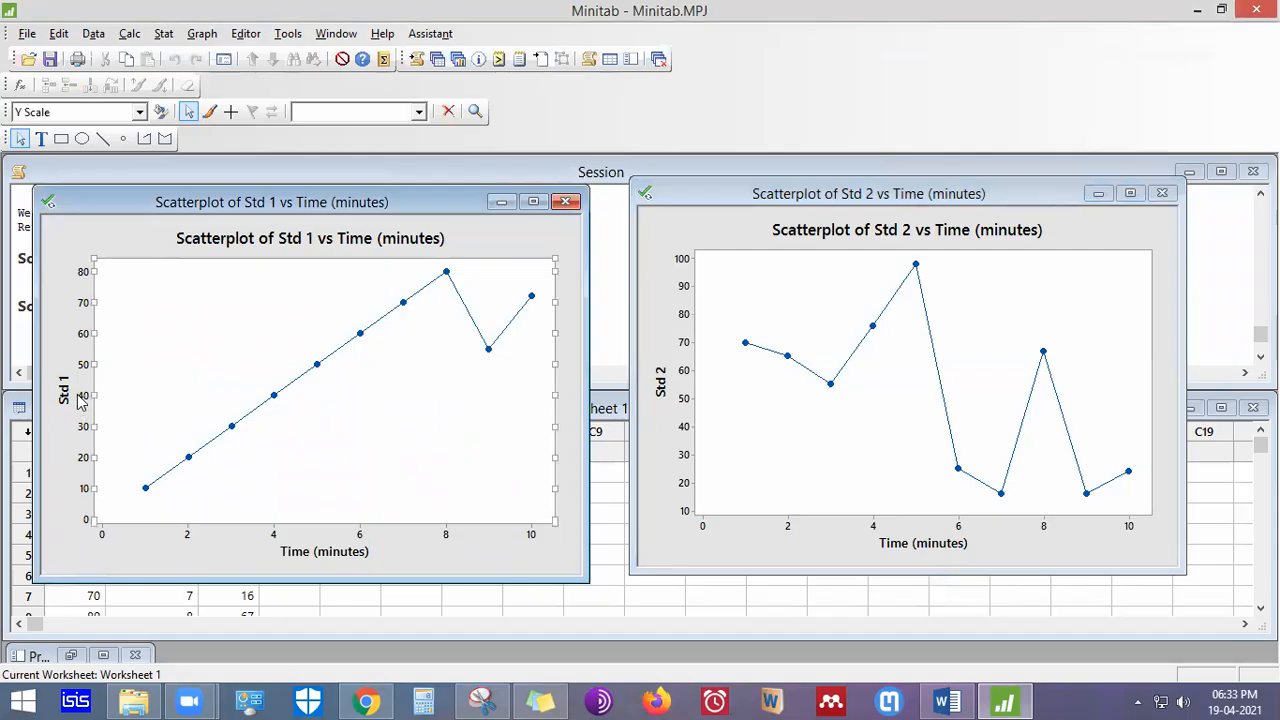
pyautogui.click(328, 556)
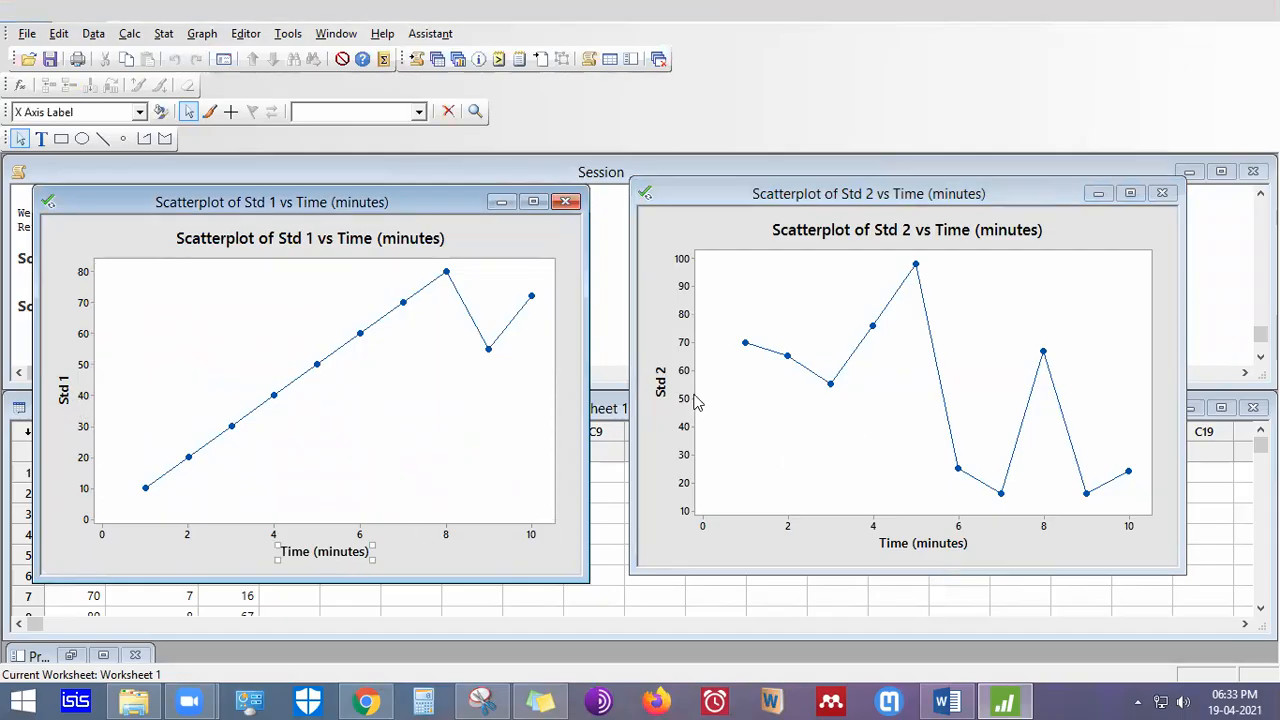
pyautogui.click(668, 390)
pyautogui.click(664, 385)
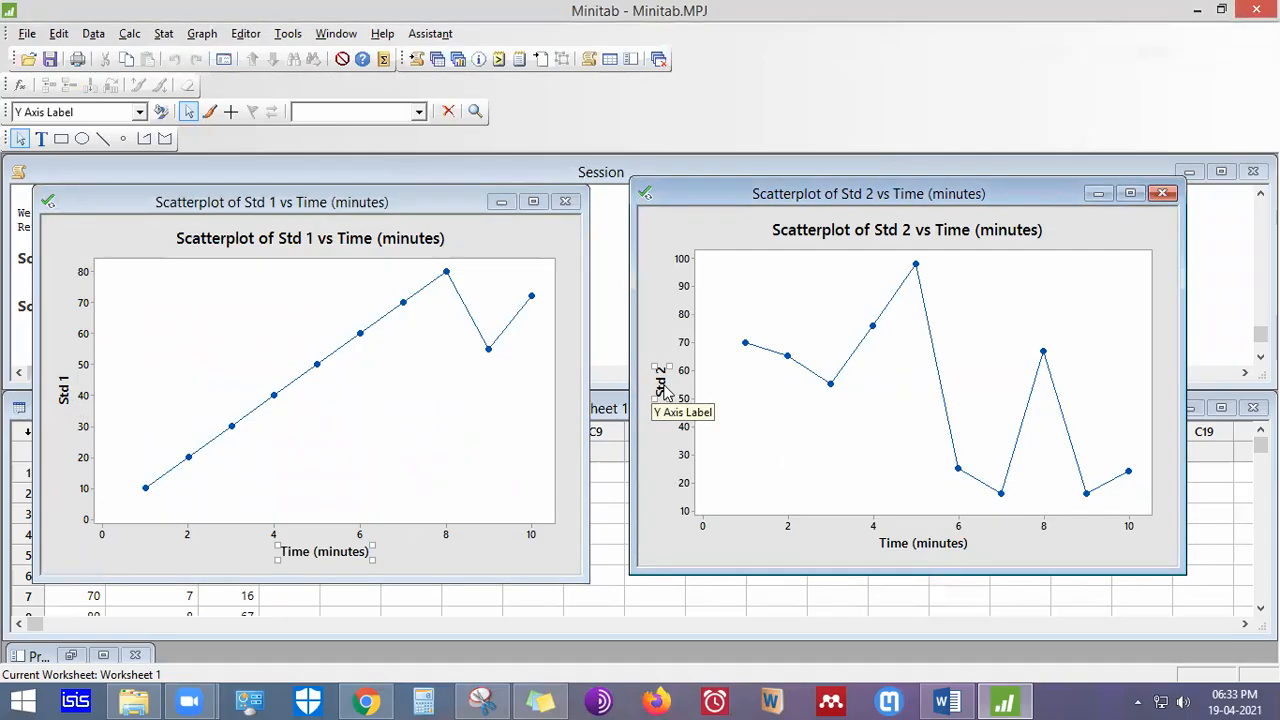
pyautogui.click(950, 556)
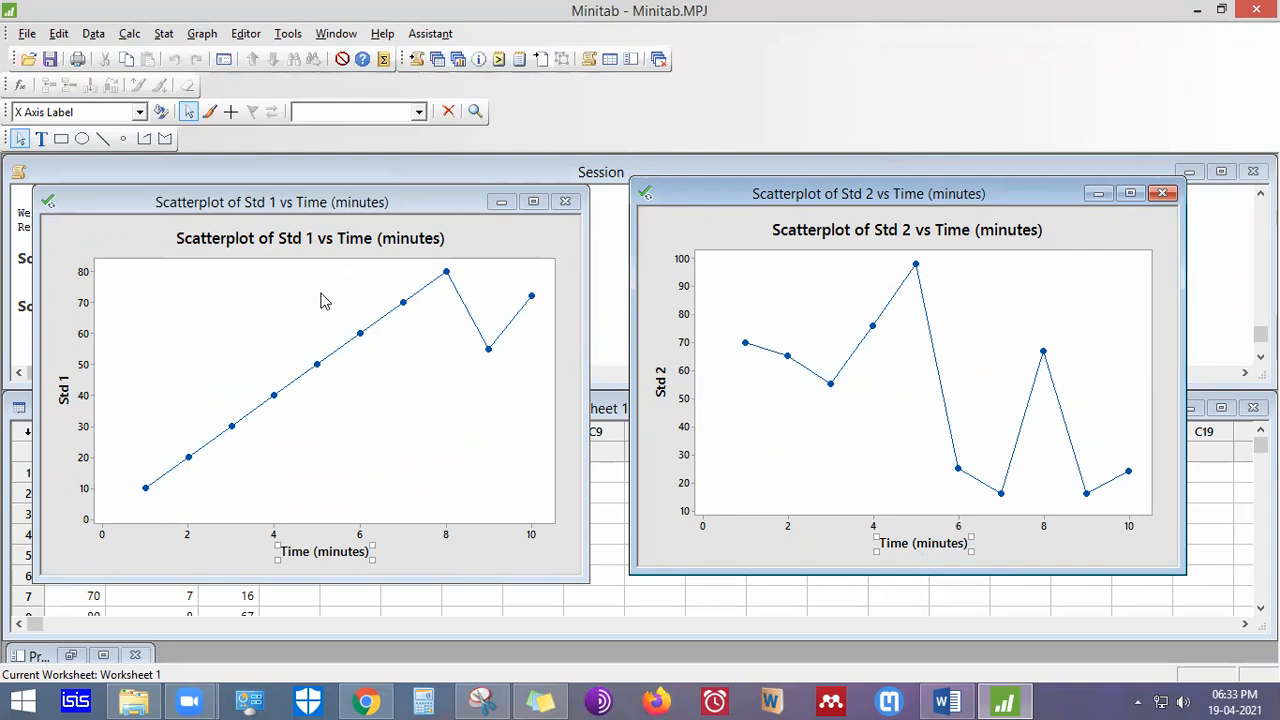
# Close both scatterplot windows, Std 2 vs Time (minutes) and Std 1 vs Time (minutes)
pyautogui.click(1163, 193)
pyautogui.click(730, 396)
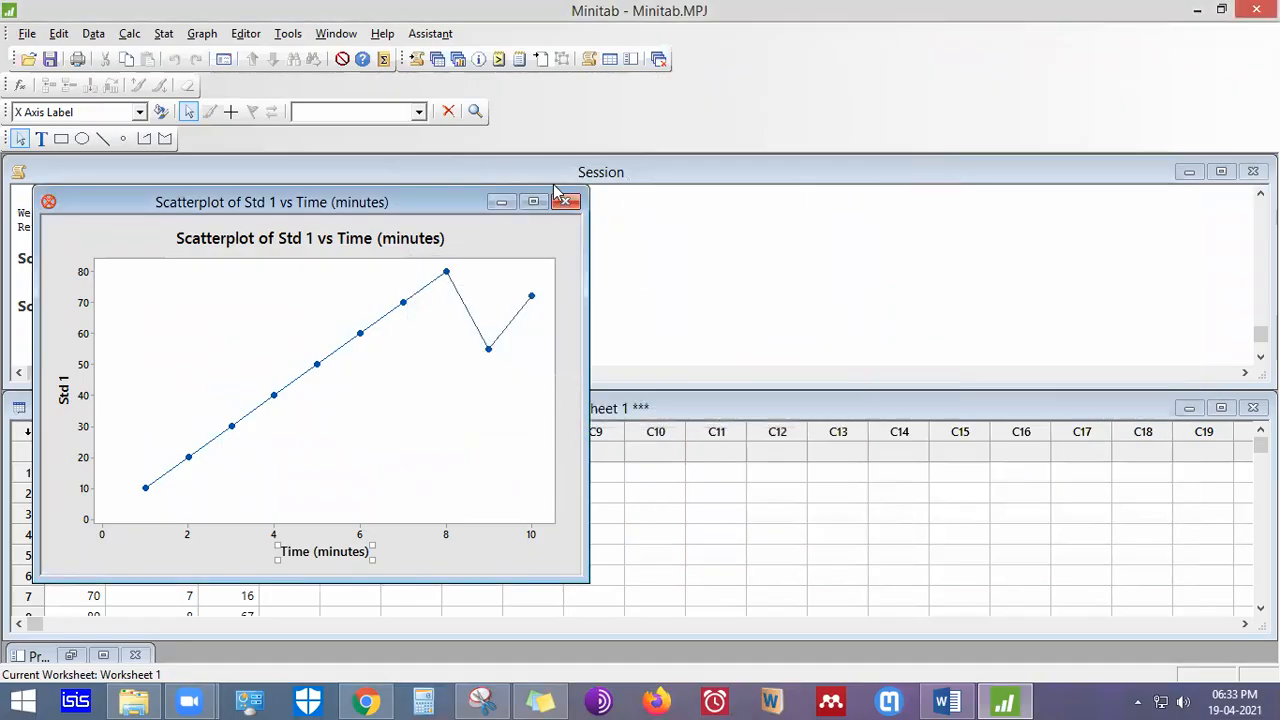
pyautogui.click(565, 201)
pyautogui.click(748, 399)
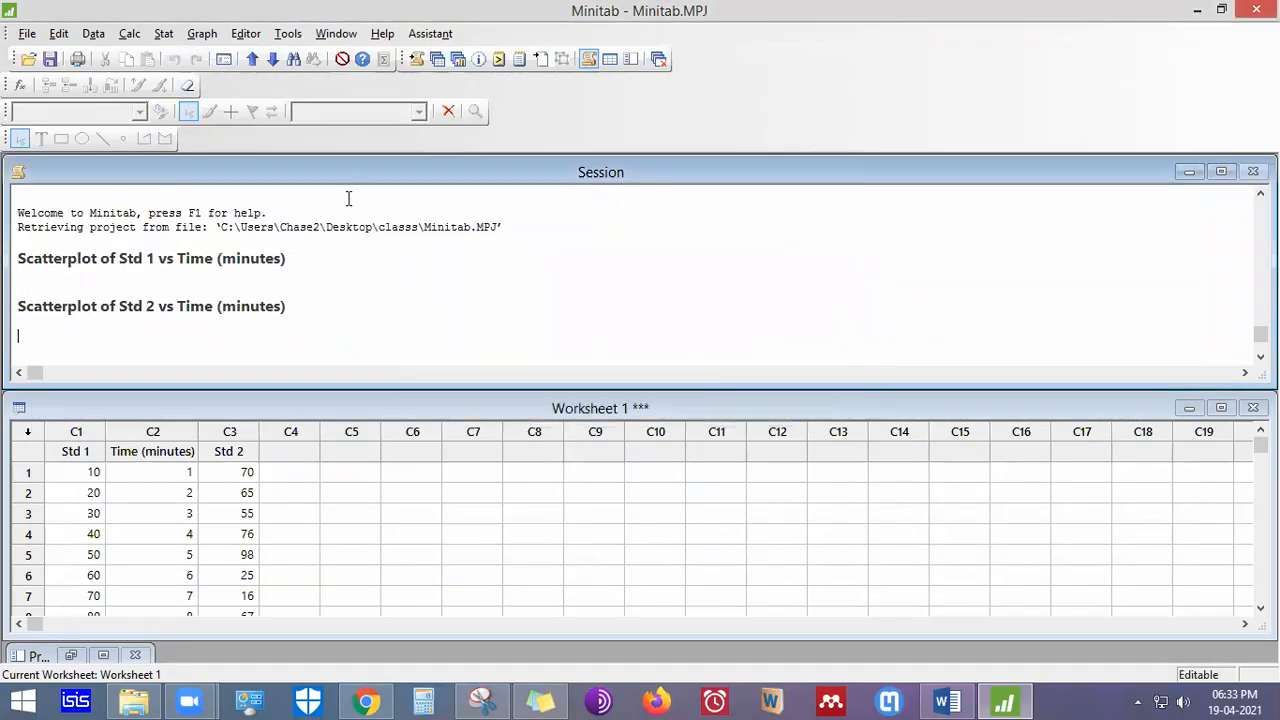
# Create a With Connect and Groups scatterplot of Std 1 and Std 2 against Time (minutes), overlaid on the same graph
pyautogui.click(195, 34)
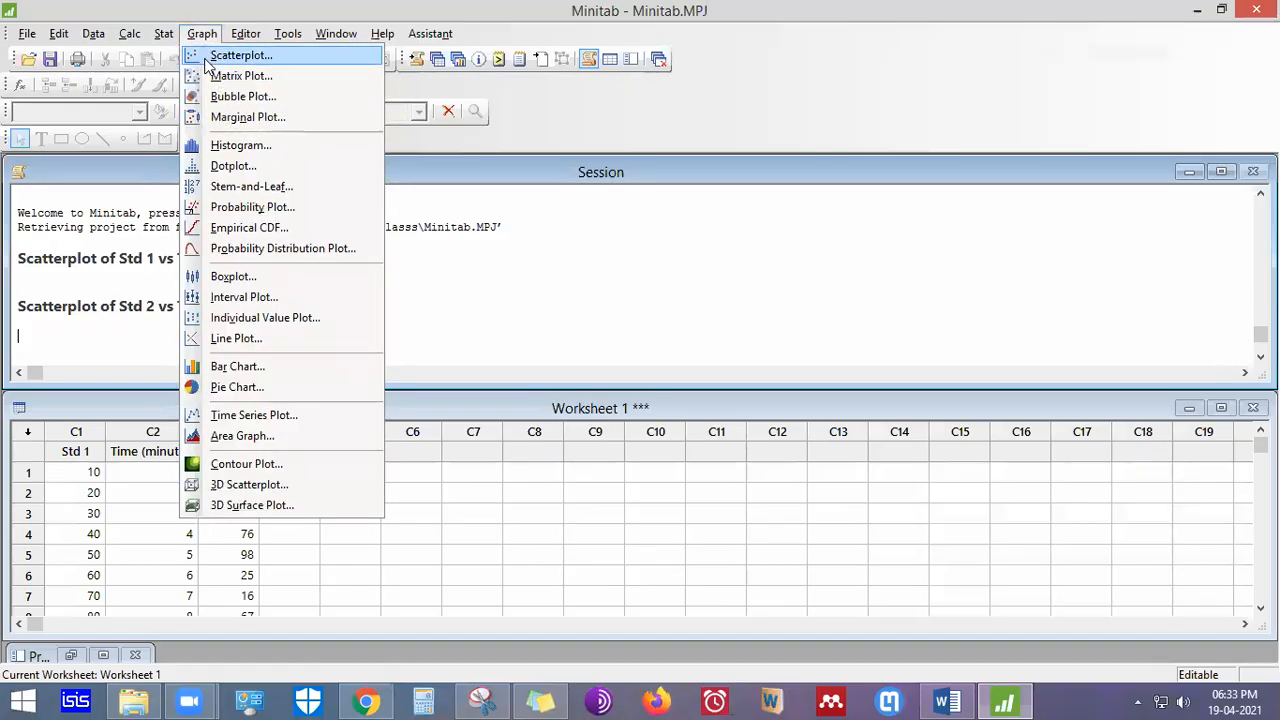
pyautogui.click(212, 56)
pyautogui.doubleClick(590, 400)
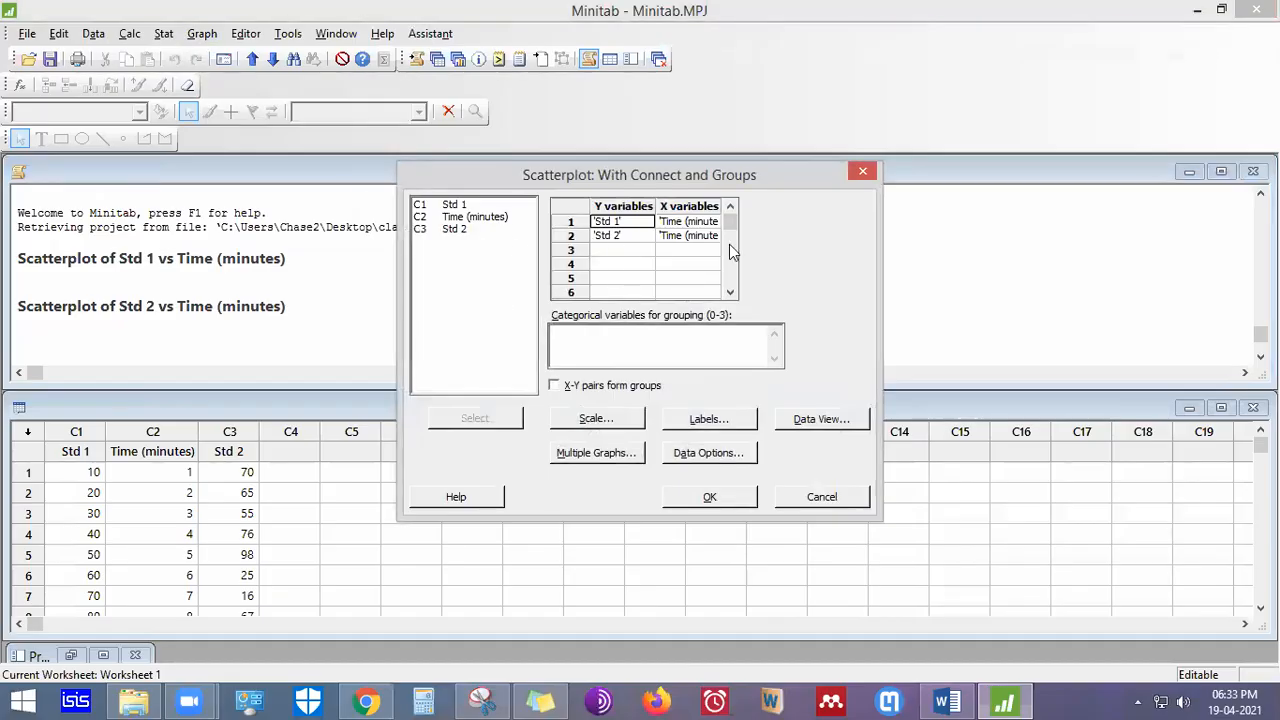
pyautogui.click(596, 453)
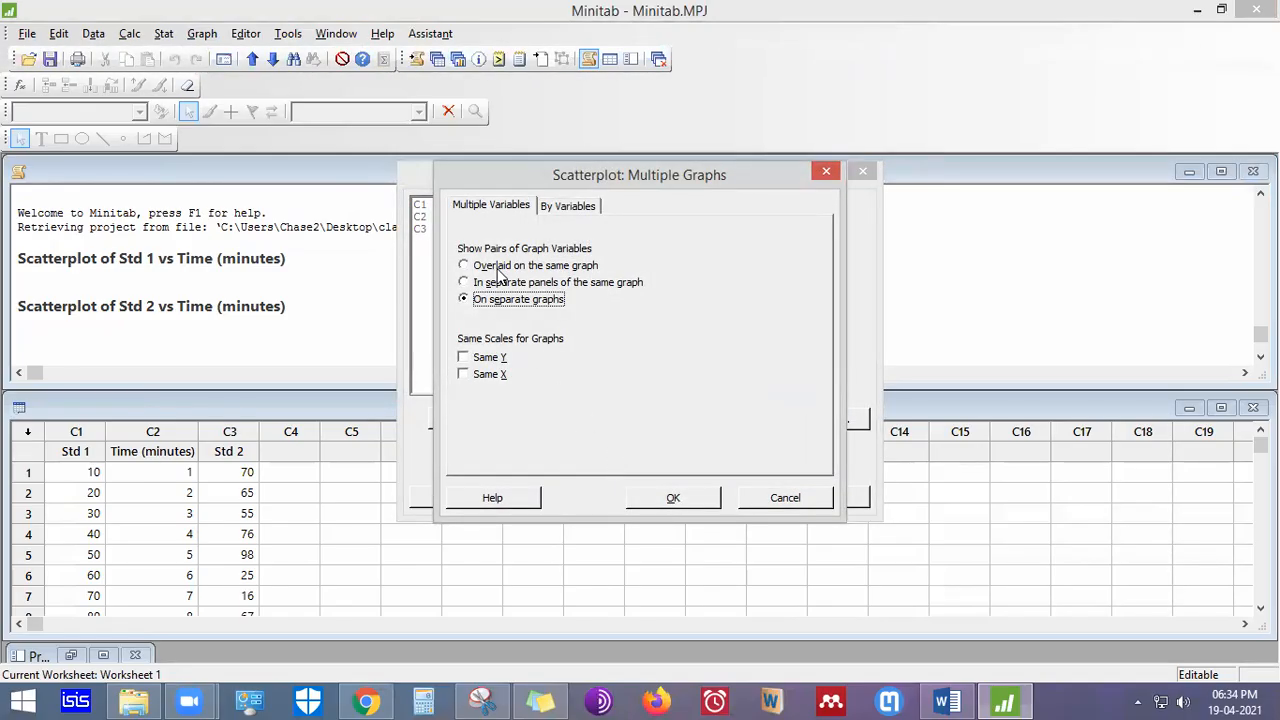
pyautogui.click(502, 267)
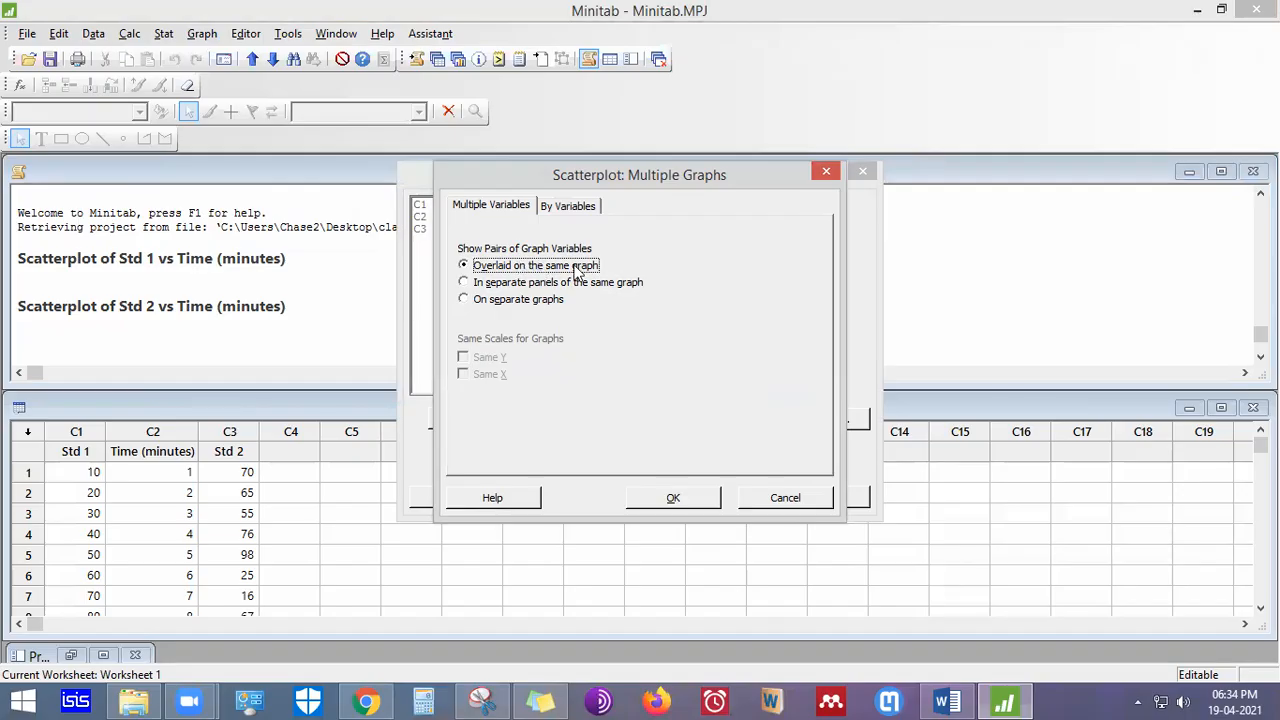
pyautogui.click(697, 497)
pyautogui.click(718, 495)
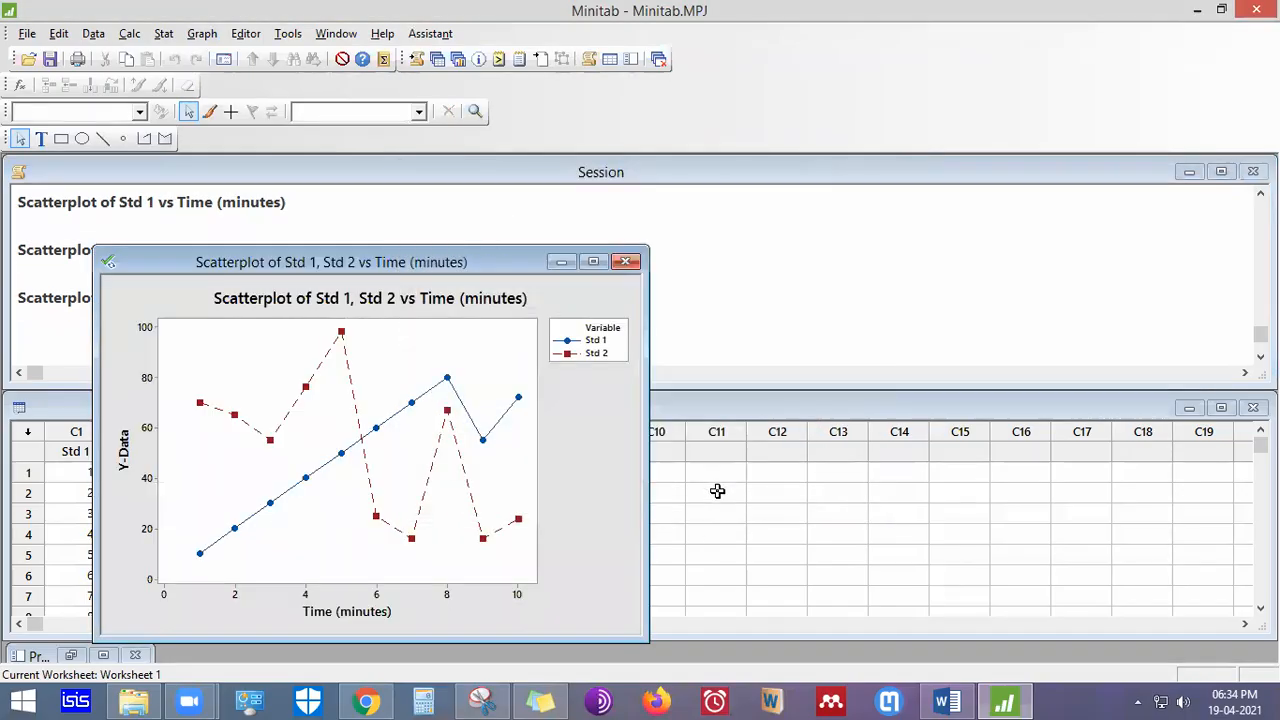
# Maximize the overlaid scatterplot and examine the legend that distinguishes Std 1 from Std 2
pyautogui.moveTo(445, 262); pyautogui.dragTo(781, 222)
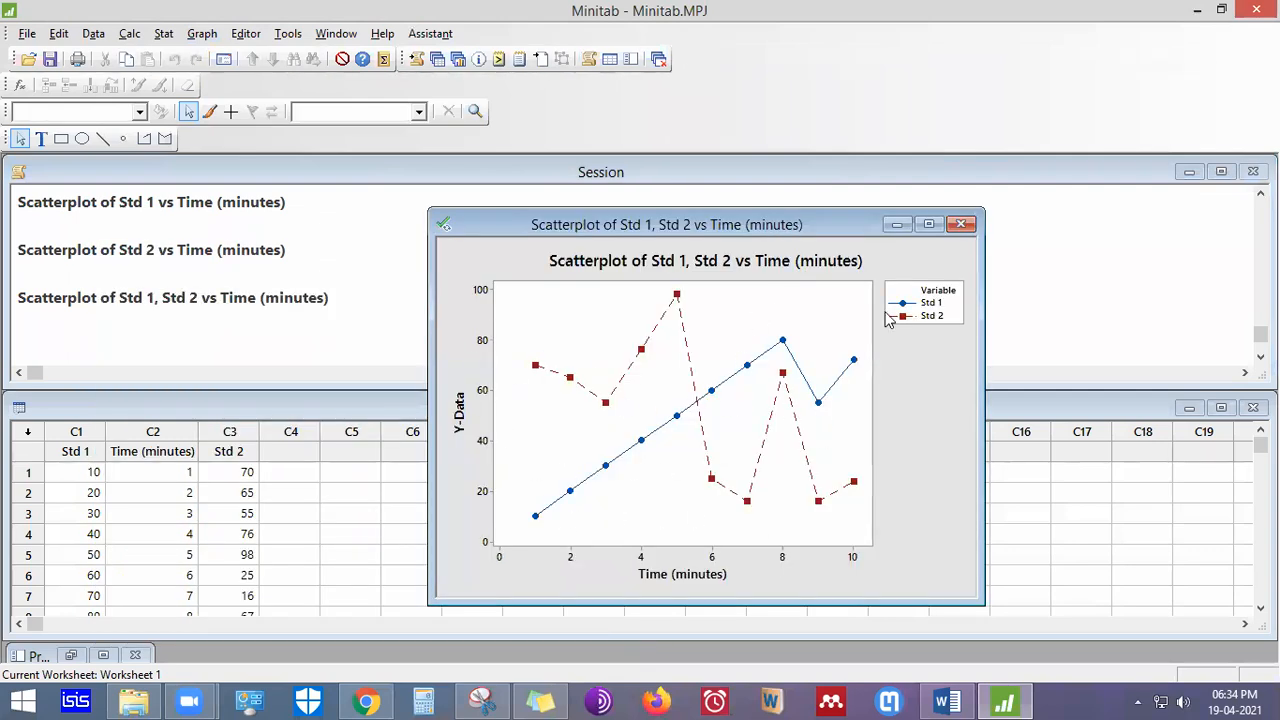
pyautogui.click(928, 224)
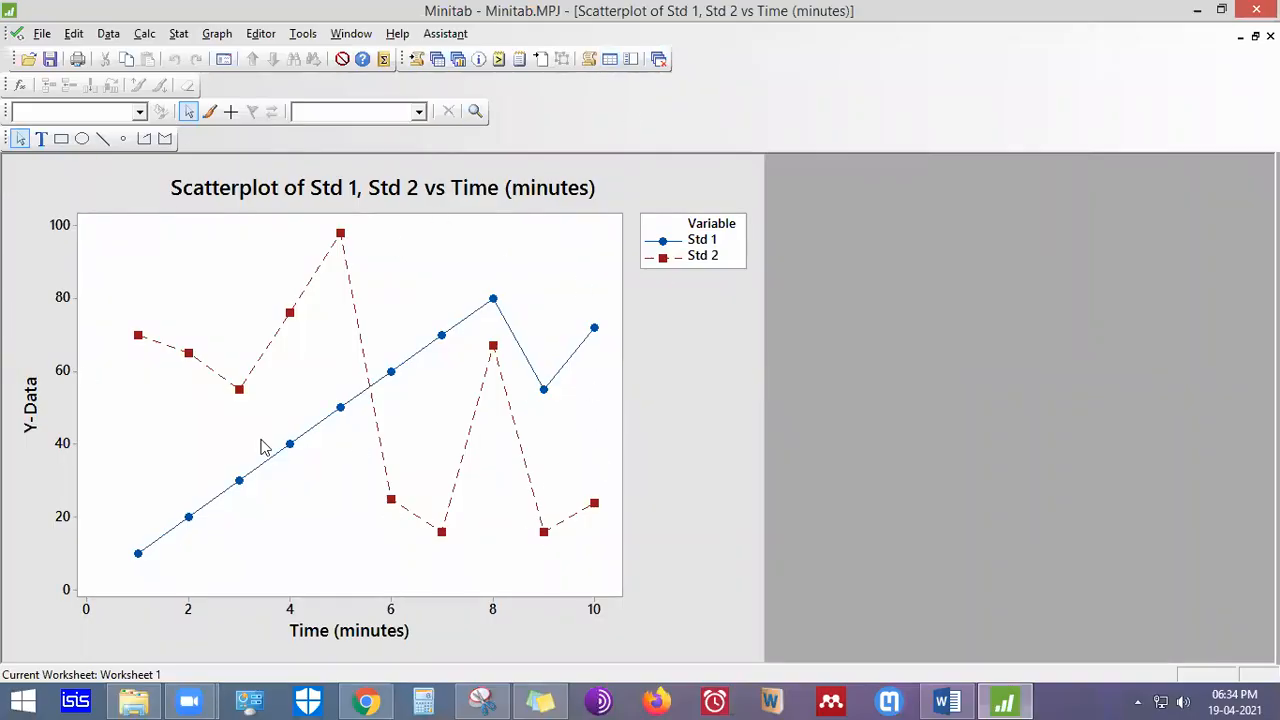
pyautogui.click(693, 238)
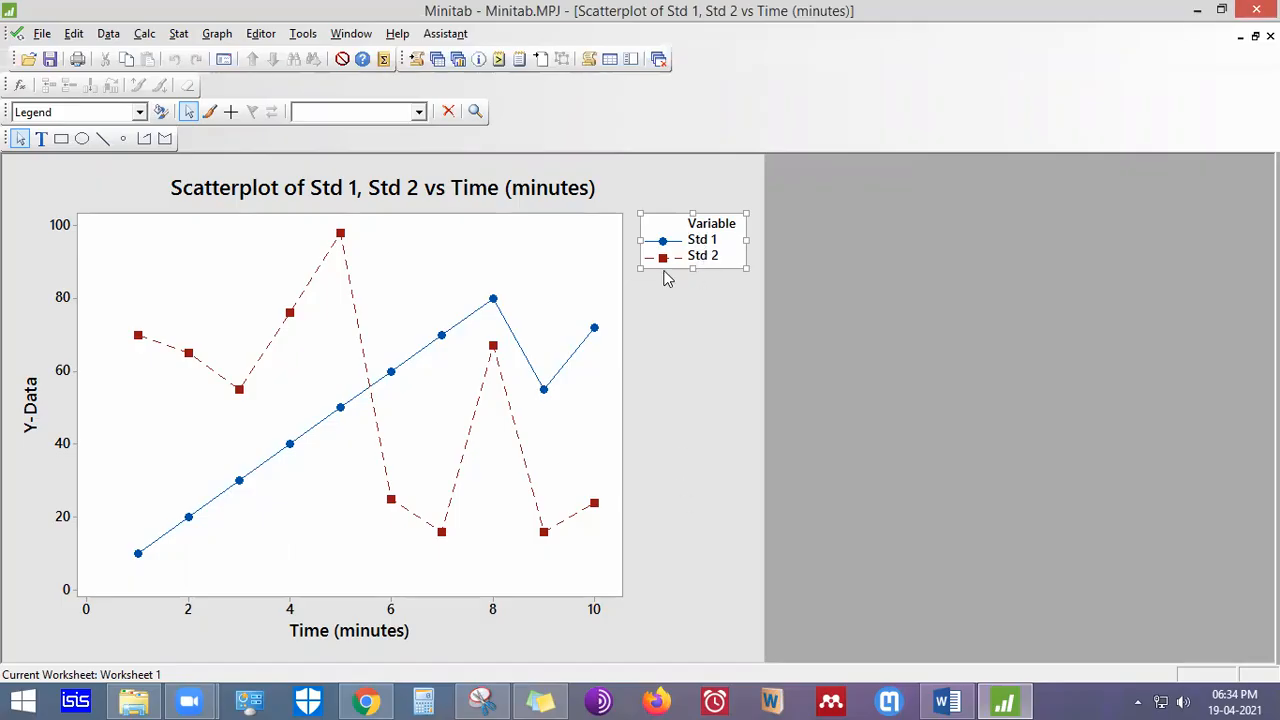
pyautogui.click(727, 427)
pyautogui.click(1048, 373)
# Format the X scale tick labels in bold Times New Roman, size 20
pyautogui.click(390, 605)
pyautogui.doubleClick(390, 605)
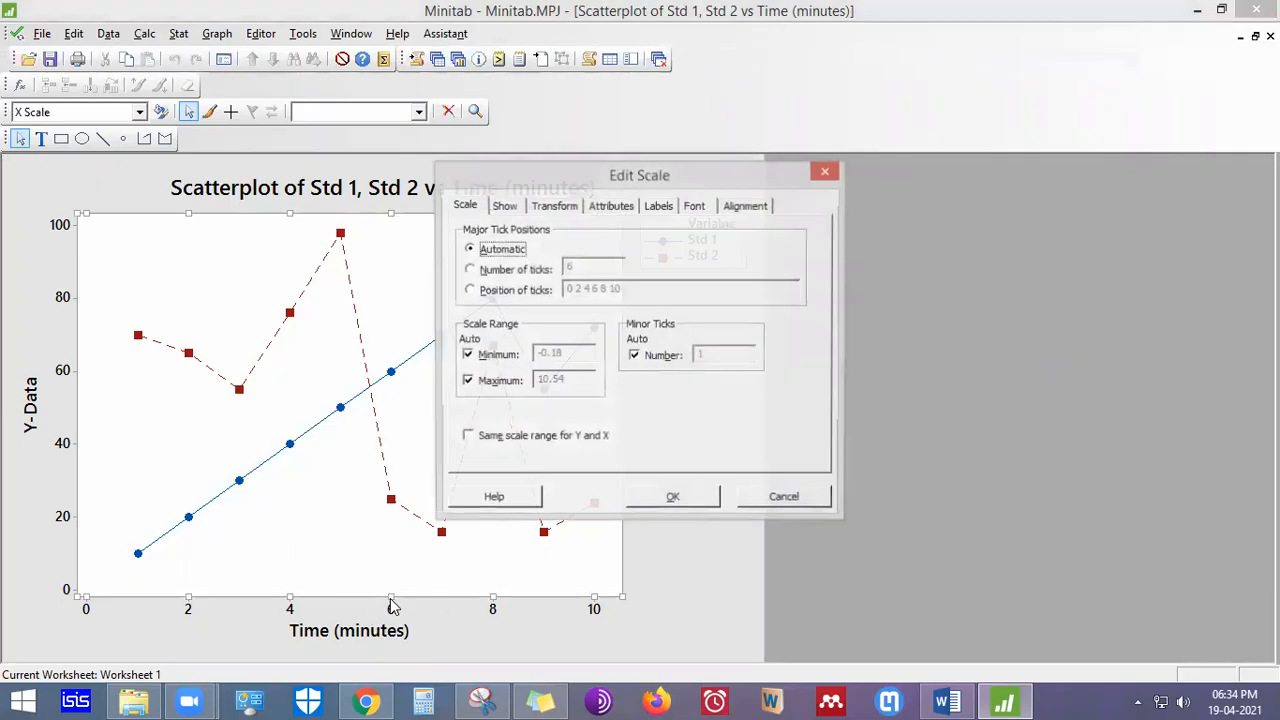
pyautogui.click(694, 206)
pyautogui.click(772, 316)
pyautogui.click(772, 316)
pyautogui.click(772, 316)
pyautogui.click(740, 319)
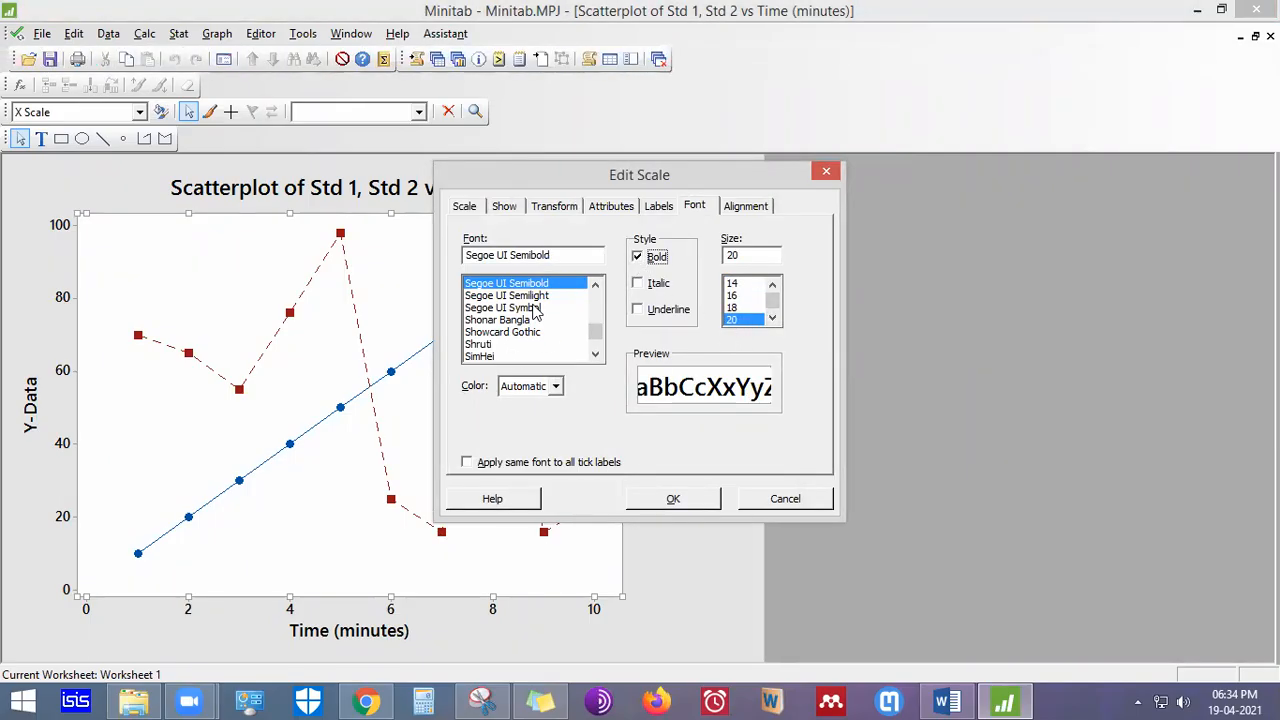
pyautogui.click(571, 255)
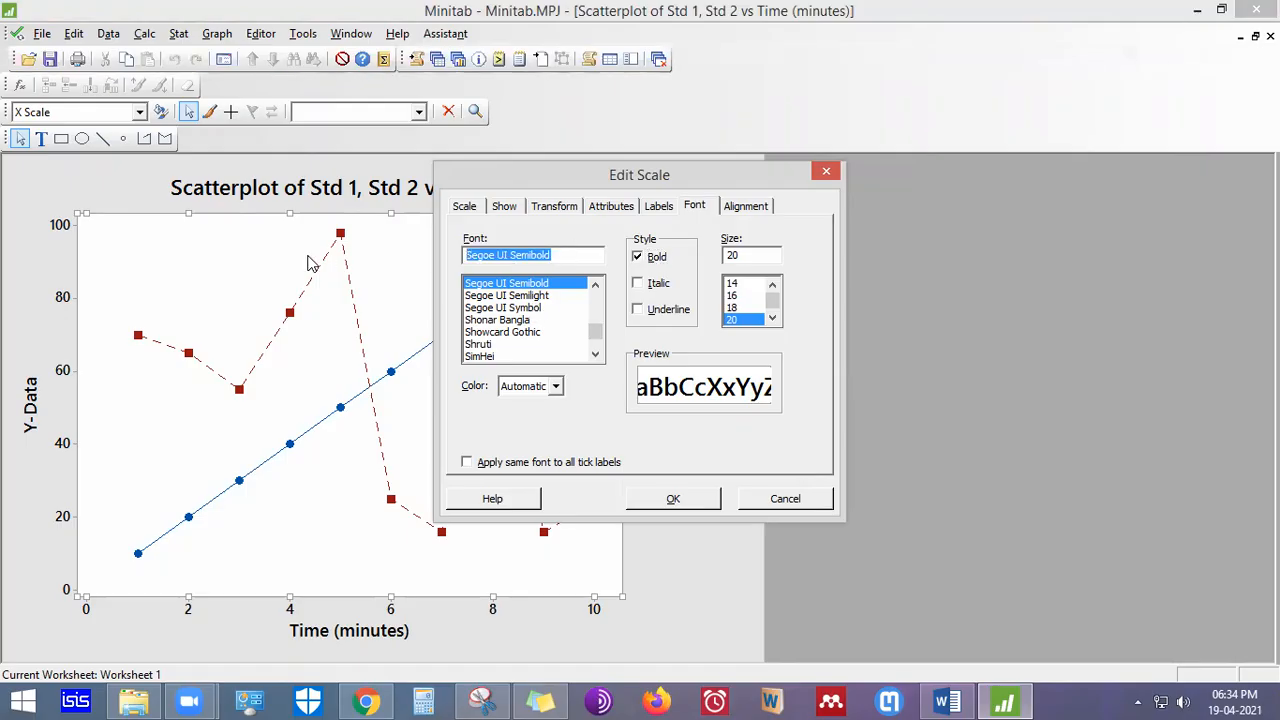
pyautogui.write('times')
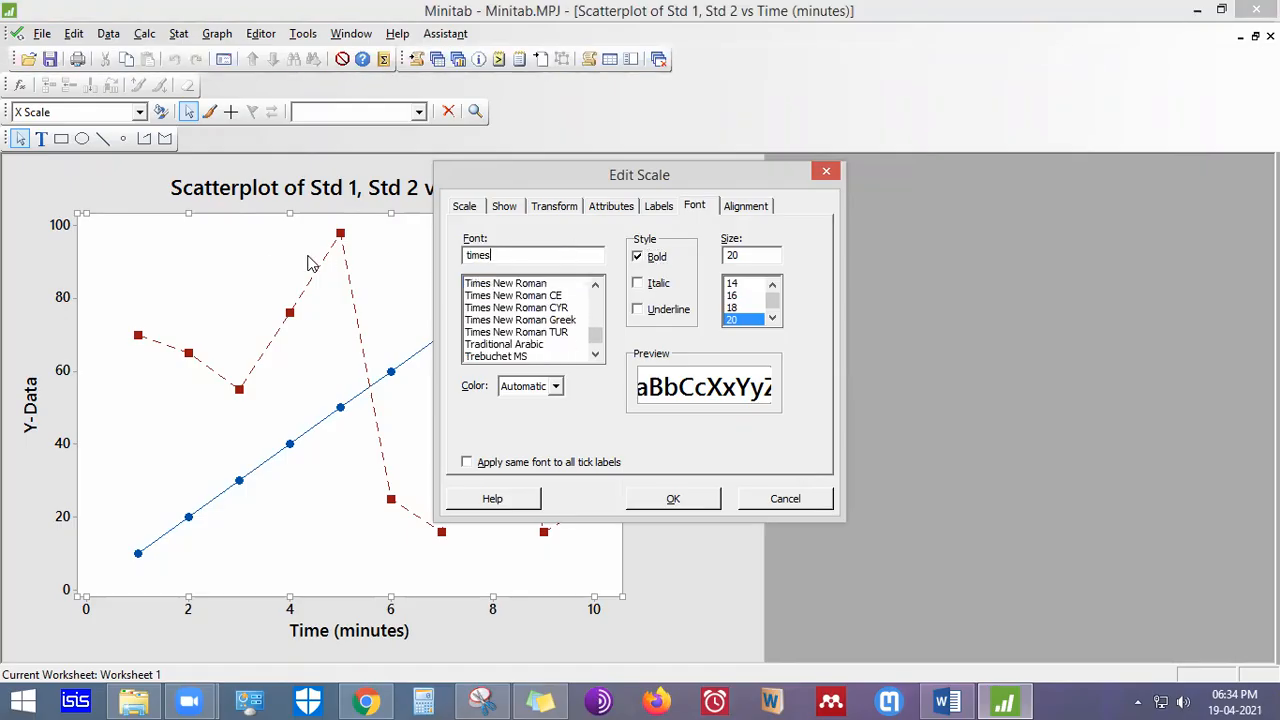
pyautogui.click(495, 284)
pyautogui.click(655, 497)
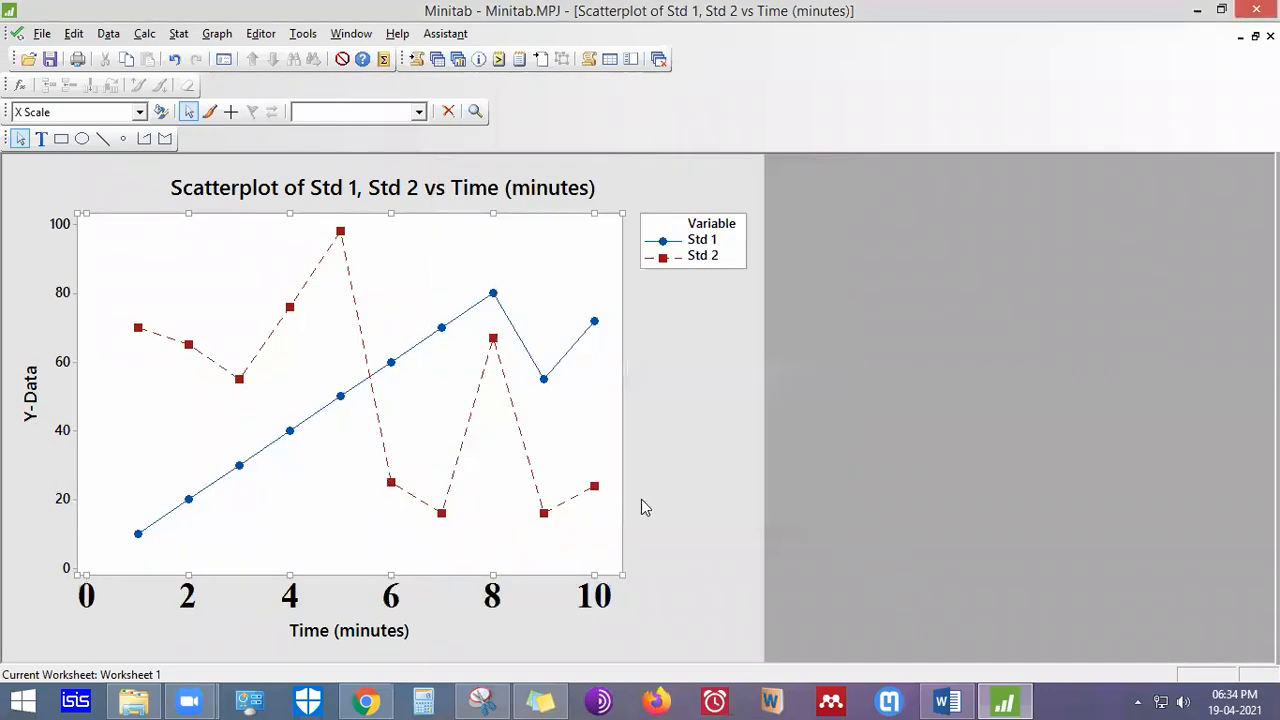
# Format the Y scale tick labels in bold Times New Roman, size 20
pyautogui.click(73, 368)
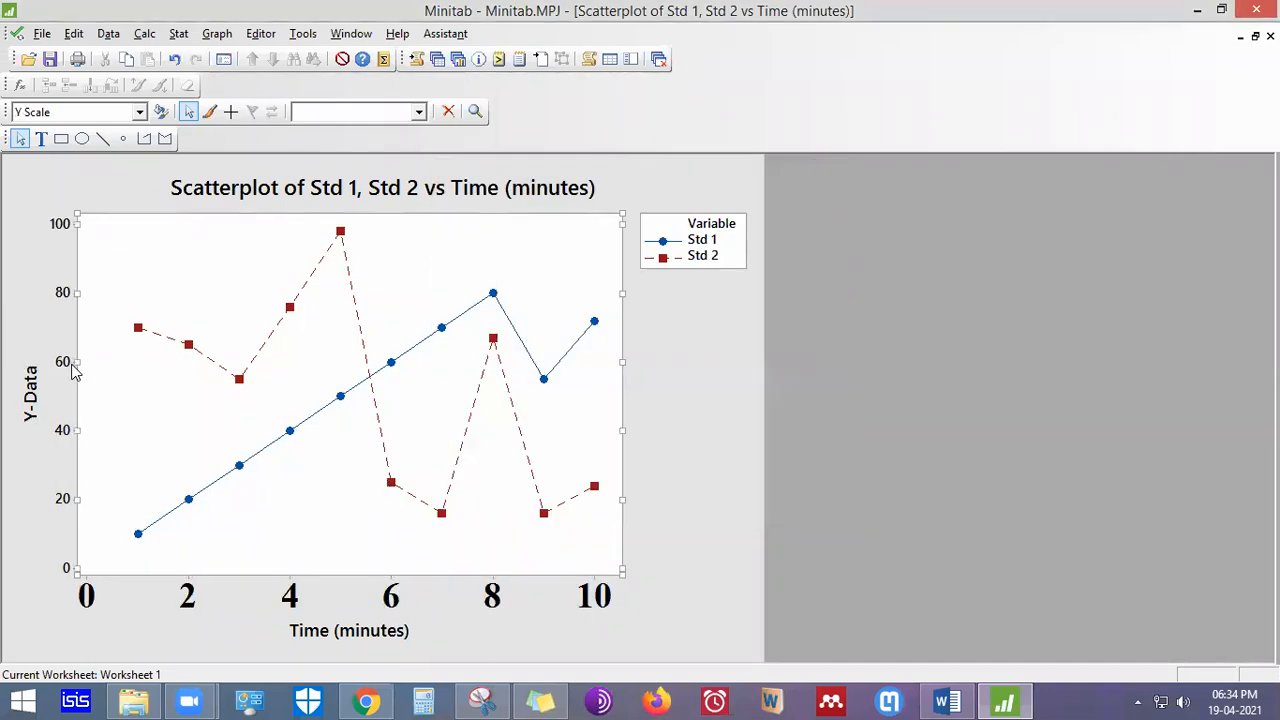
pyautogui.doubleClick(76, 366)
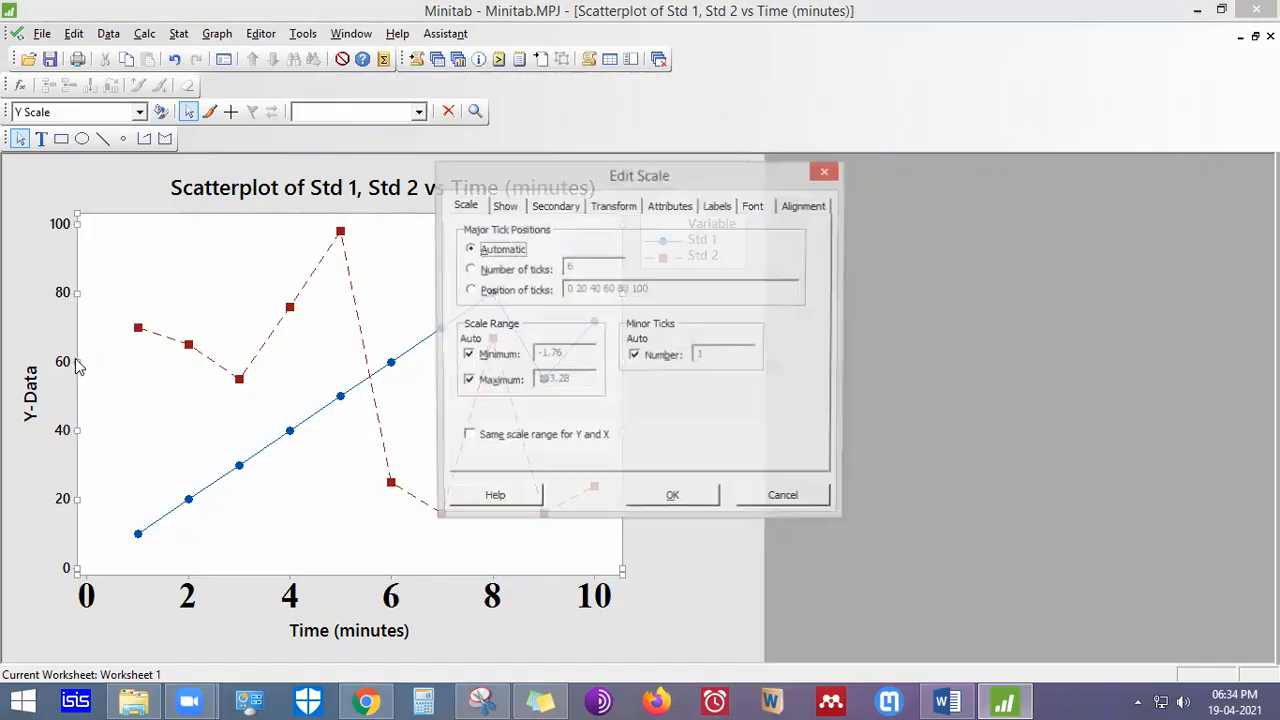
pyautogui.click(753, 207)
pyautogui.click(772, 318)
pyautogui.click(772, 318)
pyautogui.click(772, 318)
pyautogui.click(738, 319)
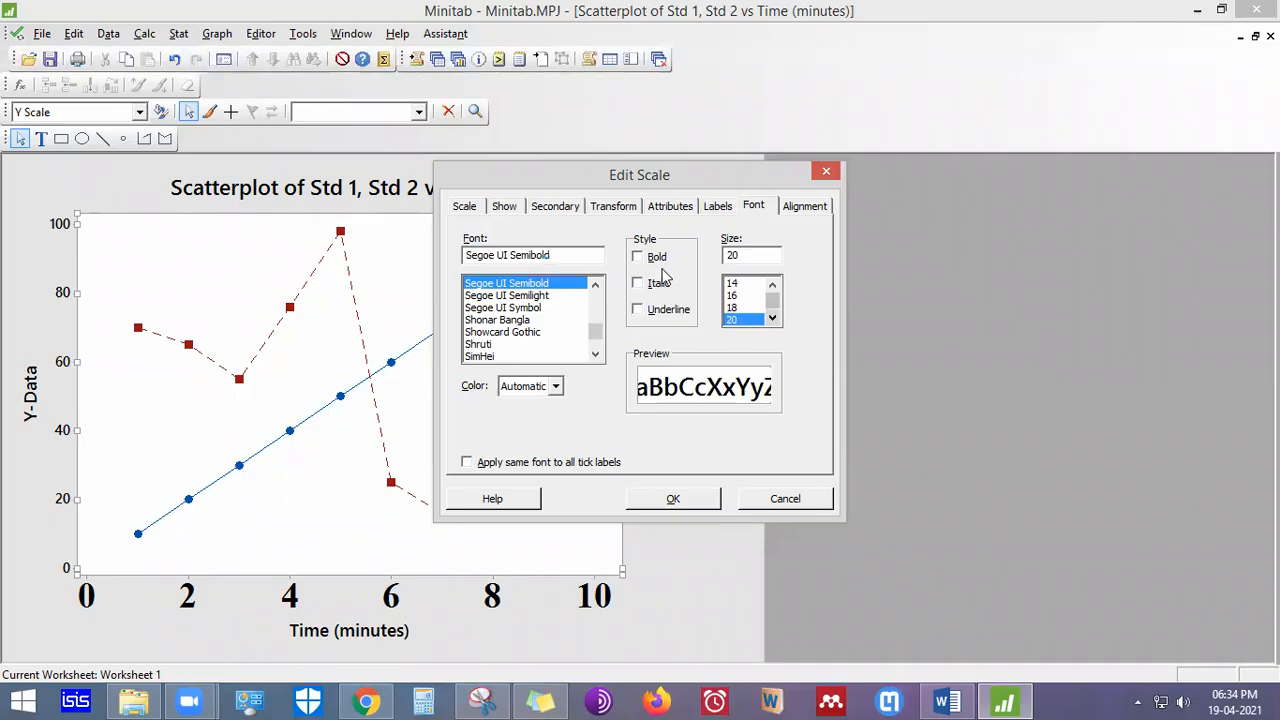
pyautogui.click(644, 258)
pyautogui.moveTo(556, 257); pyautogui.dragTo(330, 243)
pyautogui.write('times')
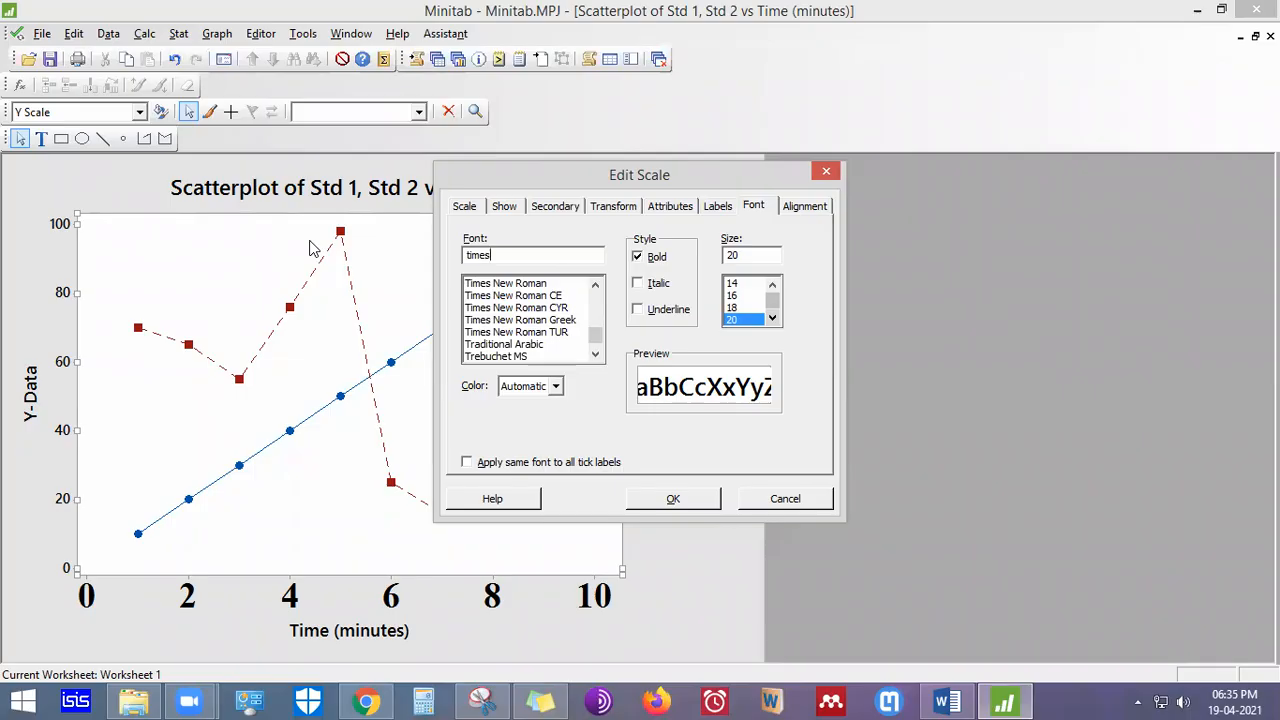
pyautogui.press('Return')
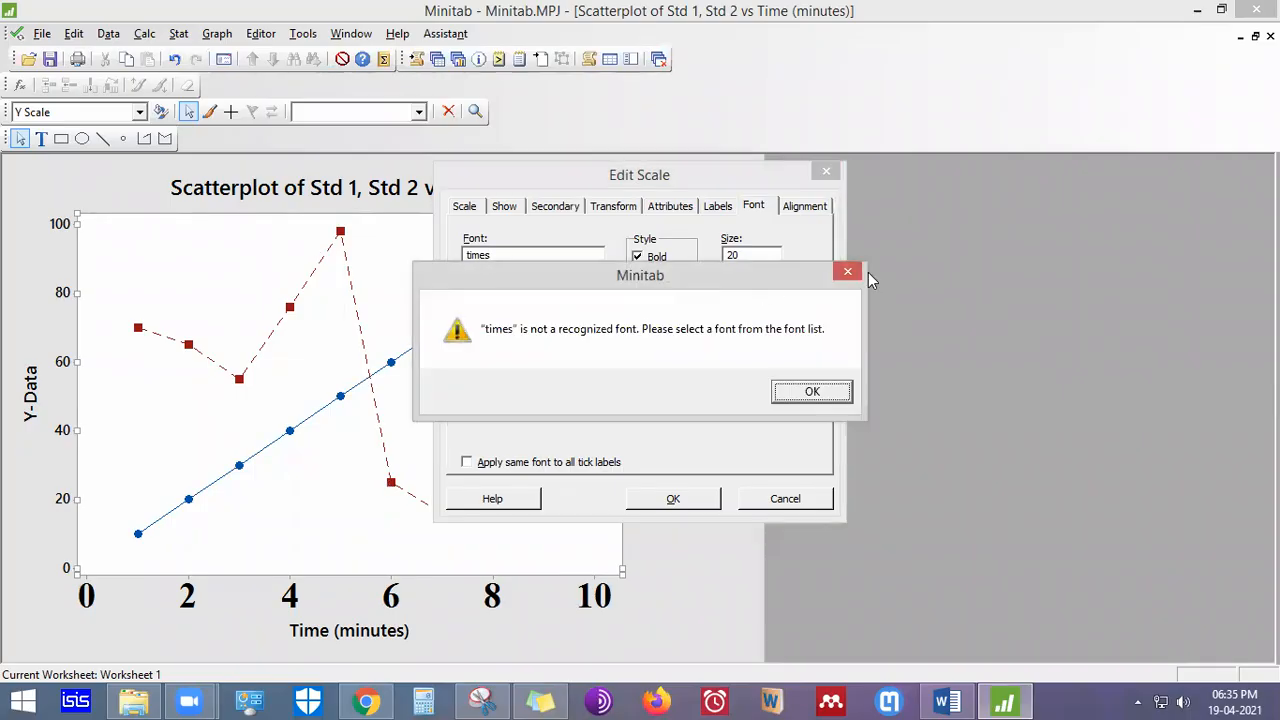
pyautogui.click(847, 271)
pyautogui.click(540, 284)
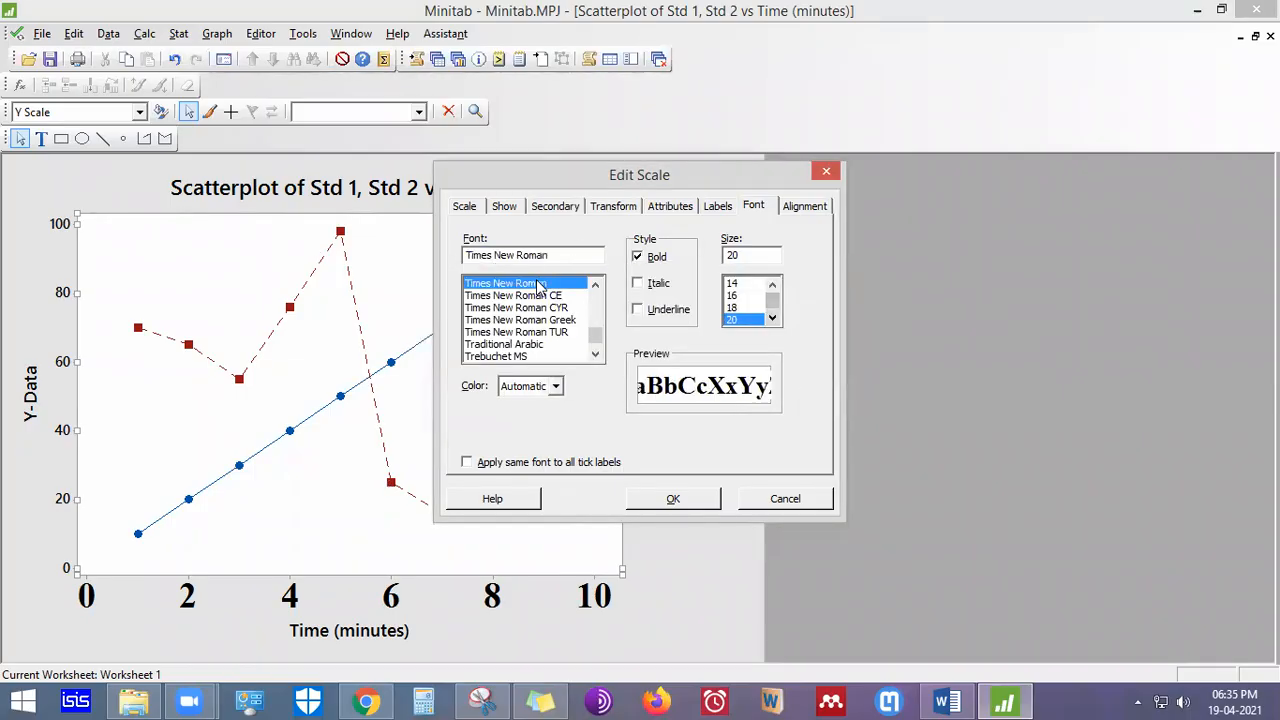
pyautogui.click(674, 499)
pyautogui.click(815, 504)
# Set the font size of the Time (minutes) axis label to 20
pyautogui.doubleClick(386, 629)
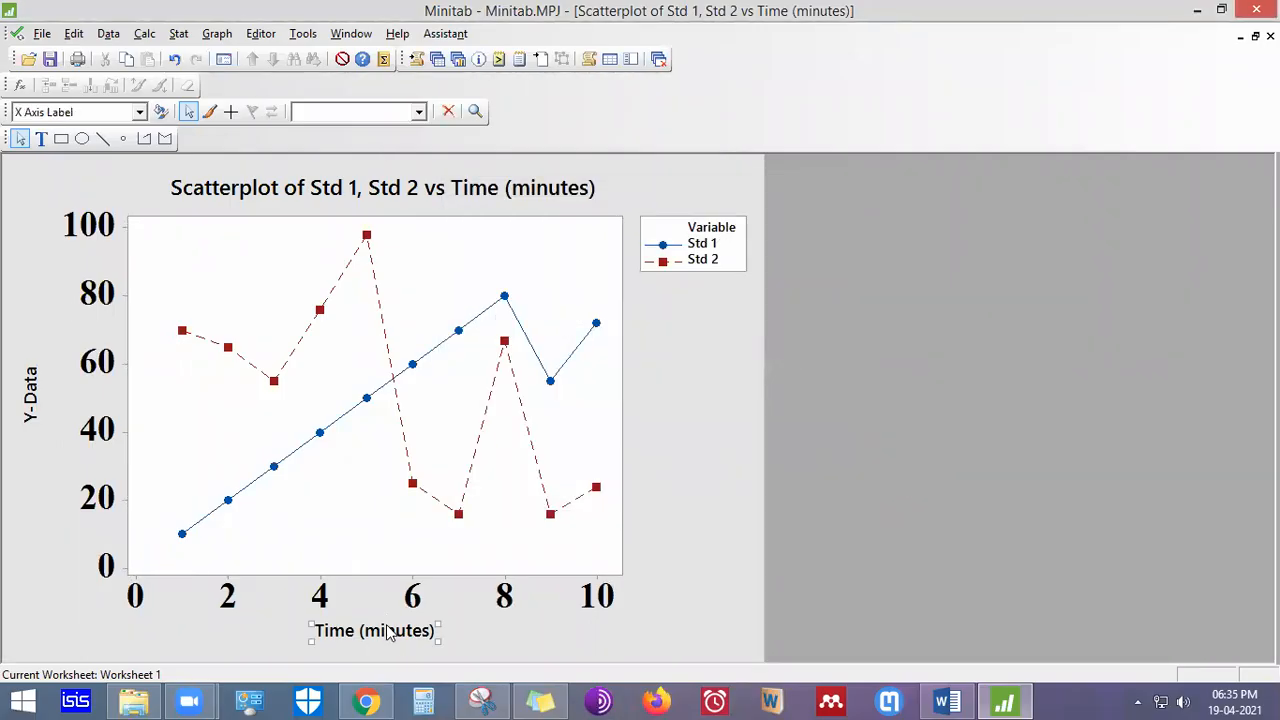
pyautogui.click(772, 318)
pyautogui.click(772, 318)
pyautogui.click(772, 318)
pyautogui.click(740, 307)
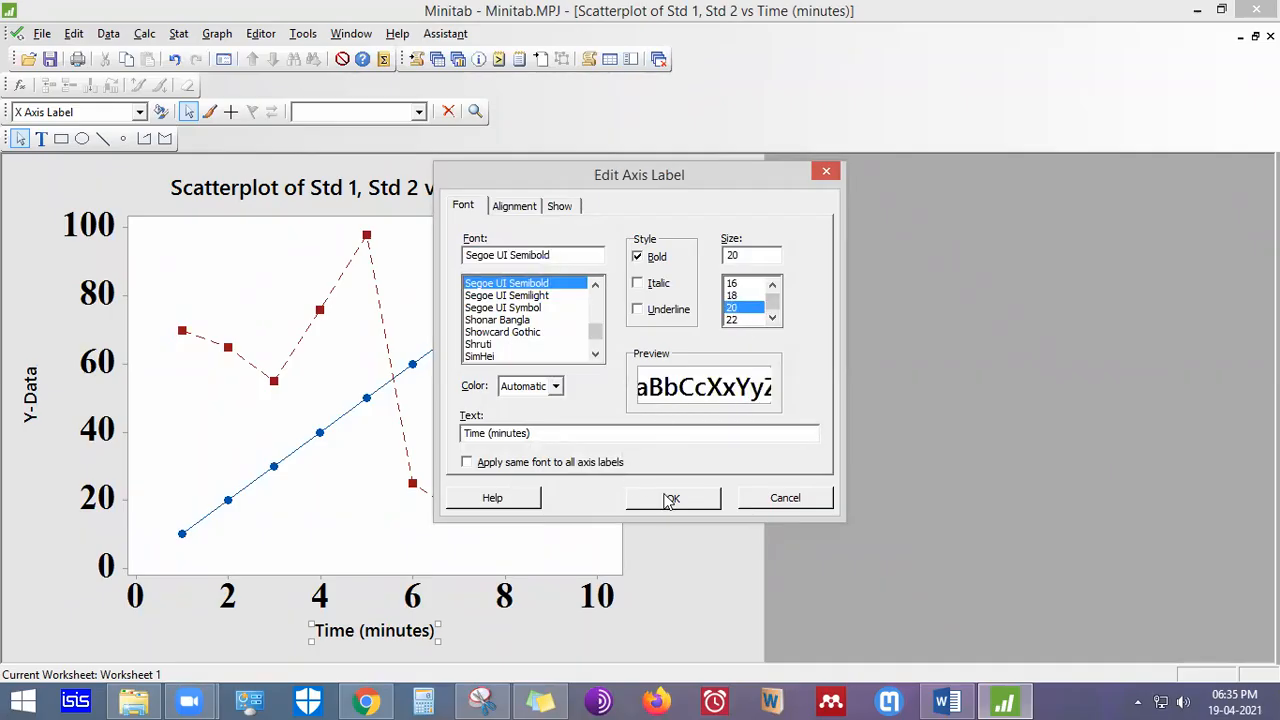
pyautogui.click(668, 498)
# Set the Y-Data axis label's font size to 20 and move the label slightly closer to the Y scale
pyautogui.doubleClick(30, 390)
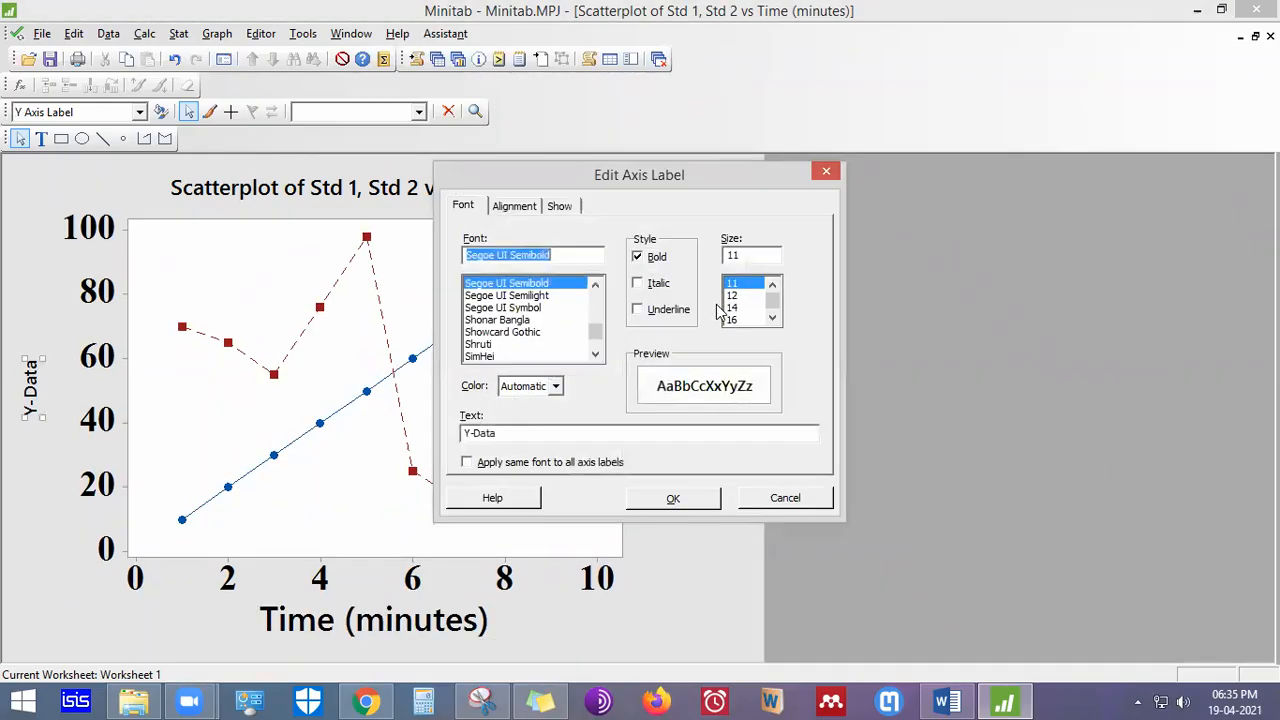
pyautogui.click(773, 318)
pyautogui.click(732, 307)
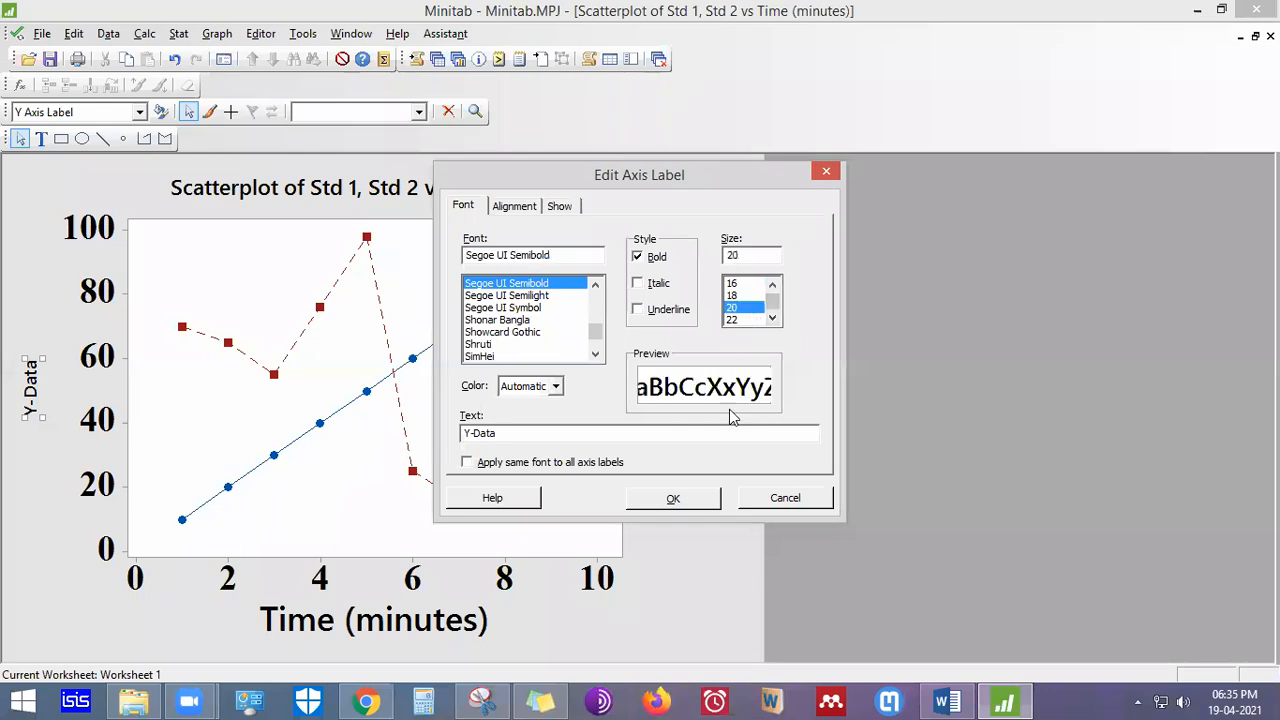
pyautogui.click(677, 498)
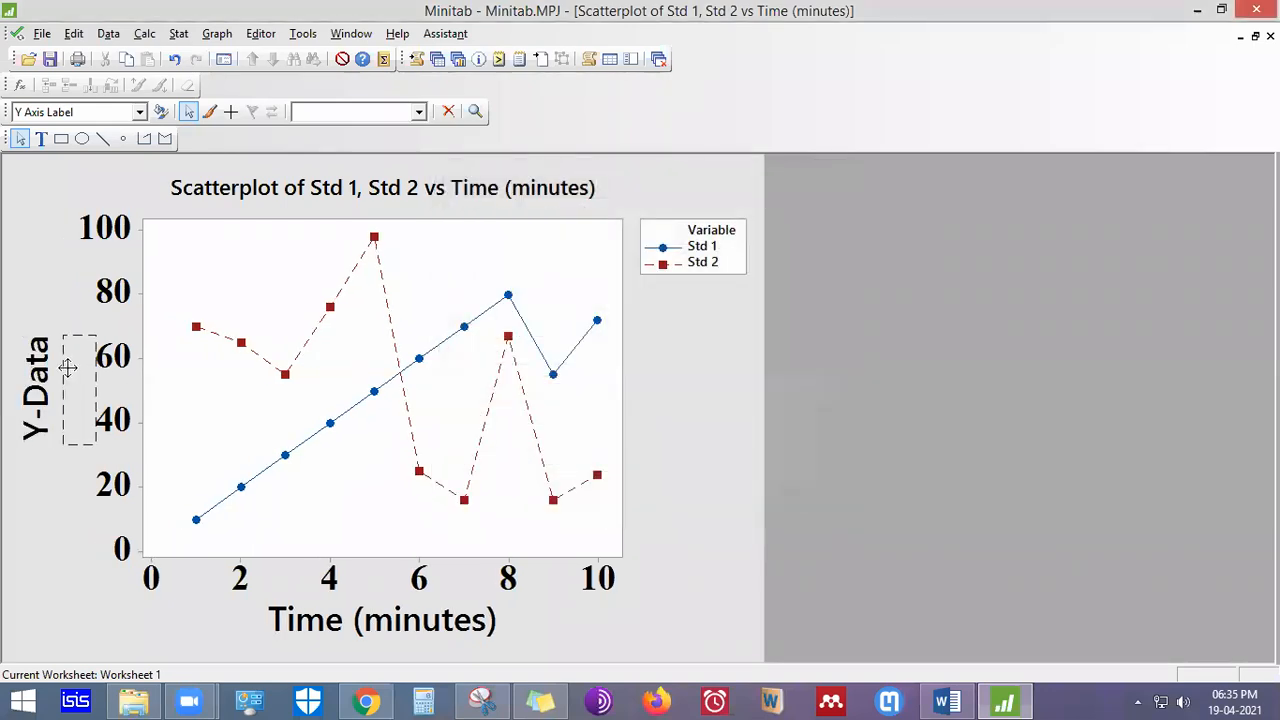
pyautogui.moveTo(58, 366); pyautogui.dragTo(60, 379)
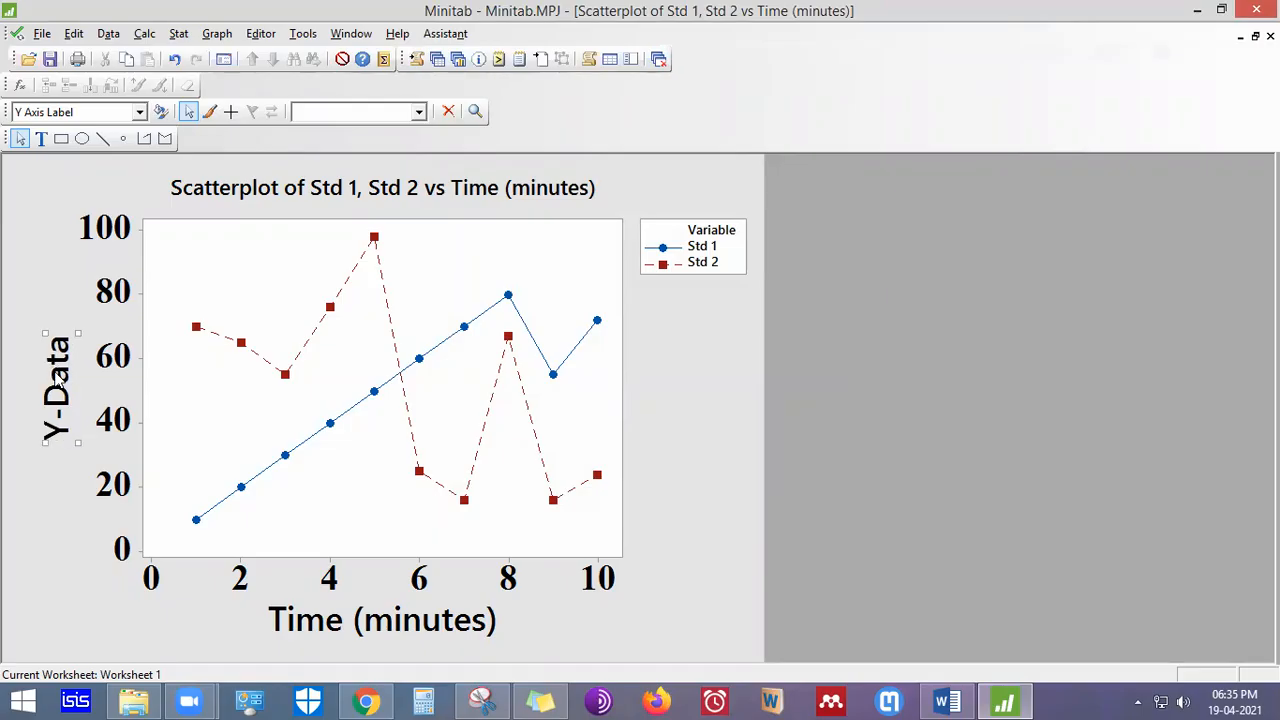
# Restore the graph to a smaller window and compare its legend with the Std 1 and Std 2 worksheet columns
pyautogui.click(1255, 36)
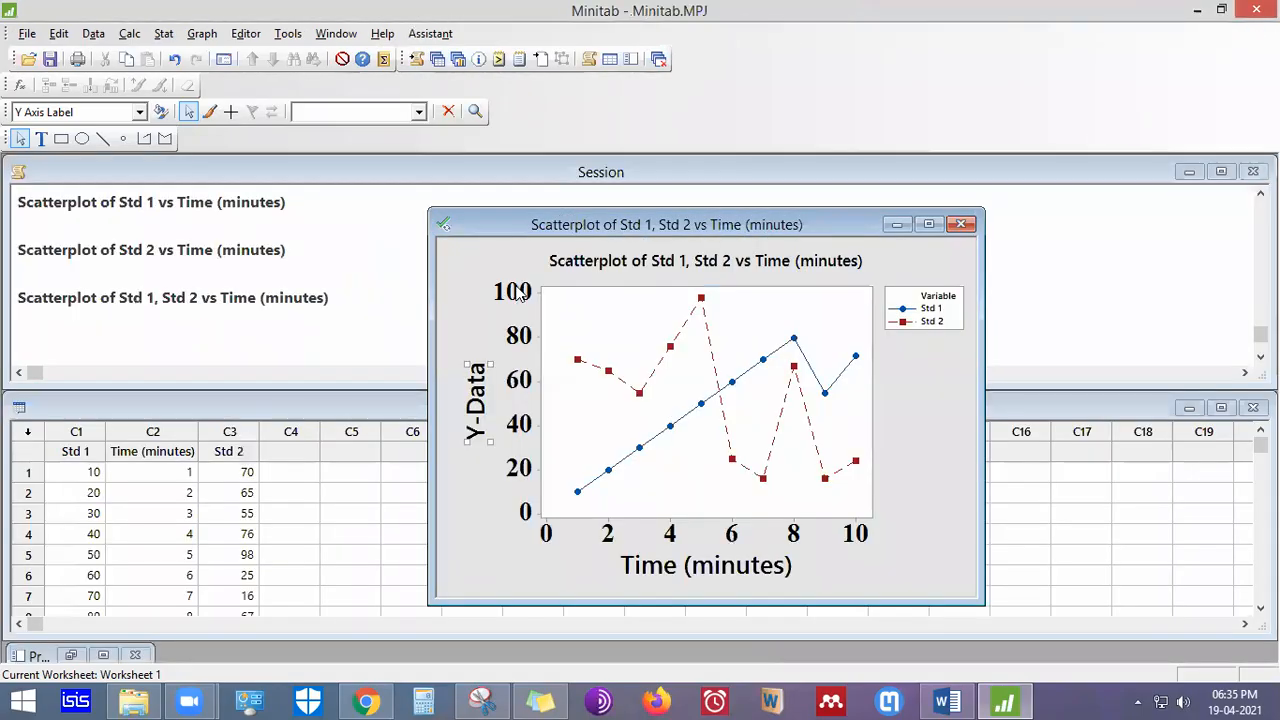
pyautogui.click(70, 451)
pyautogui.click(235, 451)
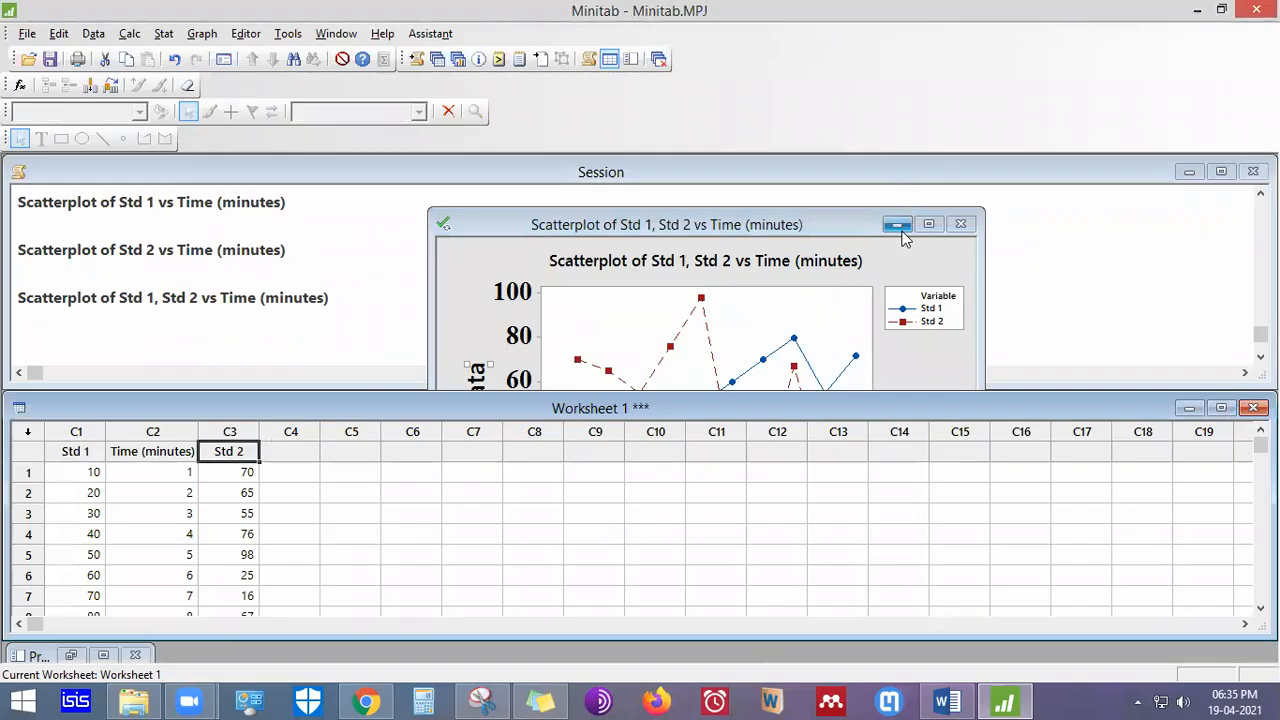
pyautogui.click(740, 224)
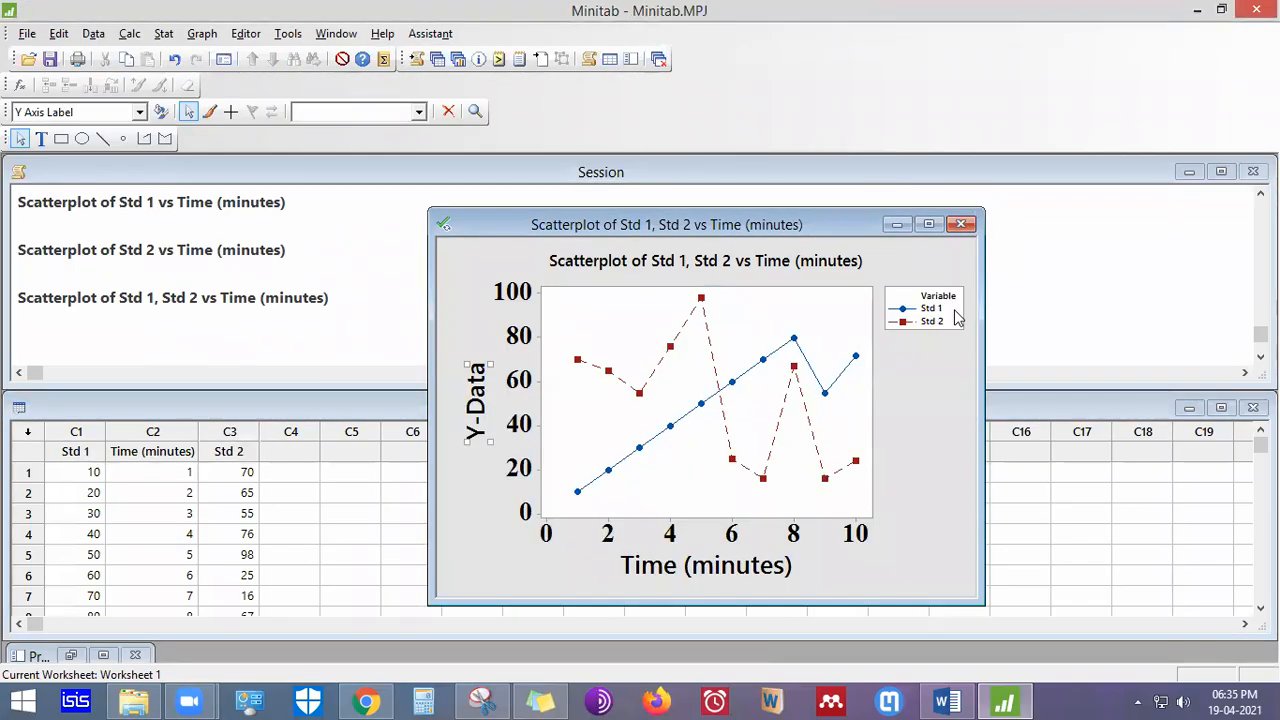
# Change the Y axis label text to "Marks of different students"
pyautogui.doubleClick(476, 400)
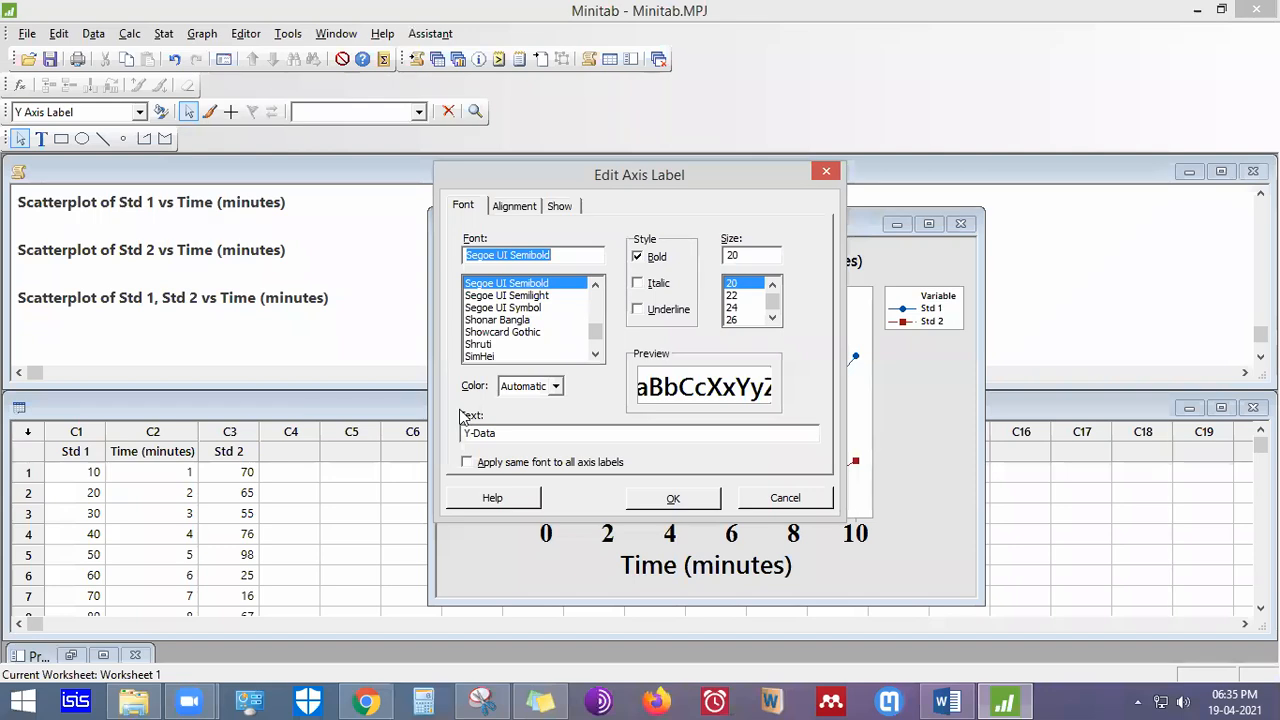
pyautogui.click(554, 431)
pyautogui.moveTo(554, 431); pyautogui.dragTo(434, 431)
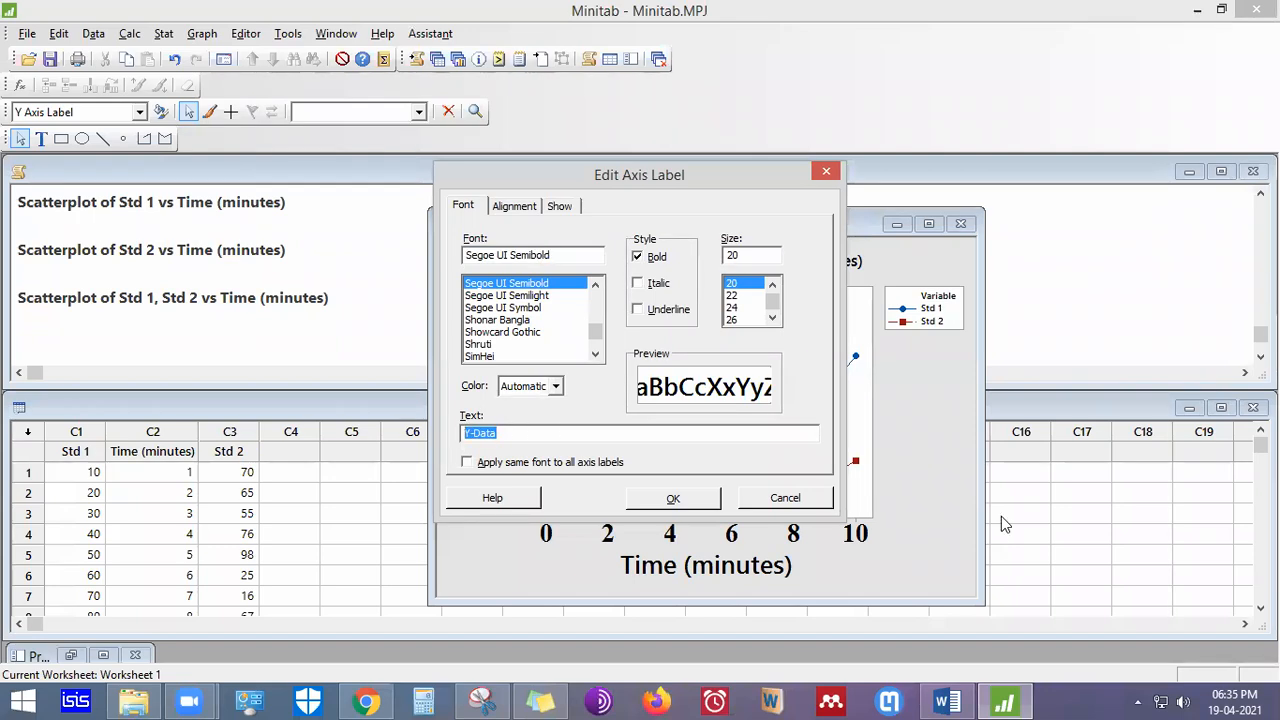
pyautogui.write('Marks of different students')
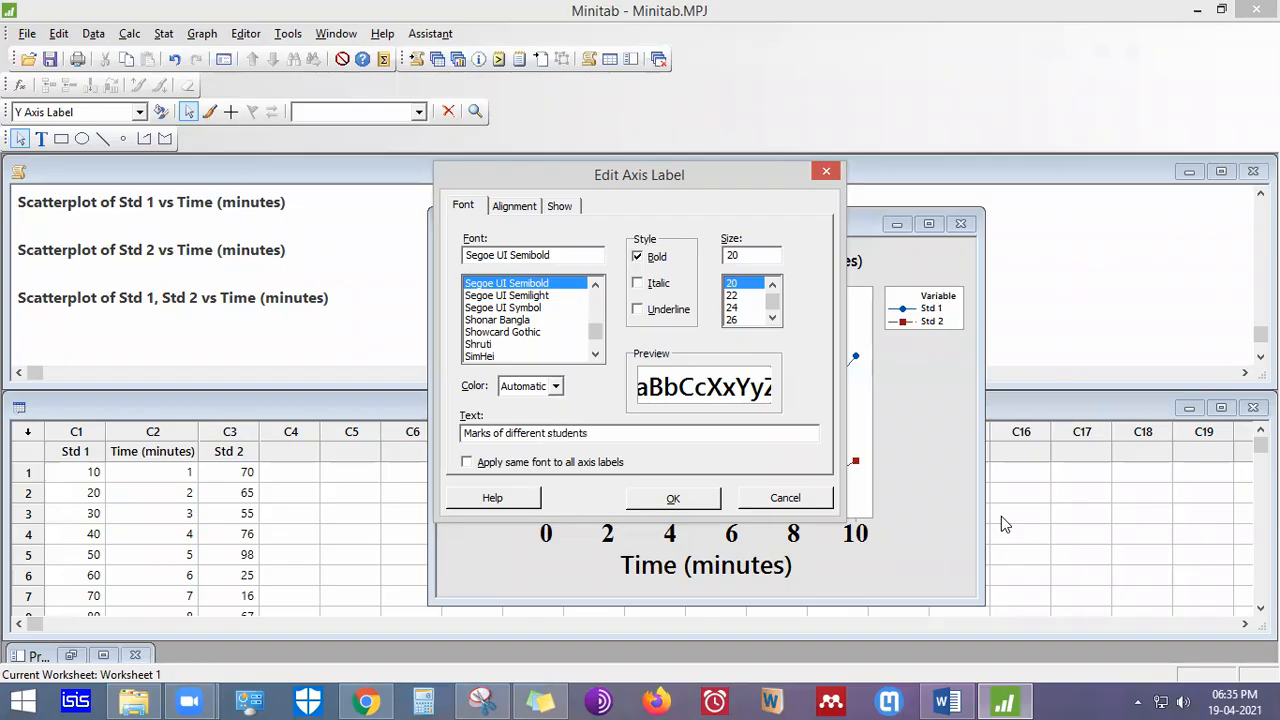
pyautogui.press('Return')
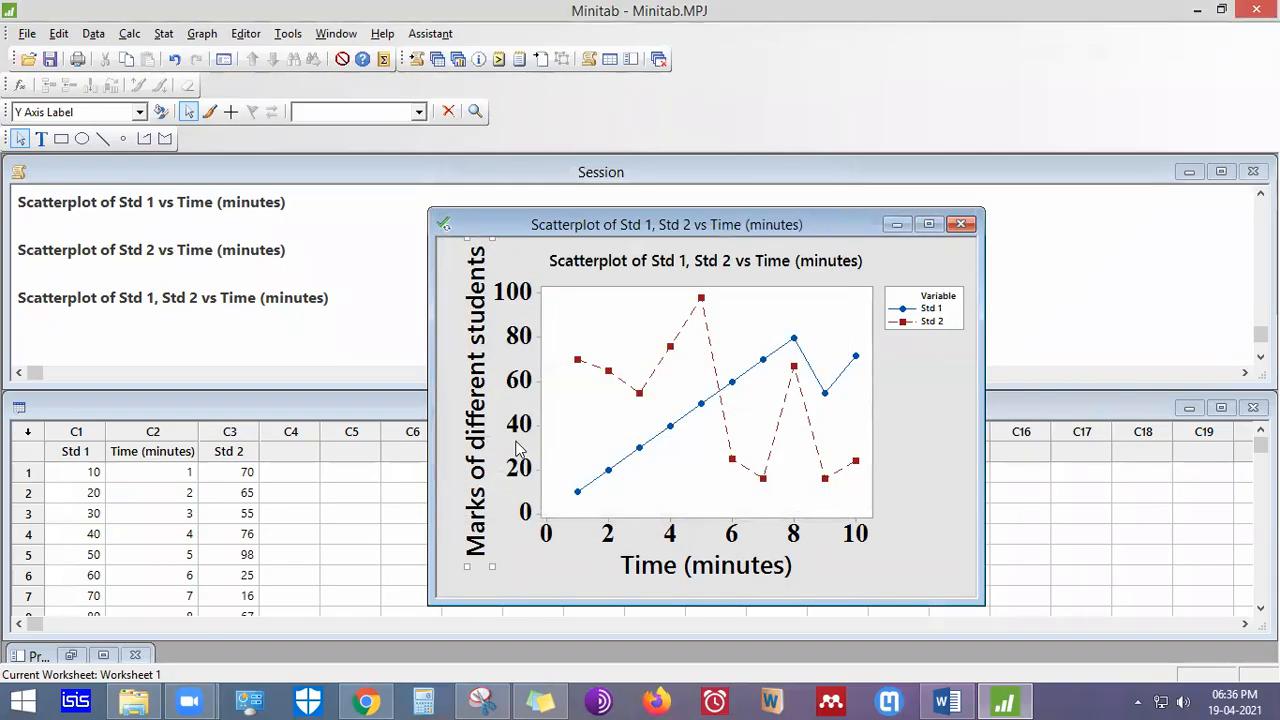
# Shorten the Y axis label text to "Marks of students"
pyautogui.doubleClick(481, 393)
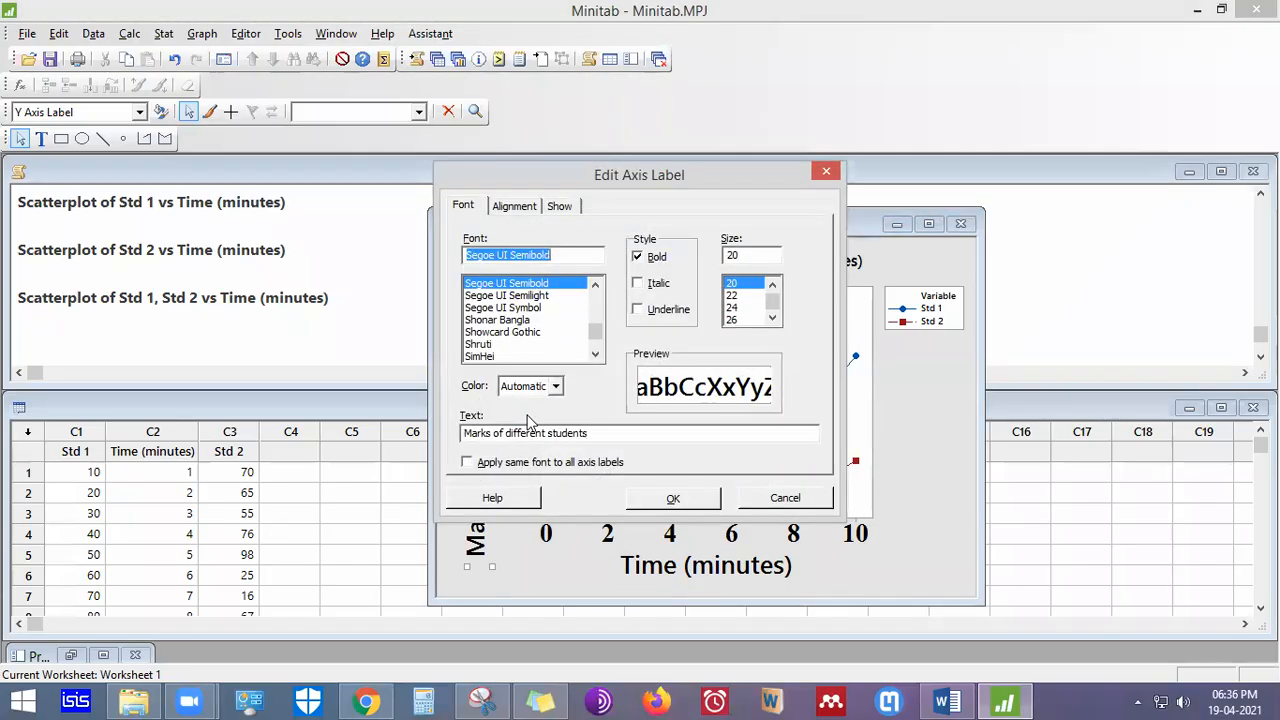
pyautogui.doubleClick(546, 432)
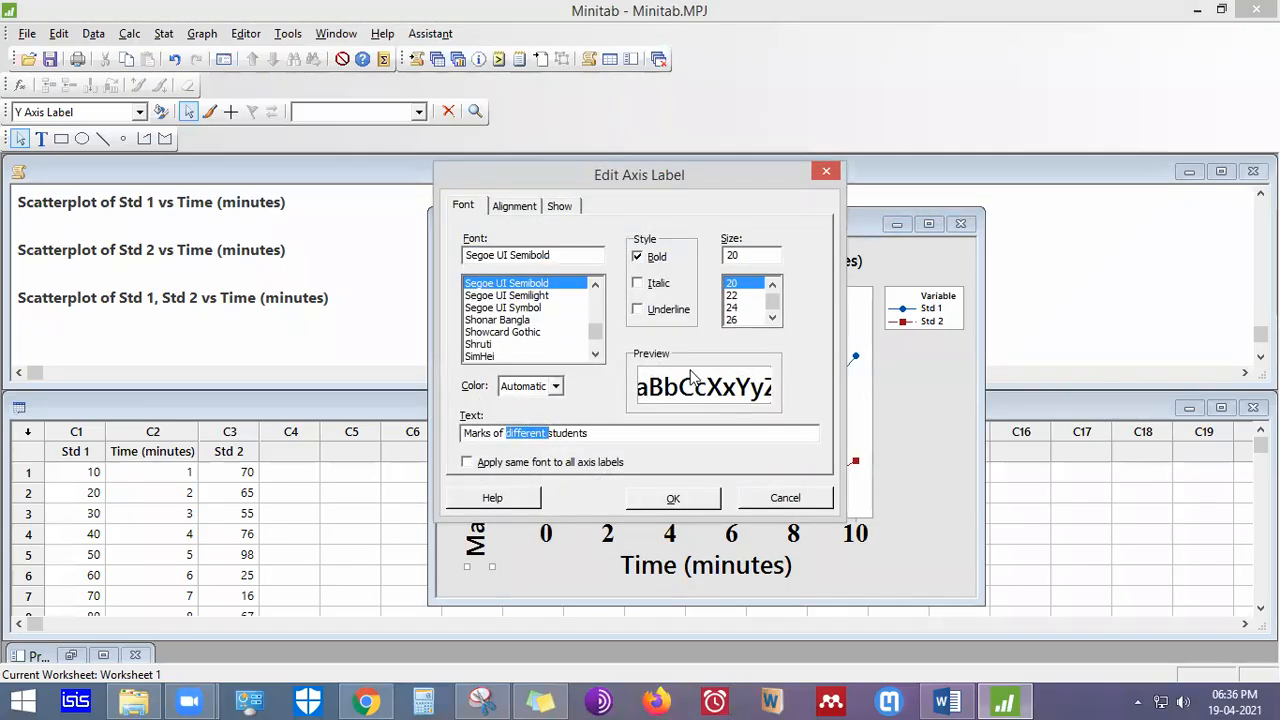
pyautogui.press('Delete')
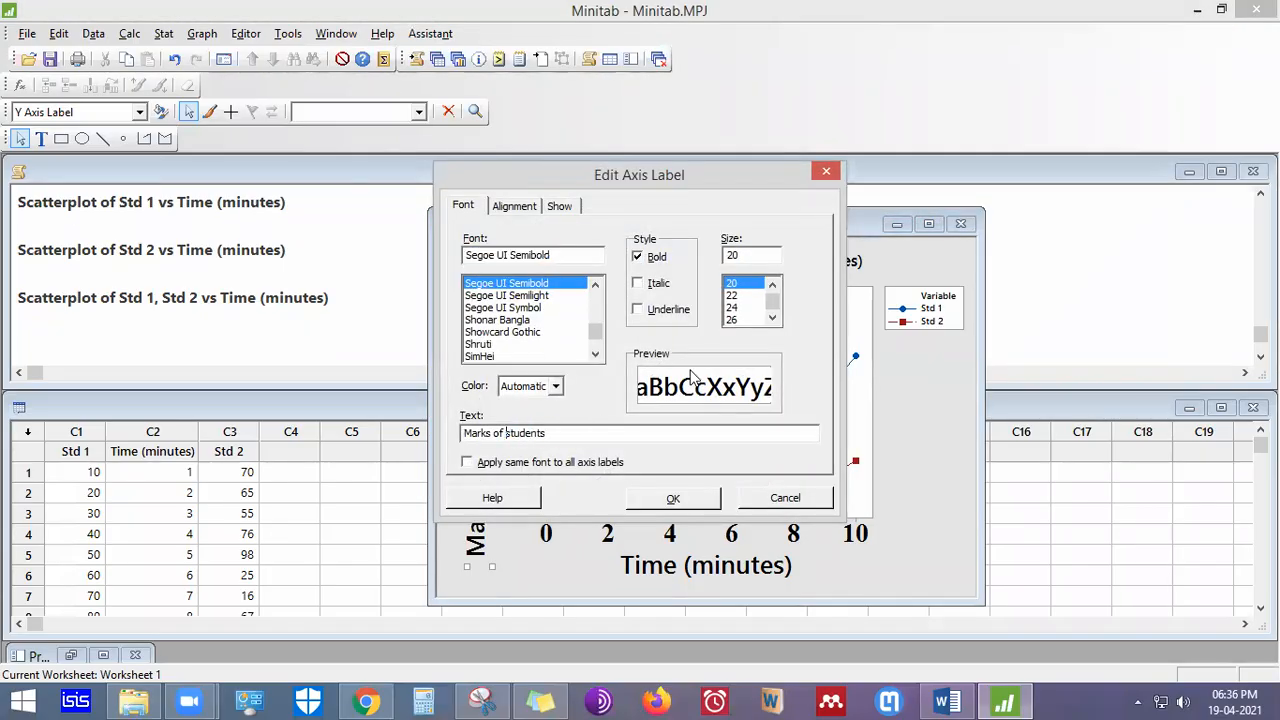
pyautogui.click(684, 500)
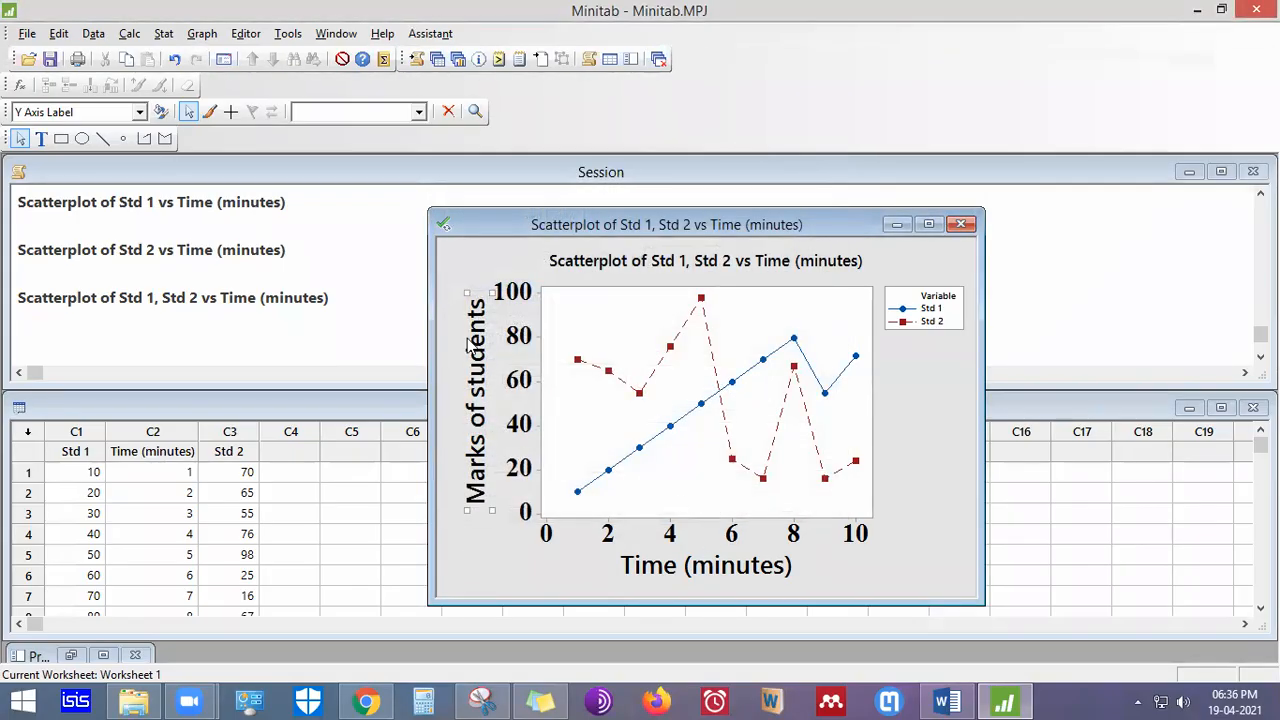
# Set the font of the Marks of students axis label to Times New Roman
pyautogui.doubleClick(486, 428)
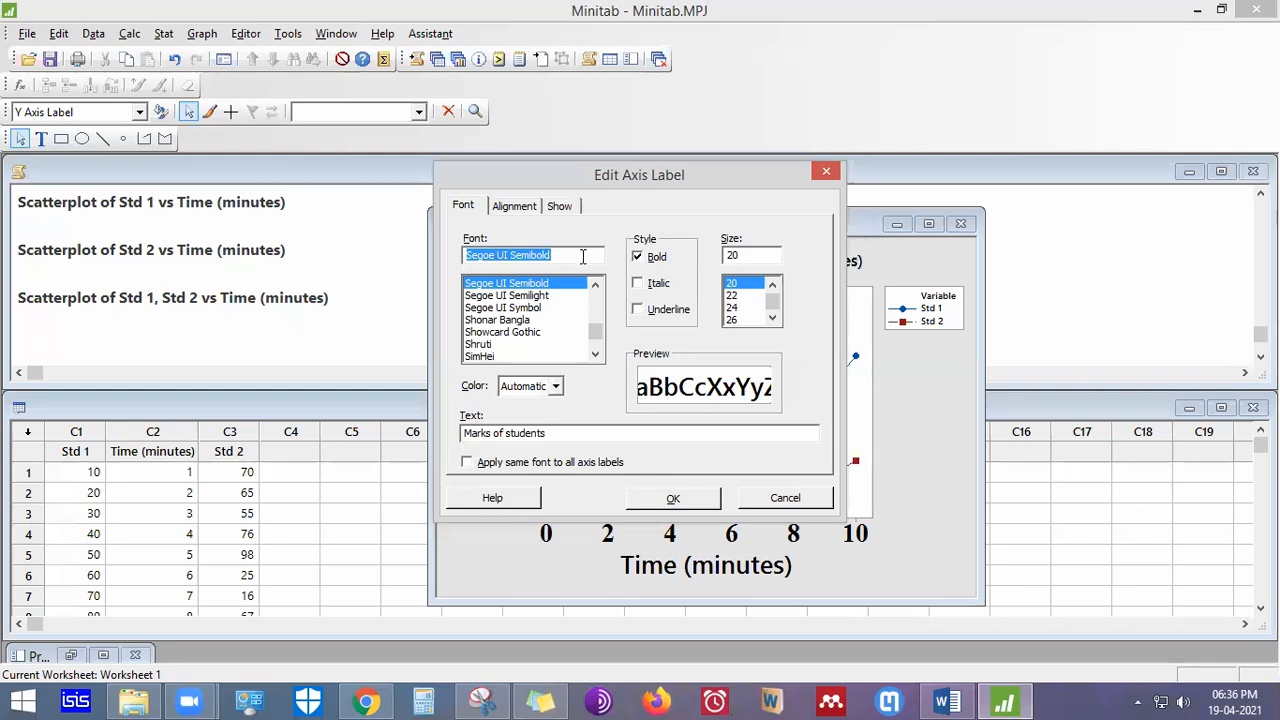
pyautogui.write('times')
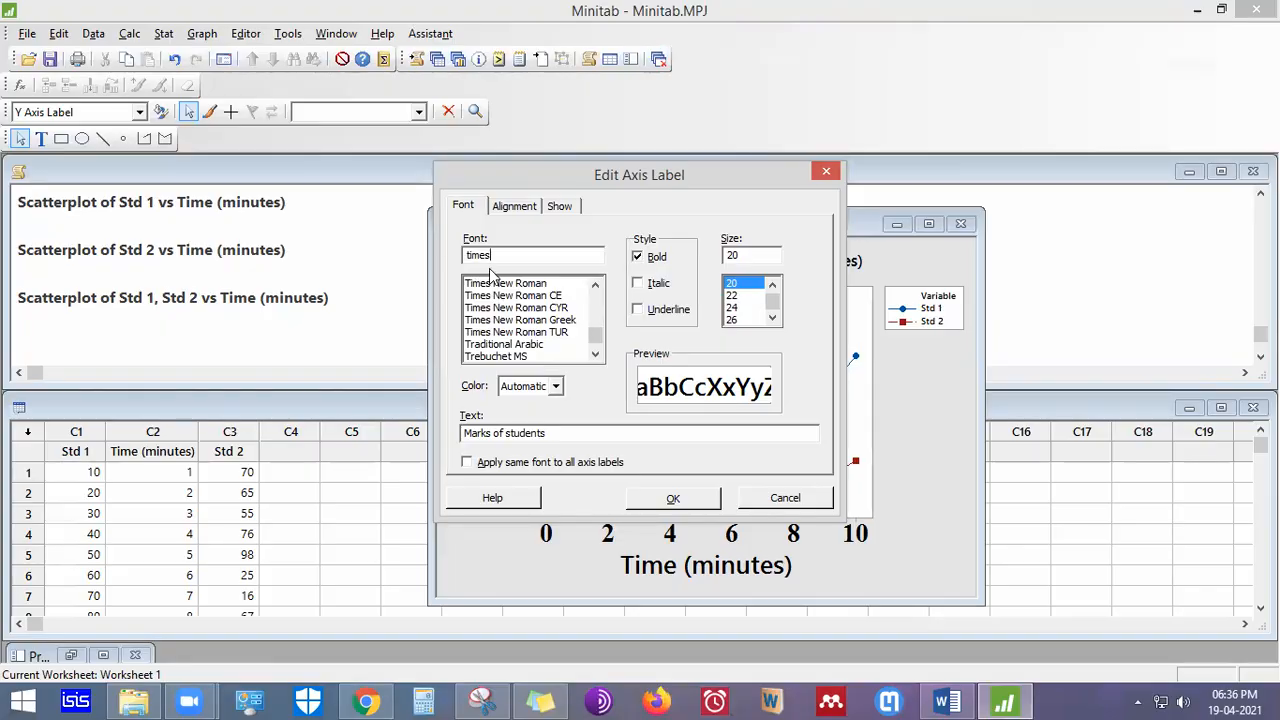
pyautogui.click(505, 285)
pyautogui.click(698, 500)
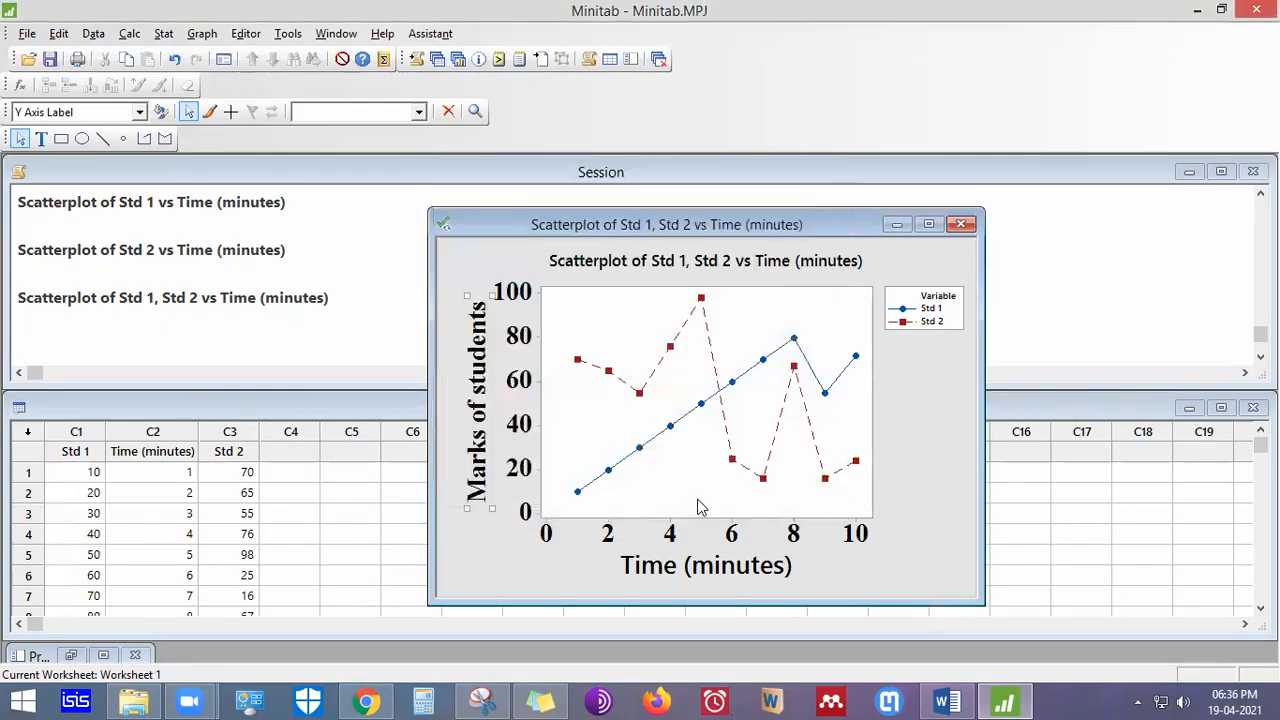
# Set the font of the Time (minutes) axis label to Times New Roman
pyautogui.doubleClick(684, 570)
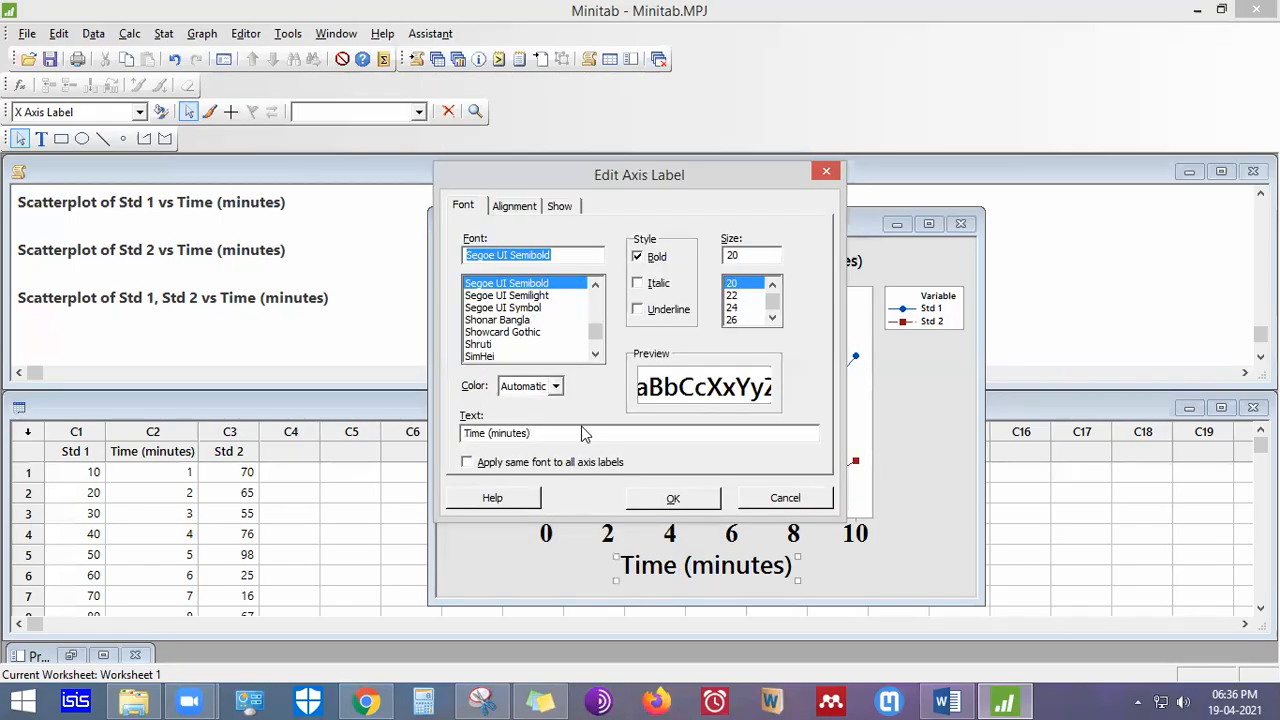
pyautogui.moveTo(571, 255); pyautogui.dragTo(354, 217)
pyautogui.write('times')
pyautogui.click(552, 284)
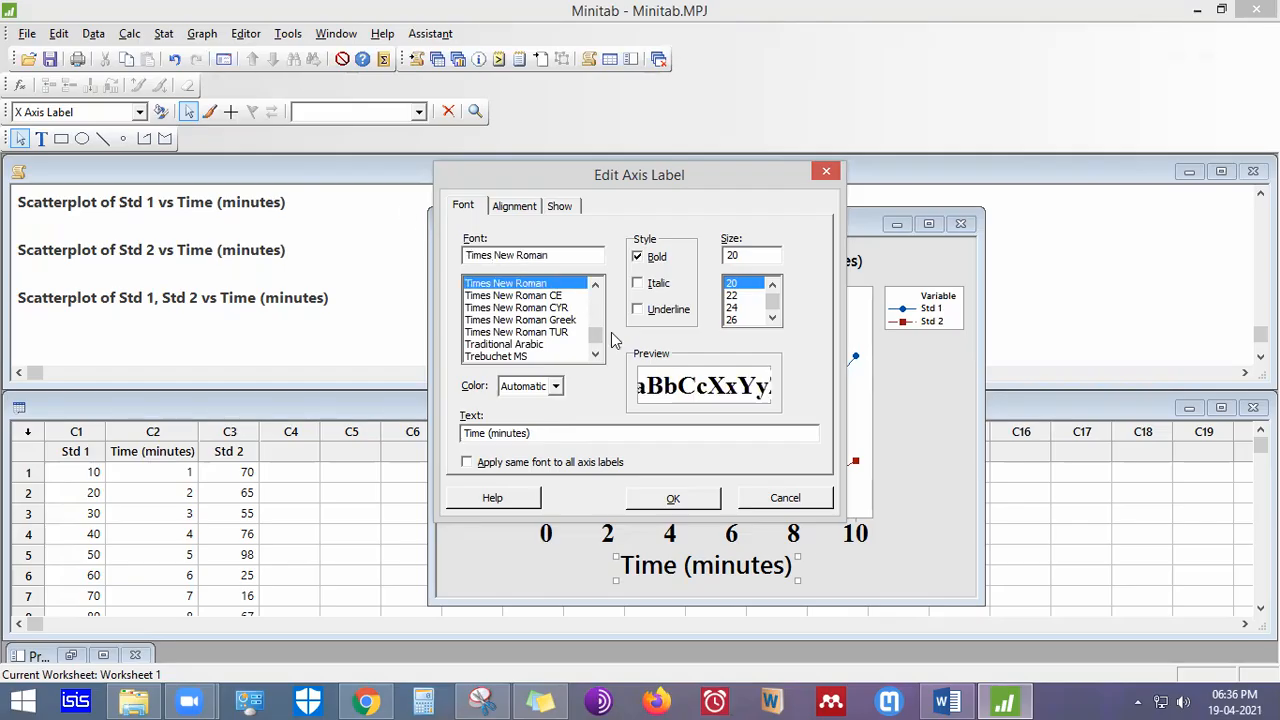
pyautogui.click(705, 502)
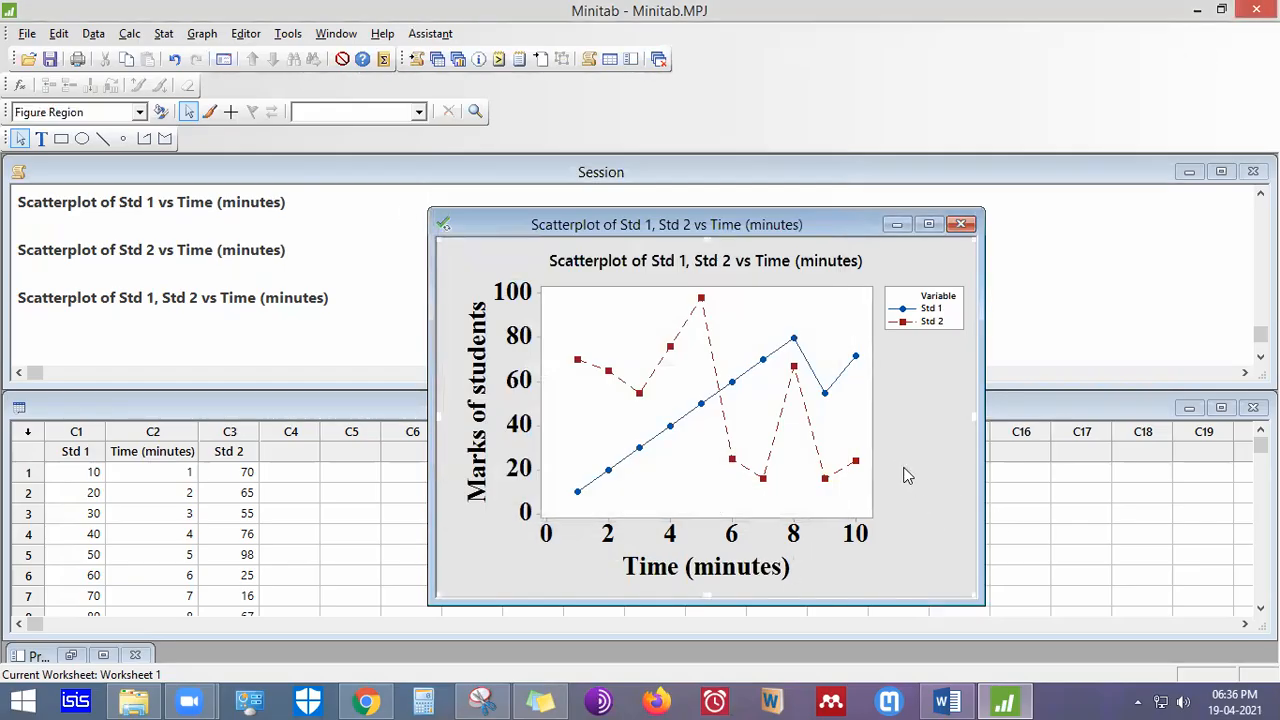
# Maximize the graph, give its graph region a custom white background fill, and select the graph title
pyautogui.click(928, 224)
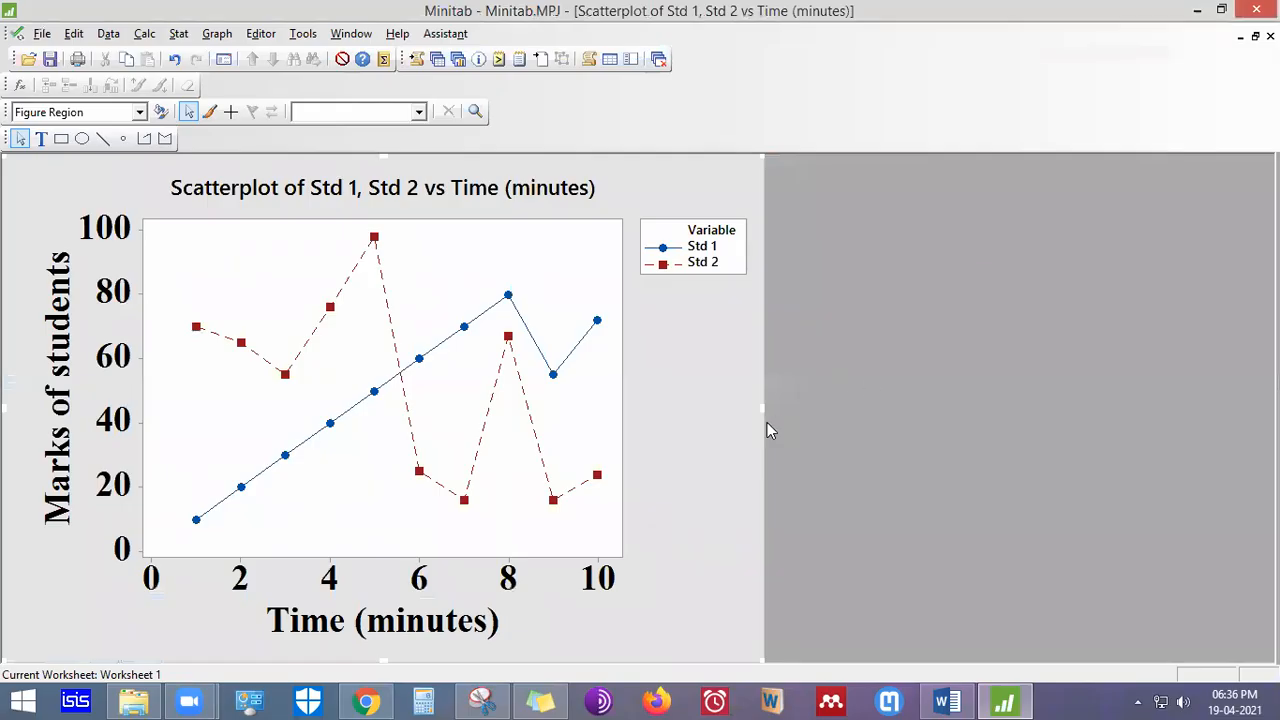
pyautogui.doubleClick(725, 432)
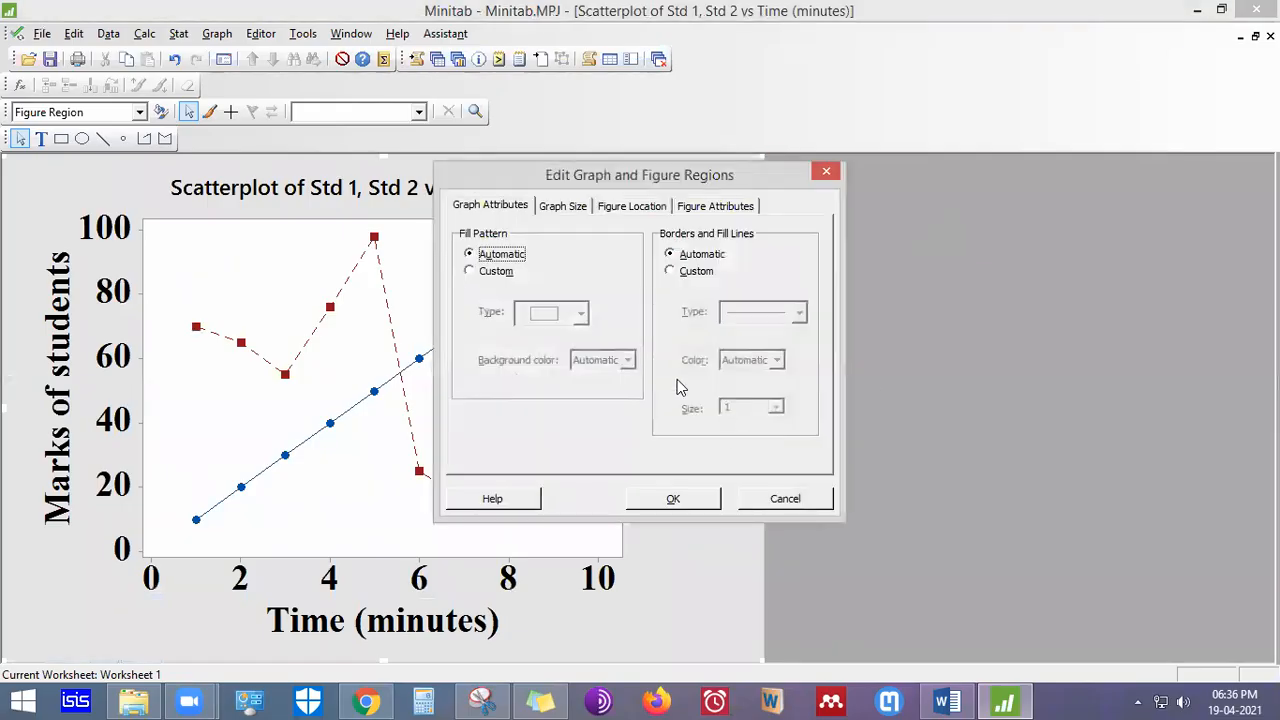
pyautogui.click(476, 272)
pyautogui.click(601, 361)
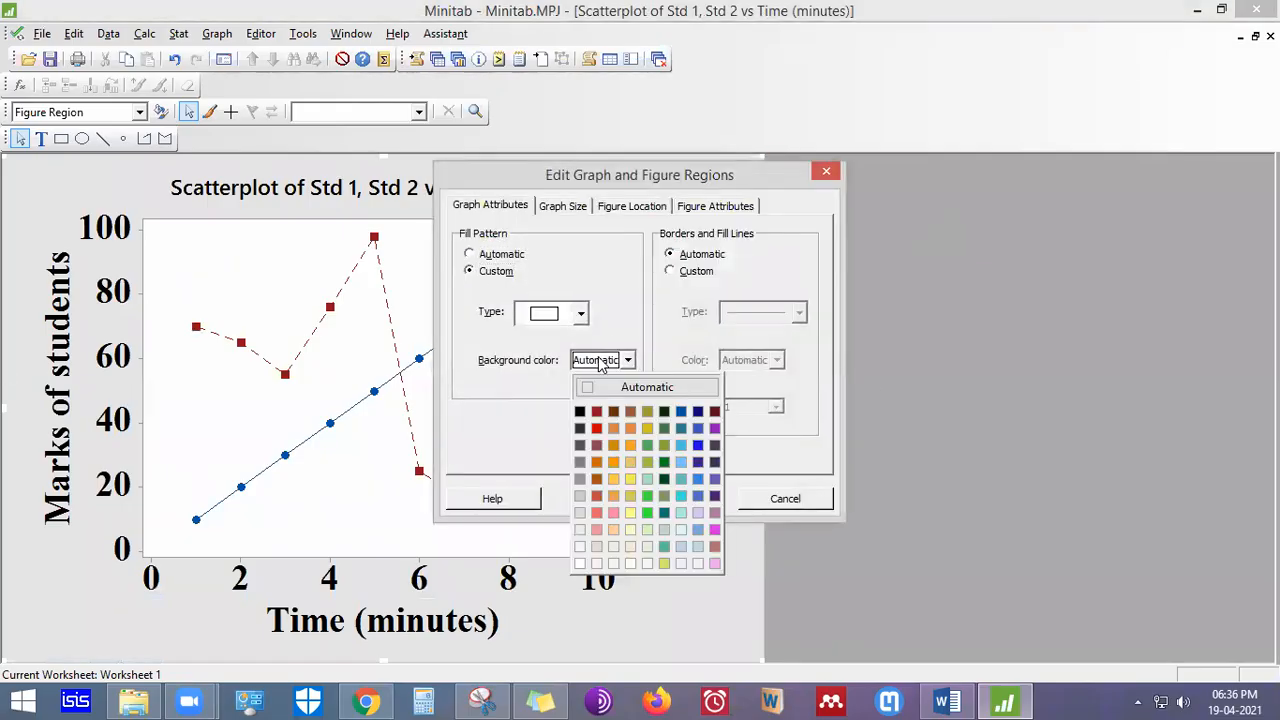
pyautogui.click(581, 558)
pyautogui.click(690, 502)
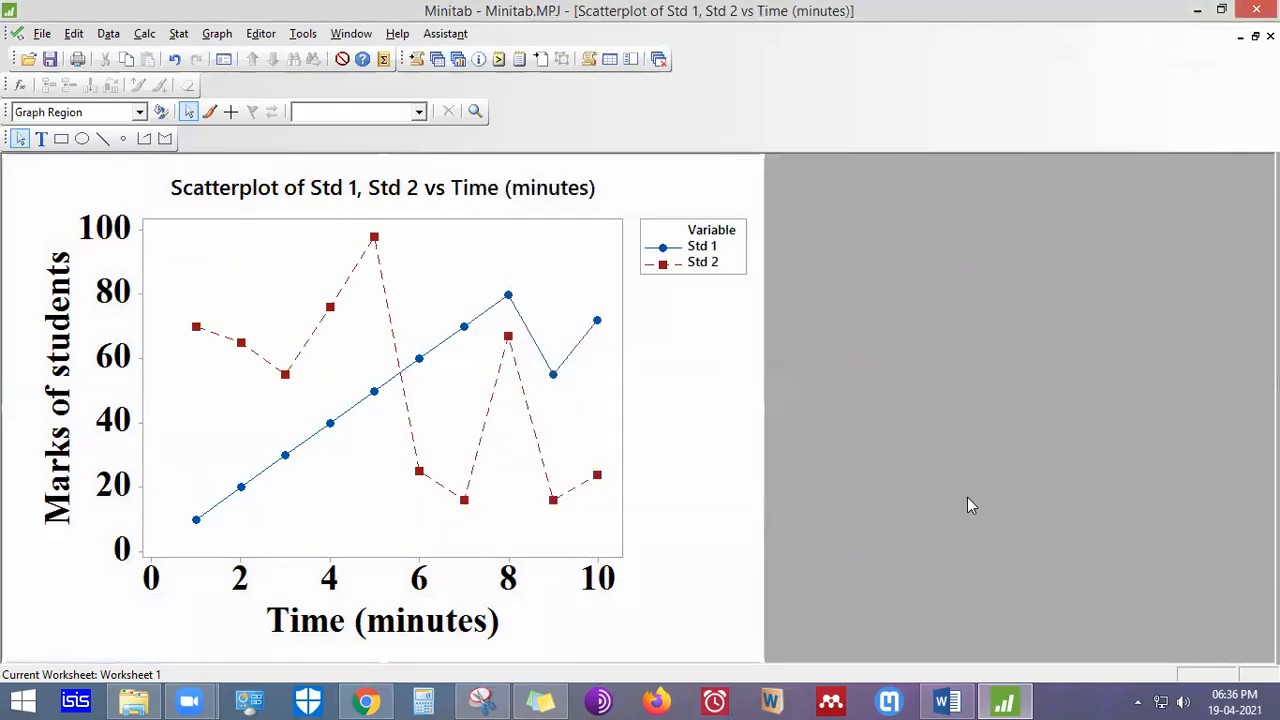
pyautogui.click(463, 193)
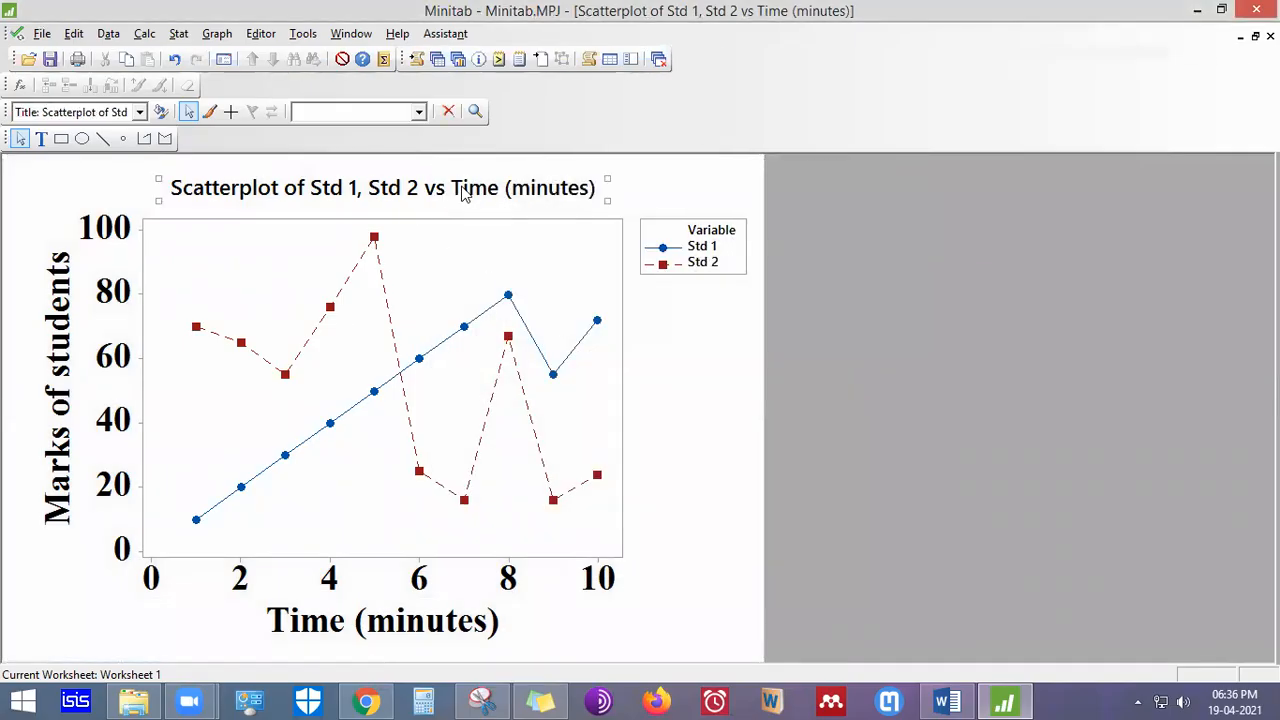
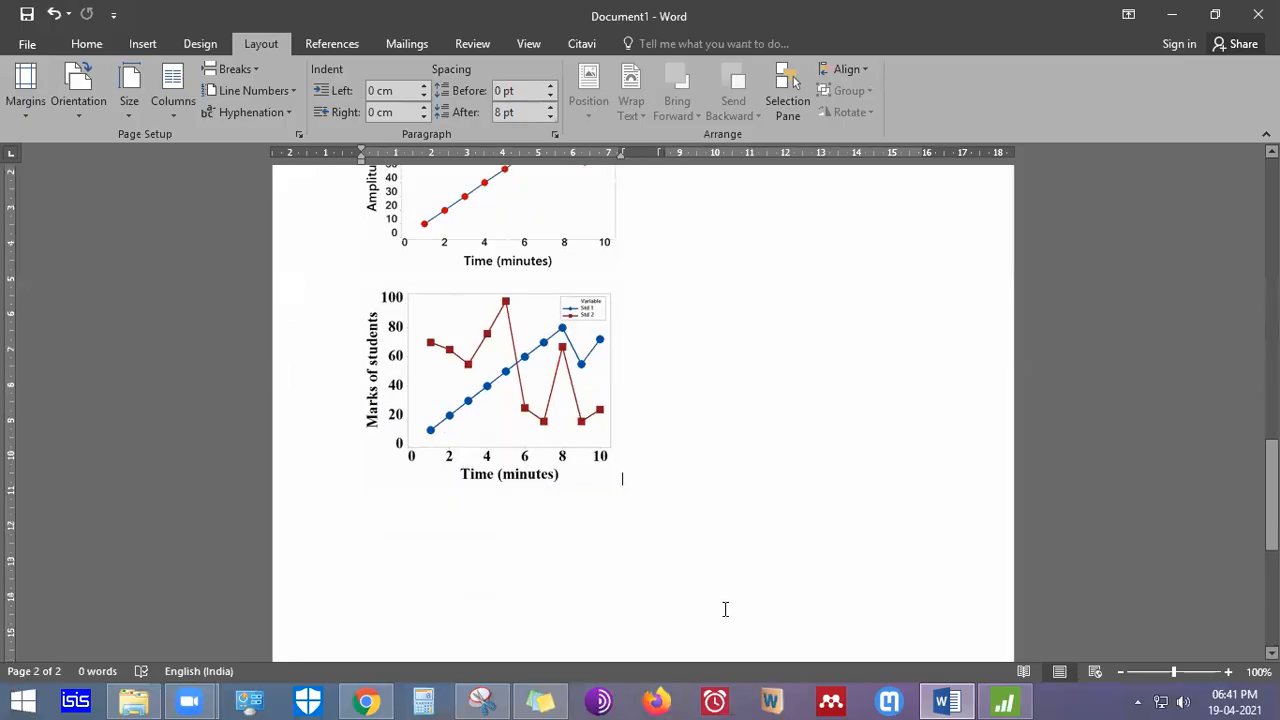
# Paste the copied graph below the last one in the Word document and start a new line beneath it
pyautogui.hotkey('ctrl', 'v')
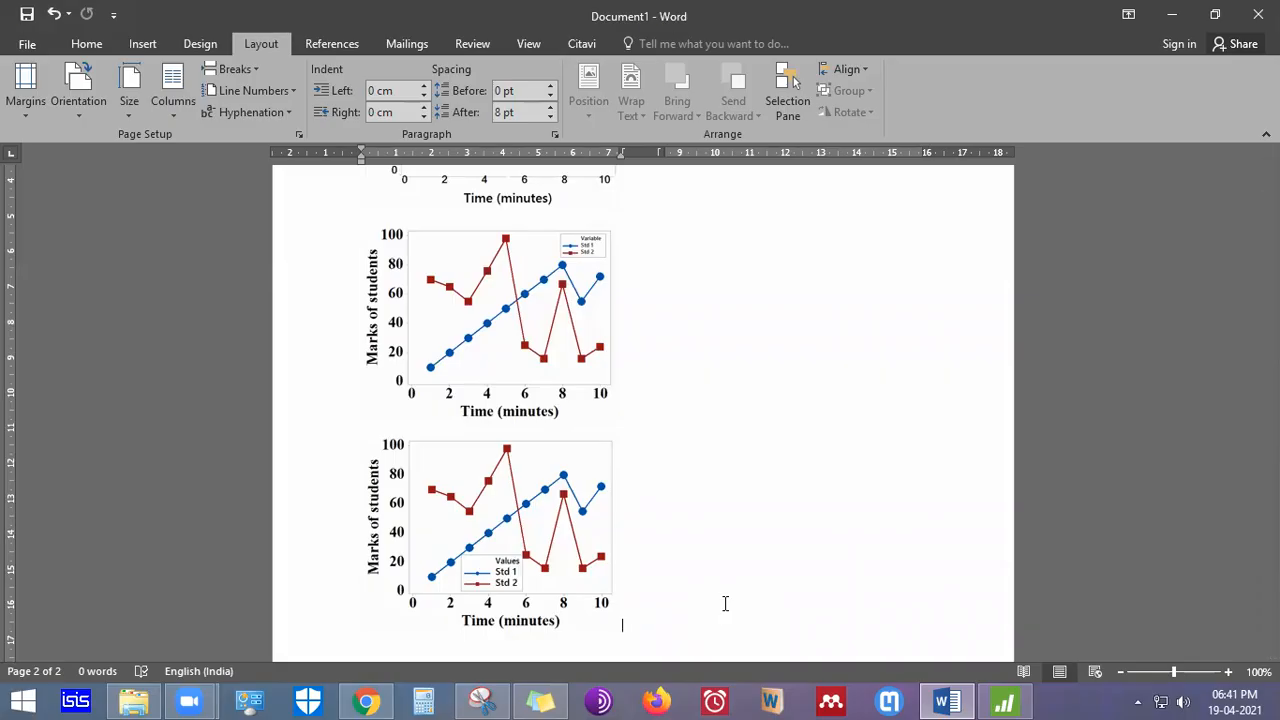
pyautogui.scroll(15, 725, 603)
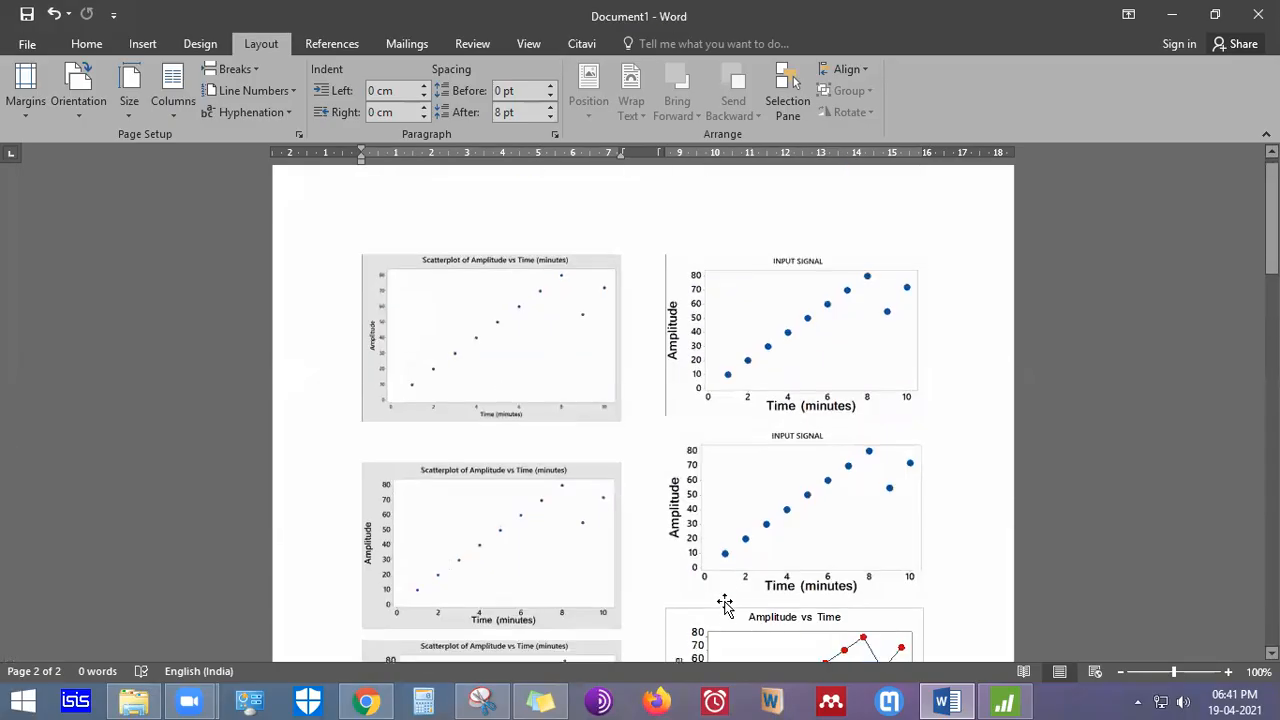
pyautogui.click(503, 377)
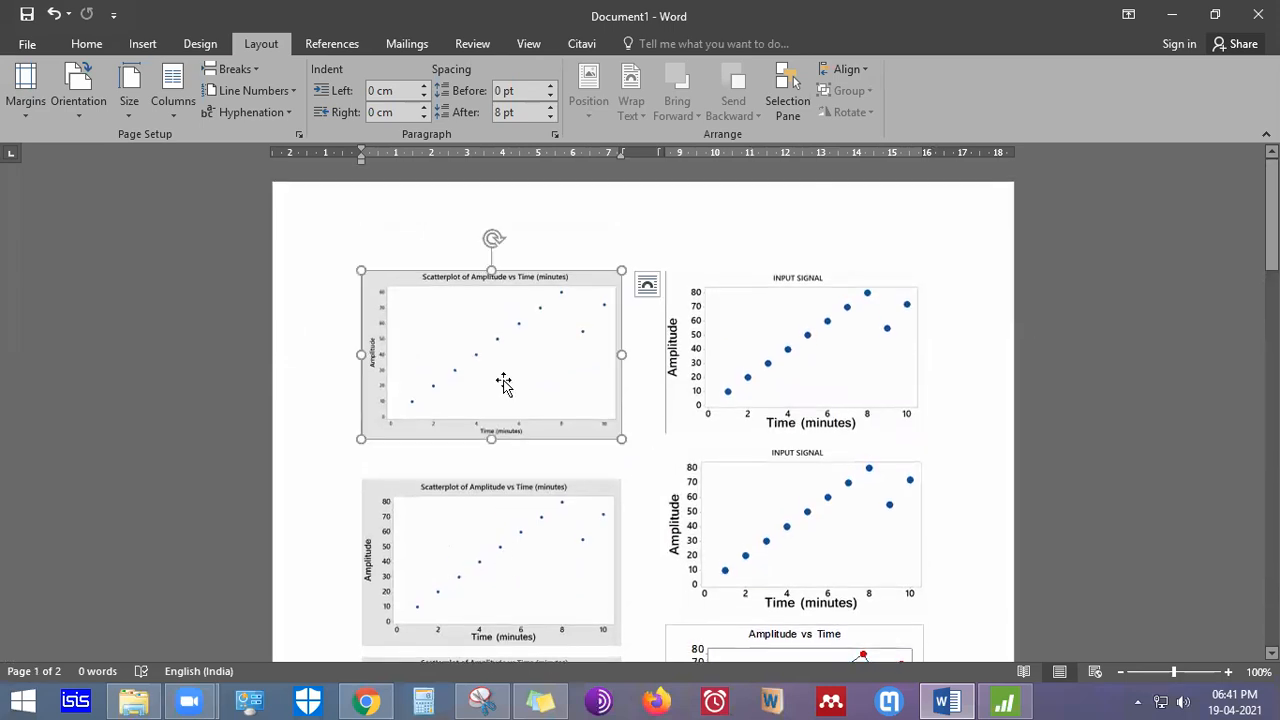
pyautogui.scroll(-6, 504, 382)
pyautogui.scroll(-10, 503, 381)
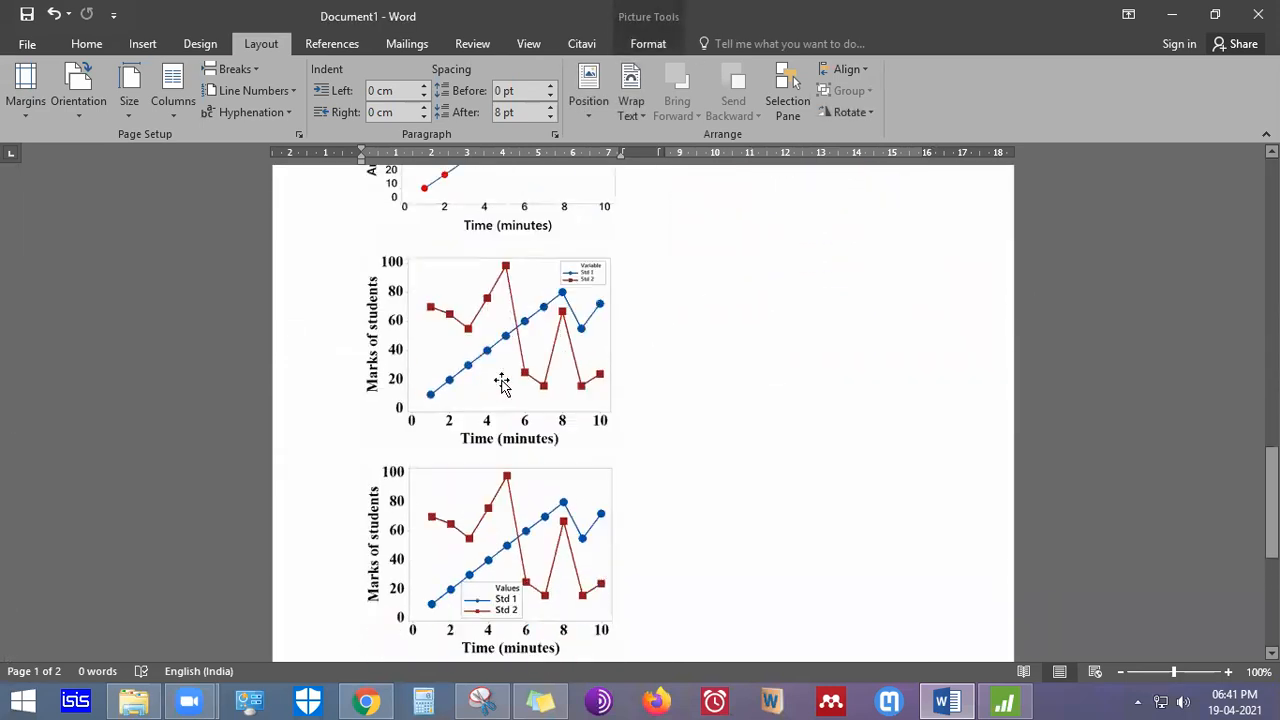
pyautogui.click(468, 377)
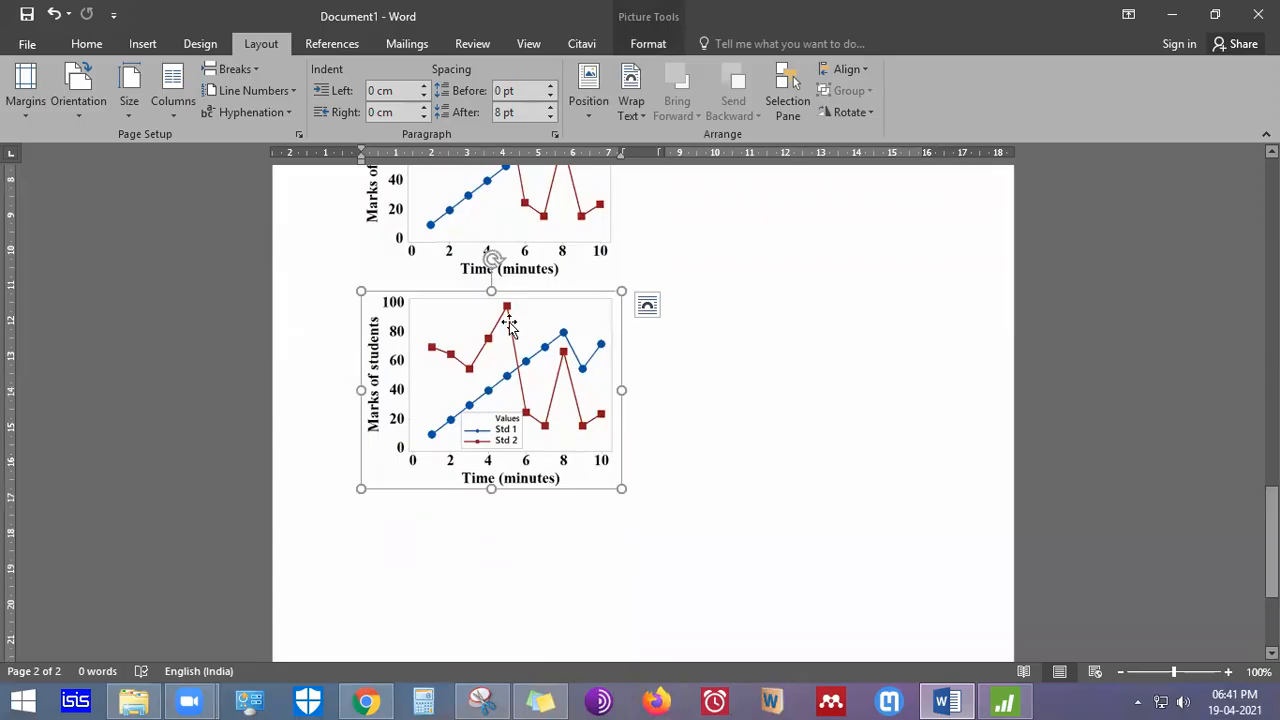
pyautogui.click(658, 454)
pyautogui.press('Return')
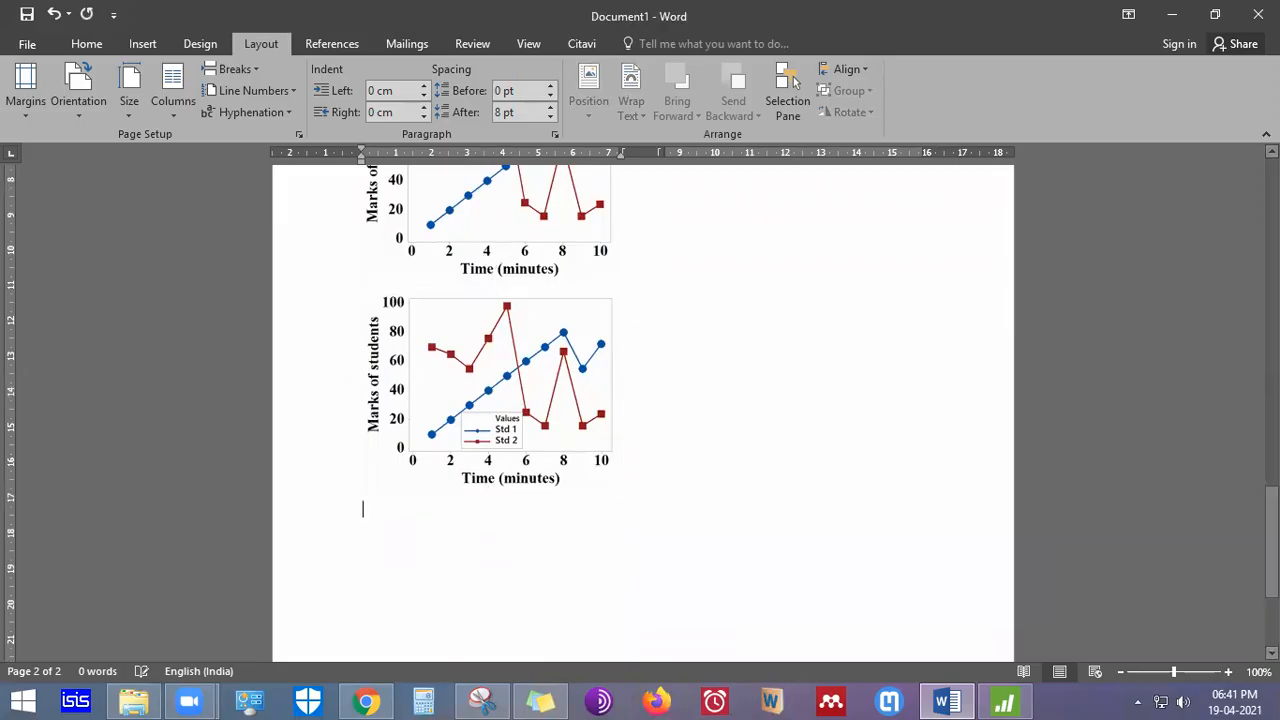
# Switch to Minitab and name worksheet column C4 "st 3"
pyautogui.click(1008, 700)
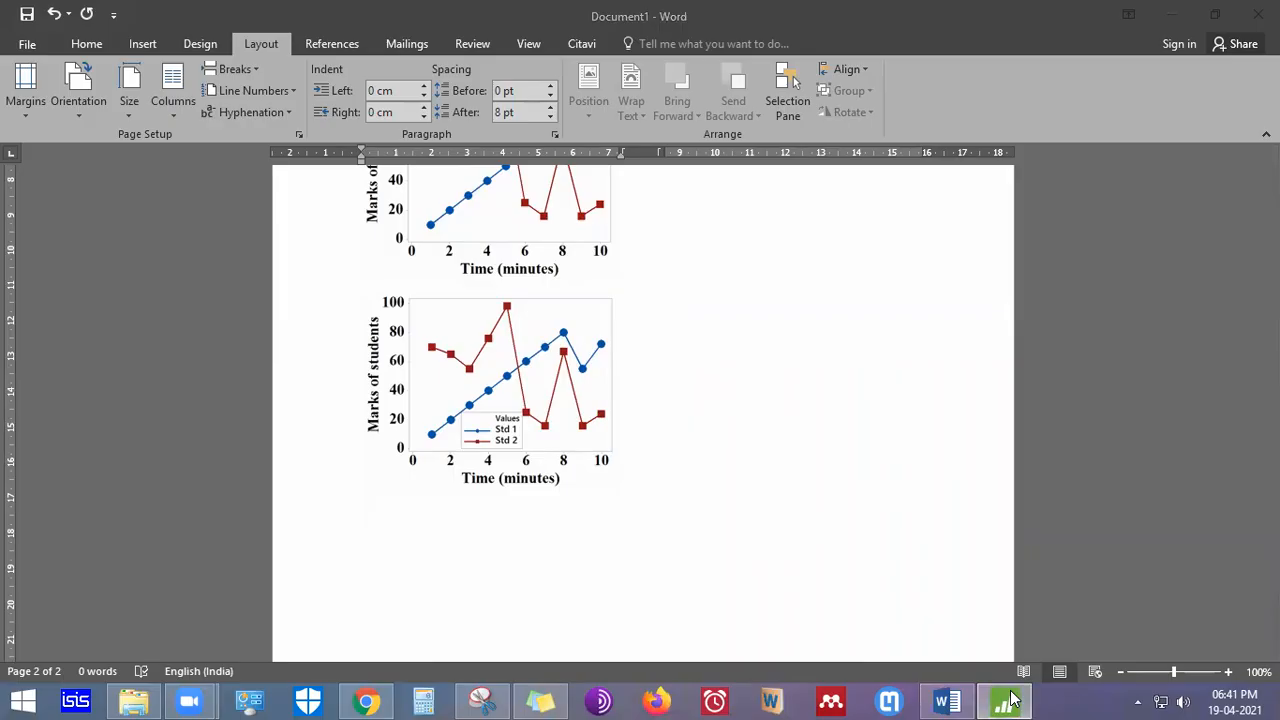
pyautogui.click(1008, 700)
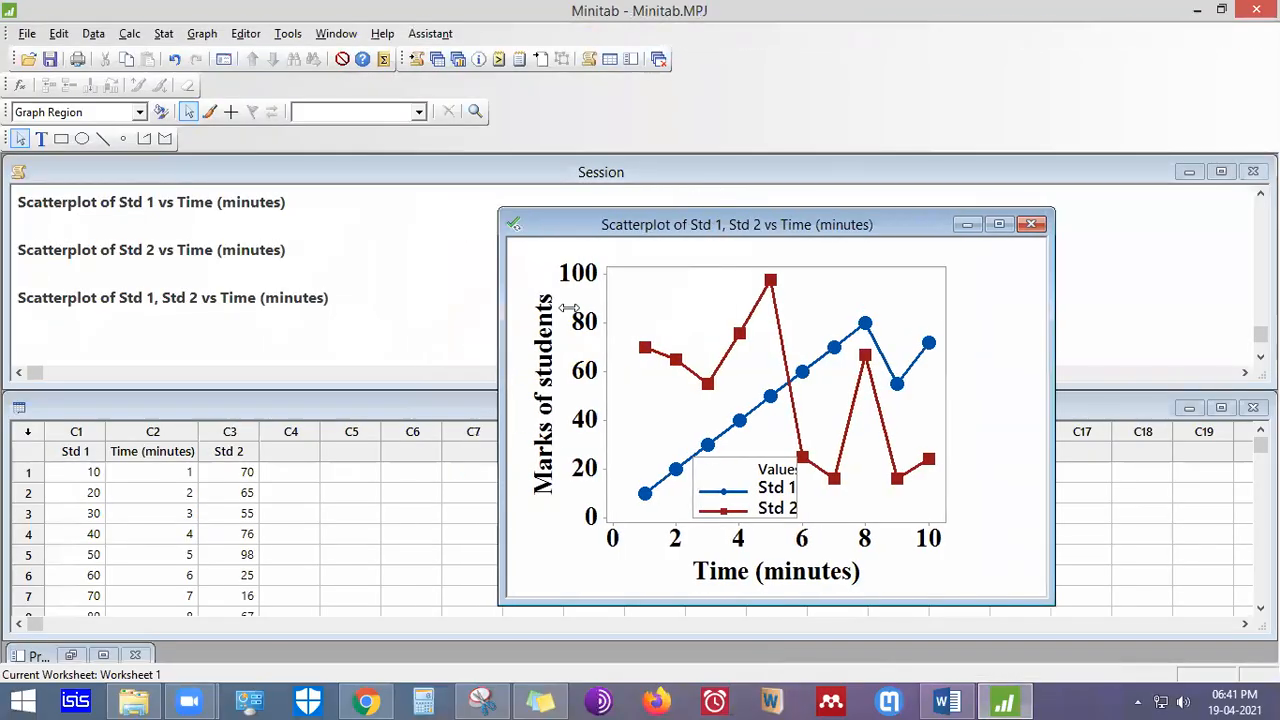
pyautogui.click(1200, 513)
pyautogui.click(279, 453)
pyautogui.doubleClick(280, 455)
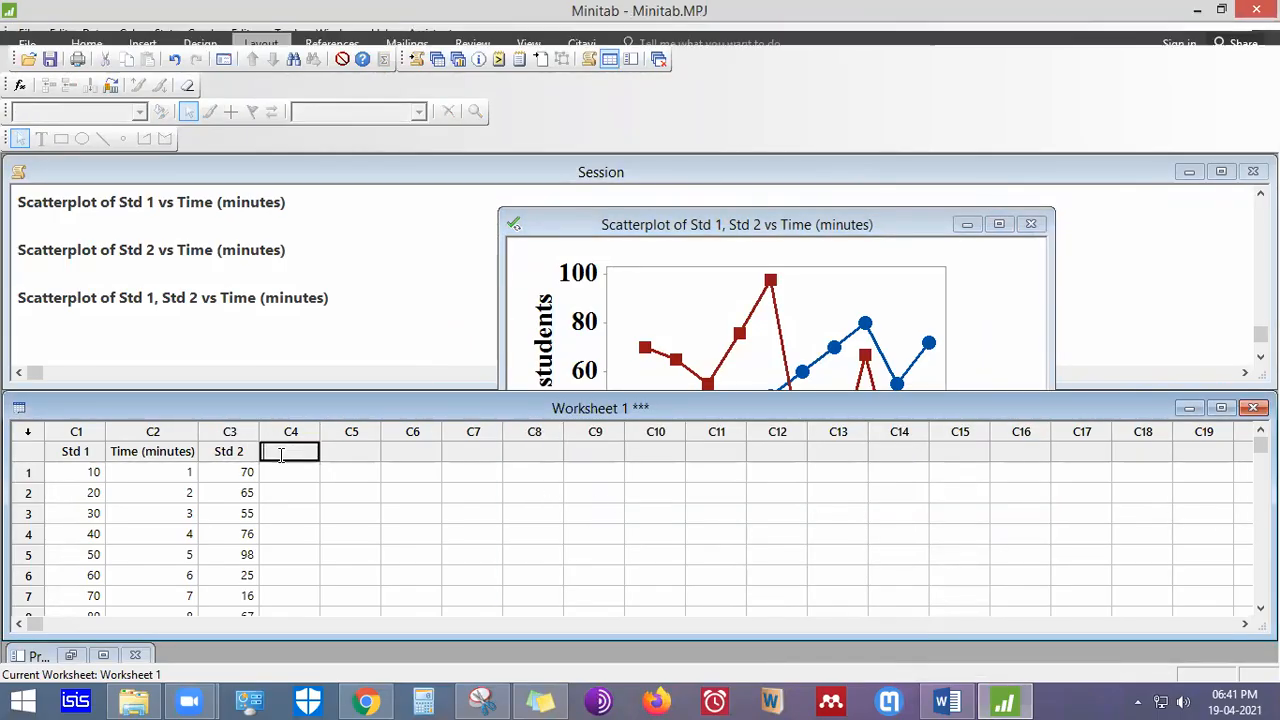
pyautogui.write('Std3')
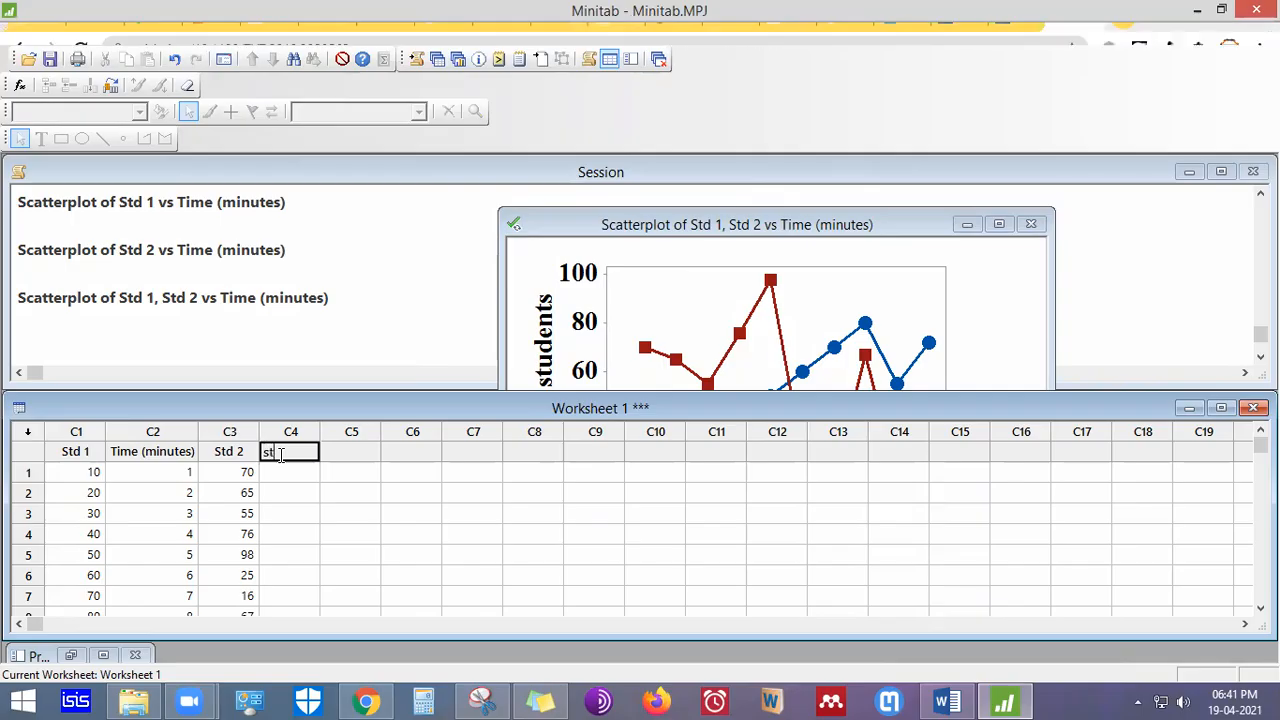
pyautogui.press('Return')
pyautogui.click(280, 455)
pyautogui.doubleClick(280, 455)
pyautogui.click(281, 455)
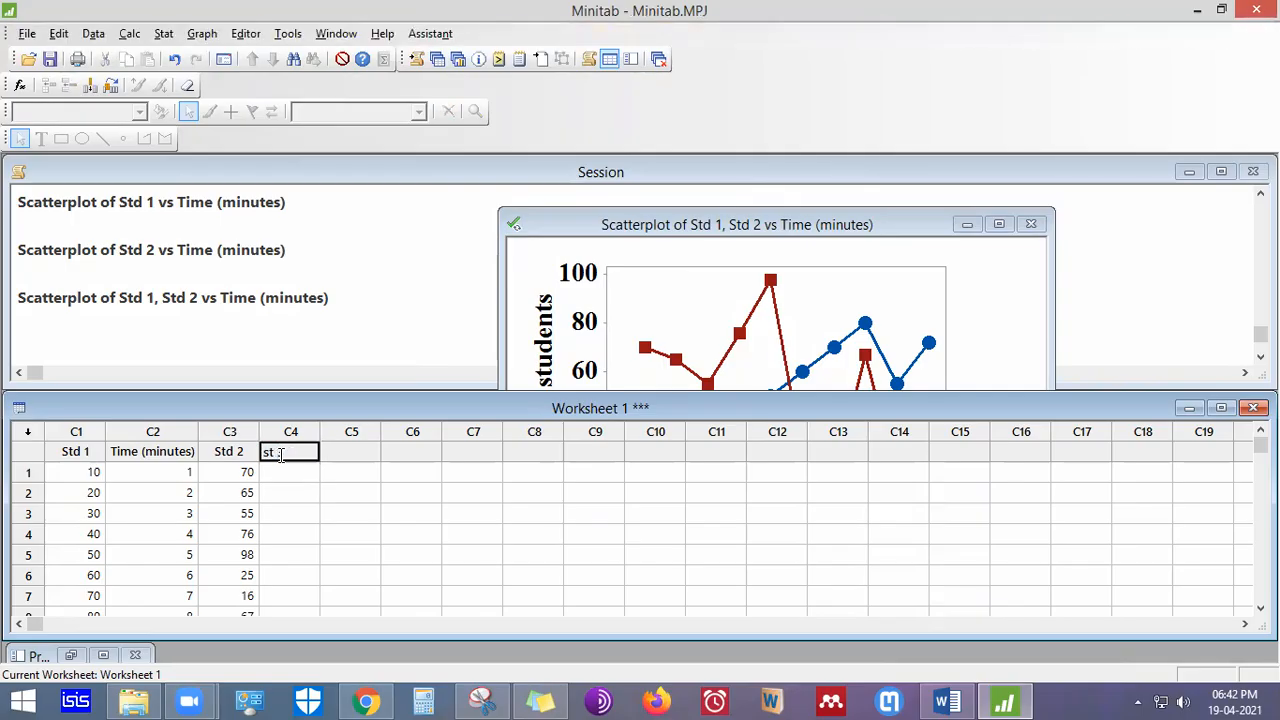
pyautogui.press('Return')
# Enter the values 20, 25, 32, 28 and 45 in rows 1 to 5 of the st 3 column
pyautogui.write('20')
pyautogui.press('Return')
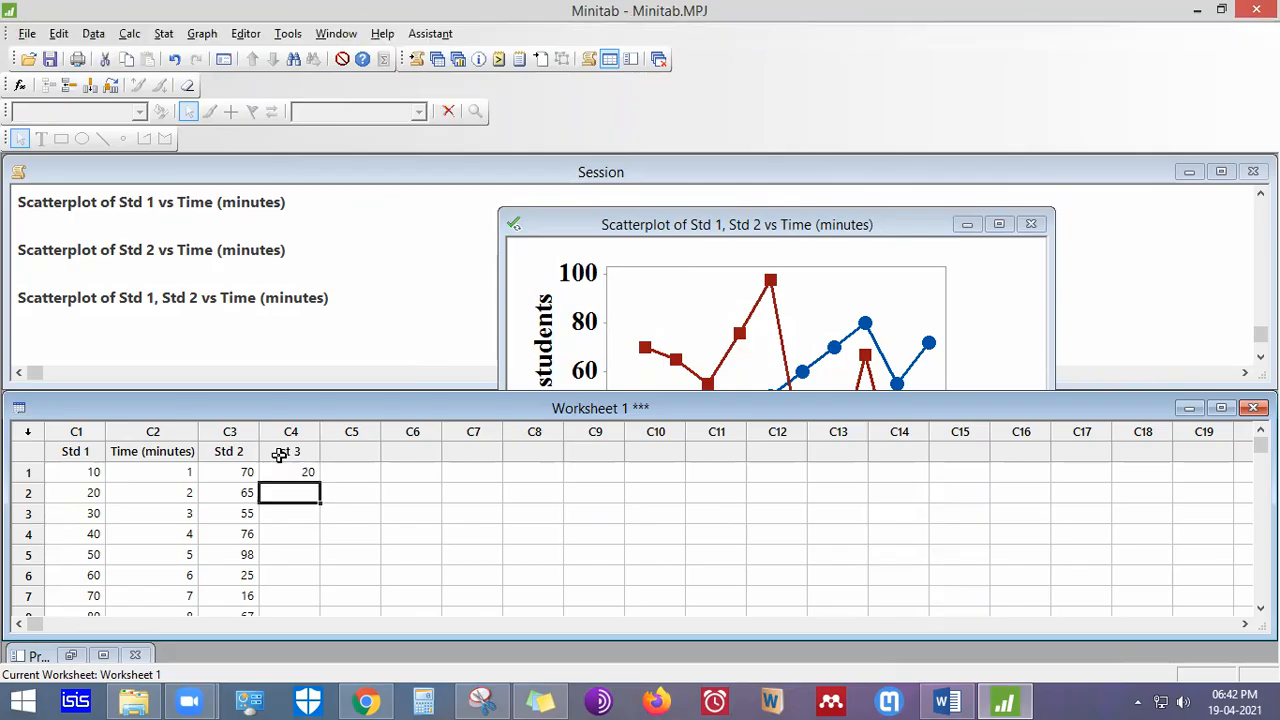
pyautogui.write('25')
pyautogui.press('Return')
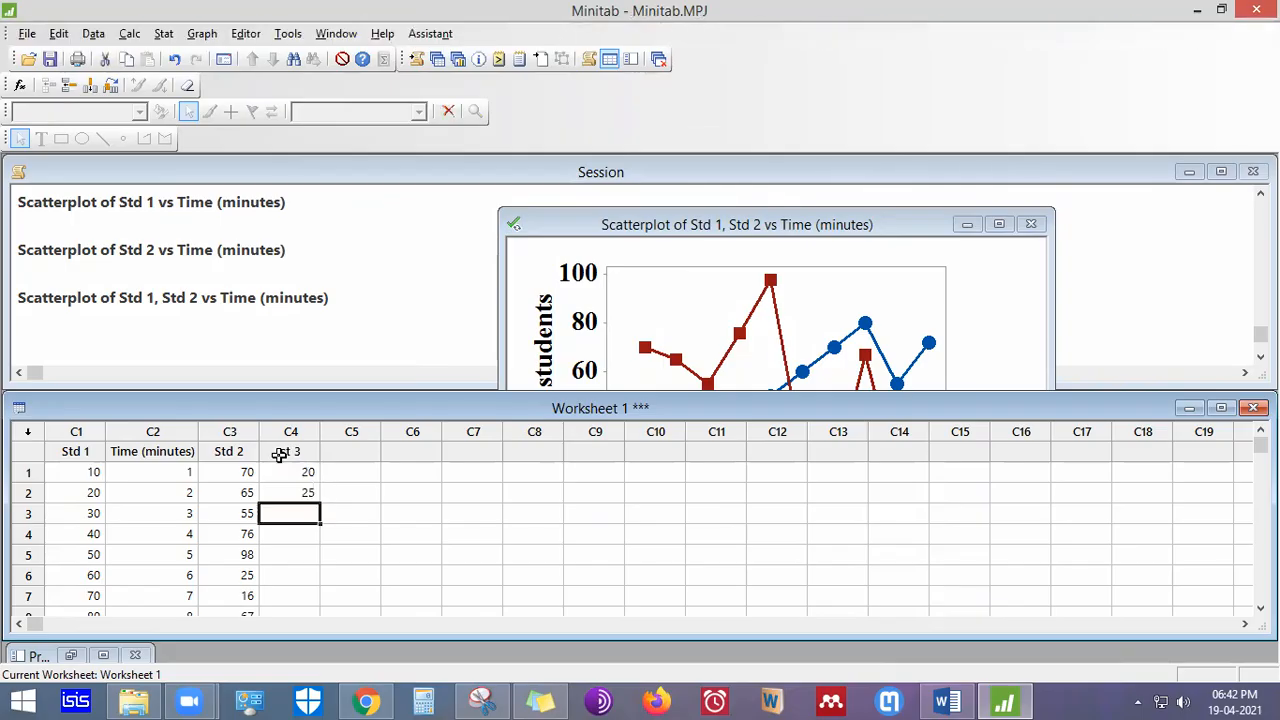
pyautogui.write('32')
pyautogui.press('Return')
pyautogui.write('28')
pyautogui.press('Return')
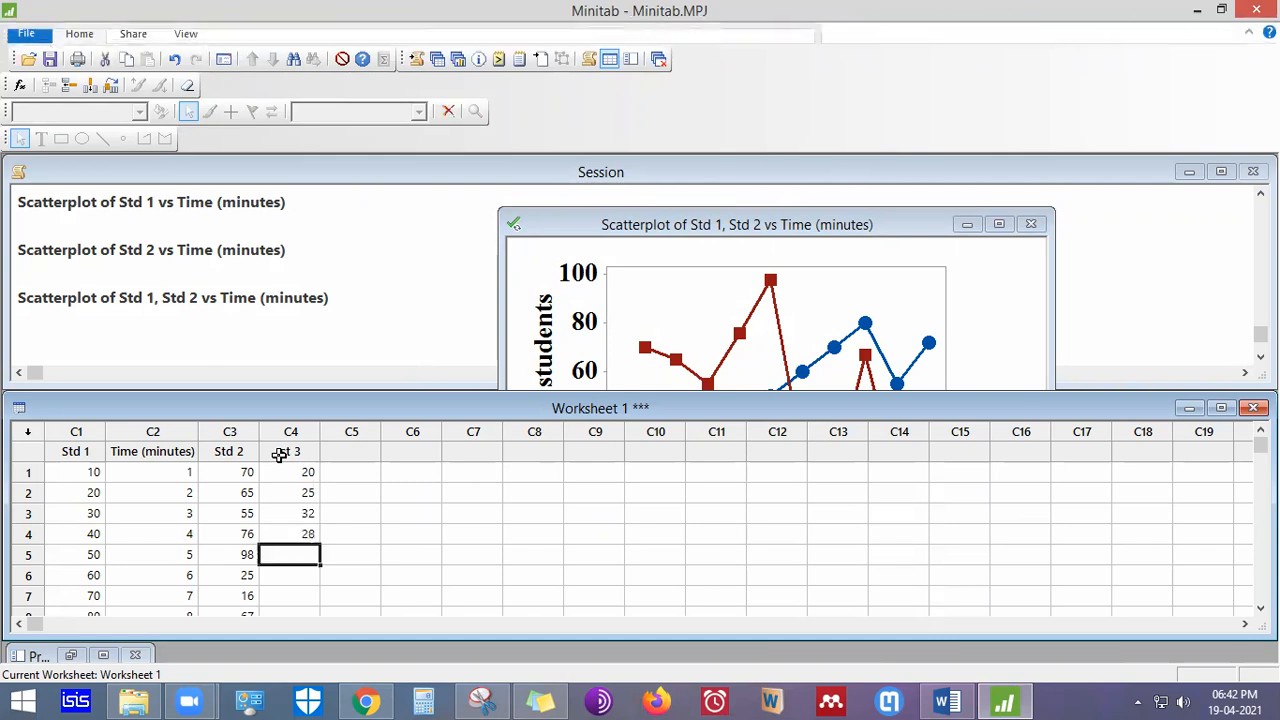
pyautogui.write('45')
pyautogui.press('Return')
# Enter the values 52, 40, 32, 65 and 79 in rows 6 to 10 of the st 3 column
pyautogui.write('52')
pyautogui.press('Return')
pyautogui.write('40')
pyautogui.press('Return')
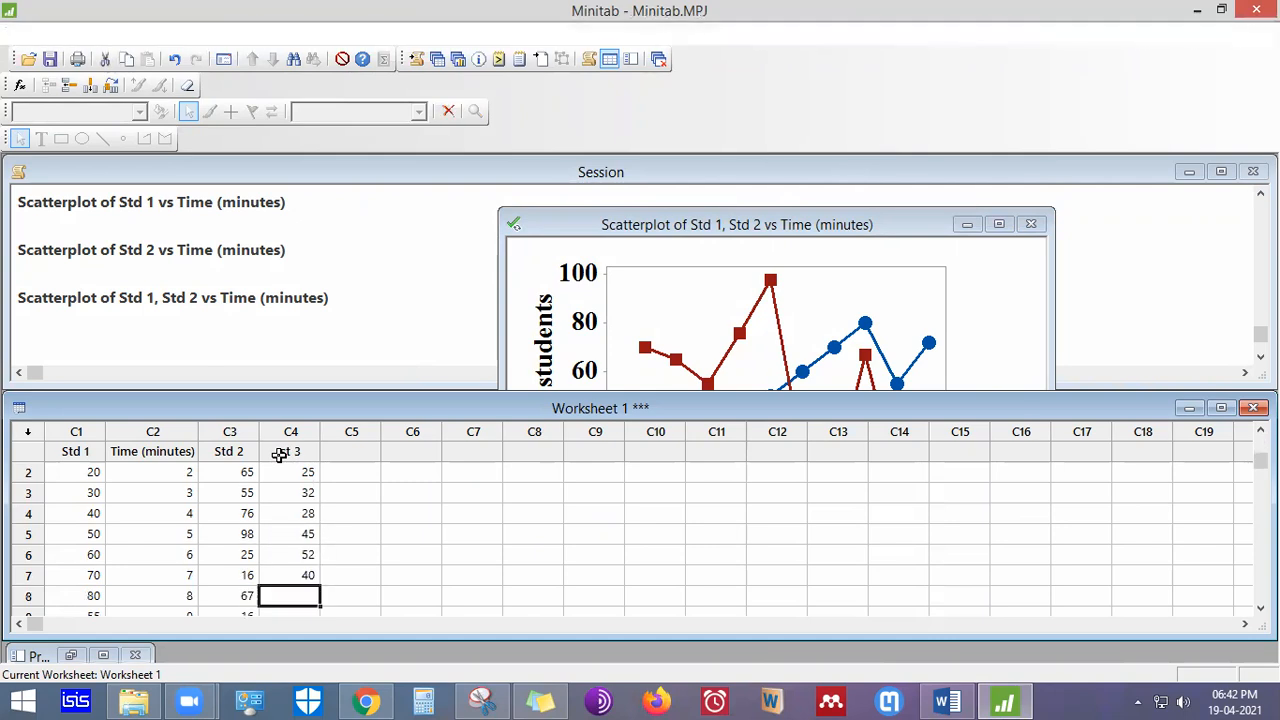
pyautogui.write('32')
pyautogui.press('Return')
pyautogui.write('65')
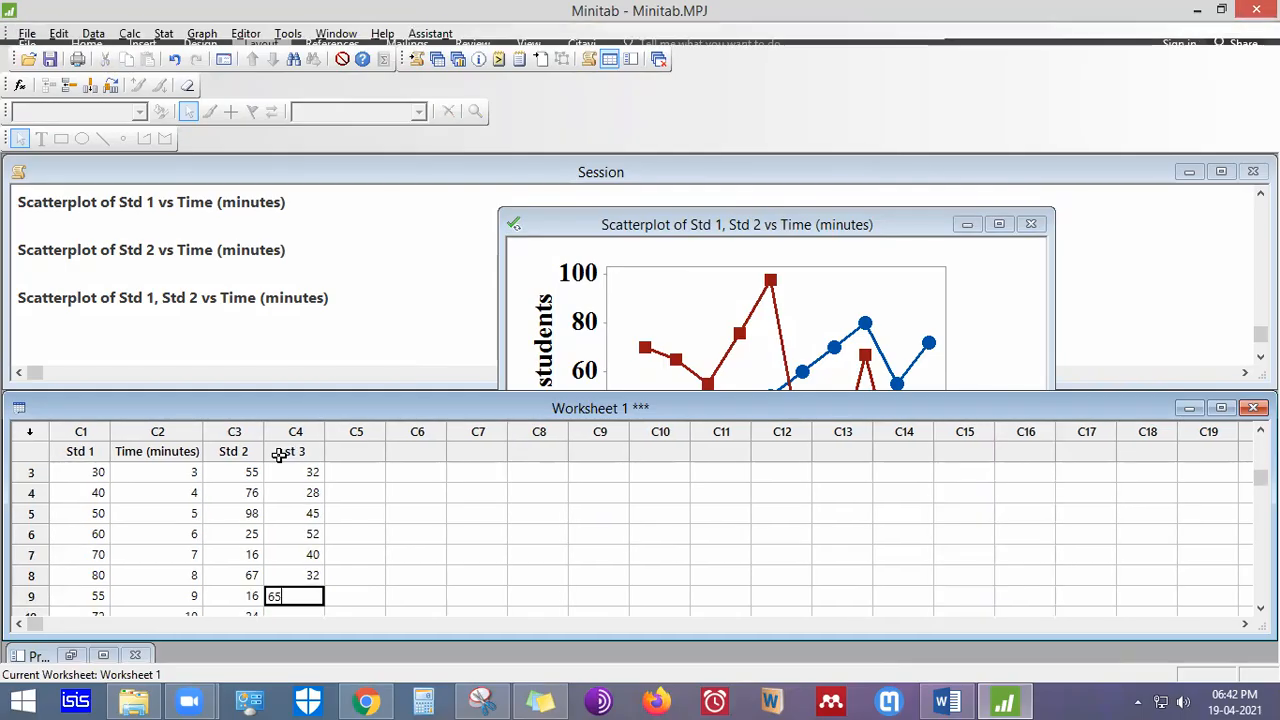
pyautogui.press('Return')
pyautogui.write('79')
pyautogui.press('Return')
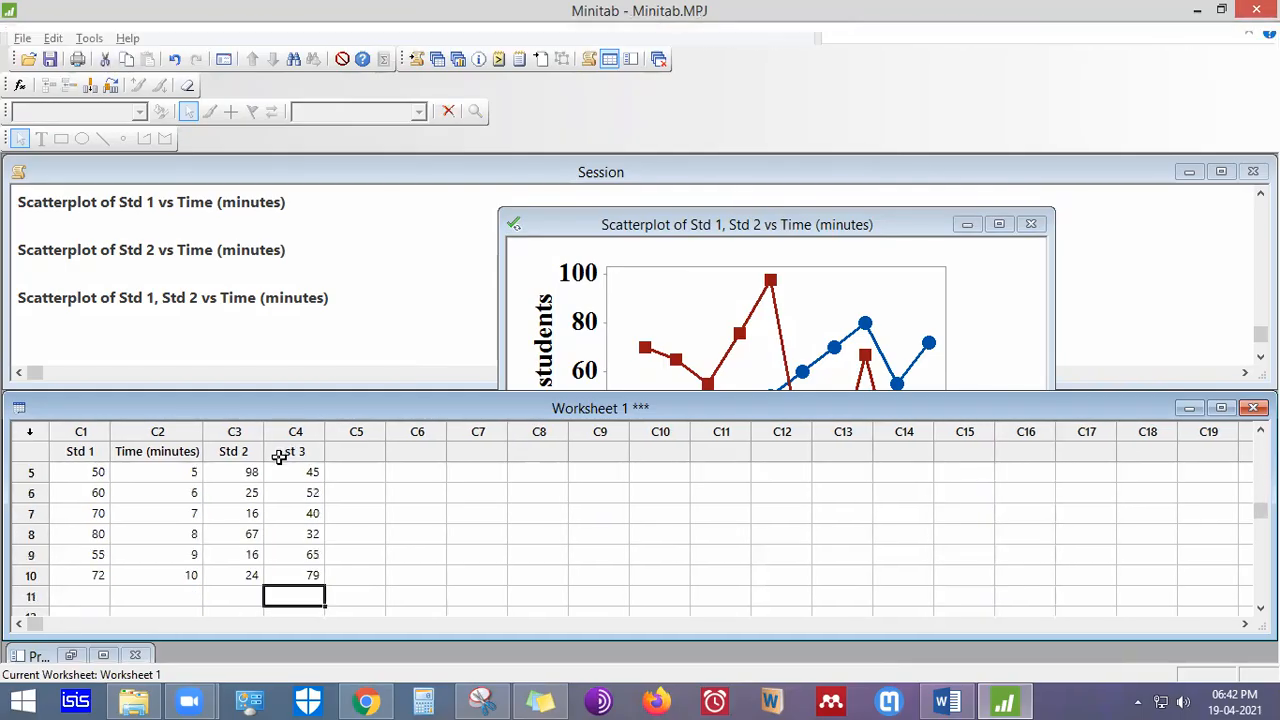
# Create a With Connect and Groups scatterplot, adding st 3 versus Time (minutes) as the third pair beside Std 1 and Std 2
pyautogui.moveTo(793, 216); pyautogui.dragTo(819, 202)
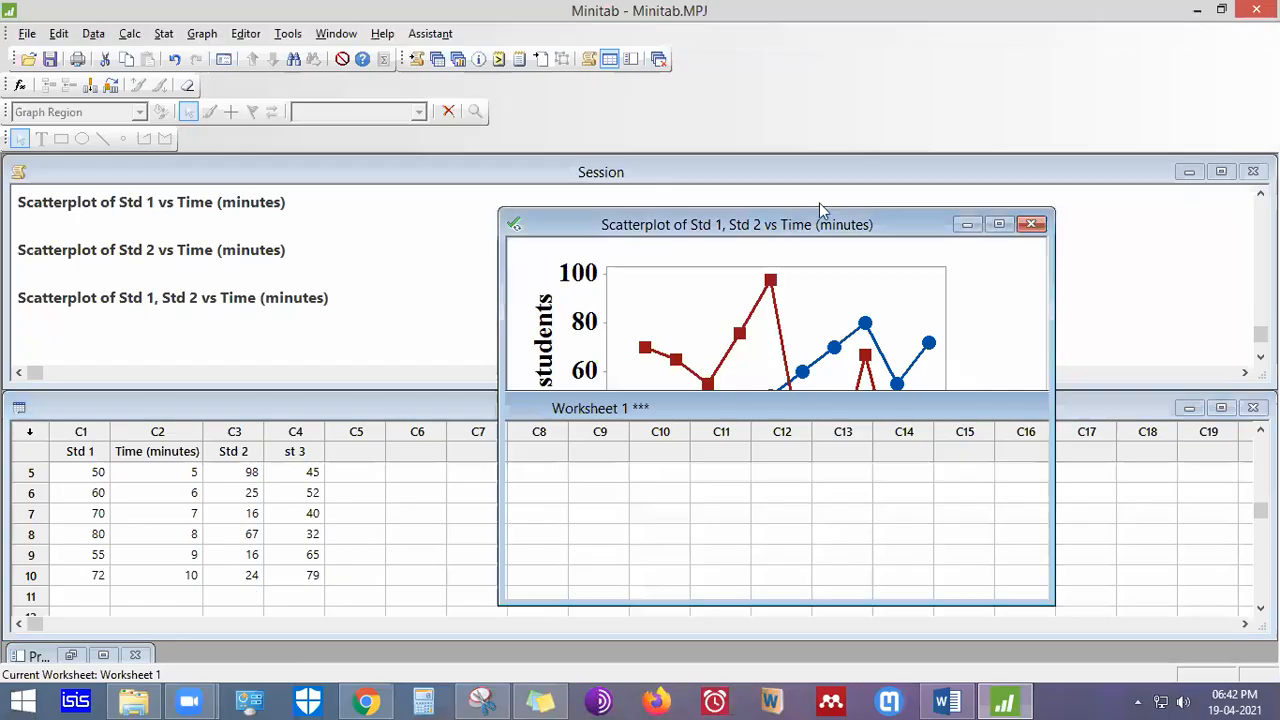
pyautogui.click(394, 257)
pyautogui.click(200, 34)
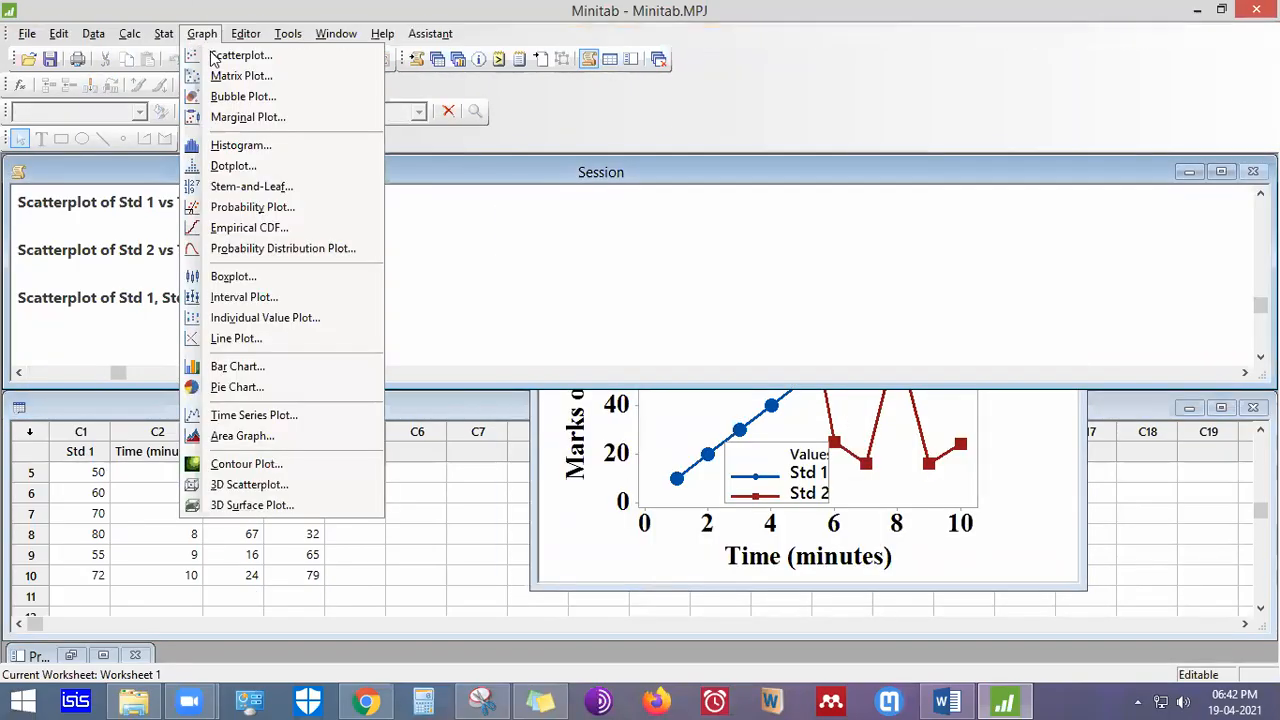
pyautogui.click(224, 52)
pyautogui.doubleClick(594, 397)
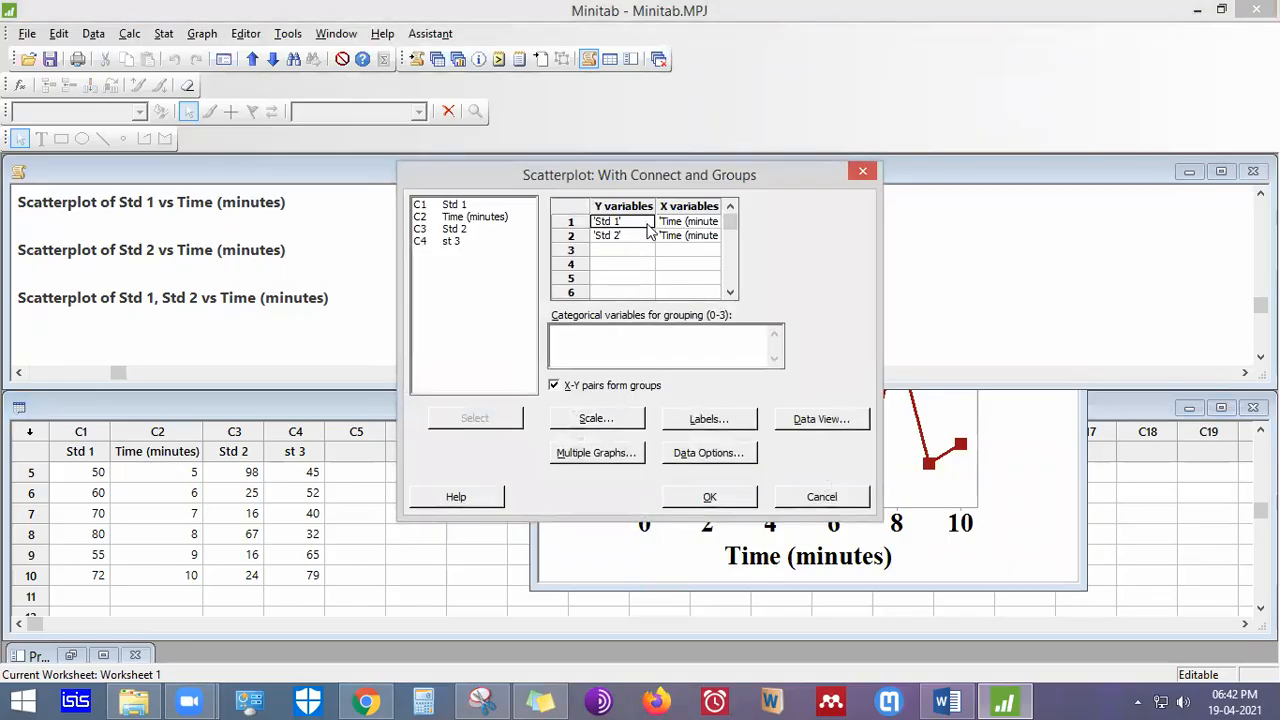
pyautogui.click(623, 251)
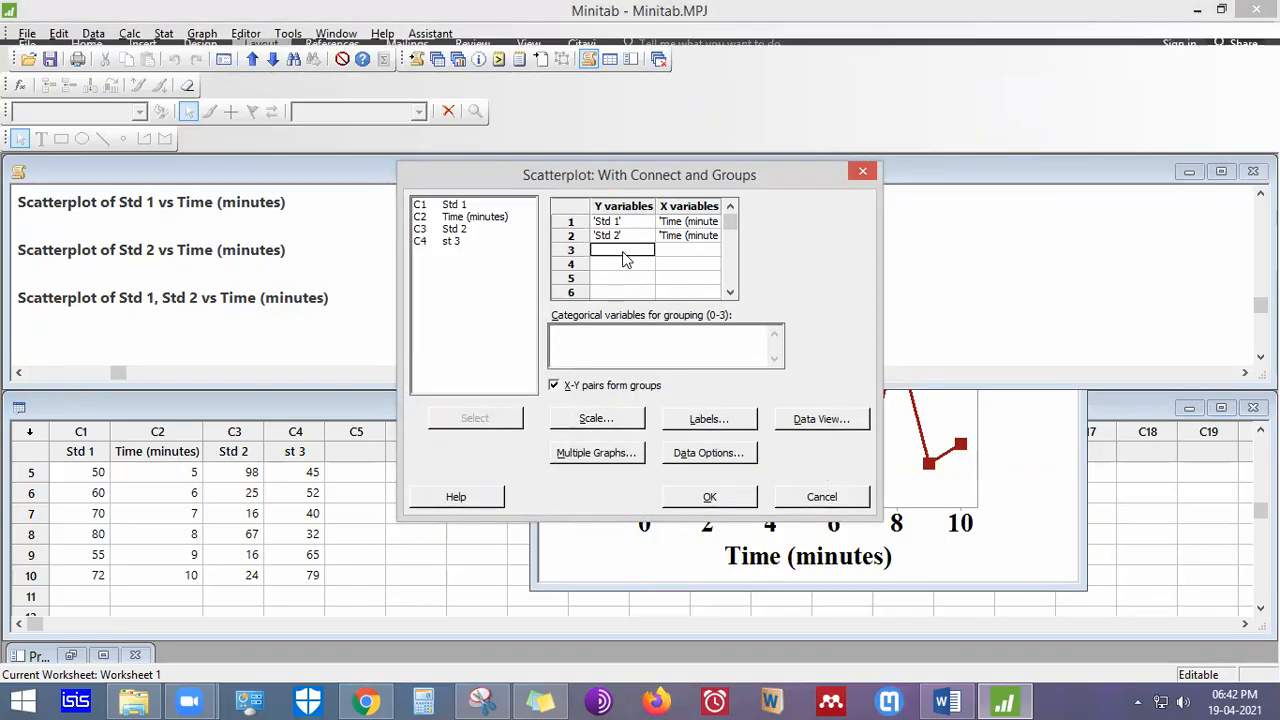
pyautogui.doubleClick(450, 241)
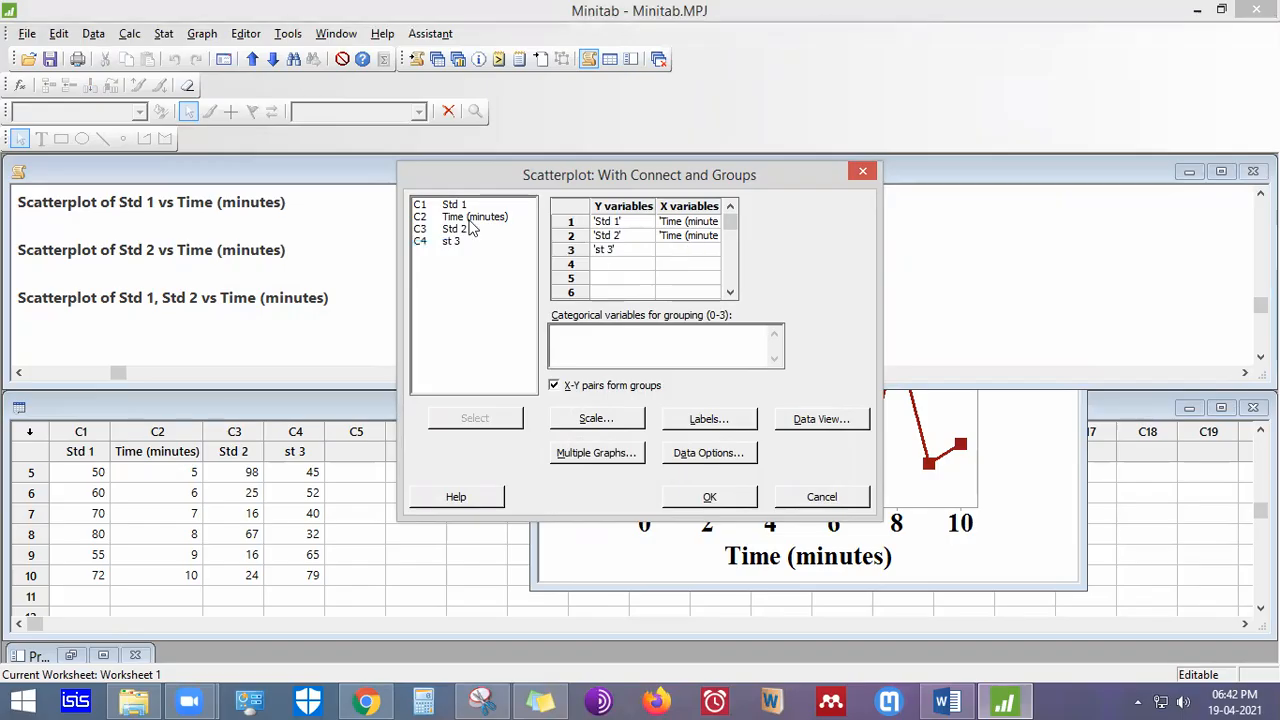
pyautogui.doubleClick(476, 214)
pyautogui.click(709, 497)
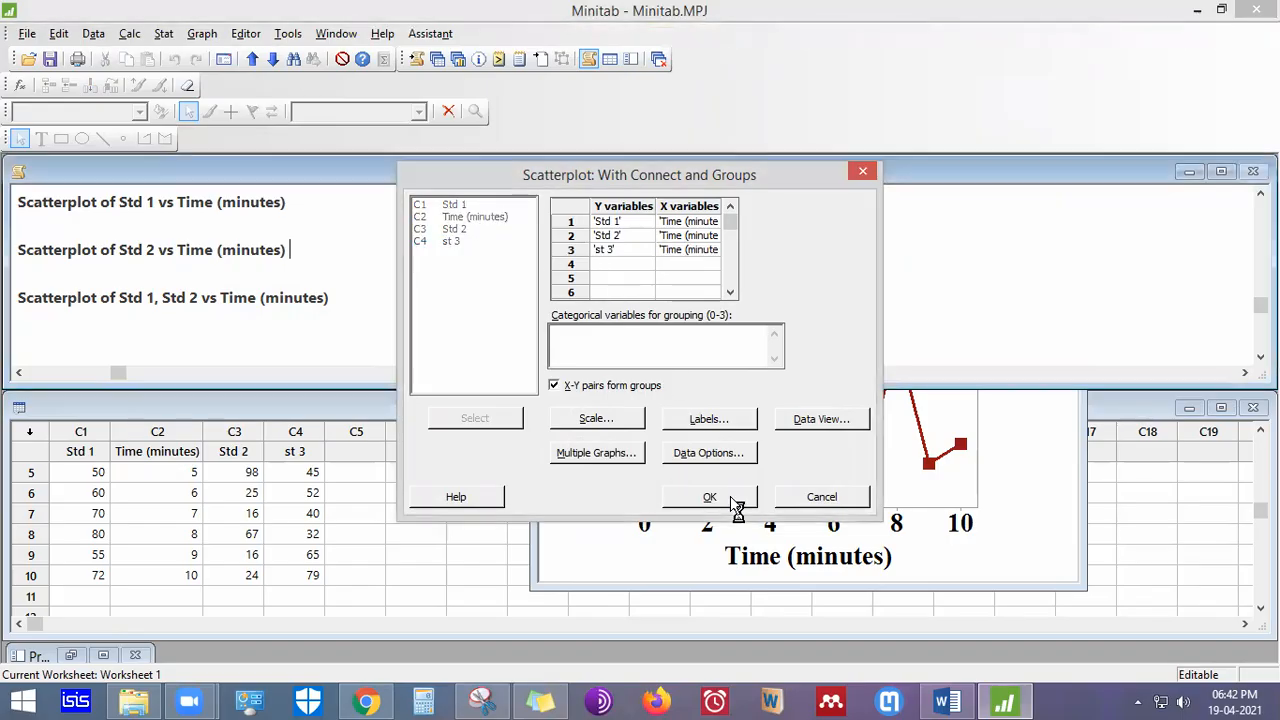
# Arrange the new three-student scatterplot and the formatted Std 1, Std 2 scatterplot side by side for comparison
pyautogui.moveTo(455, 297); pyautogui.dragTo(437, 207)
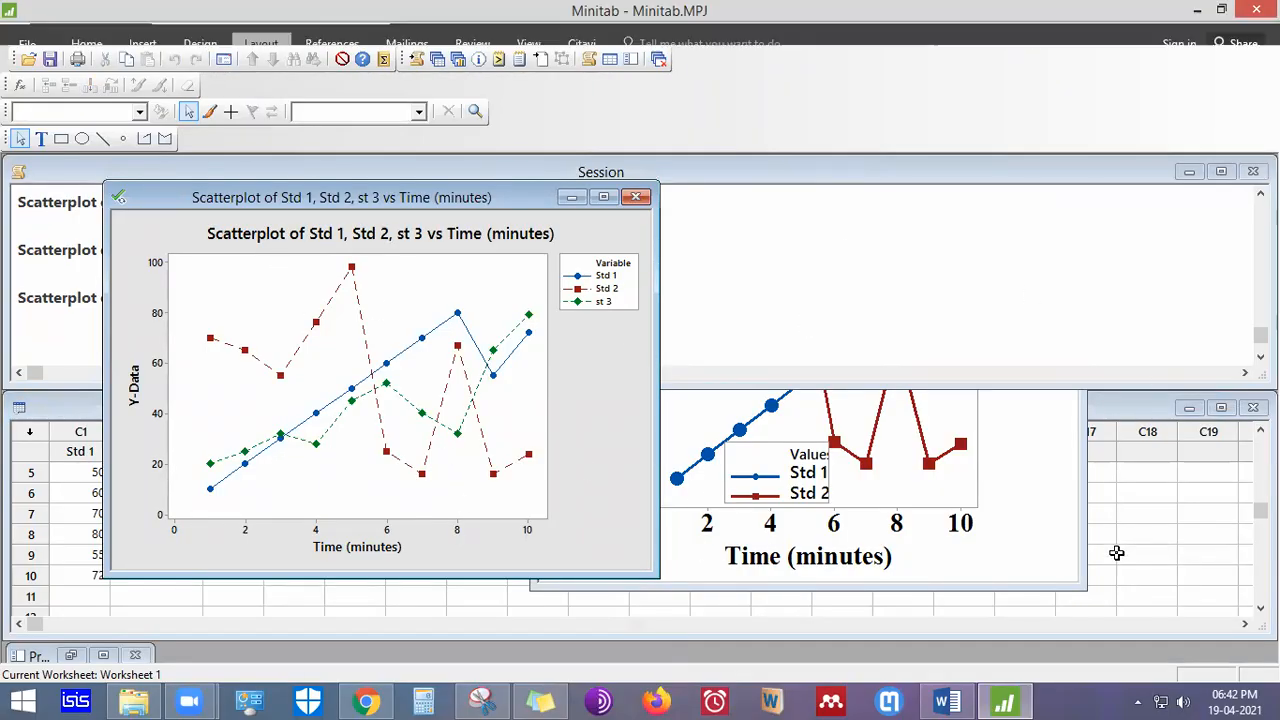
pyautogui.click(1062, 566)
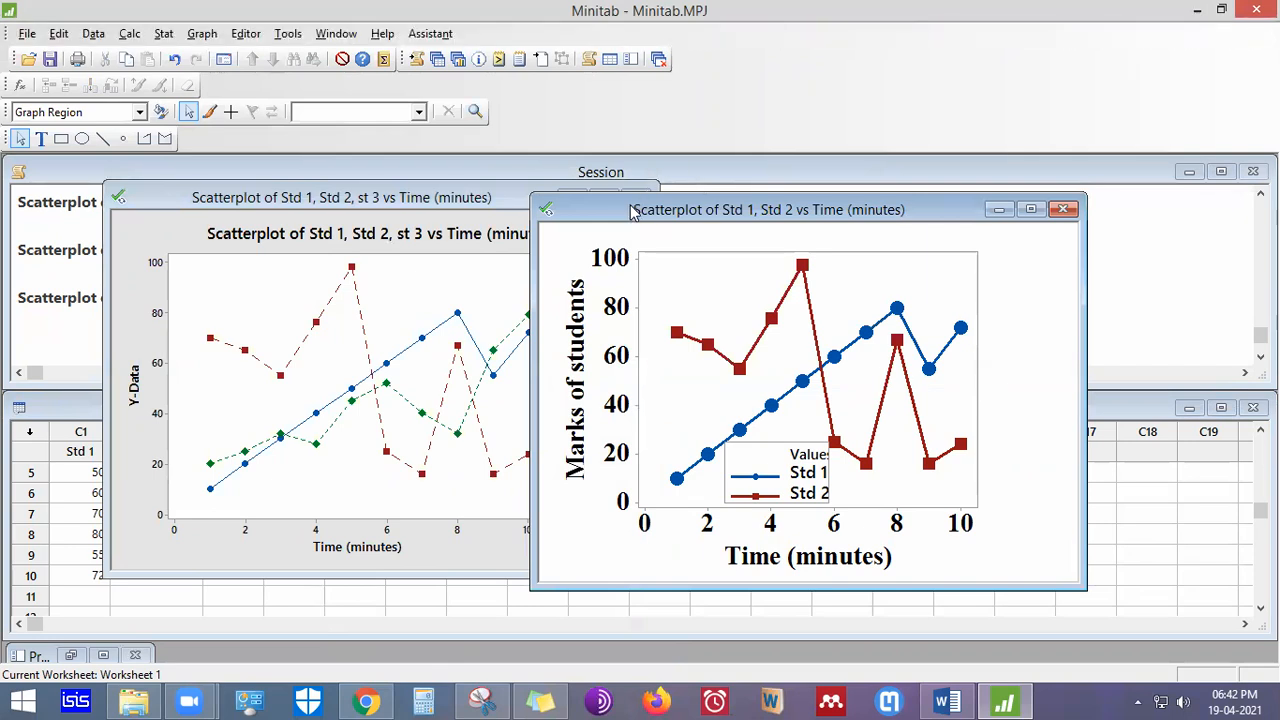
pyautogui.moveTo(638, 214); pyautogui.dragTo(764, 204)
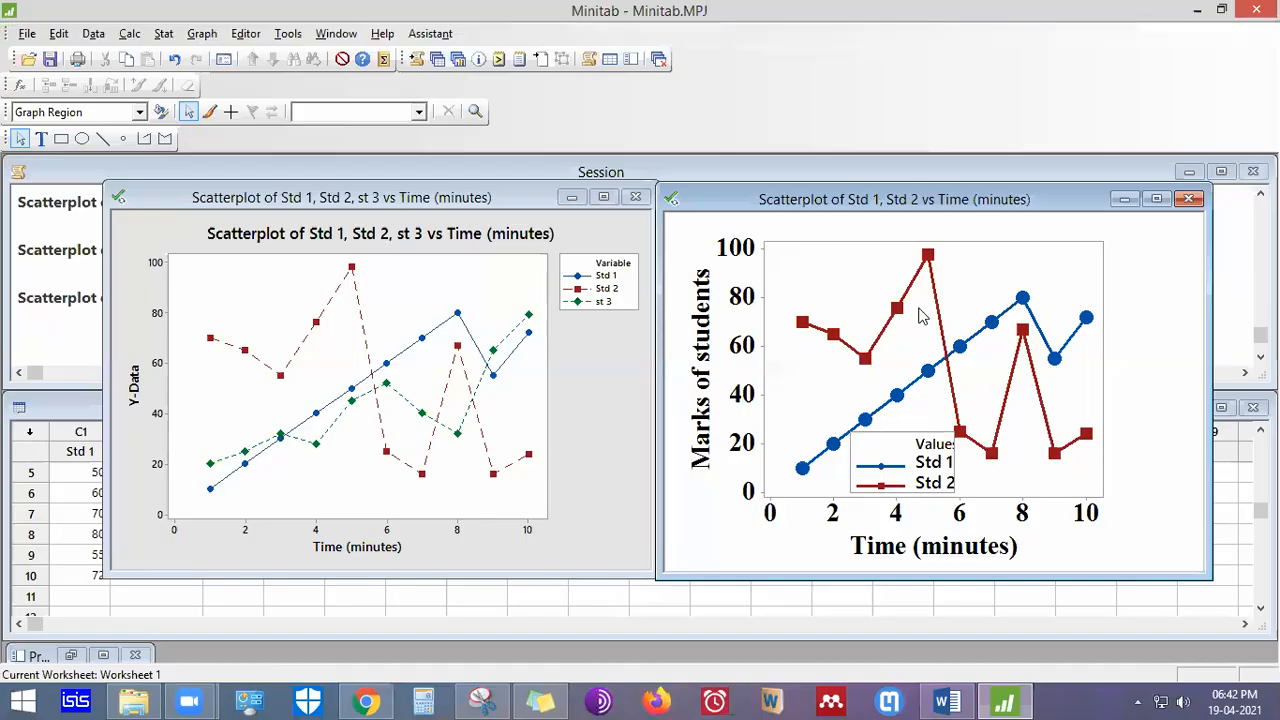
# Close the three-student scatterplot and the formatted Std 1, Std 2 scatterplot without saving either to a separate file
pyautogui.click(637, 198)
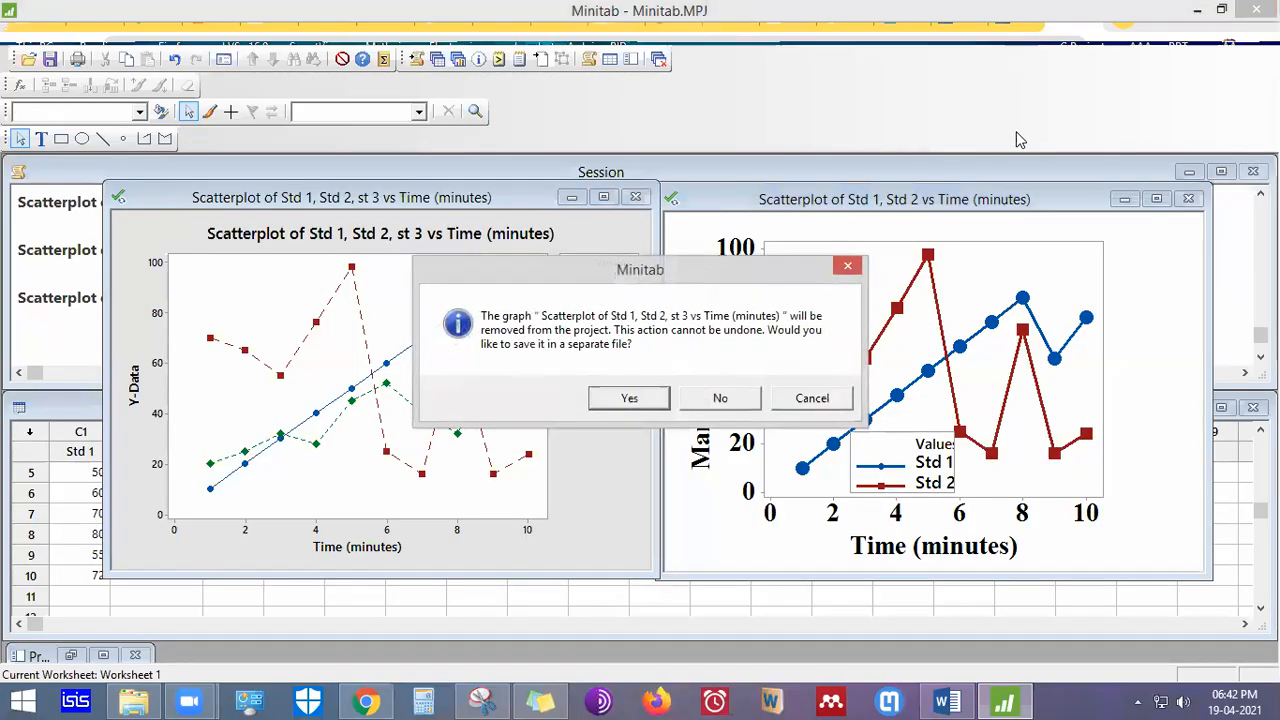
pyautogui.click(729, 404)
pyautogui.click(1189, 200)
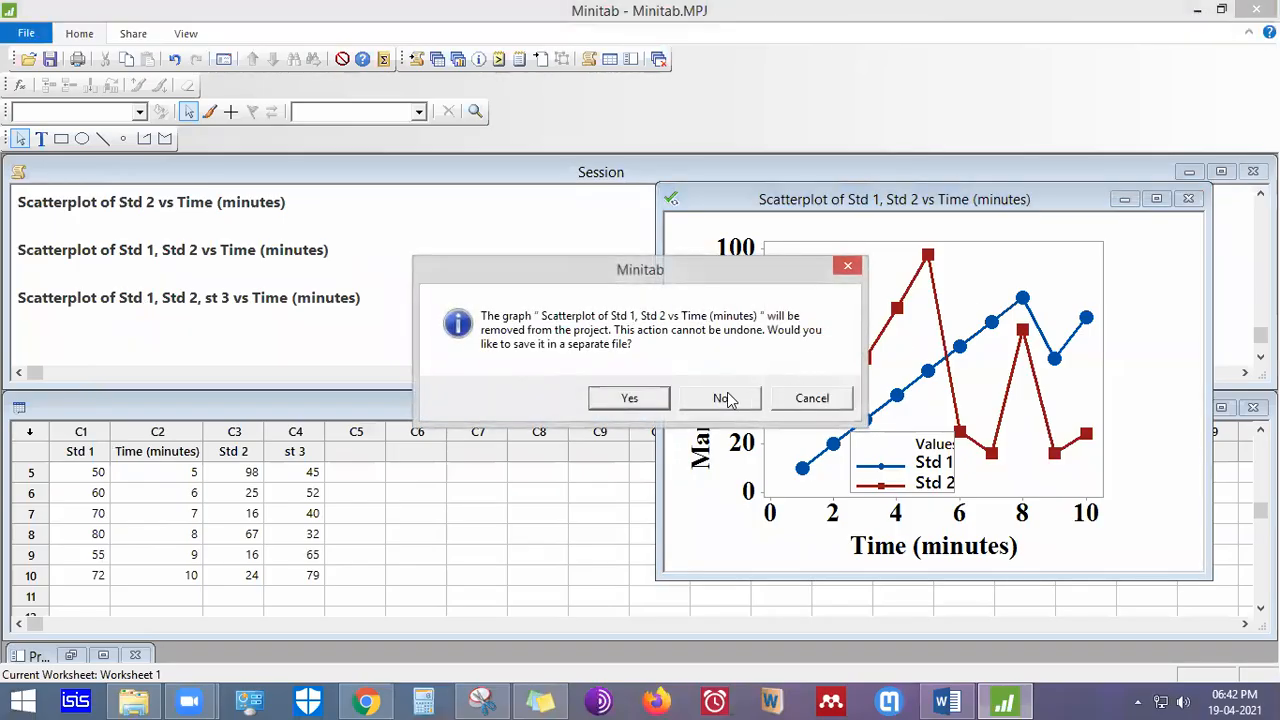
pyautogui.click(729, 403)
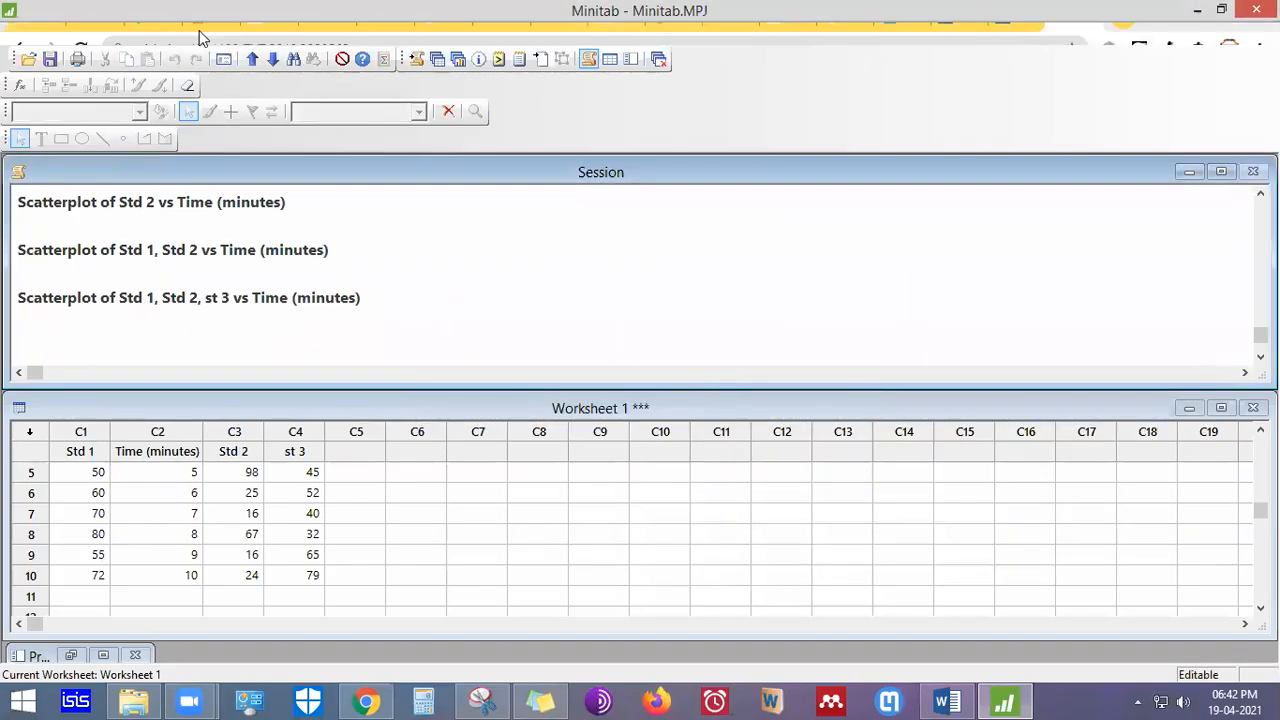
# Set up a With Regression scatterplot with Std 1 and Std 2 as Y variables, each against Time (minutes)
pyautogui.click(201, 35)
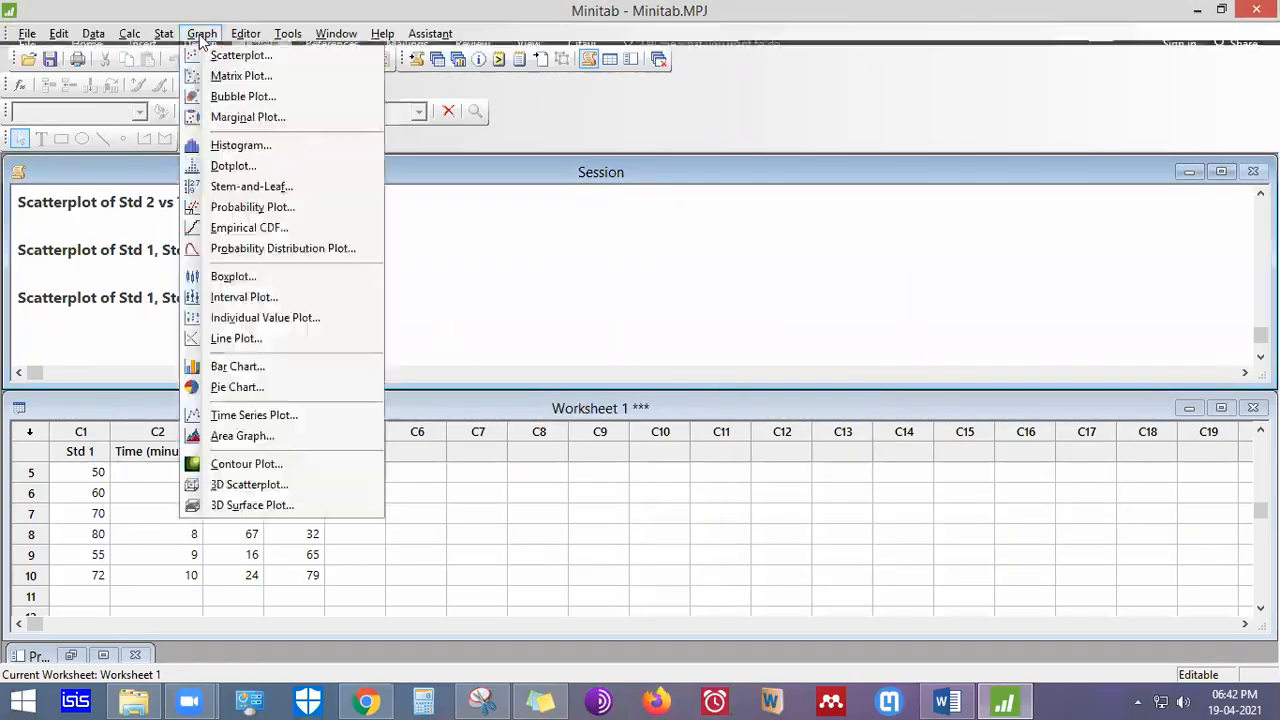
pyautogui.click(245, 57)
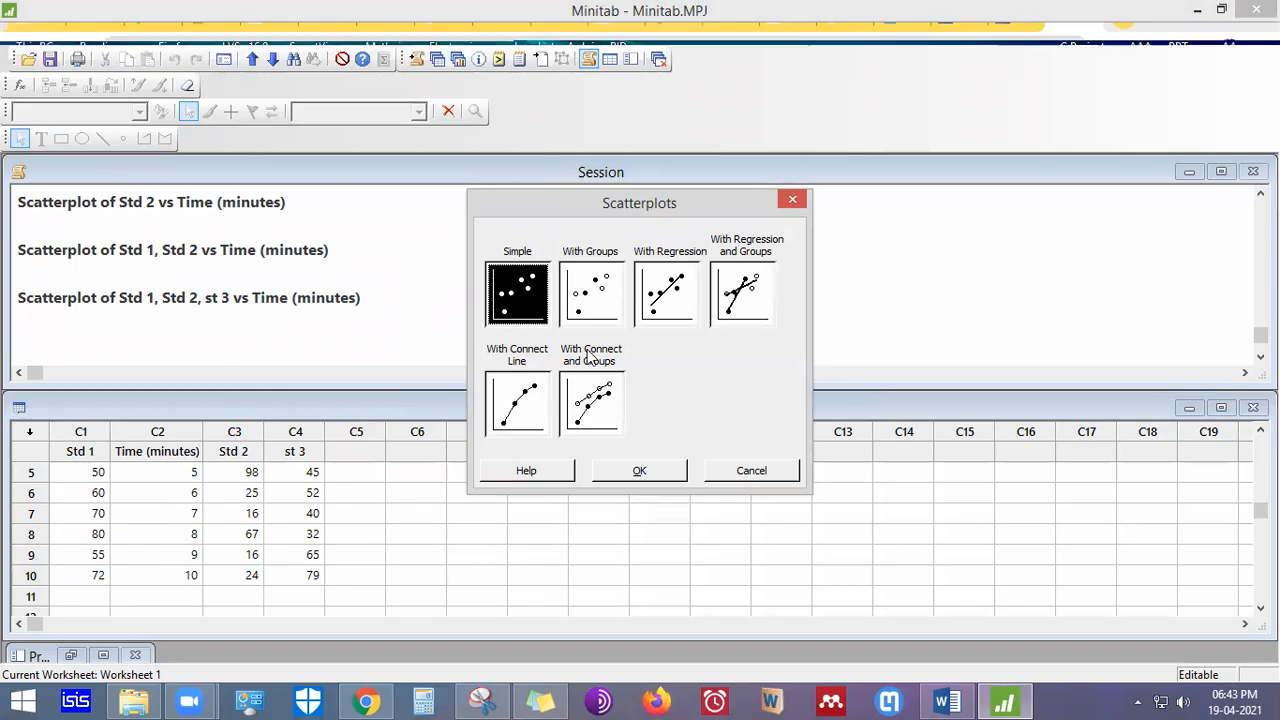
pyautogui.doubleClick(659, 303)
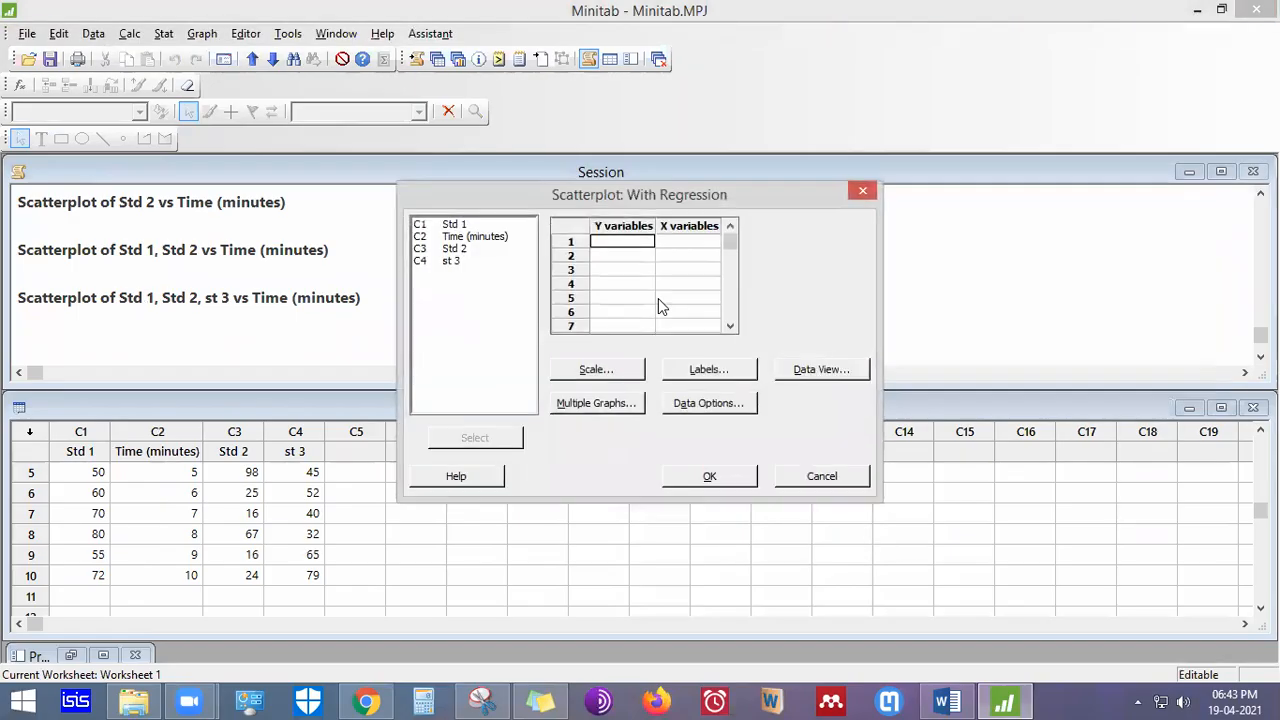
pyautogui.doubleClick(454, 228)
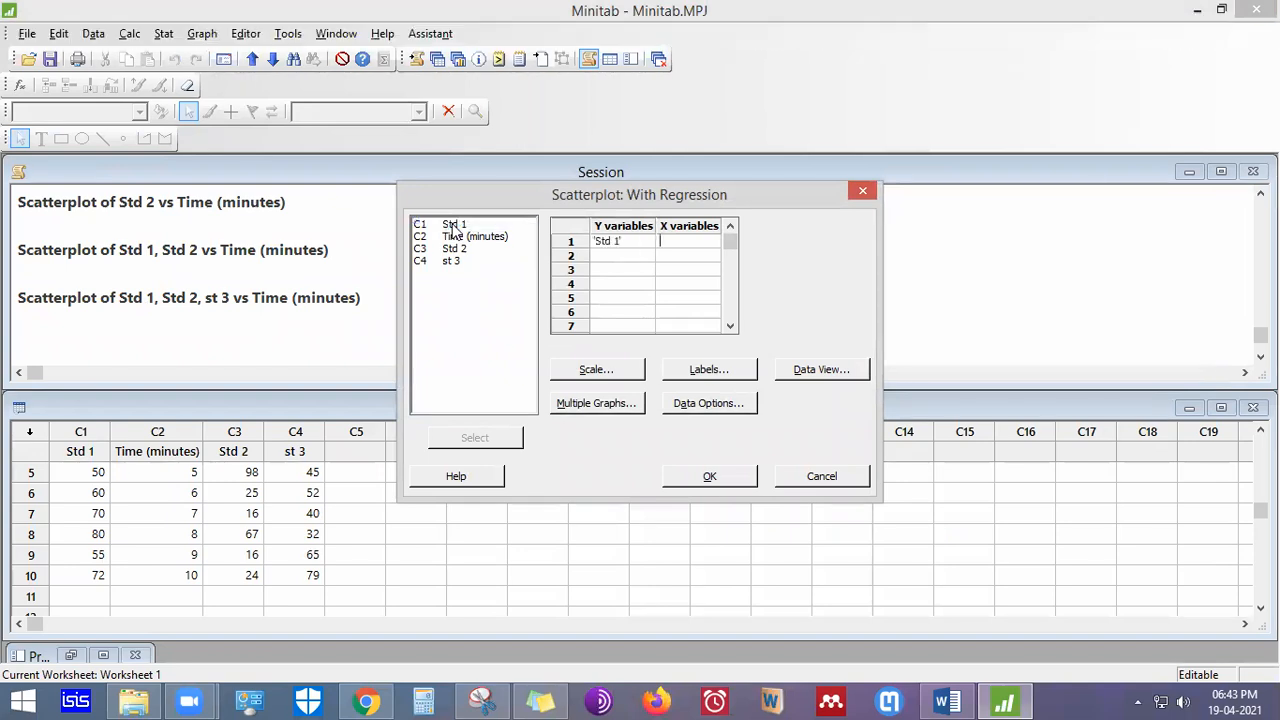
pyautogui.click(487, 241)
pyautogui.doubleClick(487, 241)
pyautogui.doubleClick(454, 224)
pyautogui.click(604, 257)
pyautogui.doubleClick(470, 248)
pyautogui.doubleClick(478, 237)
# Set the graph variable pairs to be overlaid on the same graph and generate the regression scatterplot
pyautogui.click(610, 403)
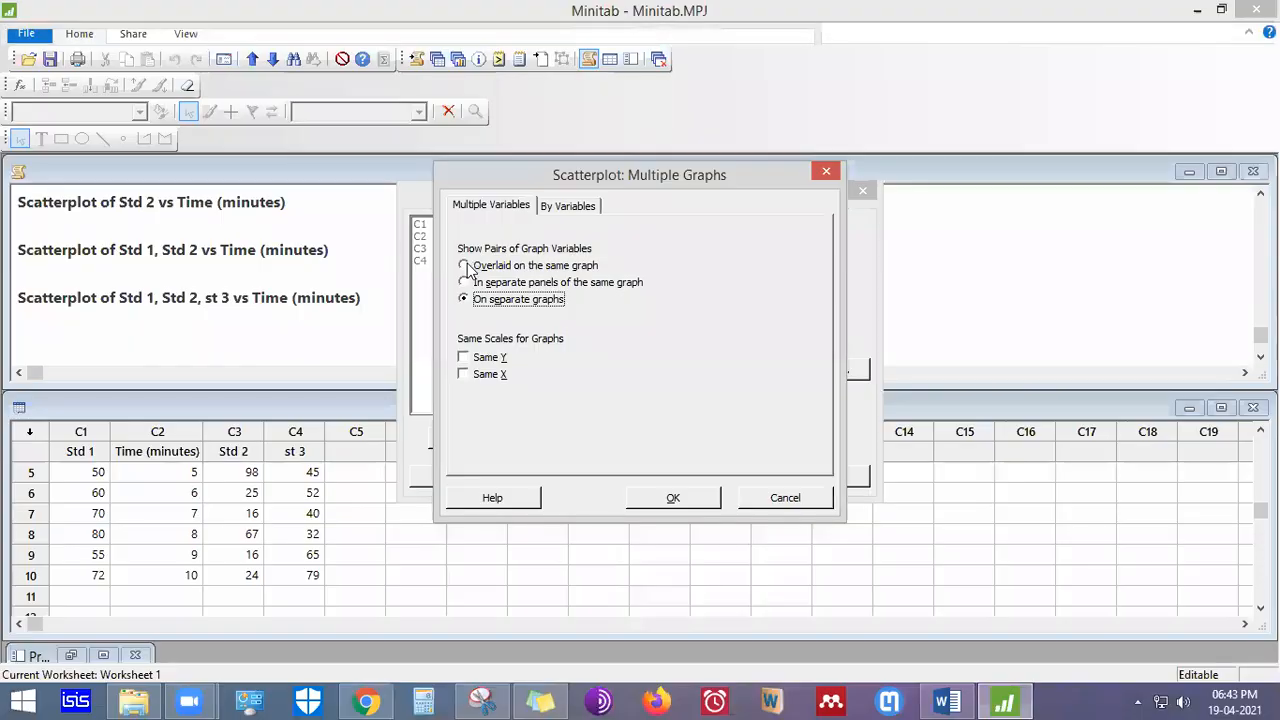
pyautogui.click(476, 266)
pyautogui.click(678, 500)
pyautogui.click(722, 482)
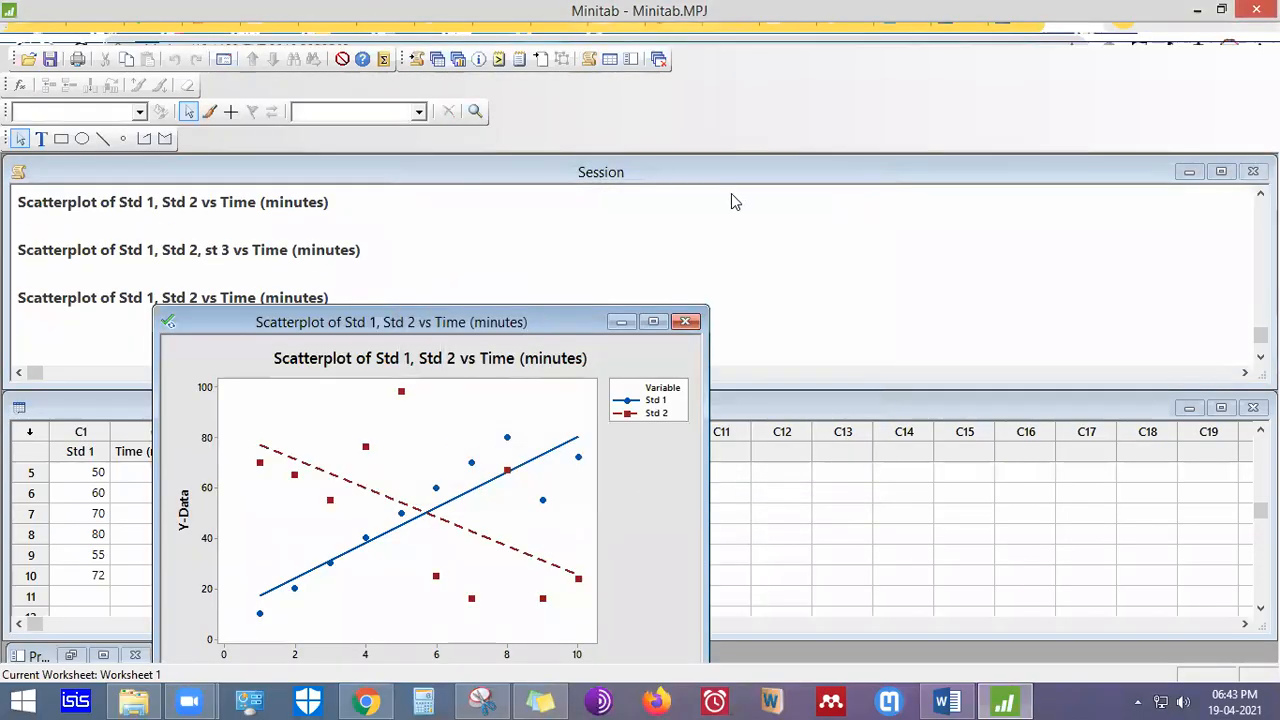
# Reposition the regression scatterplot to examine its fitted lines, and close it without saving it to a separate file
pyautogui.moveTo(536, 322); pyautogui.dragTo(731, 202)
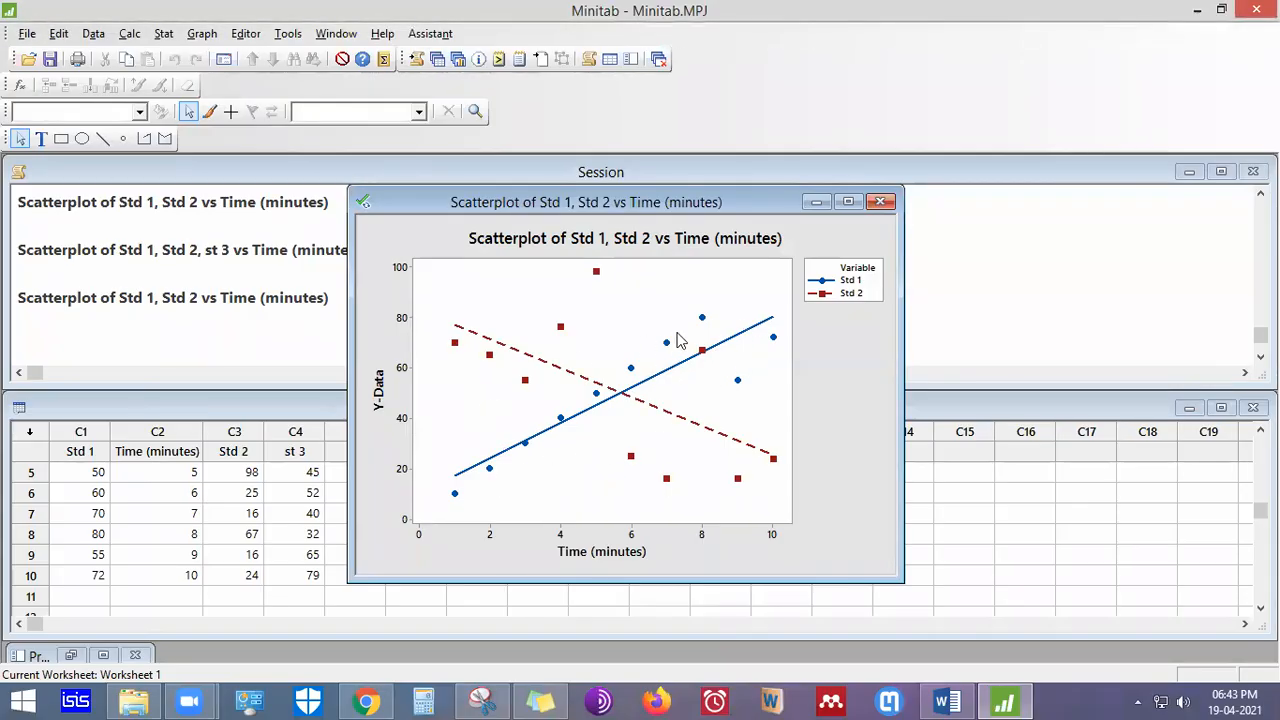
pyautogui.moveTo(686, 370)
pyautogui.moveTo(522, 360)
pyautogui.click(880, 201)
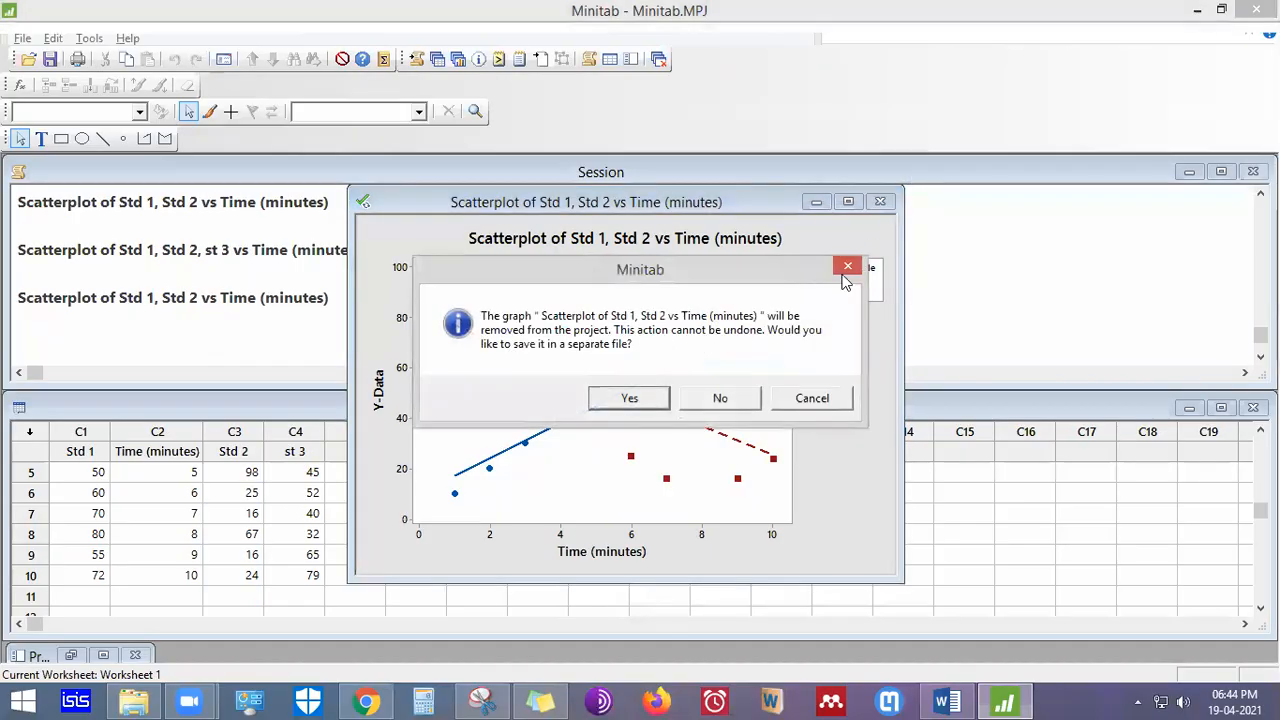
pyautogui.click(721, 399)
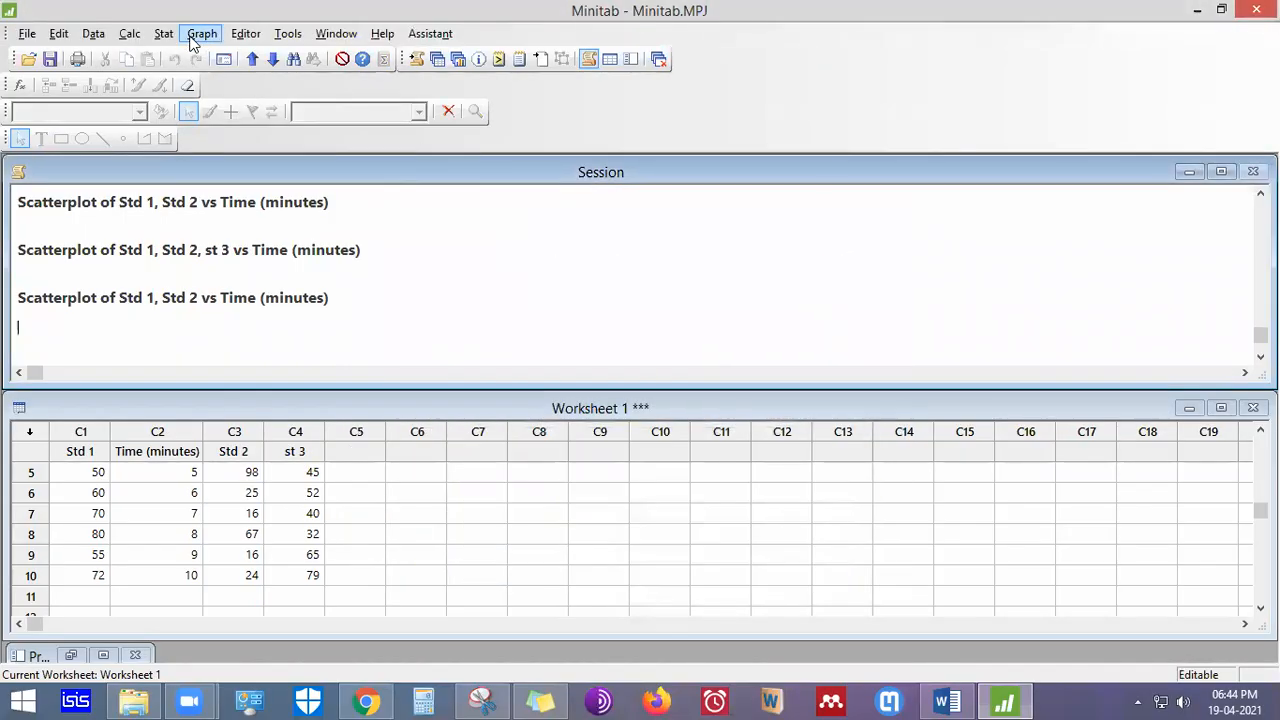
# Start a Simple bar chart whose bars represent counts of unique values
pyautogui.click(191, 38)
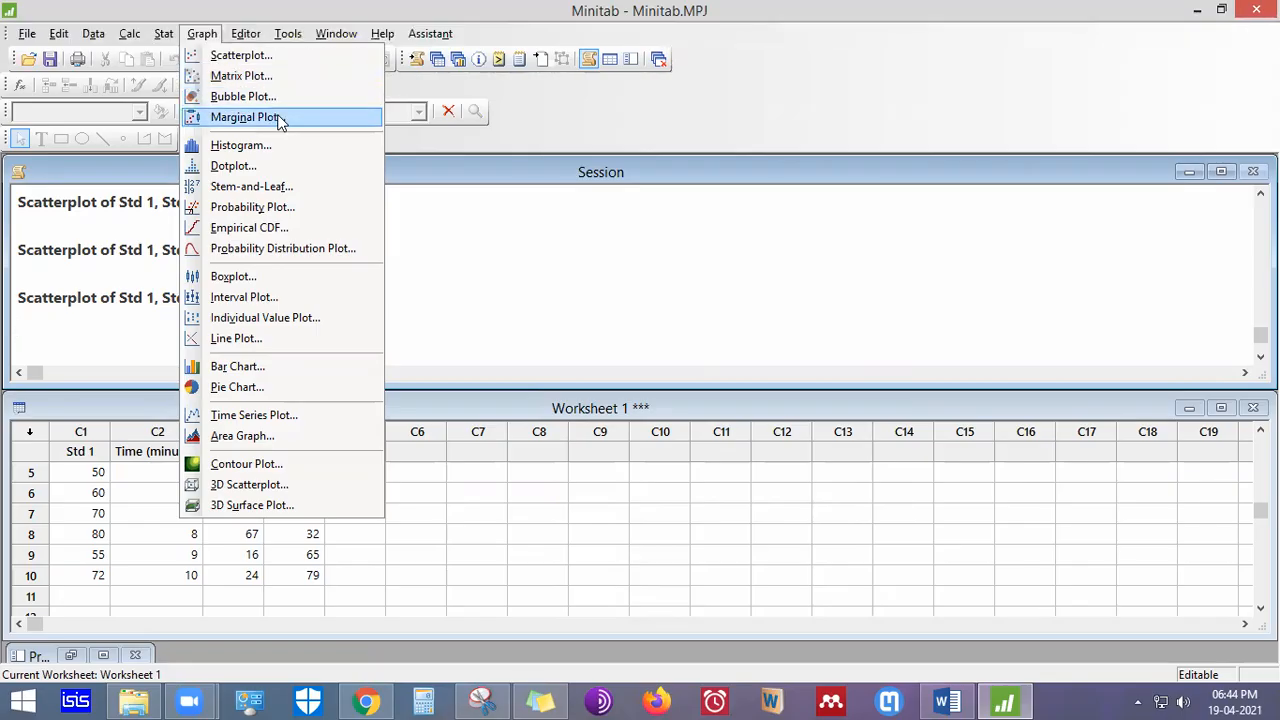
pyautogui.click(291, 365)
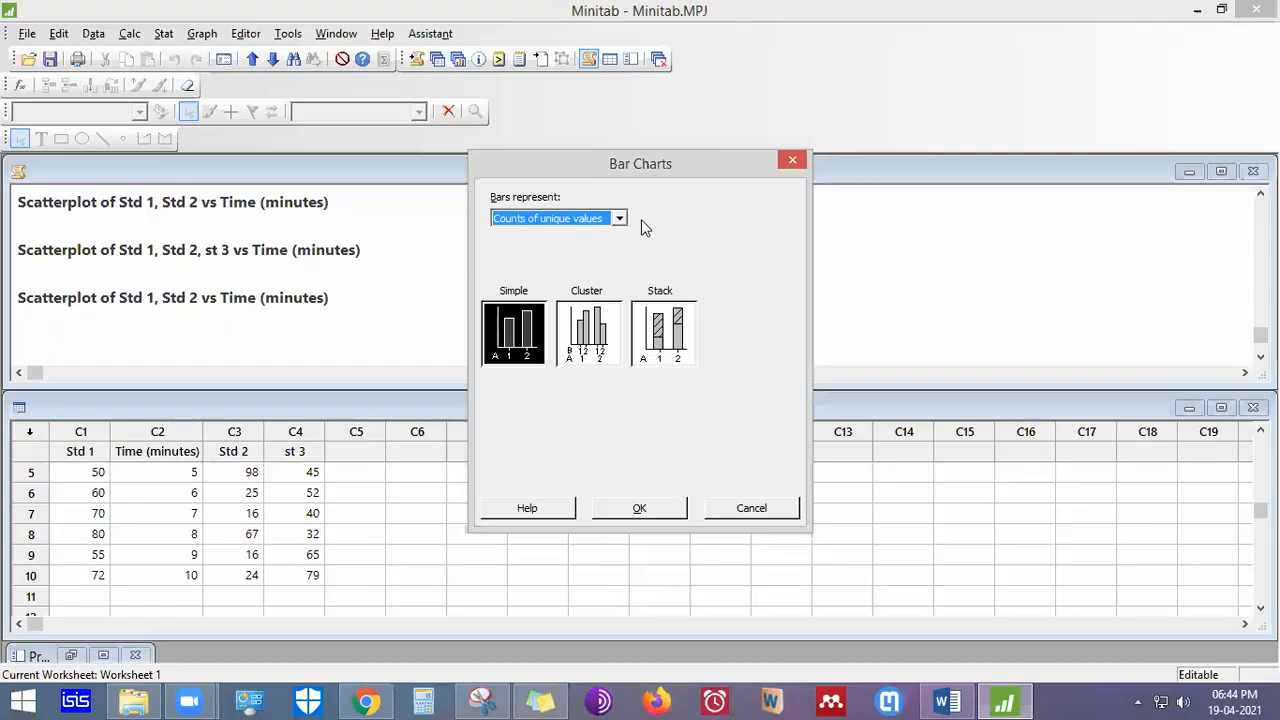
pyautogui.click(570, 225)
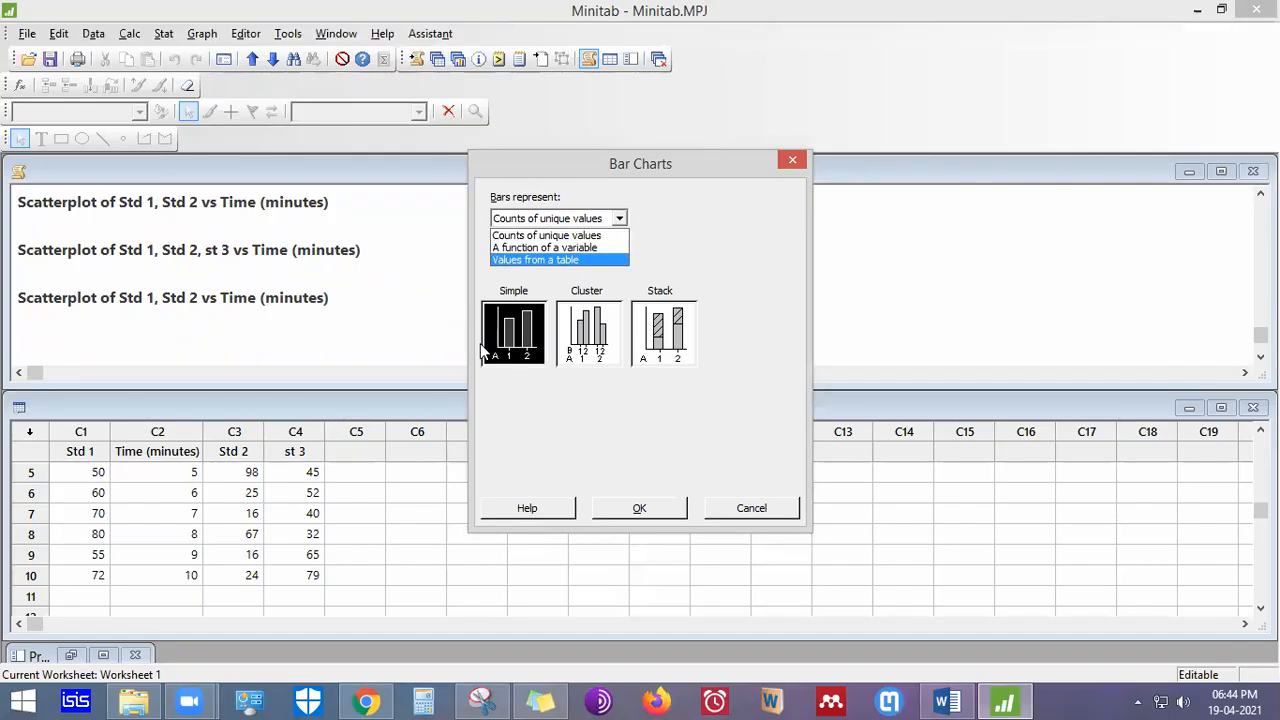
pyautogui.click(562, 236)
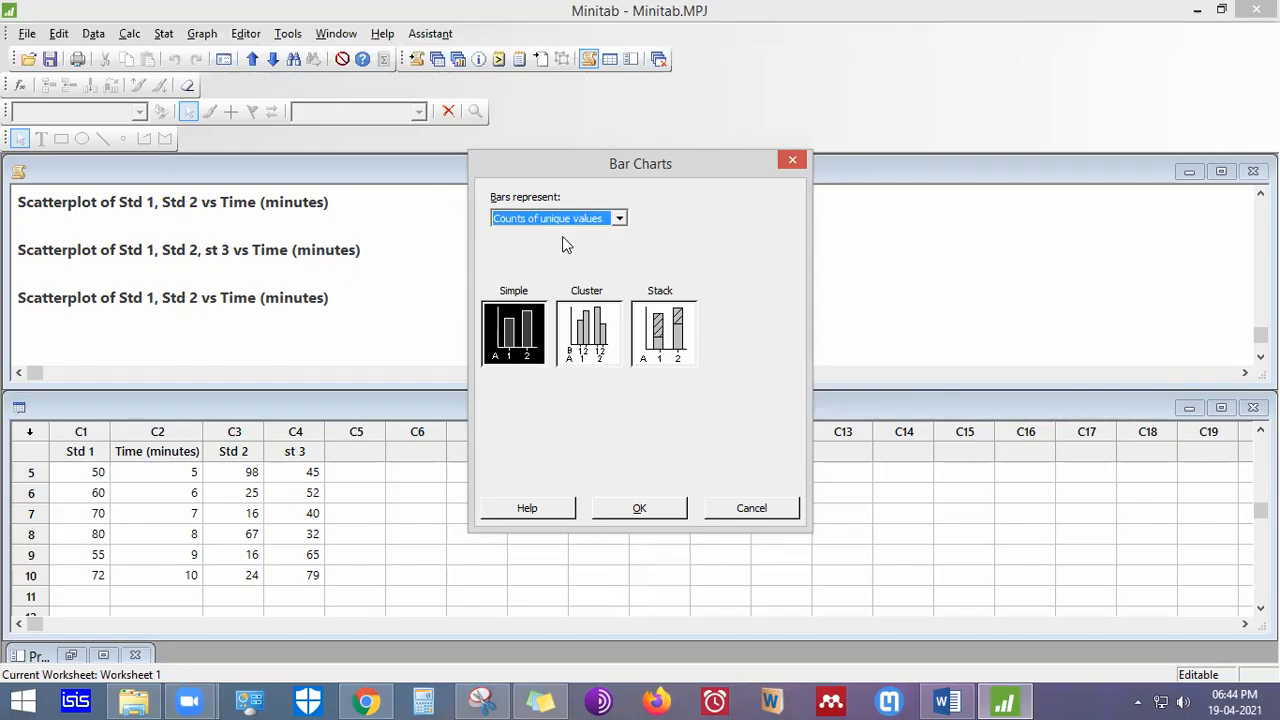
pyautogui.doubleClick(520, 350)
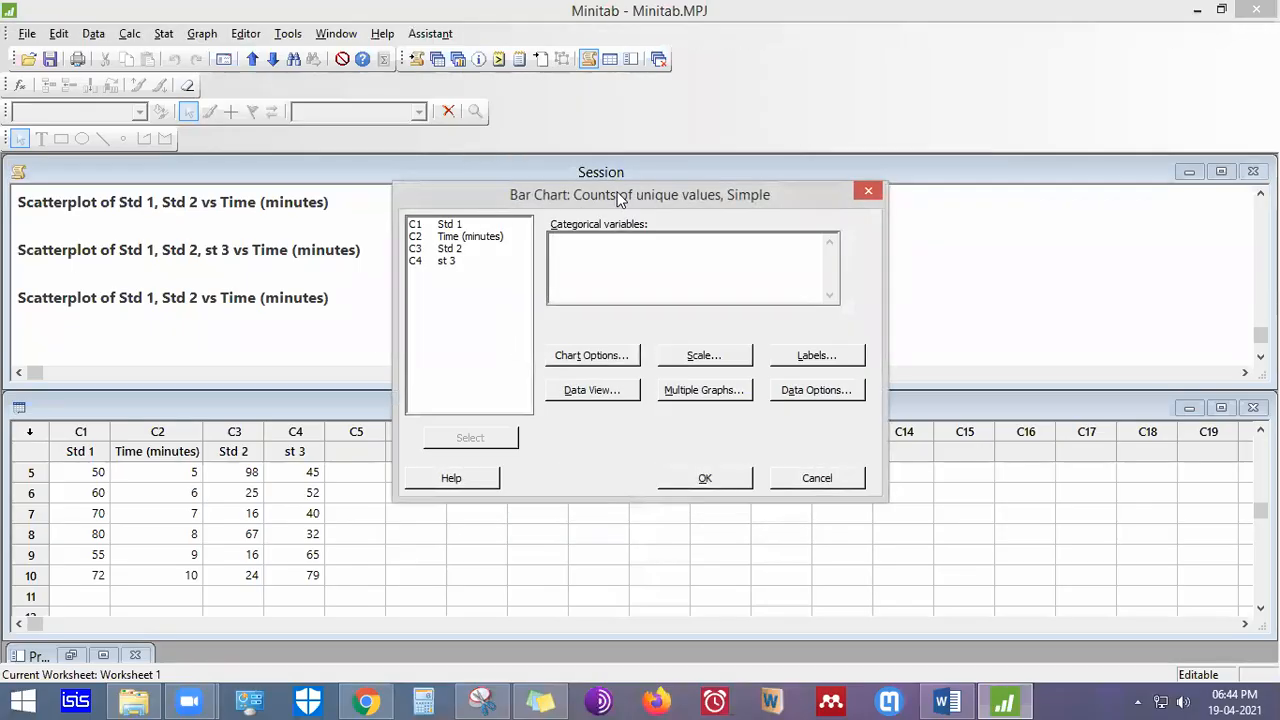
# Choose Std 1 and Std 2 as the categorical variables and generate their bar charts
pyautogui.moveTo(620, 195); pyautogui.dragTo(709, 195)
pyautogui.click(703, 259)
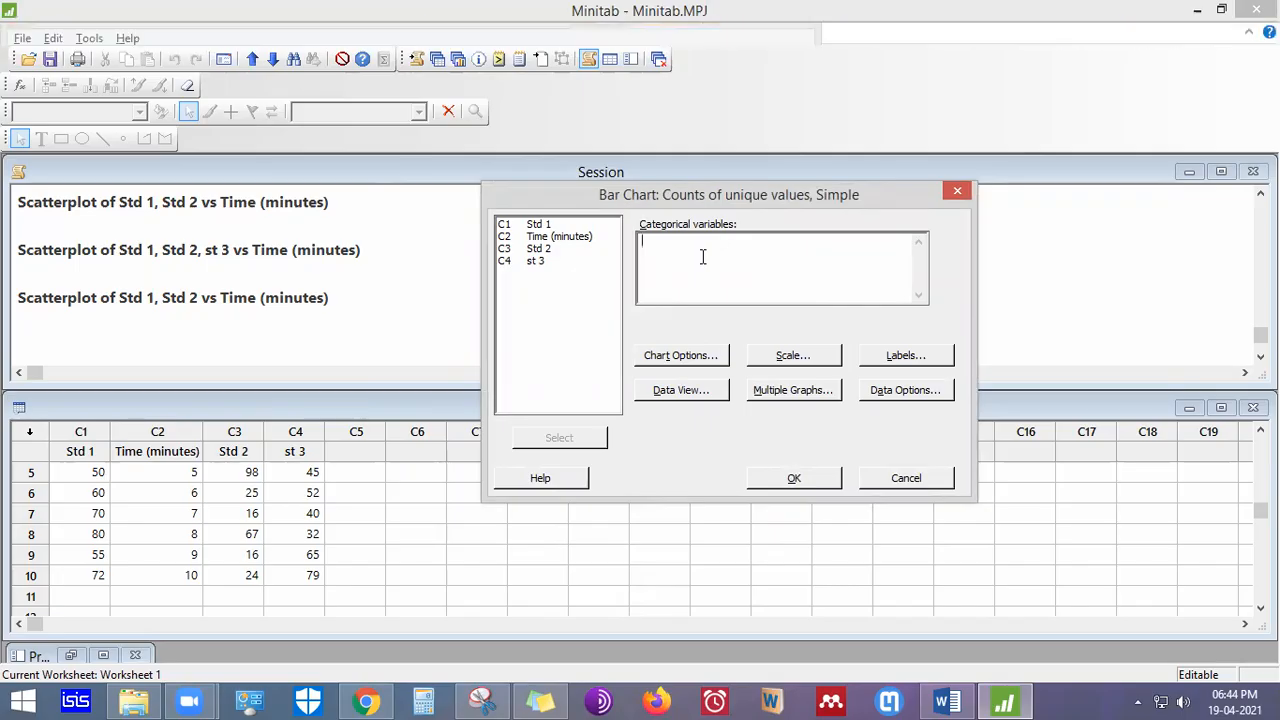
pyautogui.doubleClick(563, 230)
pyautogui.doubleClick(557, 249)
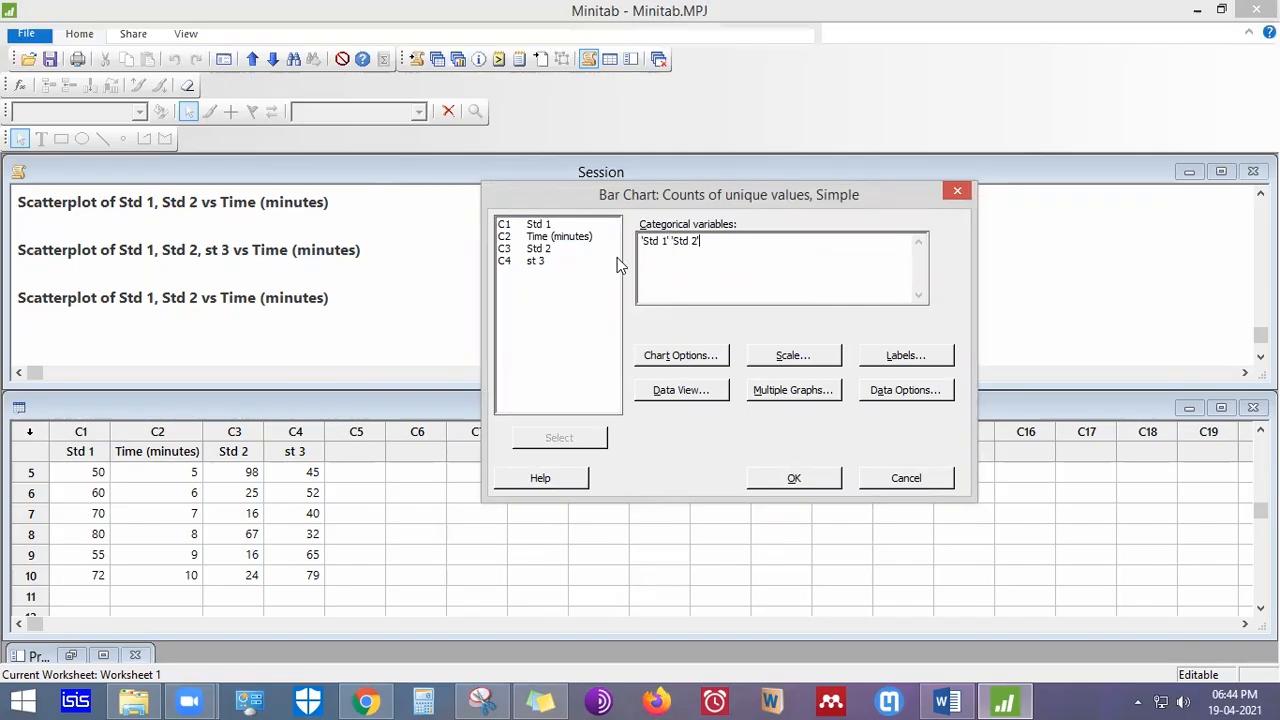
pyautogui.click(786, 477)
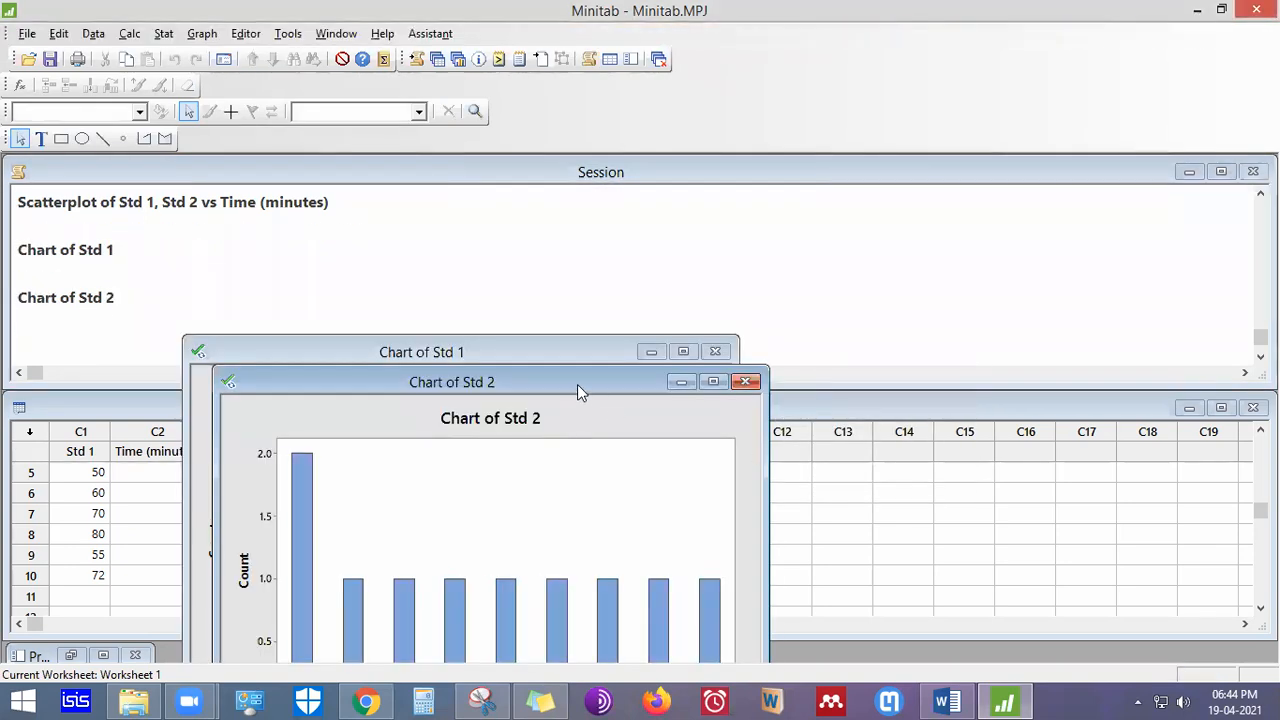
# Arrange the Std 1 and Std 2 bar charts side by side to compare them
pyautogui.moveTo(577, 384); pyautogui.dragTo(1054, 212)
pyautogui.click(506, 366)
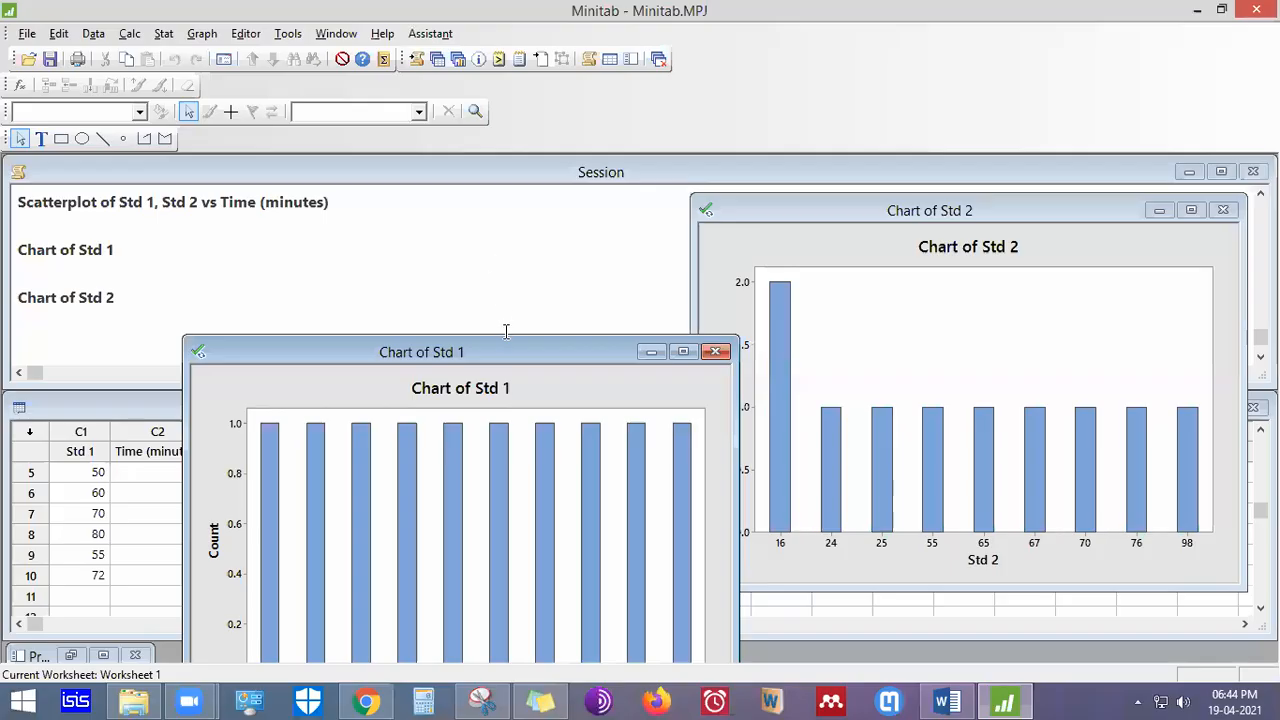
pyautogui.moveTo(480, 350); pyautogui.dragTo(418, 201)
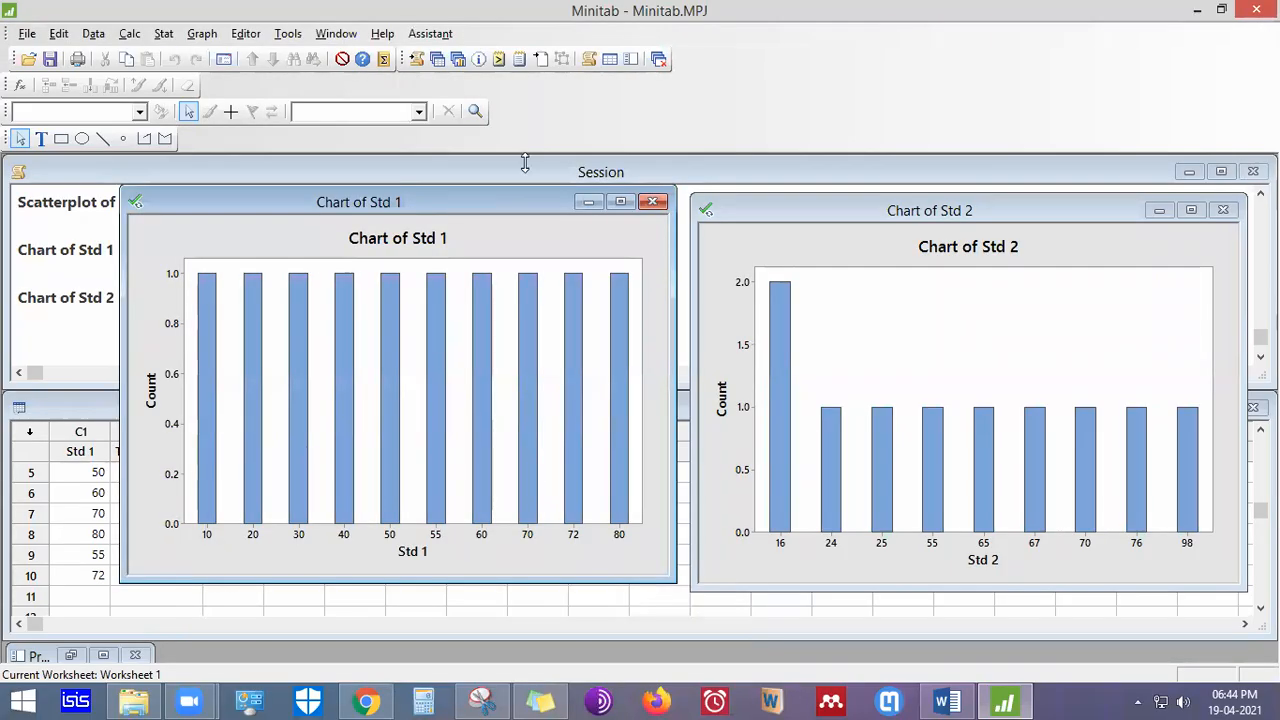
# Close the Std 1 and Std 2 bar charts without saving them to separate files
pyautogui.click(652, 203)
pyautogui.click(729, 387)
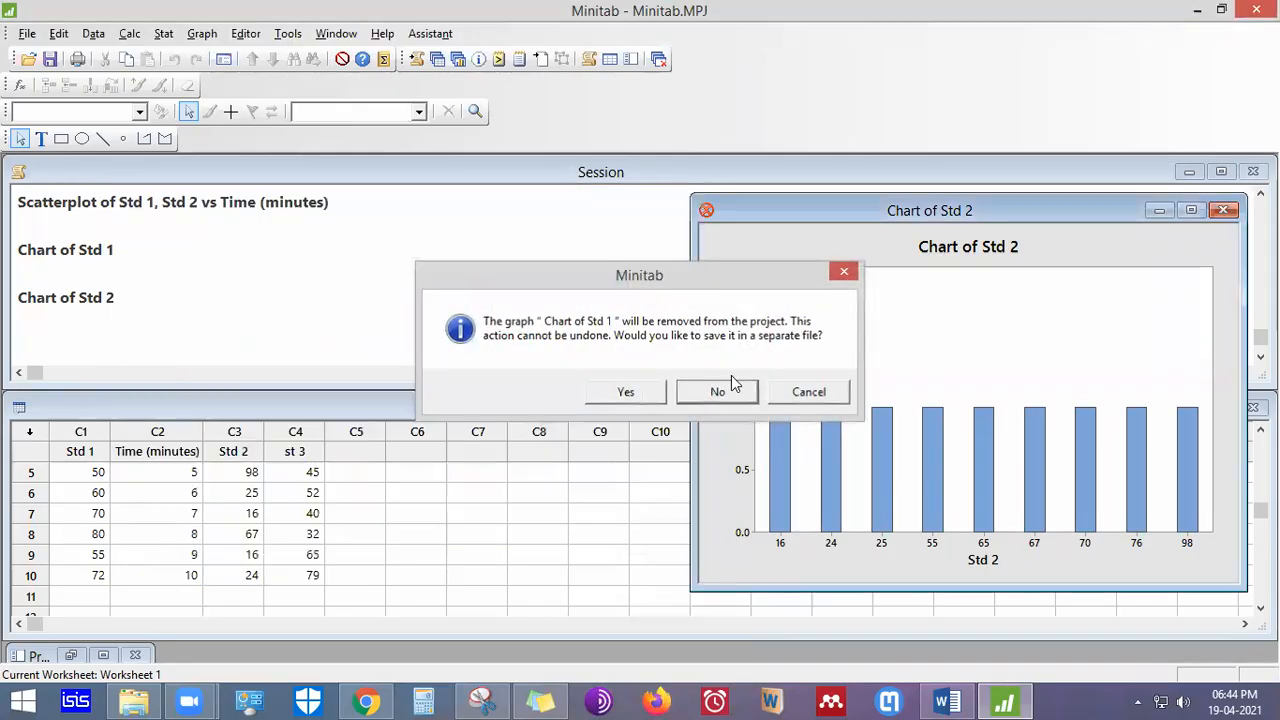
pyautogui.click(1222, 211)
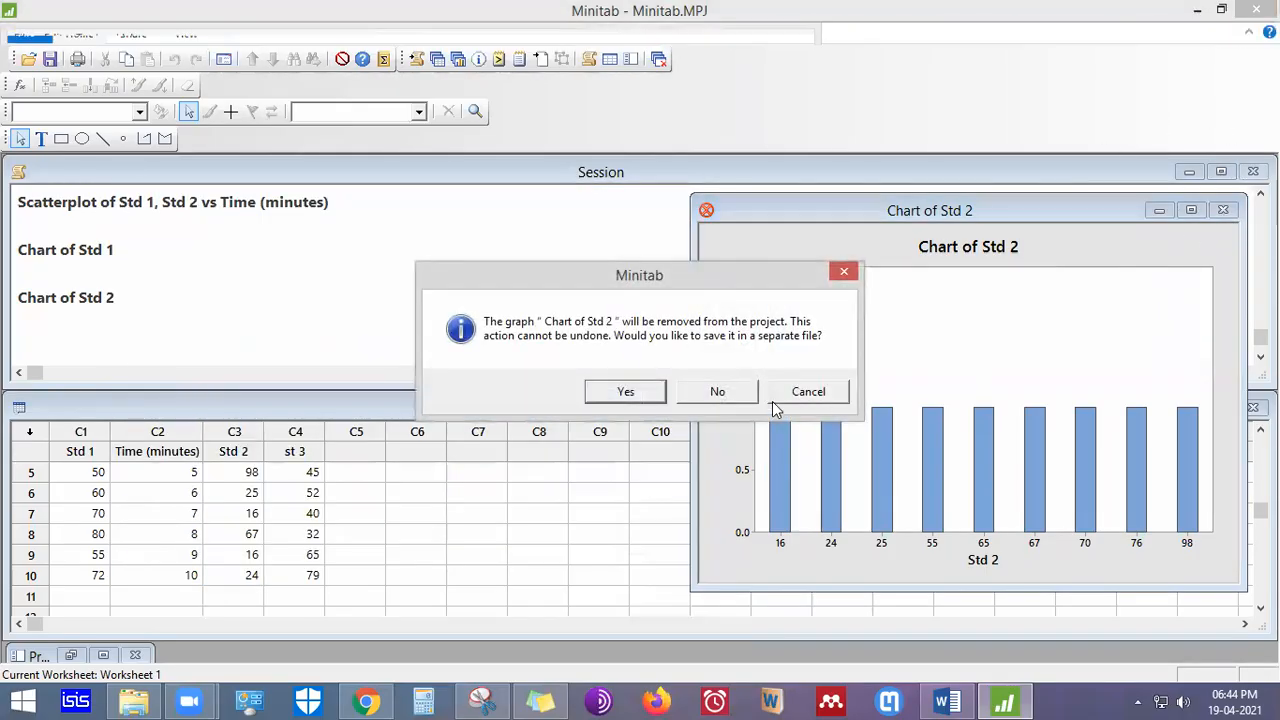
pyautogui.click(712, 388)
# Create Simple bar charts of Std 1 and Std 2 with the Same Y scale and move a chart window for comparison
pyautogui.click(201, 33)
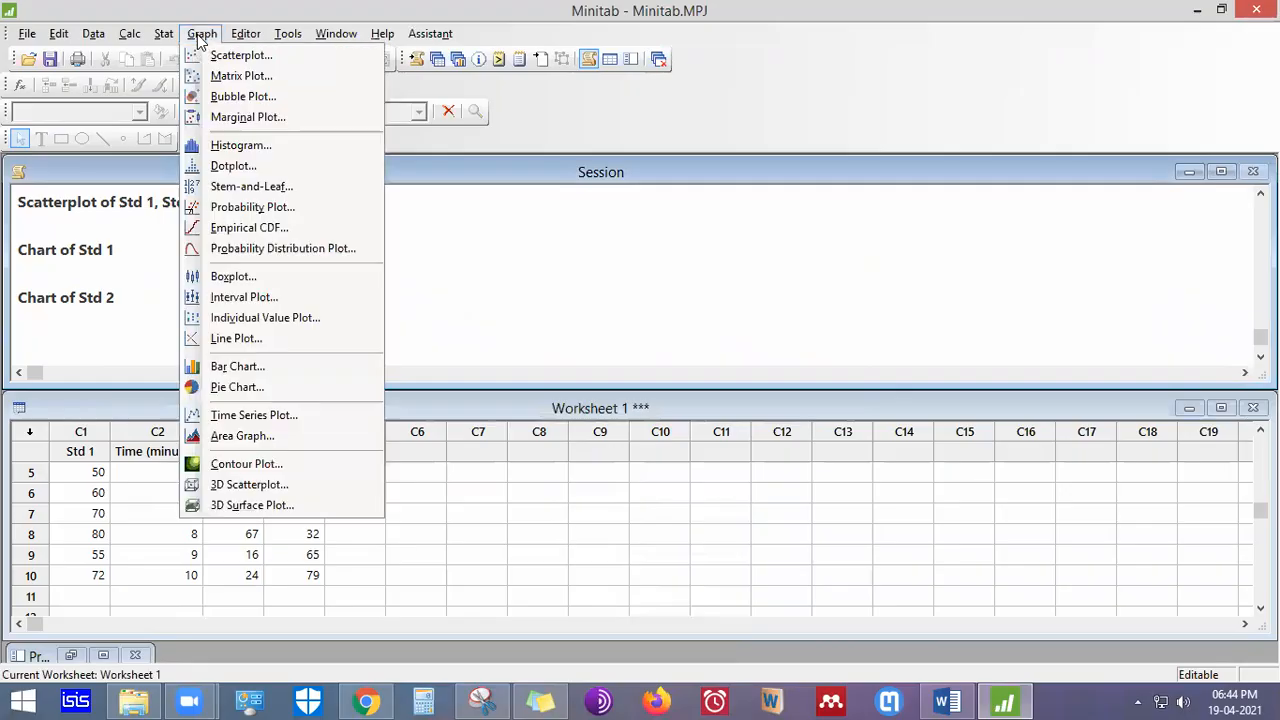
pyautogui.click(268, 368)
pyautogui.doubleClick(515, 338)
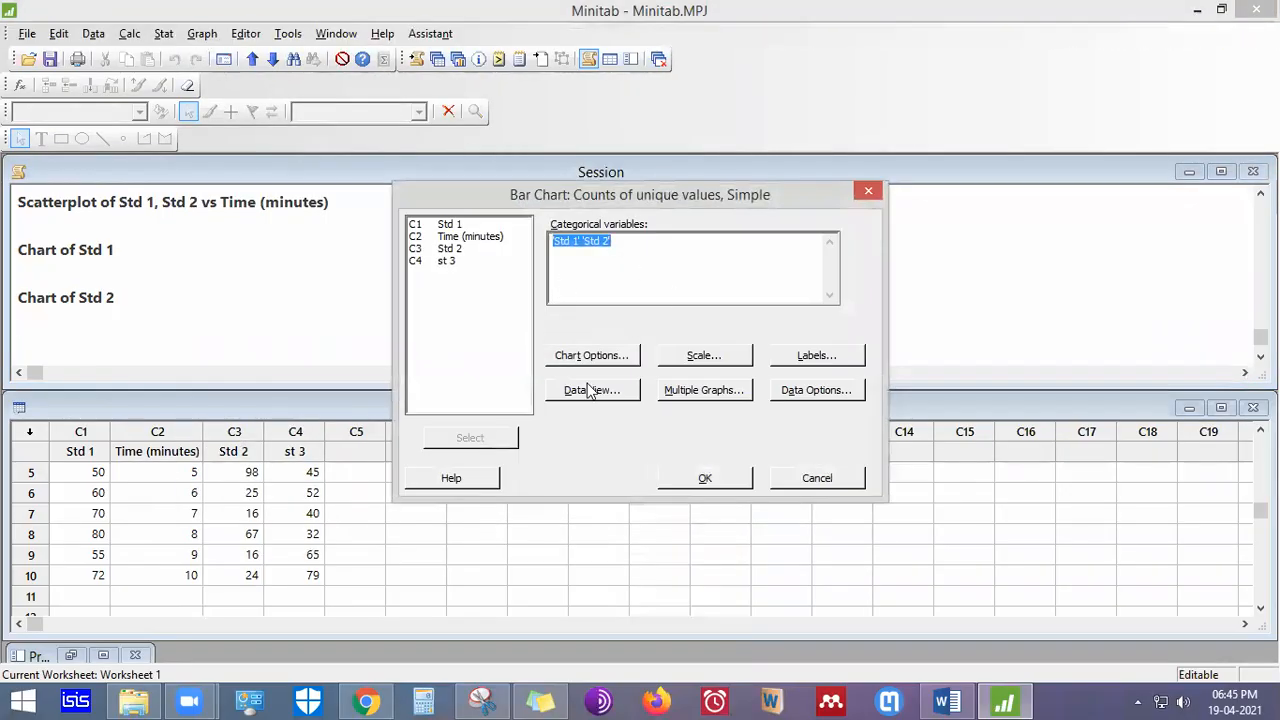
pyautogui.click(686, 390)
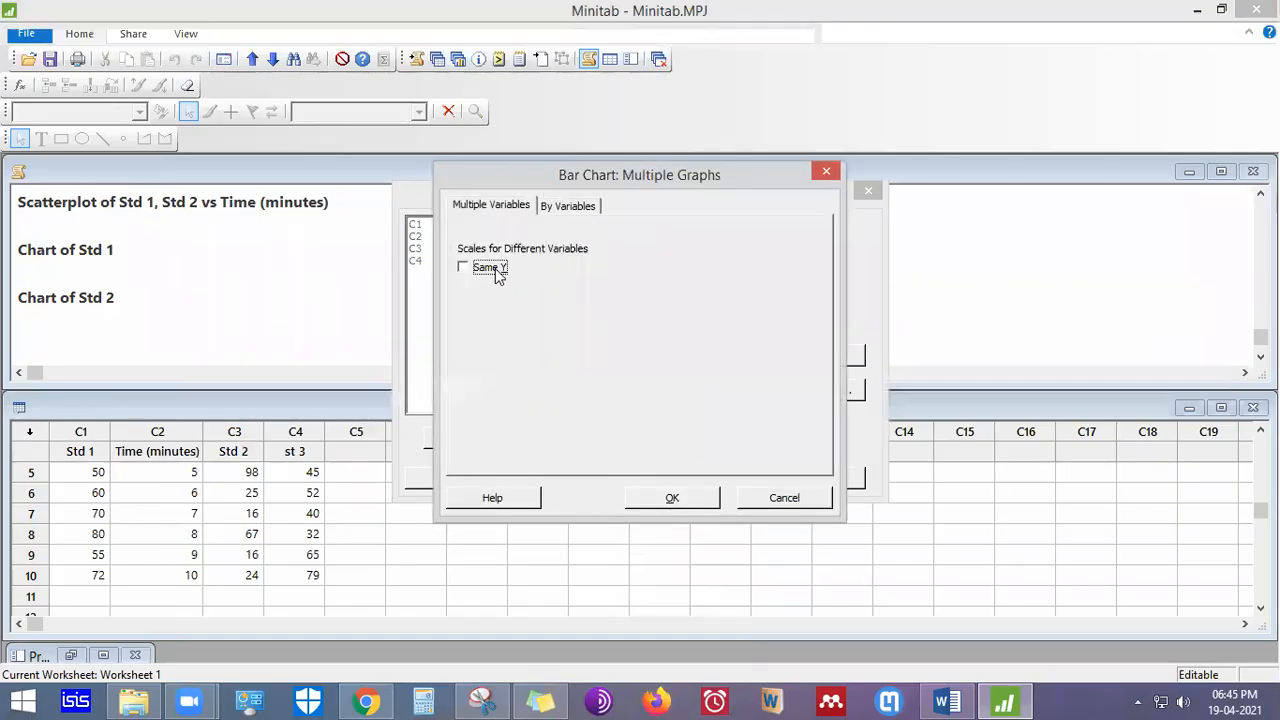
pyautogui.click(463, 268)
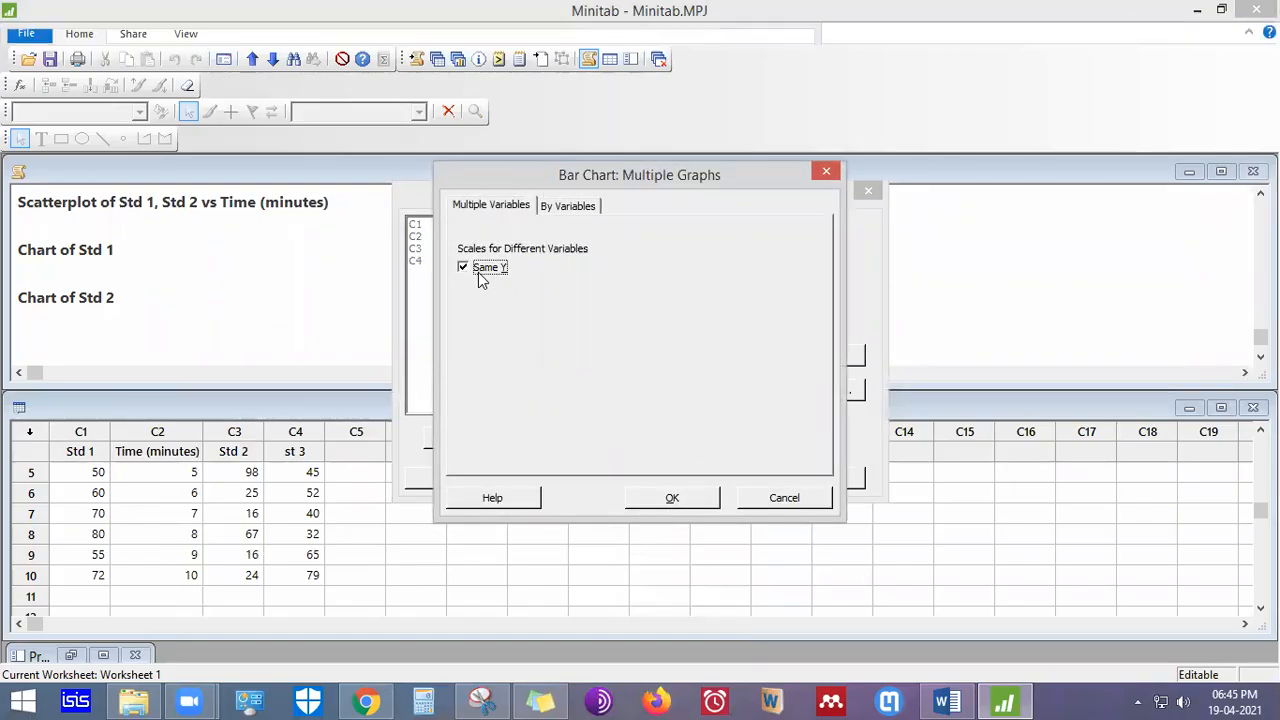
pyautogui.click(700, 503)
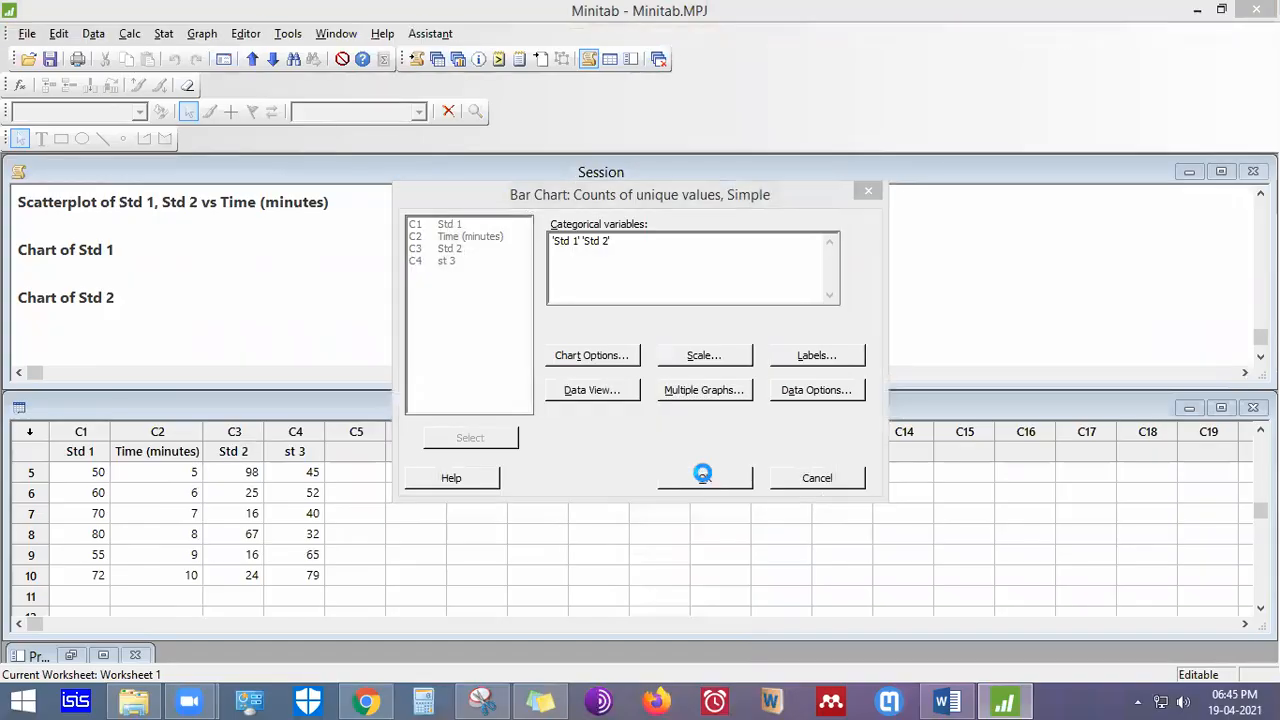
pyautogui.click(704, 474)
pyautogui.moveTo(545, 434); pyautogui.dragTo(641, 393)
# Close the same-scale Std 1 and Std 2 bar charts without saving them to separate files
pyautogui.click(900, 399)
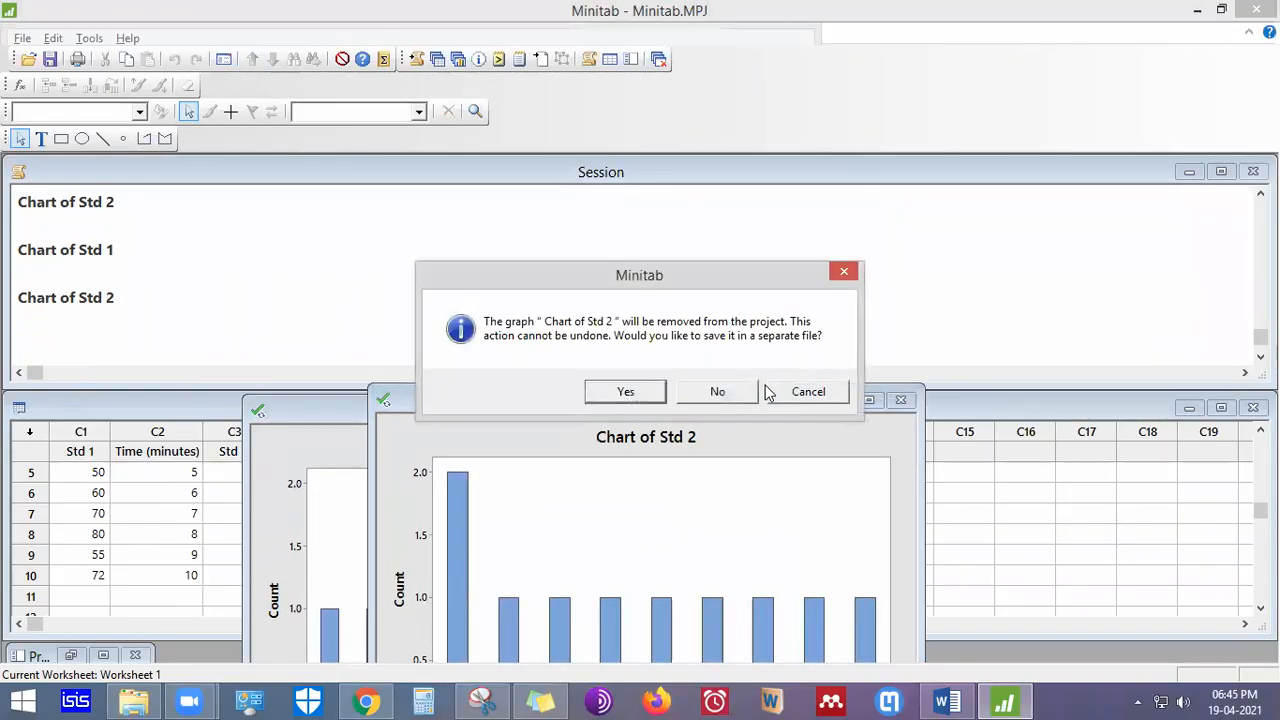
pyautogui.click(717, 391)
pyautogui.click(775, 413)
pyautogui.click(718, 391)
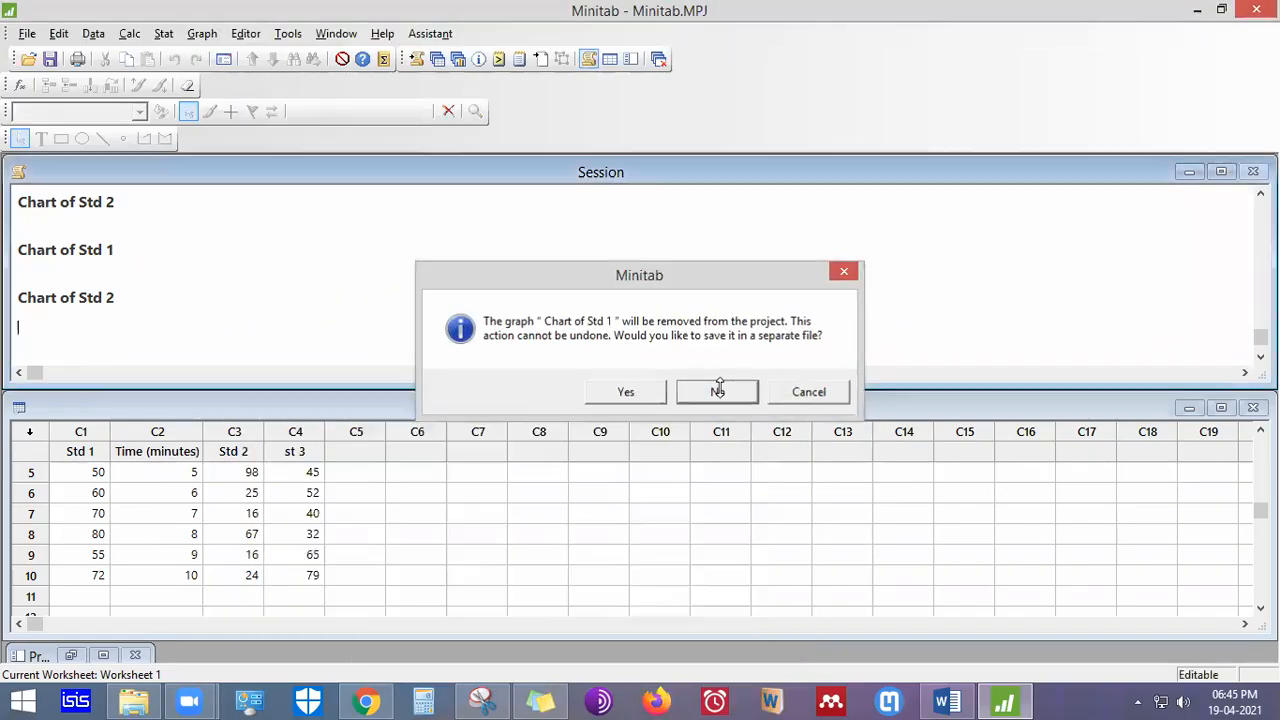
# Start another Simple bar chart of Std 1 and Std 2 and review its chart options, leaving them unchanged
pyautogui.click(202, 33)
pyautogui.click(281, 368)
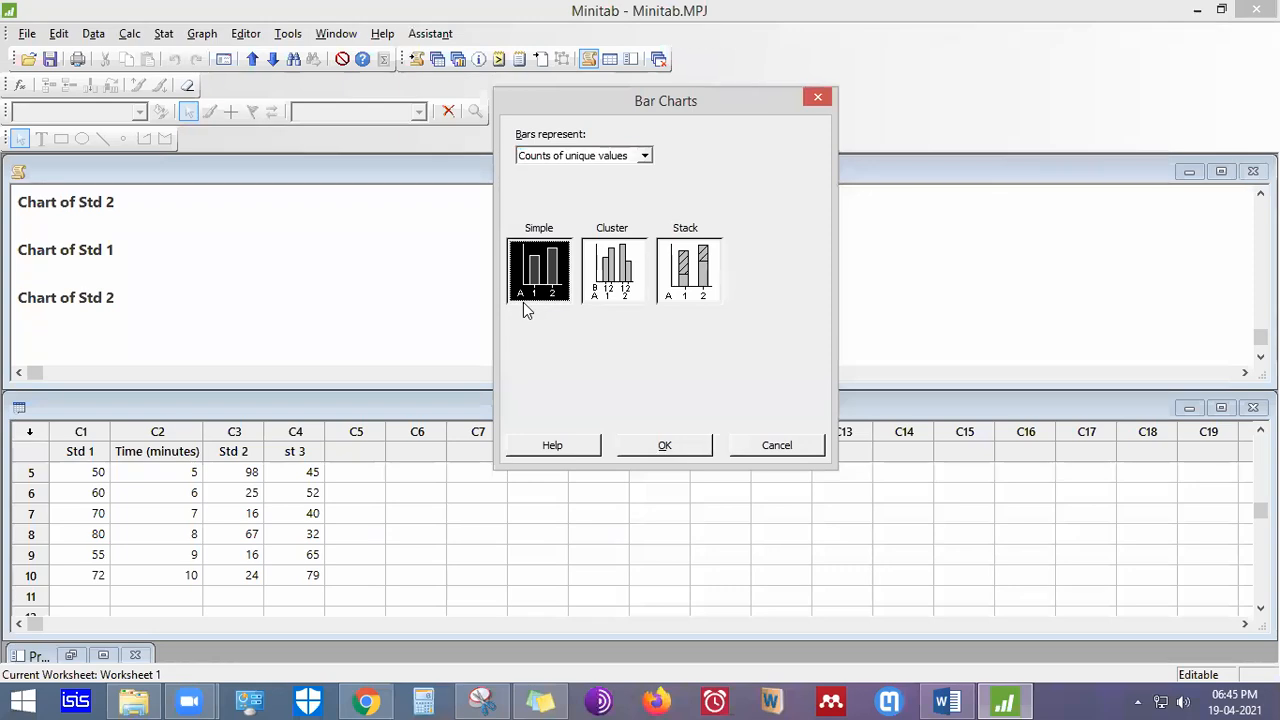
pyautogui.doubleClick(523, 304)
pyautogui.click(639, 245)
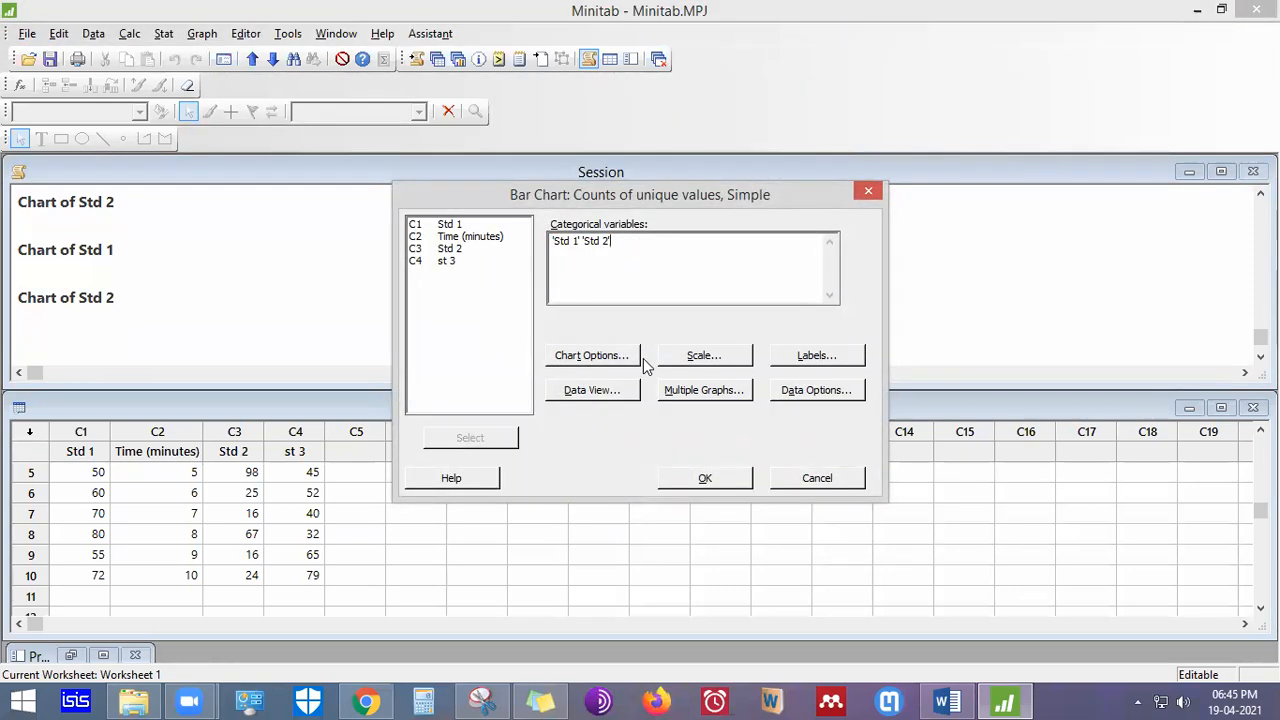
pyautogui.click(571, 353)
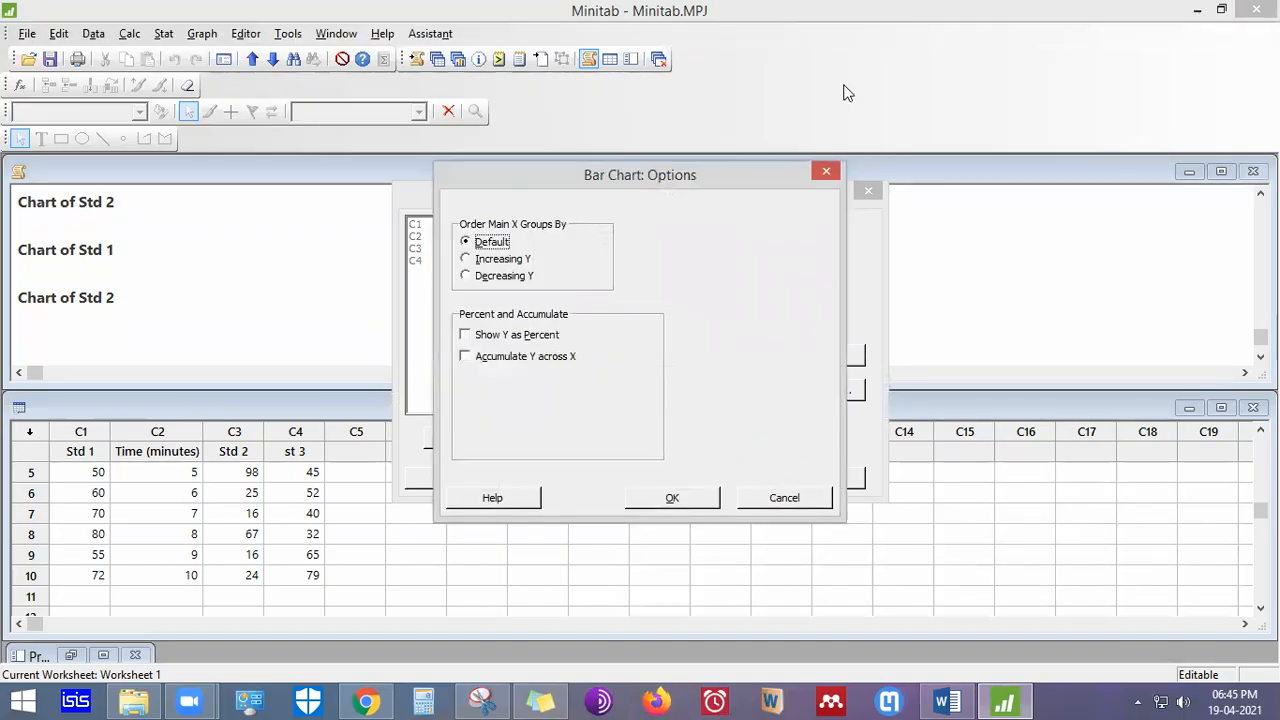
pyautogui.click(825, 173)
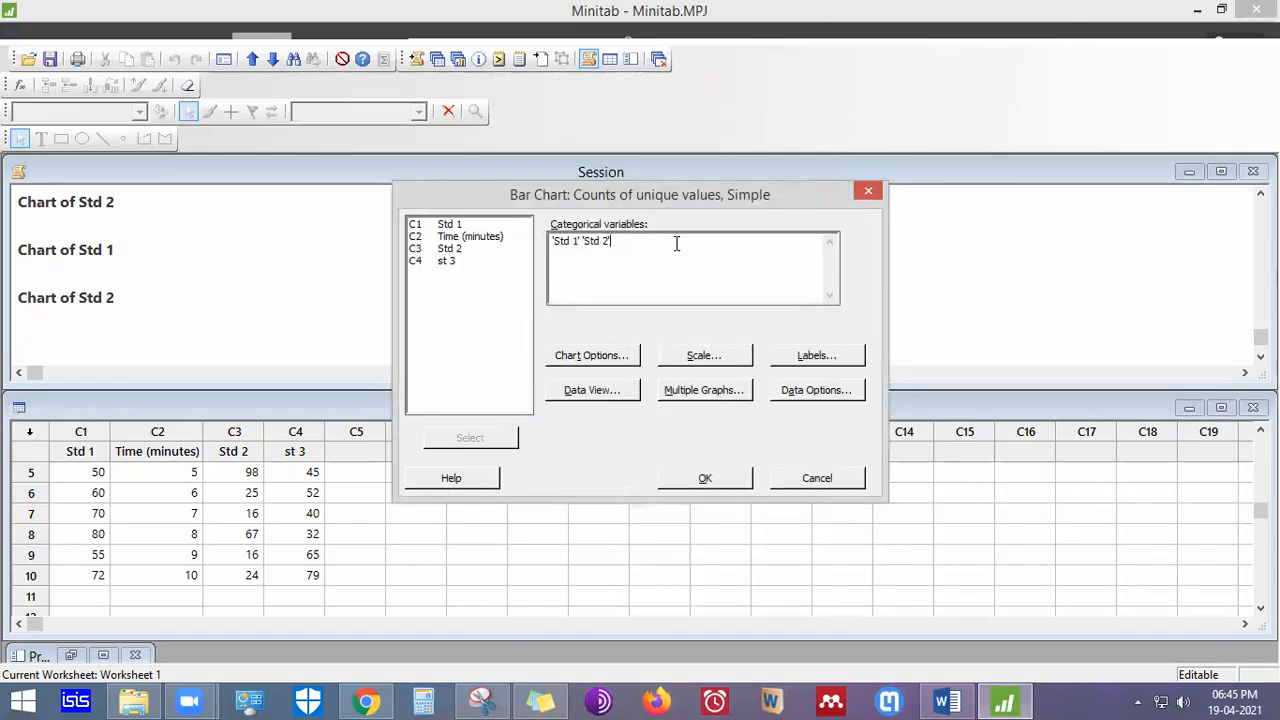
# Keep Same Y on for the multiple graphs and generate the Std 1 and Std 2 charts, offset for comparison
pyautogui.click(727, 397)
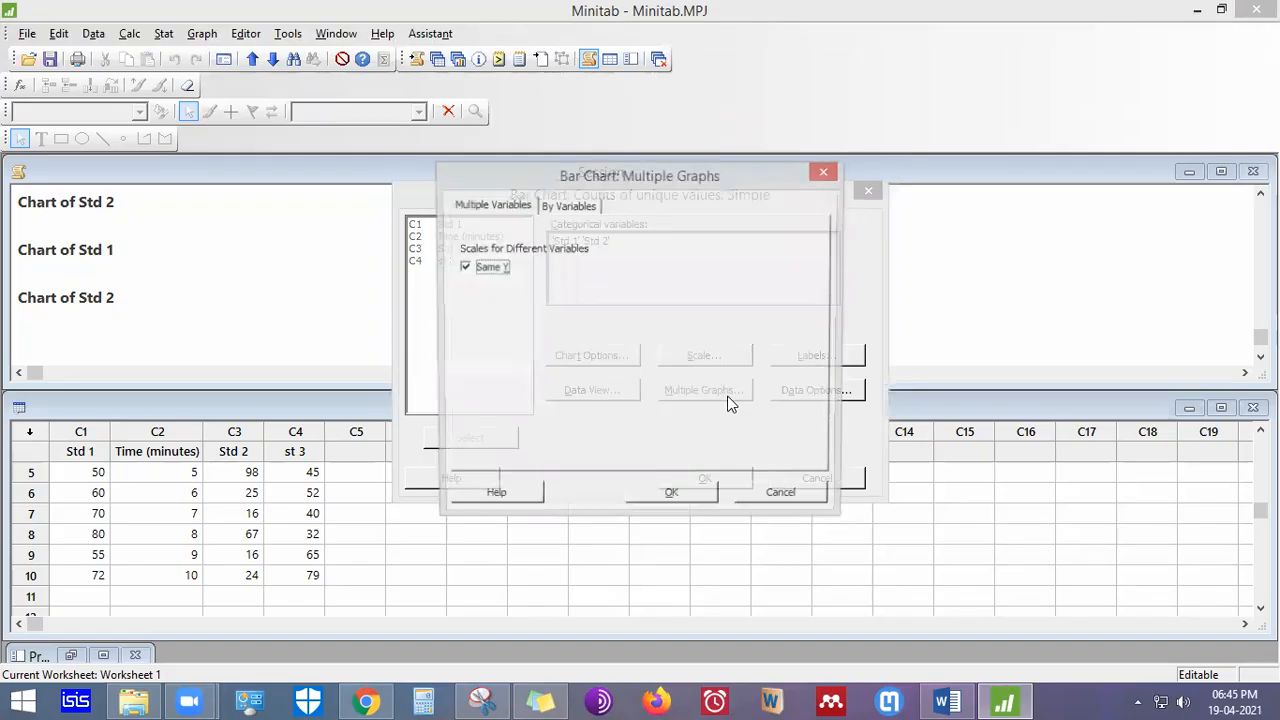
pyautogui.click(580, 203)
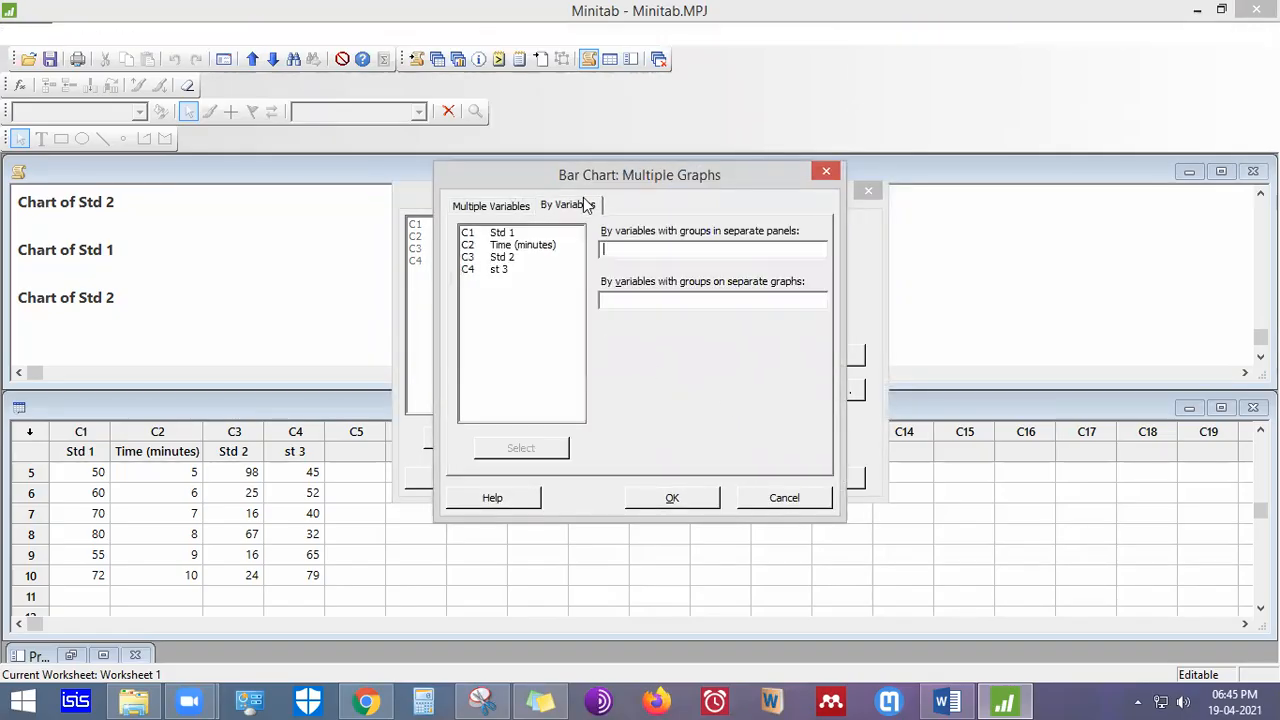
pyautogui.click(476, 205)
pyautogui.click(495, 269)
pyautogui.click(495, 269)
pyautogui.click(674, 499)
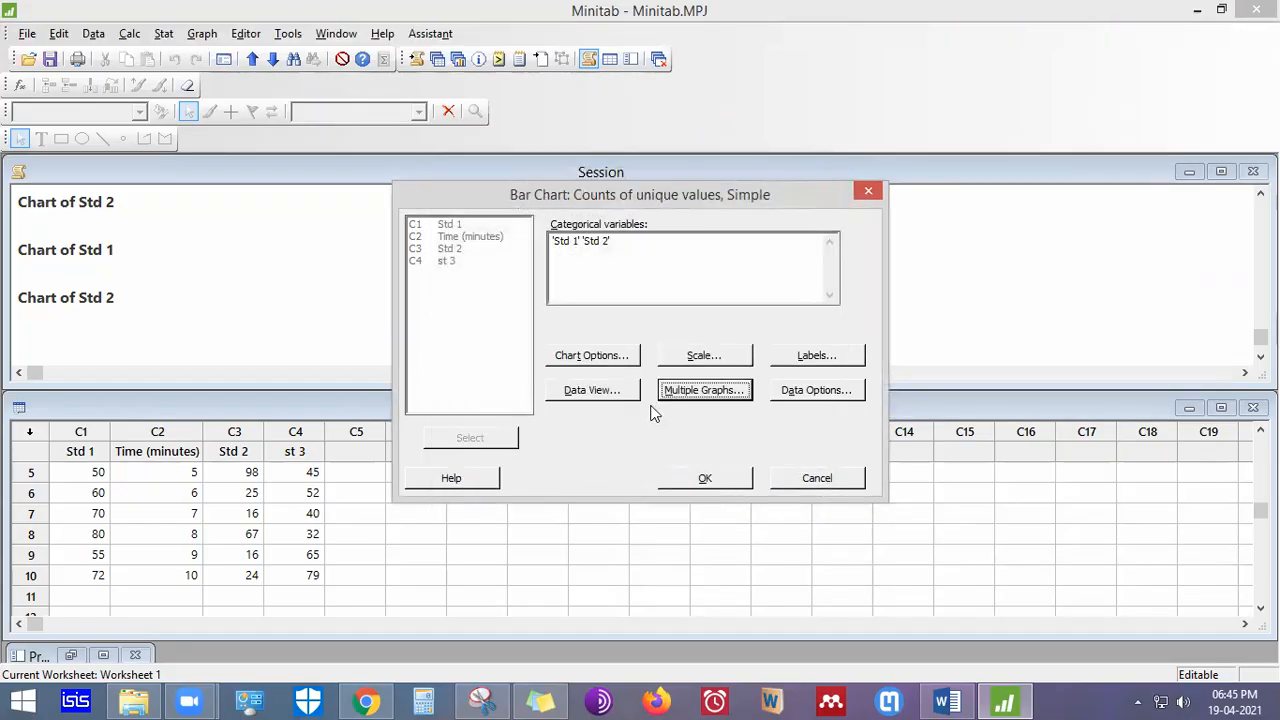
pyautogui.click(705, 478)
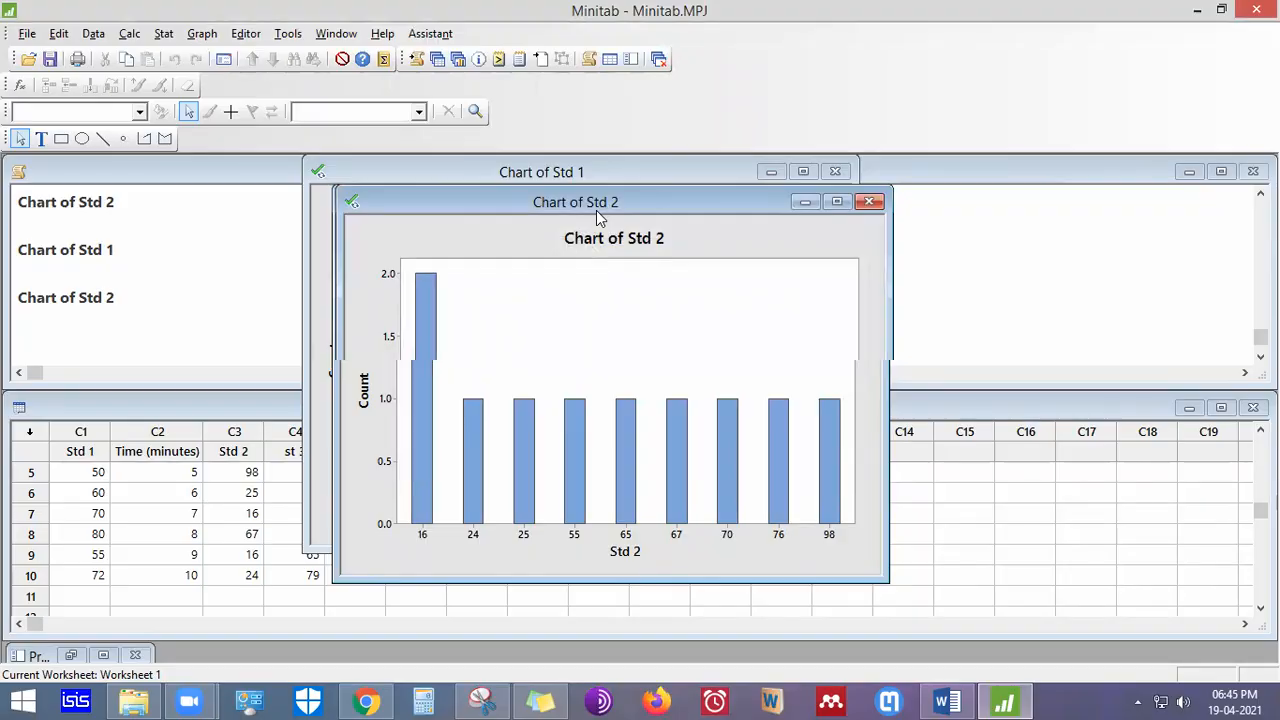
pyautogui.moveTo(596, 210); pyautogui.dragTo(784, 224)
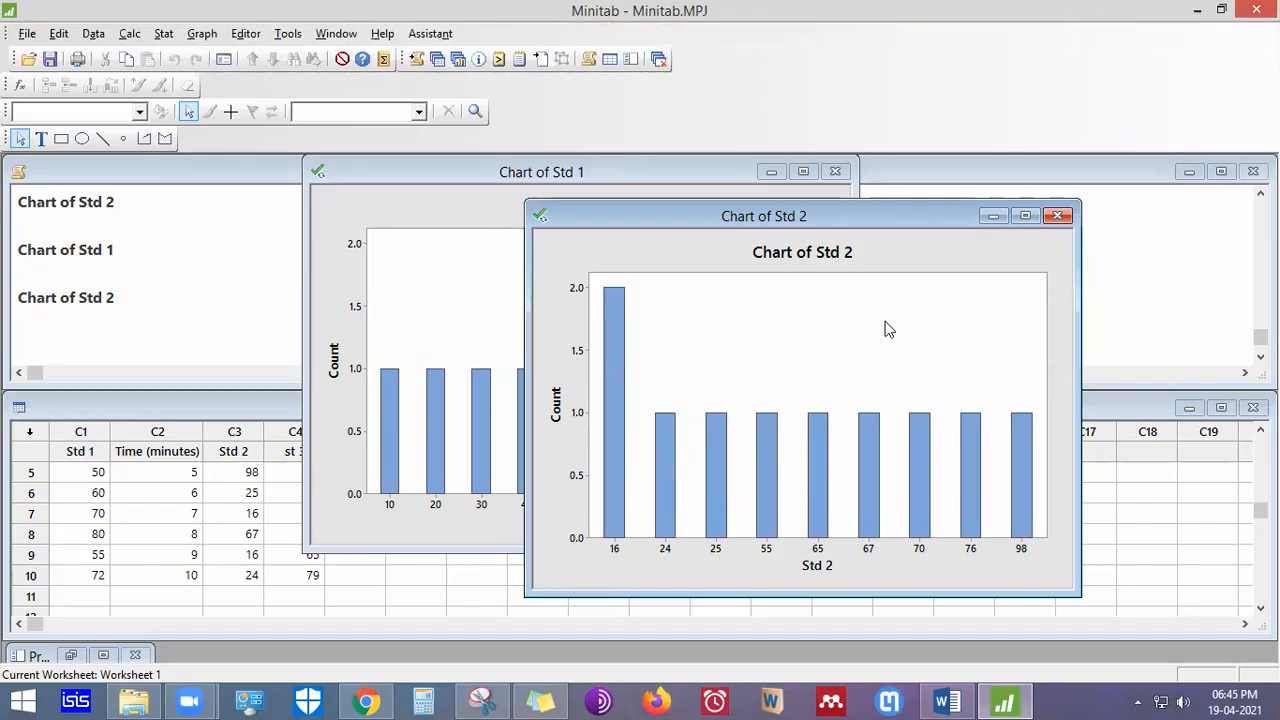
# Remove both regenerated bar charts, Std 2 and Std 1, from the project without saving them
pyautogui.click(1060, 217)
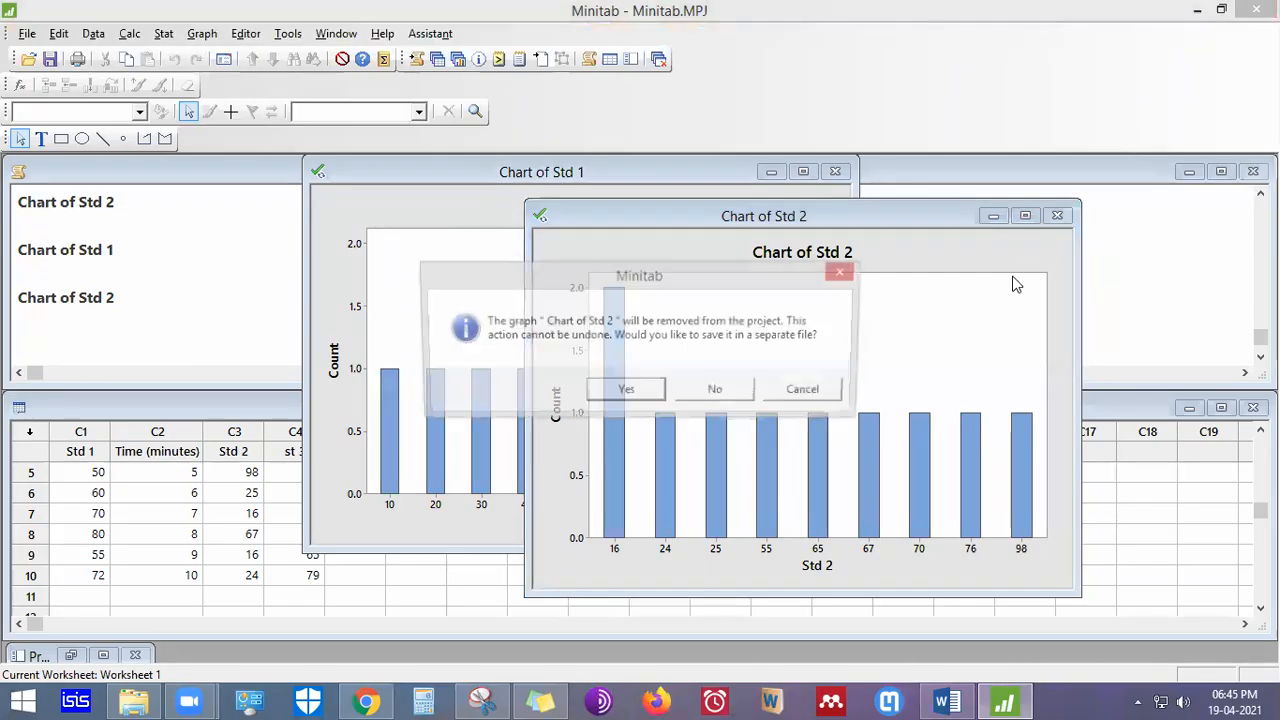
pyautogui.click(731, 396)
pyautogui.click(834, 174)
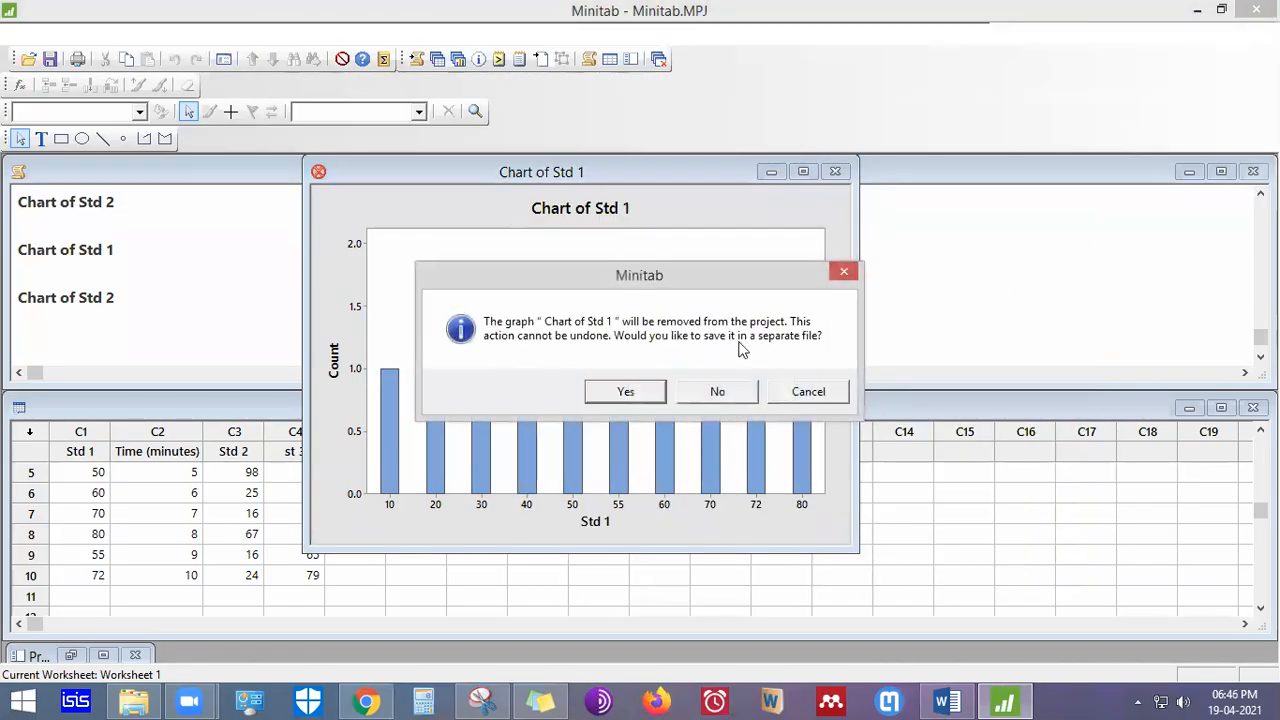
pyautogui.click(714, 395)
# Try to enter the text "a" in row 12 of the Std 1 column
pyautogui.click(229, 562)
pyautogui.scroll(-3, 229, 562)
pyautogui.click(80, 509)
pyautogui.scroll(2, 80, 509)
pyautogui.click(101, 541)
pyautogui.click(92, 567)
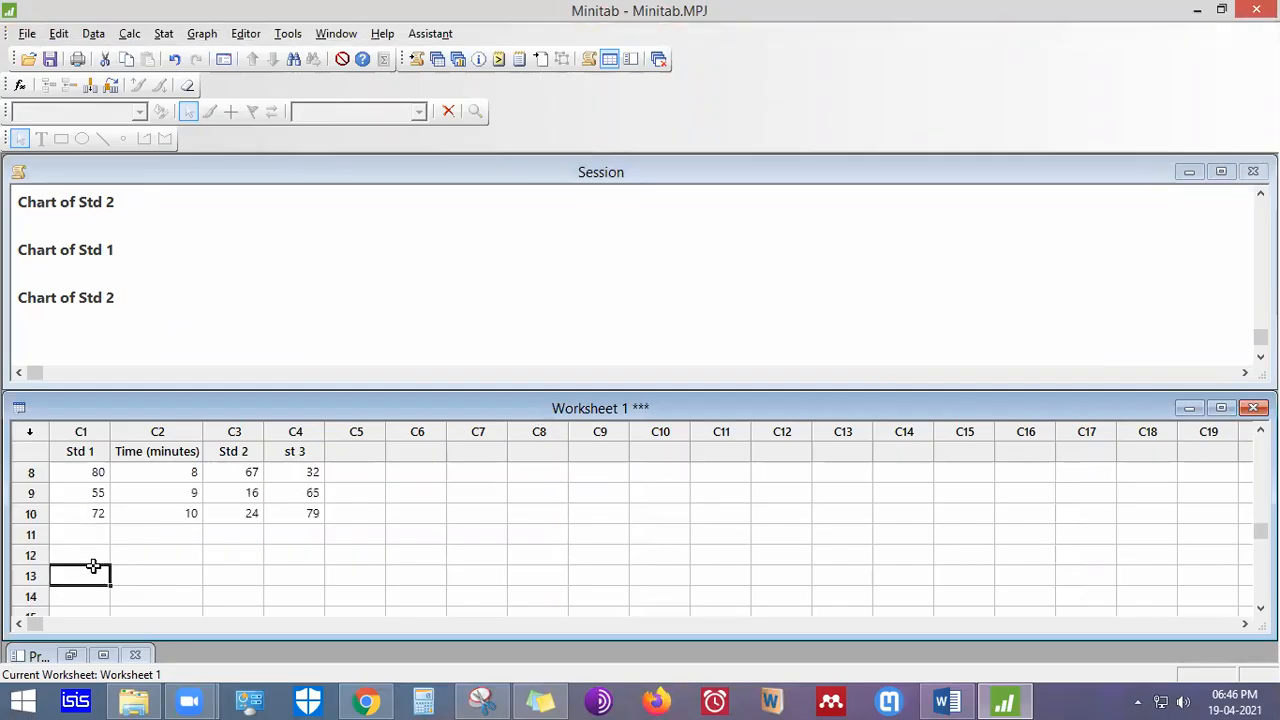
pyautogui.click(93, 553)
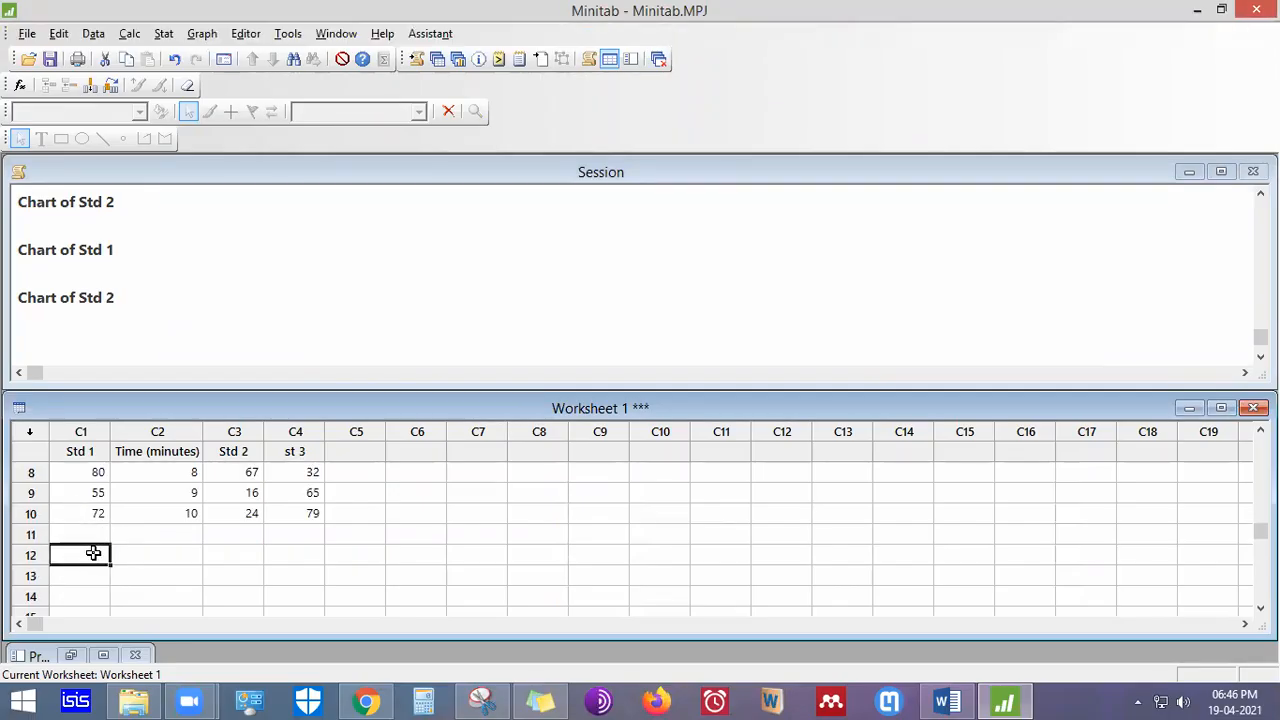
pyautogui.write('a')
pyautogui.press('Return')
pyautogui.press('Return')
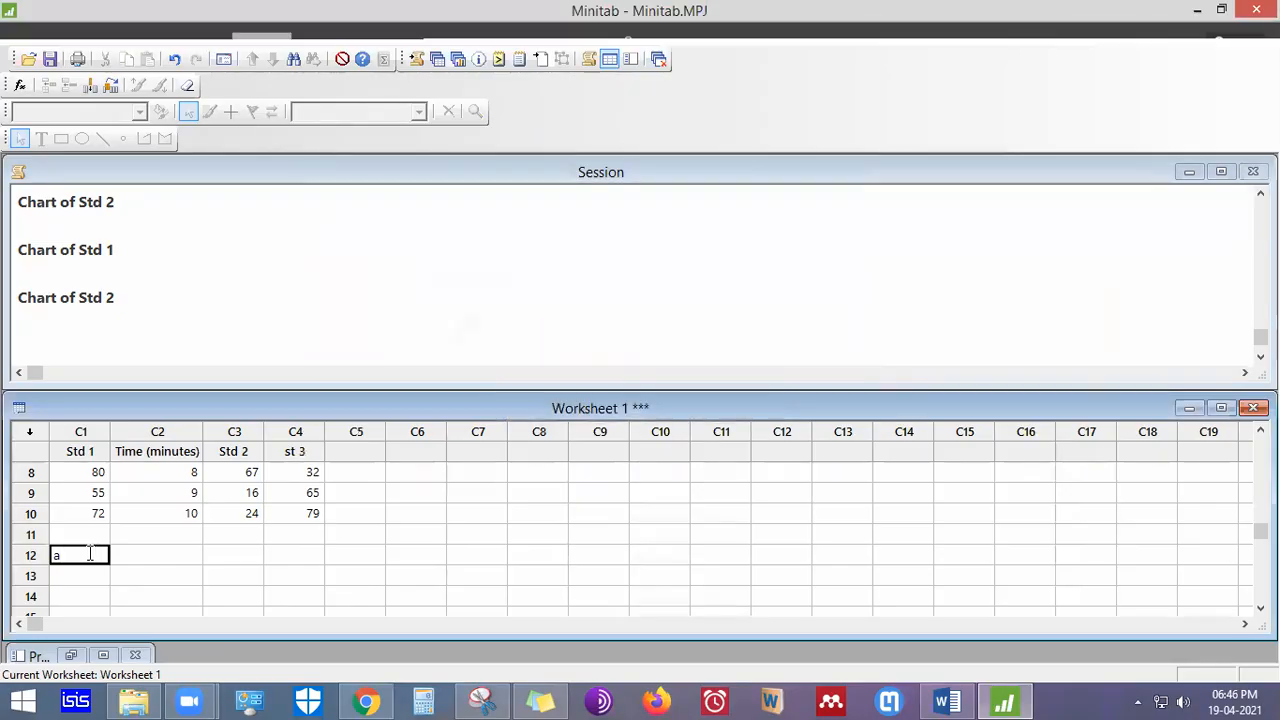
pyautogui.press('Return')
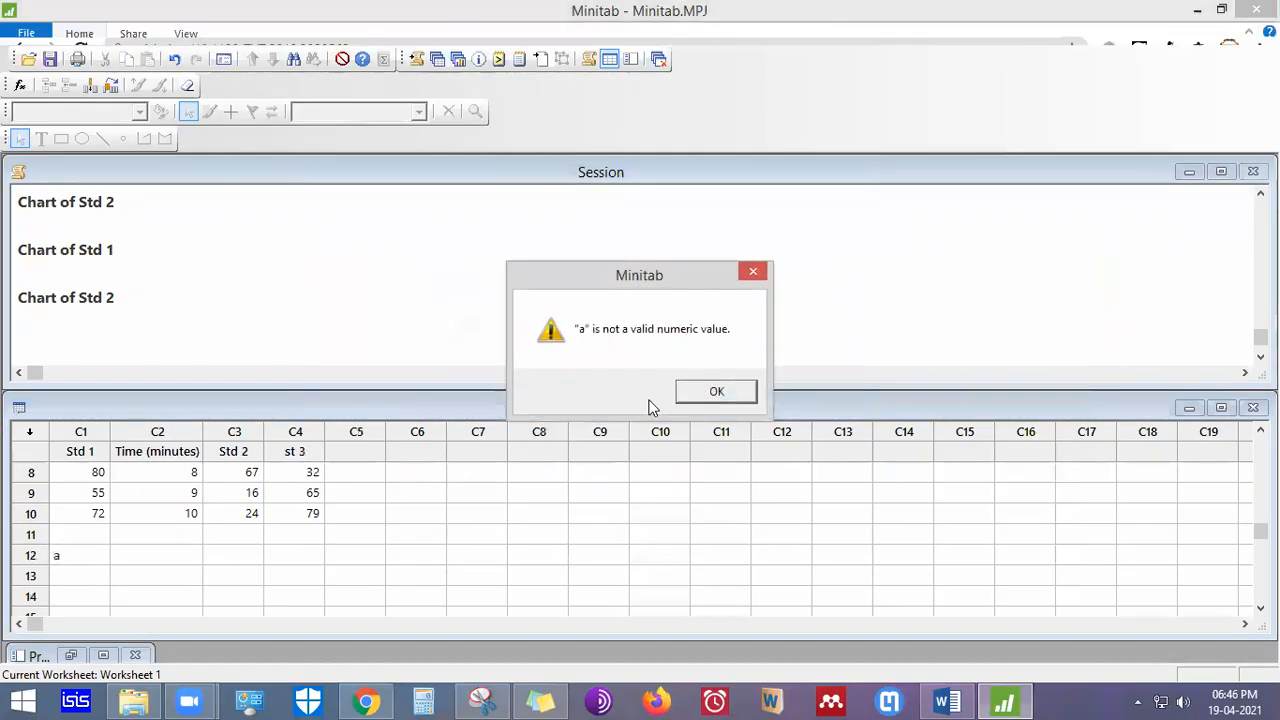
pyautogui.click(697, 391)
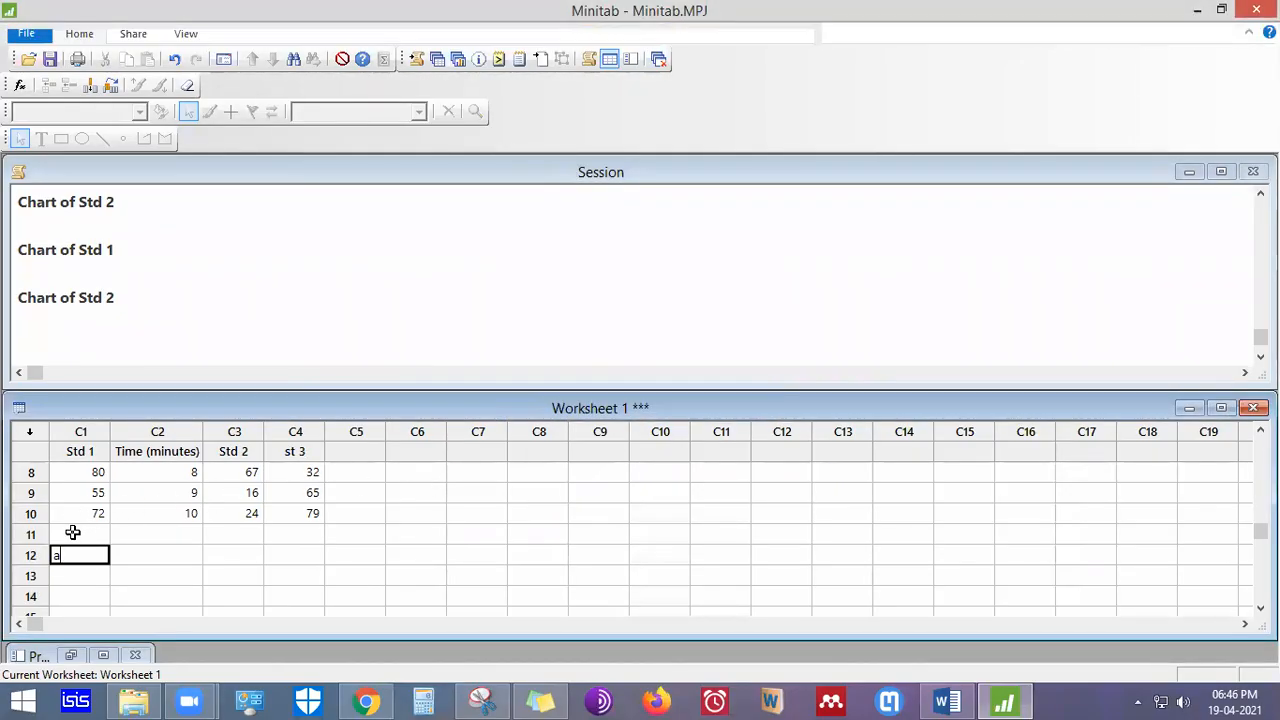
# Clear all data and column names from C1 to C4 and enter "a" in row 1 of C1
pyautogui.moveTo(295, 514); pyautogui.dragTo(4, 418)
pyautogui.press('Delete')
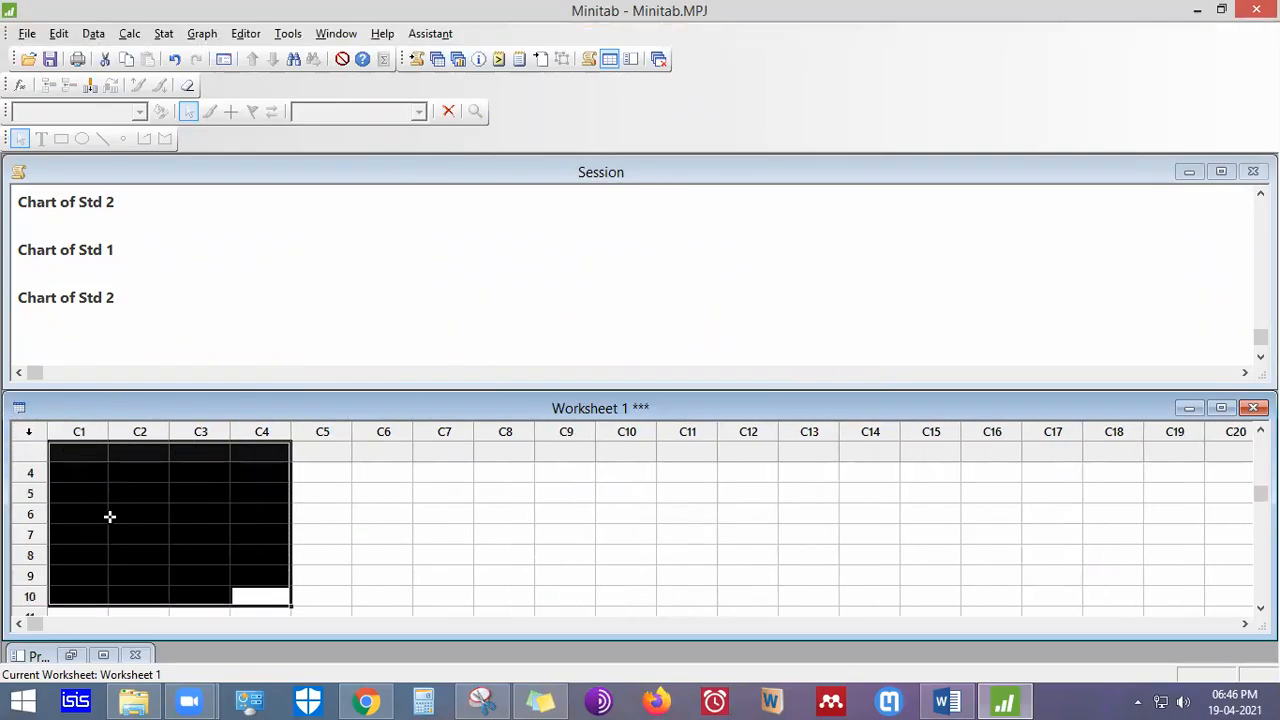
pyautogui.click(108, 466)
pyautogui.click(88, 474)
pyautogui.write('a')
# Fill row 1 of columns C2, C3 and C4 with 25, 30 and 40
pyautogui.click(123, 469)
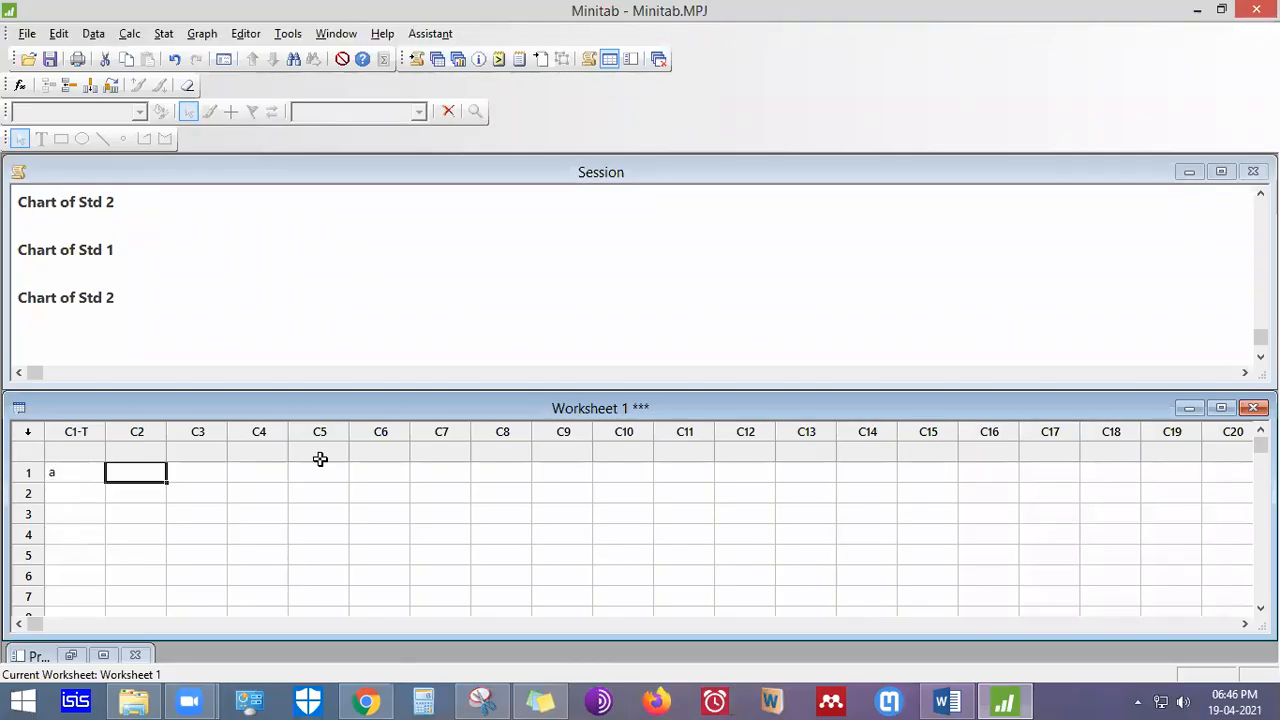
pyautogui.write('25')
pyautogui.press('Return')
pyautogui.press('Up')
pyautogui.press('Right')
pyautogui.write('30')
pyautogui.press('Return')
pyautogui.press('Up')
pyautogui.press('Right')
pyautogui.write('40')
pyautogui.press('Return')
# Fill row 2 with "b" in C1 and the values 15, 25 and 42 in C2 to C4
pyautogui.press('Left')
pyautogui.press('Left')
pyautogui.write('b')
pyautogui.press('Right')
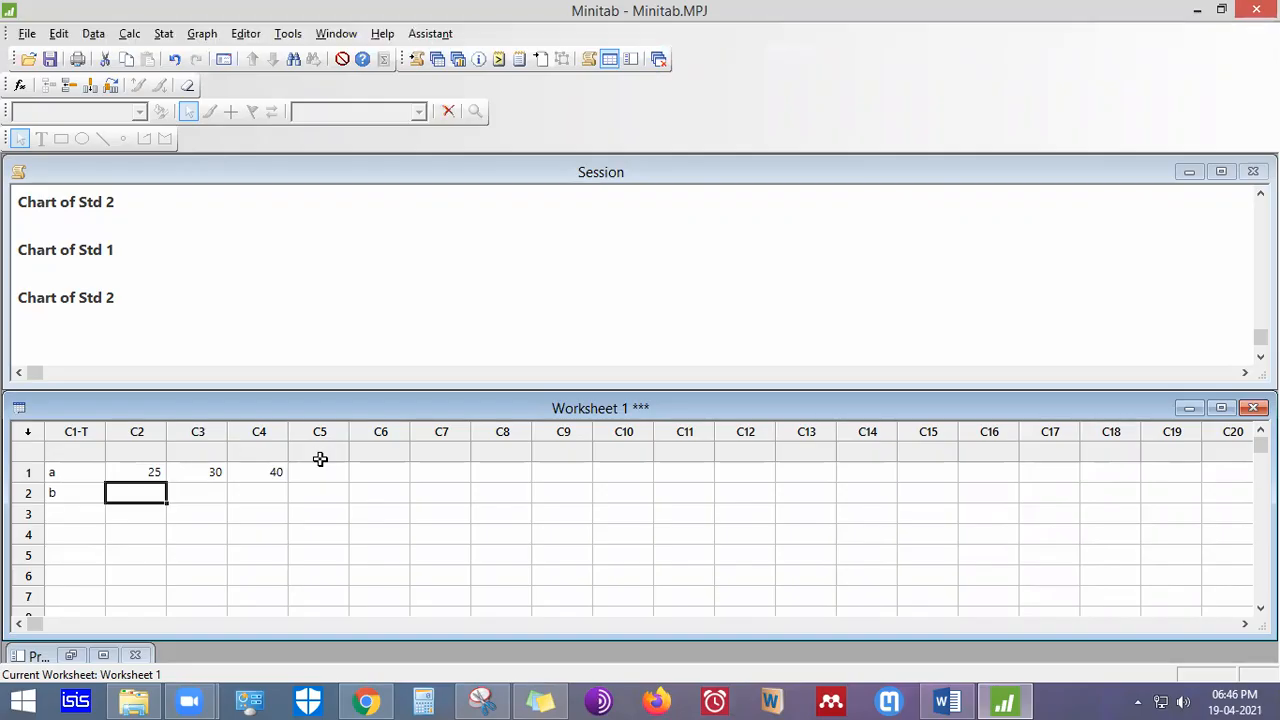
pyautogui.write('15')
pyautogui.press('Right')
pyautogui.write('25')
pyautogui.press('Right')
pyautogui.write('4')
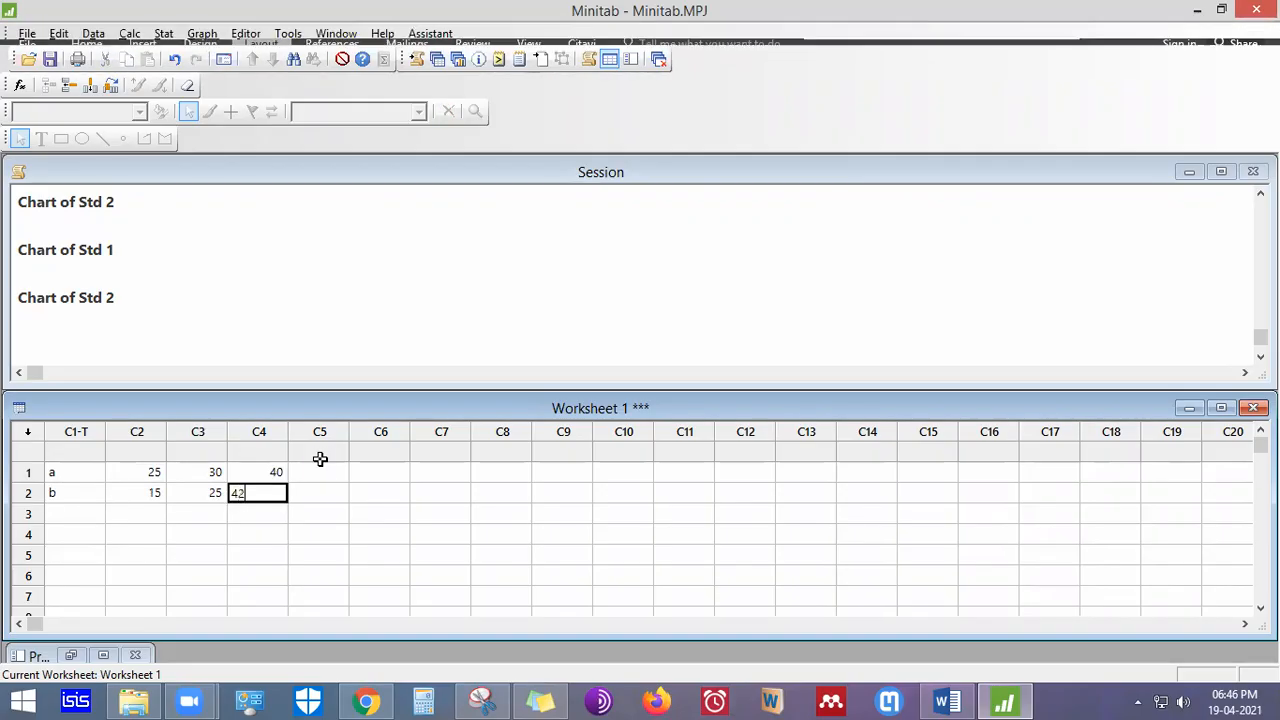
# Create a Simple bar chart of counts of unique values with C1 as the only categorical variable
pyautogui.click(205, 33)
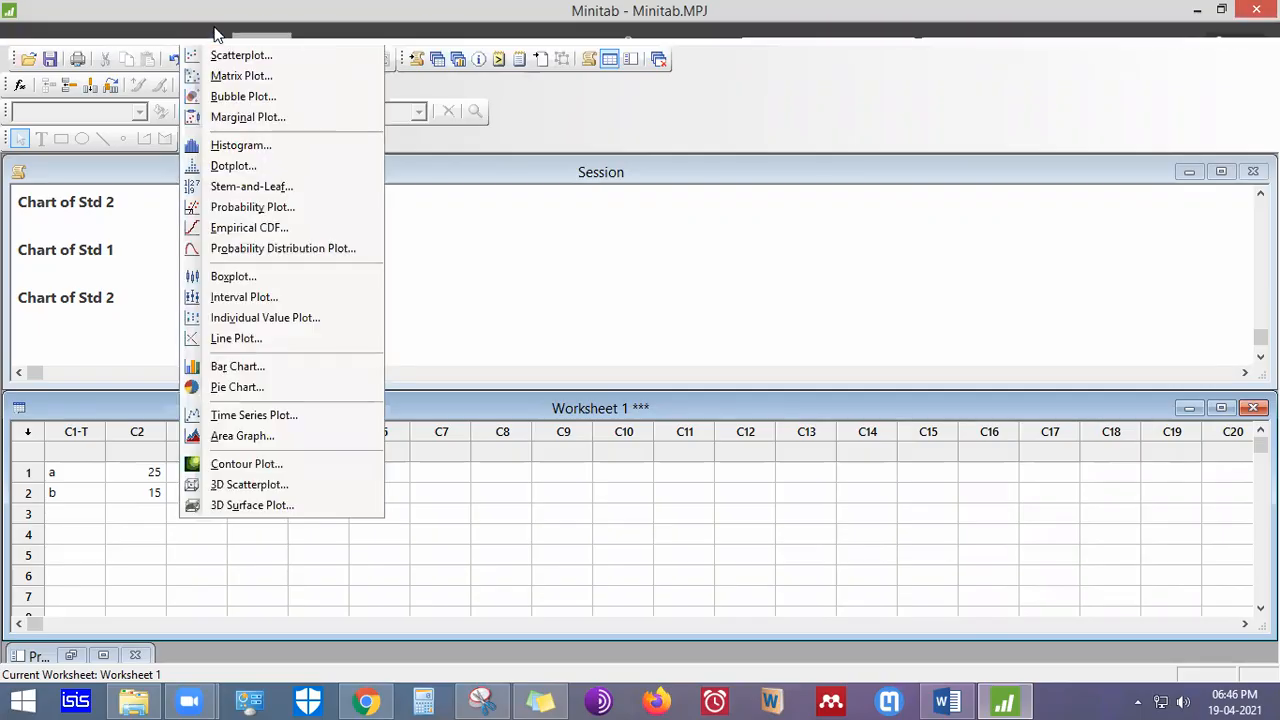
pyautogui.click(240, 363)
pyautogui.doubleClick(524, 338)
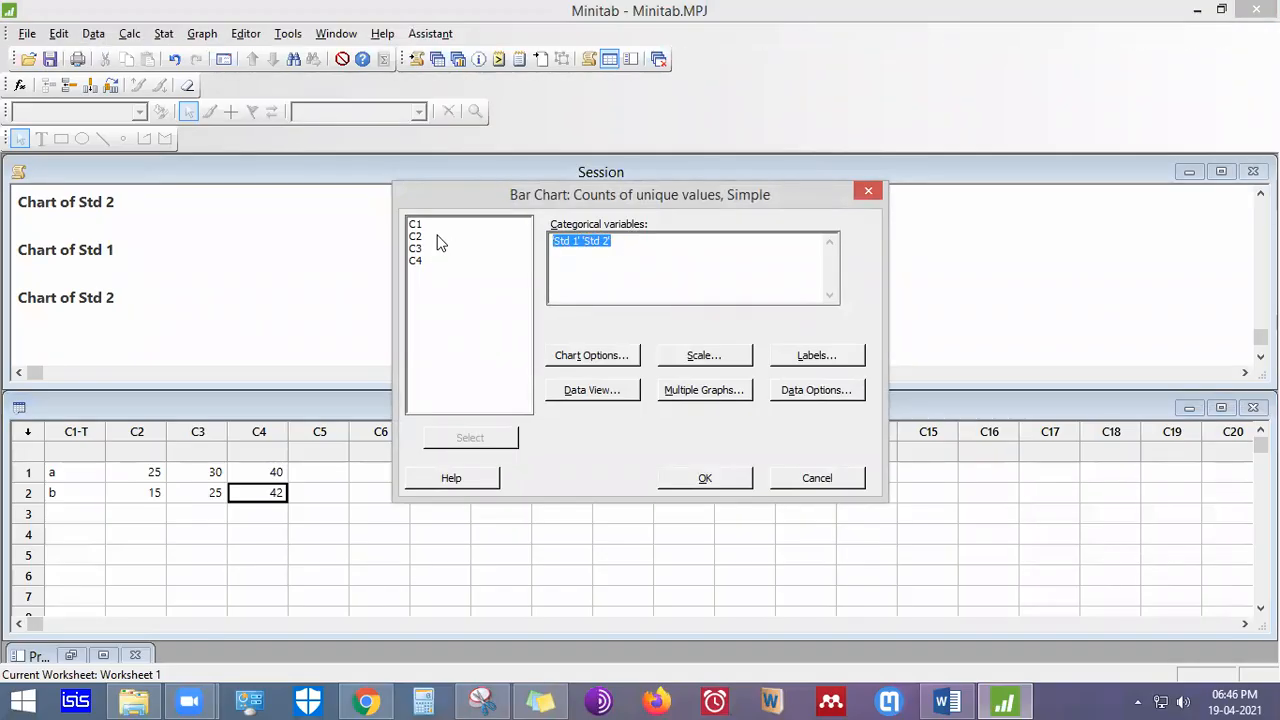
pyautogui.press('BackSpace')
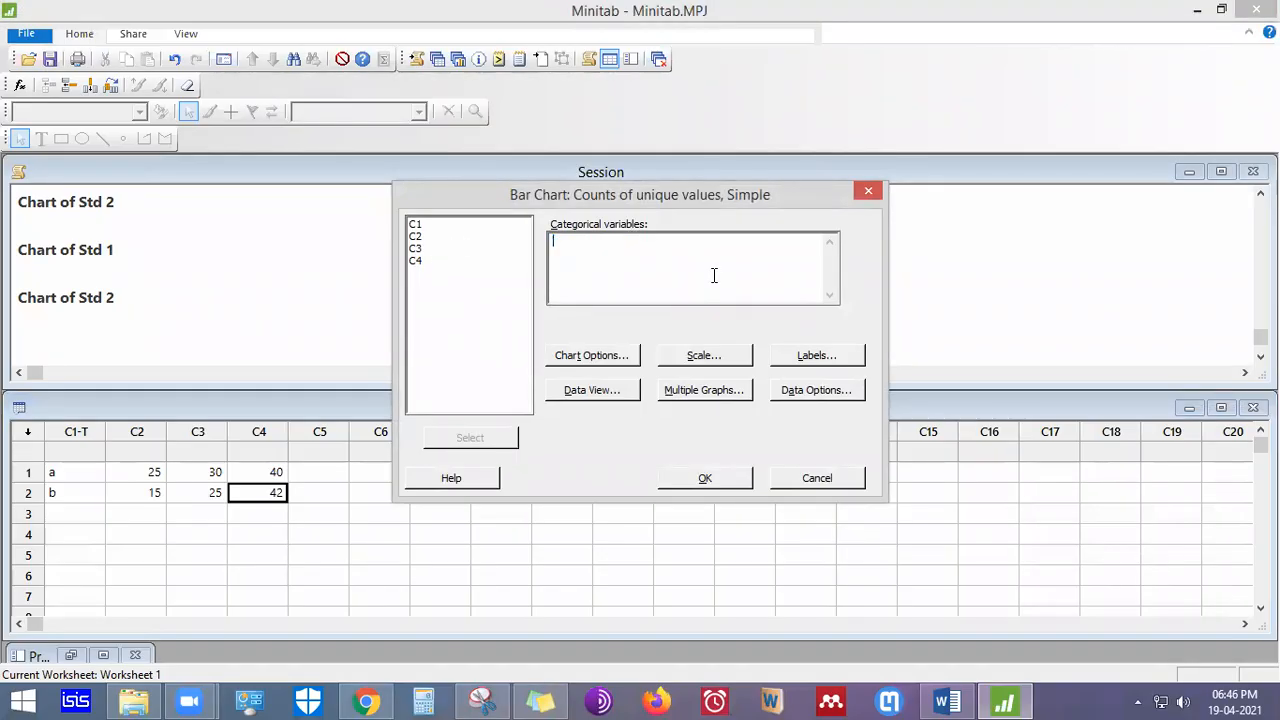
pyautogui.doubleClick(422, 228)
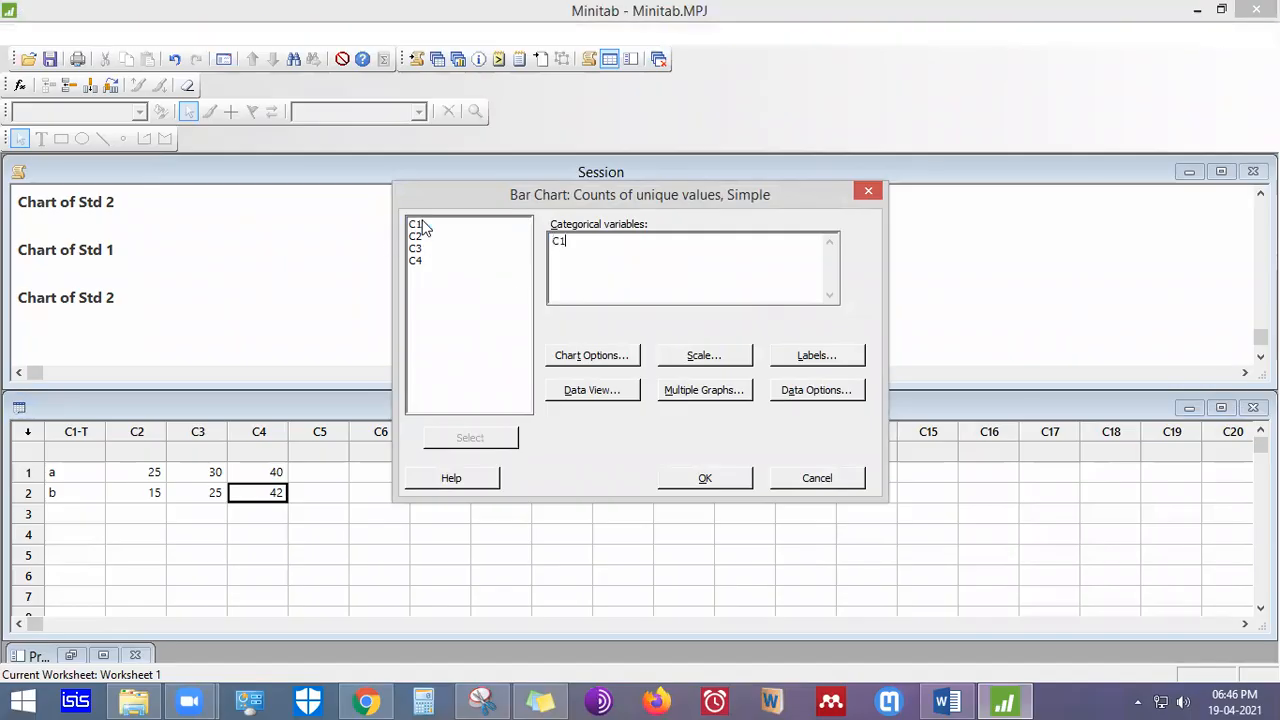
pyautogui.click(722, 477)
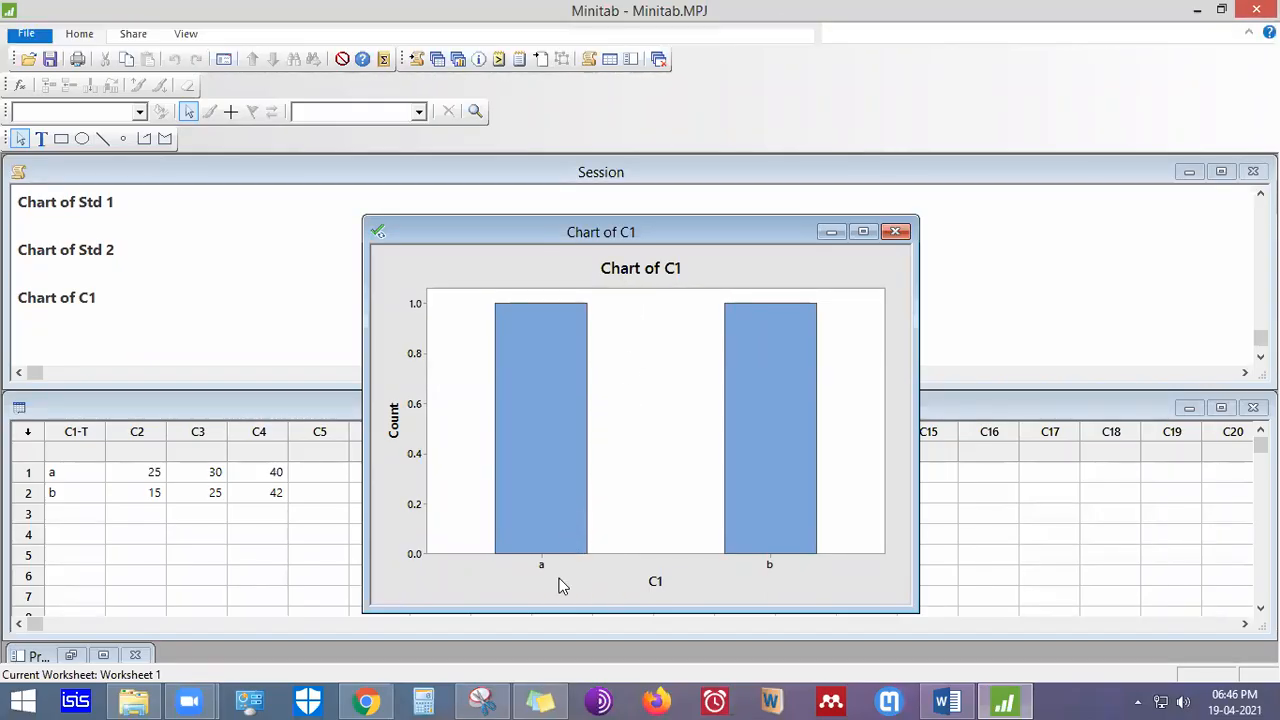
# Close the C1 chart without saving it and open the Simple bar chart setup for counts of unique values
pyautogui.click(895, 231)
pyautogui.click(754, 391)
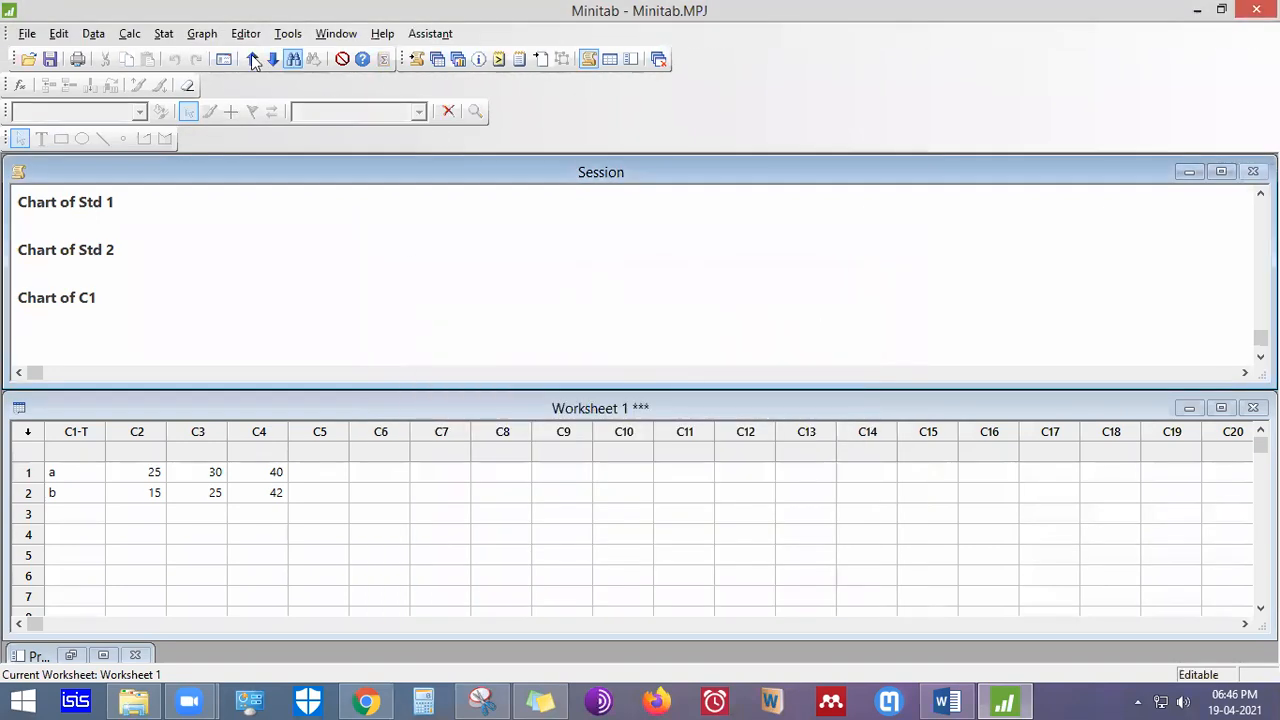
pyautogui.click(202, 33)
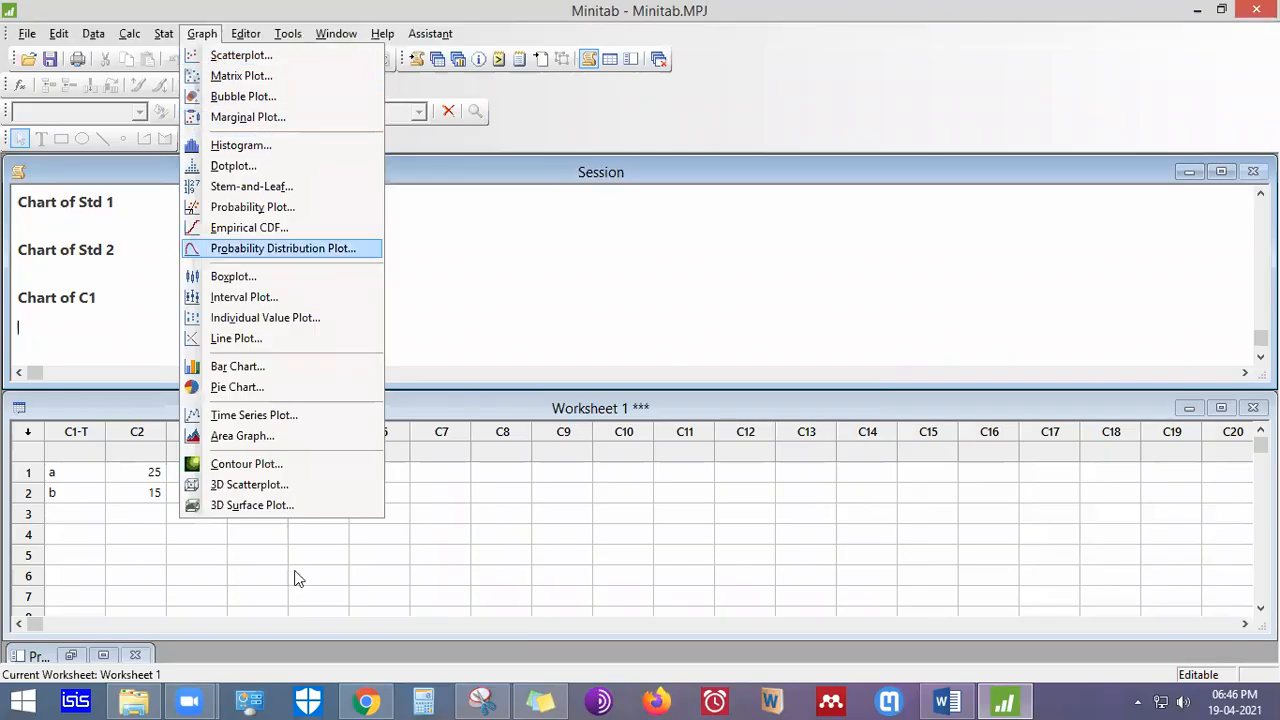
pyautogui.click(330, 366)
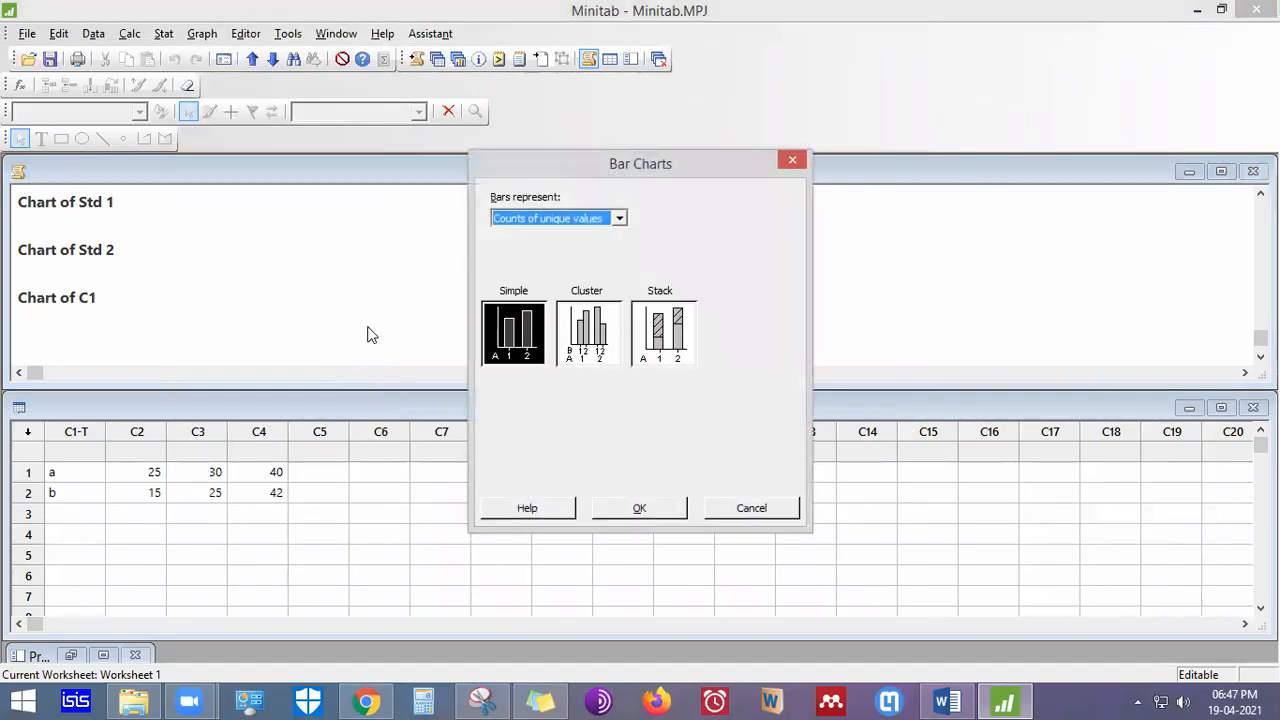
pyautogui.doubleClick(508, 321)
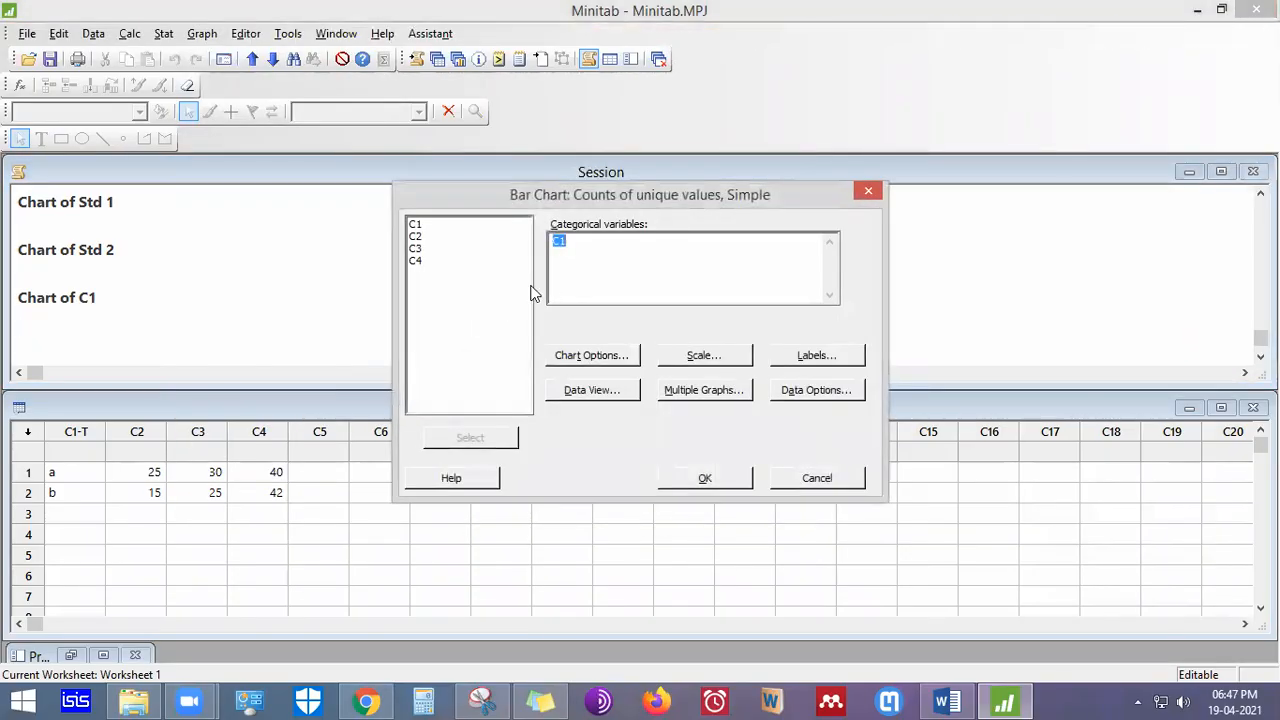
pyautogui.doubleClick(443, 238)
pyautogui.doubleClick(454, 250)
# Examine the simple bar chart's chart options, scale, labels, data view and data options without creating the chart
pyautogui.click(628, 362)
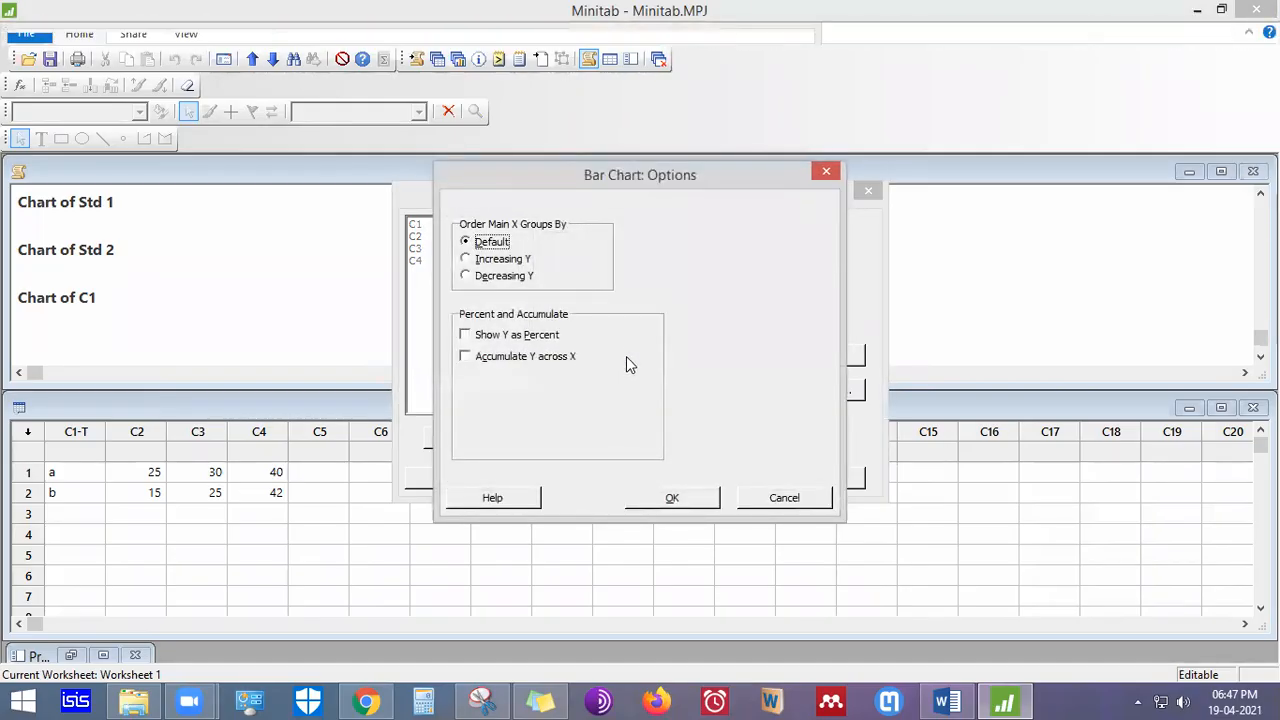
pyautogui.click(826, 172)
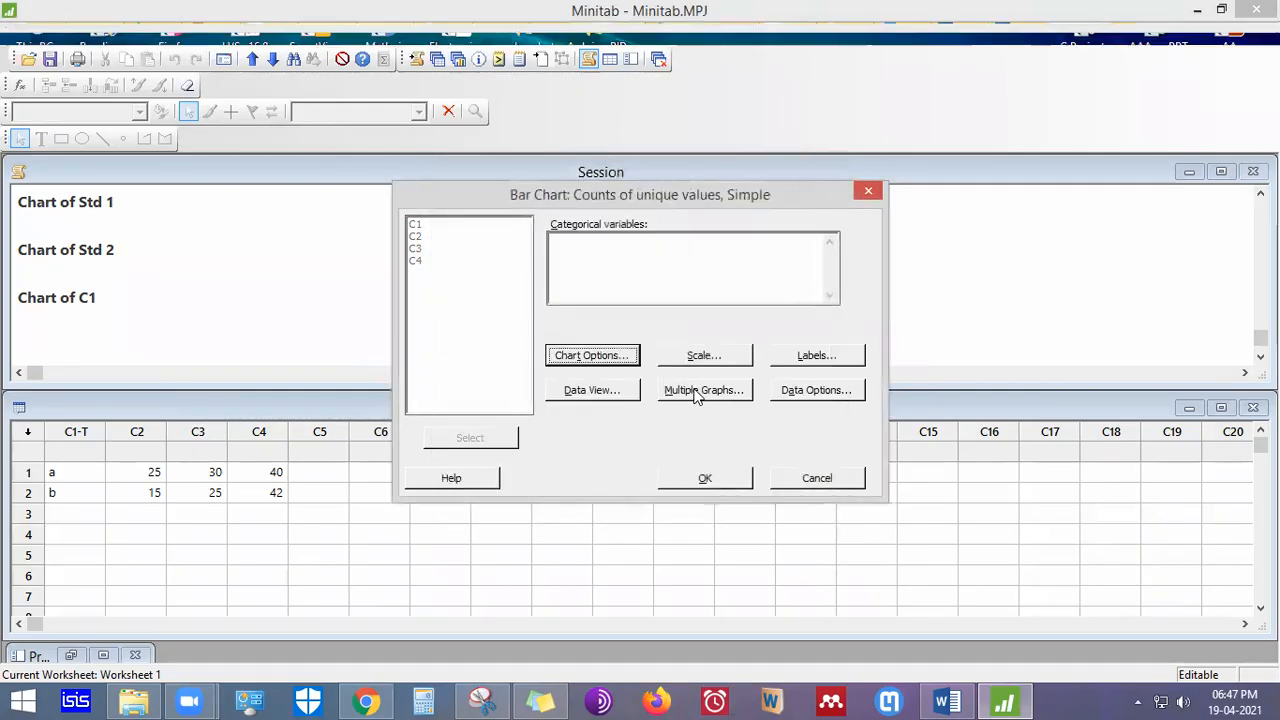
pyautogui.click(716, 364)
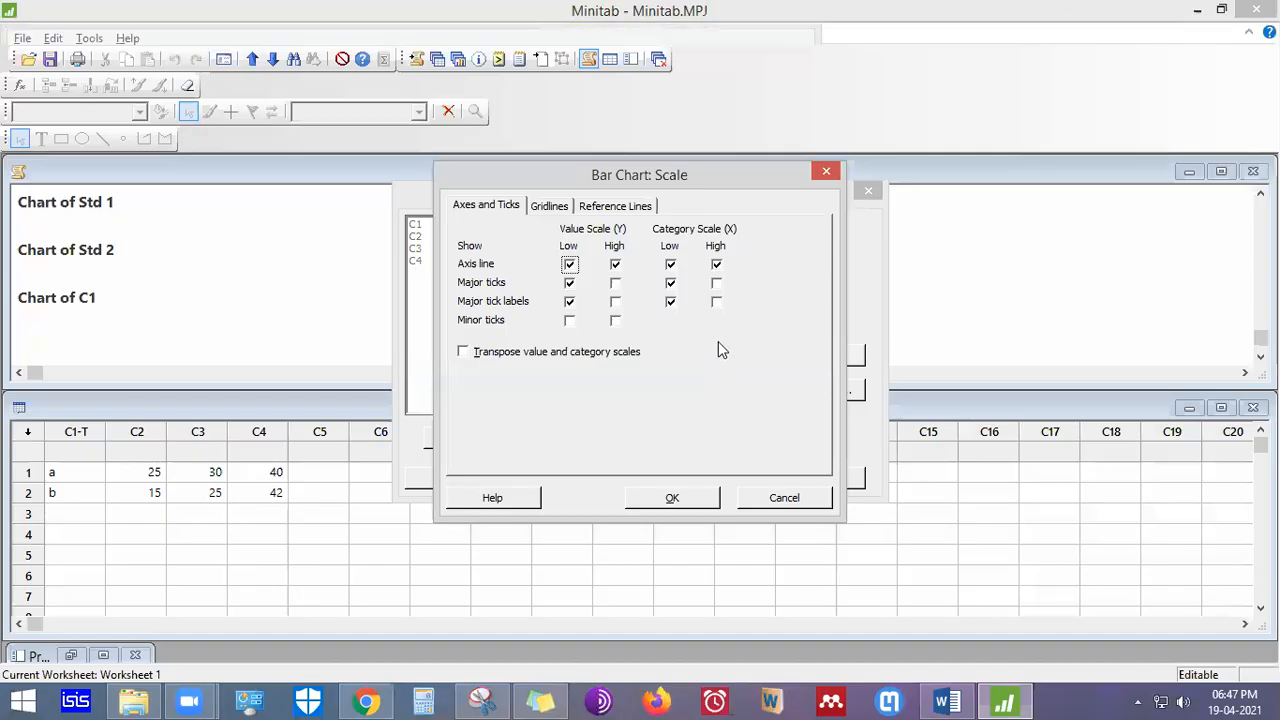
pyautogui.click(826, 172)
pyautogui.click(843, 356)
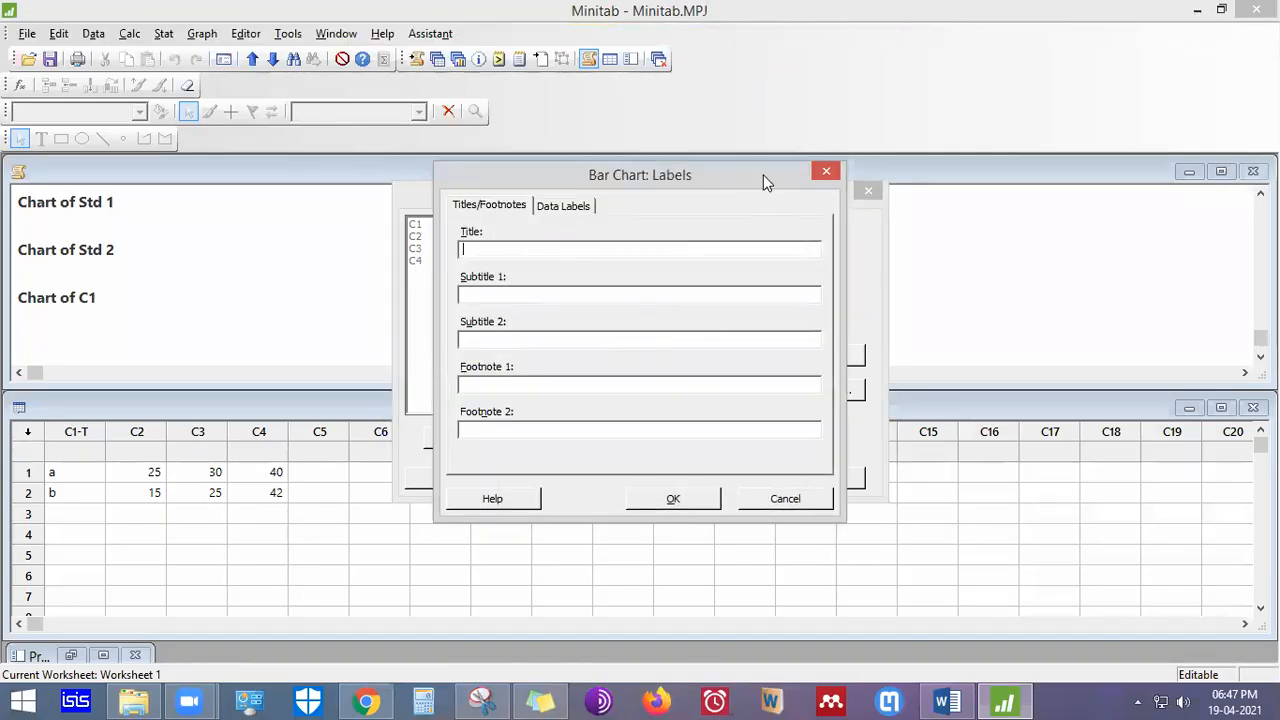
pyautogui.click(824, 170)
pyautogui.click(625, 392)
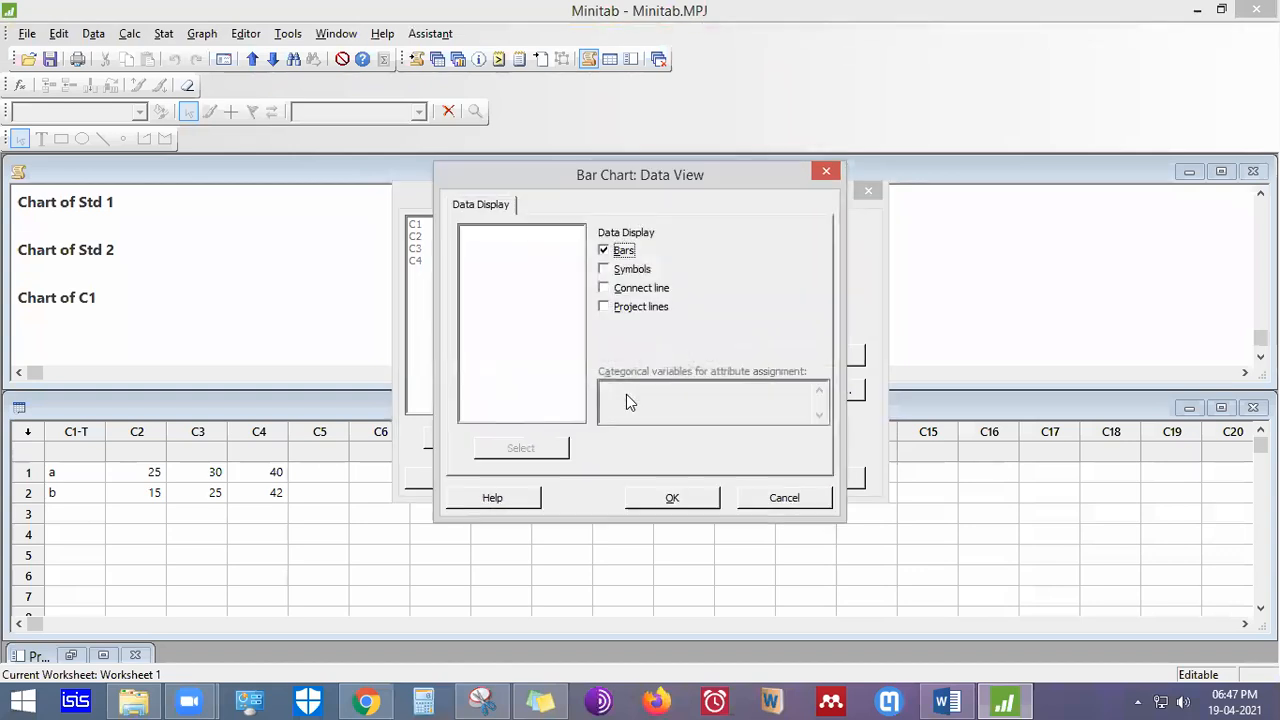
pyautogui.click(826, 174)
pyautogui.click(788, 392)
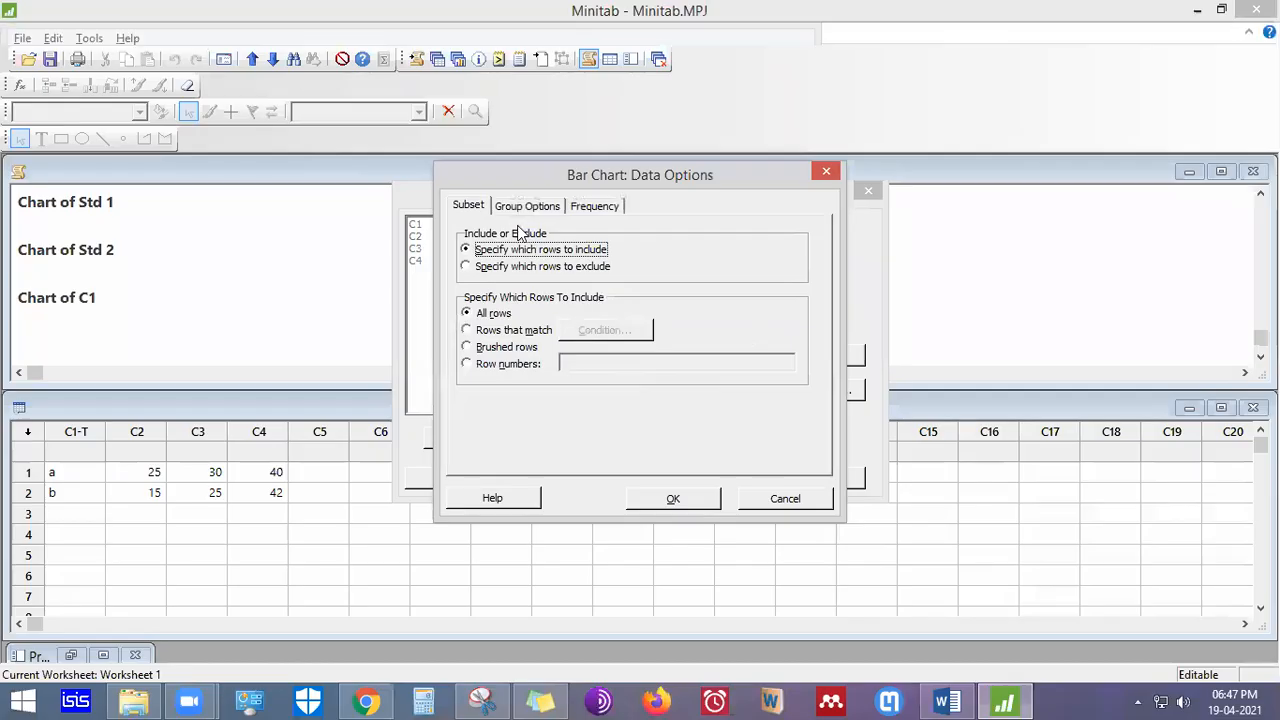
pyautogui.click(826, 173)
pyautogui.click(800, 479)
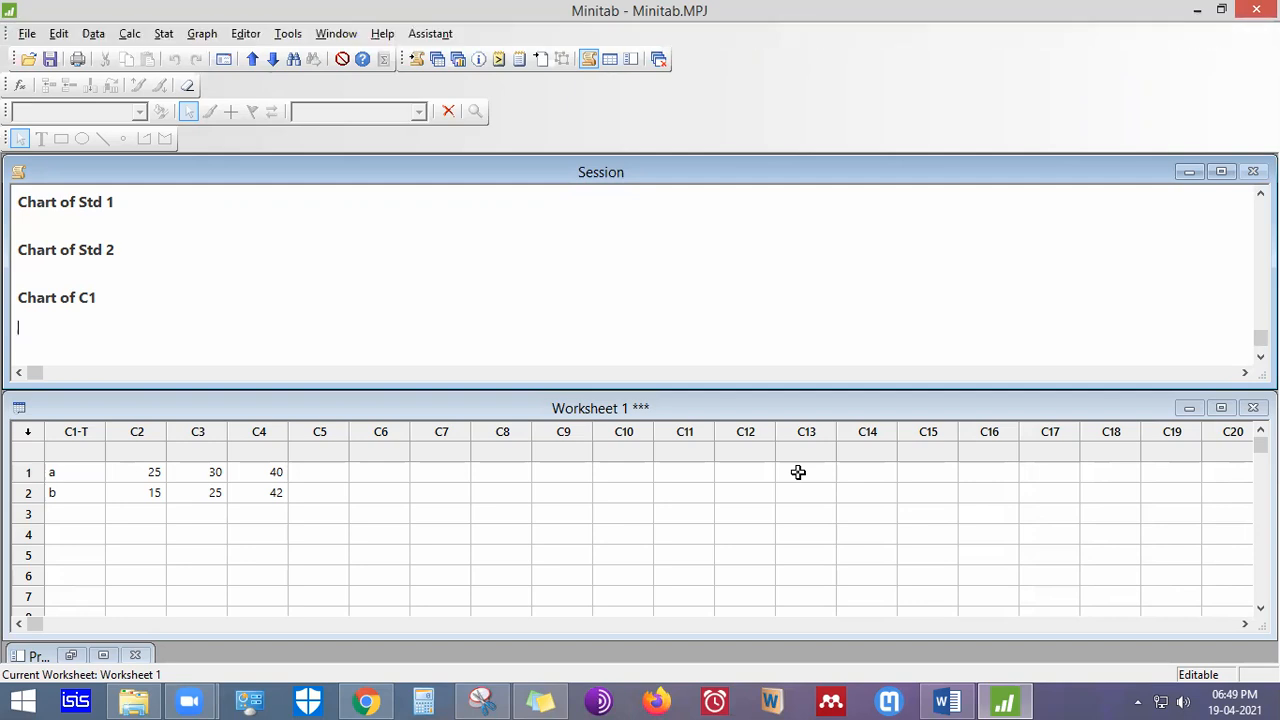
# Undo the small categorical data entries and the clearing of C1 to C4 to bring back the students' marks
pyautogui.click(311, 478)
pyautogui.hotkey('ctrl', 'z')
pyautogui.hotkey('ctrl', 'z')
pyautogui.hotkey('ctrl', 'z')
pyautogui.hotkey('ctrl', 'z')
pyautogui.hotkey('ctrl', 'z')
pyautogui.hotkey('ctrl', 'z')
pyautogui.hotkey('ctrl', 'z')
pyautogui.hotkey('ctrl', 'z')
pyautogui.hotkey('ctrl', 'z')
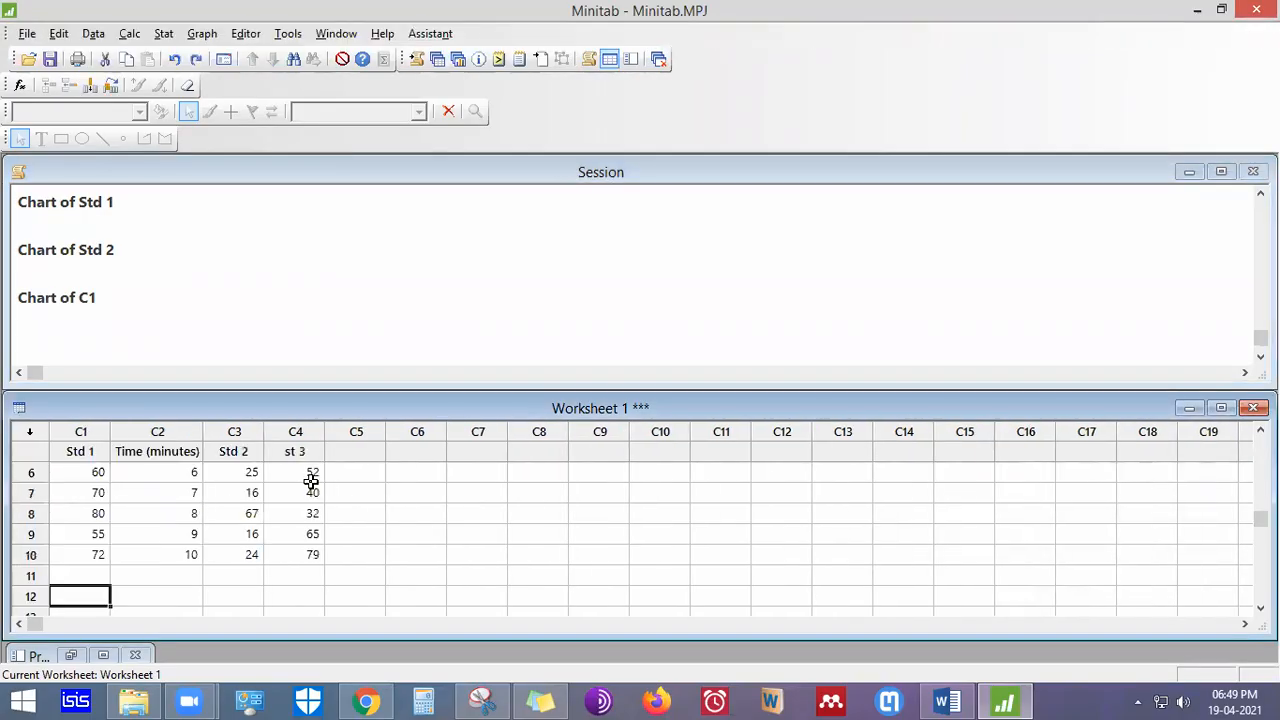
pyautogui.click(344, 526)
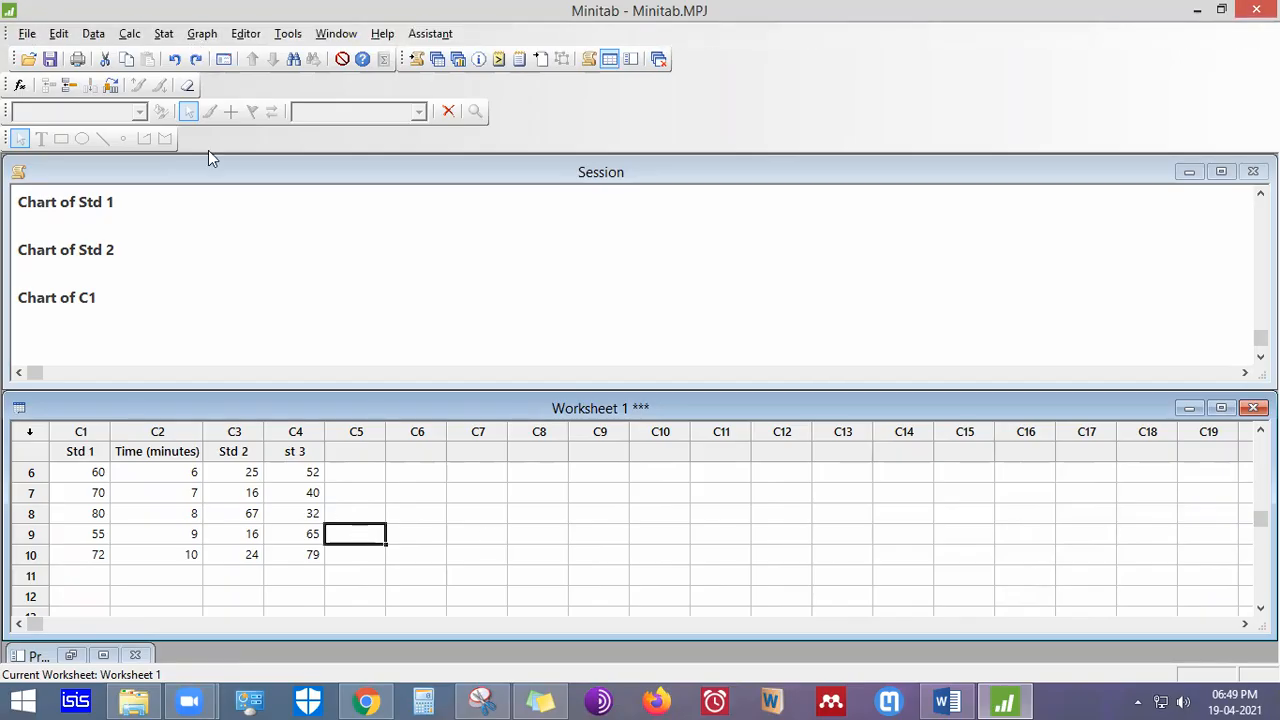
# Start a One Y, Simple bar chart whose bars represent a function of a variable
pyautogui.click(202, 33)
pyautogui.click(240, 366)
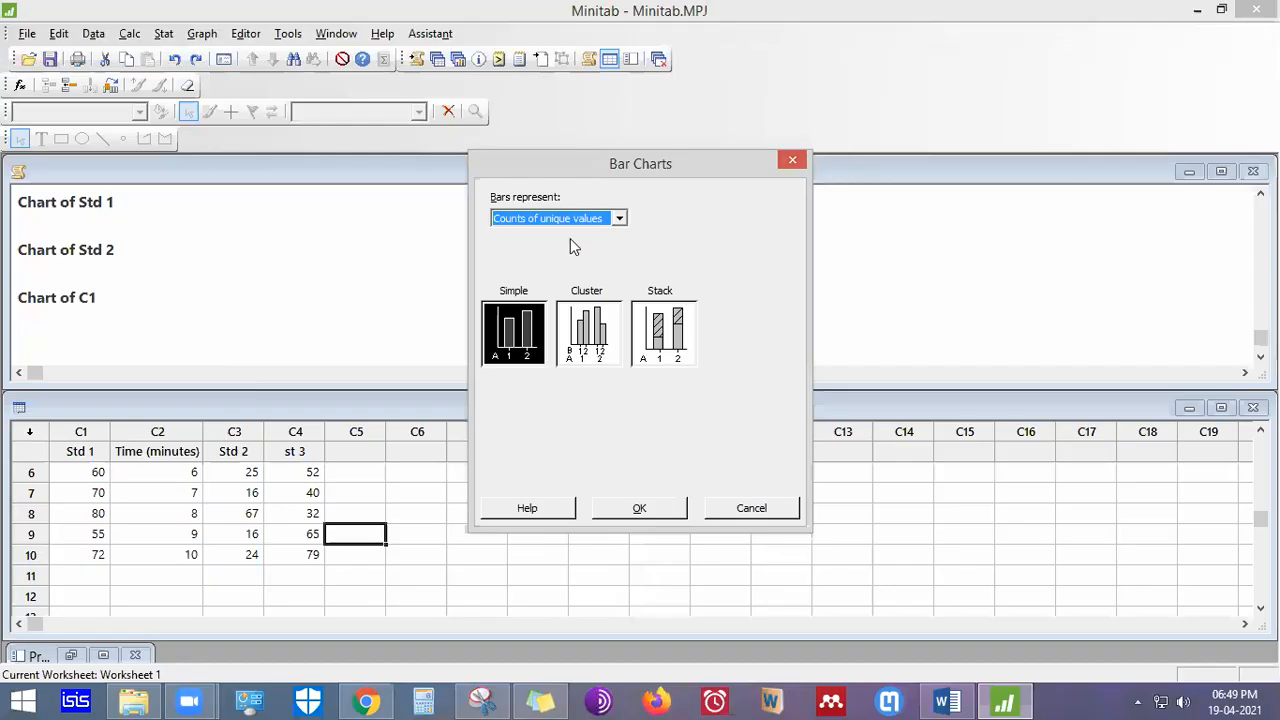
pyautogui.click(597, 222)
pyautogui.click(600, 250)
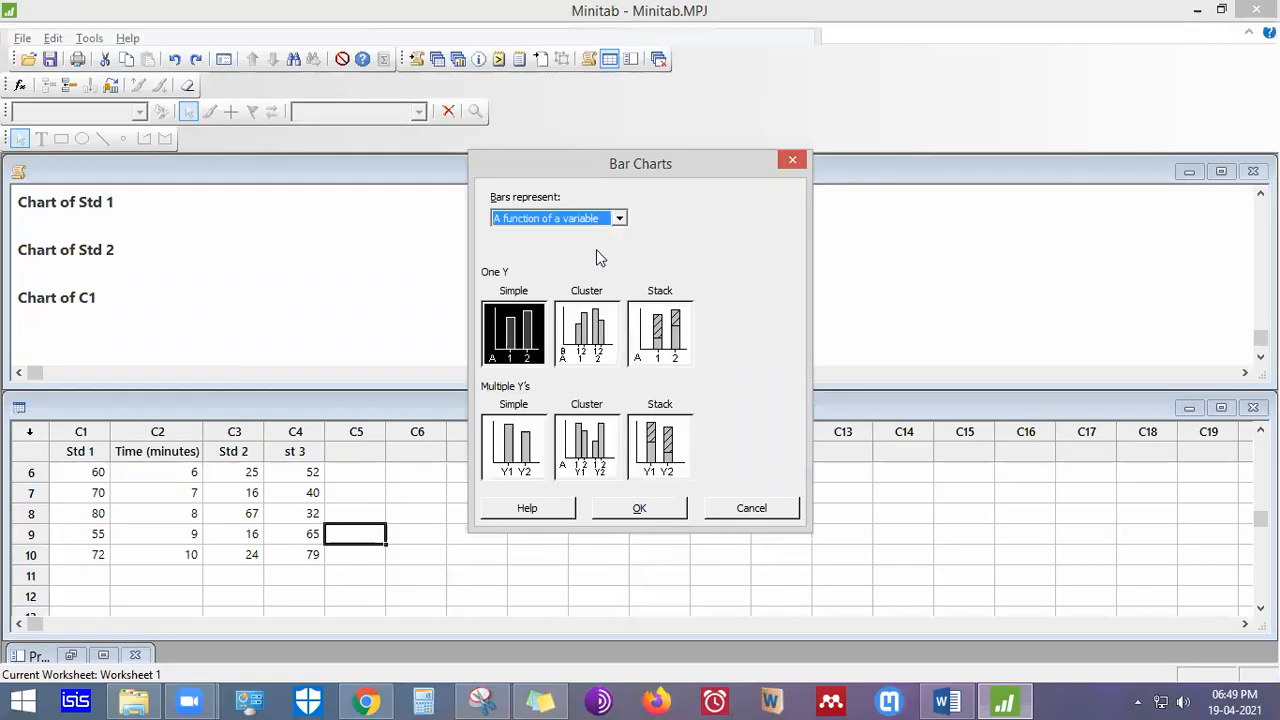
pyautogui.doubleClick(540, 345)
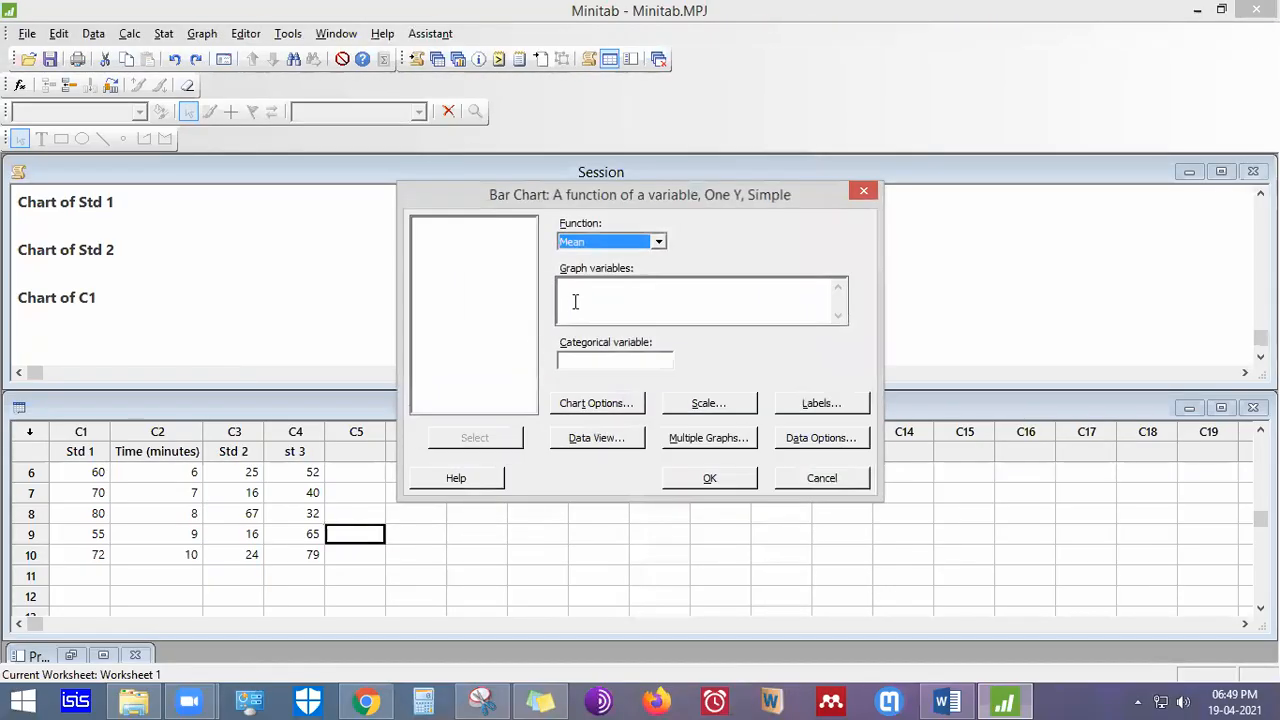
# Try to chart the mean of Std 2 and Std 1 without a categorical variable
pyautogui.click(575, 302)
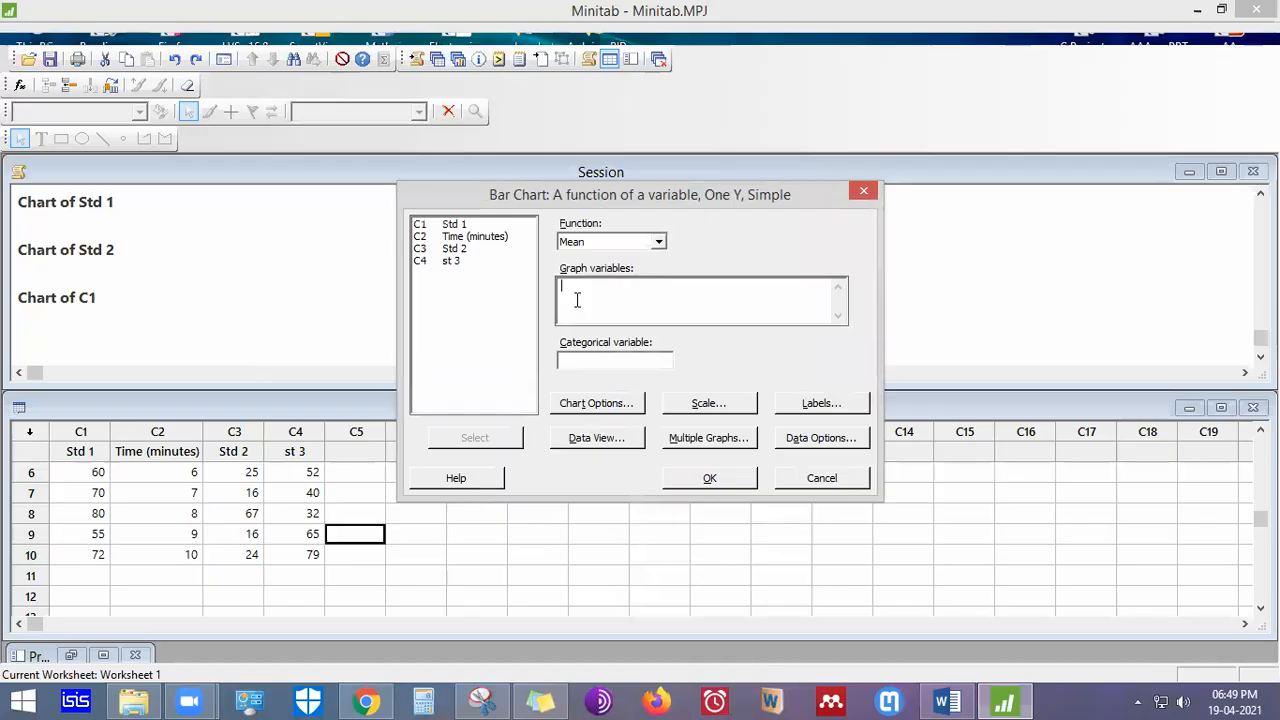
pyautogui.doubleClick(466, 249)
pyautogui.doubleClick(489, 226)
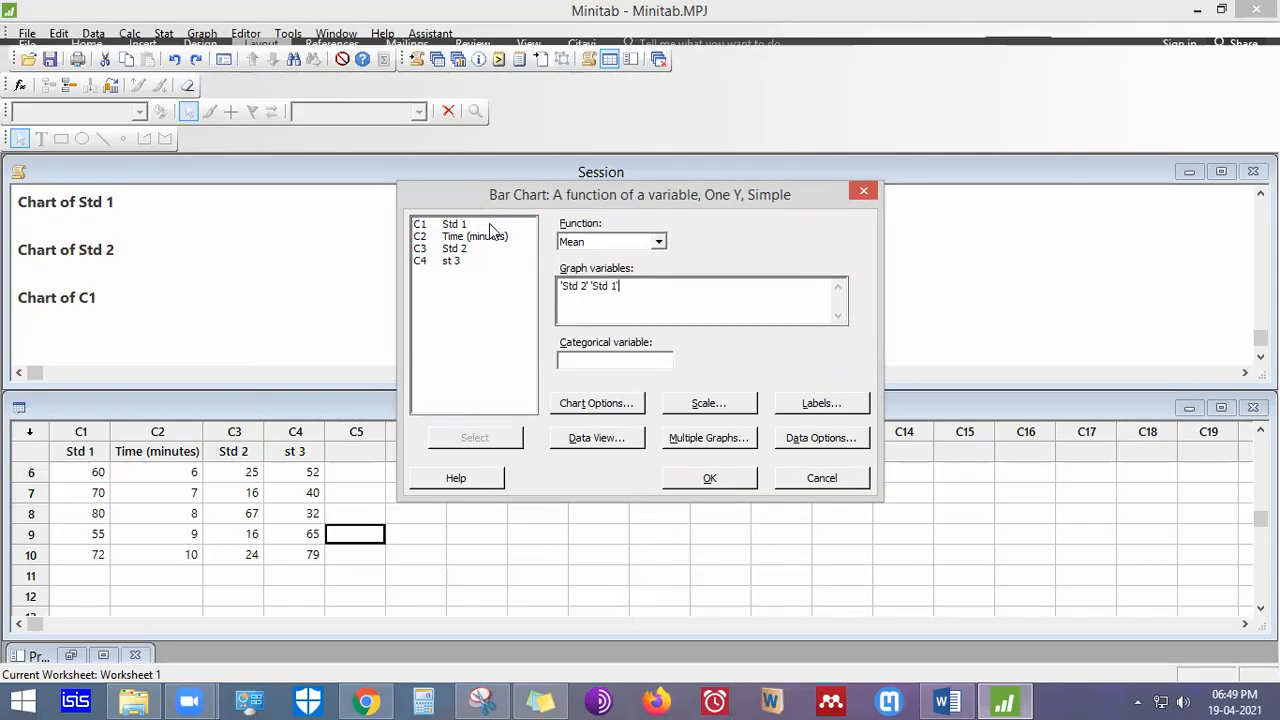
pyautogui.click(672, 480)
pyautogui.click(723, 429)
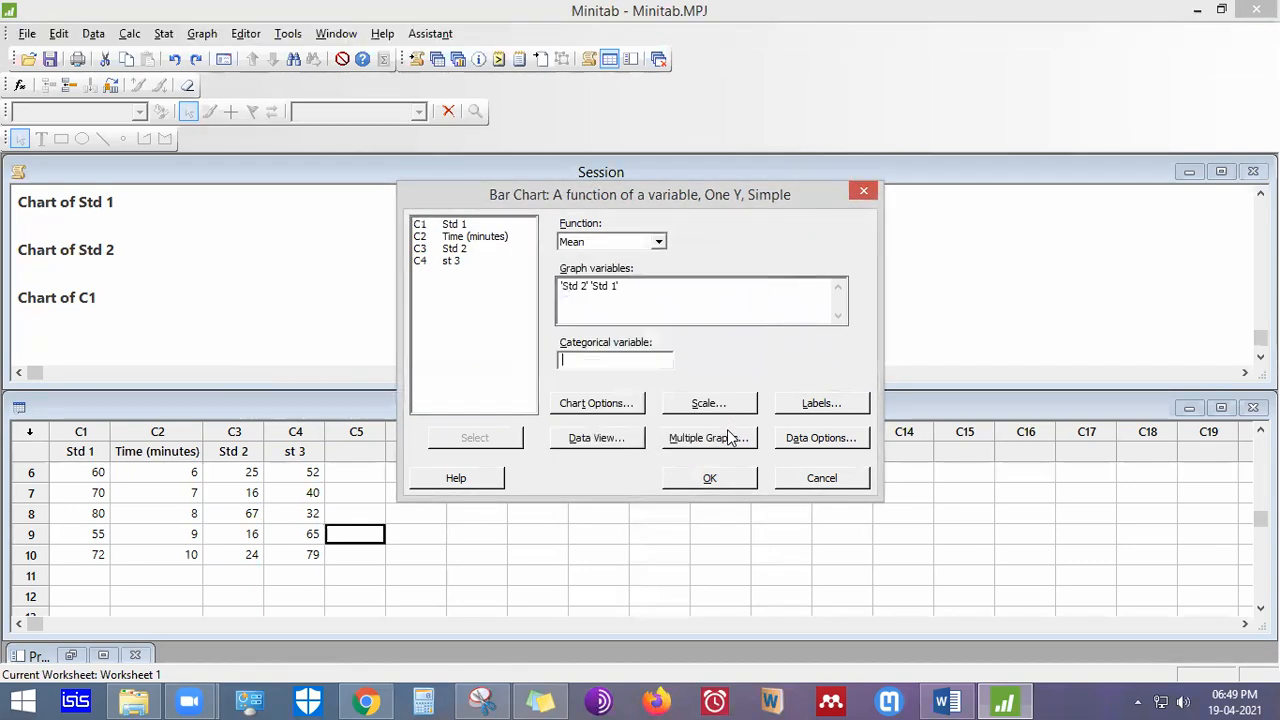
# Confirm showing the variables on separate graphs and try to create the mean chart with st 3 added to the graph variables
pyautogui.click(730, 437)
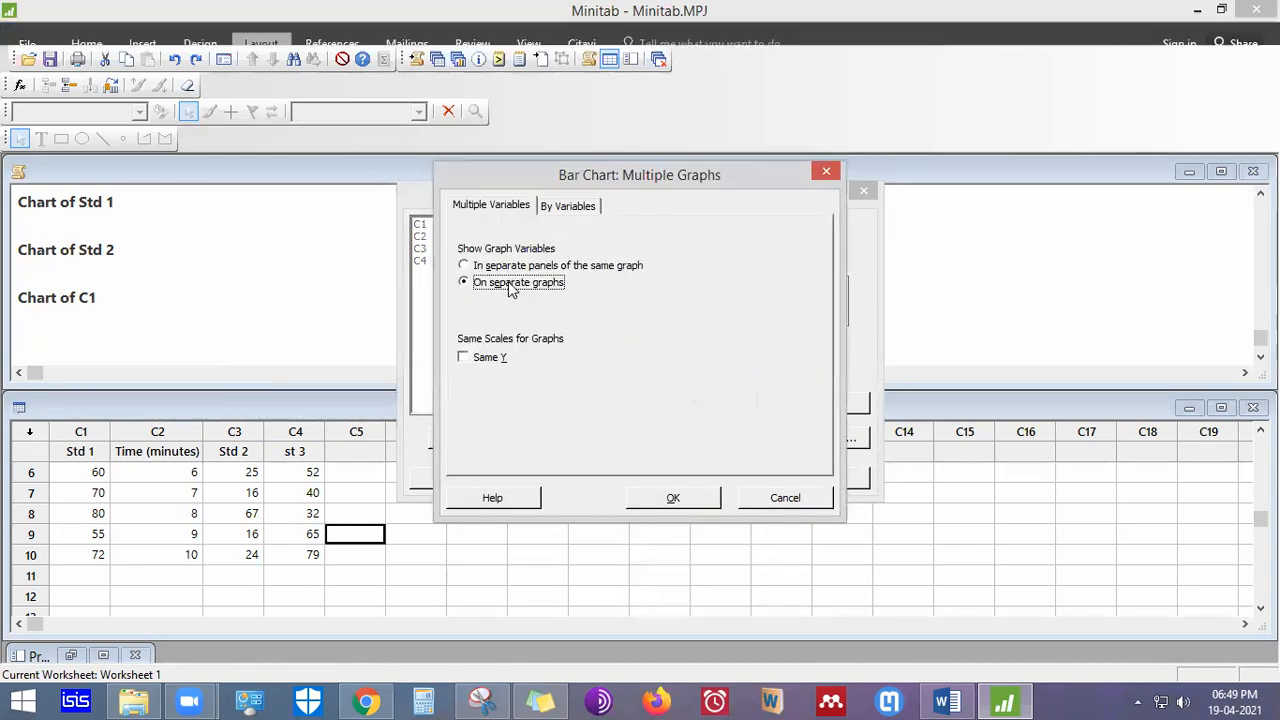
pyautogui.click(693, 498)
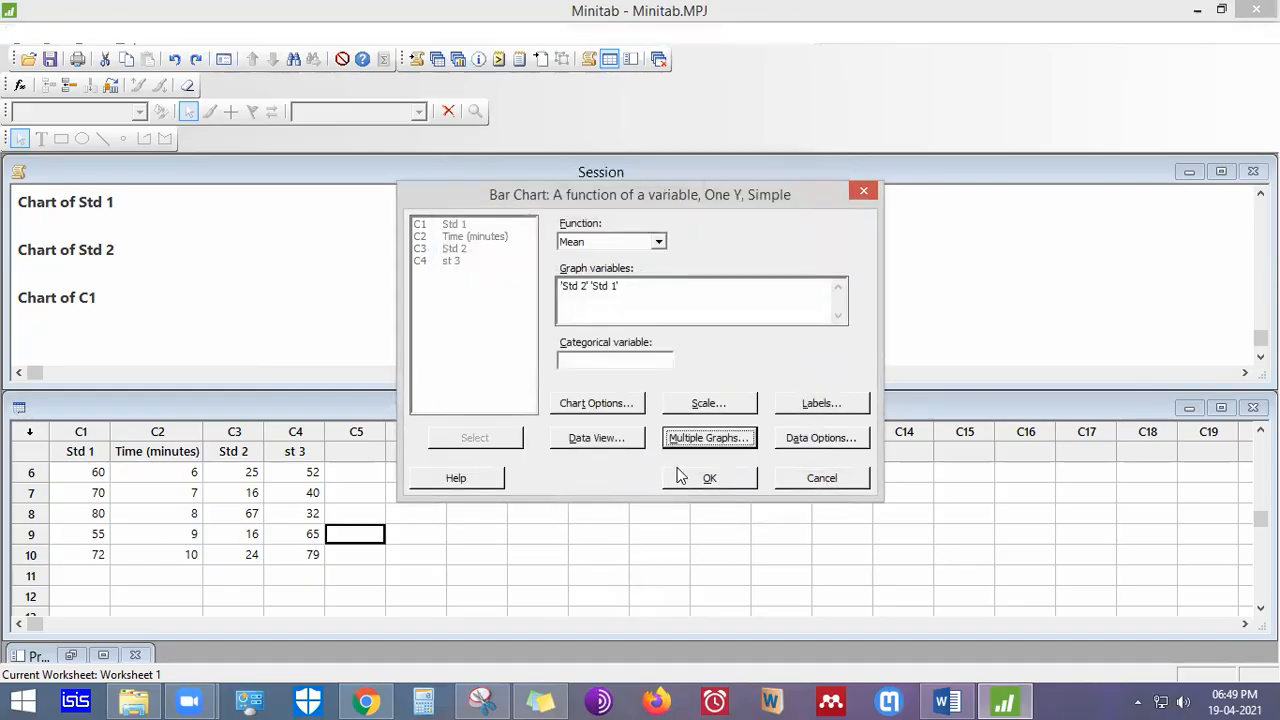
pyautogui.click(672, 288)
pyautogui.doubleClick(480, 262)
pyautogui.click(735, 478)
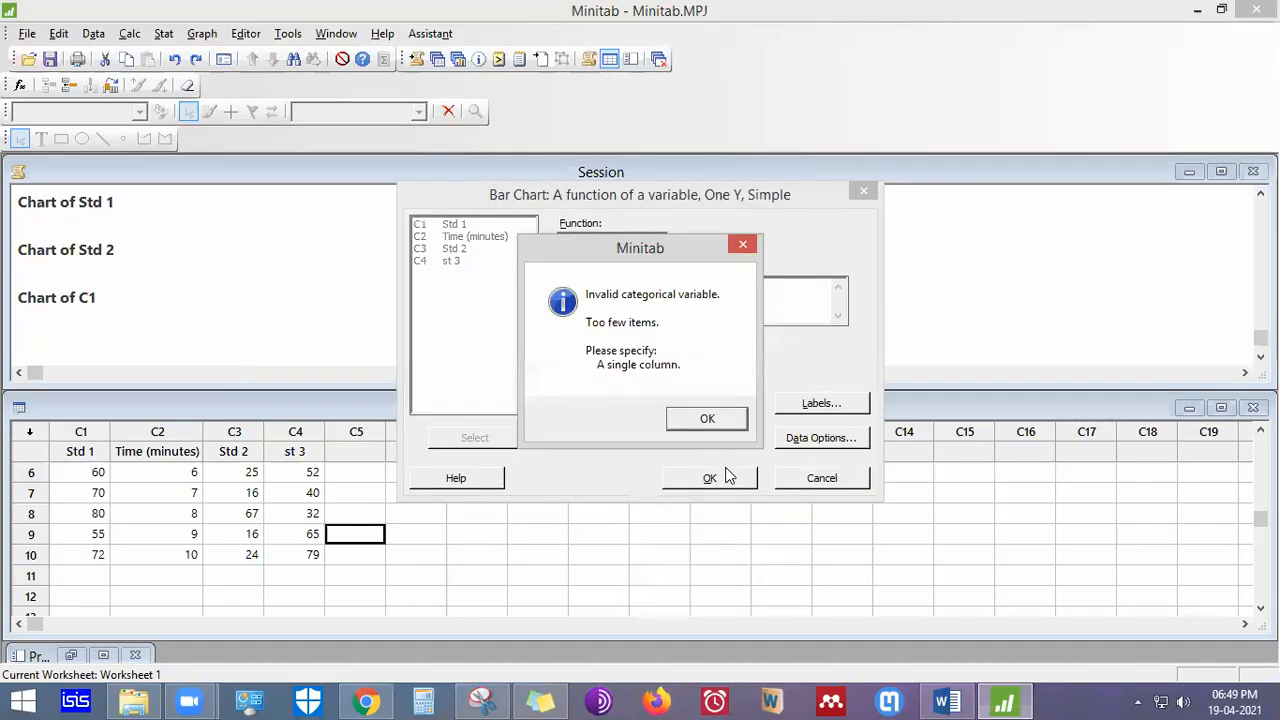
pyautogui.click(707, 419)
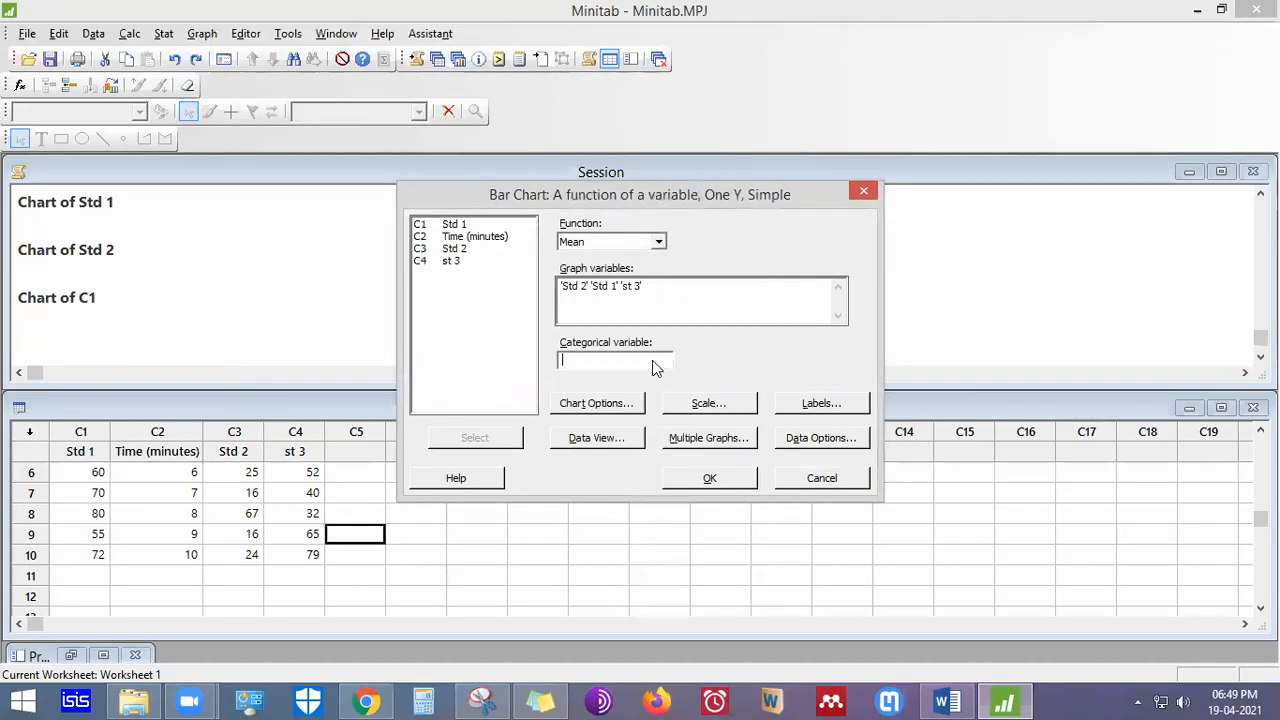
# Create mean bar charts with Std 1 and Std 2 as the only graph variables and Time (minutes) as the categorical variable
pyautogui.click(723, 292)
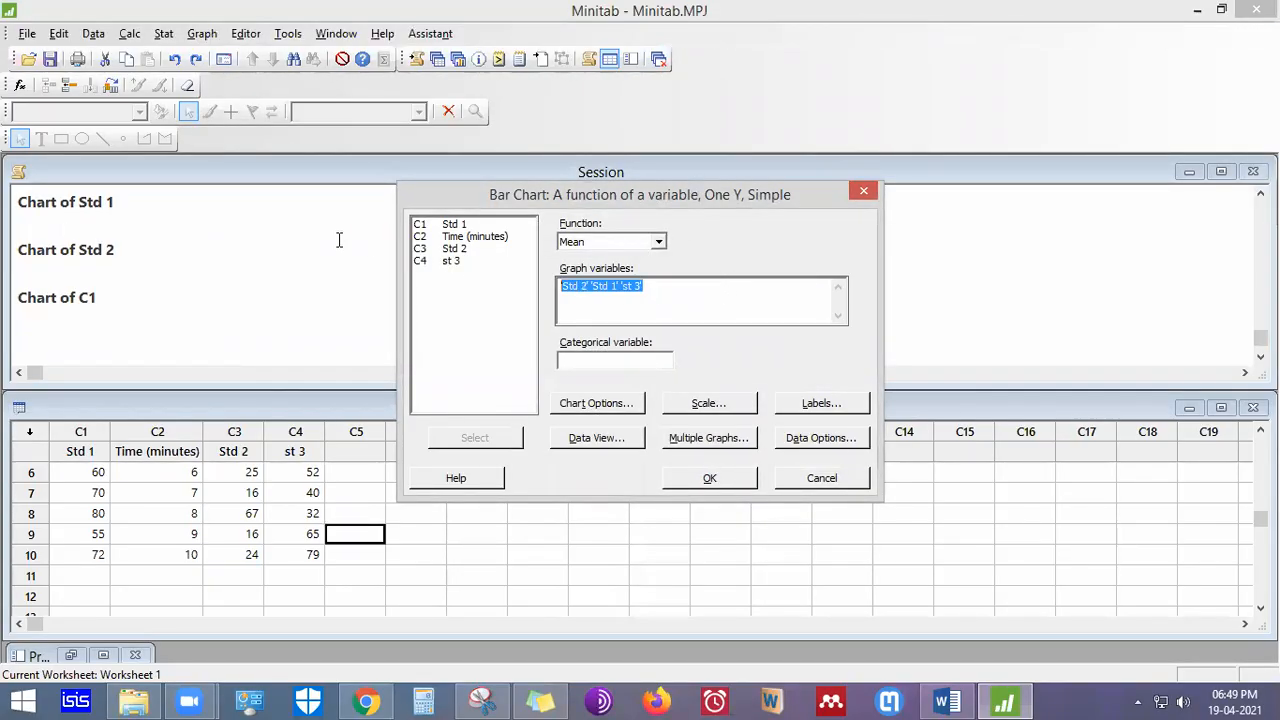
pyautogui.press('BackSpace')
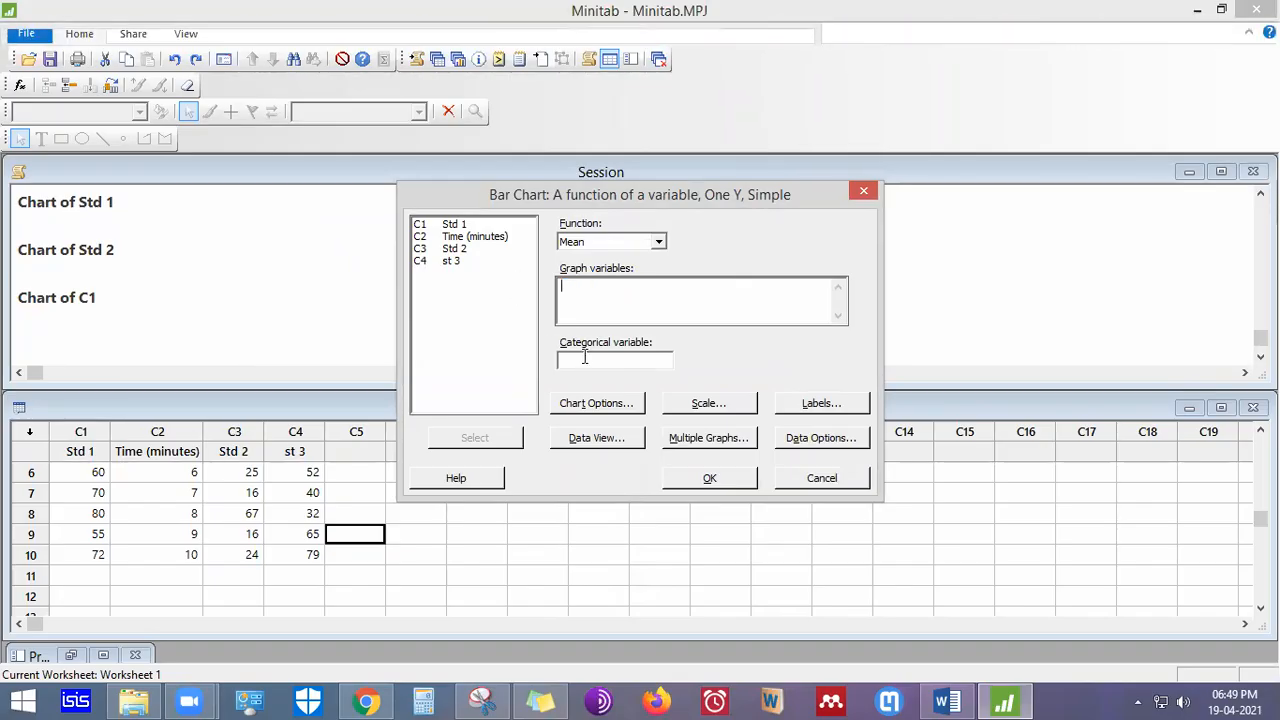
pyautogui.doubleClick(474, 236)
pyautogui.click(603, 298)
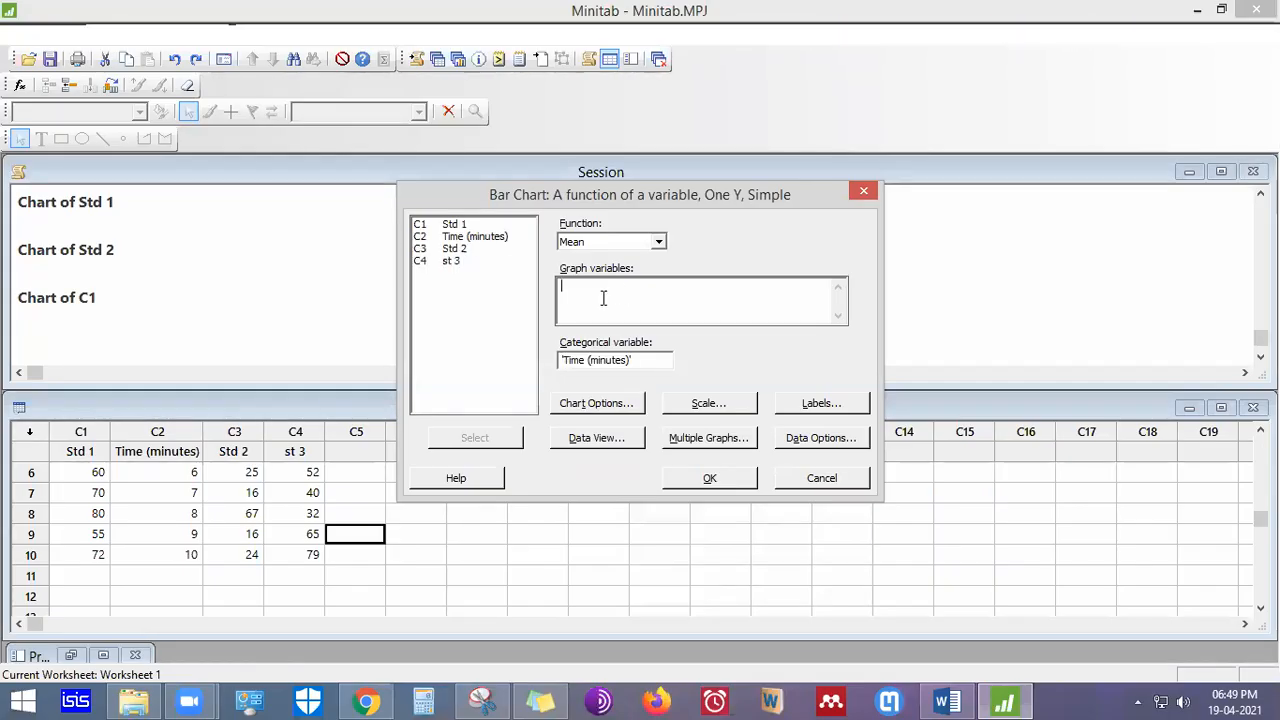
pyautogui.doubleClick(455, 226)
pyautogui.click(460, 250)
pyautogui.doubleClick(460, 250)
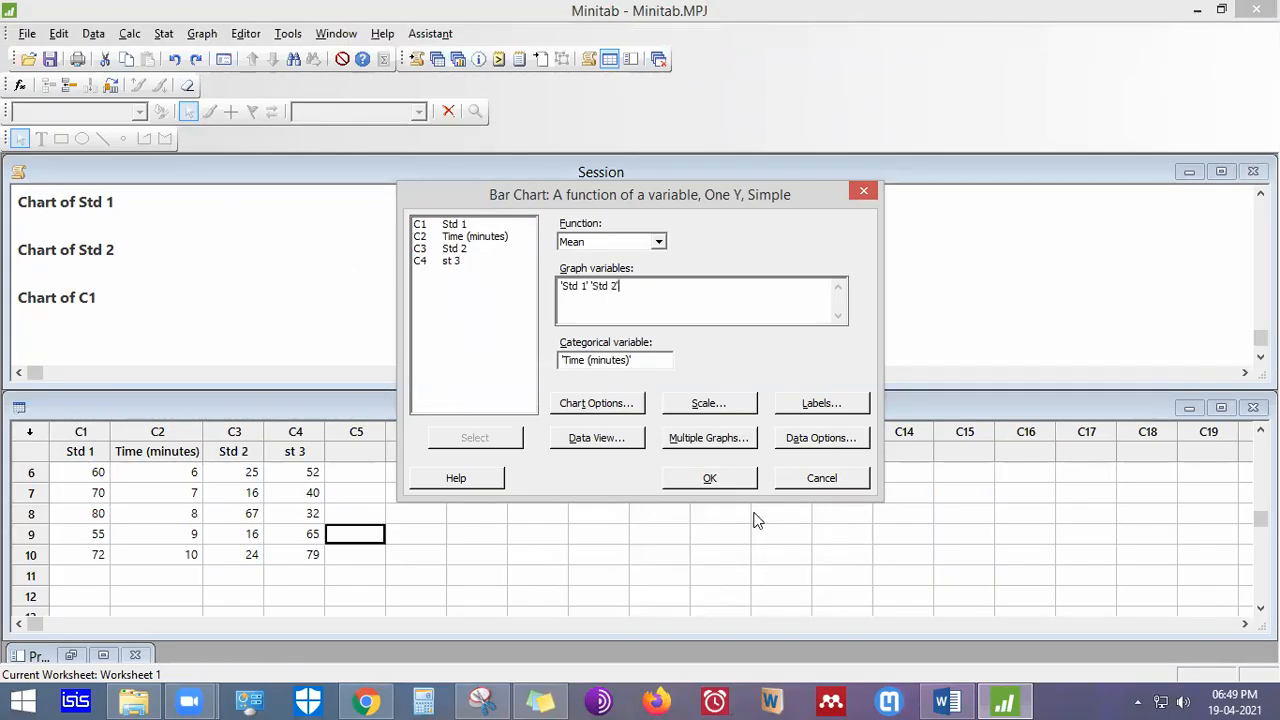
pyautogui.click(729, 481)
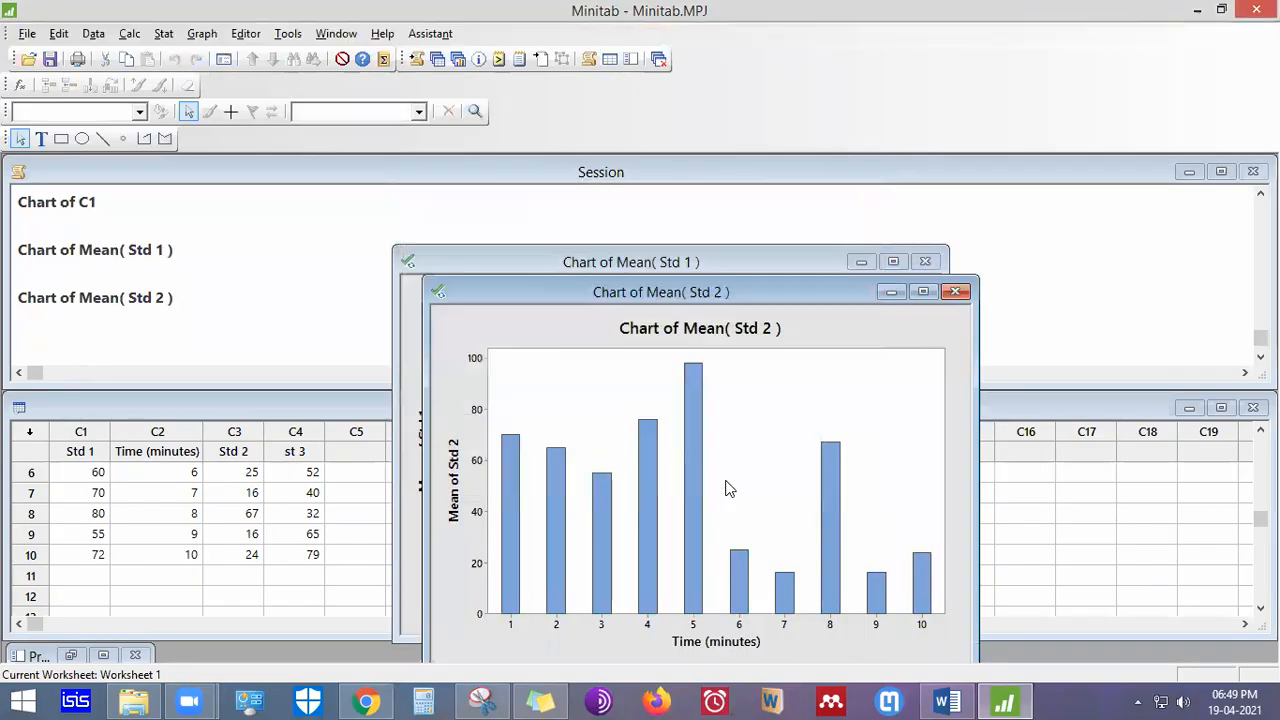
# Place the Std 1 and Std 2 mean charts side by side for comparison
pyautogui.moveTo(701, 294); pyautogui.dragTo(996, 194)
pyautogui.click(700, 268)
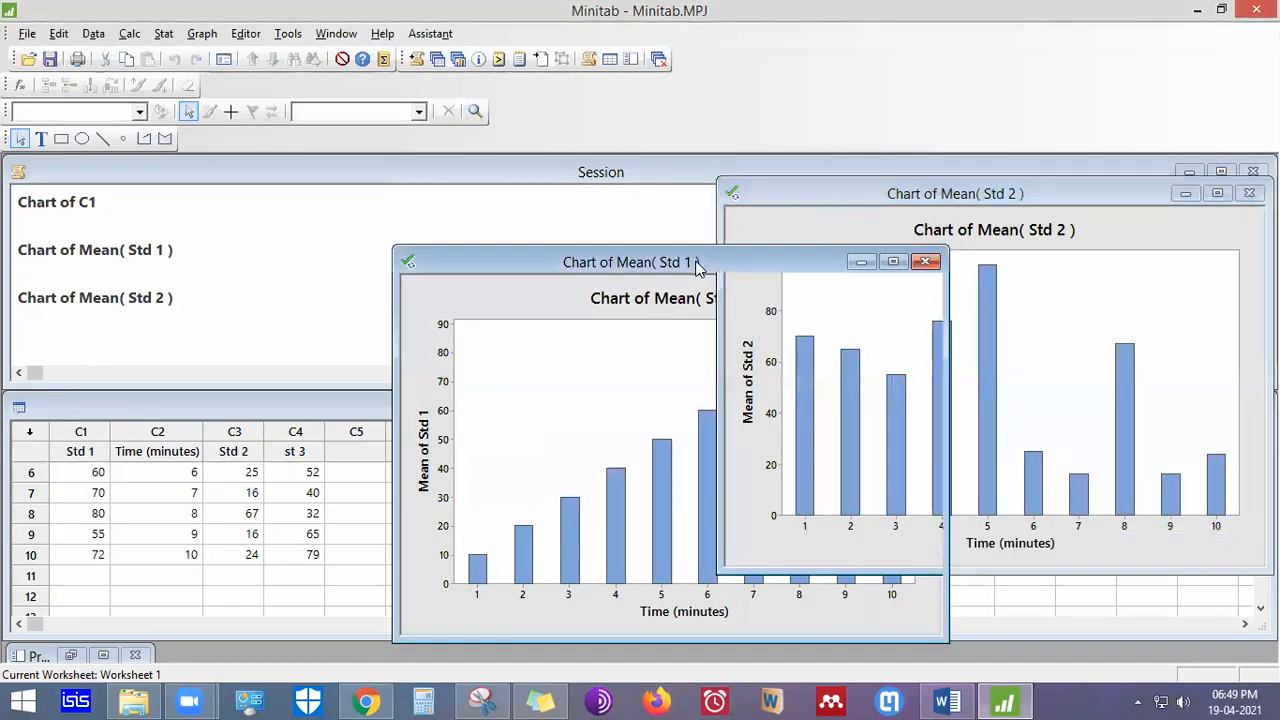
pyautogui.moveTo(700, 268); pyautogui.dragTo(446, 231)
# Close the Std 1 and Std 2 mean charts without saving them to separate files
pyautogui.click(670, 225)
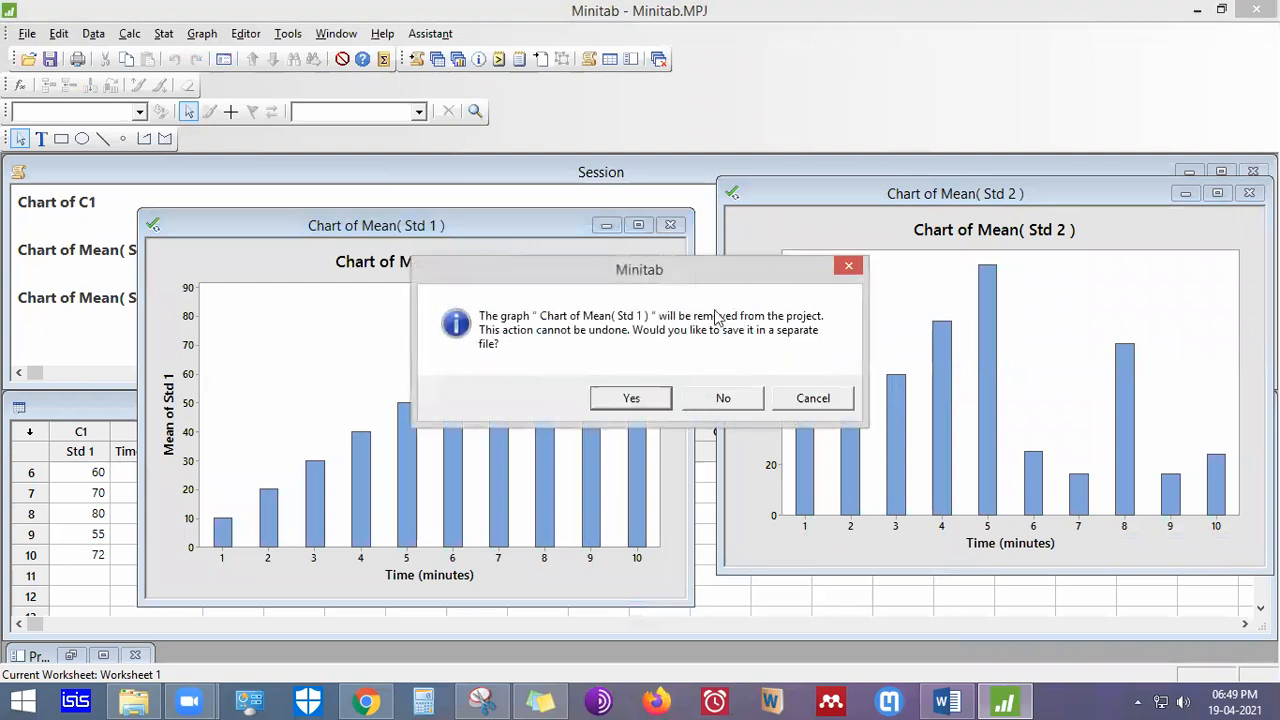
pyautogui.click(720, 397)
pyautogui.click(1249, 195)
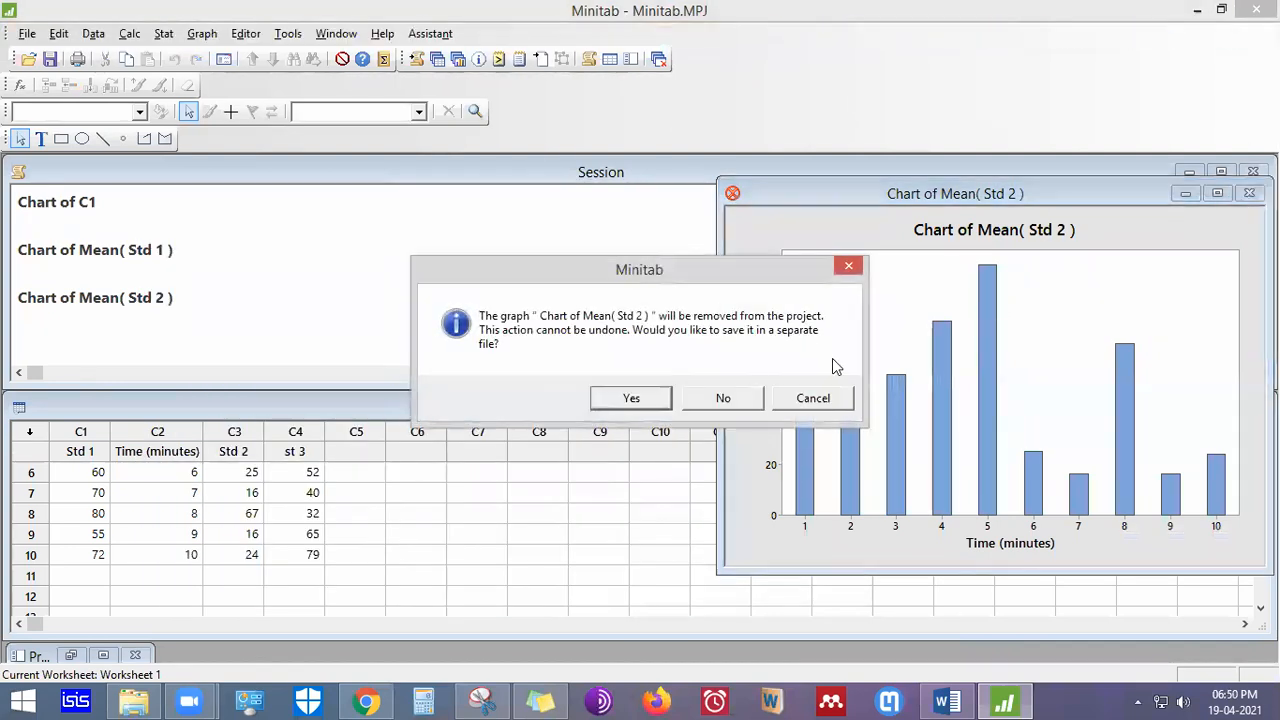
pyautogui.click(730, 400)
# Set up a simple One Y bar chart of a function of a variable, using the mean of Std 1 and Std 2 by Time (minutes)
pyautogui.click(203, 34)
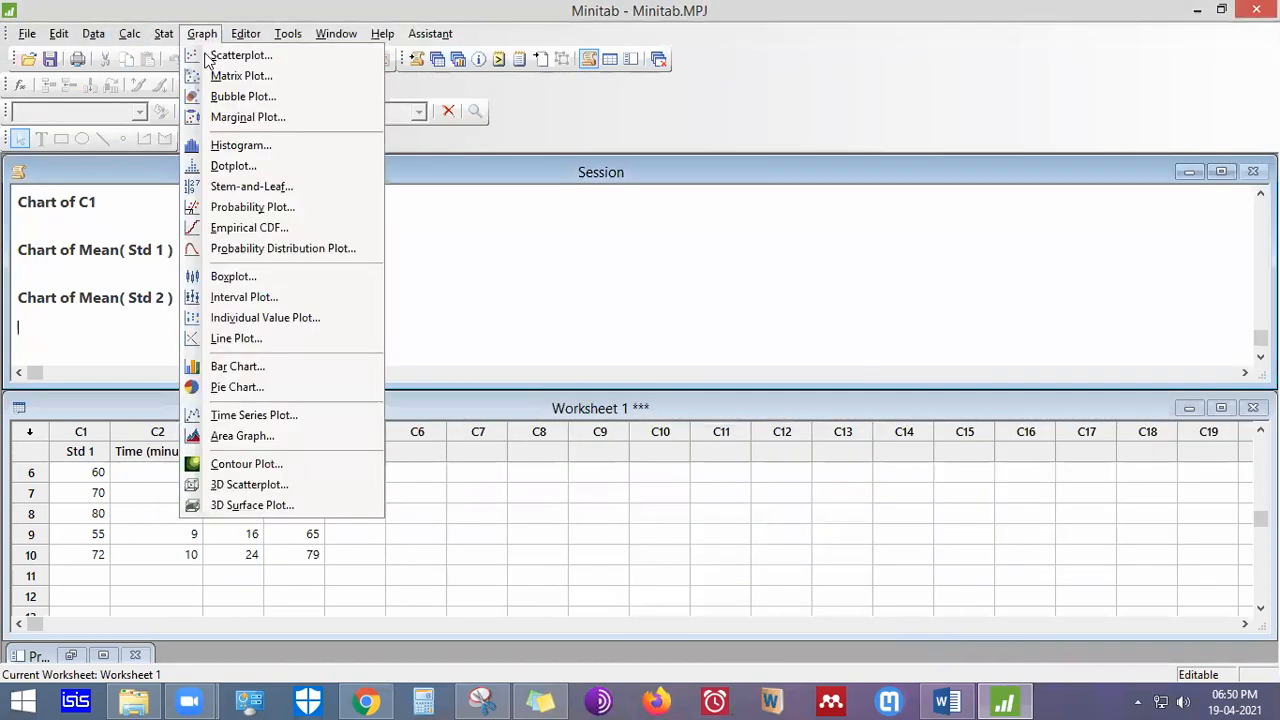
pyautogui.click(288, 364)
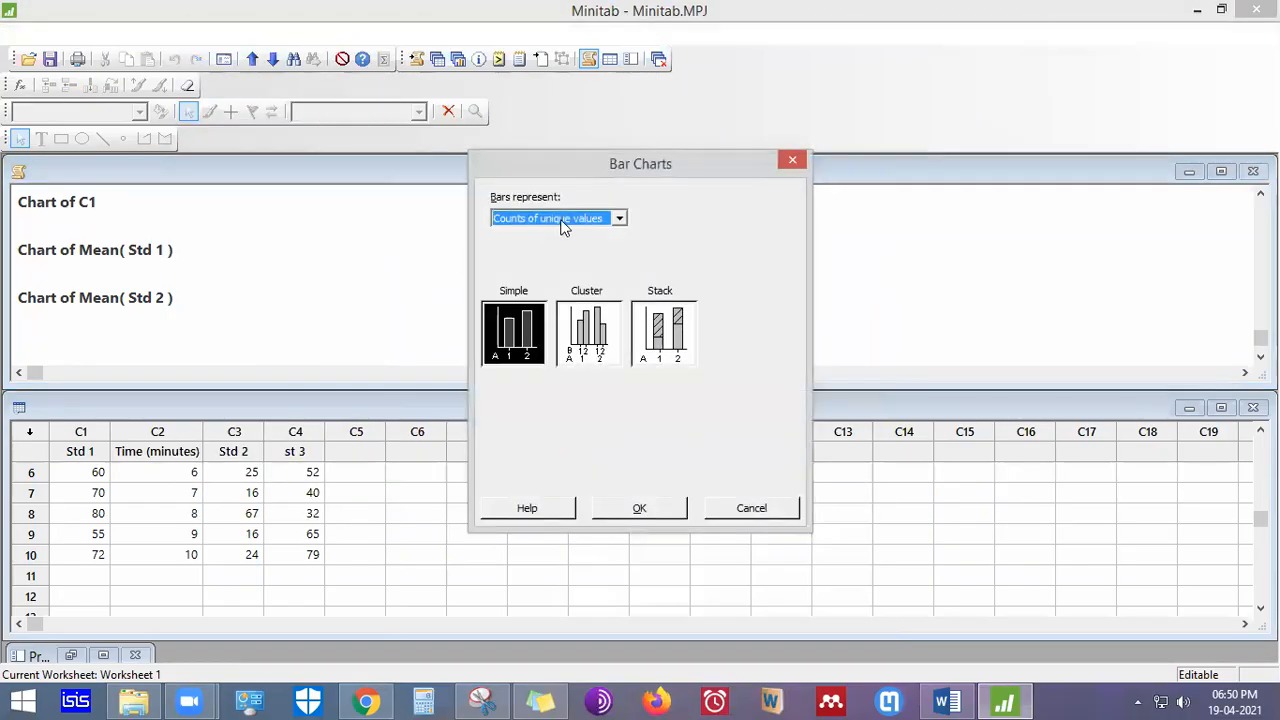
pyautogui.click(564, 217)
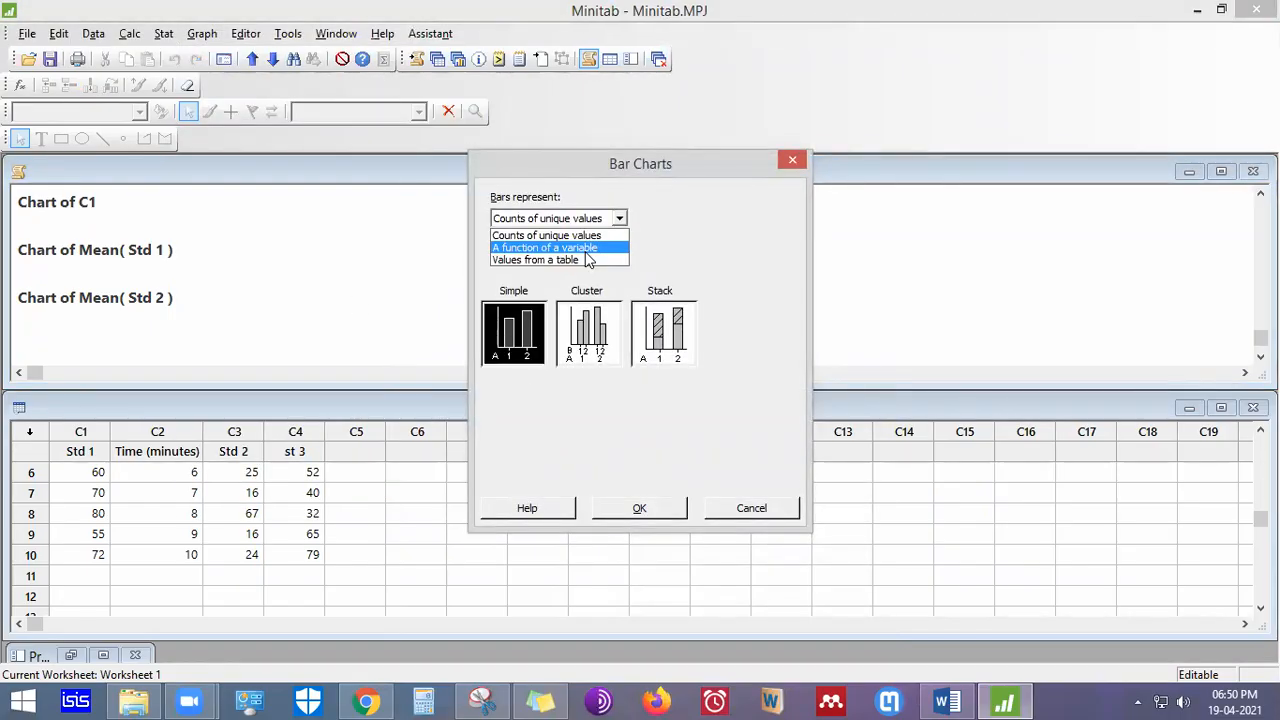
pyautogui.click(572, 248)
pyautogui.doubleClick(495, 332)
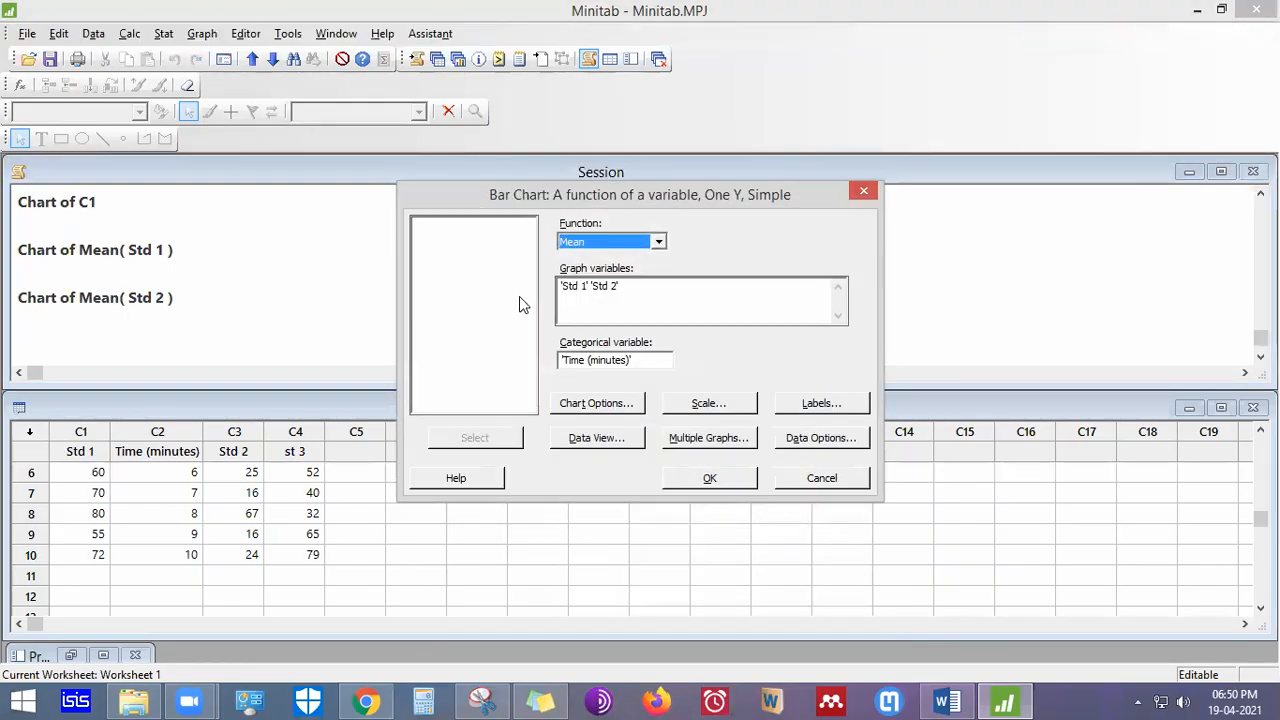
pyautogui.click(648, 311)
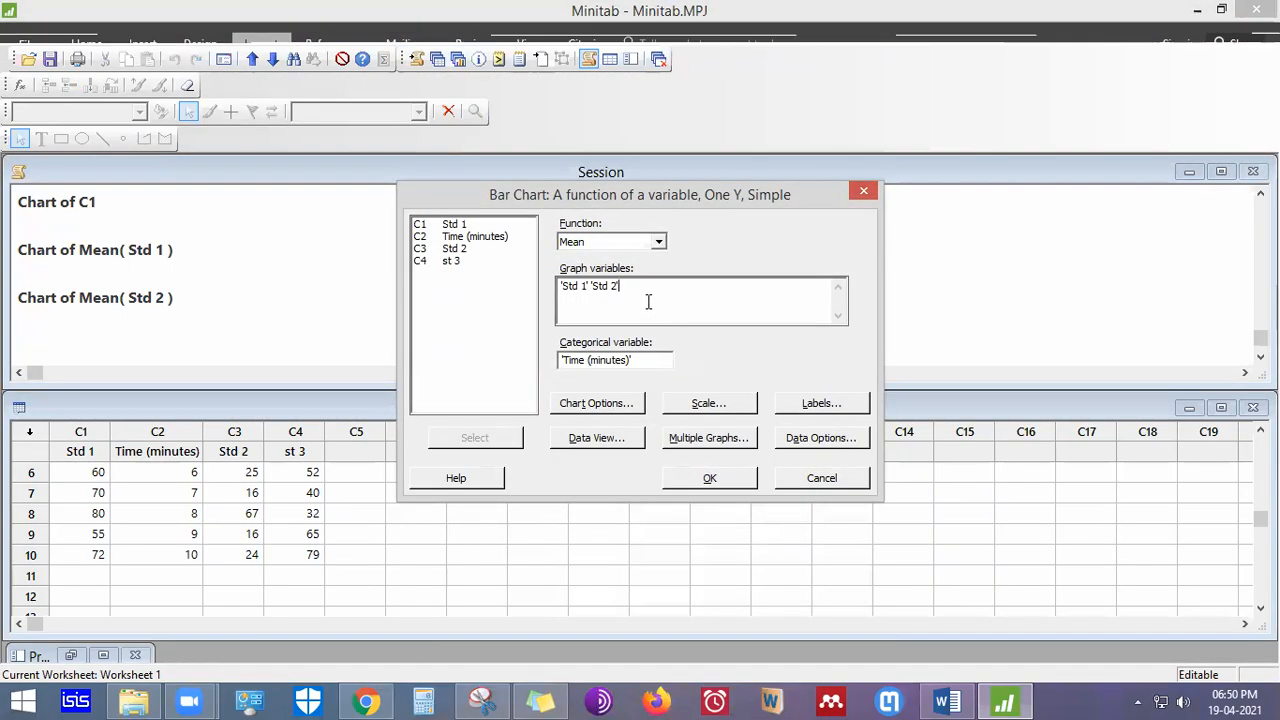
pyautogui.click(662, 242)
pyautogui.click(667, 240)
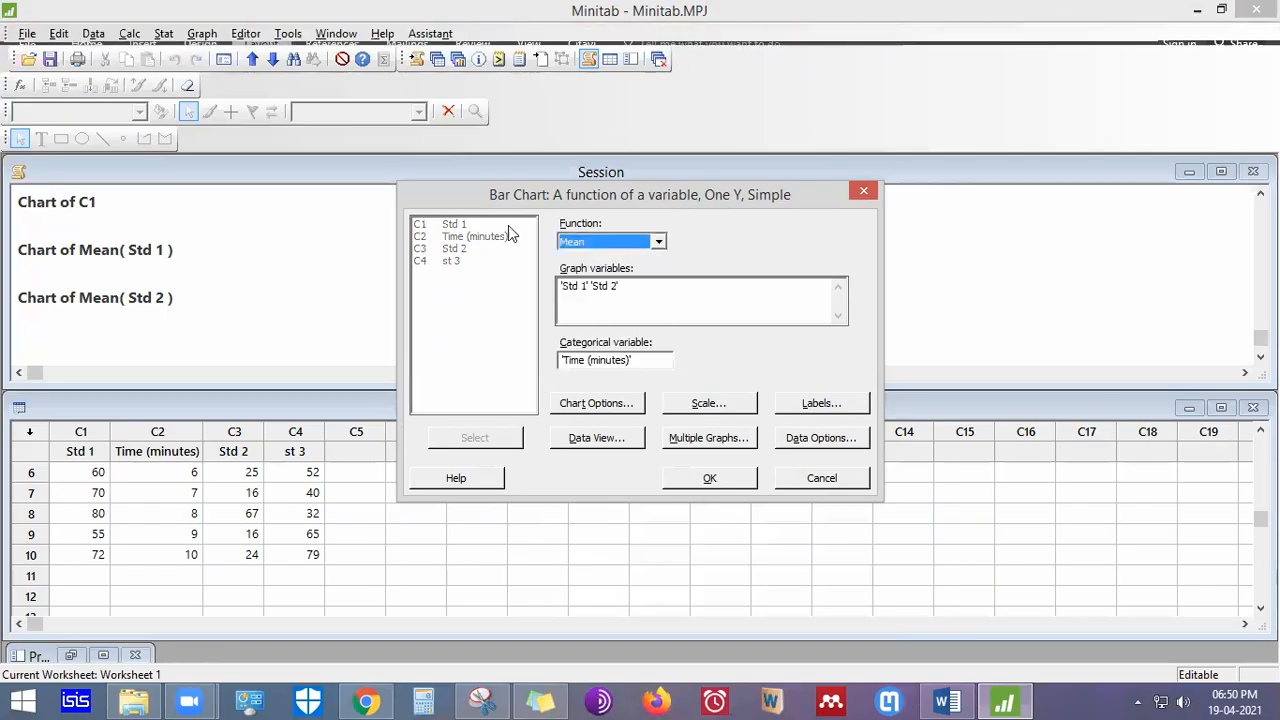
pyautogui.click(669, 296)
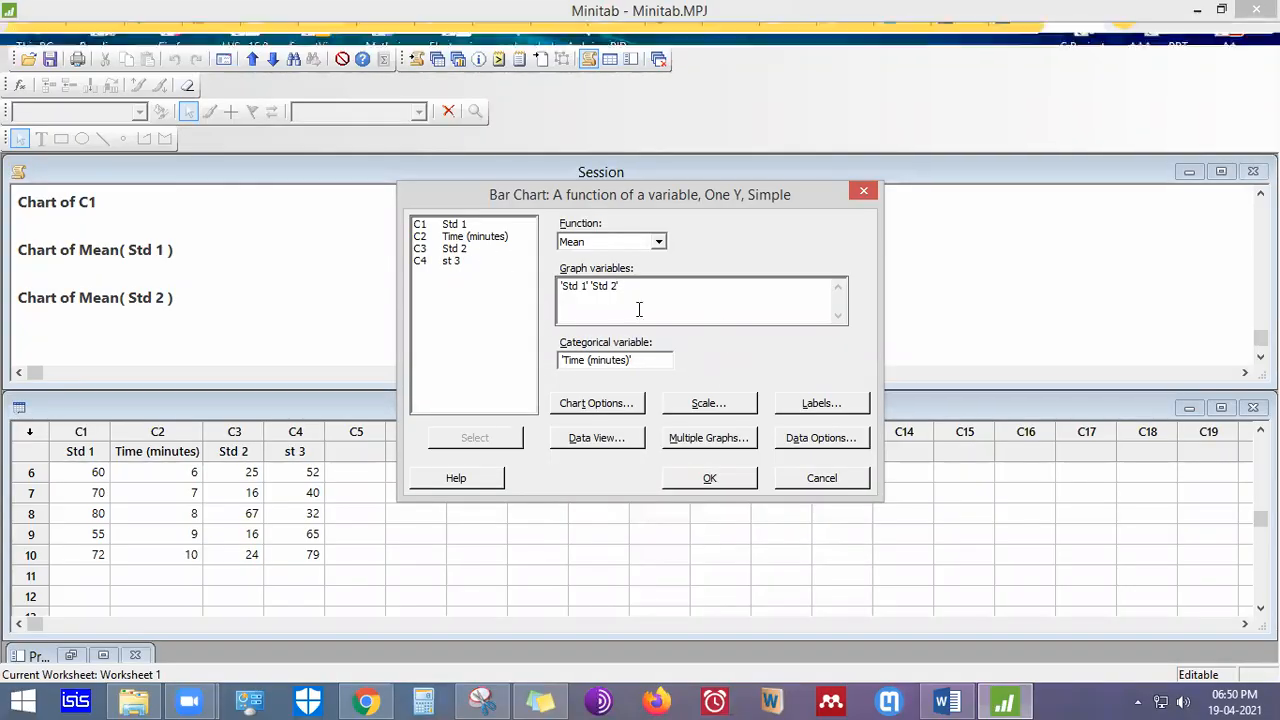
# Create the mean chart with both variables in separate panels of the same graph and the same Y scale
pyautogui.click(706, 441)
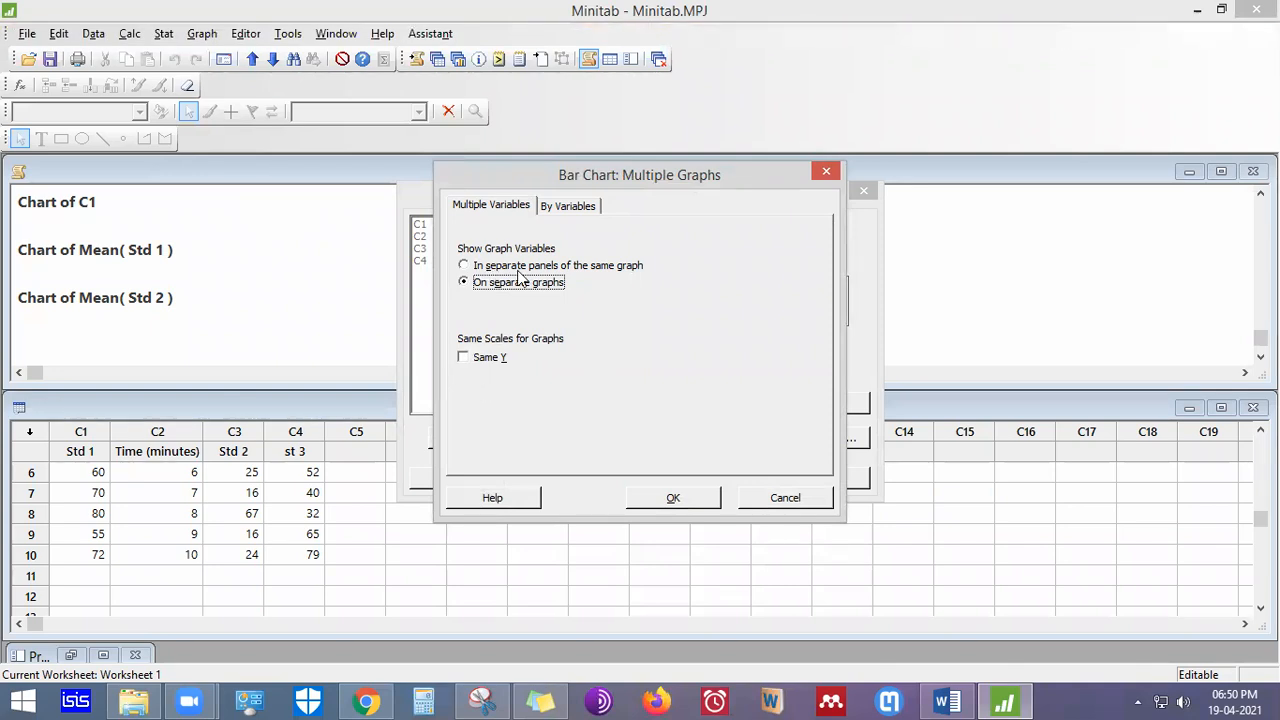
pyautogui.click(470, 362)
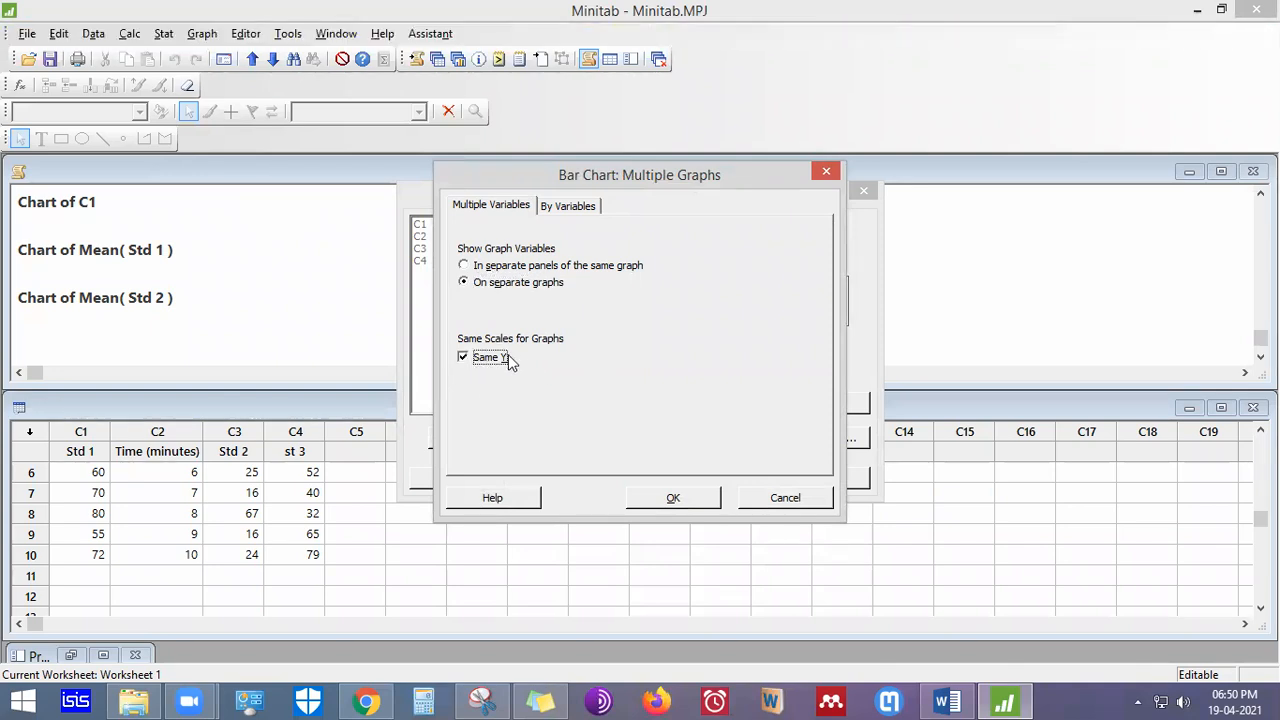
pyautogui.click(465, 266)
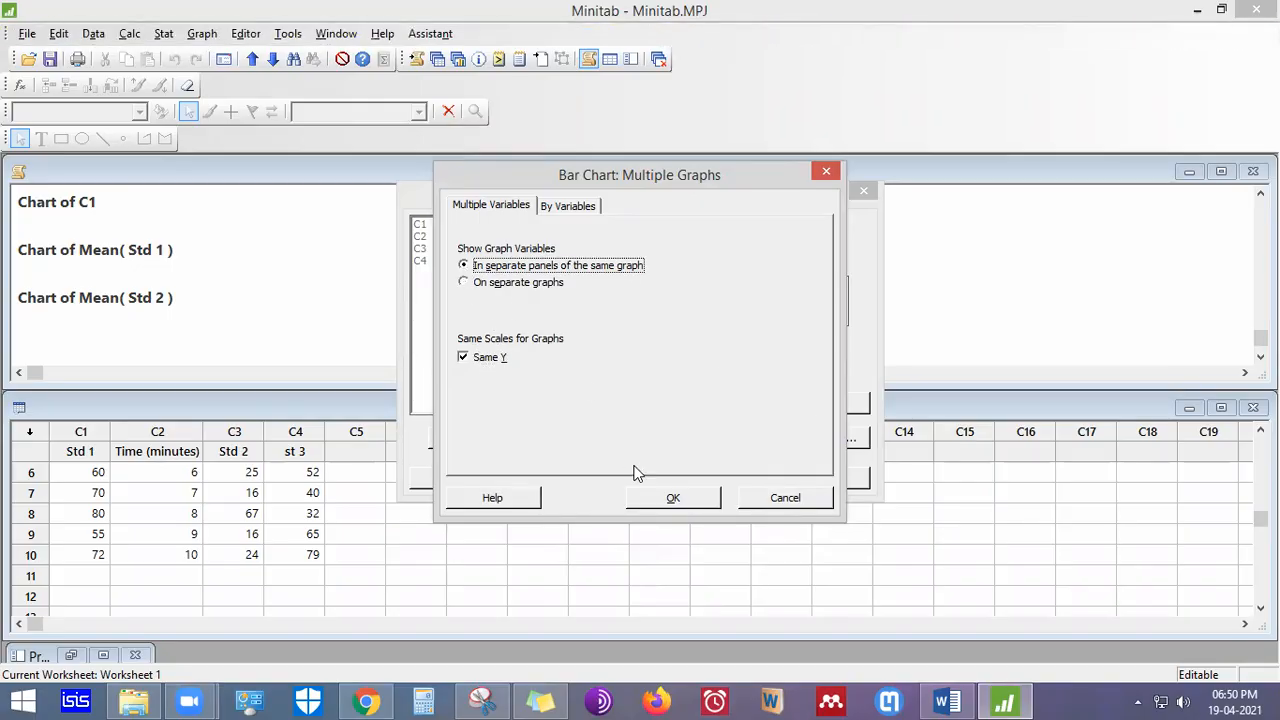
pyautogui.click(683, 503)
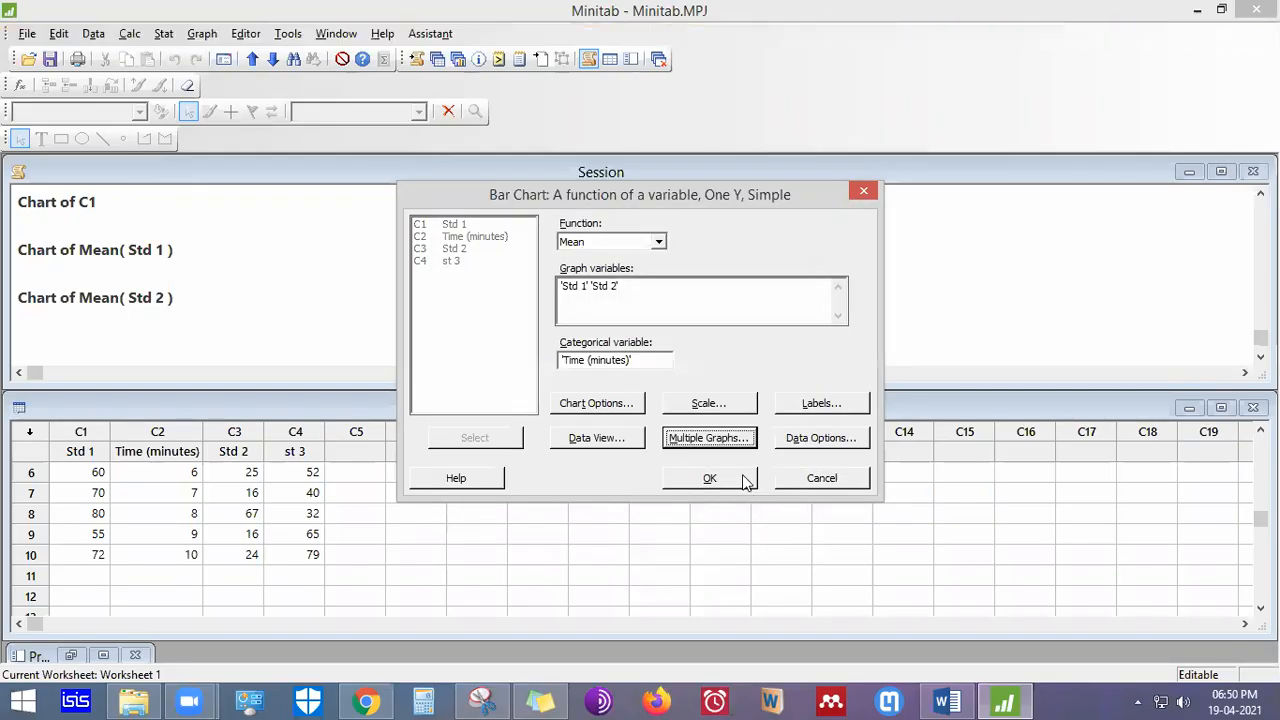
pyautogui.click(742, 476)
# Move the two-panel mean chart toward the middle of the workspace, and close it without saving it to a separate file
pyautogui.moveTo(759, 330); pyautogui.dragTo(660, 190)
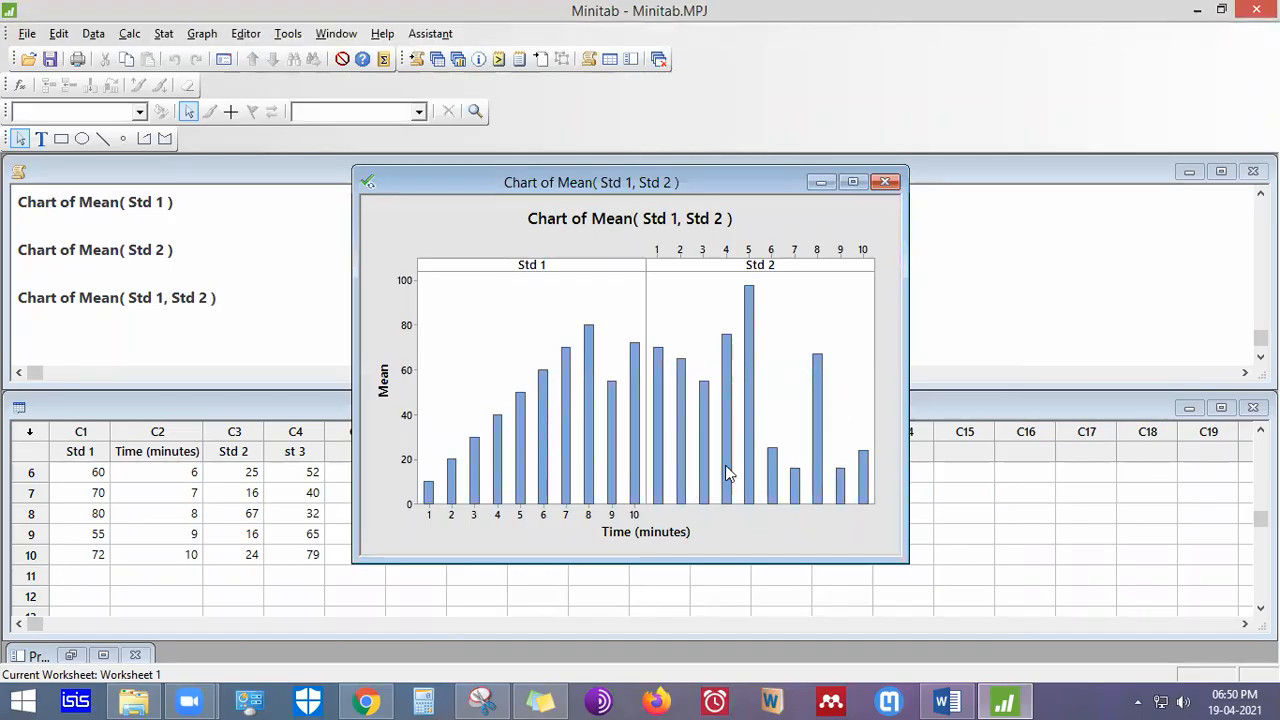
pyautogui.click(884, 183)
pyautogui.click(722, 399)
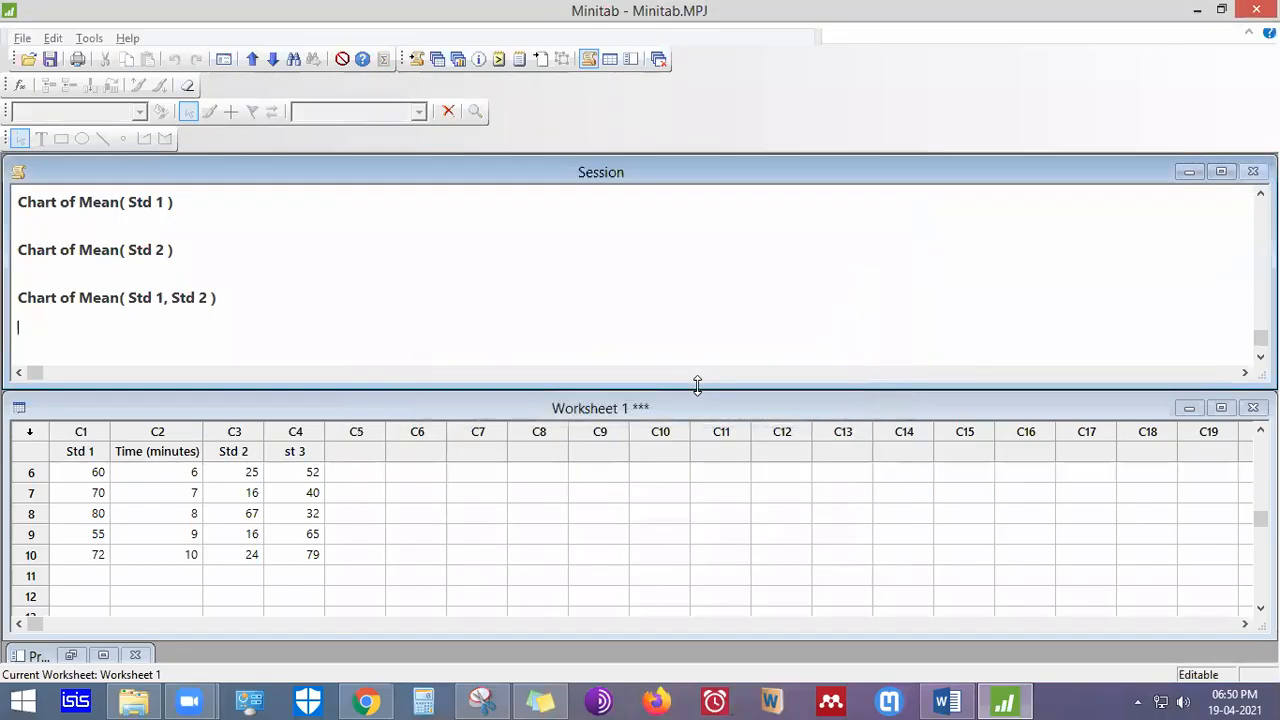
# Try to set up a clustered One Y mean bar chart of Std 2 and Std 1, grouped by Time (minutes)
pyautogui.click(192, 38)
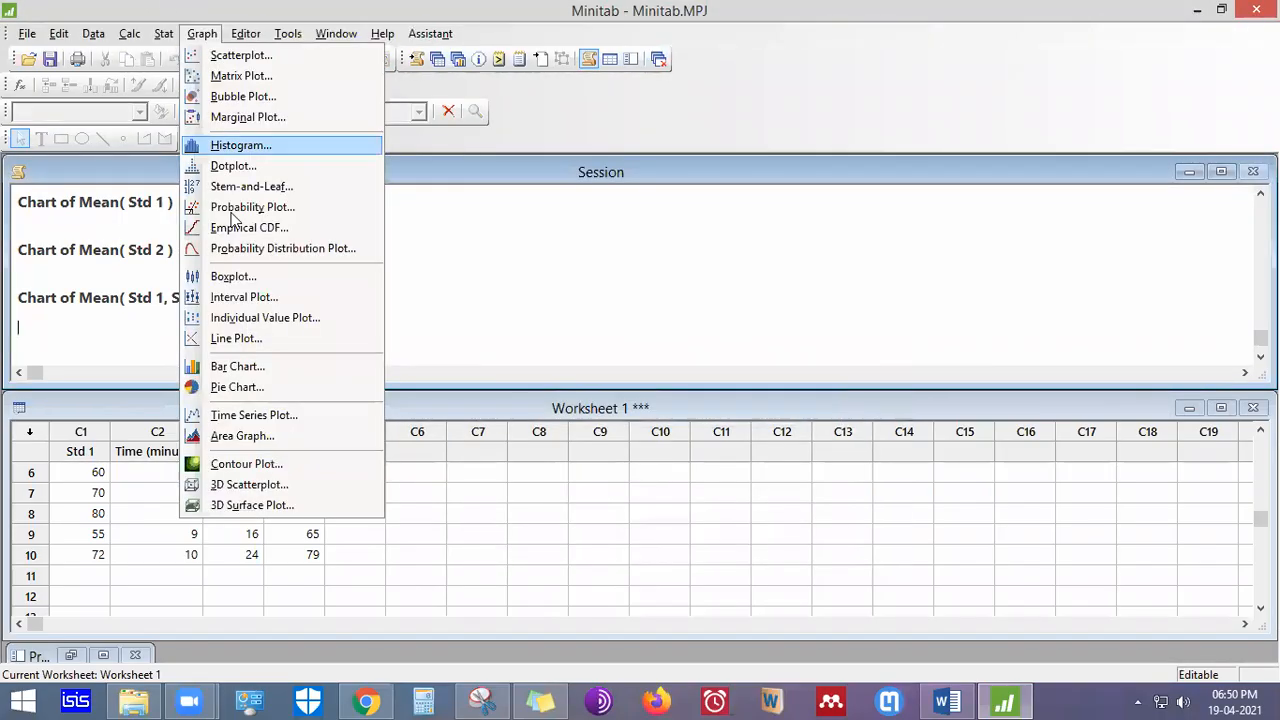
pyautogui.click(254, 370)
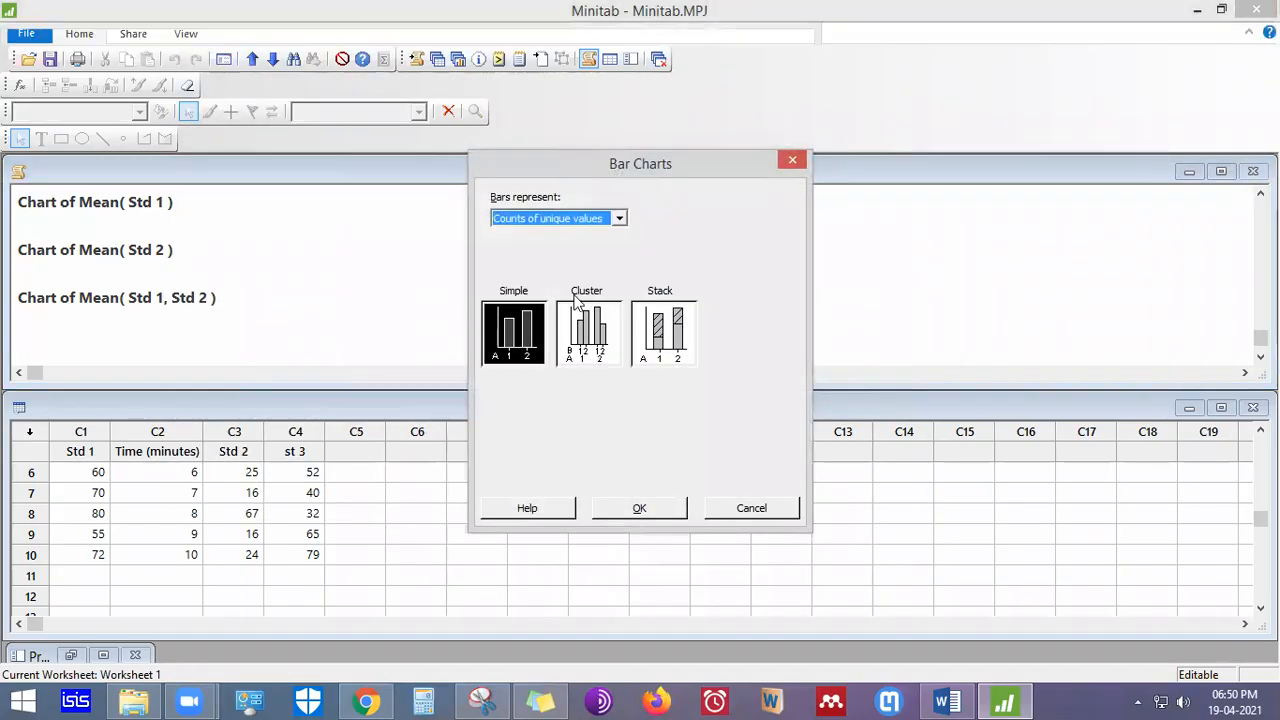
pyautogui.click(584, 217)
pyautogui.click(565, 247)
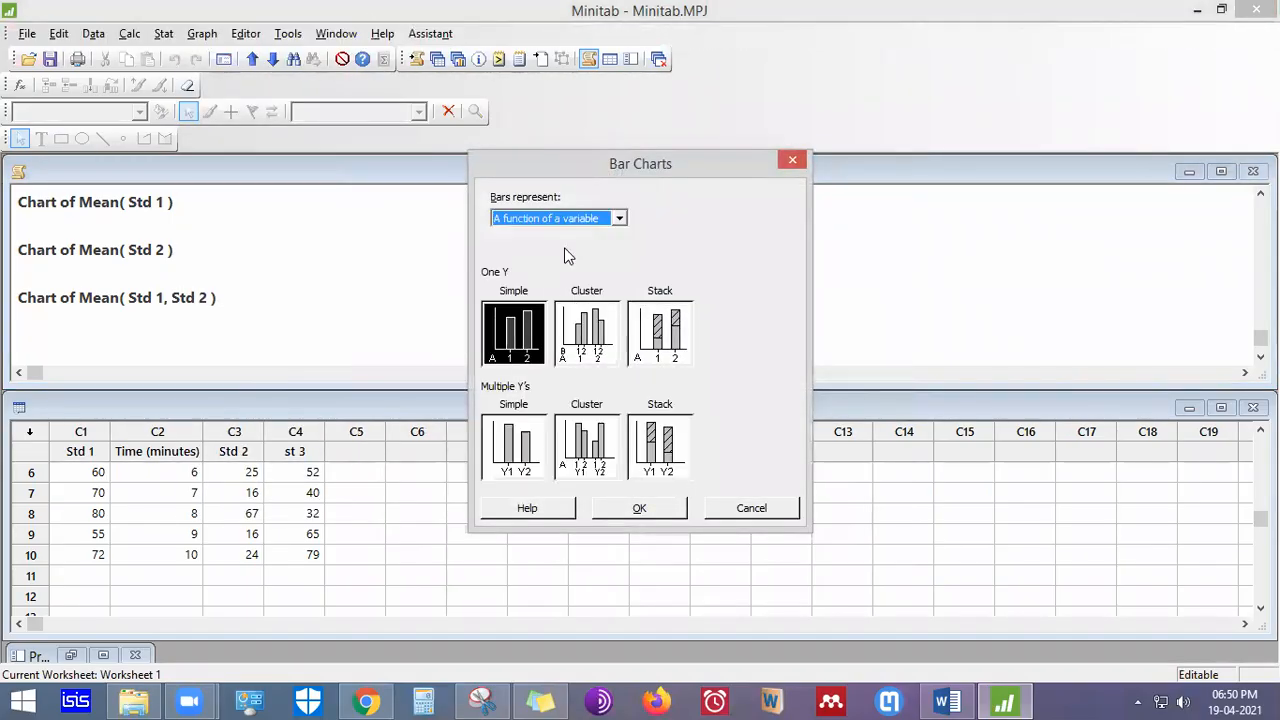
pyautogui.click(606, 338)
pyautogui.doubleClick(606, 338)
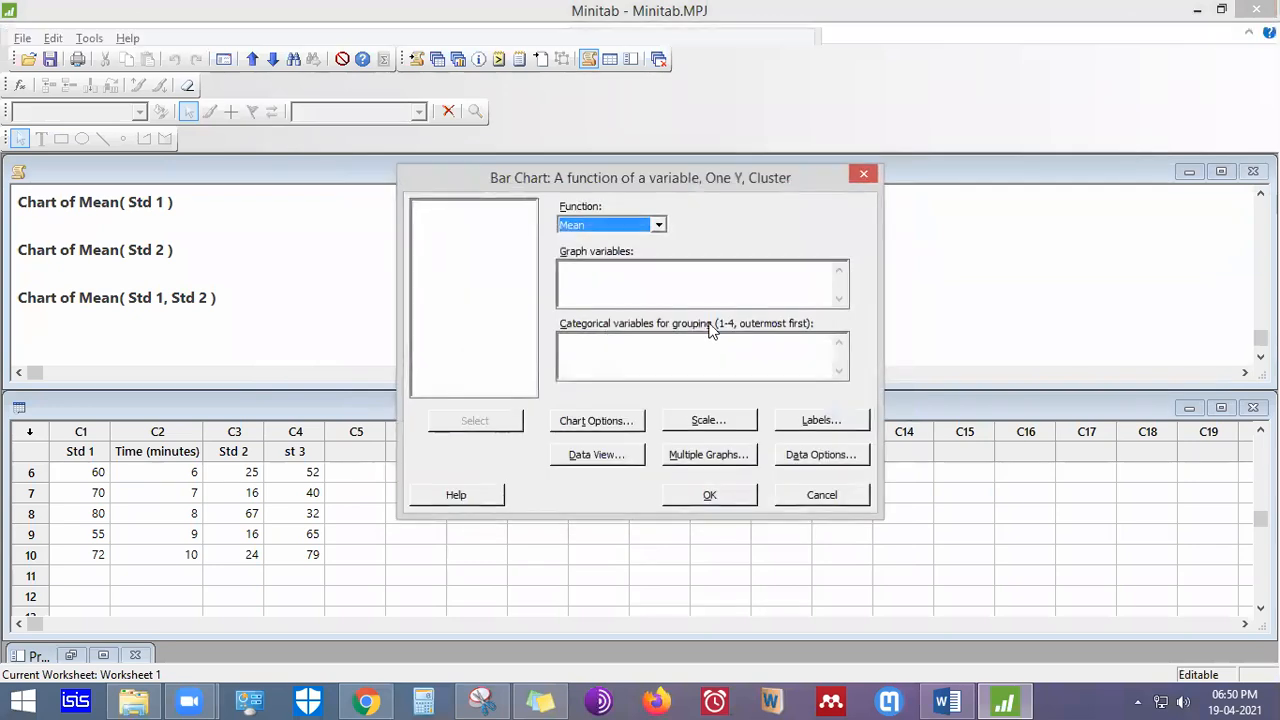
pyautogui.click(469, 233)
pyautogui.doubleClick(469, 233)
pyautogui.doubleClick(478, 206)
pyautogui.click(651, 354)
pyautogui.doubleClick(475, 219)
# Try separate panels with the same Y scale for the clustered chart, check its data display options, and abandon the chart
pyautogui.click(692, 460)
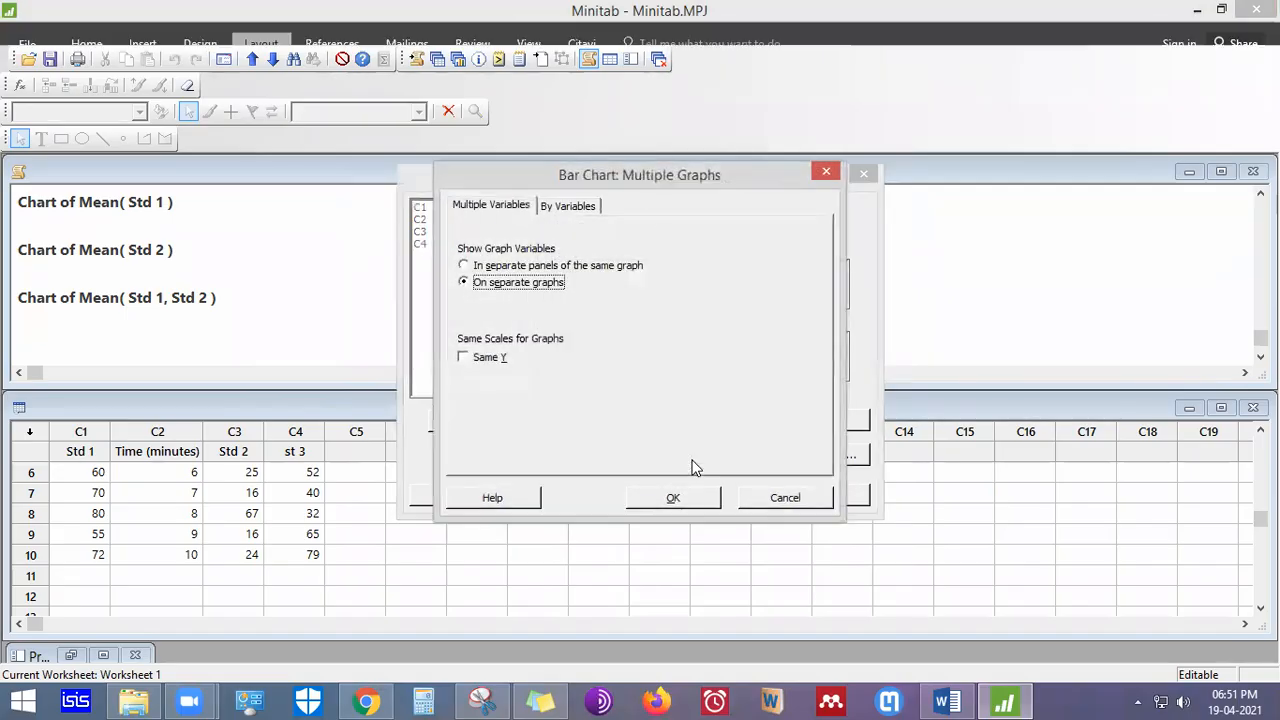
pyautogui.click(485, 357)
pyautogui.click(537, 266)
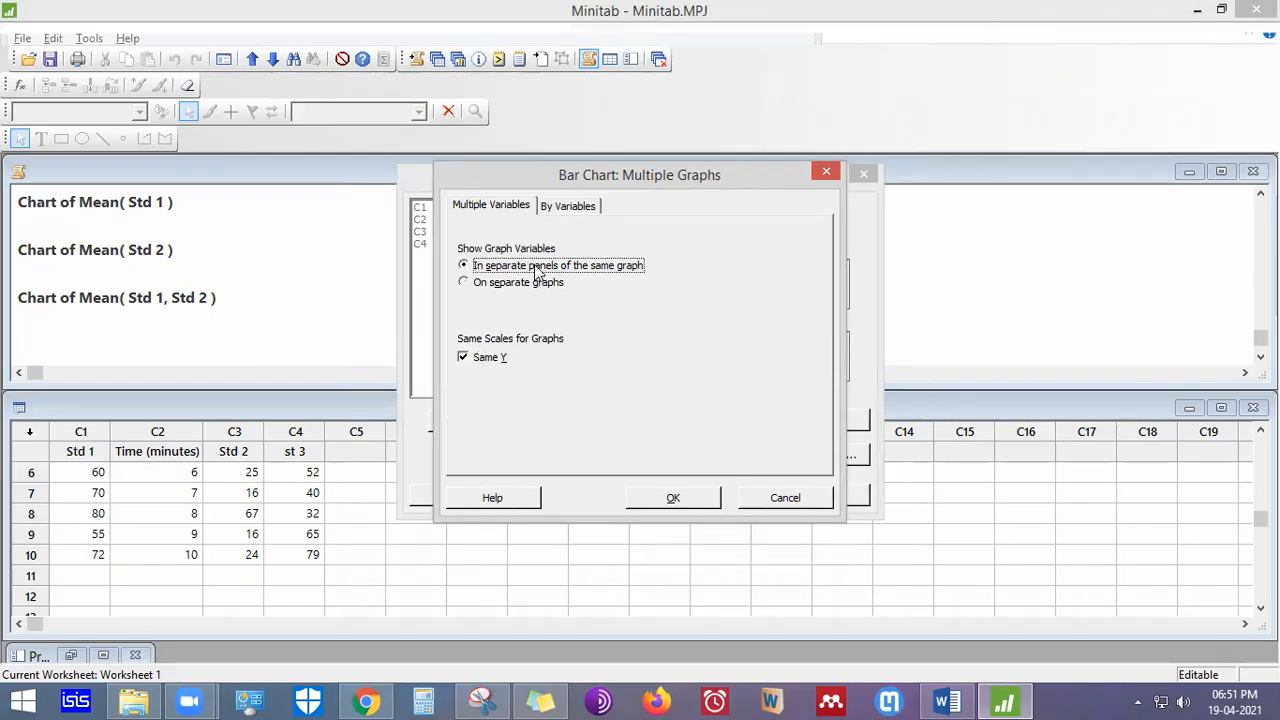
pyautogui.click(826, 172)
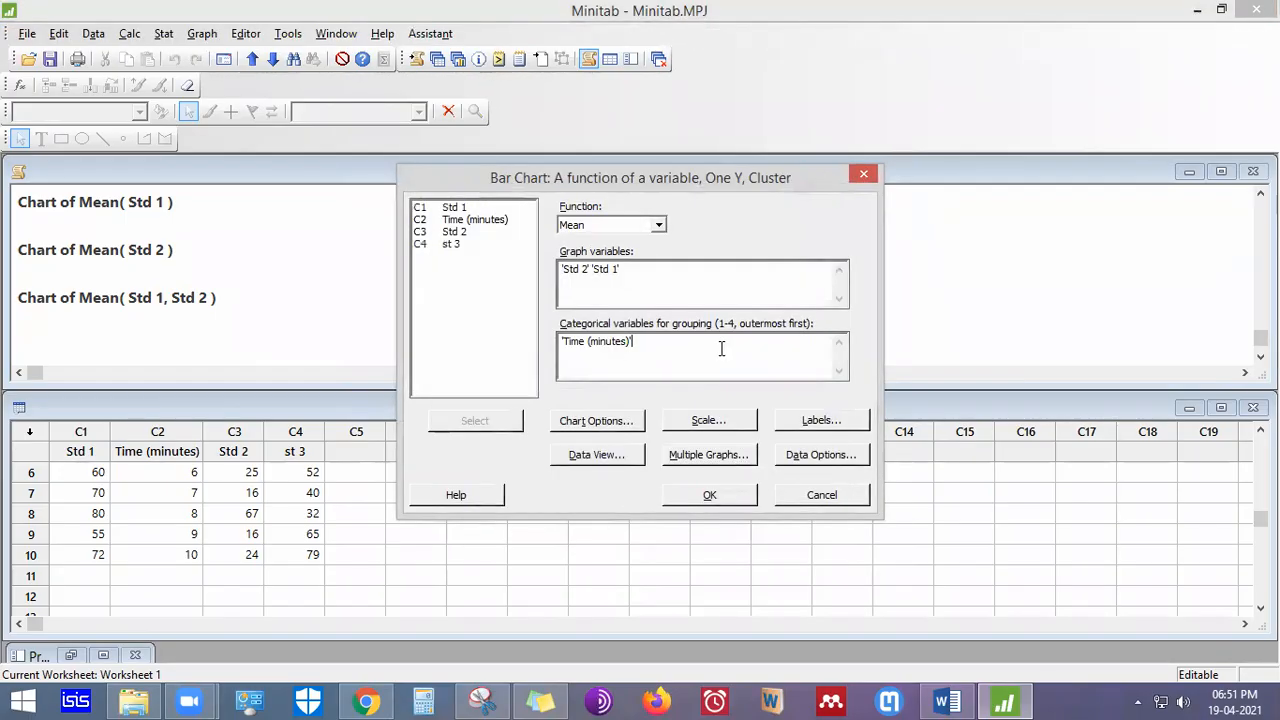
pyautogui.click(620, 455)
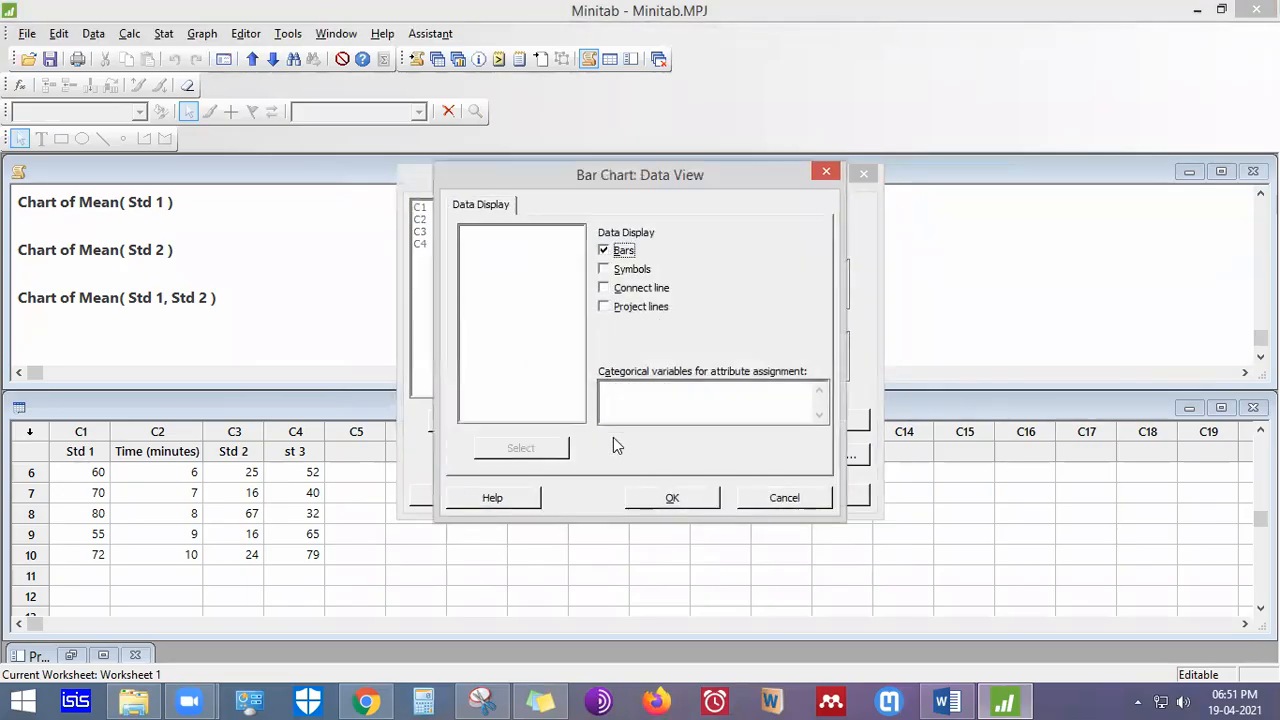
pyautogui.click(823, 173)
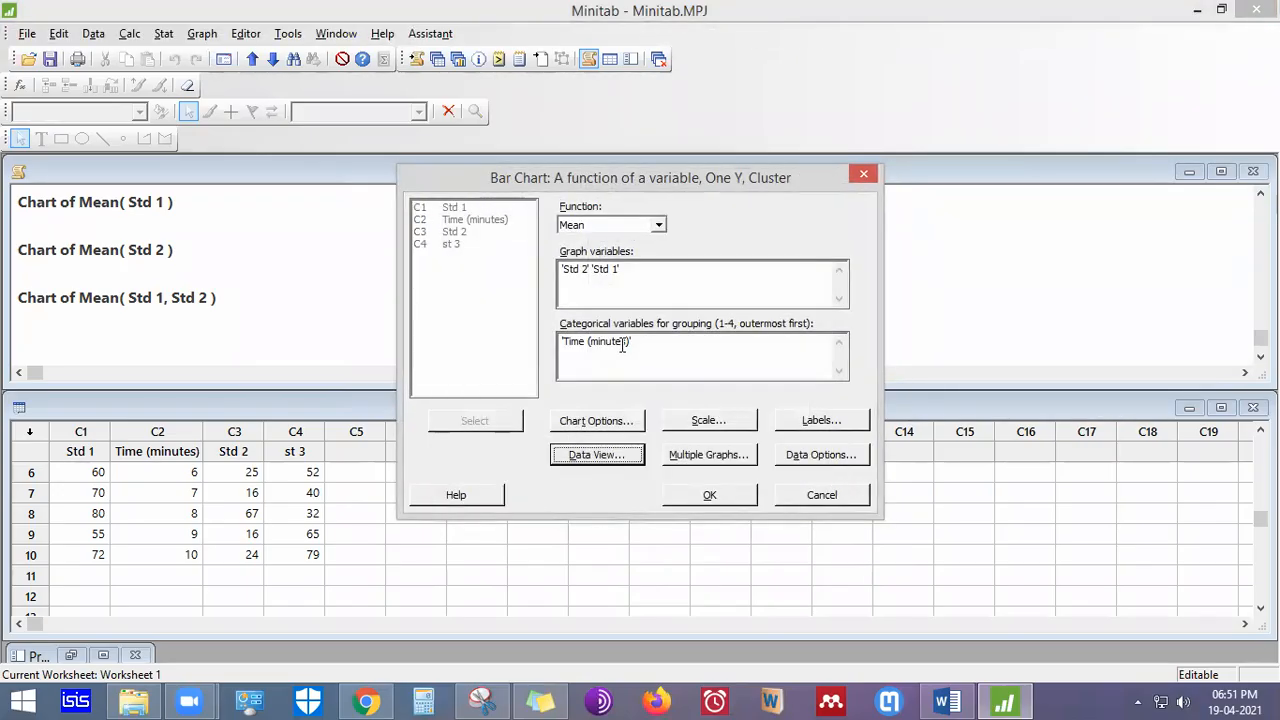
pyautogui.press('Escape')
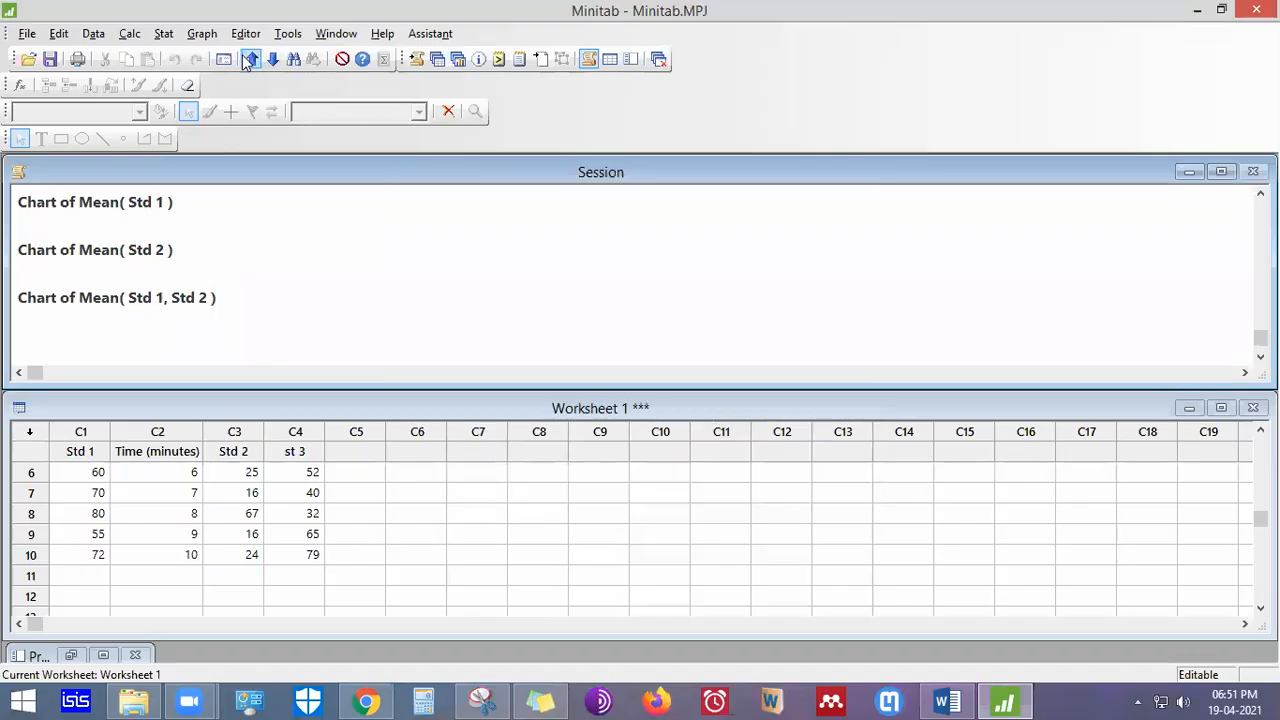
pyautogui.click(202, 33)
pyautogui.click(268, 364)
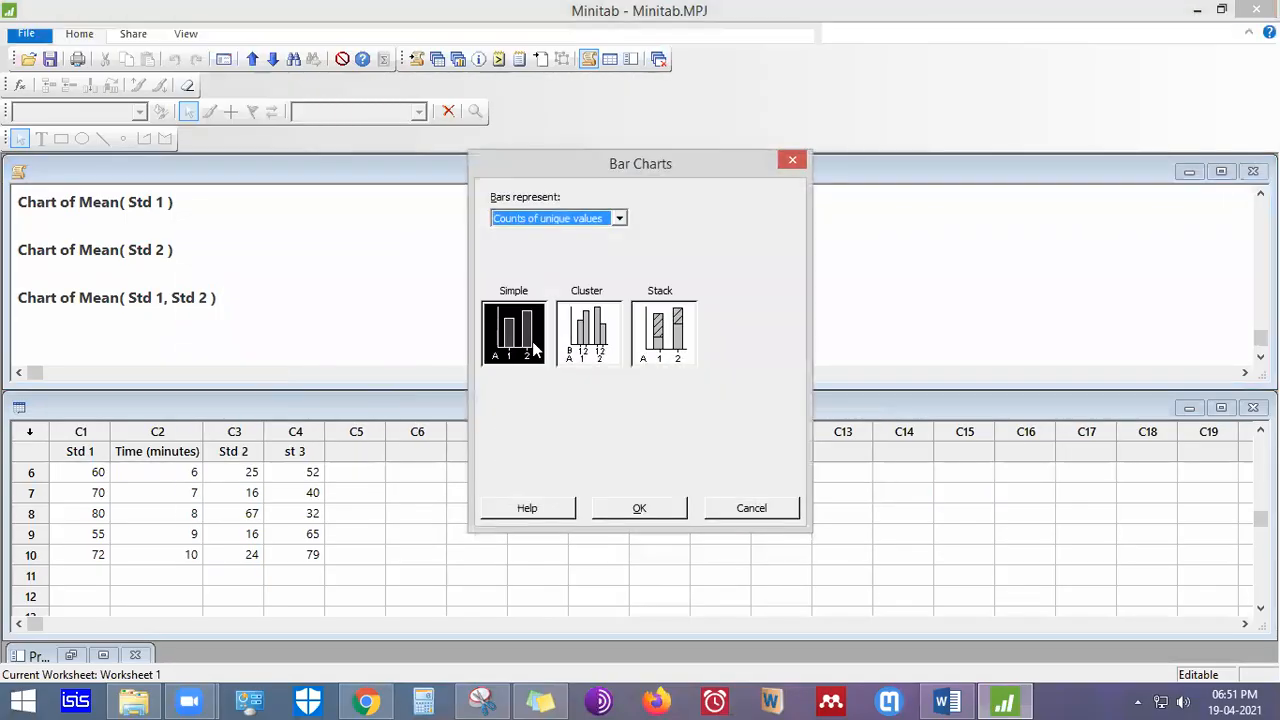
pyautogui.click(581, 219)
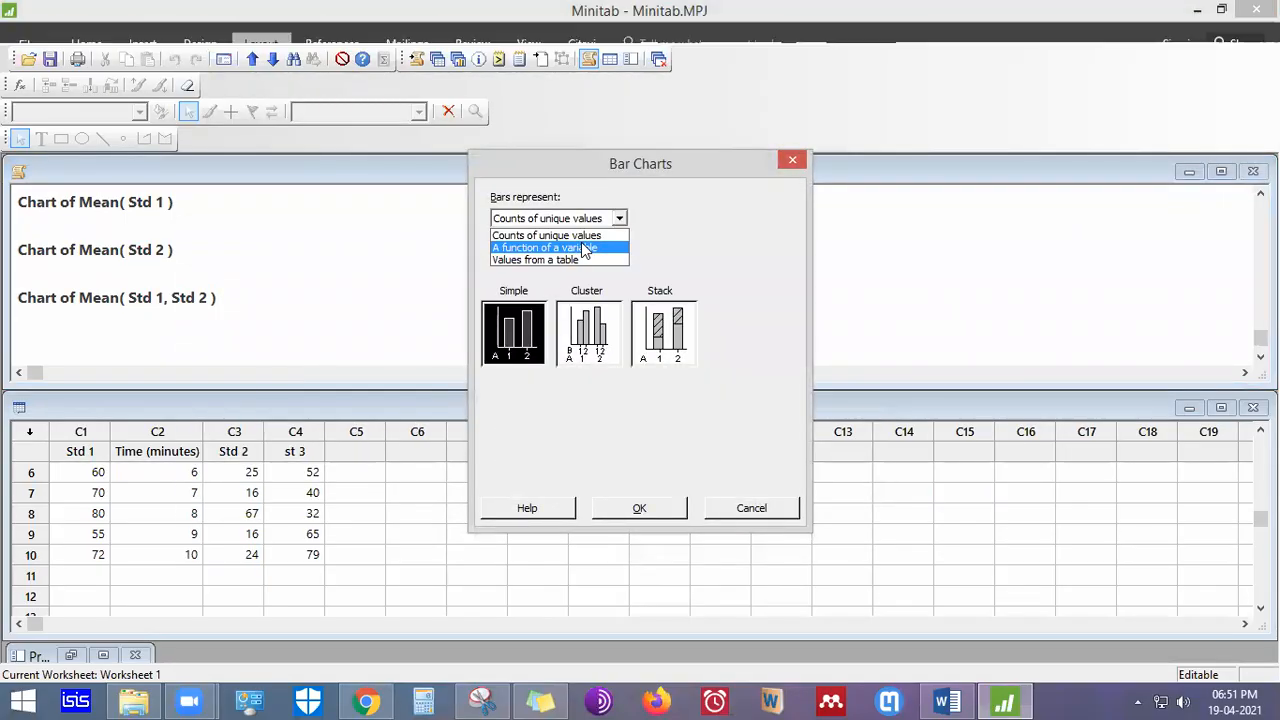
pyautogui.click(580, 259)
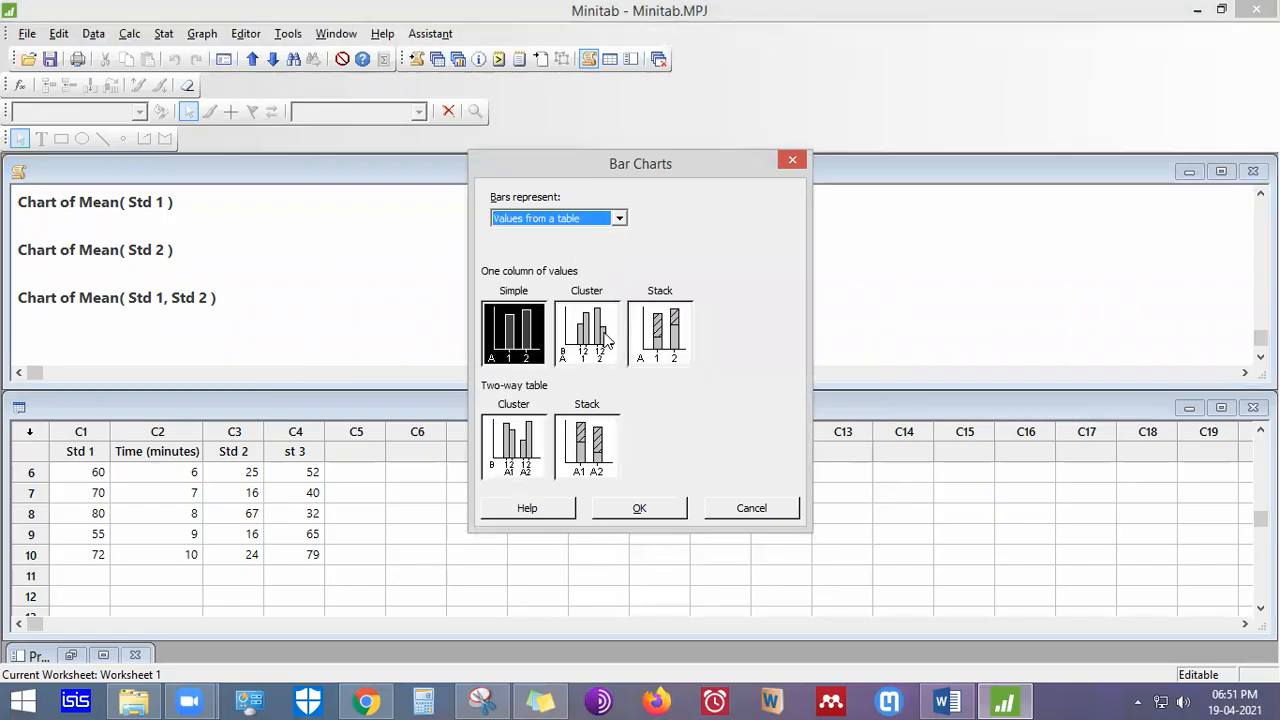
pyautogui.doubleClick(668, 340)
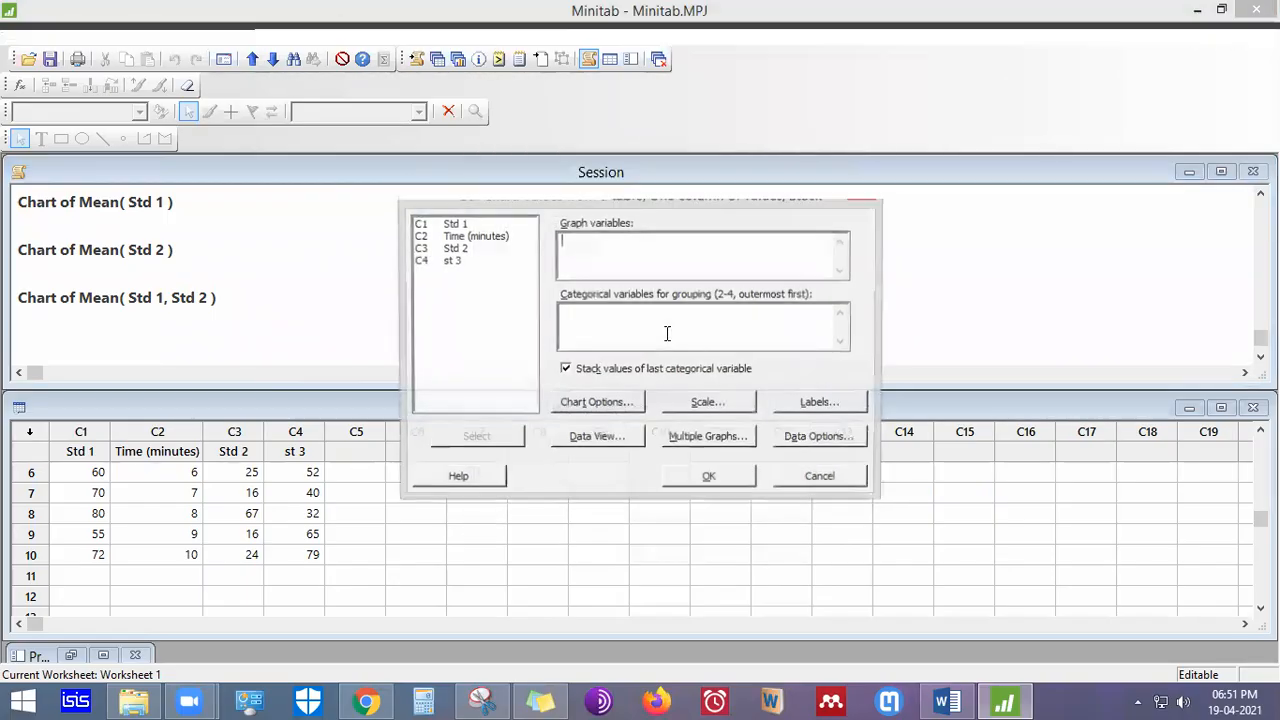
pyautogui.click(852, 185)
# Set up a clustered bar chart of values from a table with Std 1 and Std 2 as graph variables, grouped by Time (minutes)
pyautogui.click(200, 31)
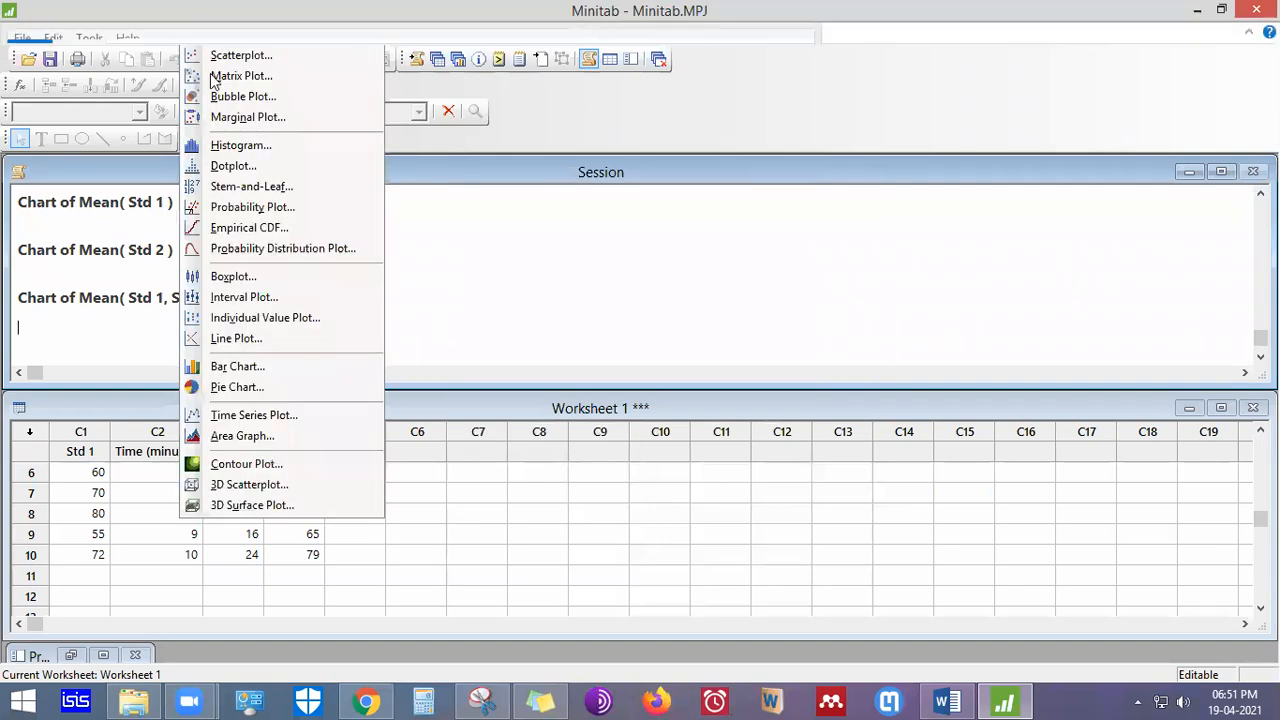
pyautogui.click(266, 366)
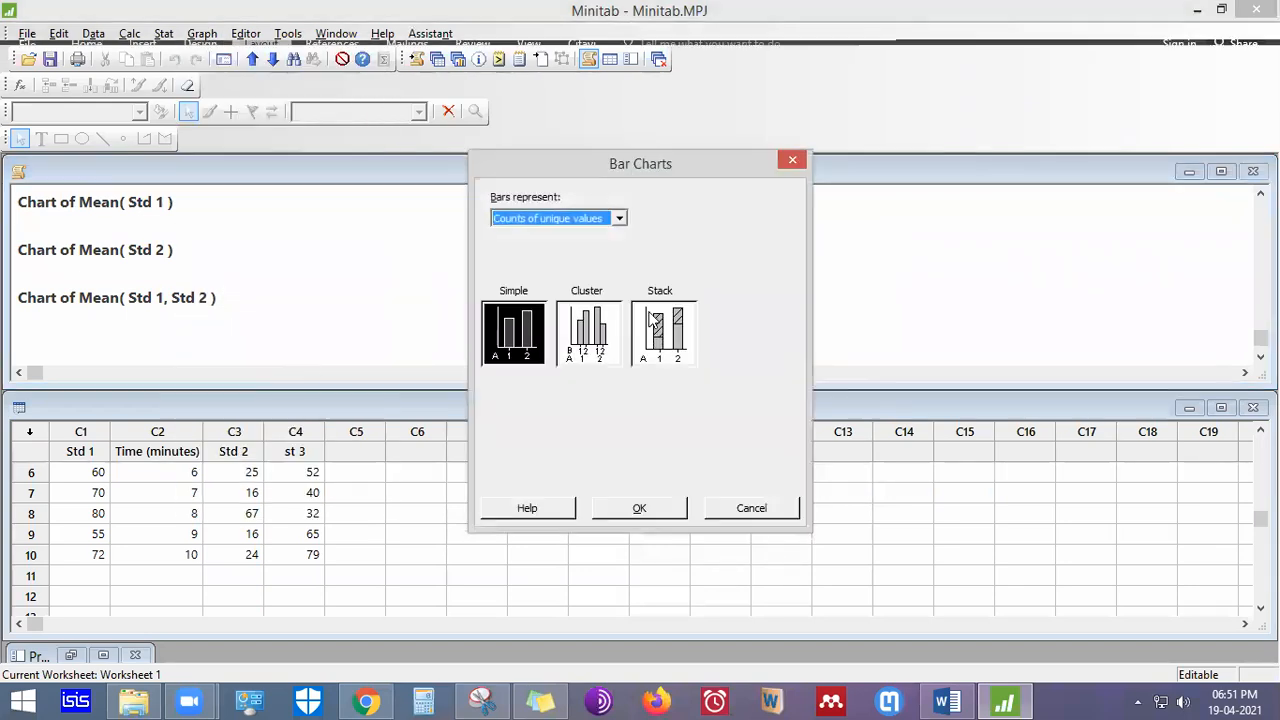
pyautogui.click(566, 217)
pyautogui.click(565, 260)
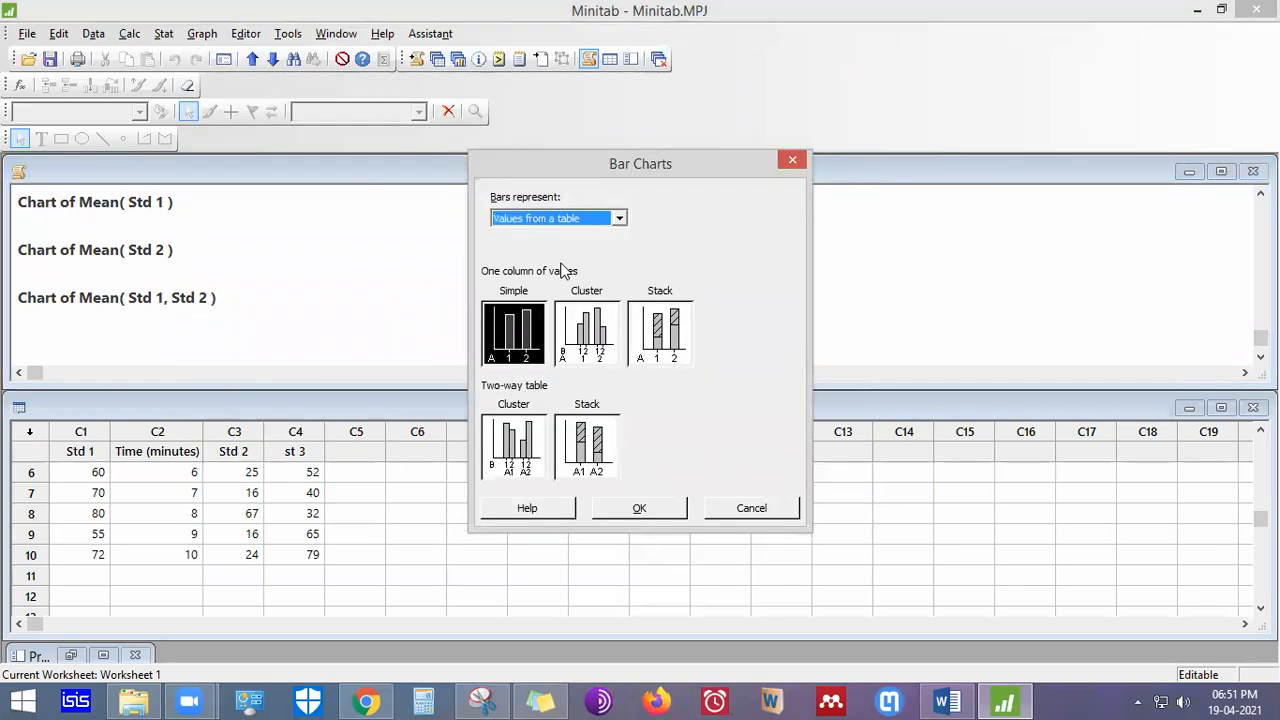
pyautogui.doubleClick(585, 326)
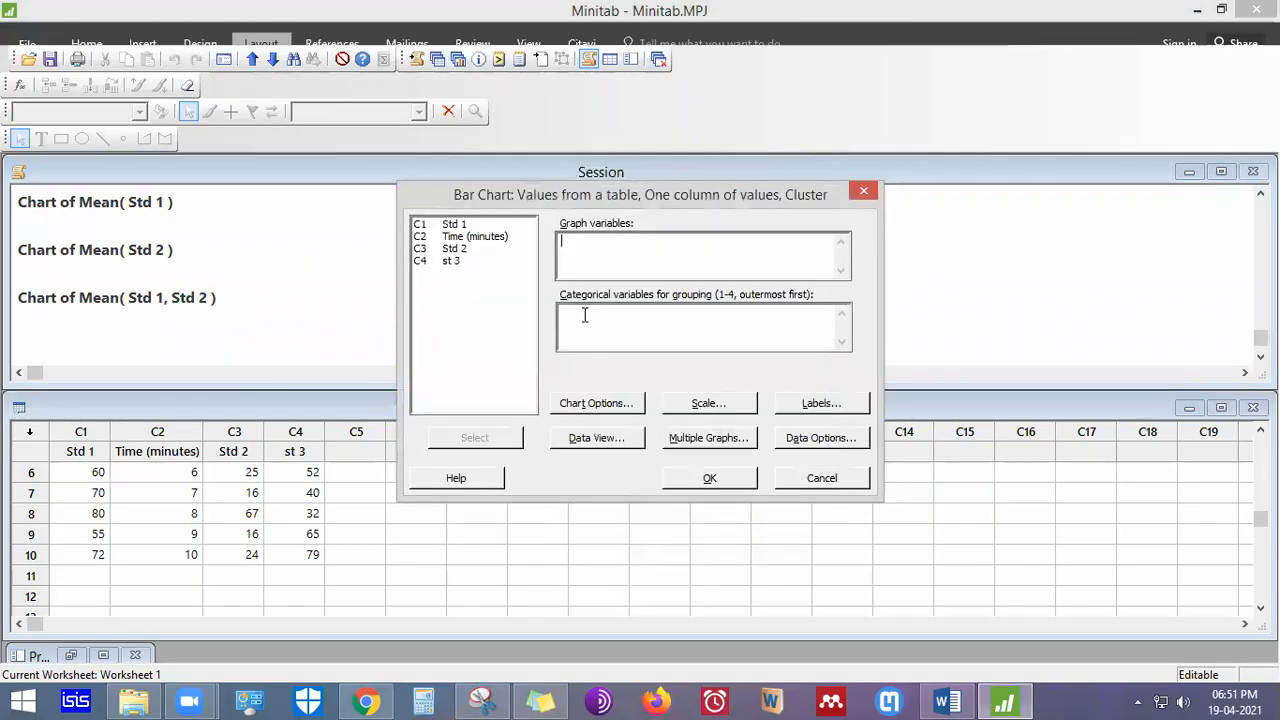
pyautogui.doubleClick(495, 224)
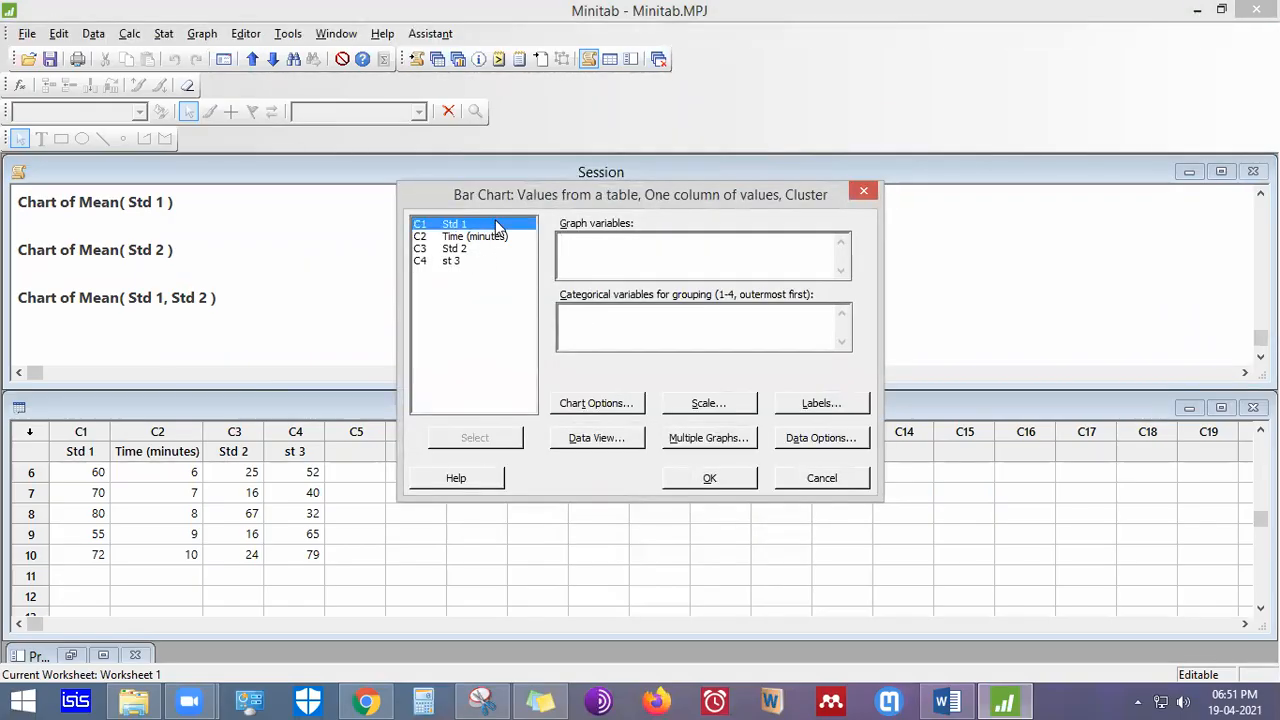
pyautogui.doubleClick(495, 248)
pyautogui.click(652, 340)
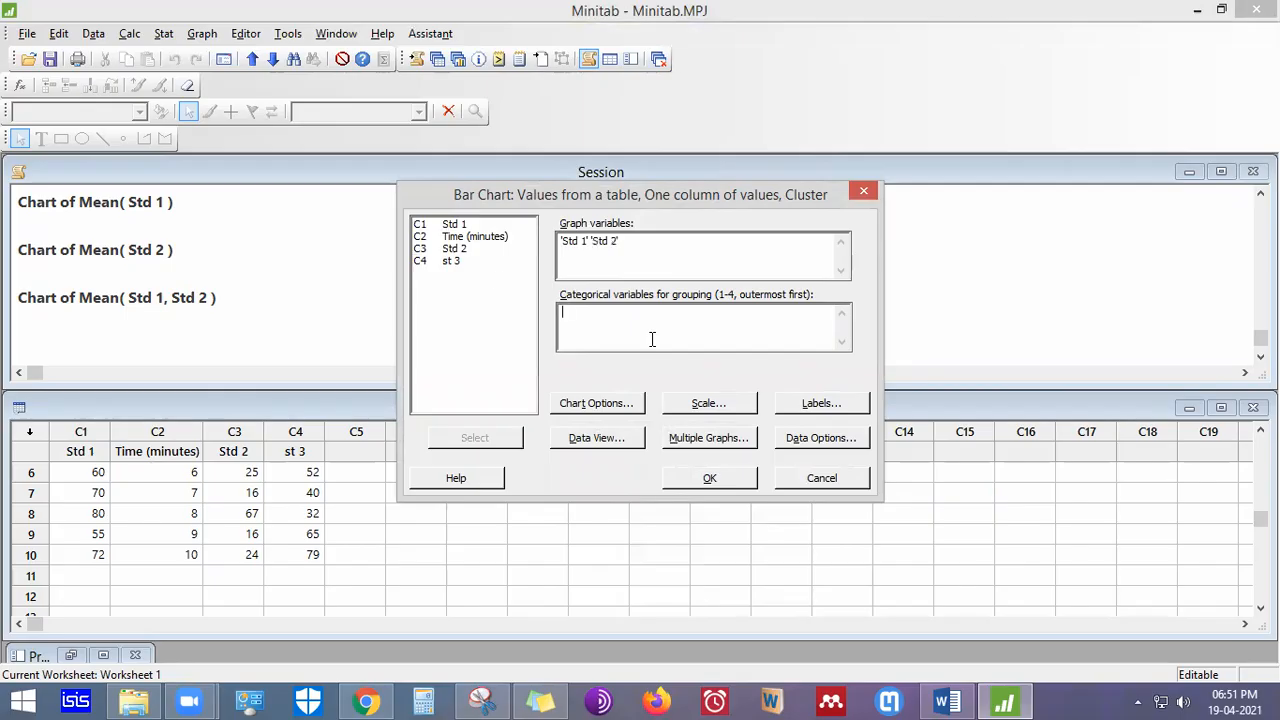
pyautogui.doubleClick(499, 240)
# Show Std 1 and Std 2 in separate panels of the same graph and generate the table-values bar chart
pyautogui.click(729, 439)
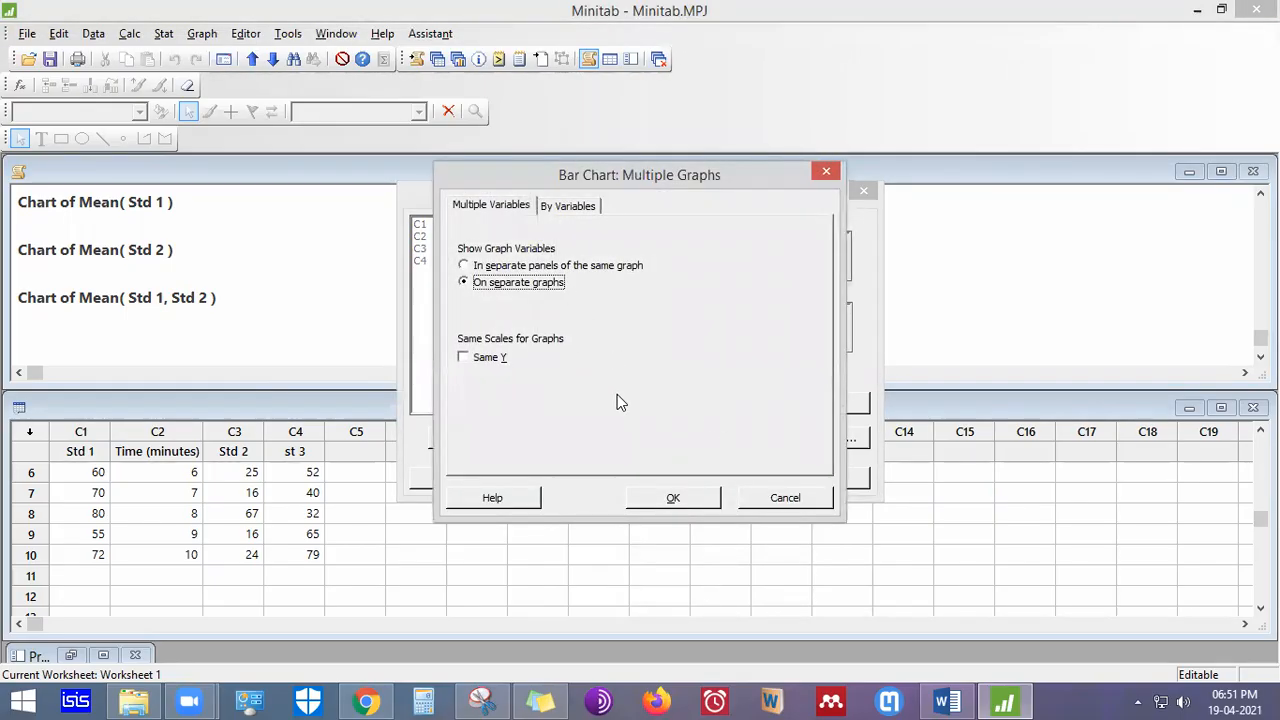
pyautogui.click(684, 500)
pyautogui.click(700, 440)
pyautogui.click(489, 268)
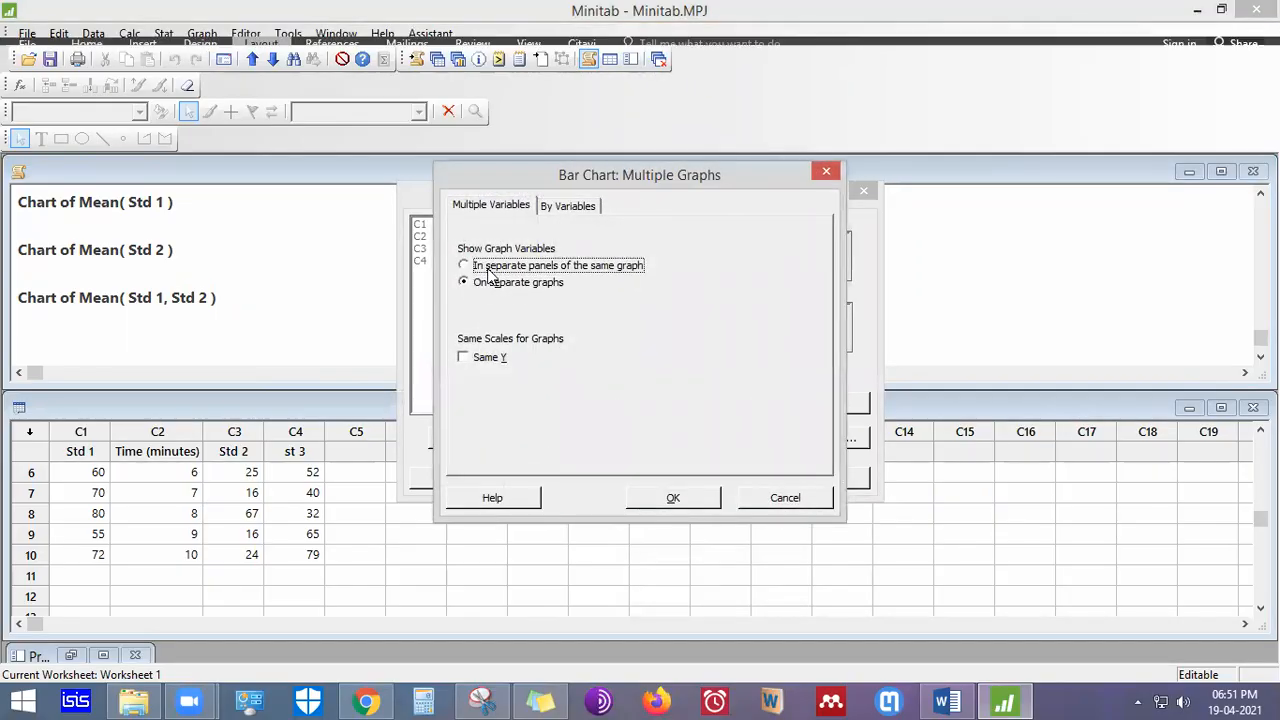
pyautogui.click(686, 491)
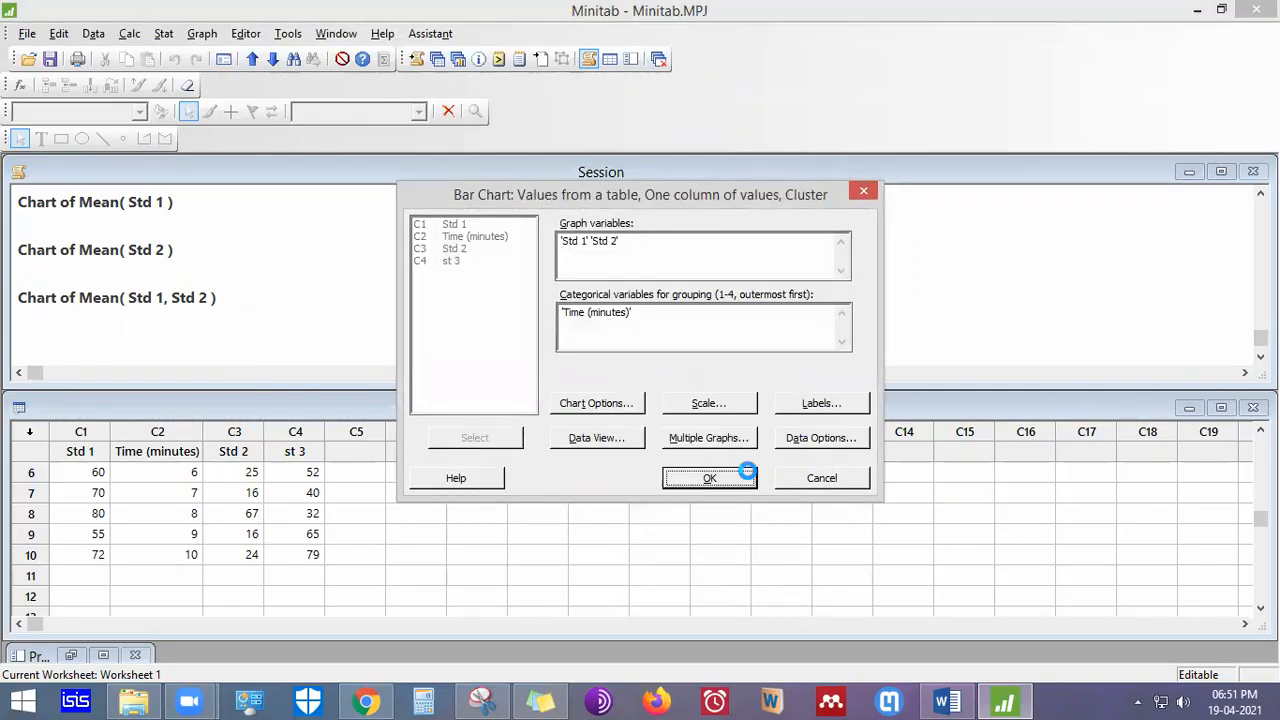
pyautogui.click(742, 478)
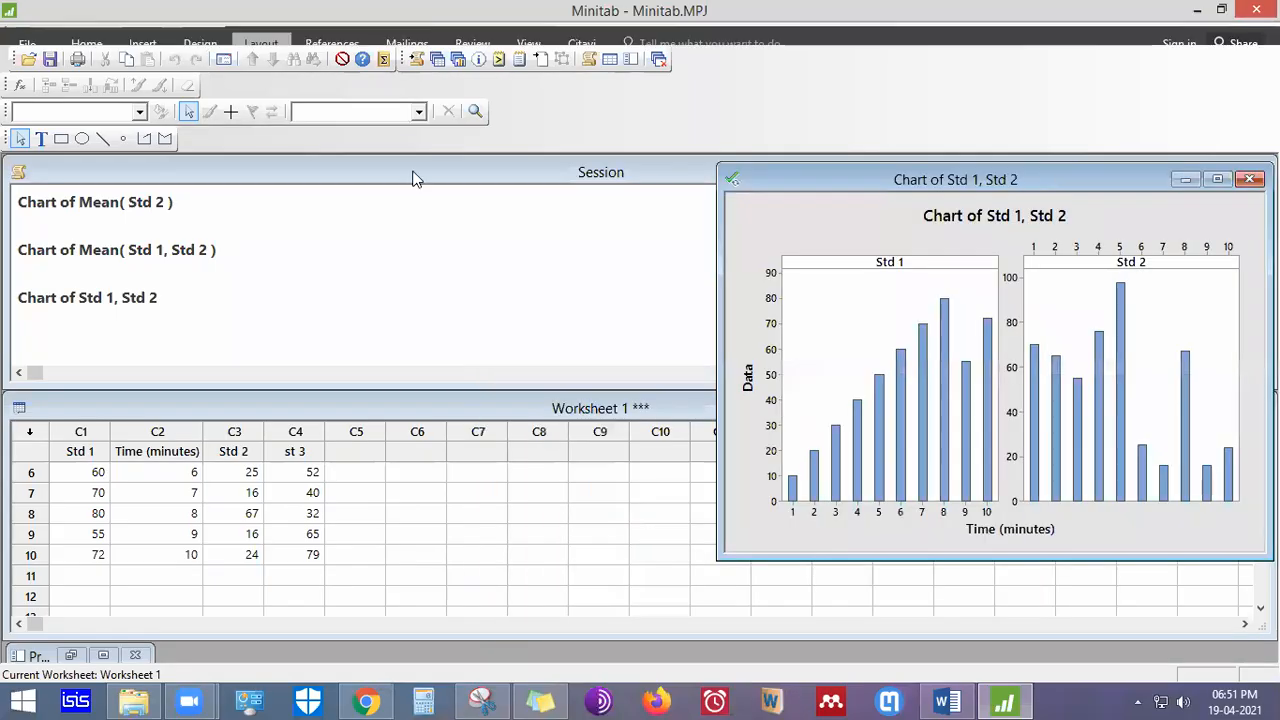
# Start another bar chart of values from a table, using the one-column Cluster layout
pyautogui.click(201, 33)
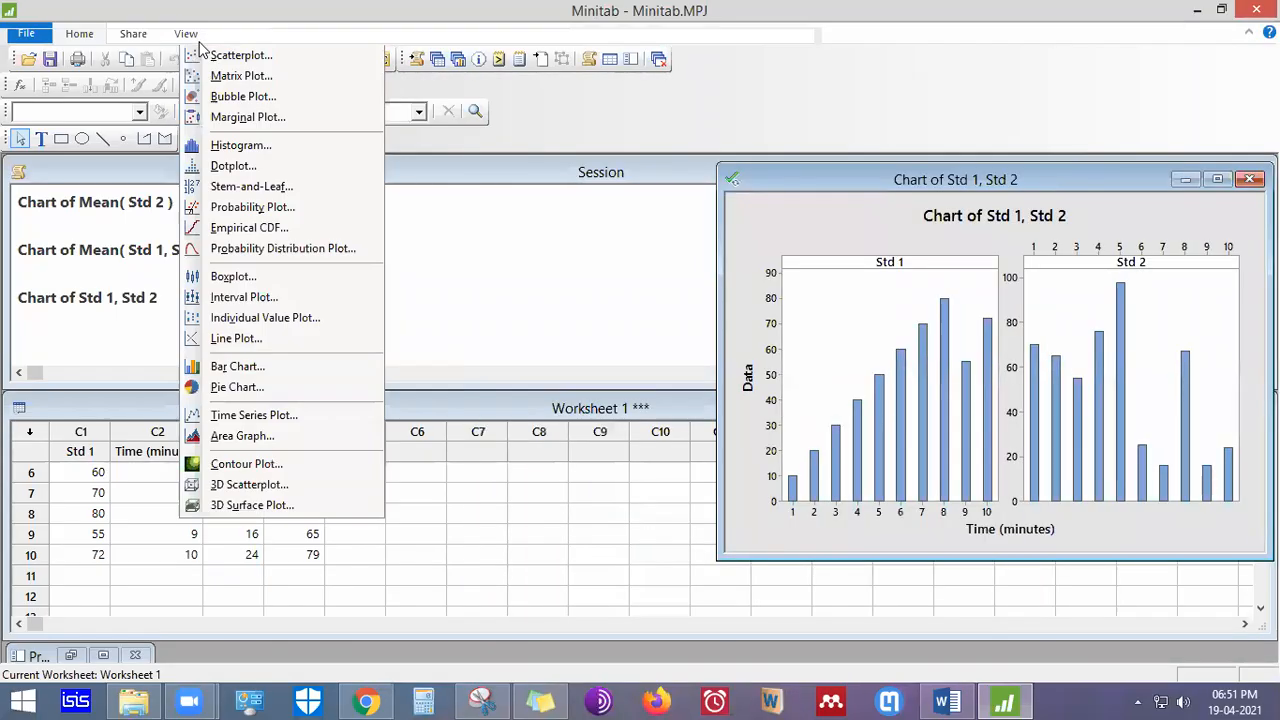
pyautogui.click(258, 366)
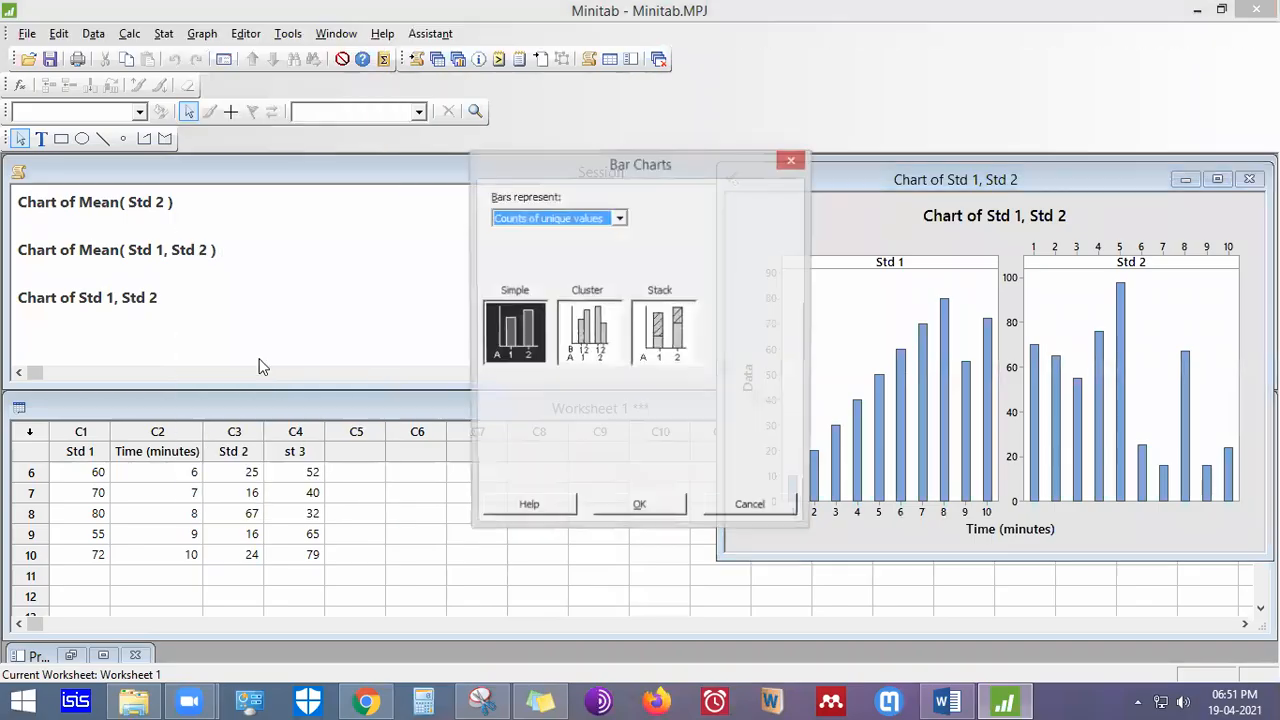
pyautogui.moveTo(655, 175); pyautogui.dragTo(385, 171)
pyautogui.click(349, 214)
pyautogui.click(310, 256)
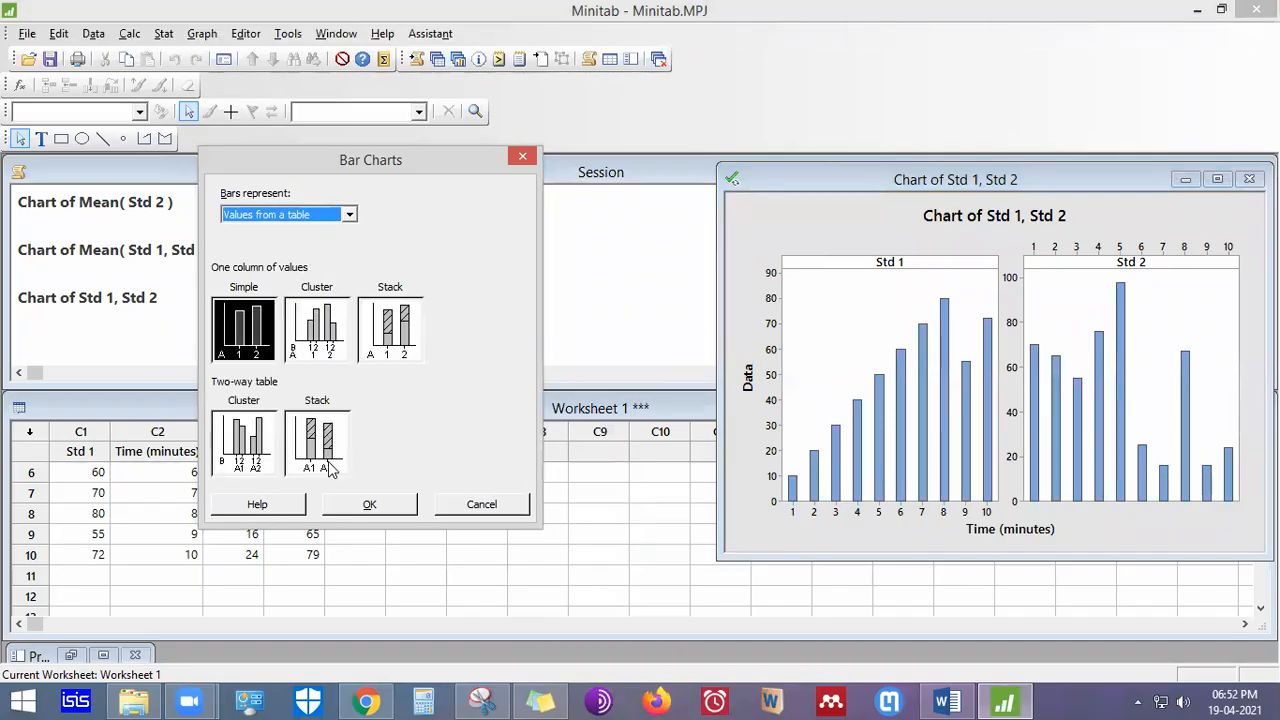
pyautogui.doubleClick(317, 335)
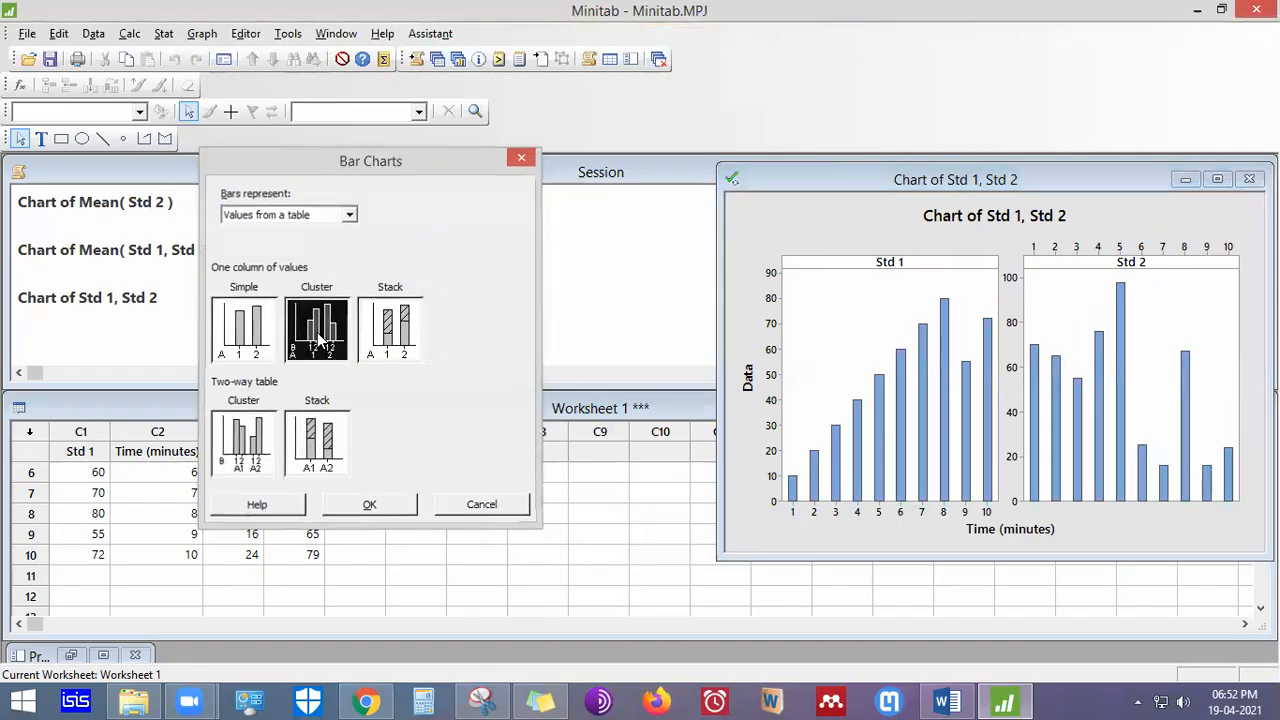
# Generate the clustered chart of Std 1 and Std 2 in separate panels by Time (minutes), and move it higher in the workspace
pyautogui.click(665, 326)
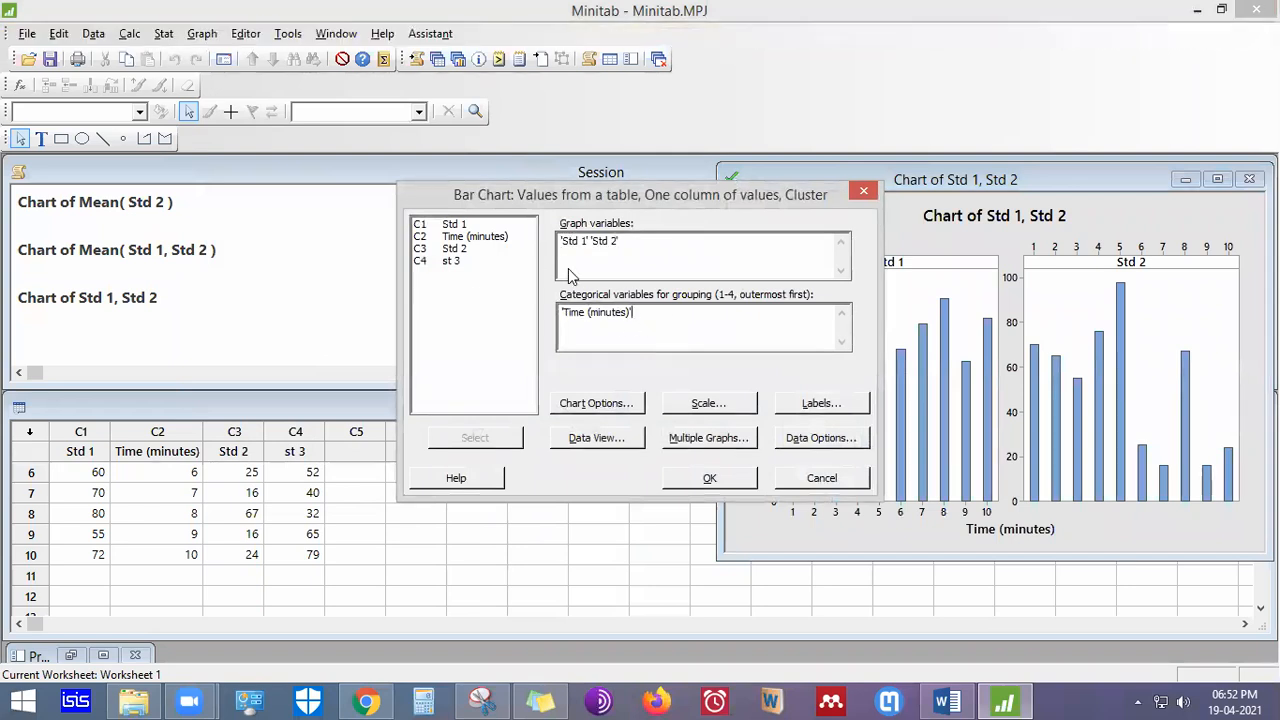
pyautogui.click(716, 438)
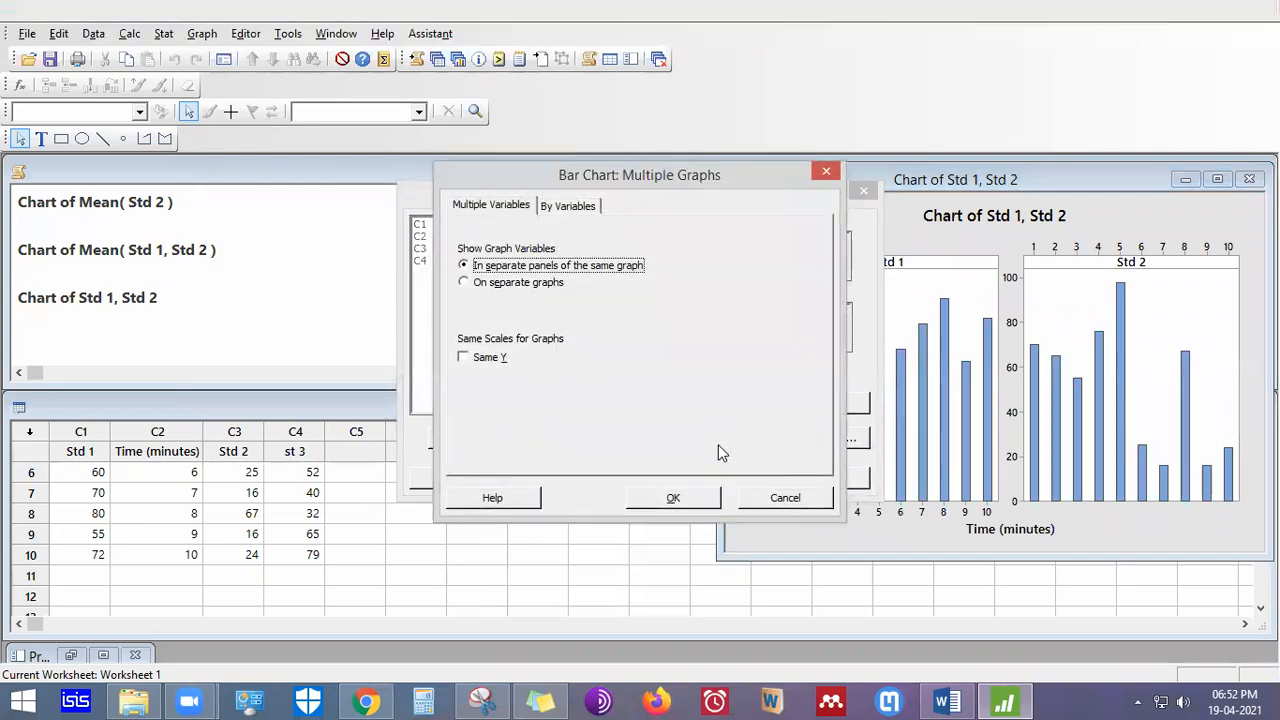
pyautogui.click(688, 498)
pyautogui.click(707, 480)
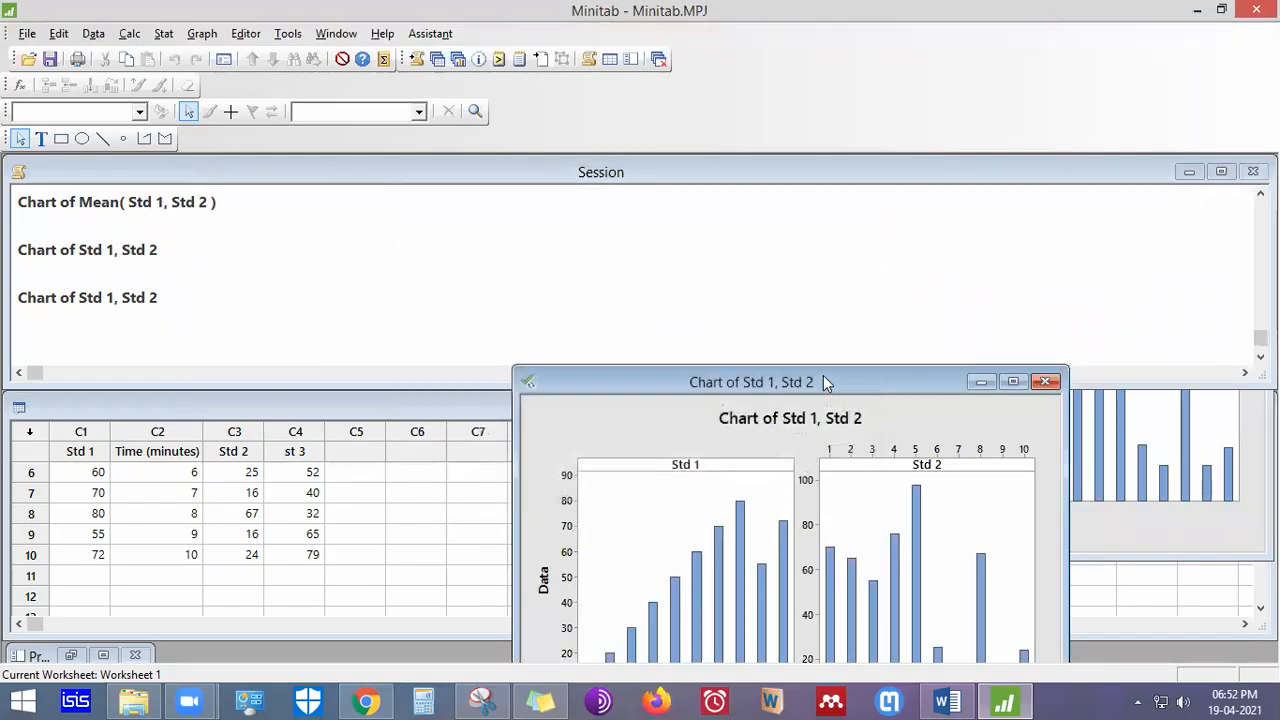
pyautogui.moveTo(824, 377); pyautogui.dragTo(913, 183)
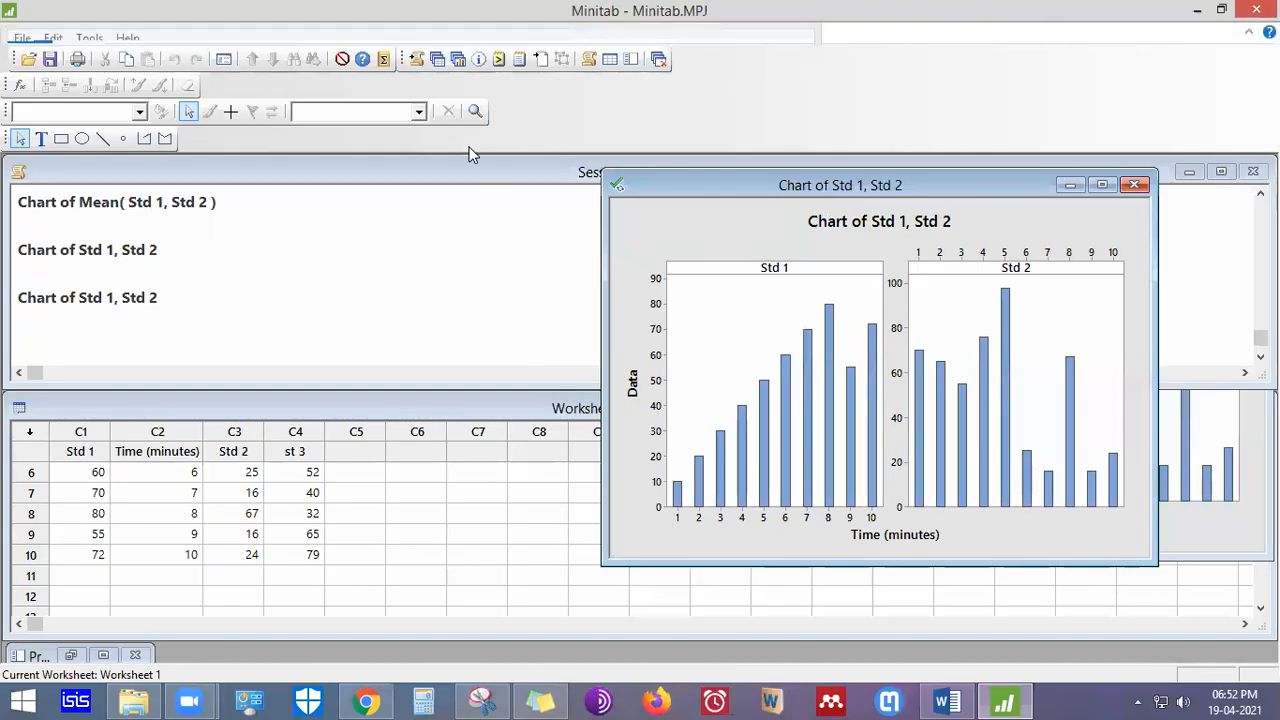
# Start a bar chart of a function of a variable, using the One Y Cluster layout
pyautogui.click(188, 40)
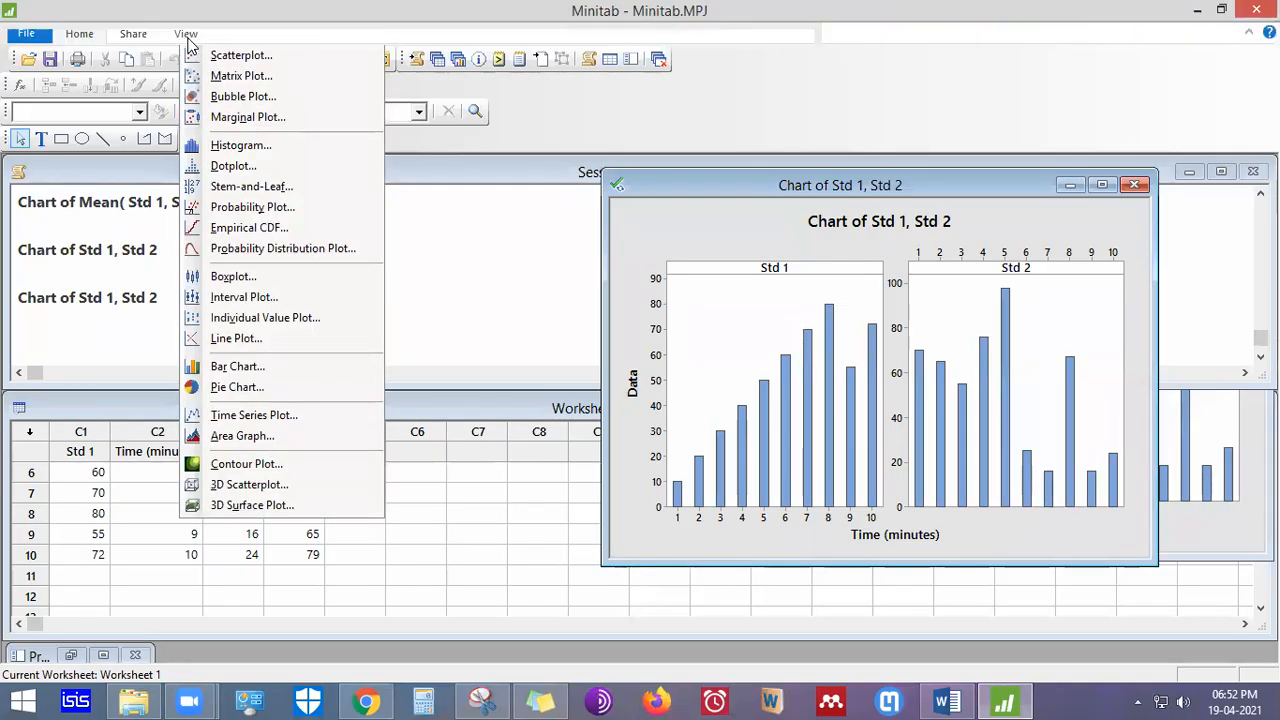
pyautogui.moveTo(236, 38)
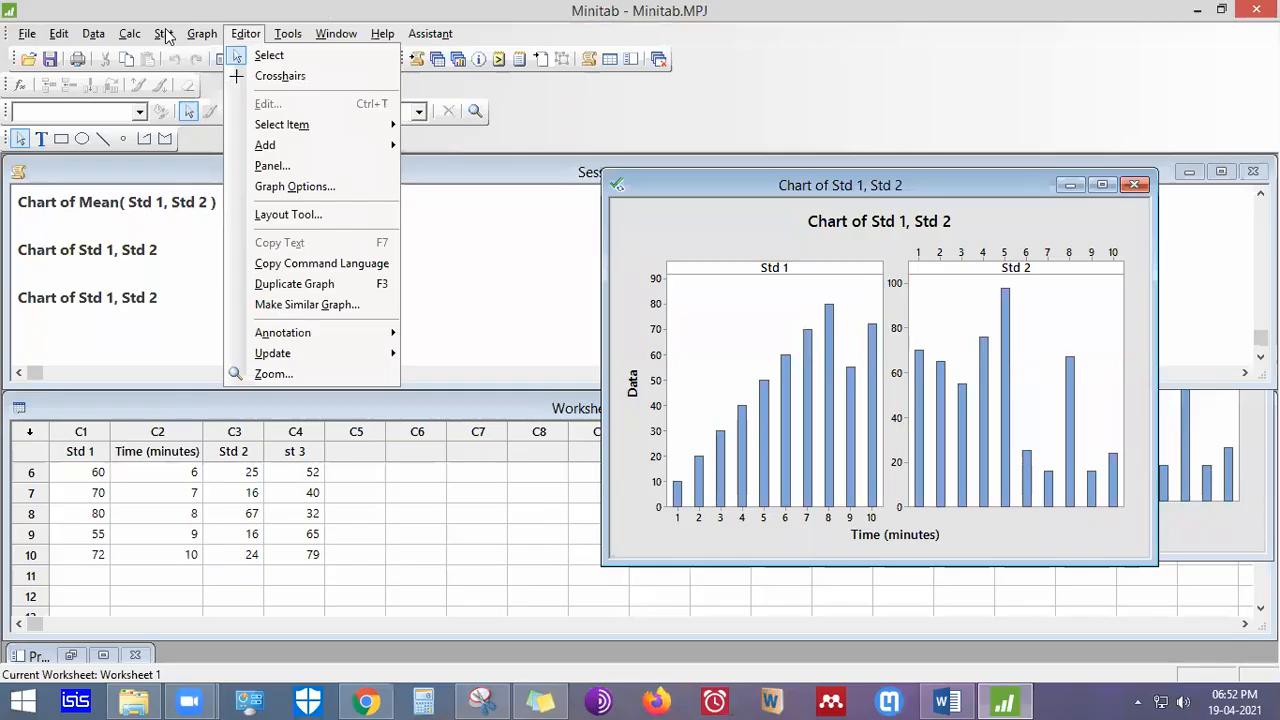
pyautogui.click(235, 368)
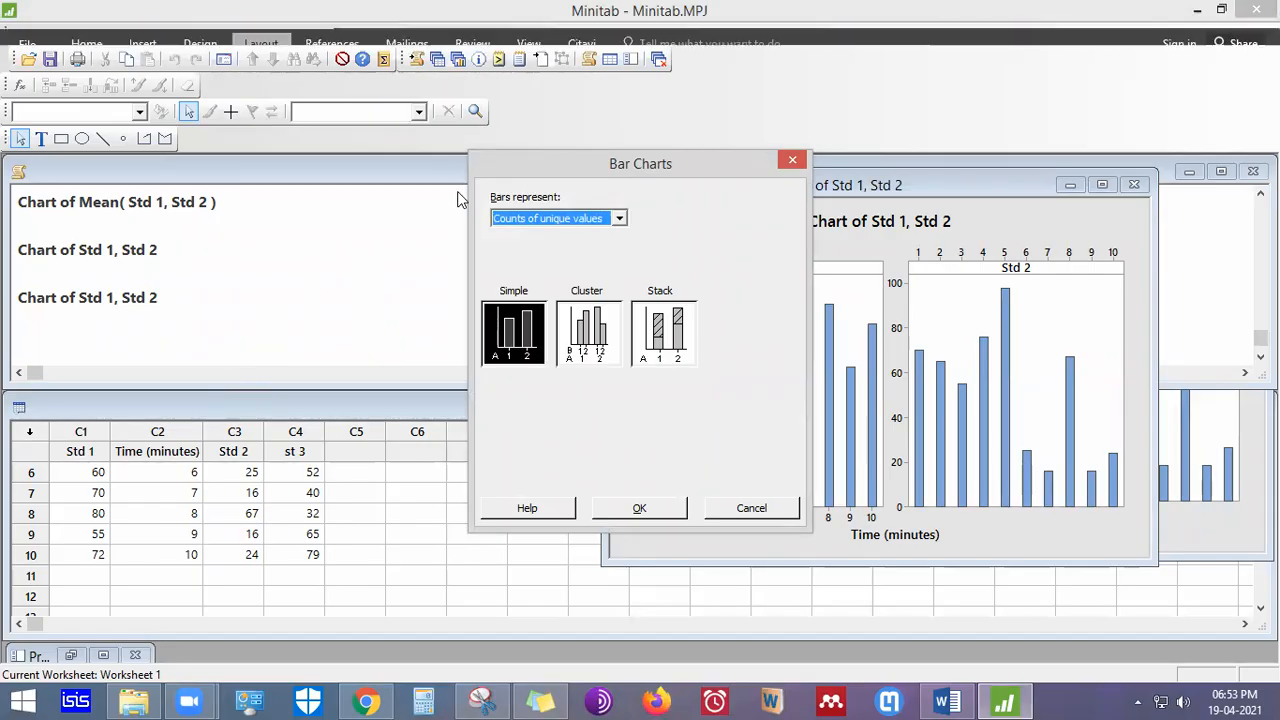
pyautogui.click(534, 219)
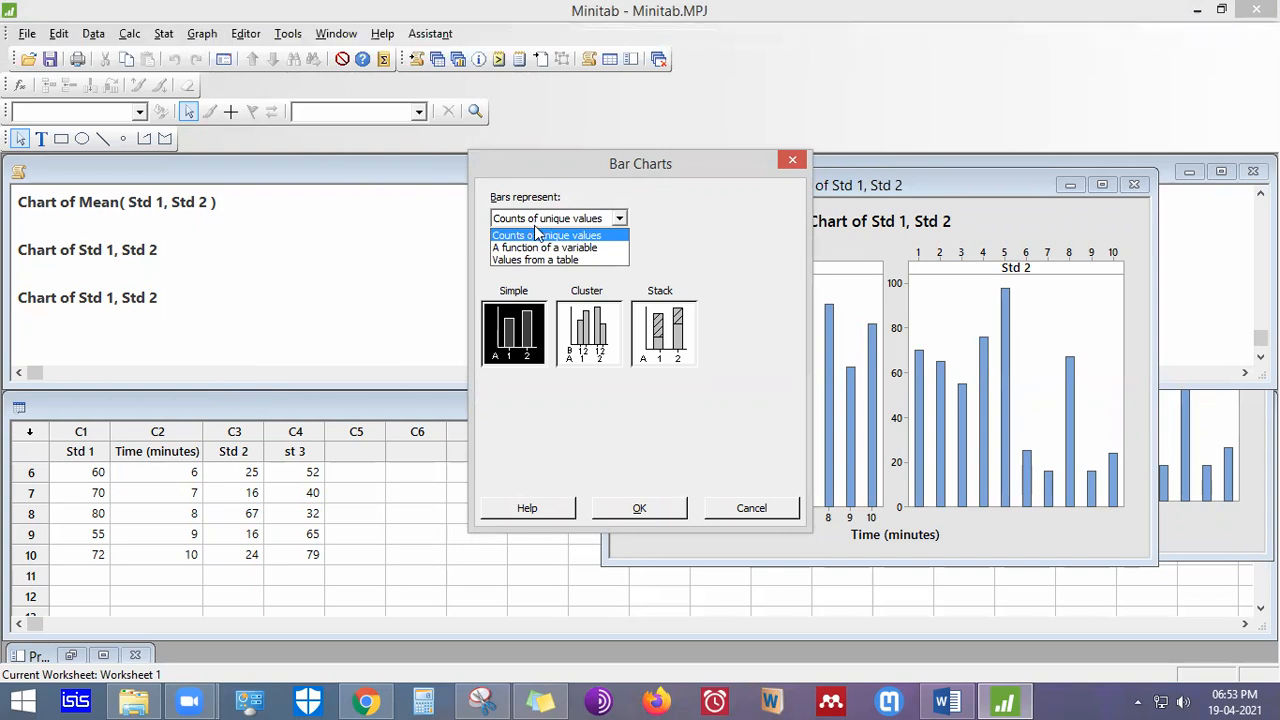
pyautogui.click(538, 247)
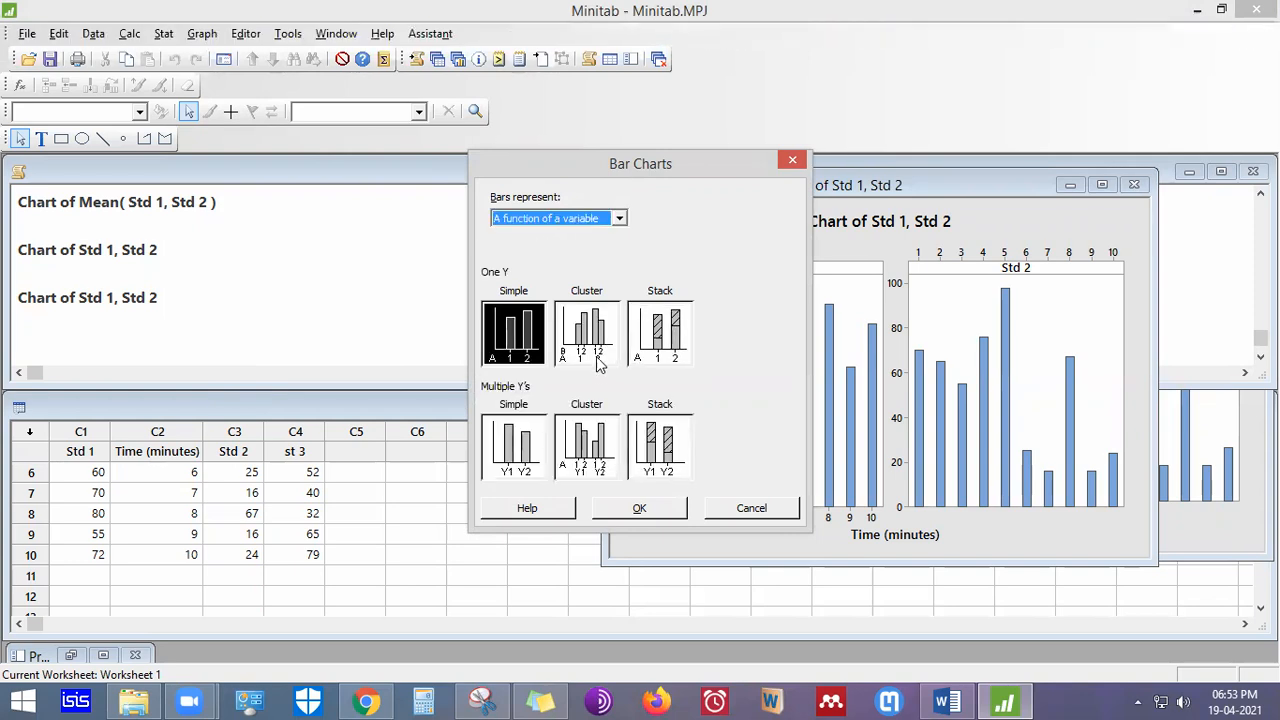
pyautogui.press('Down')
pyautogui.press('Up')
pyautogui.press('Up')
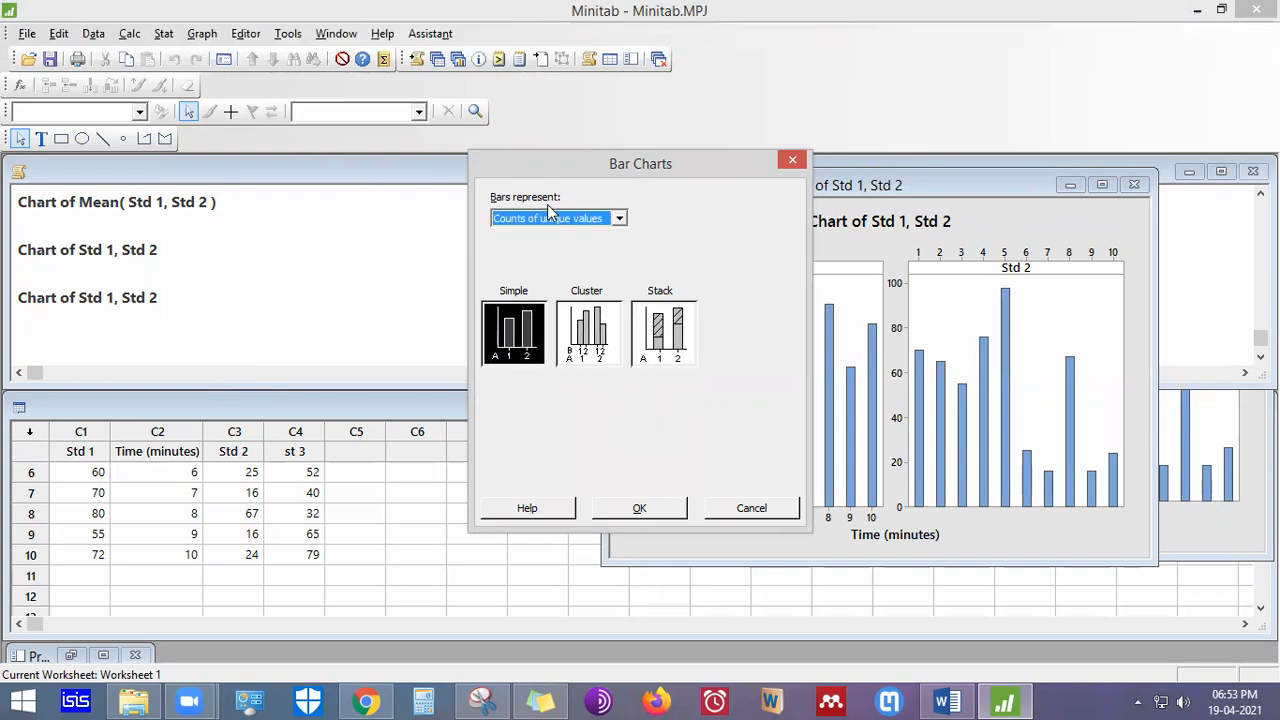
pyautogui.click(547, 218)
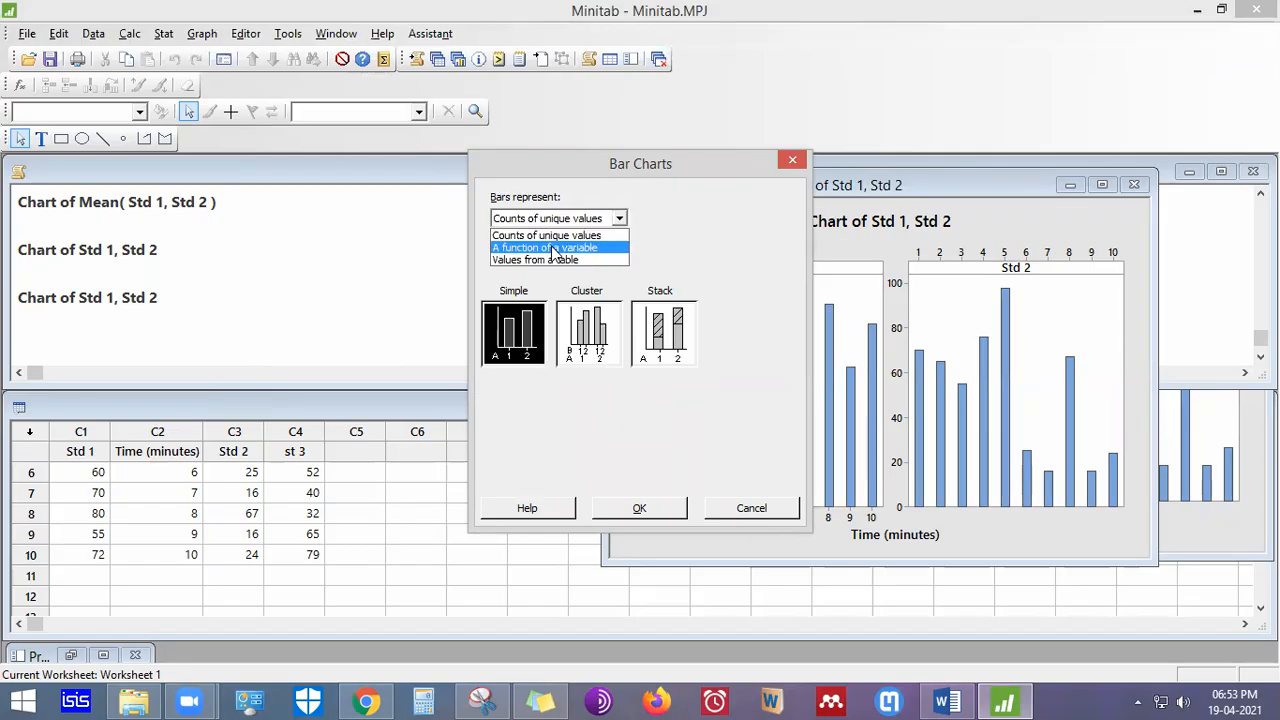
pyautogui.click(548, 247)
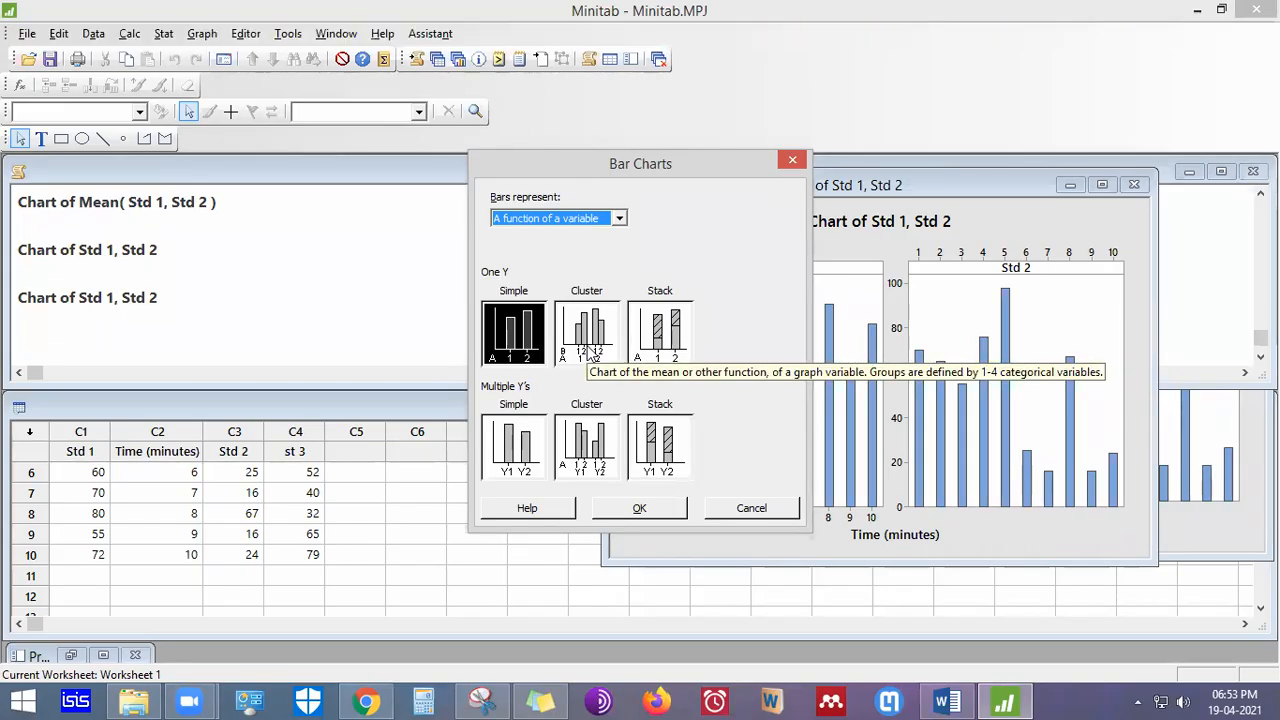
pyautogui.doubleClick(592, 350)
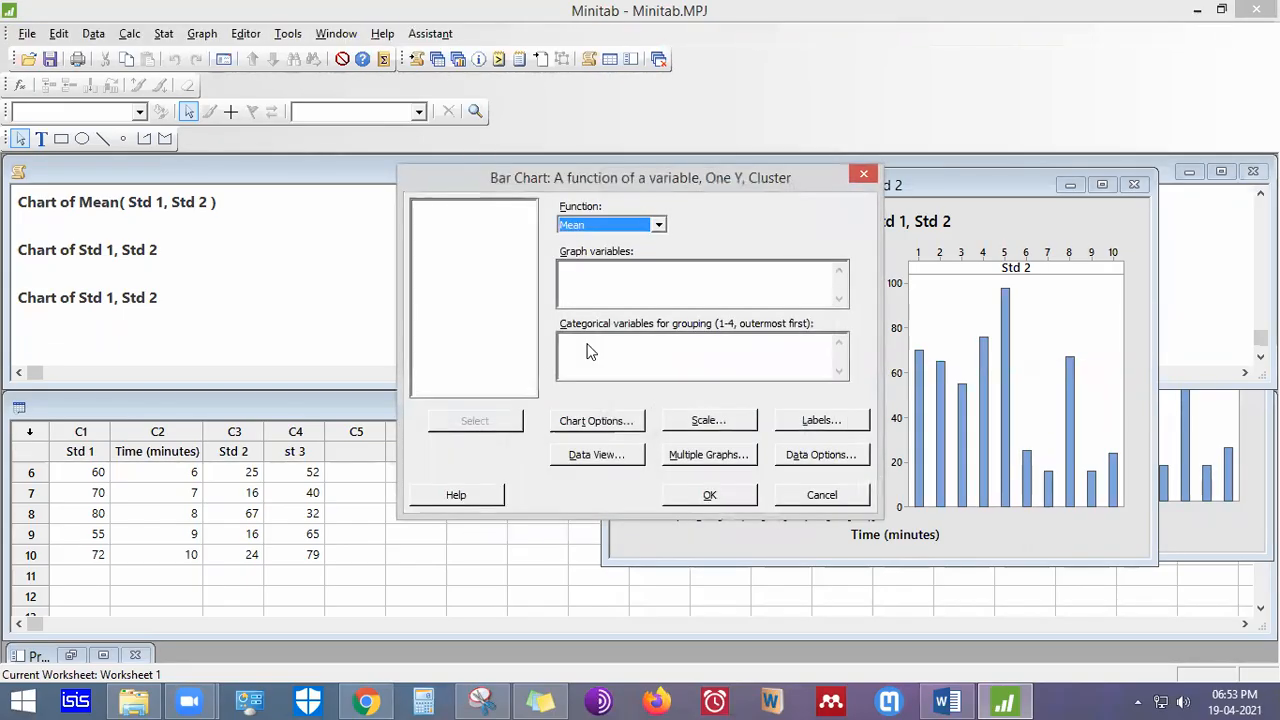
# Set Std 2 and Std 1 as the graph variables for the mean chart, grouped by Time (minutes)
pyautogui.click(586, 273)
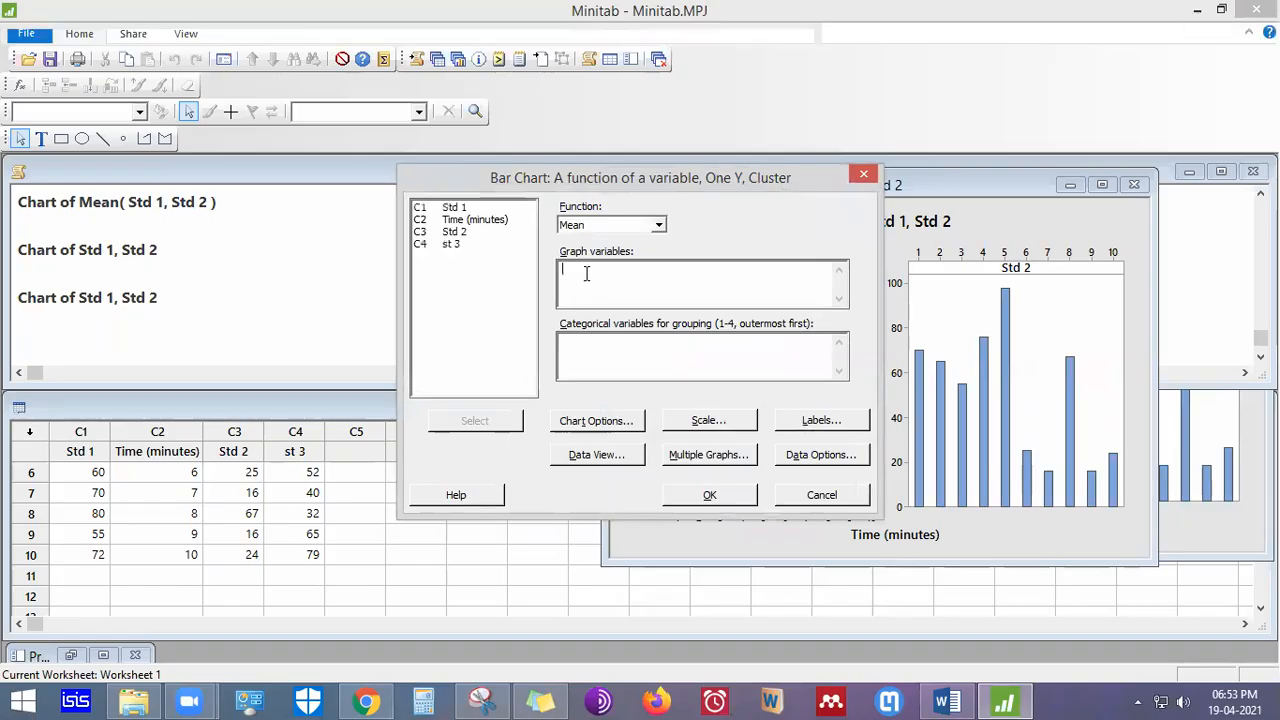
pyautogui.doubleClick(478, 208)
pyautogui.click(641, 353)
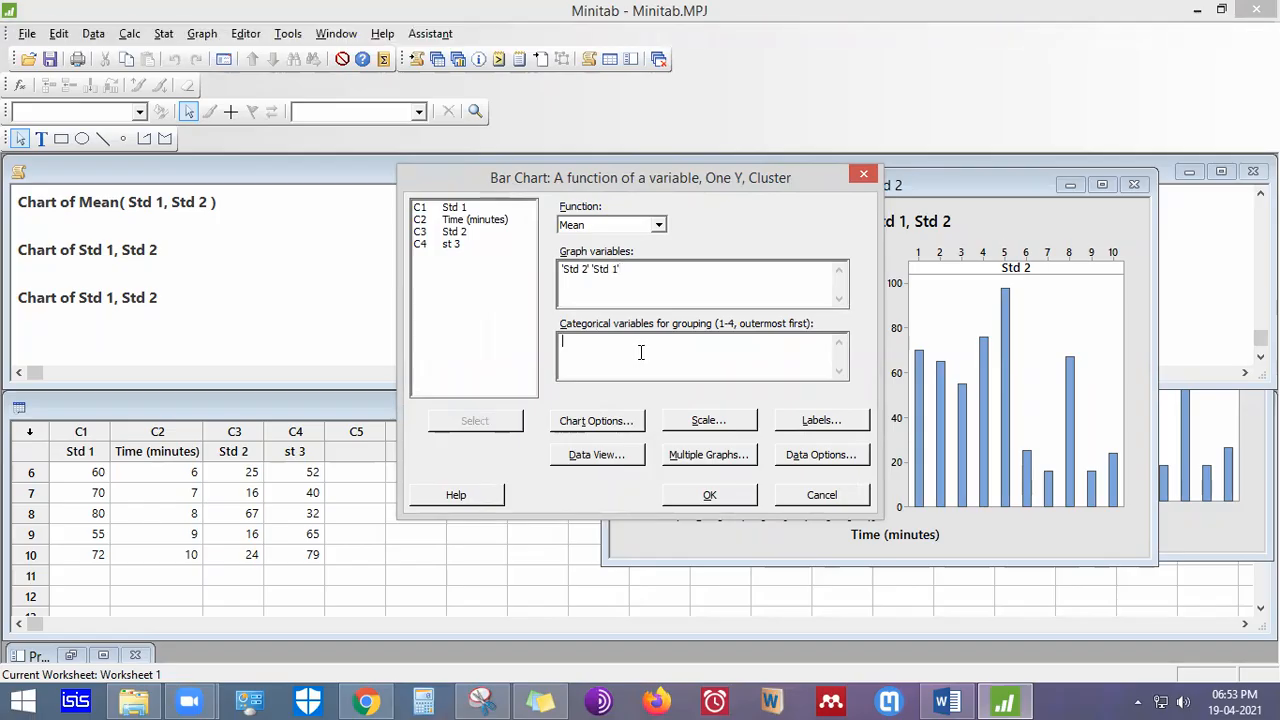
pyautogui.doubleClick(475, 221)
# Generate the Std 2 and Std 1 mean charts on separate graphs, and arrange them side by side
pyautogui.click(708, 455)
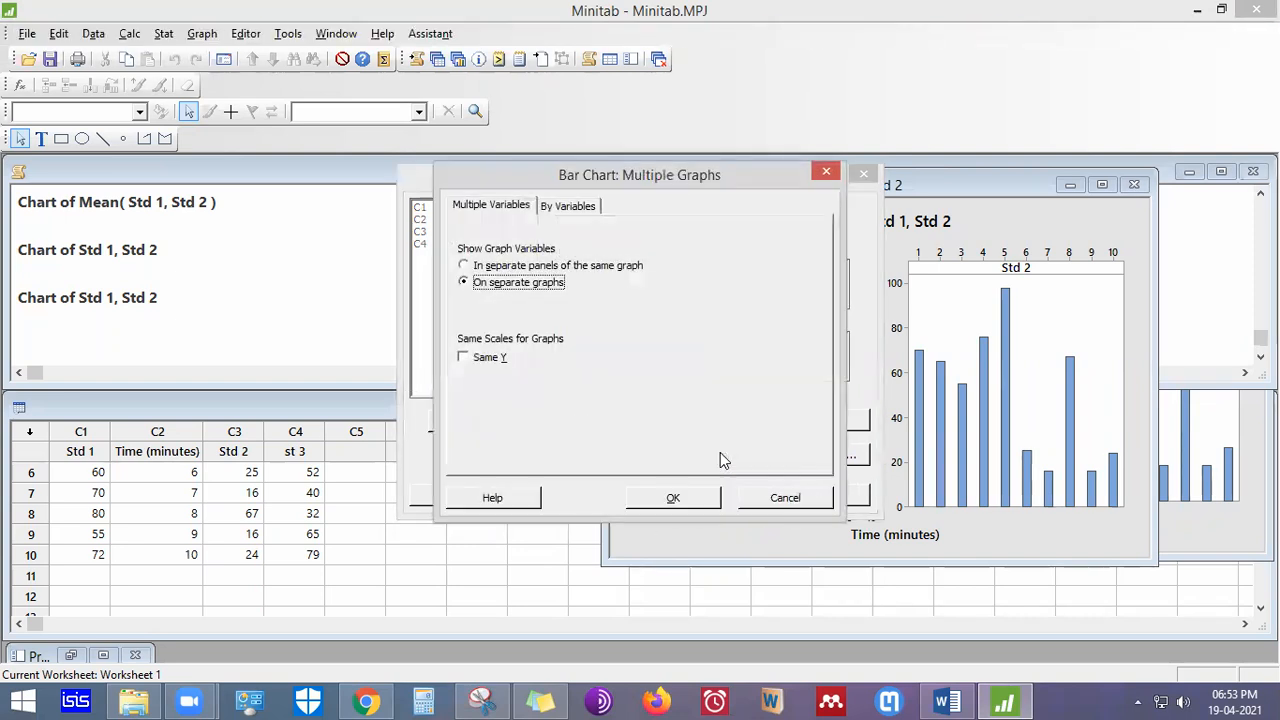
pyautogui.click(570, 206)
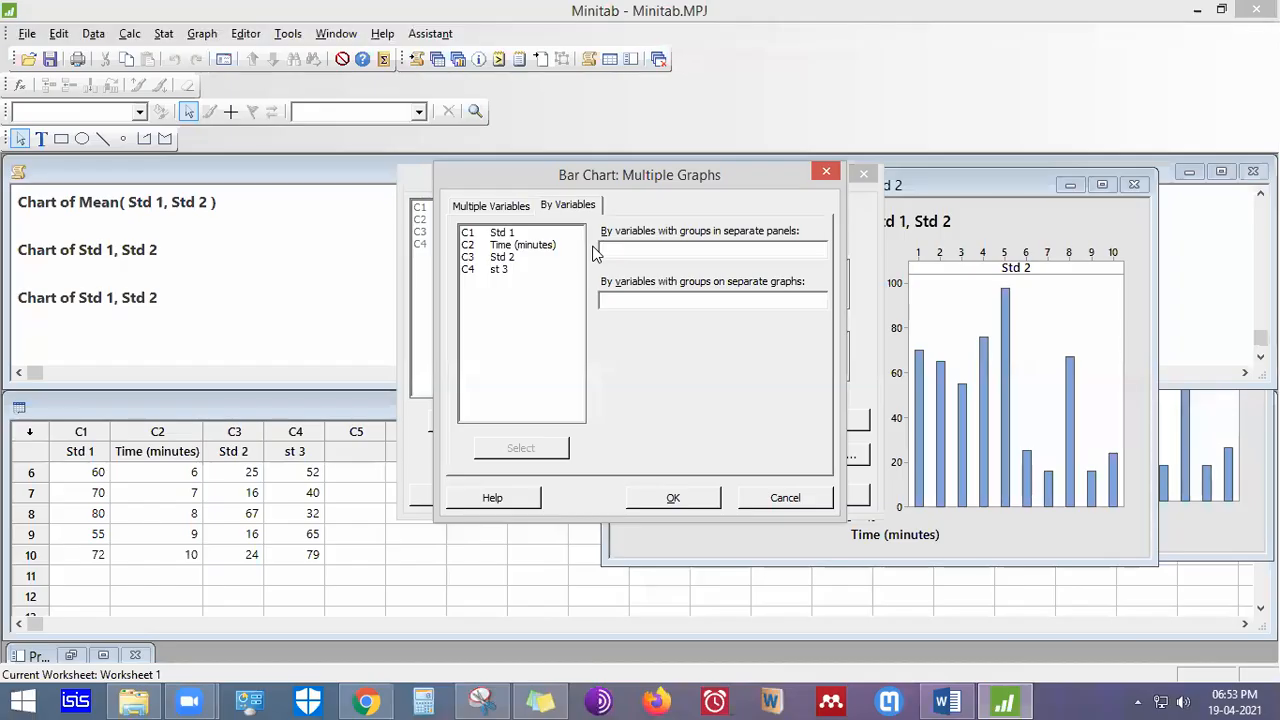
pyautogui.click(472, 205)
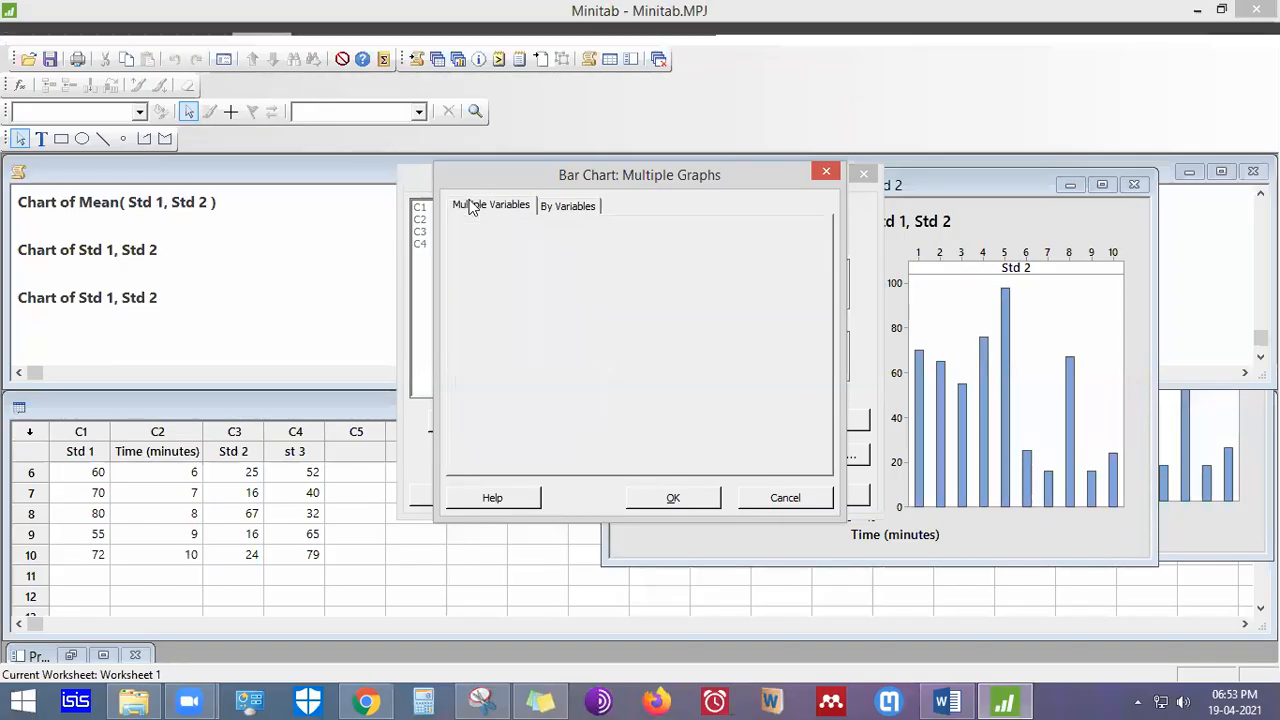
pyautogui.click(673, 497)
pyautogui.click(690, 495)
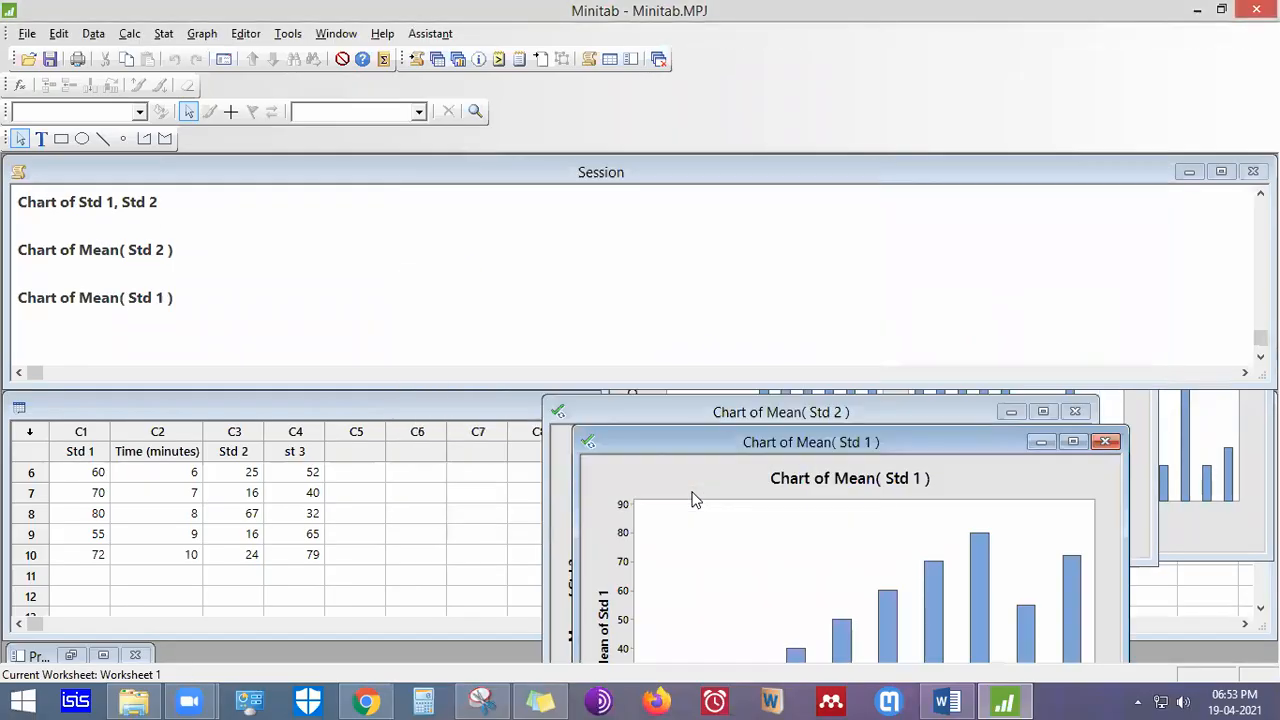
pyautogui.moveTo(806, 422); pyautogui.dragTo(887, 148)
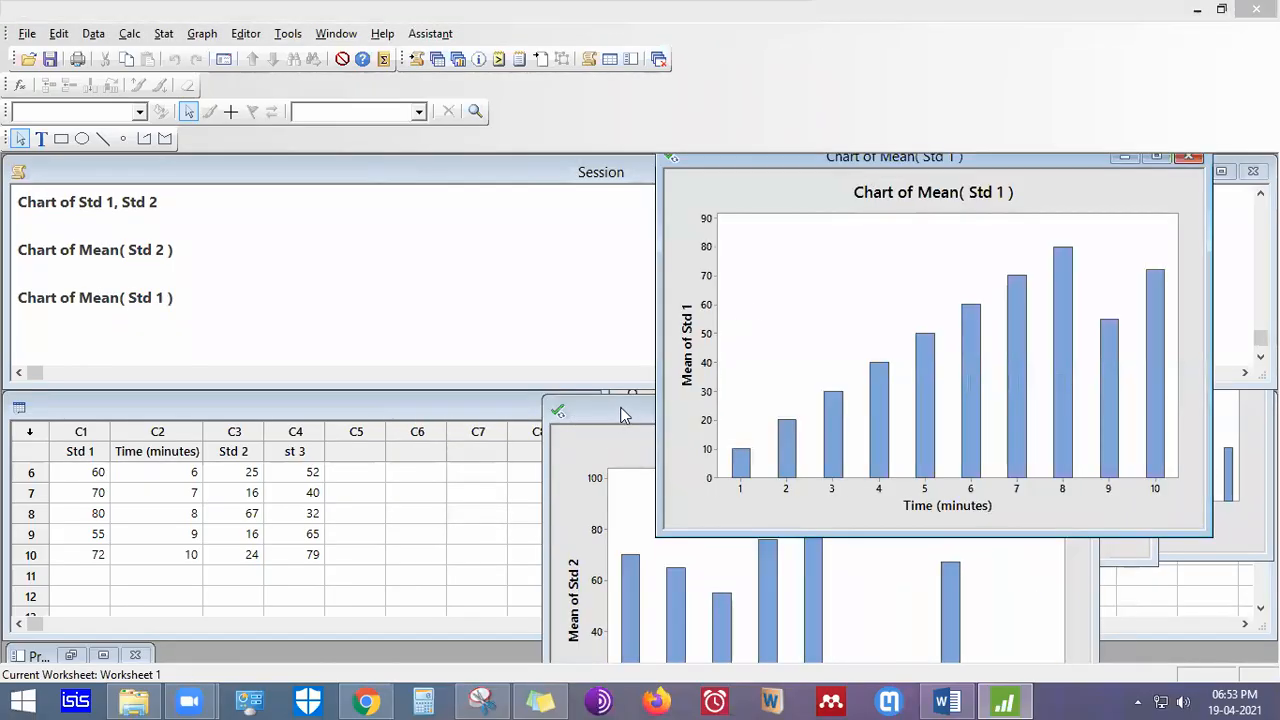
pyautogui.moveTo(622, 398); pyautogui.dragTo(360, 194)
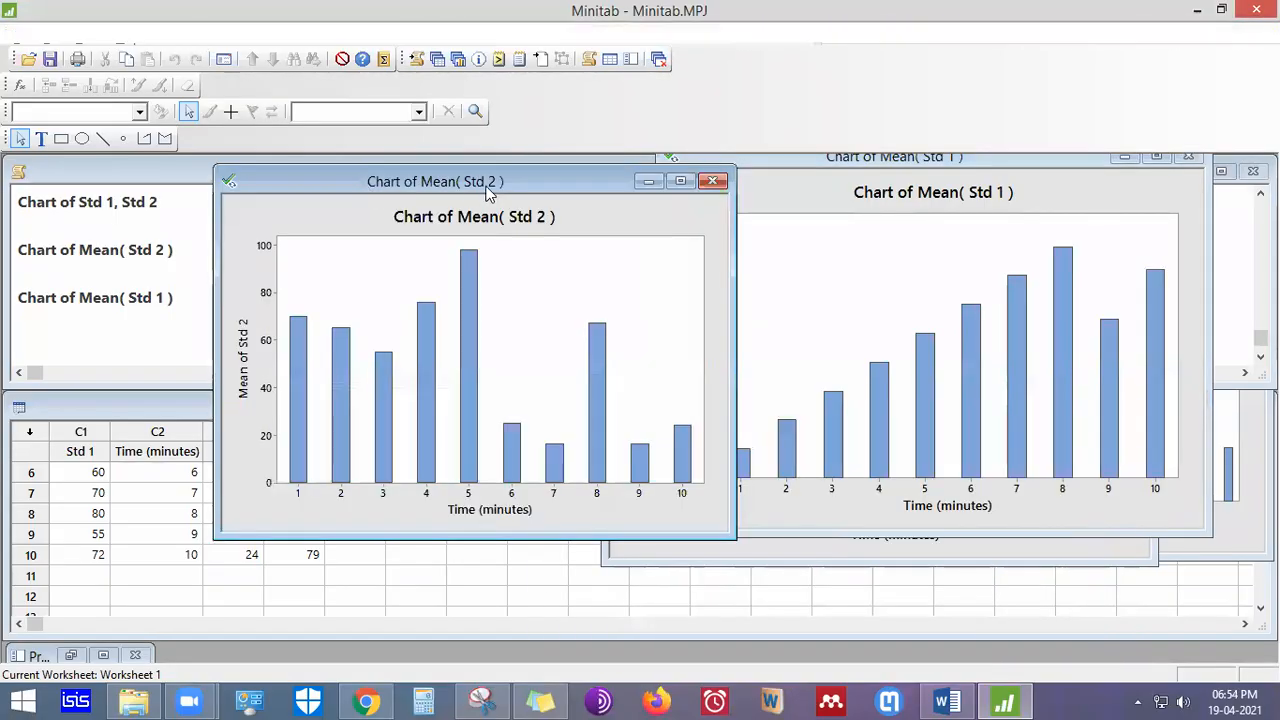